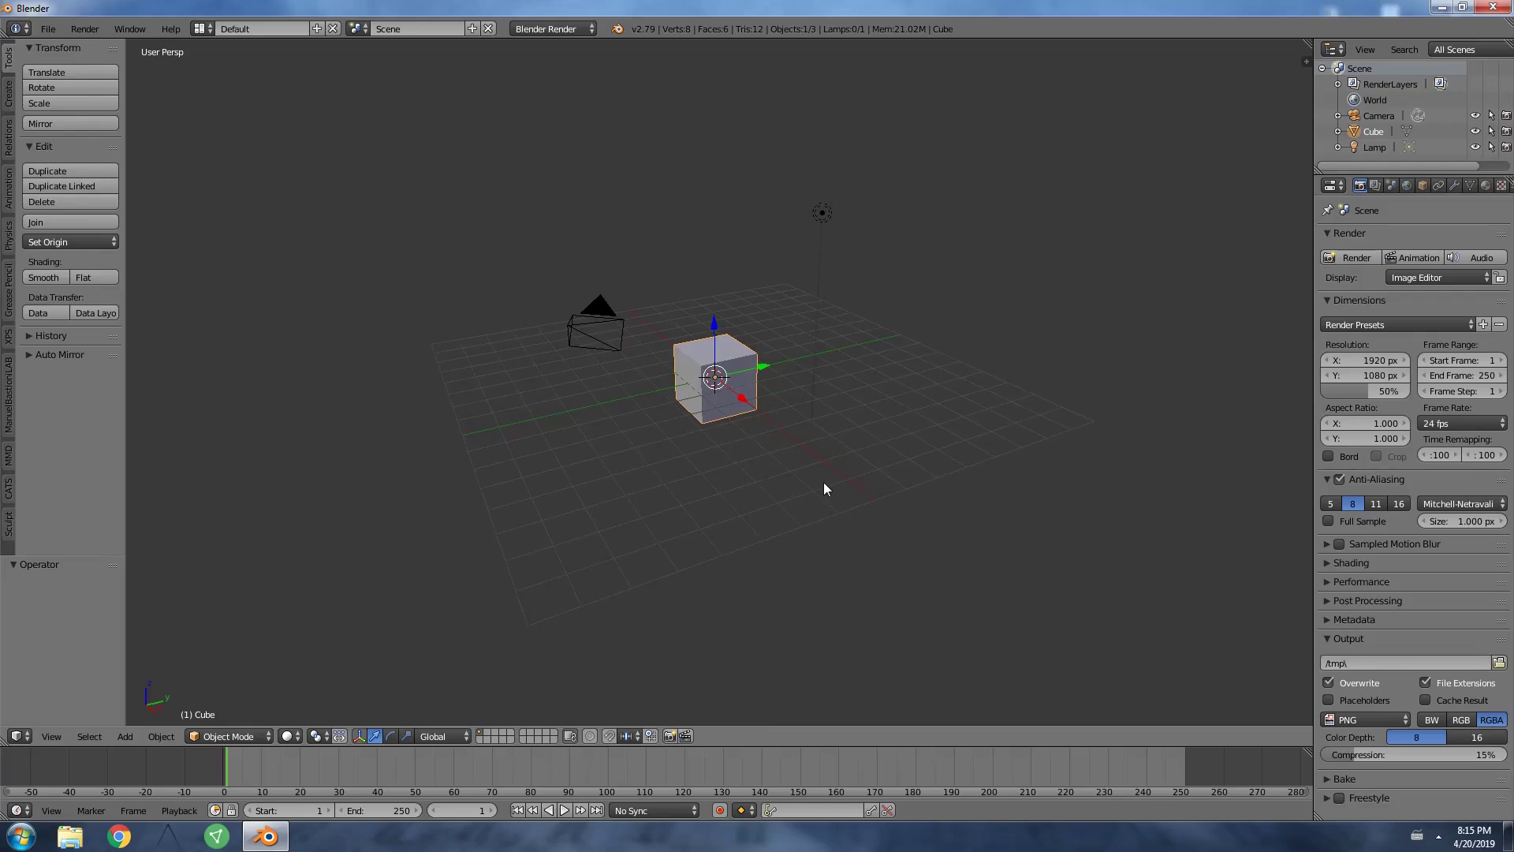
# Show the CATS plugin tools at a readable width and expand the Model Options section.
pyautogui.moveTo(823, 481); pyautogui.dragTo(781, 477, button='middle')
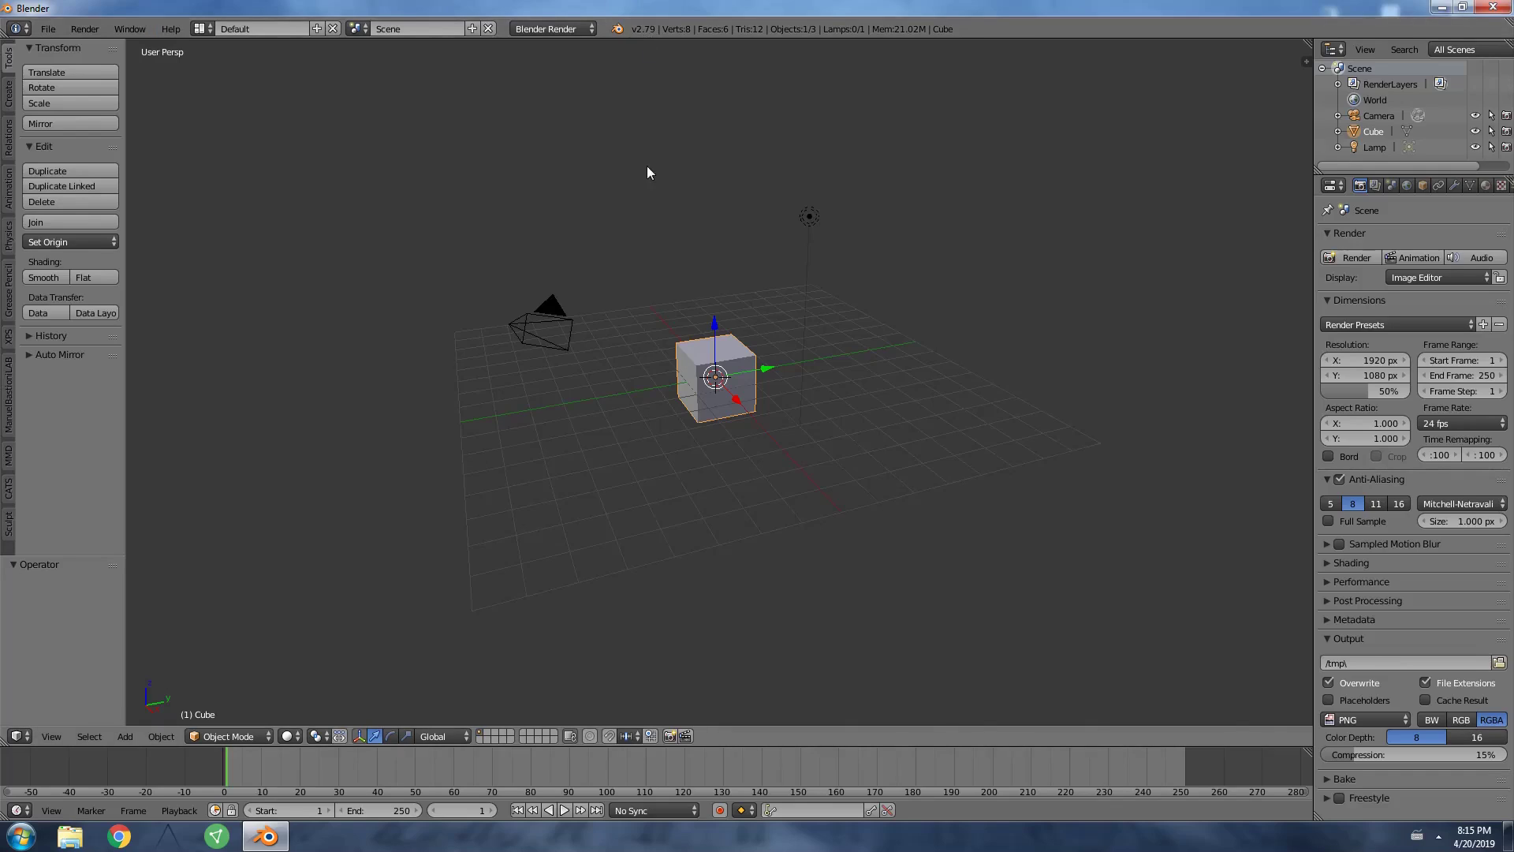
pyautogui.moveTo(646, 172); pyautogui.dragTo(734, 191, button='middle')
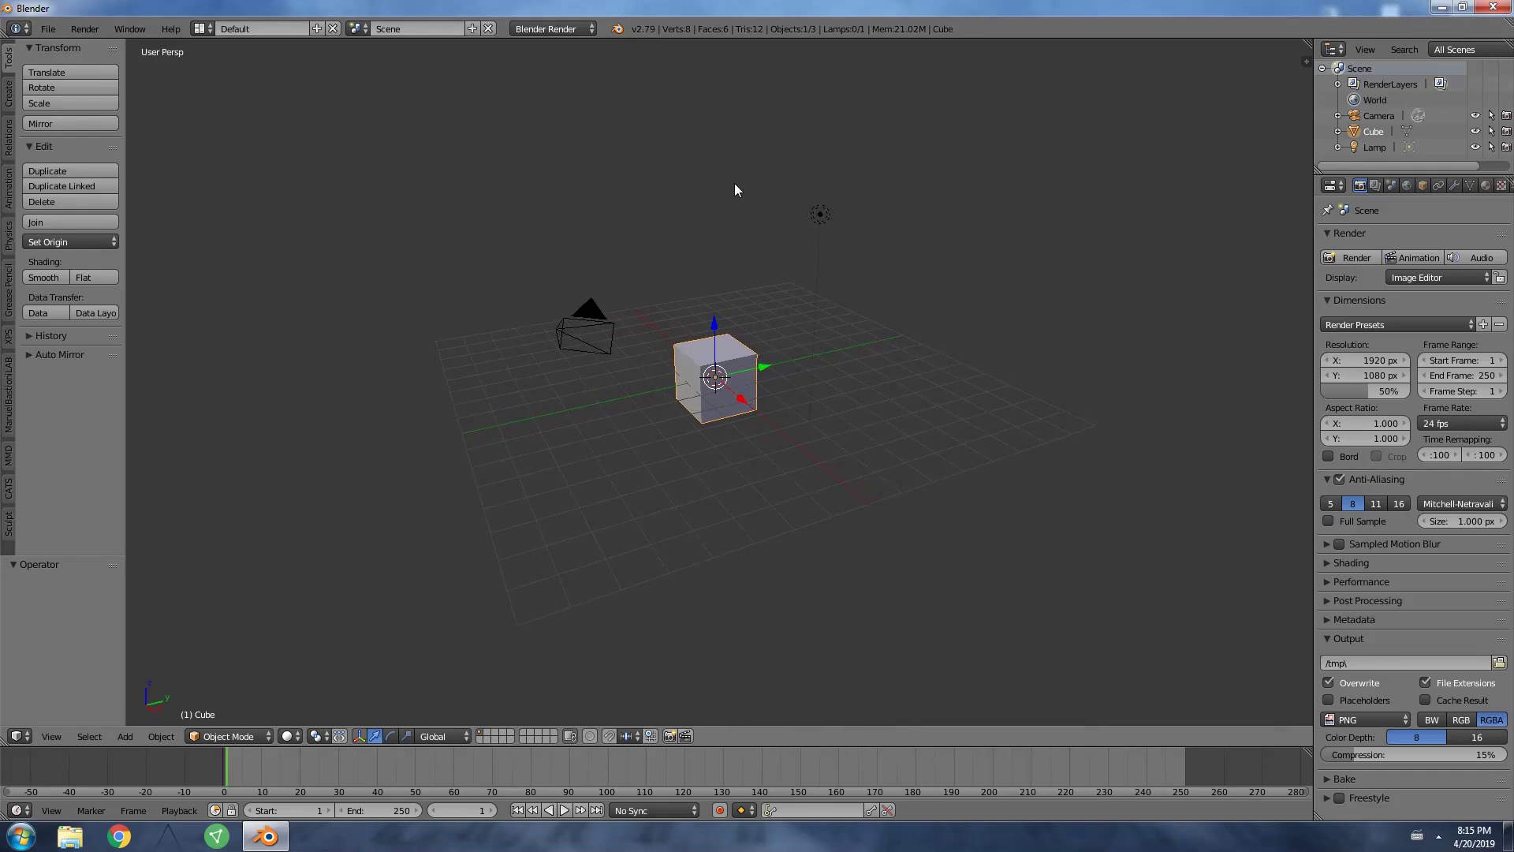
pyautogui.click(8, 490)
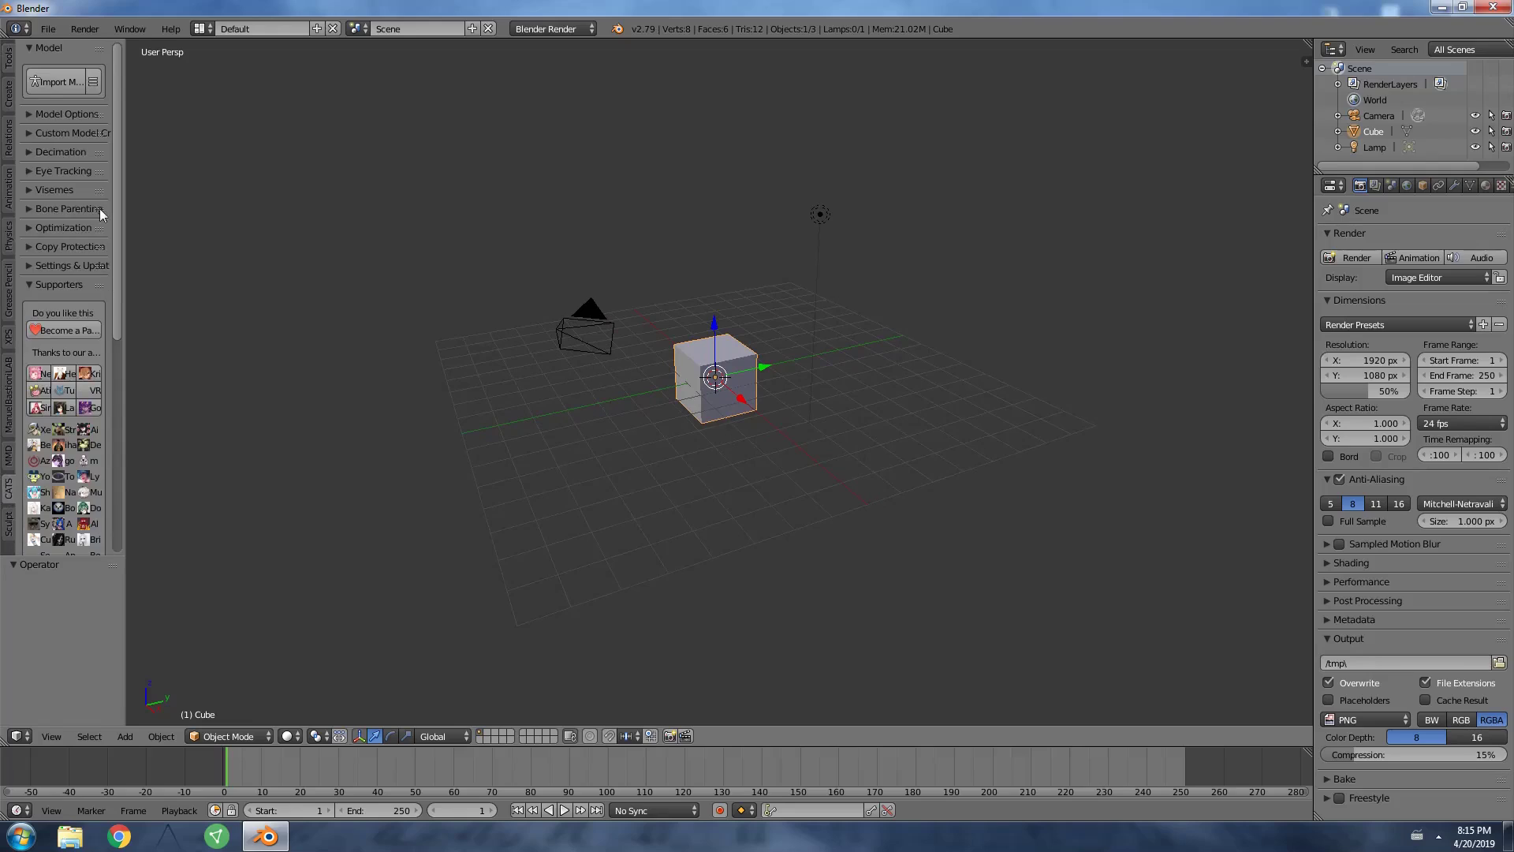
pyautogui.moveTo(125, 176); pyautogui.dragTo(328, 199)
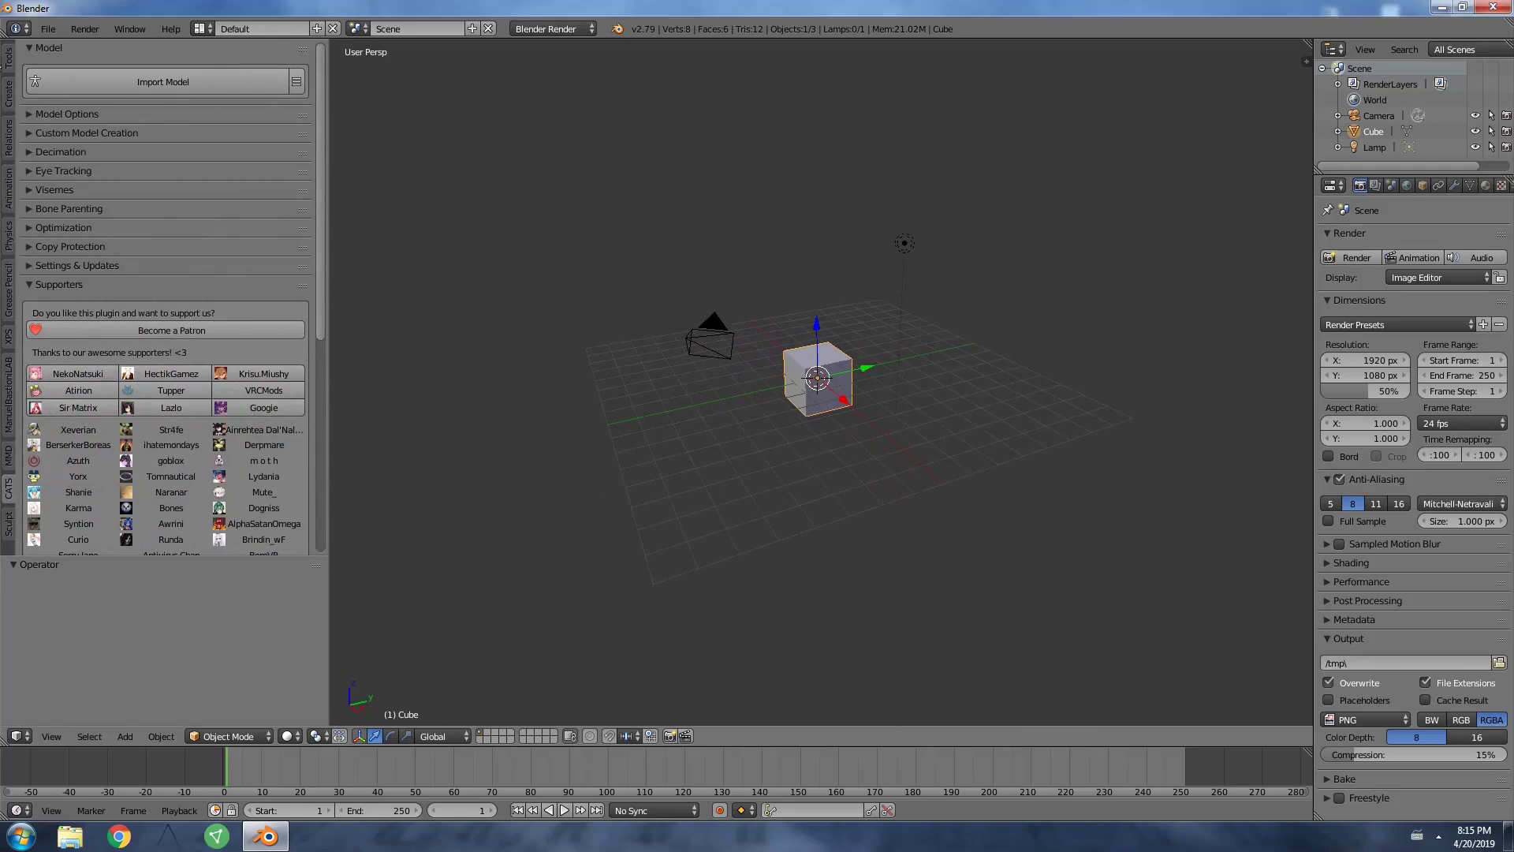
pyautogui.click(35, 119)
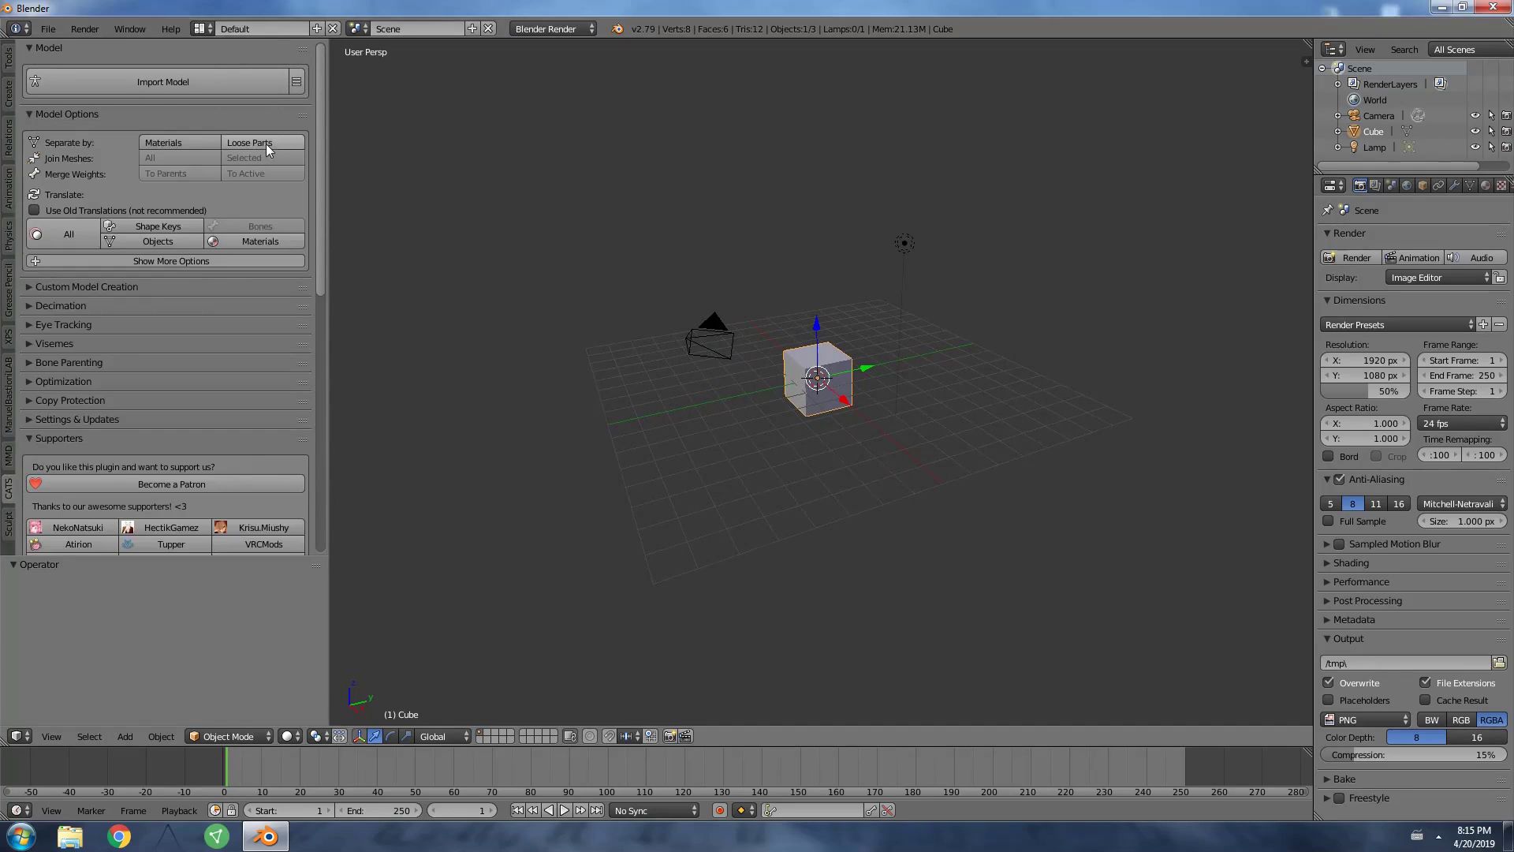
pyautogui.click(296, 83)
pyautogui.click(325, 174)
pyautogui.moveTo(330, 137); pyautogui.dragTo(263, 134)
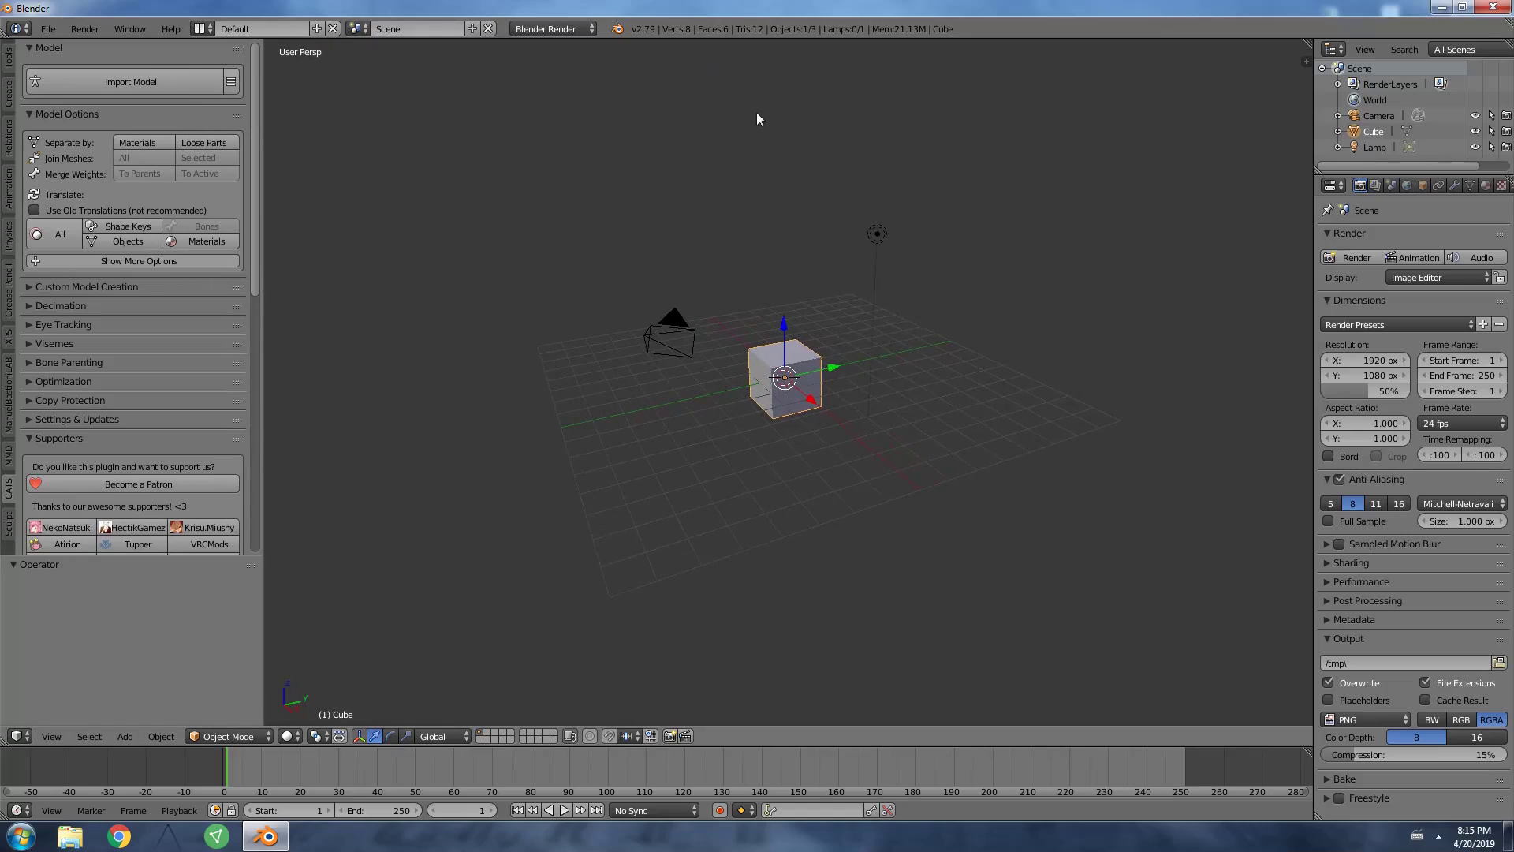
# Open the recent file h5maletechsuit(fullbody).blend.
pyautogui.moveTo(783, 295); pyautogui.dragTo(852, 276, button='middle')
pyautogui.click(48, 28)
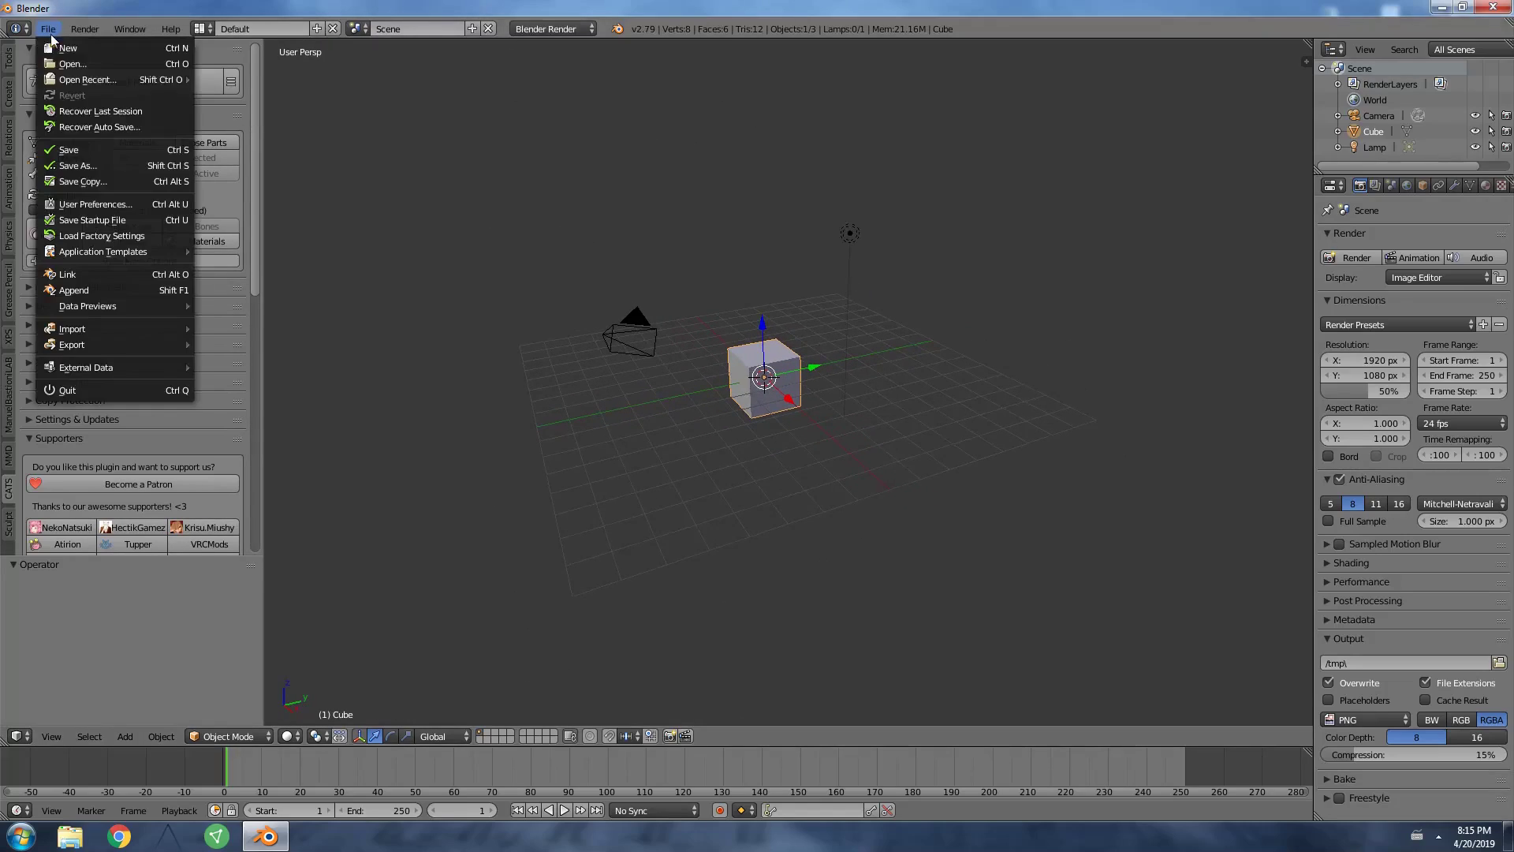
pyautogui.moveTo(115, 79)
pyautogui.click(221, 81)
pyautogui.scroll(-4, 869, 394)
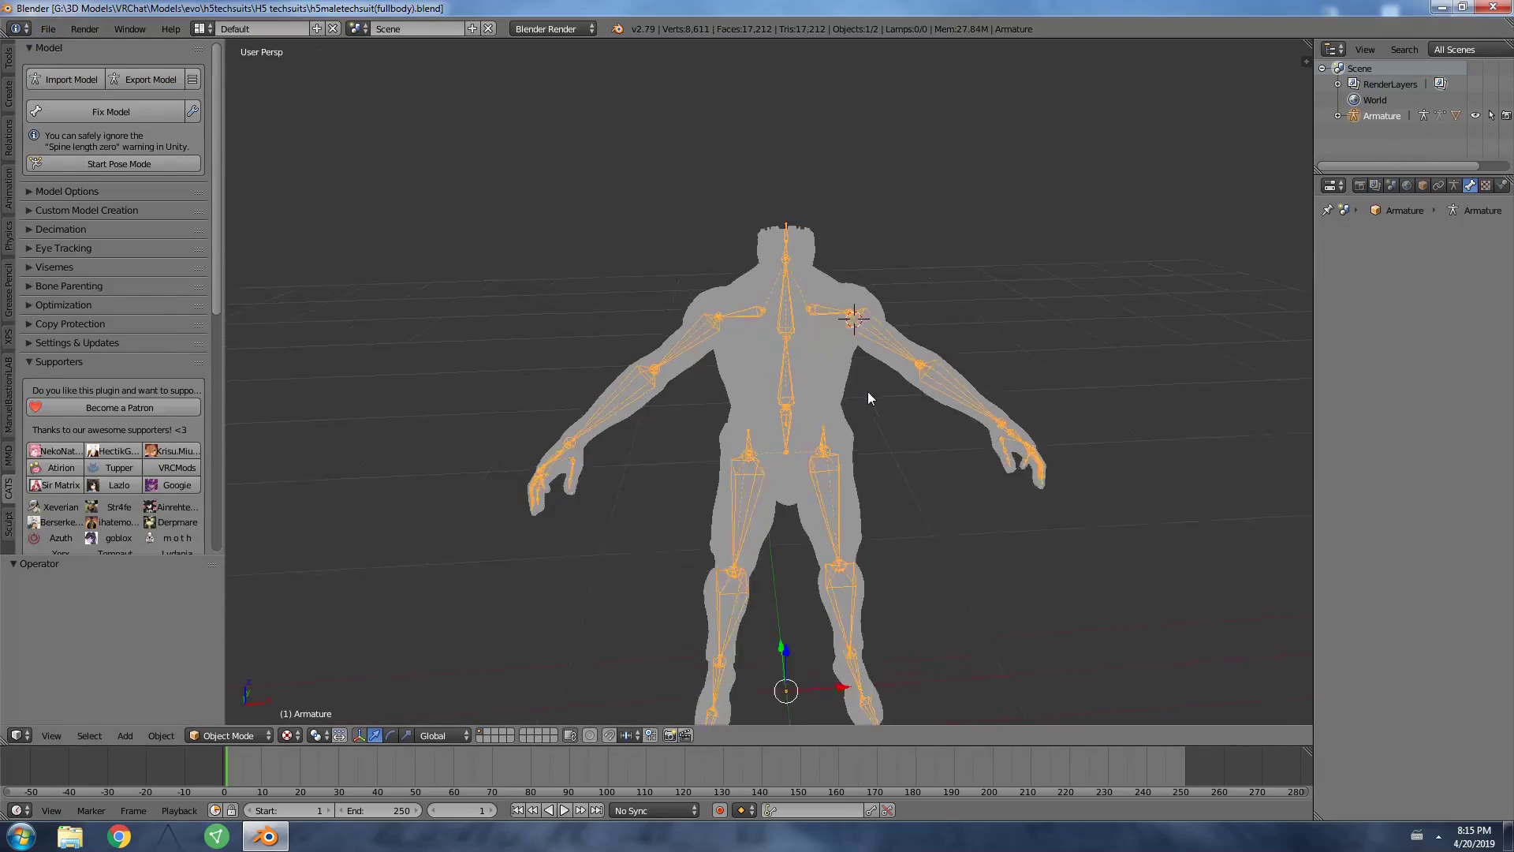
pyautogui.moveTo(884, 399); pyautogui.dragTo(885, 420, button='middle')
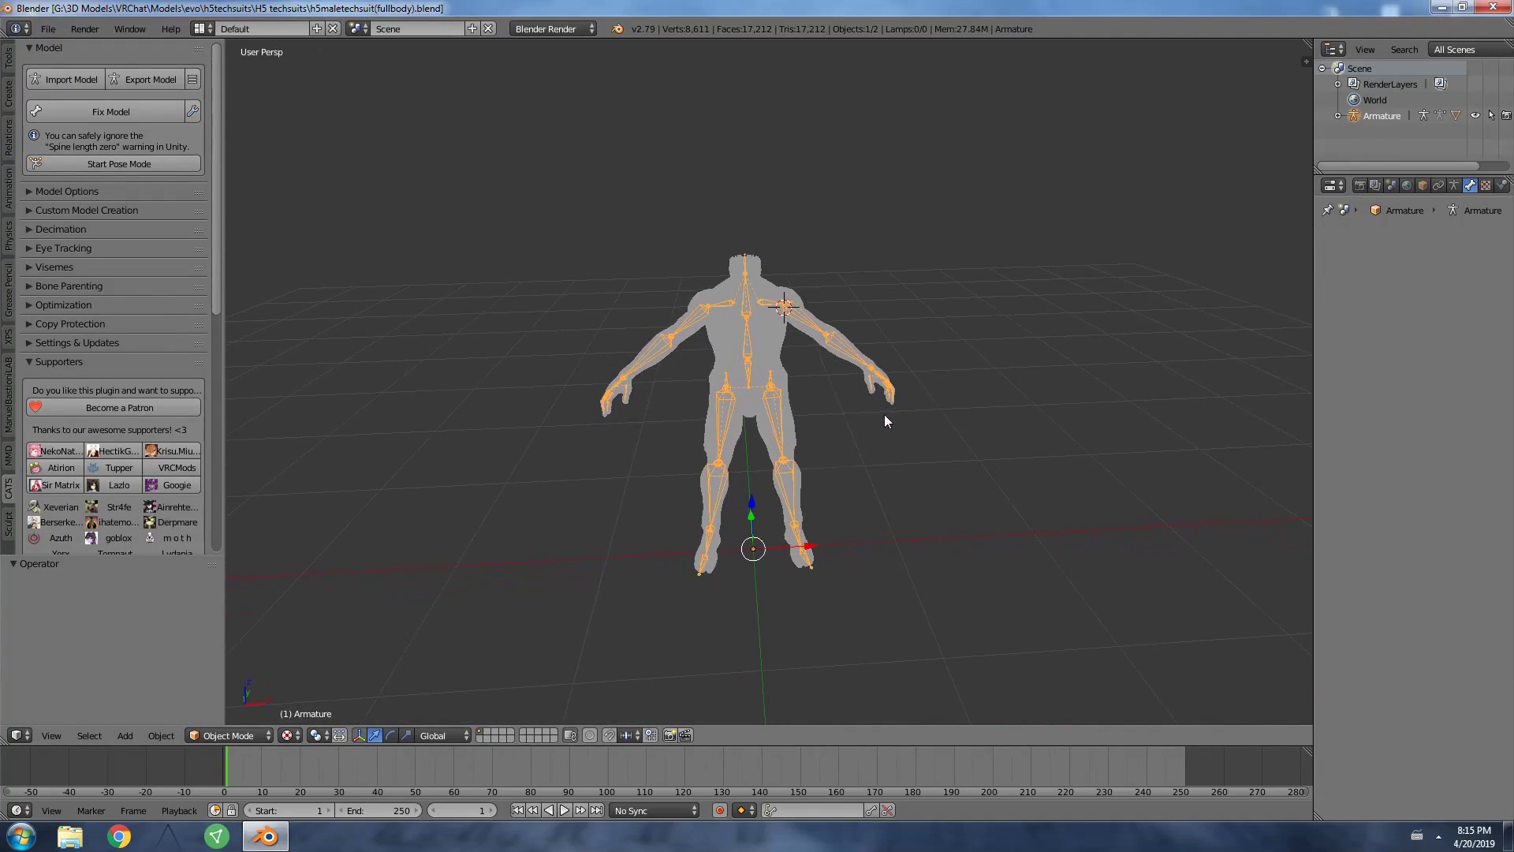
pyautogui.moveTo(793, 347)
pyautogui.mouseDown(button='middle')
pyautogui.moveTo(822, 355)
pyautogui.moveTo(792, 359)
pyautogui.mouseUp(button='middle')
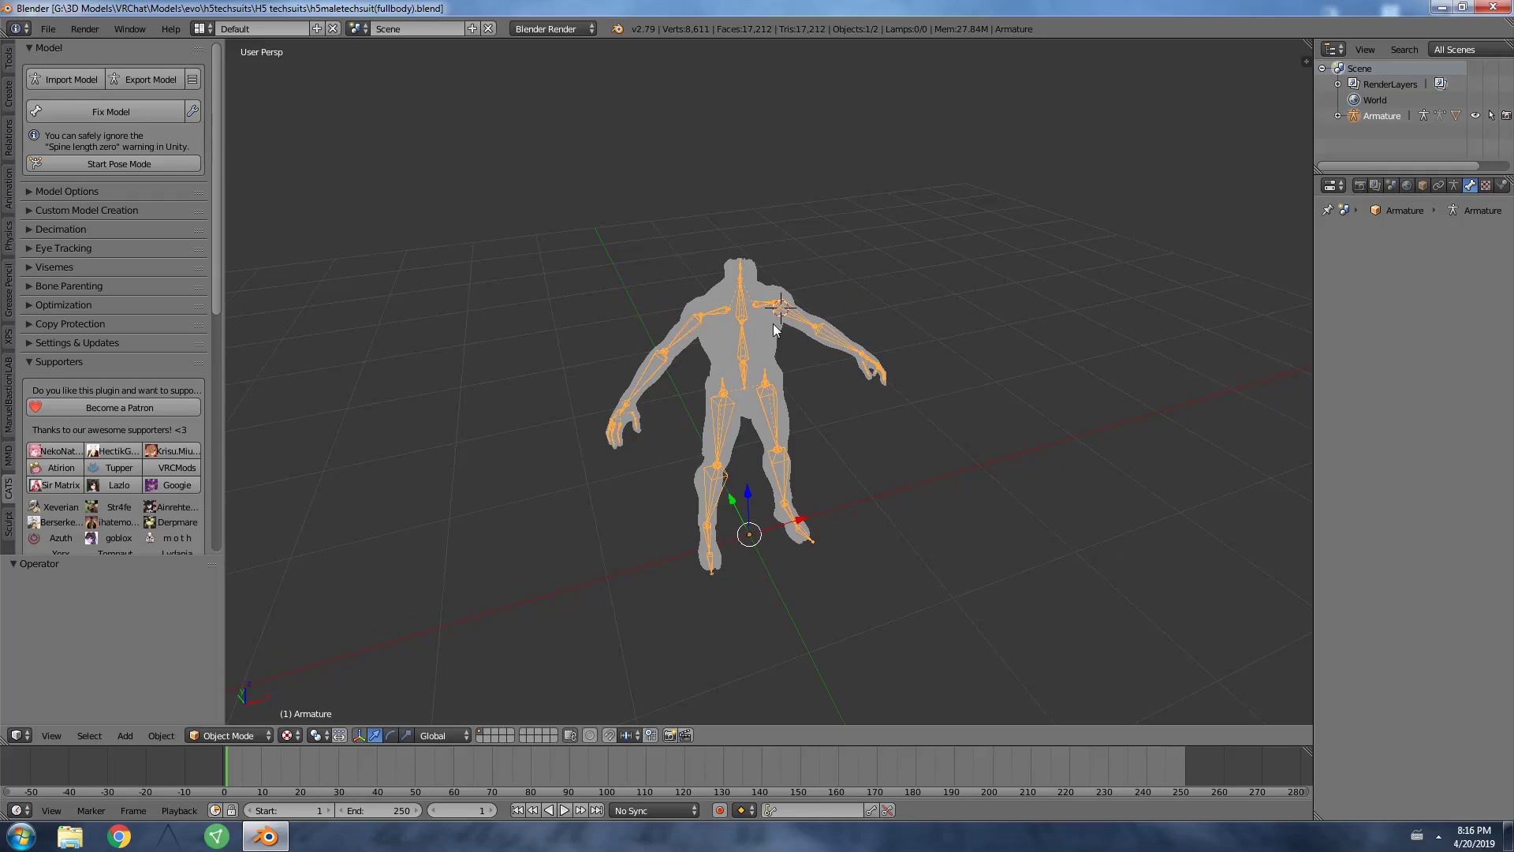
# Display the 3D view's properties and reset the MMD shading.
pyautogui.press('n')
pyautogui.scroll(-4, 1254, 511)
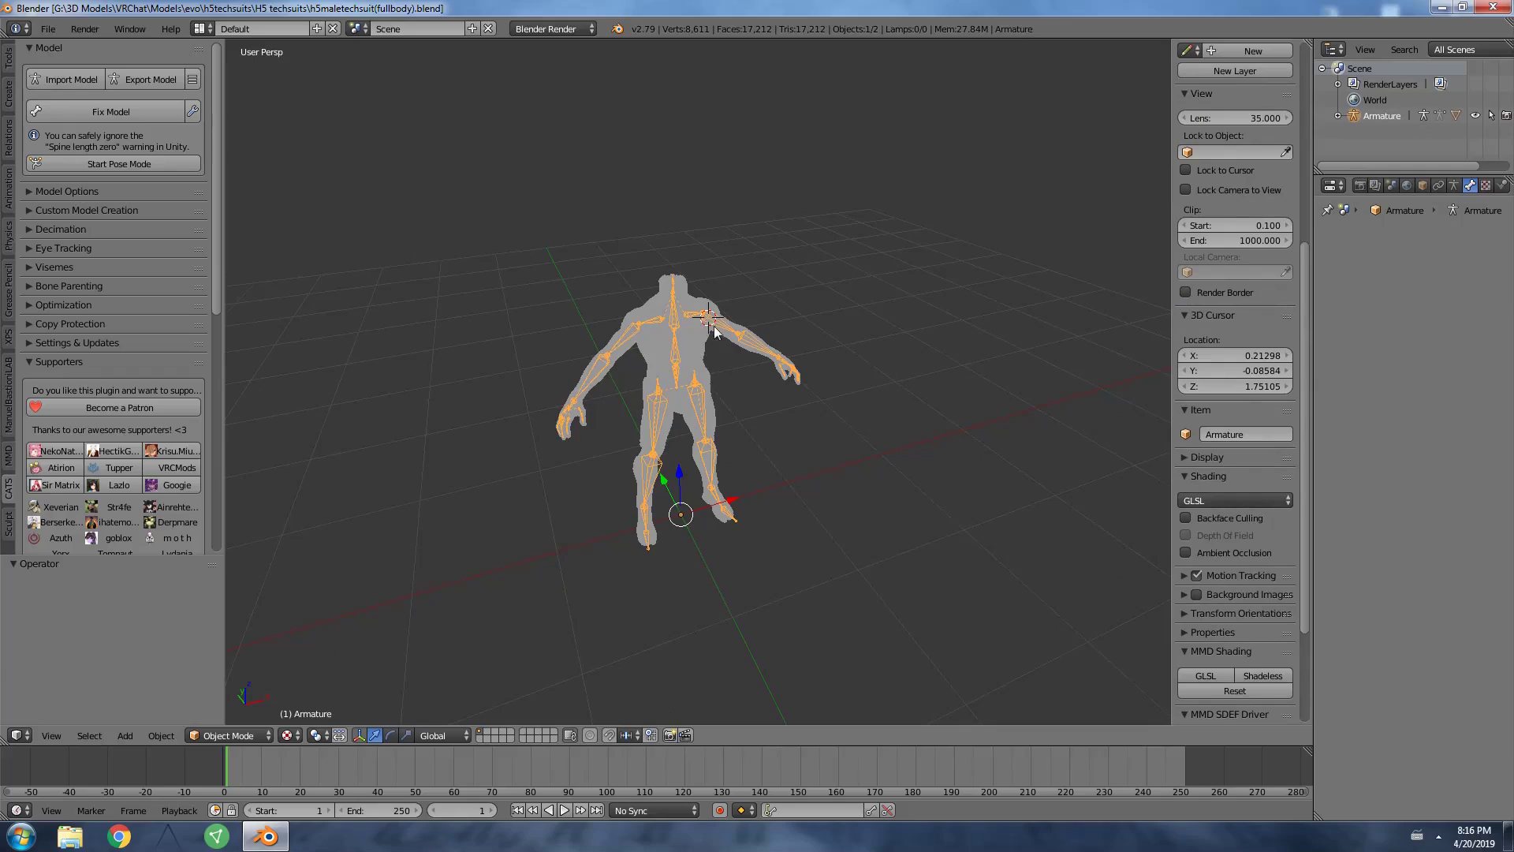
pyautogui.moveTo(603, 407)
pyautogui.mouseDown(button='middle')
pyautogui.moveTo(821, 410)
pyautogui.moveTo(901, 390)
pyautogui.mouseUp(button='middle')
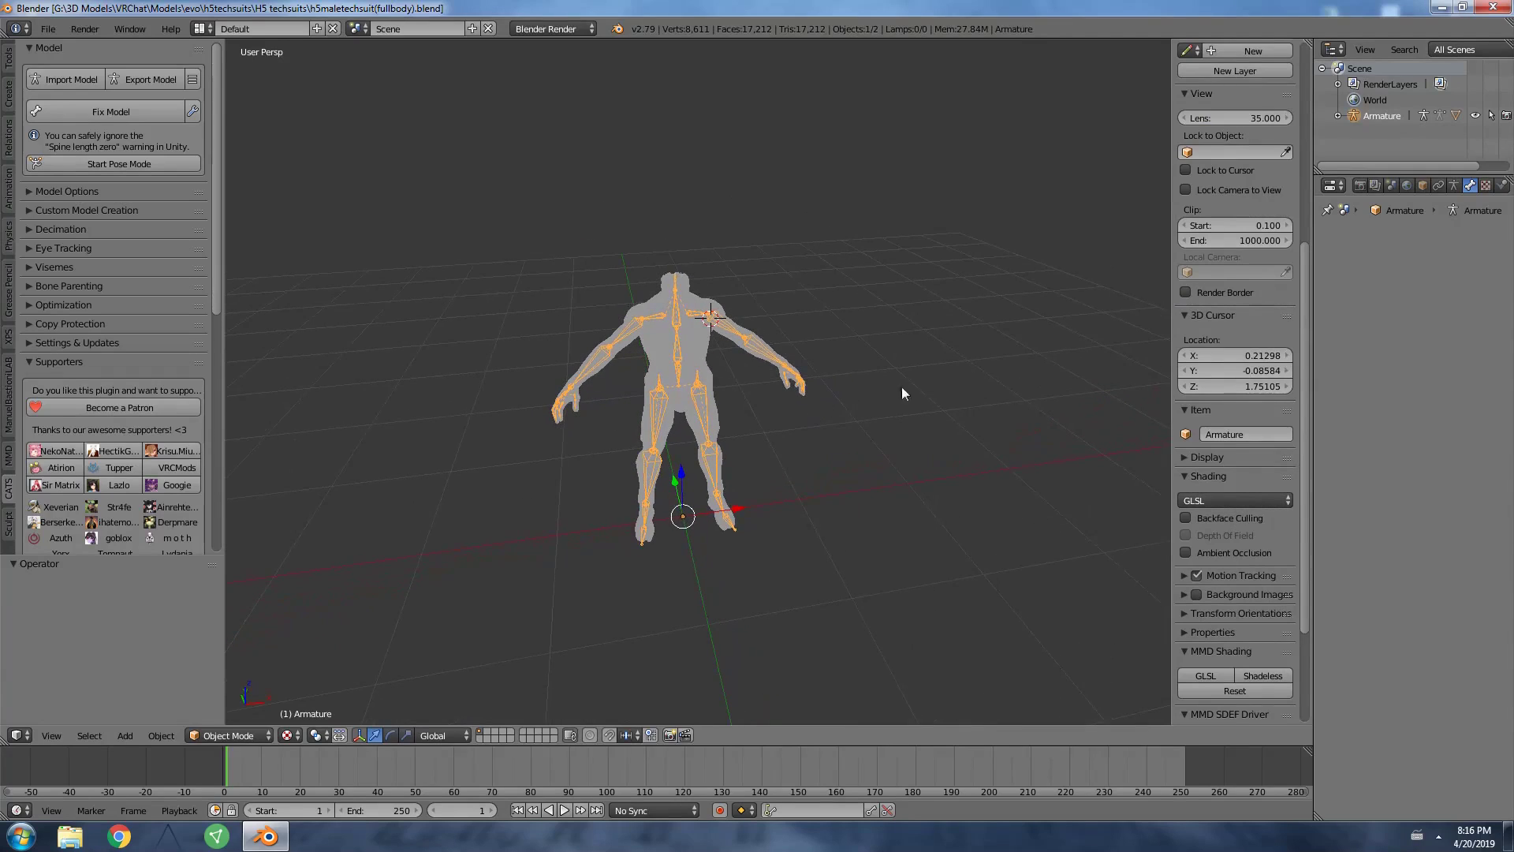
pyautogui.scroll(6, 1252, 432)
pyautogui.scroll(-5, 1253, 433)
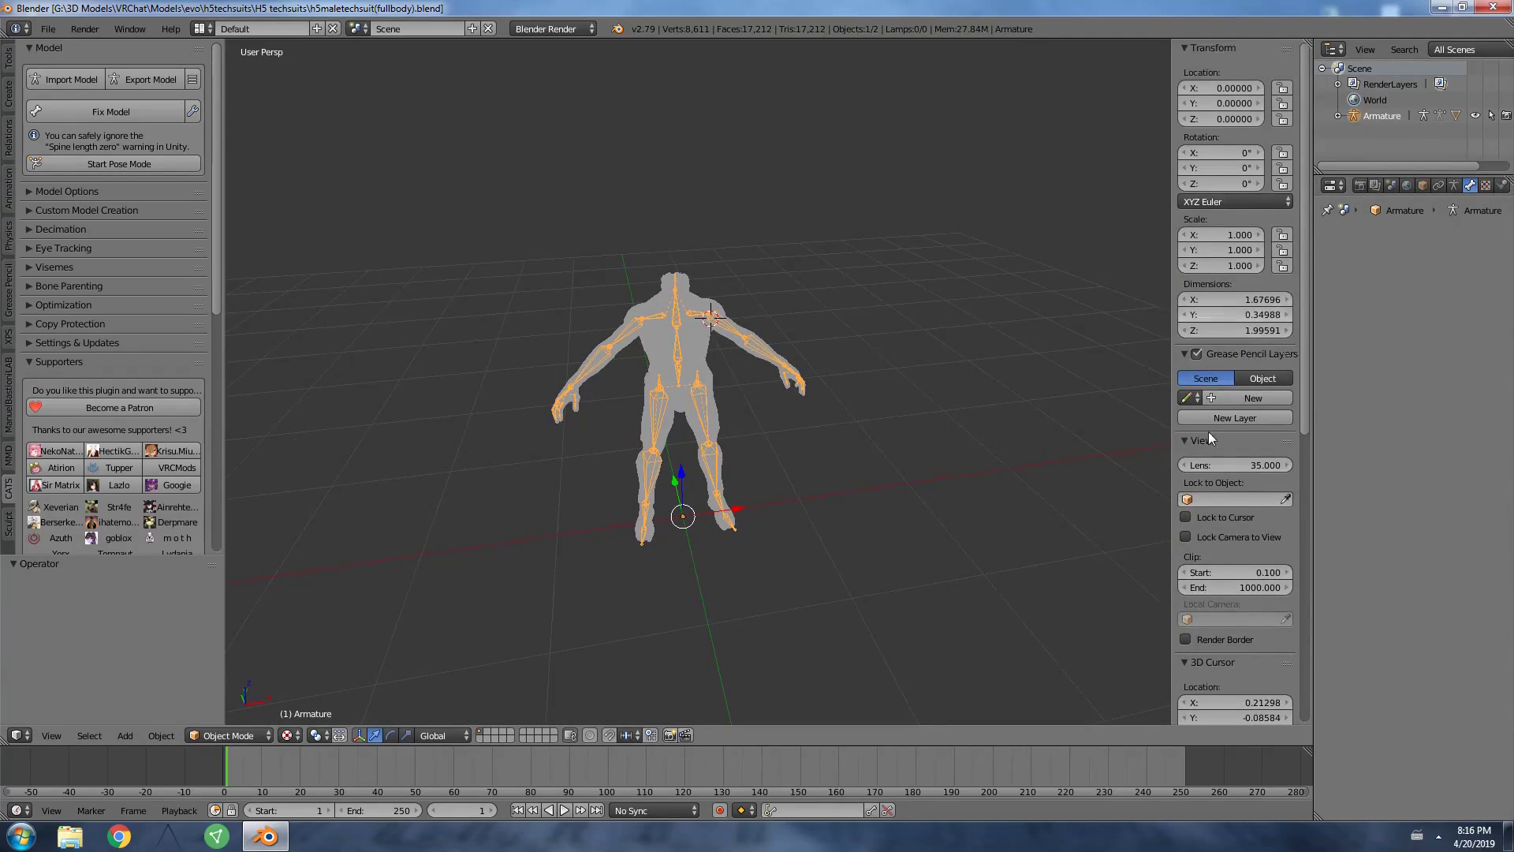
pyautogui.scroll(-7, 1218, 445)
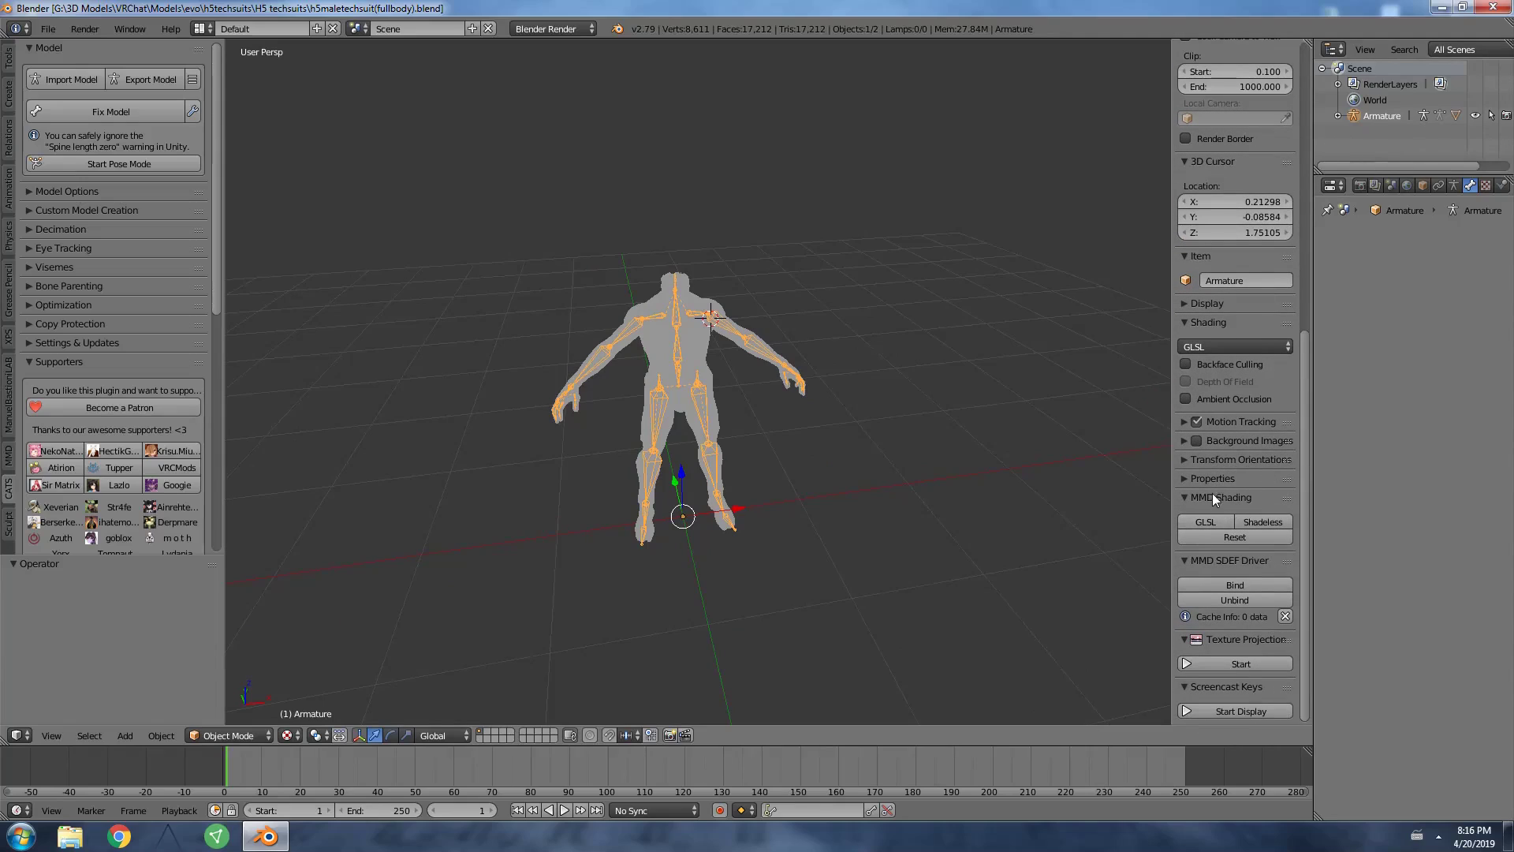
pyautogui.click(1235, 537)
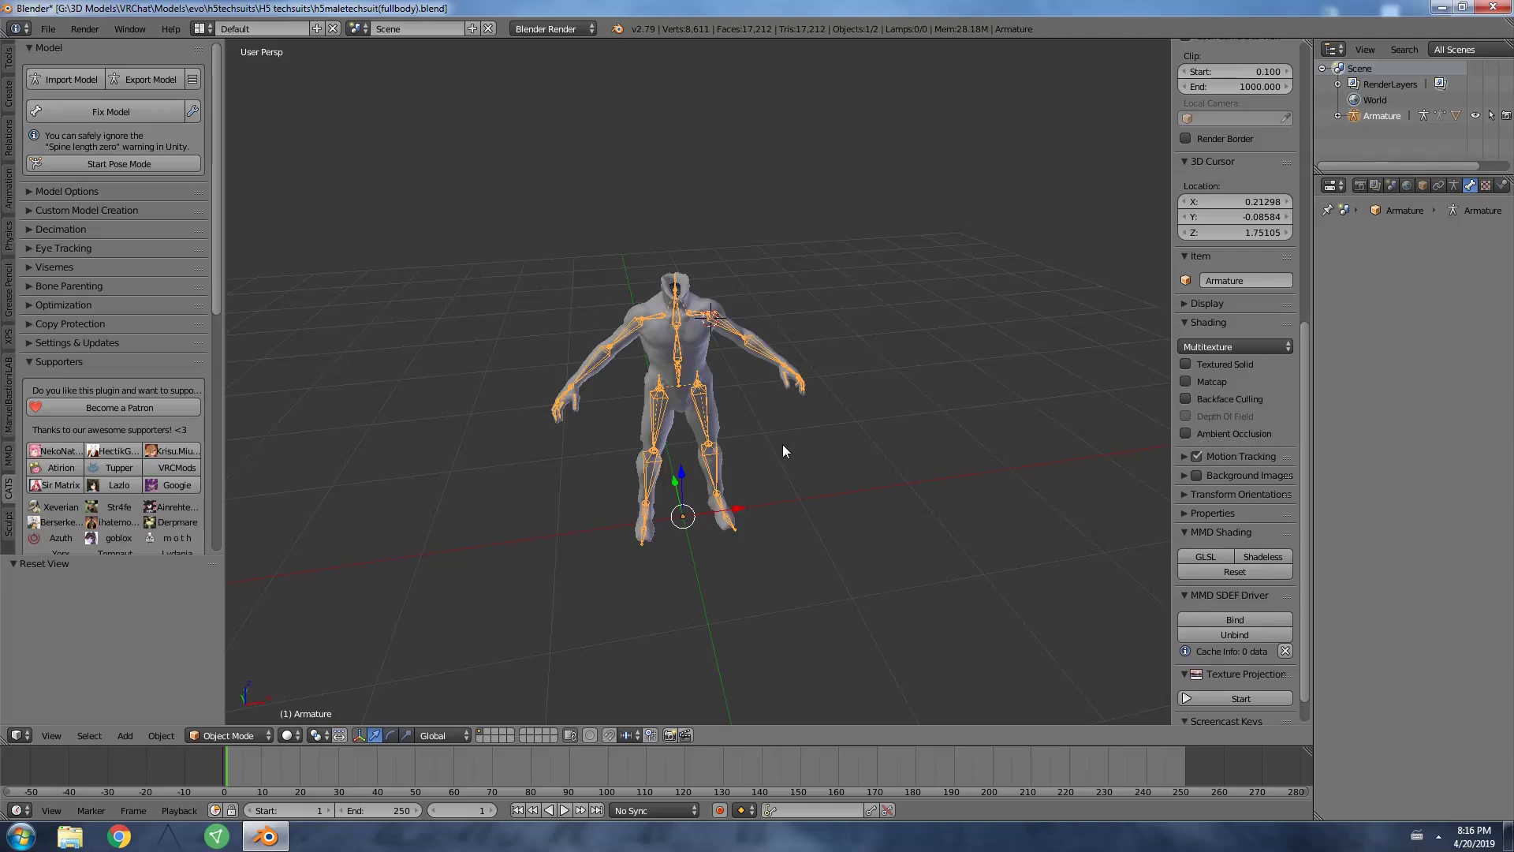
# Try Material viewport shading on the body model and return to Solid shading.
pyautogui.click(289, 735)
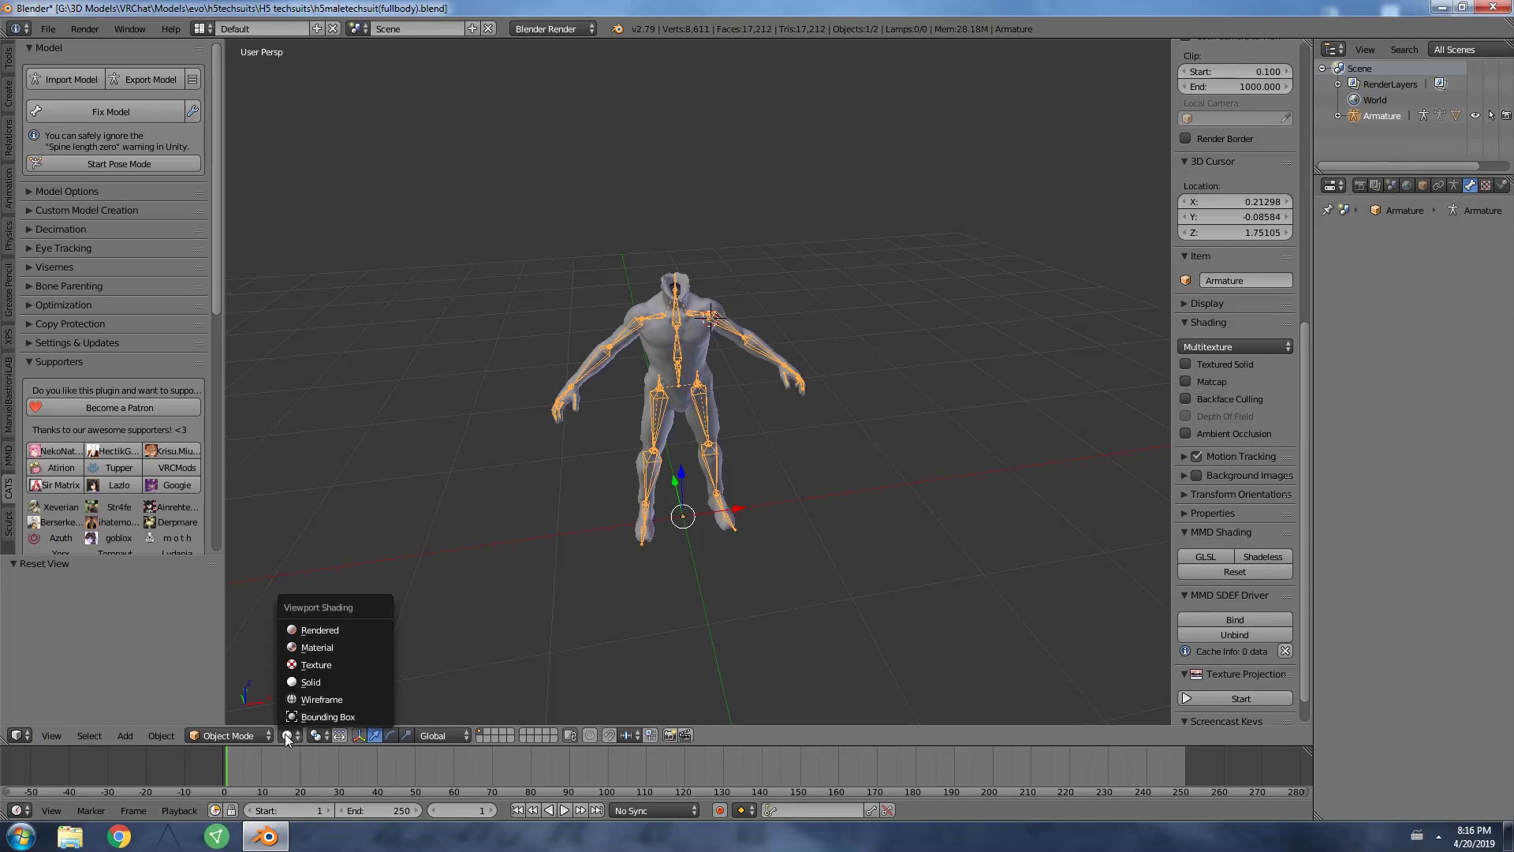
pyautogui.click(324, 647)
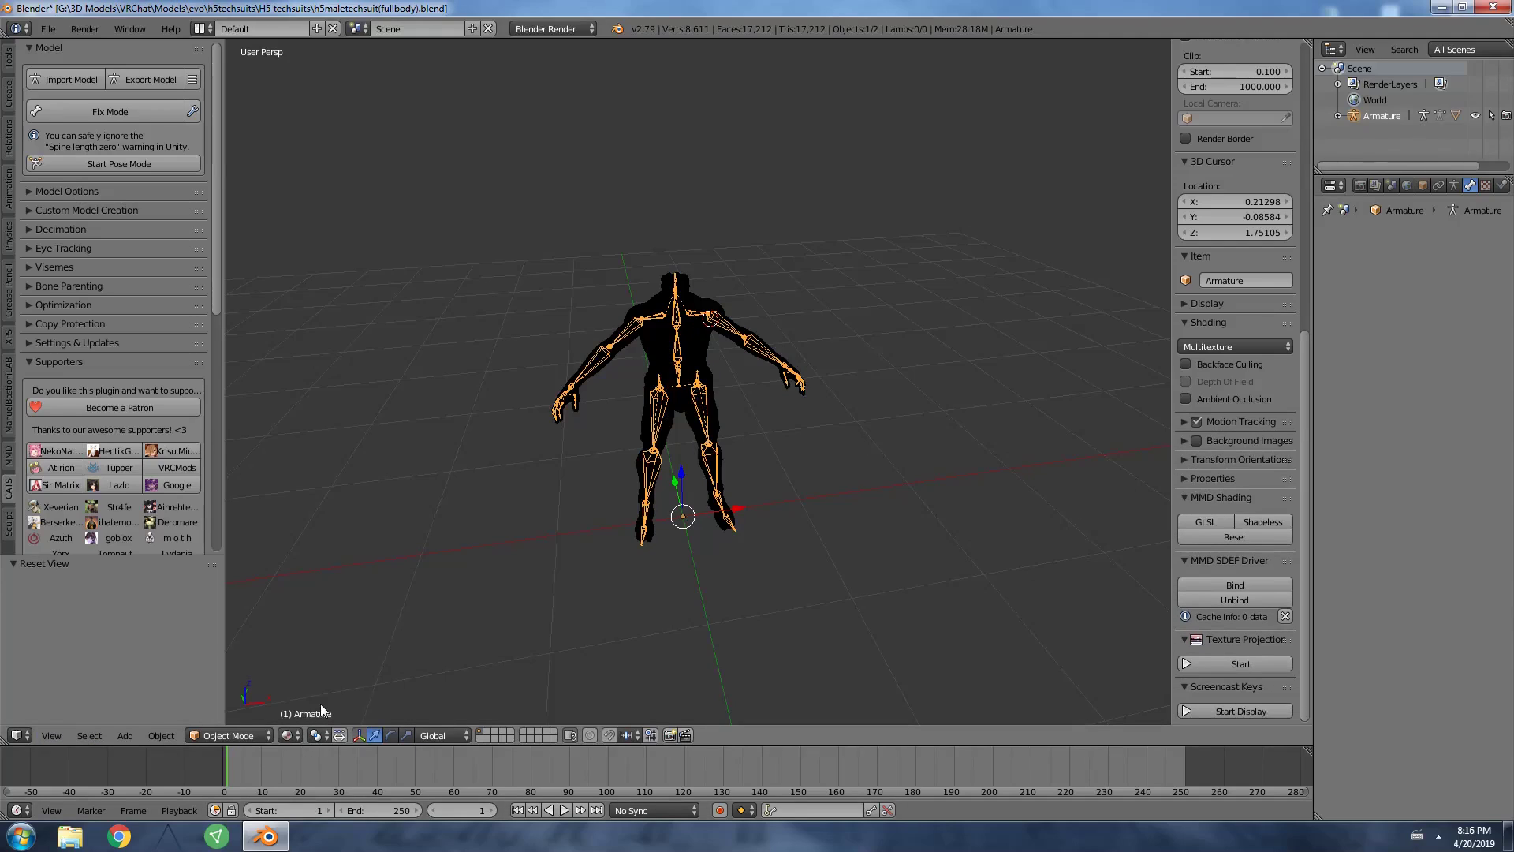
pyautogui.click(290, 735)
pyautogui.click(310, 682)
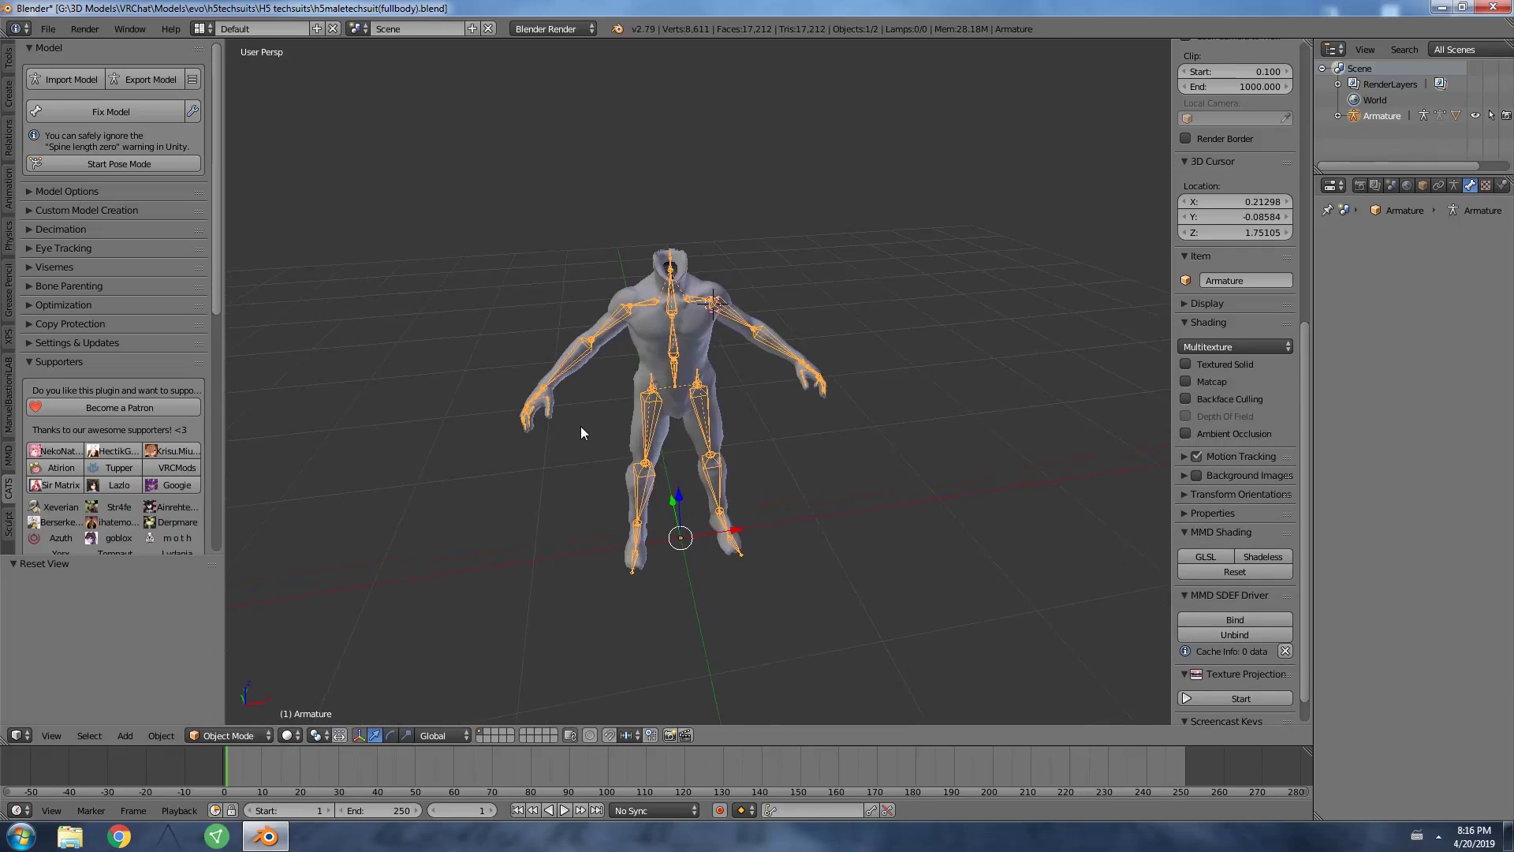
# Try rotating and moving the armature freehand, and undo the last transformation.
pyautogui.moveTo(704, 443); pyautogui.dragTo(786, 377, button='middle')
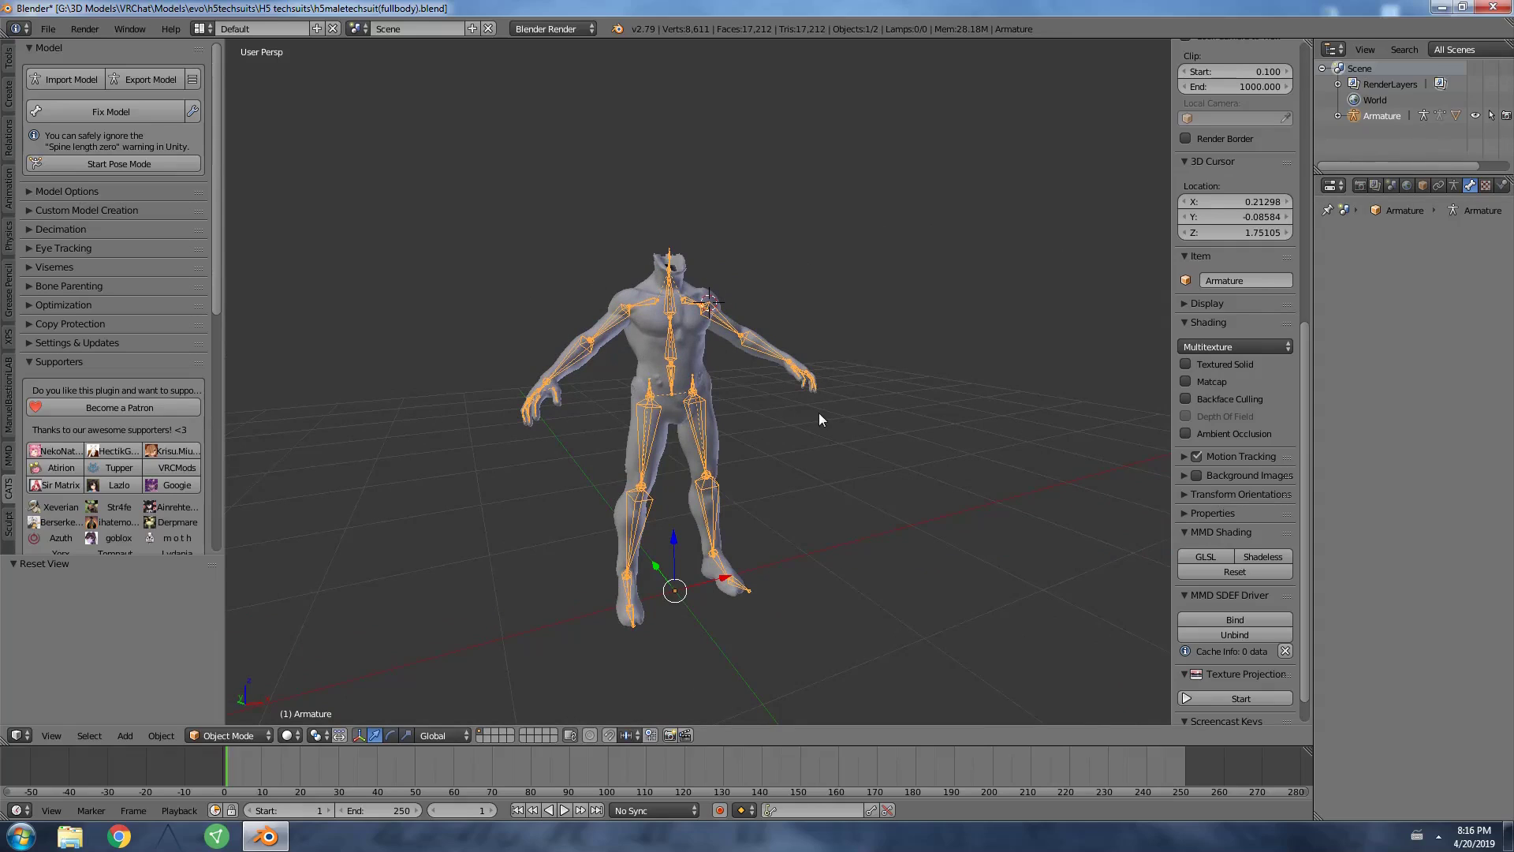
pyautogui.moveTo(818, 414)
pyautogui.mouseDown(button='middle')
pyautogui.moveTo(743, 438)
pyautogui.moveTo(611, 379)
pyautogui.moveTo(823, 410)
pyautogui.mouseUp(button='middle')
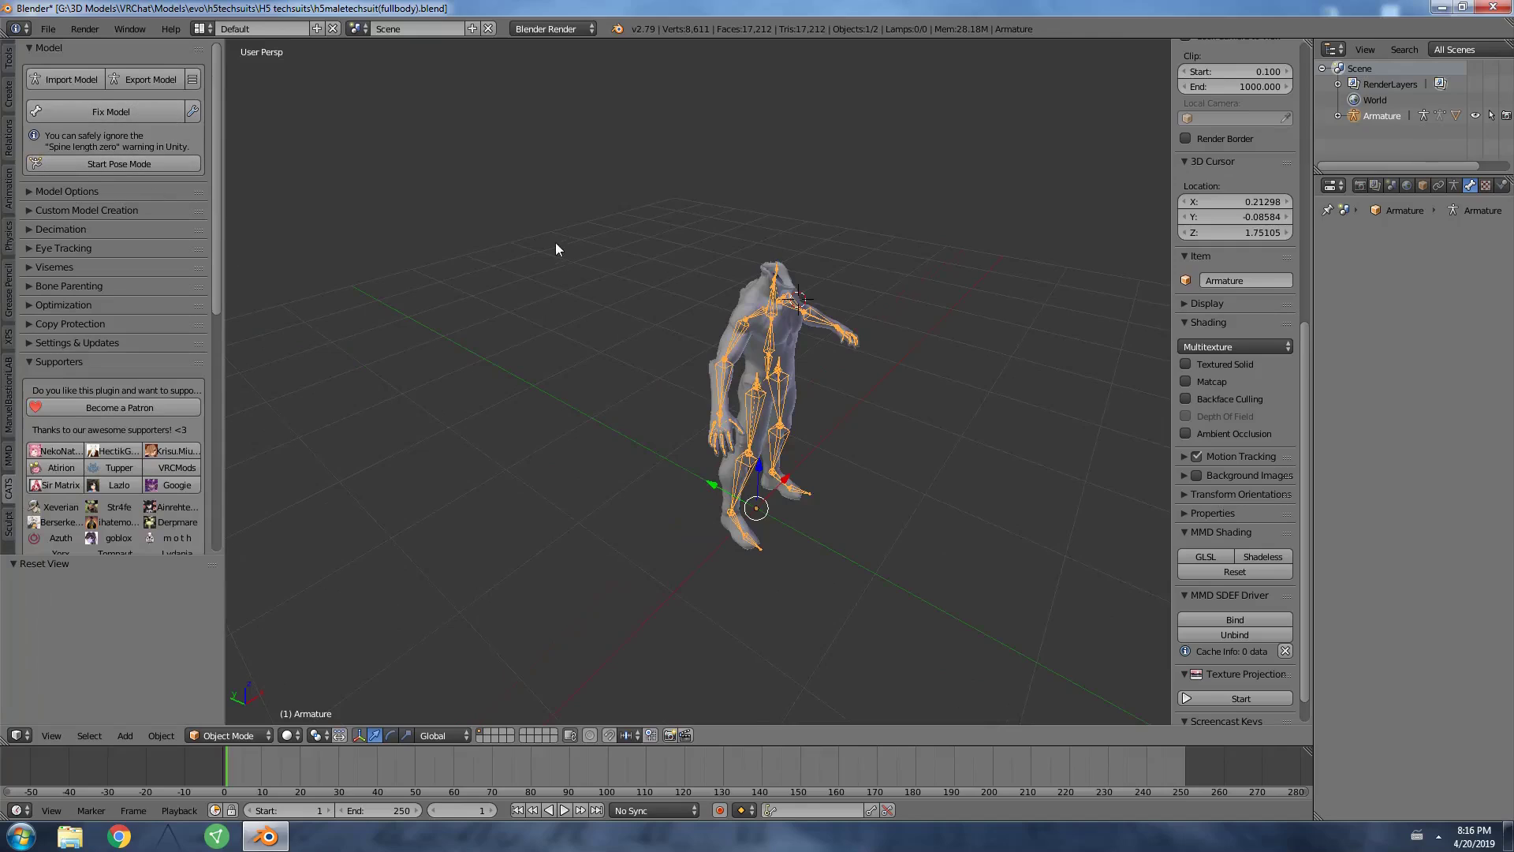
pyautogui.scroll(8, 1216, 381)
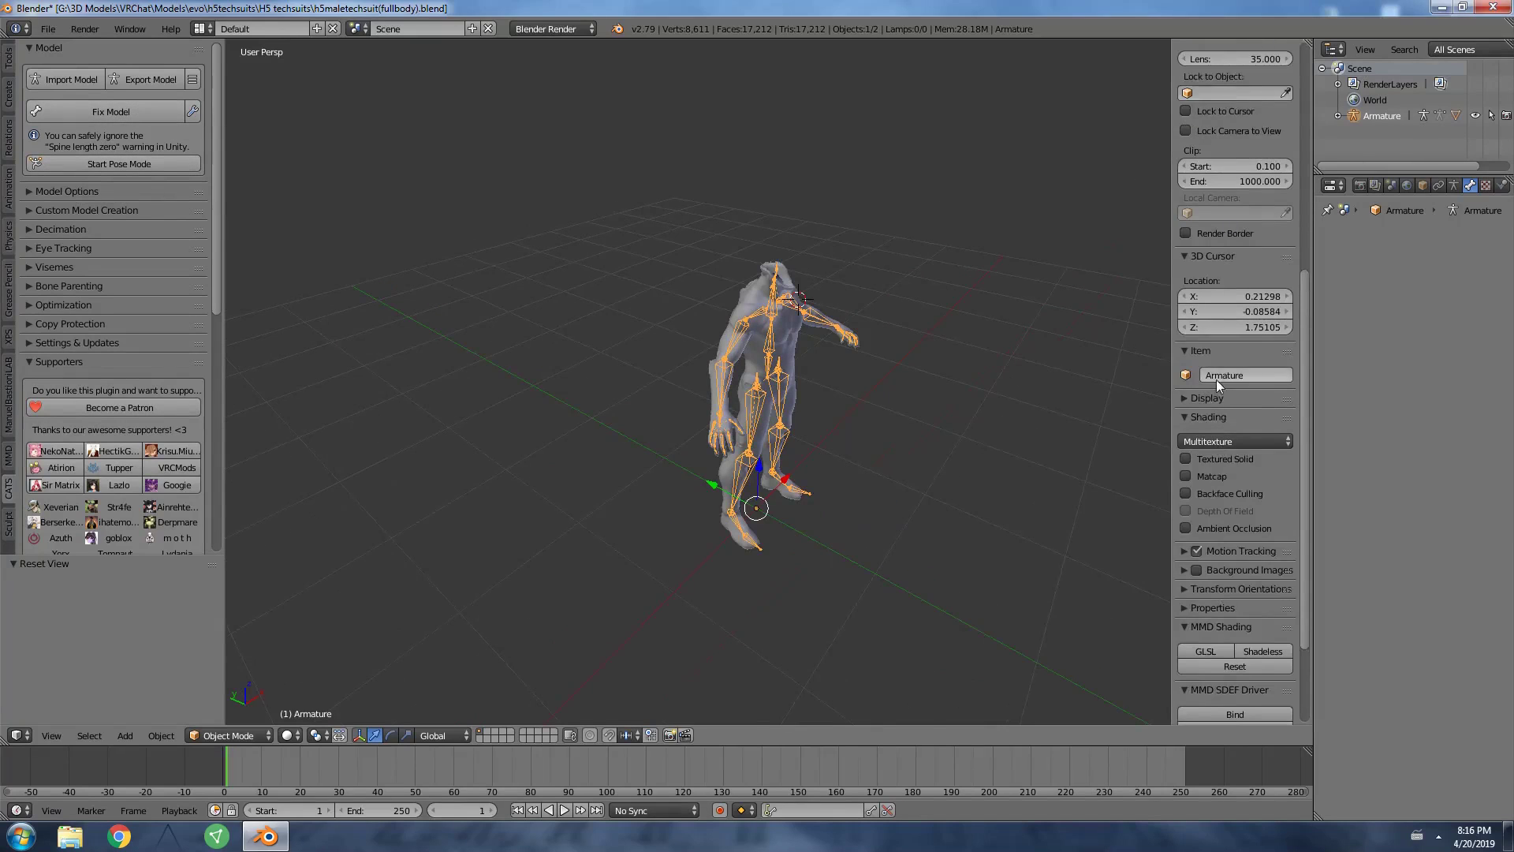
pyautogui.press('r')
pyautogui.click(860, 206)
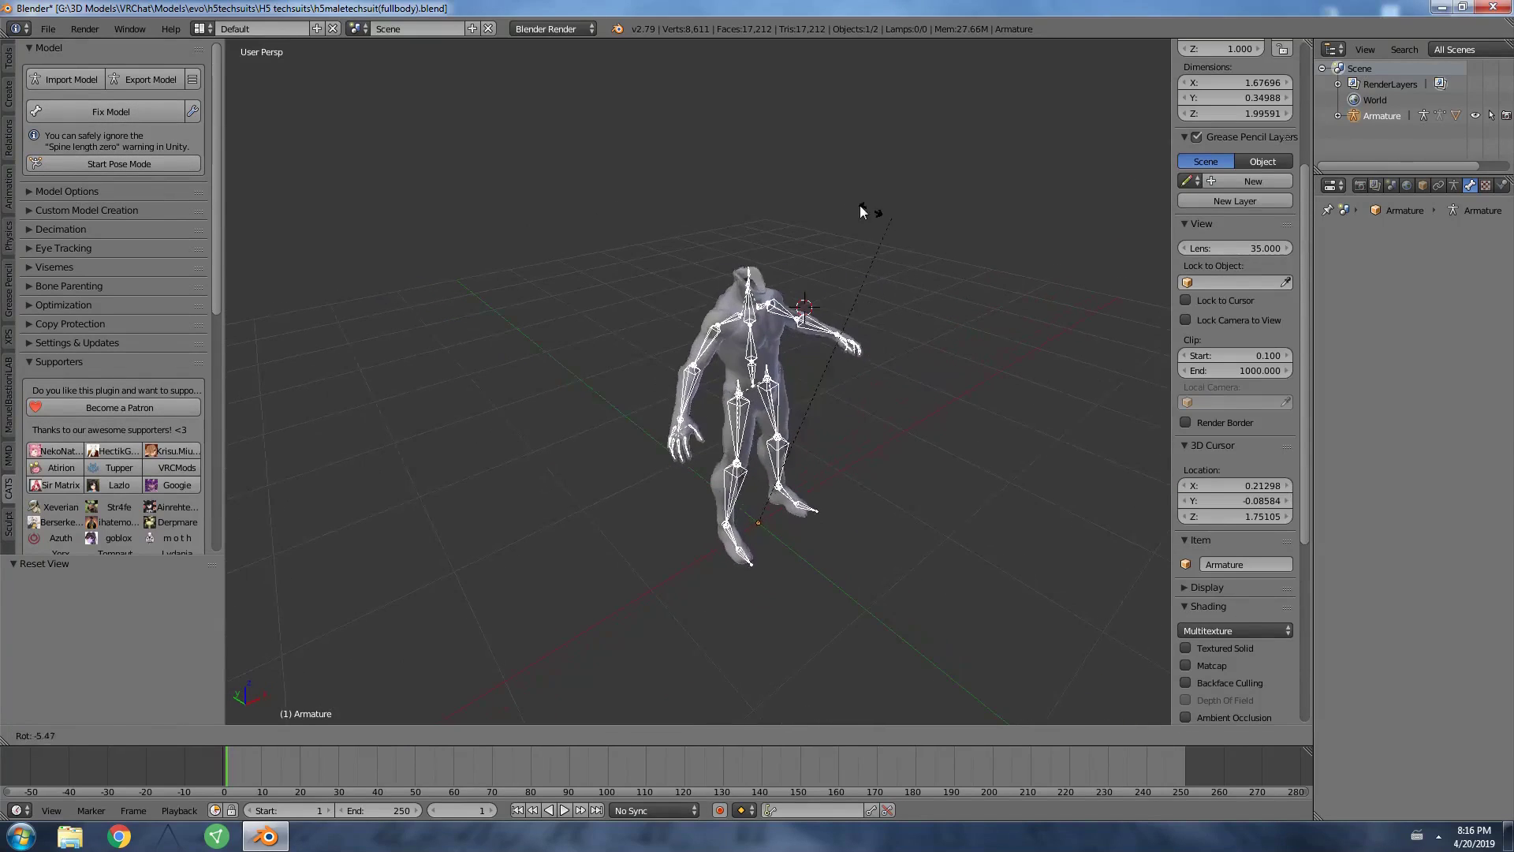
pyautogui.press('g')
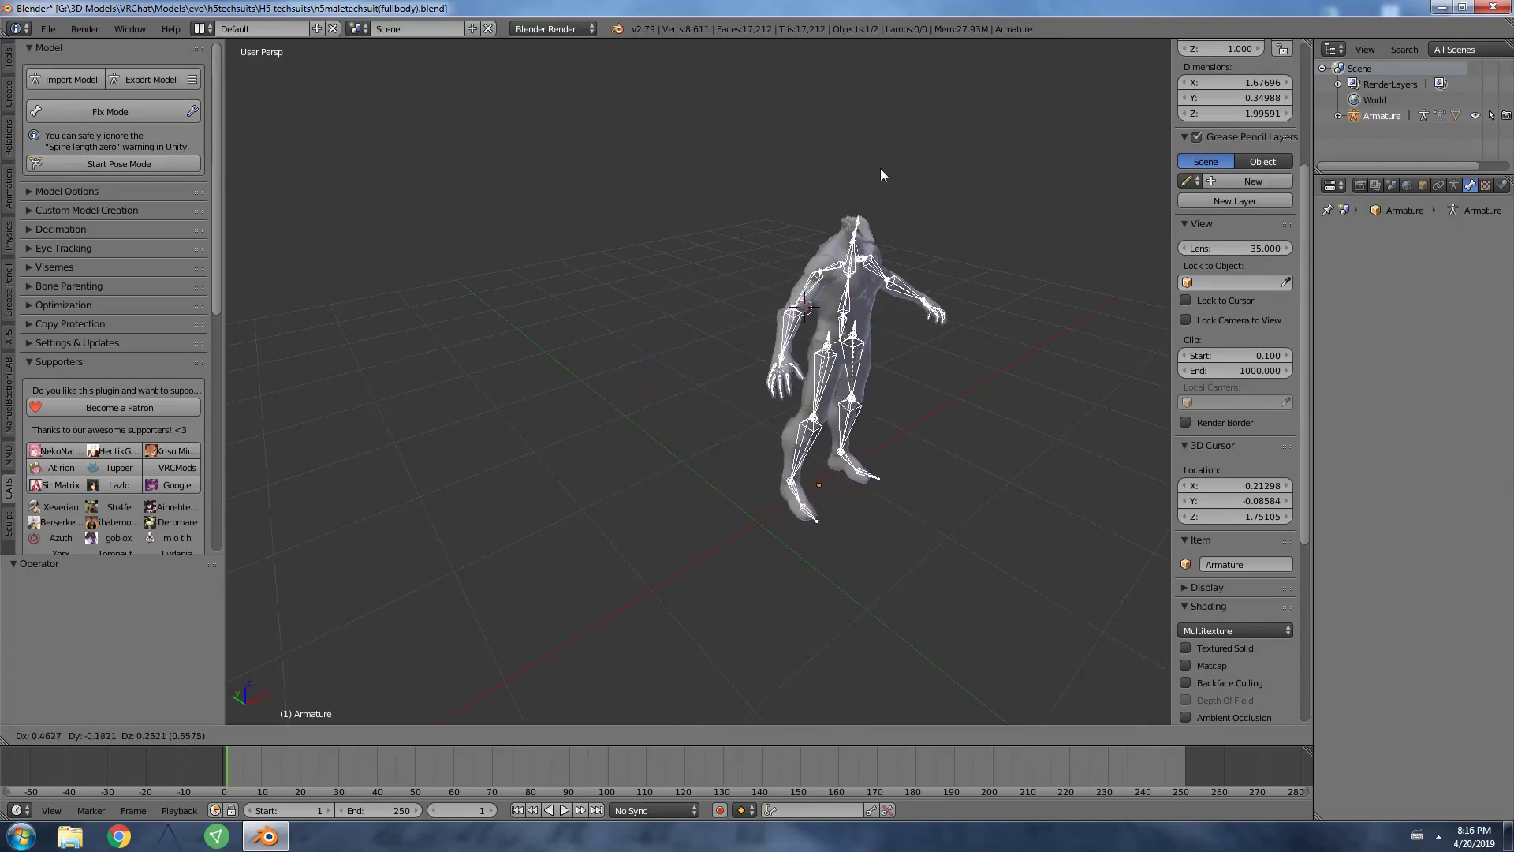
pyautogui.click(729, 181)
pyautogui.hotkey('ctrl', 'z')
# Try scaling the armature up uniformly by about 1.3 and undo the scaling.
pyautogui.press('s')
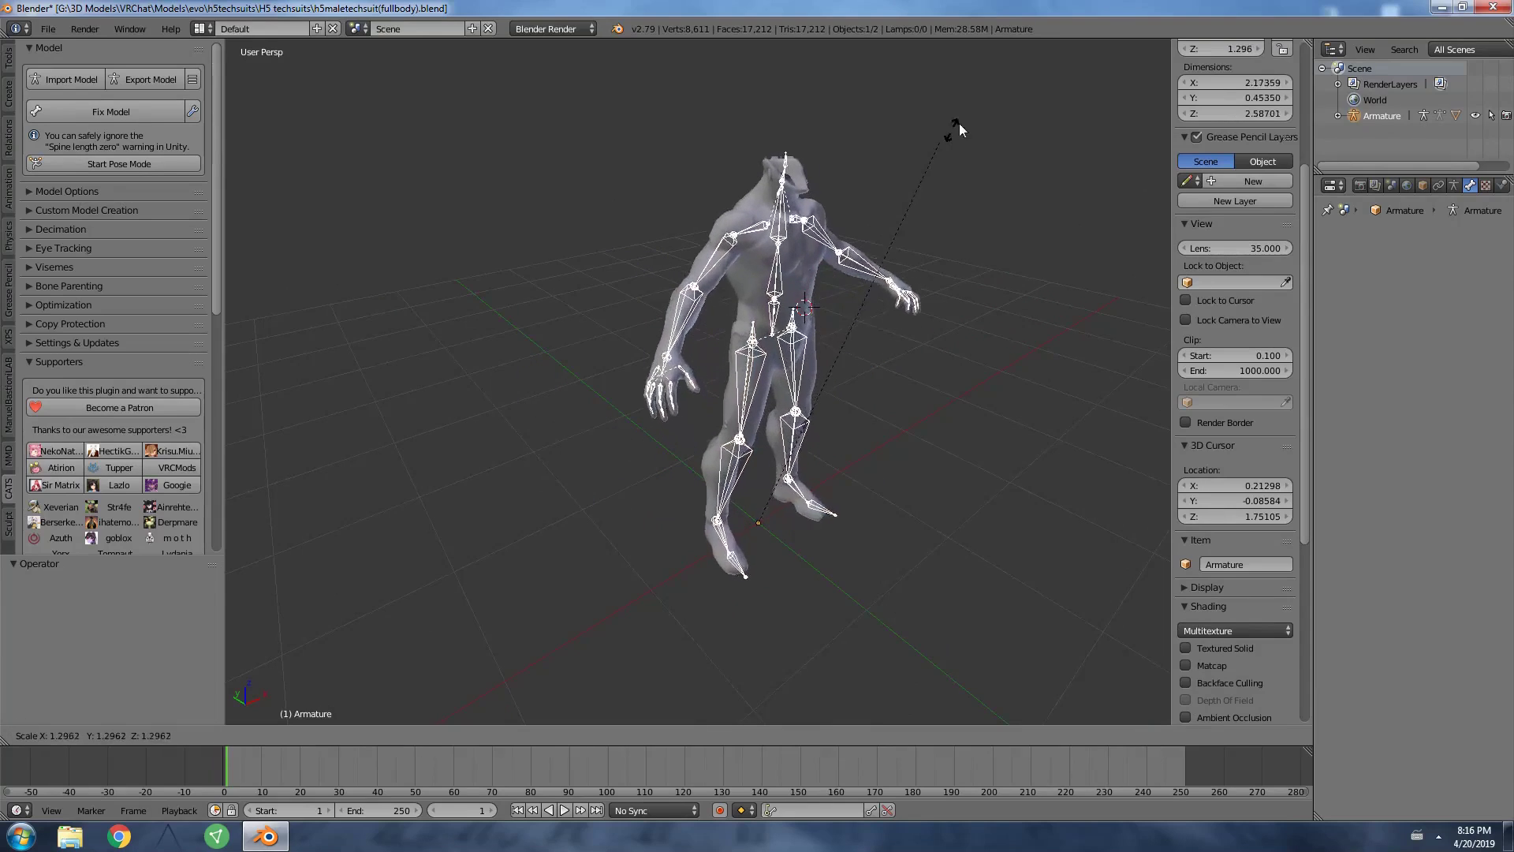
pyautogui.click(929, 290)
pyautogui.hotkey('ctrl', 'z')
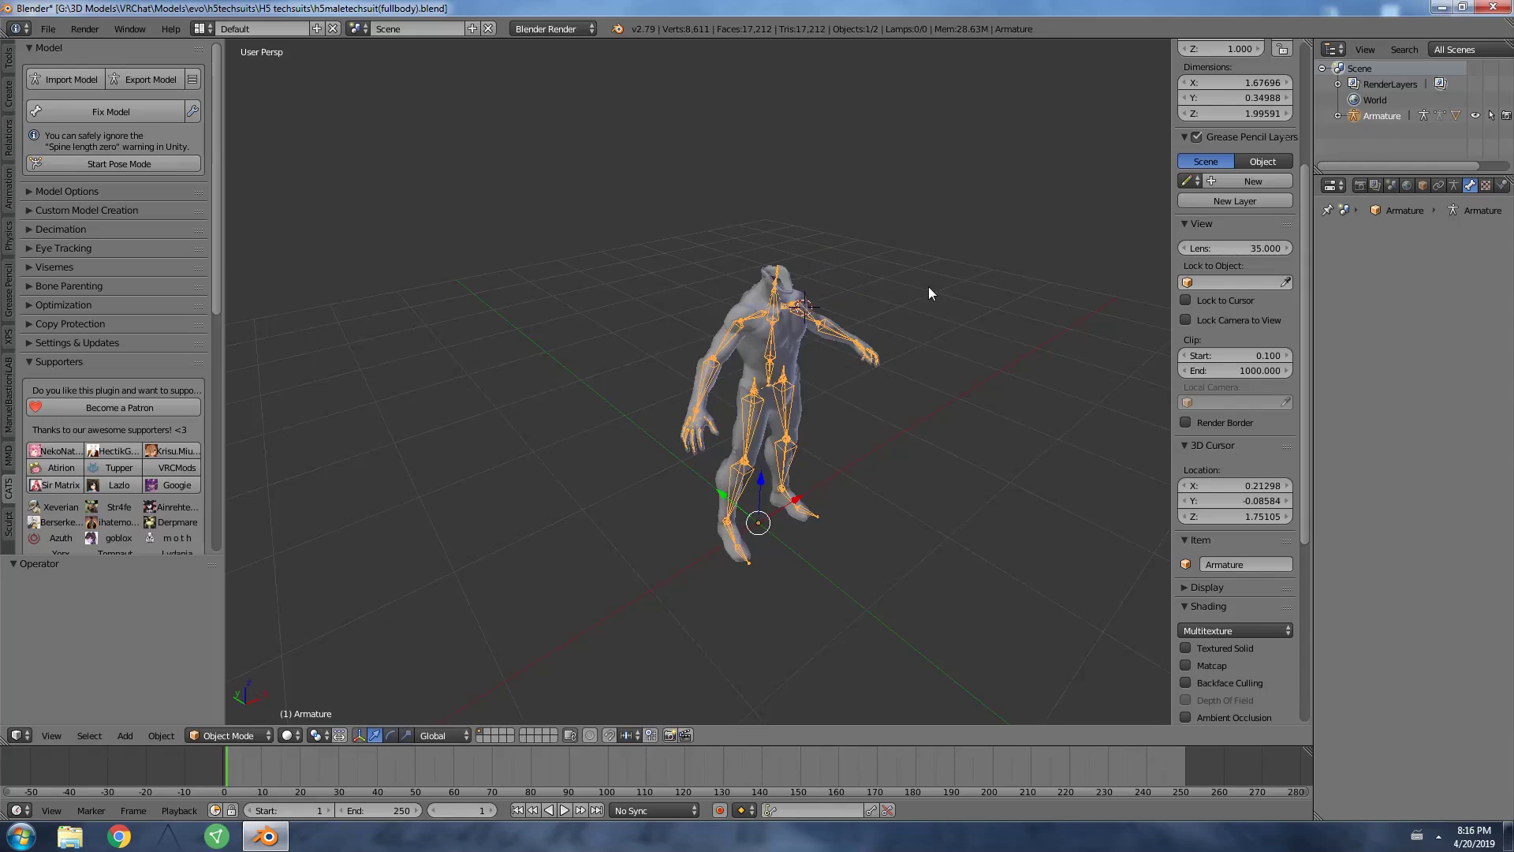
# Try scaling the armature by -3.4, undo it, and finish a second scaling at factor 1.
pyautogui.press('s')
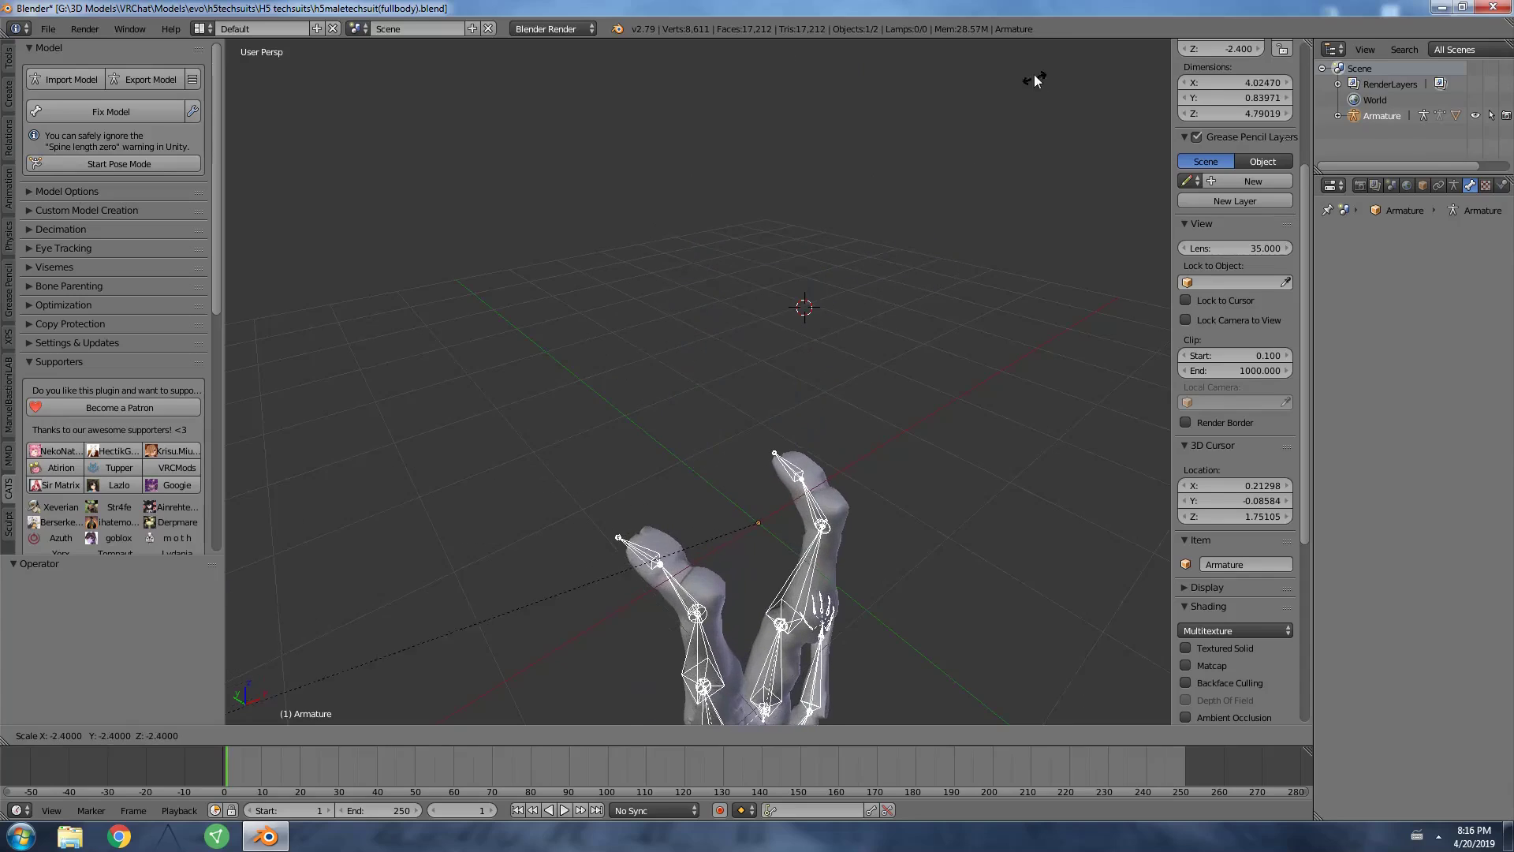
pyautogui.click(648, 643)
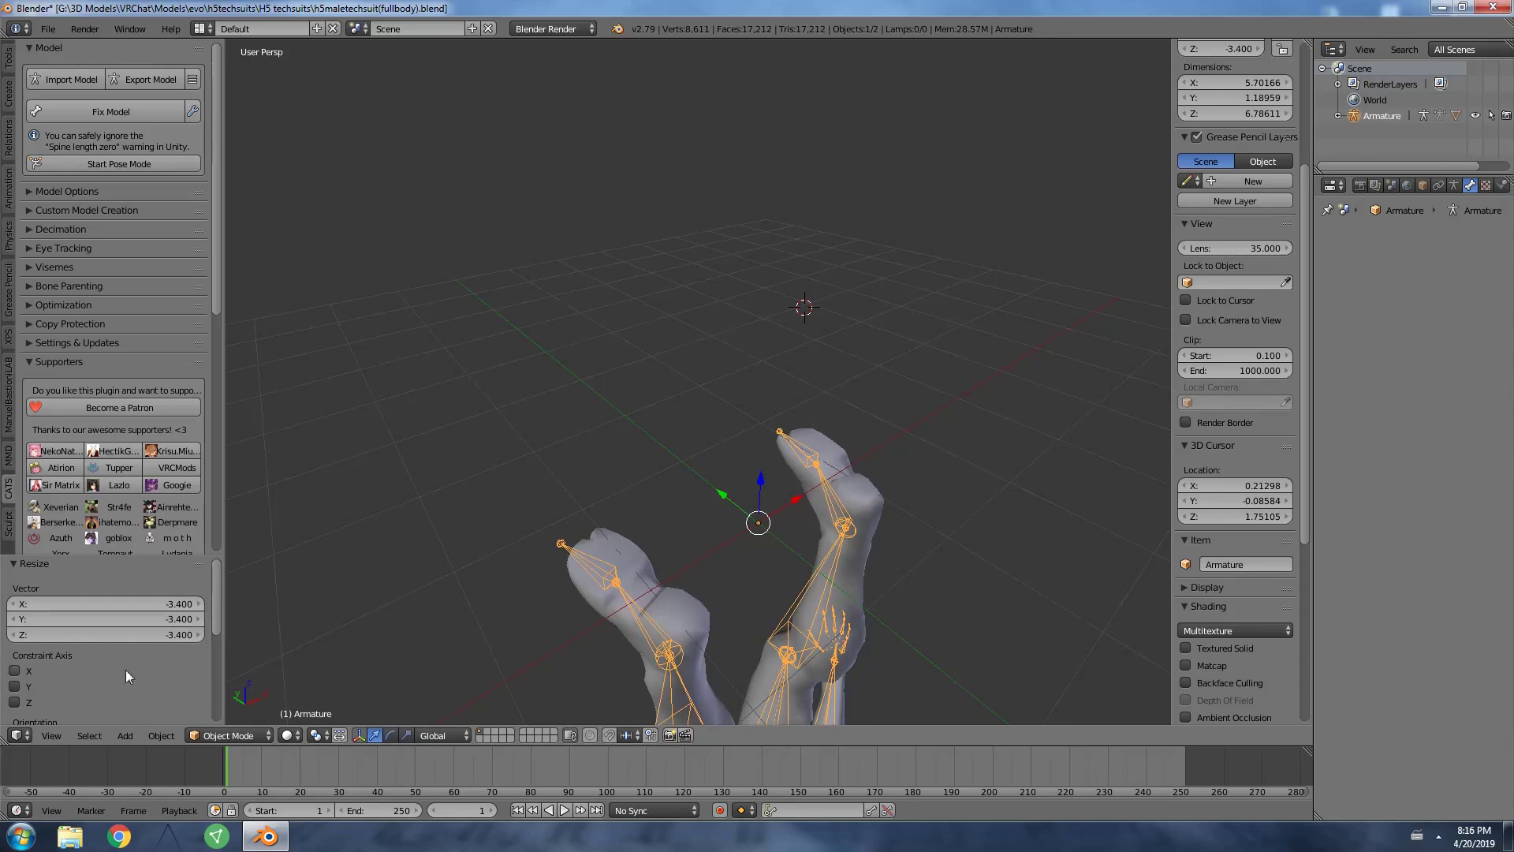
pyautogui.hotkey('ctrl', 'z')
pyautogui.press('s')
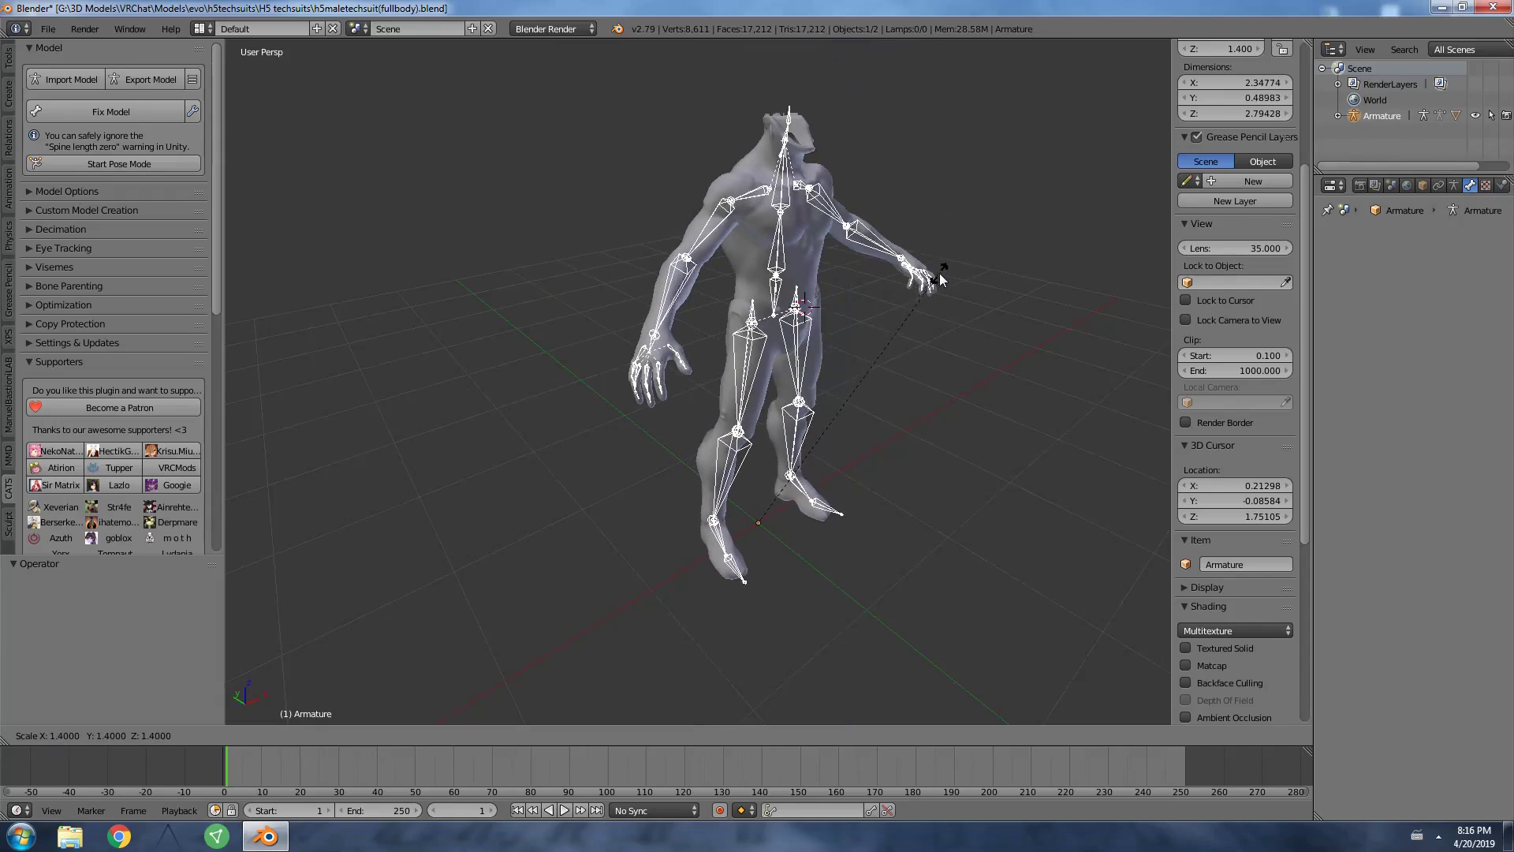
pyautogui.click(905, 355)
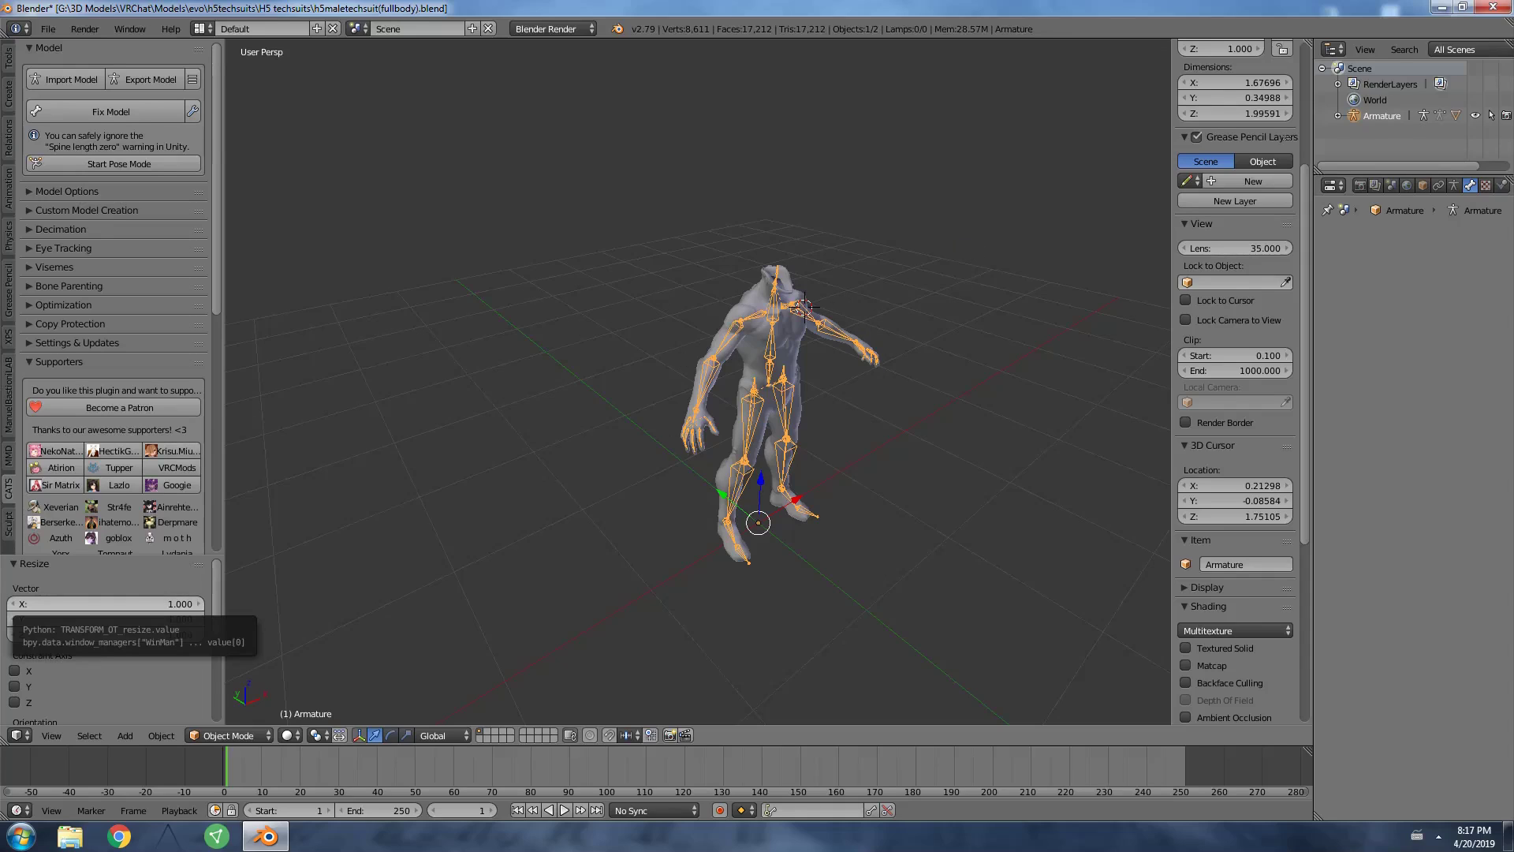
# Examine the body and its armature in the front and right orthographic views.
pyautogui.moveTo(496, 282); pyautogui.dragTo(766, 417, button='middle')
pyautogui.press('KP_1')
pyautogui.scroll(3, 733, 396)
pyautogui.click(712, 360)
pyautogui.scroll(2, 736, 404)
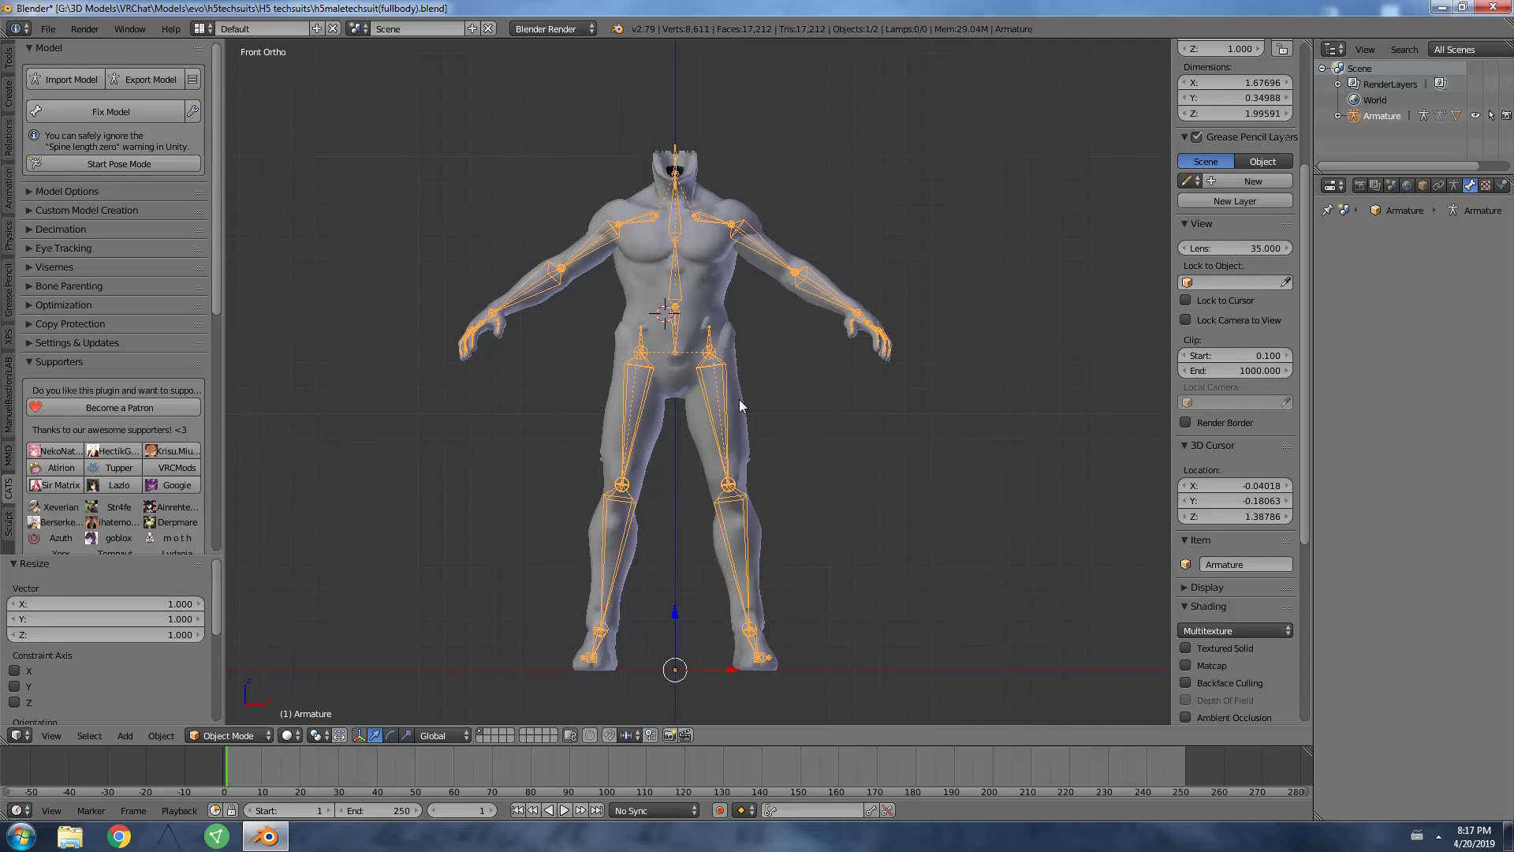
pyautogui.press('KP_3')
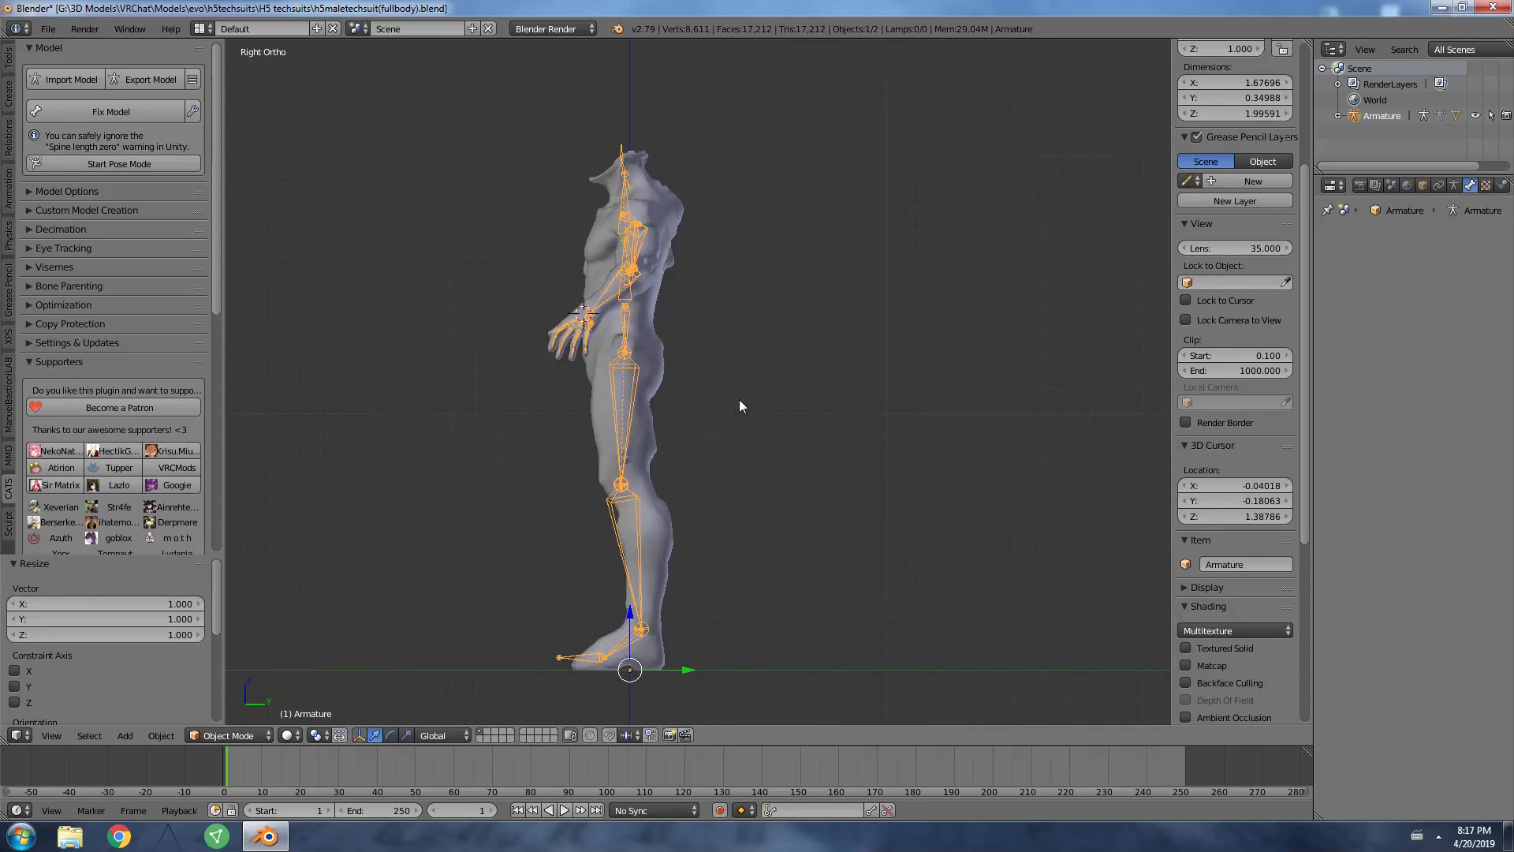
# Start the Screencast Keys display and cycle the model through the front, right, back and top views.
pyautogui.scroll(-10, 1216, 513)
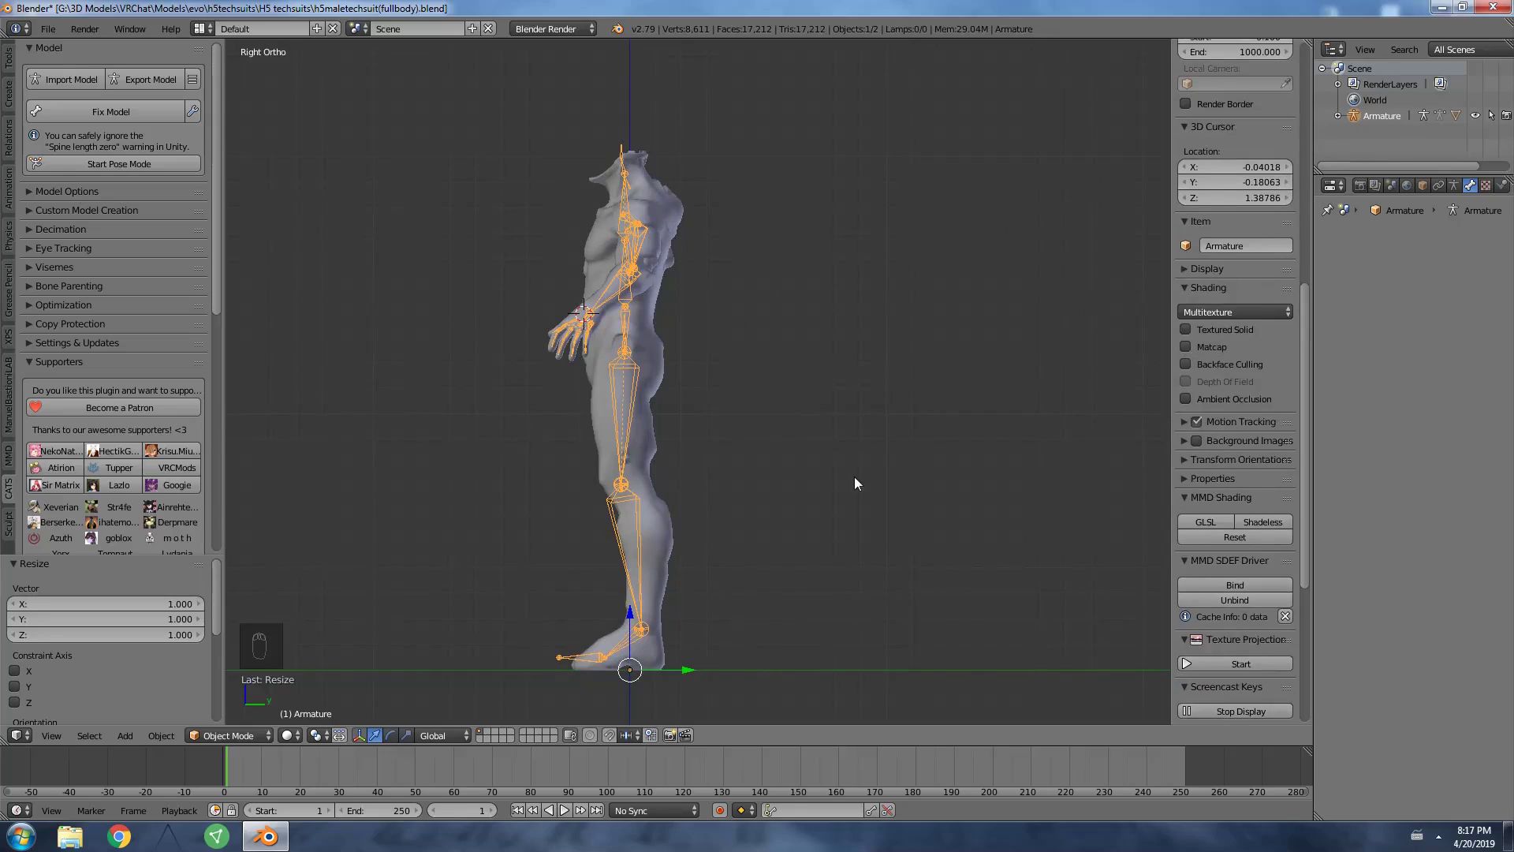
pyautogui.click(636, 411)
pyautogui.press('KP_1')
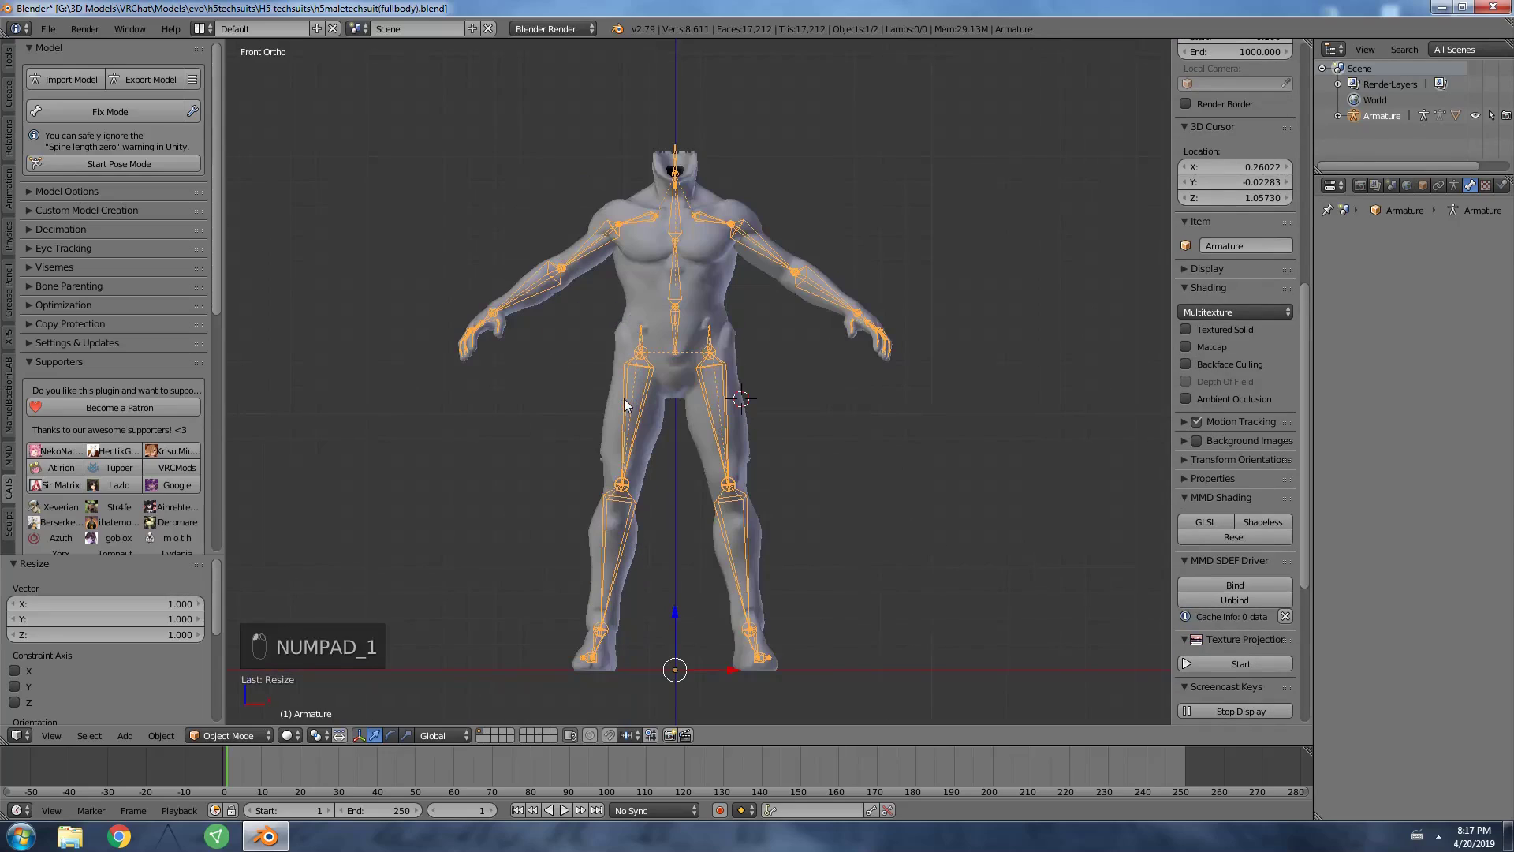
pyautogui.press('KP_3')
pyautogui.press('ctrl+KP_1')
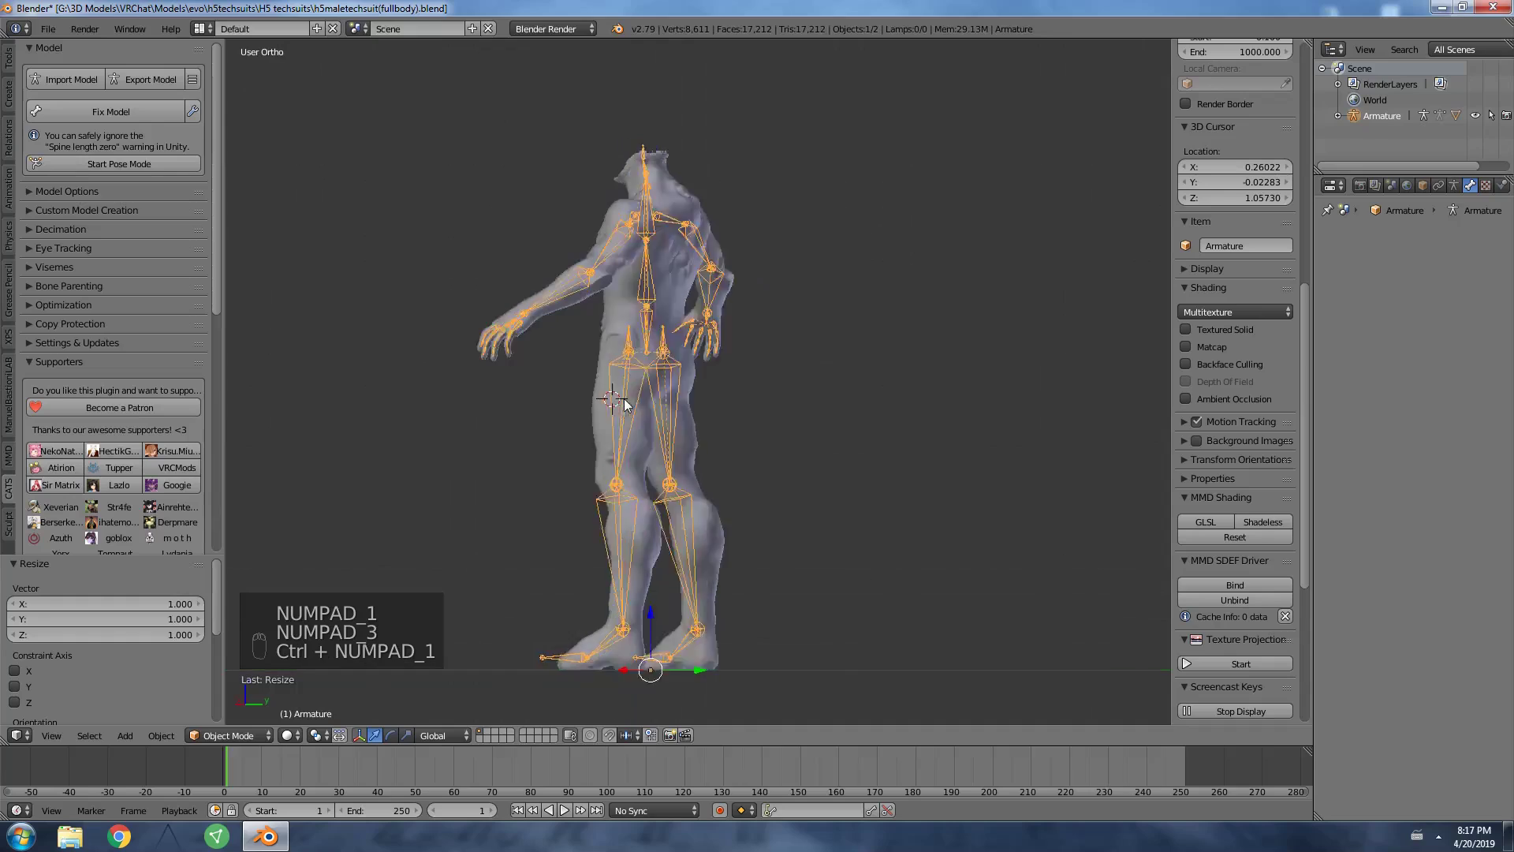
pyautogui.press('KP_7')
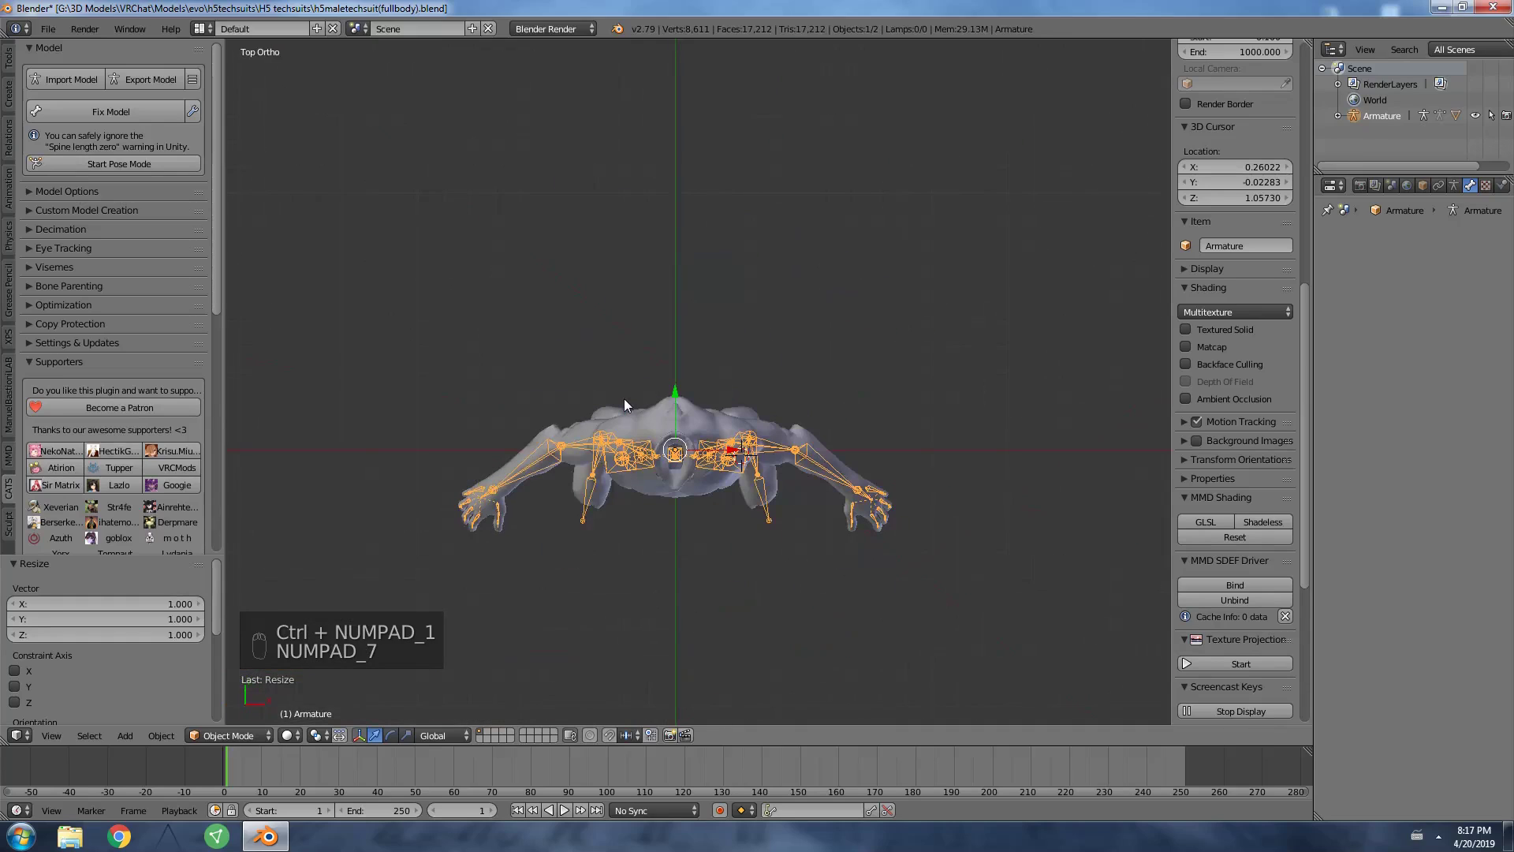
# Return to the front orthographic view and place the 3D cursor on the body's abdomen.
pyautogui.moveTo(625, 405); pyautogui.dragTo(779, 376, button='middle')
pyautogui.press('KP_1')
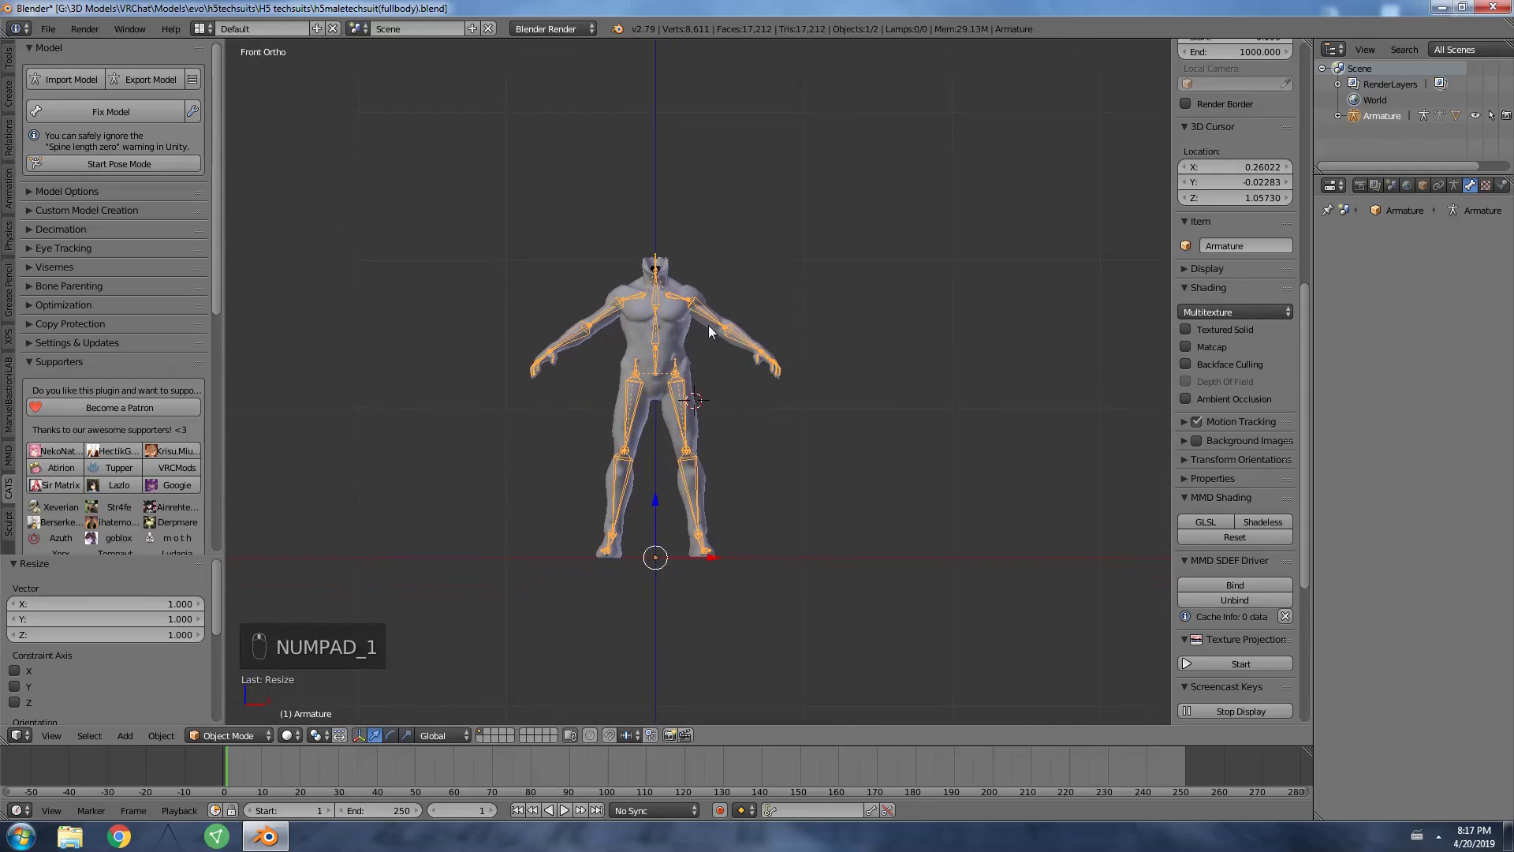
pyautogui.click(654, 360)
pyautogui.scroll(3, 655, 367)
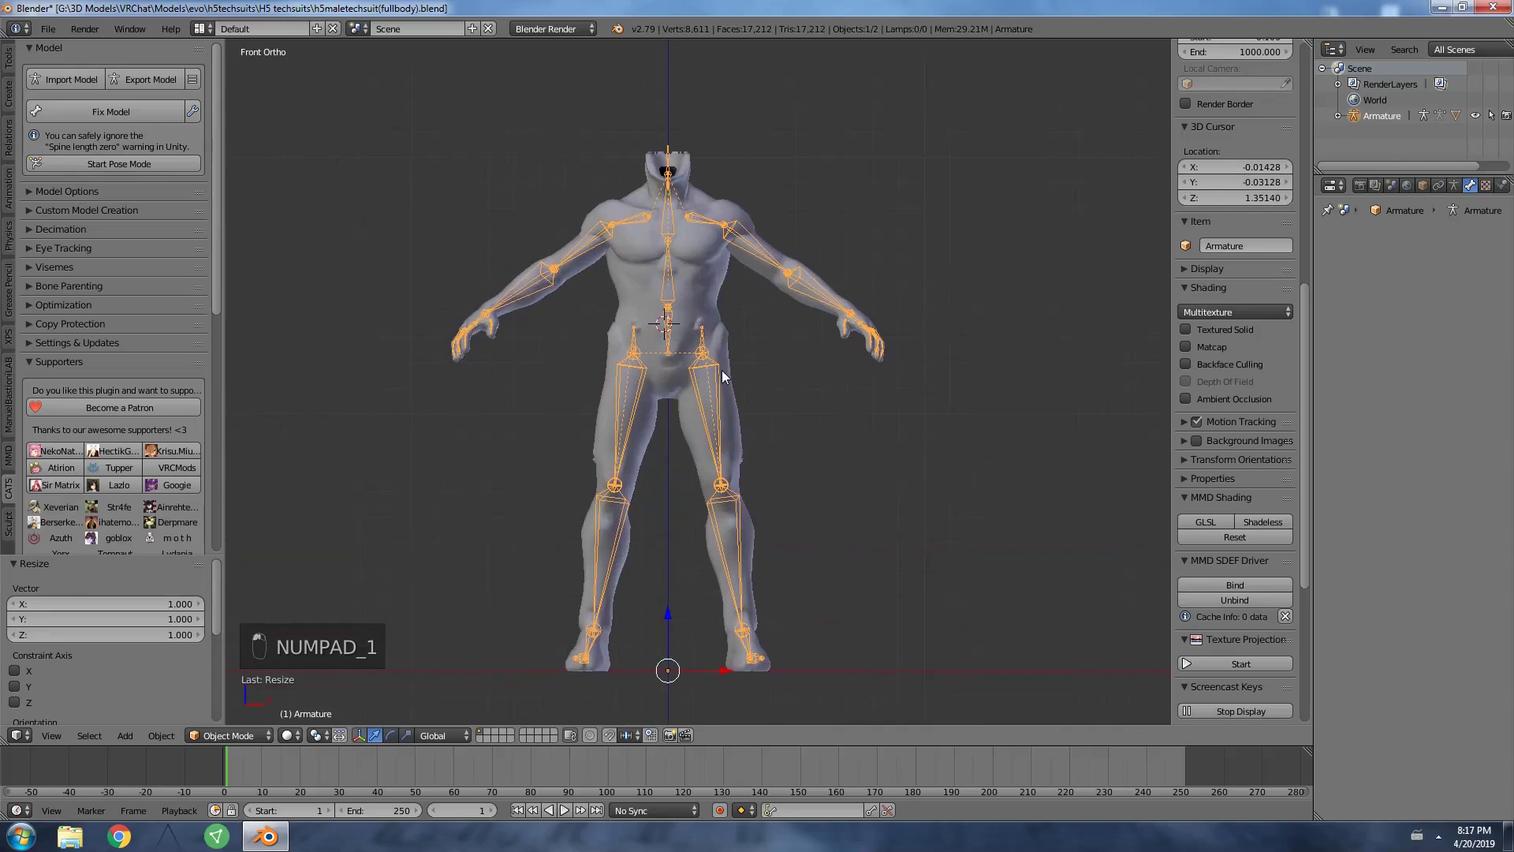
# Import the OBJ file halo-5-mjolnir-gen2-recon-body-male.obj from the Game Assets folder of halo-5-mjolnir-gen2-recon-armor-1.0.
pyautogui.click(51, 30)
pyautogui.moveTo(130, 331)
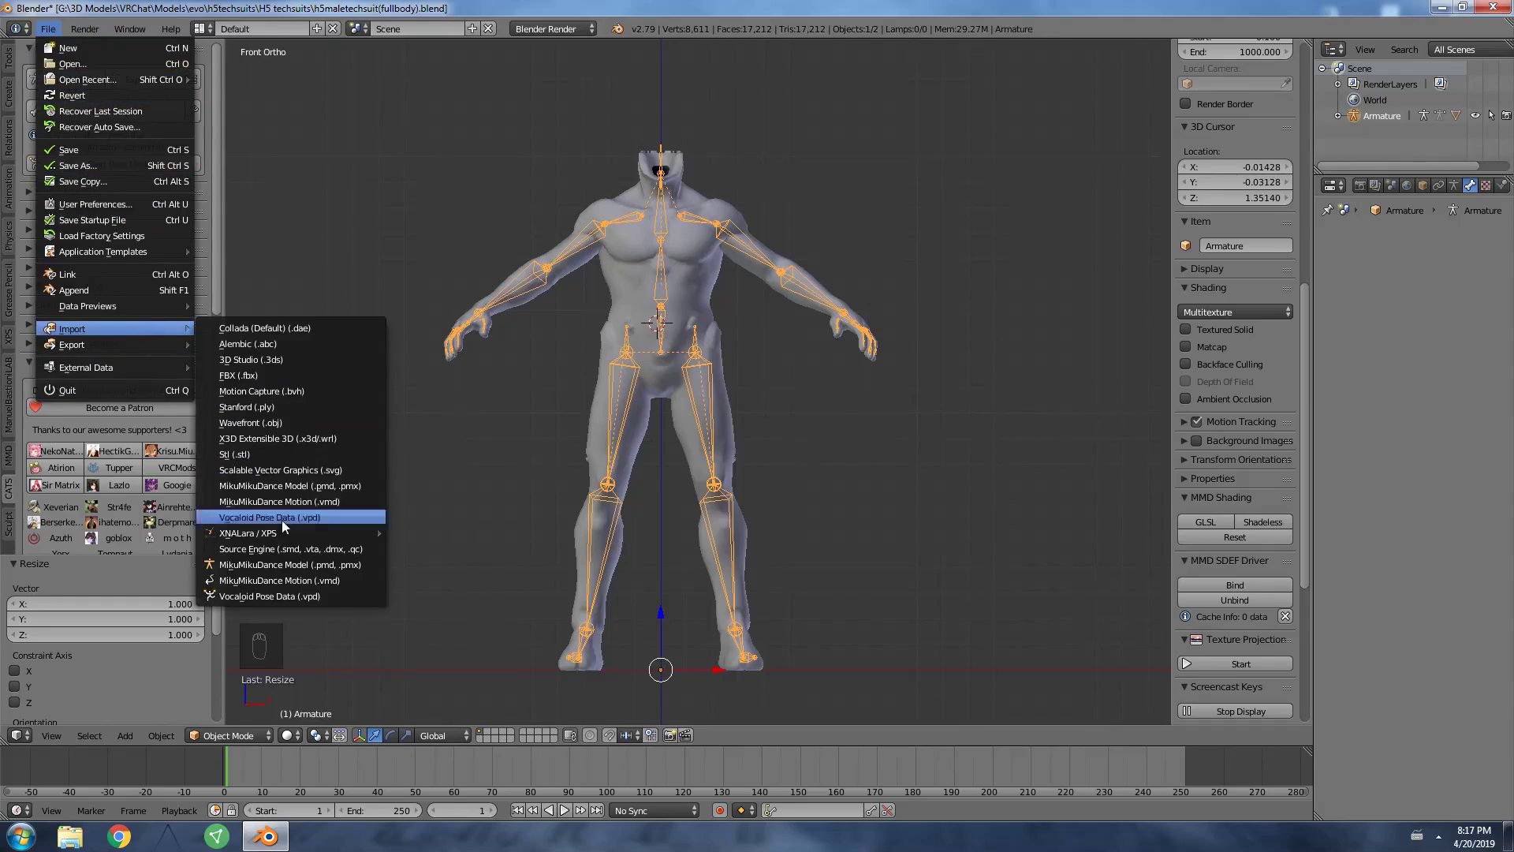
pyautogui.click(277, 424)
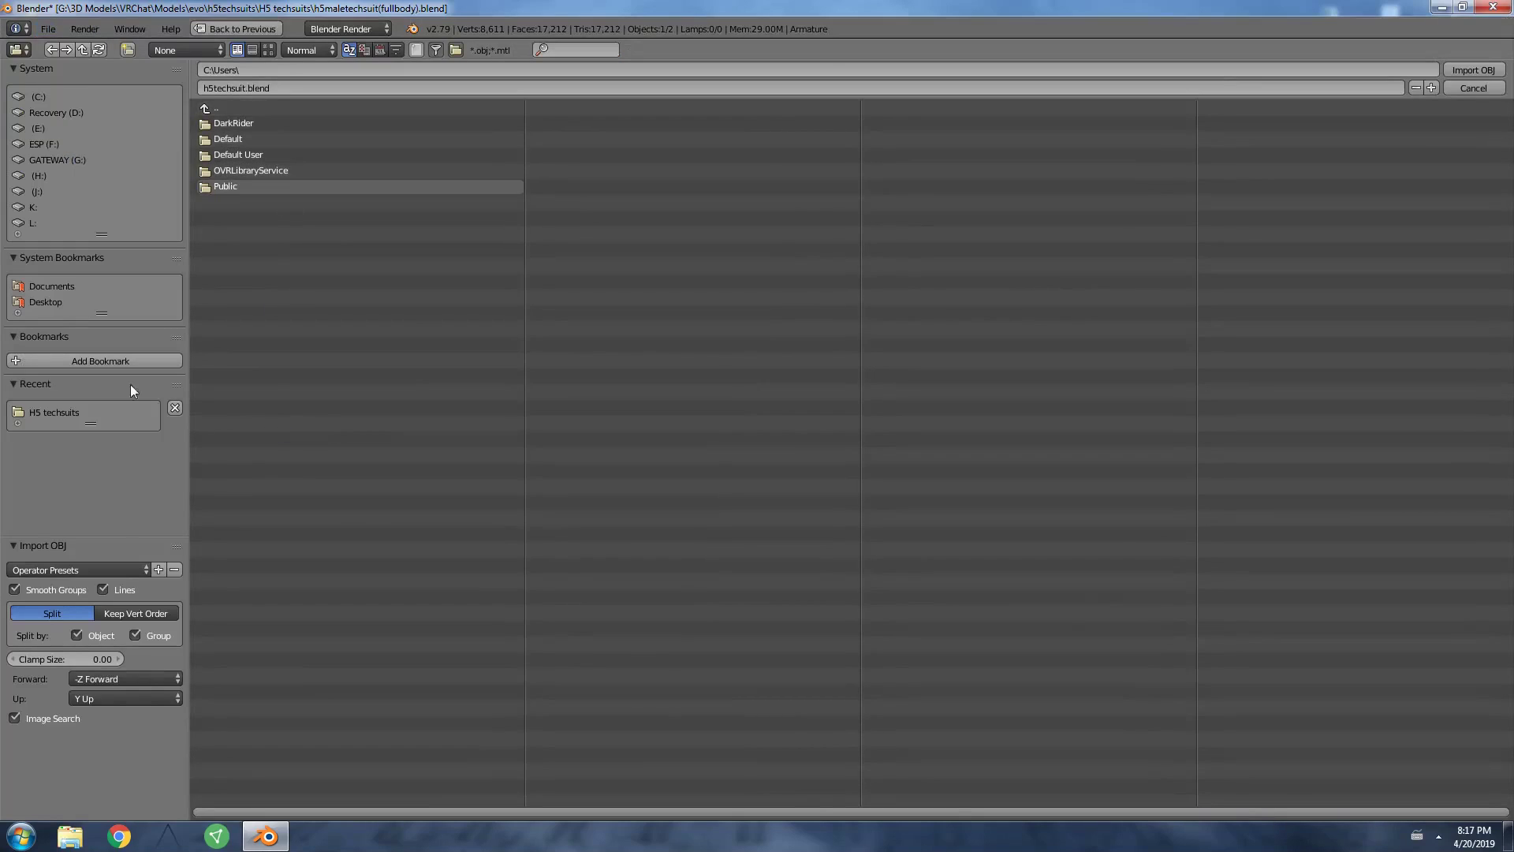
pyautogui.click(68, 426)
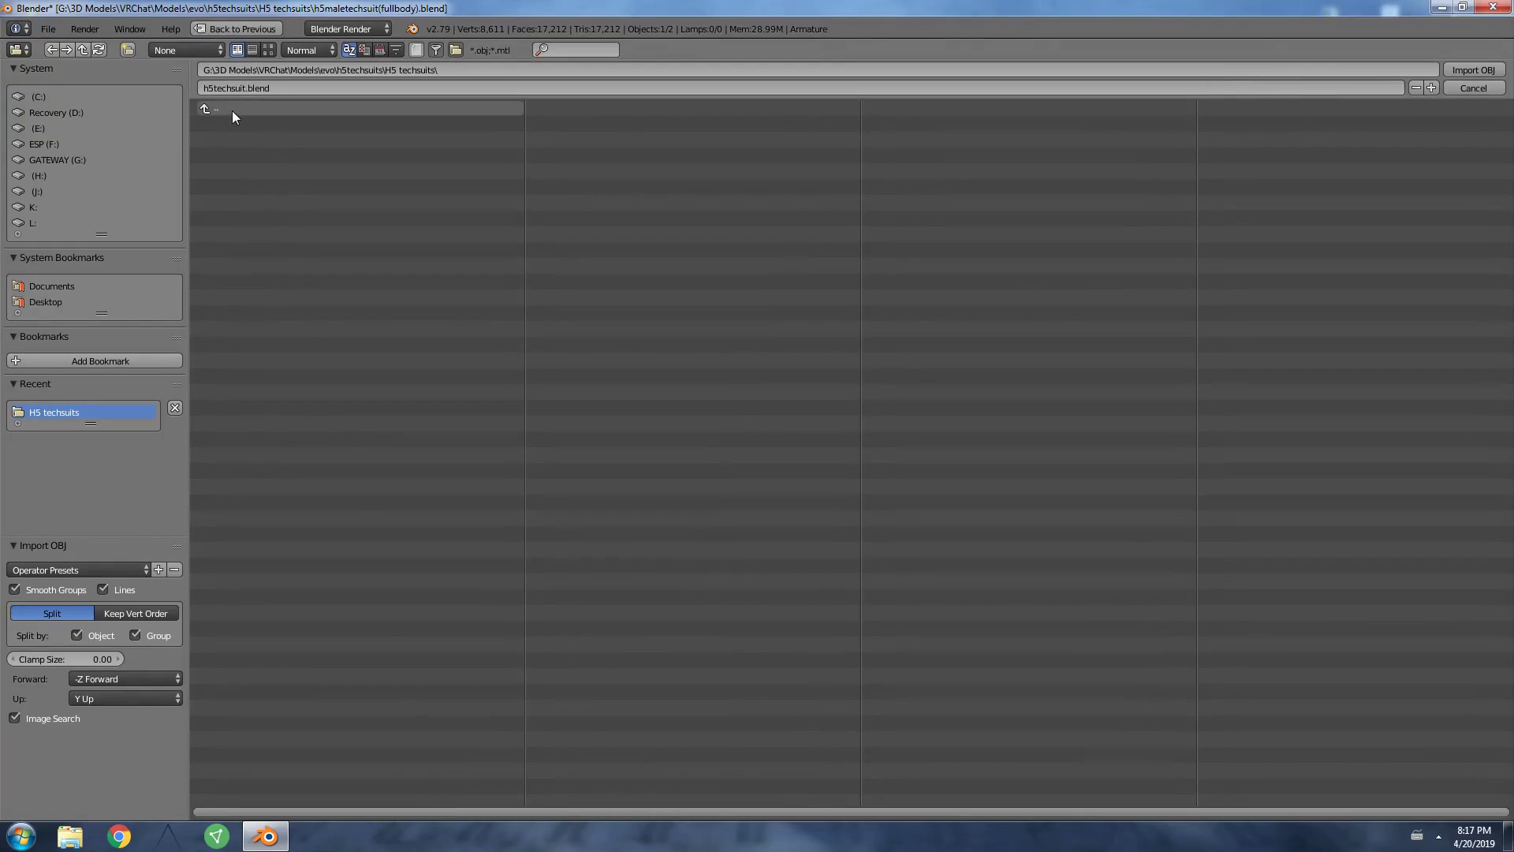
pyautogui.click(232, 111)
pyautogui.click(230, 107)
pyautogui.click(230, 107)
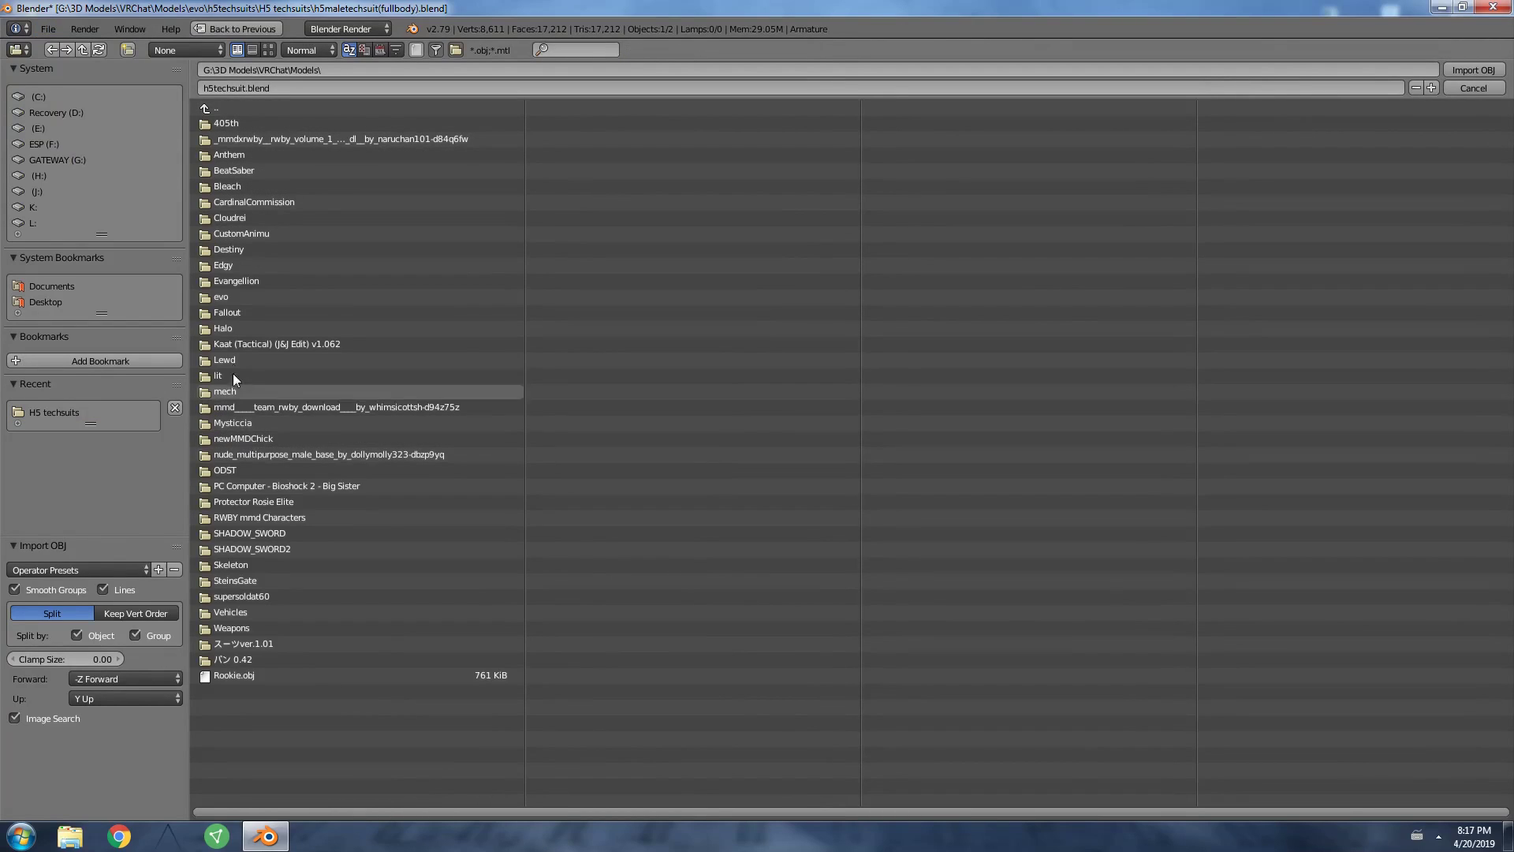
pyautogui.click(232, 325)
pyautogui.click(235, 186)
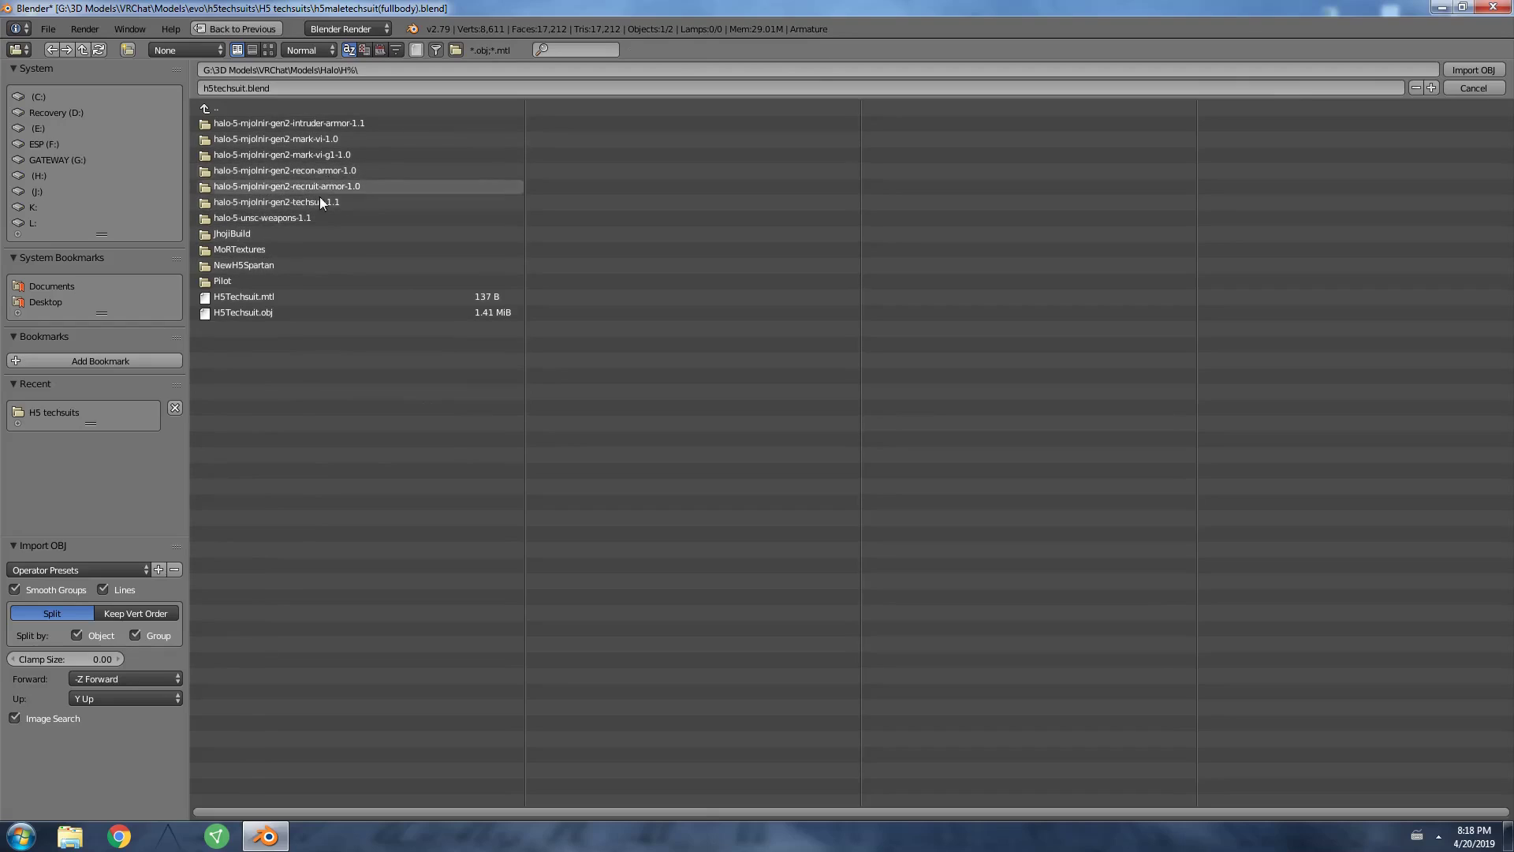
pyautogui.click(322, 171)
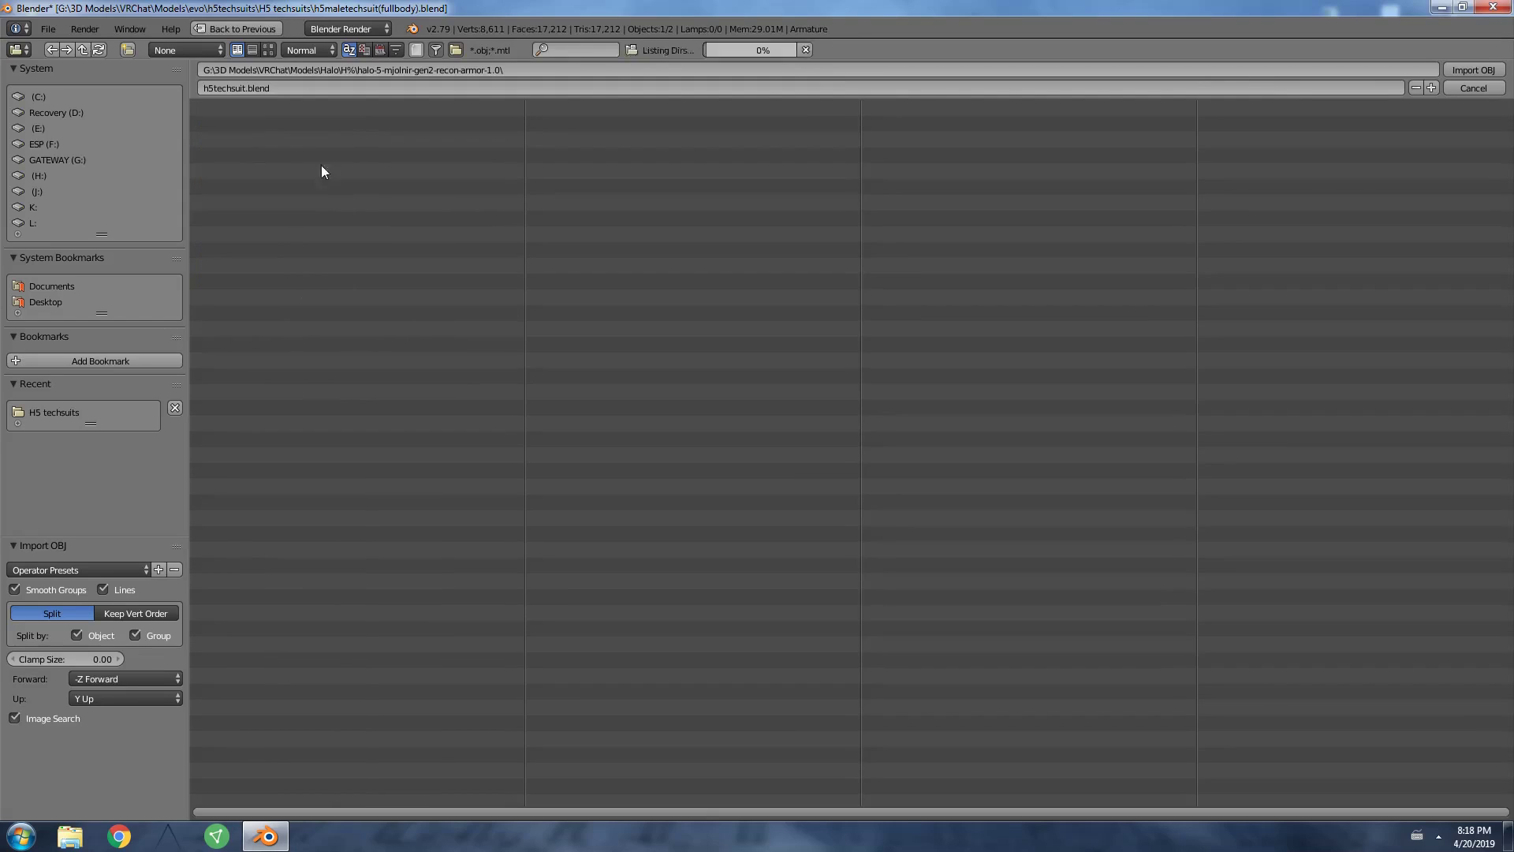
pyautogui.click(245, 124)
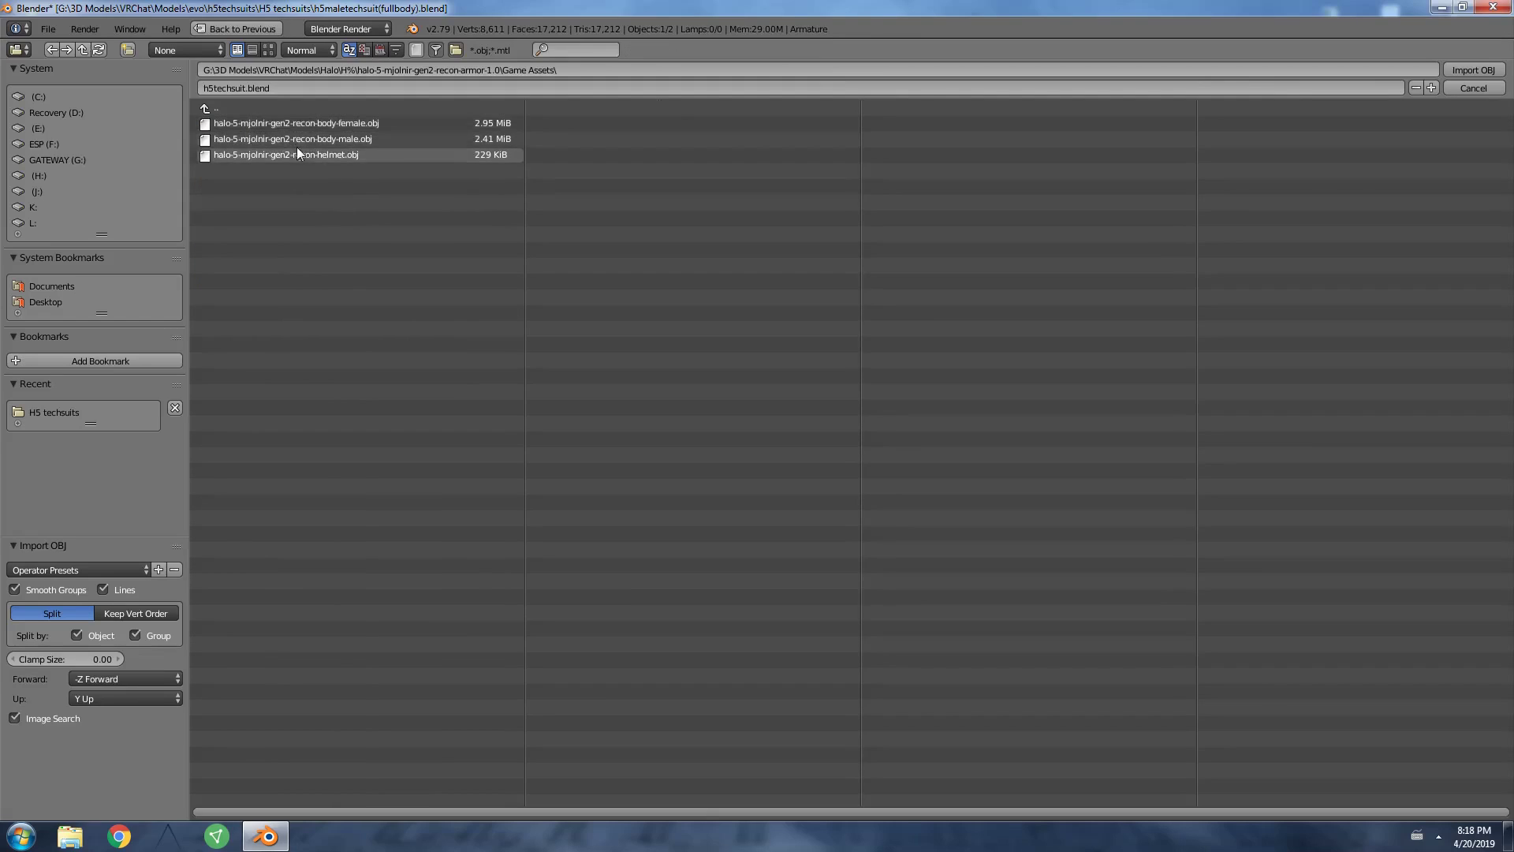
pyautogui.doubleClick(360, 139)
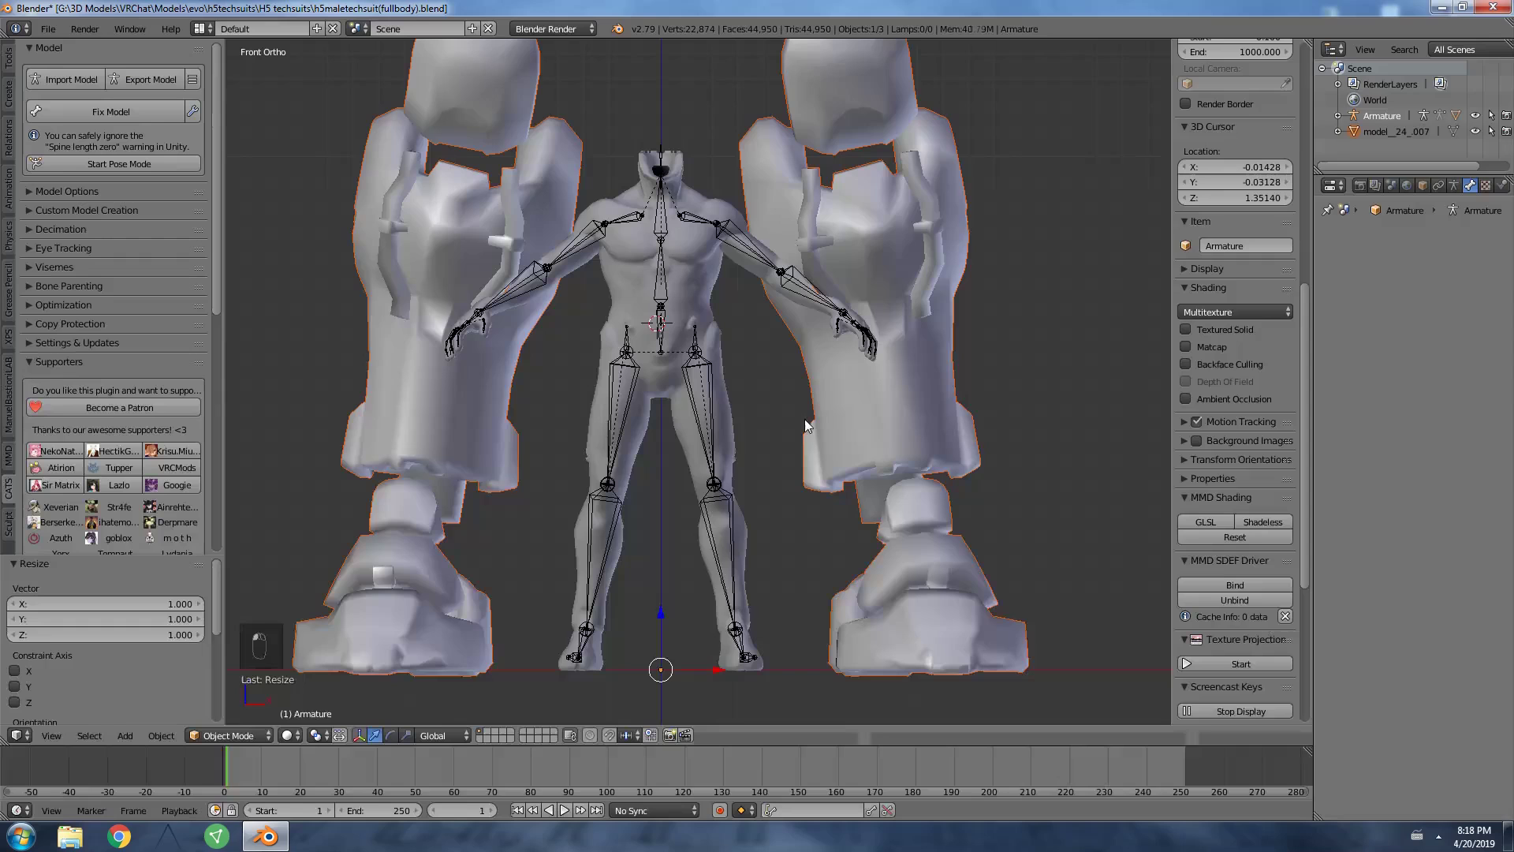
# Scale the imported recon armour uniformly by about 0.312 to match the body's size.
pyautogui.scroll(-7, 813, 413)
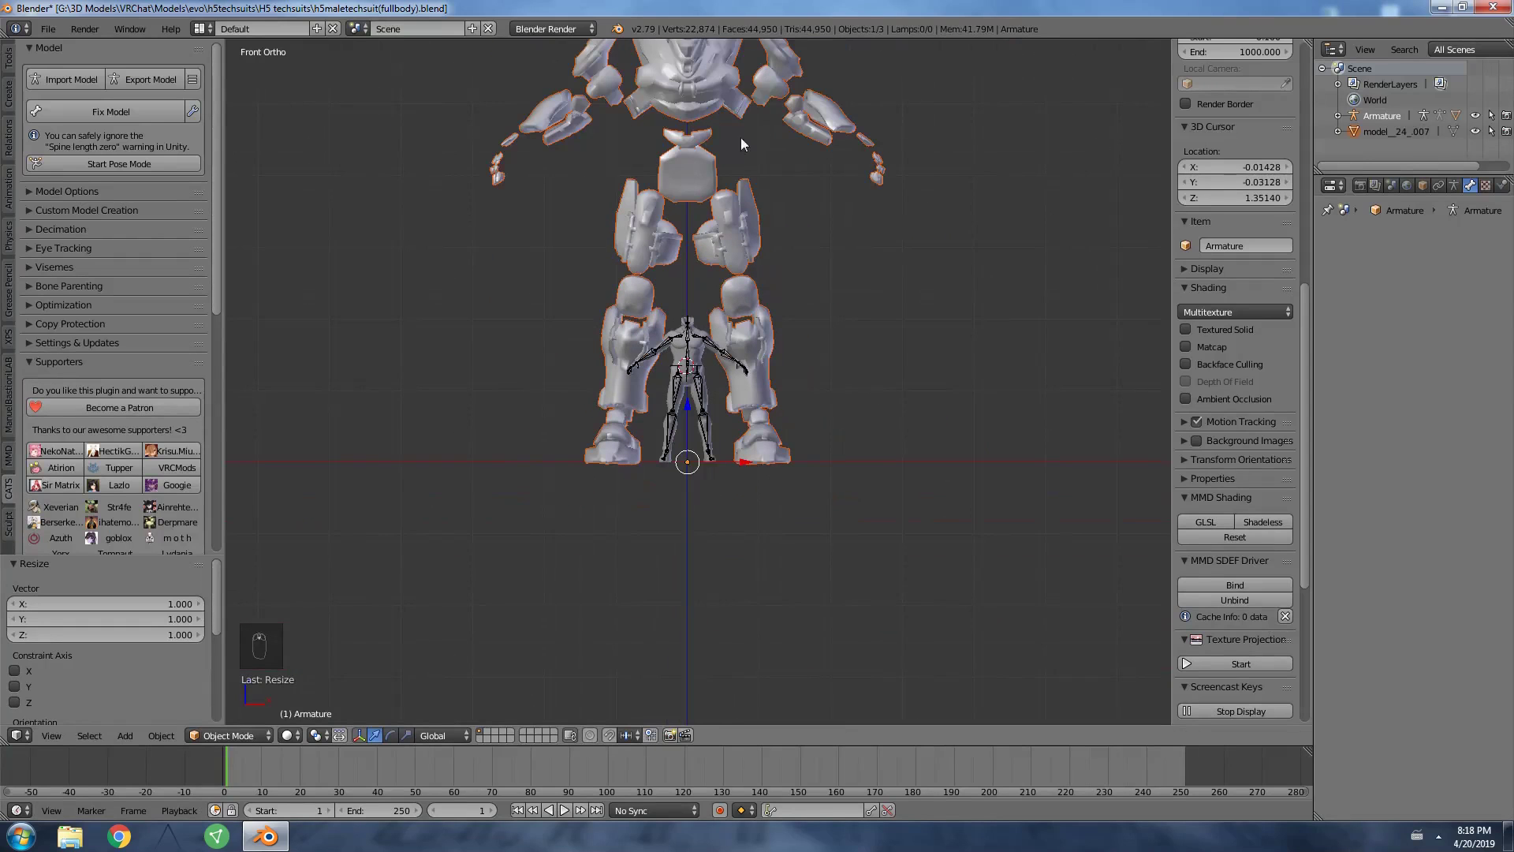
pyautogui.scroll(4, 919, 237)
pyautogui.press('s')
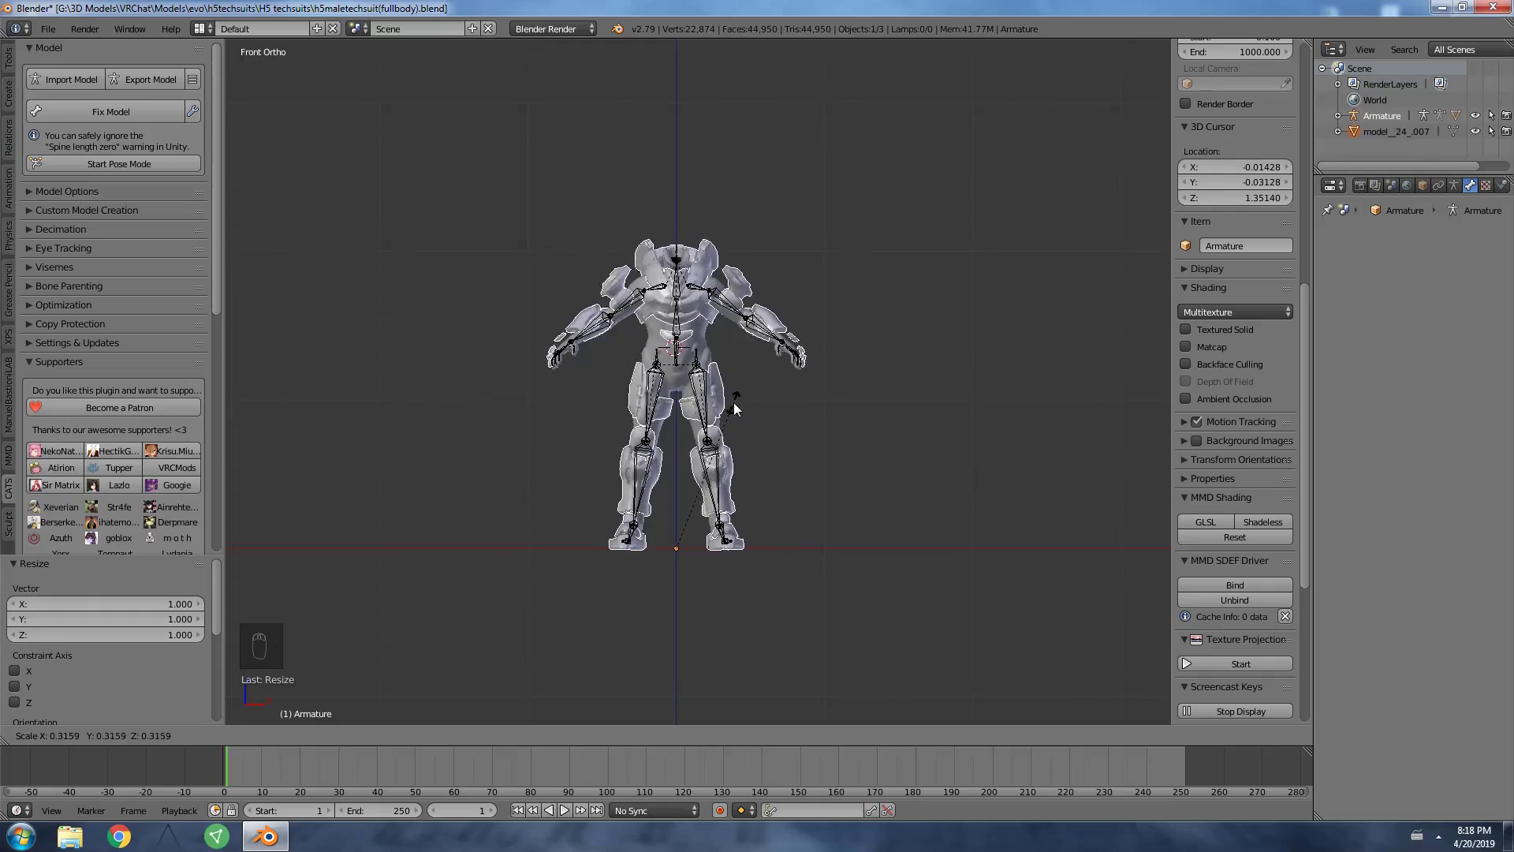
pyautogui.click(732, 410)
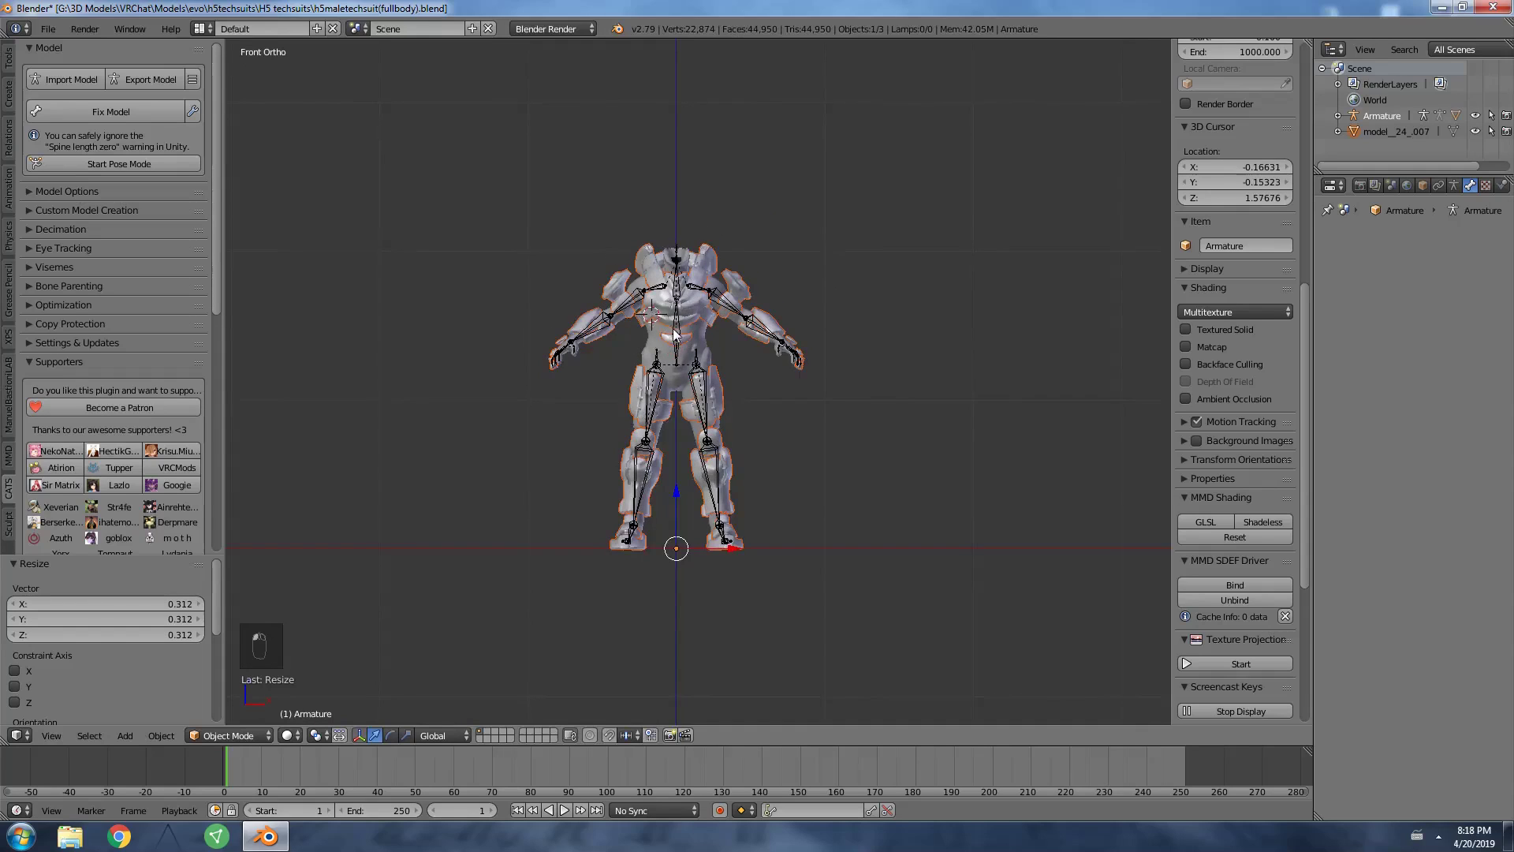
# Examine how the armour plates line up with the hand and fingers from close up.
pyautogui.scroll(6, 797, 359)
pyautogui.click(838, 384)
pyautogui.scroll(3, 840, 386)
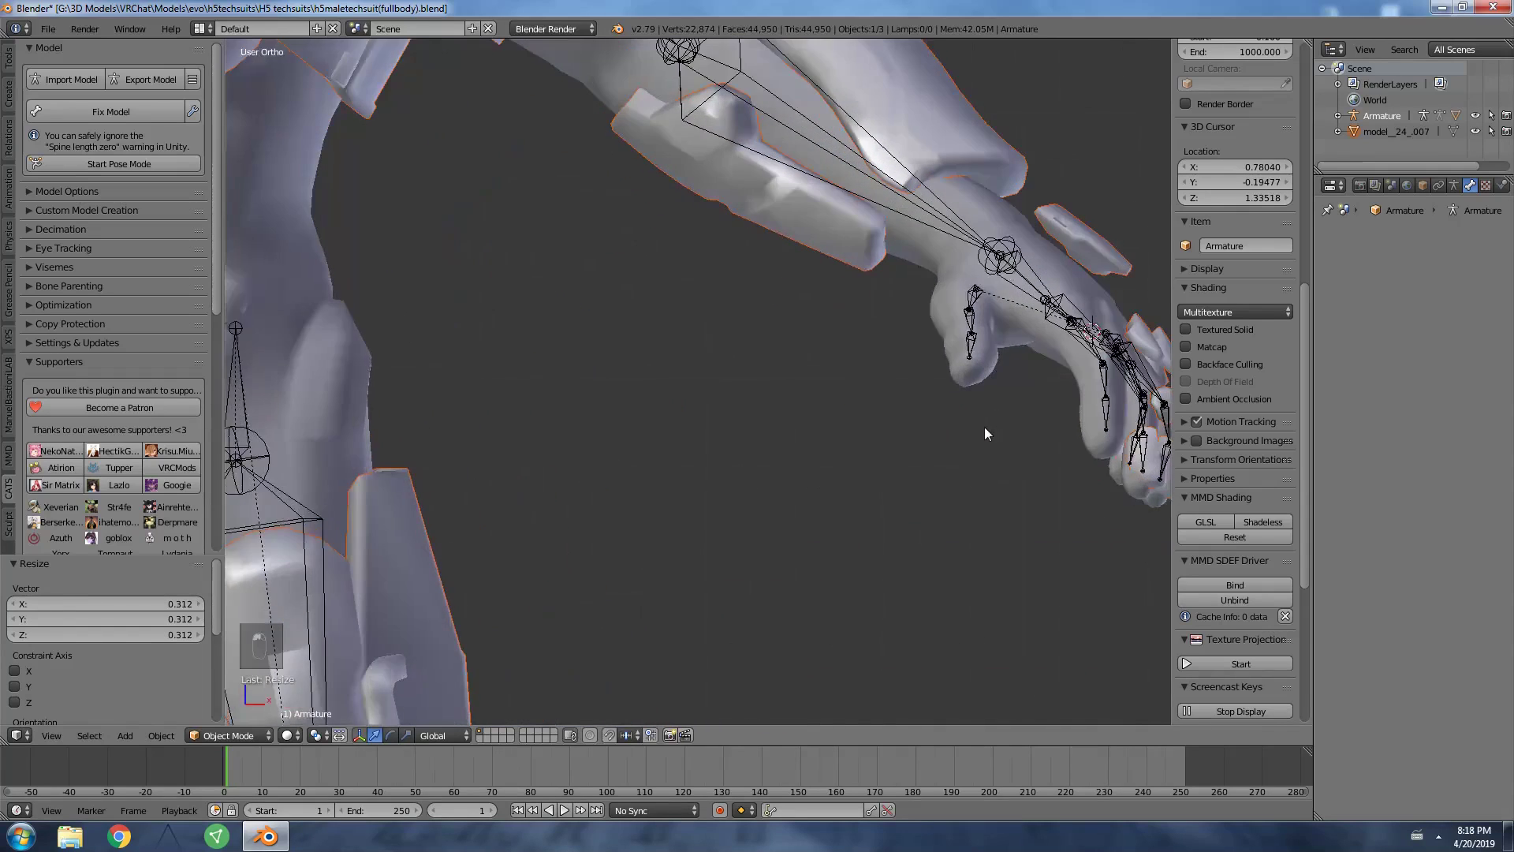
pyautogui.moveTo(984, 427); pyautogui.dragTo(583, 366, button='middle')
pyautogui.click(583, 367)
pyautogui.scroll(3, 591, 394)
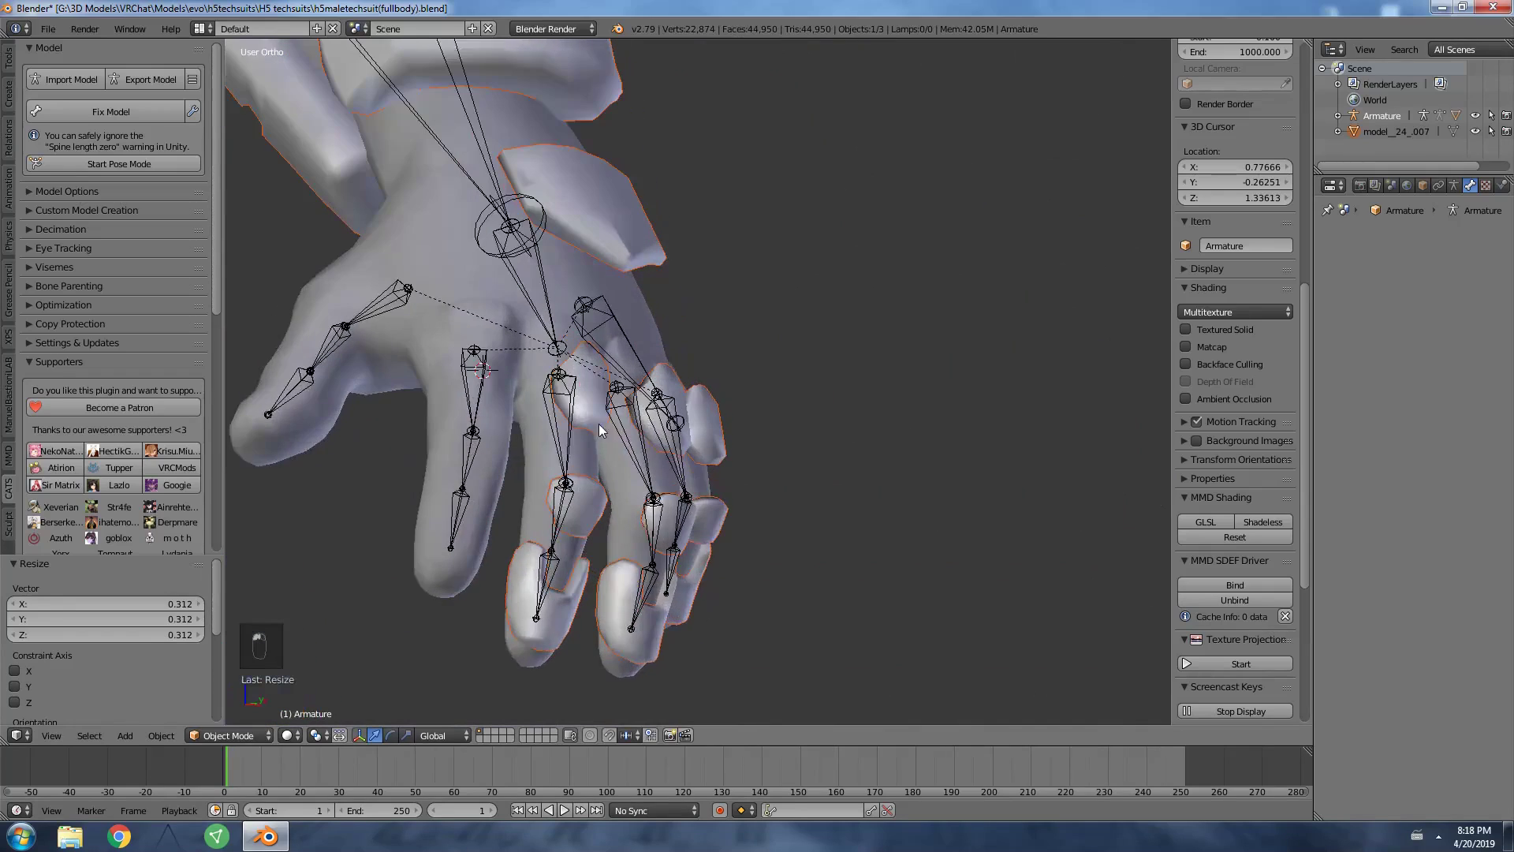
pyautogui.moveTo(598, 424); pyautogui.dragTo(919, 425, button='middle')
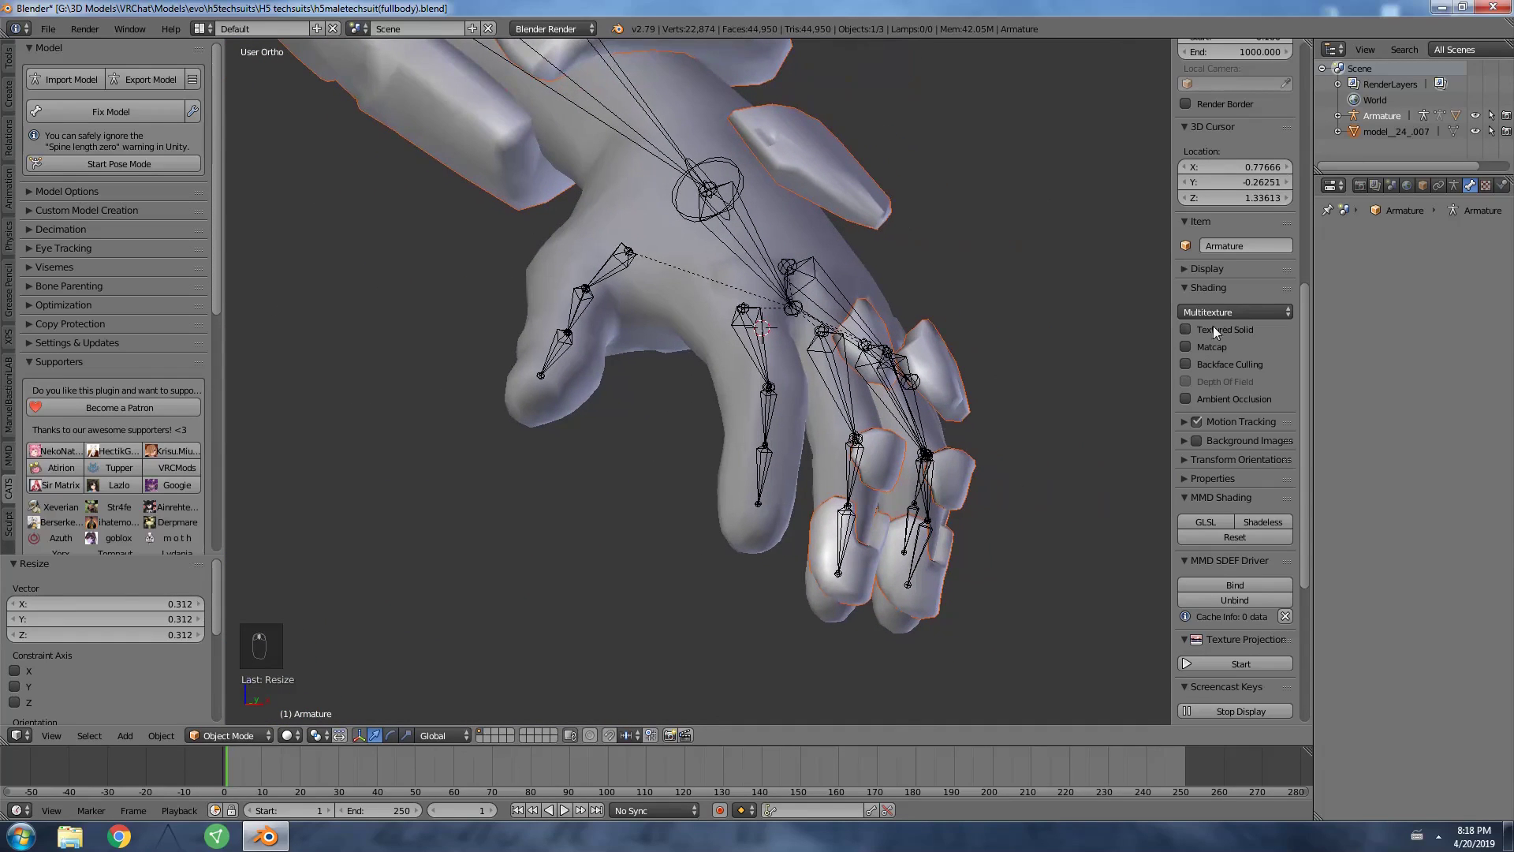
# Lock the view to the 3D cursor and place the cursor on the hand to inspect it.
pyautogui.scroll(8, 1235, 350)
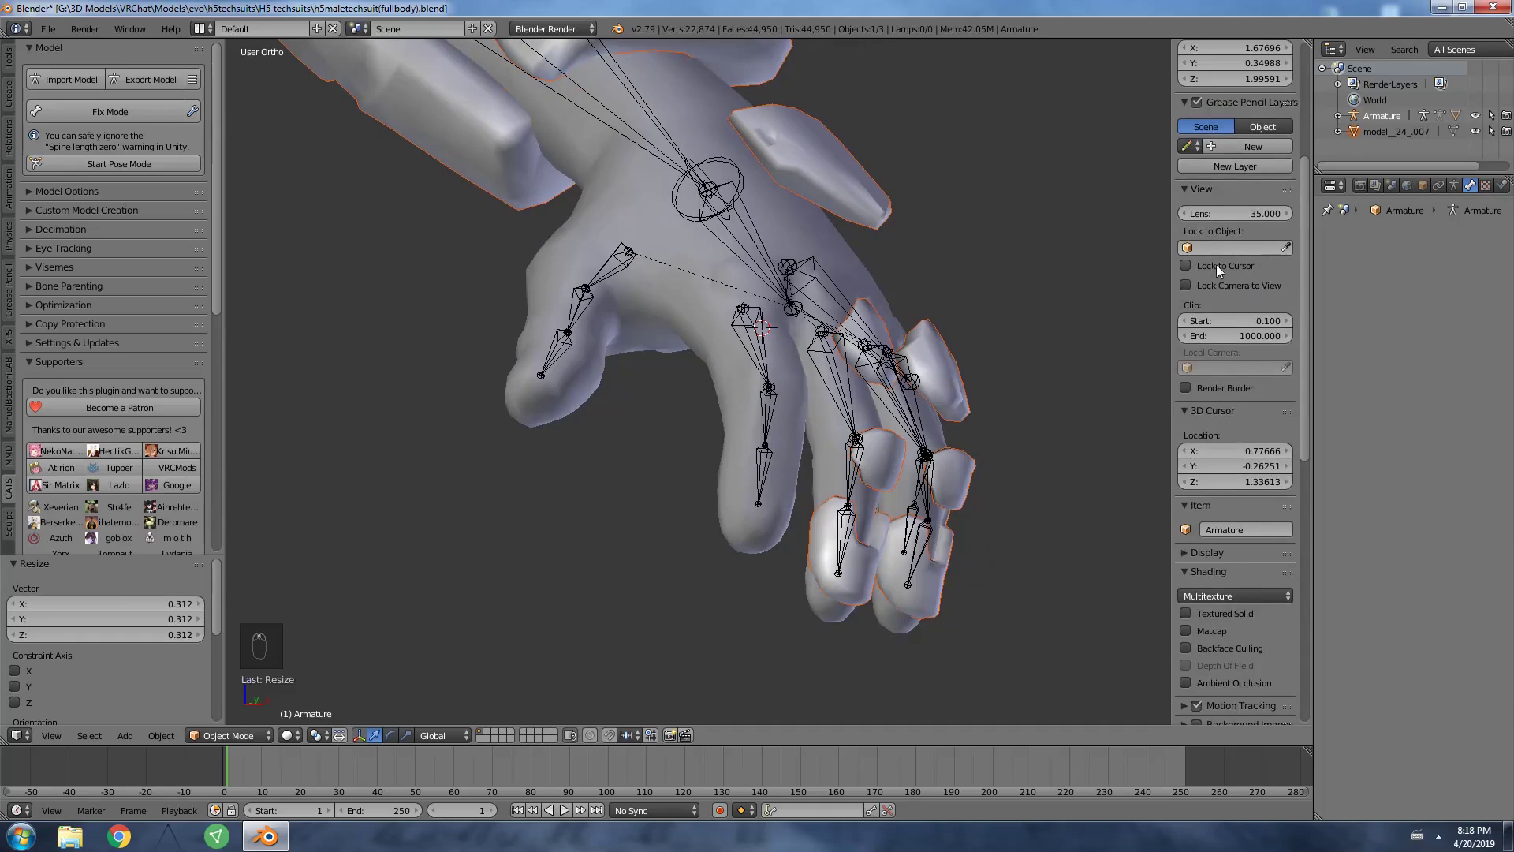
pyautogui.click(1186, 266)
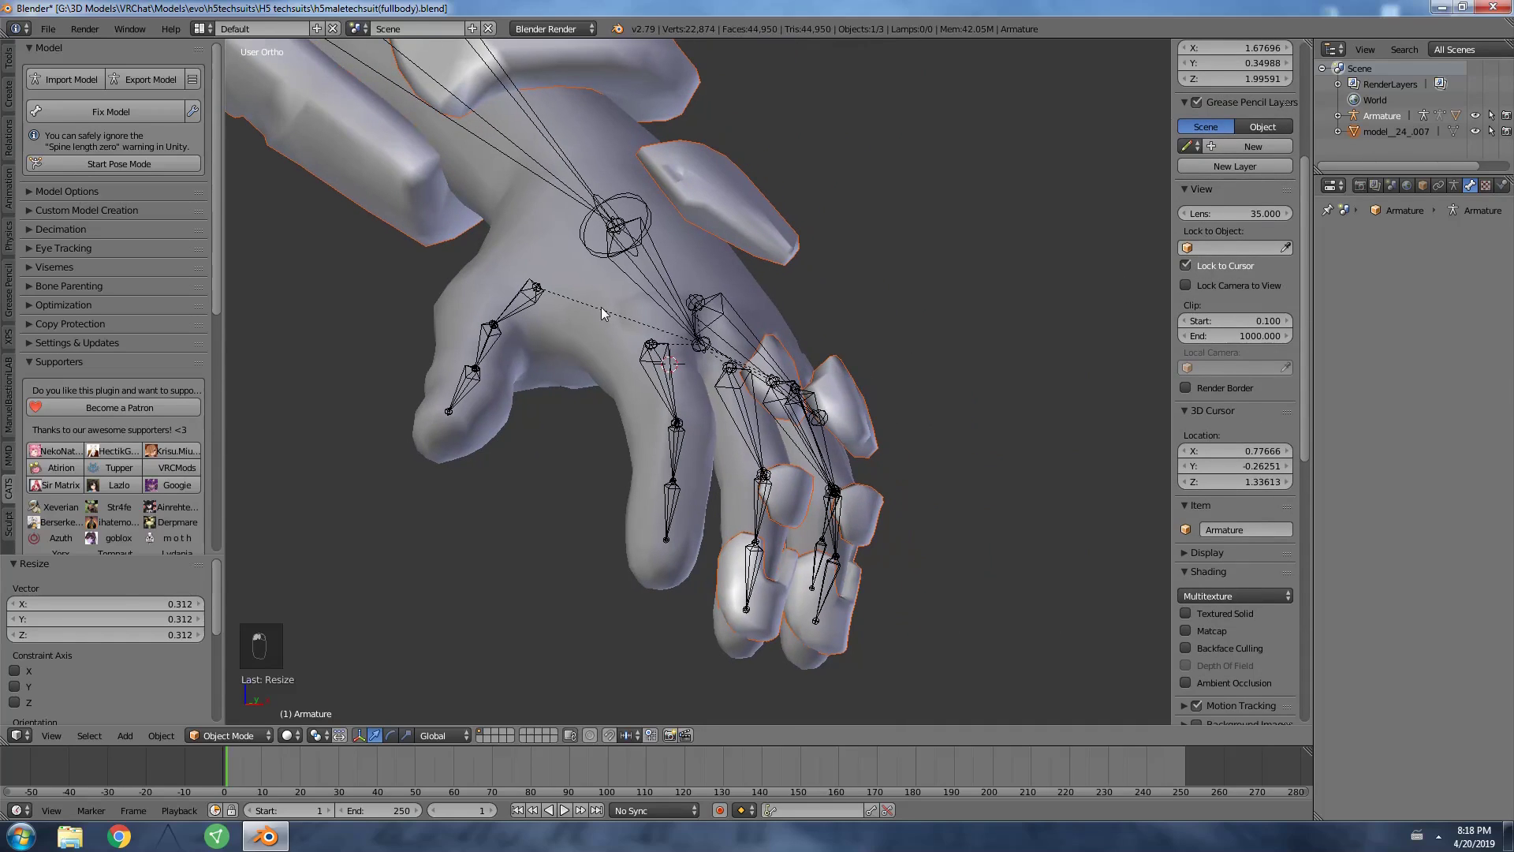
pyautogui.click(602, 308)
pyautogui.scroll(-8, 797, 372)
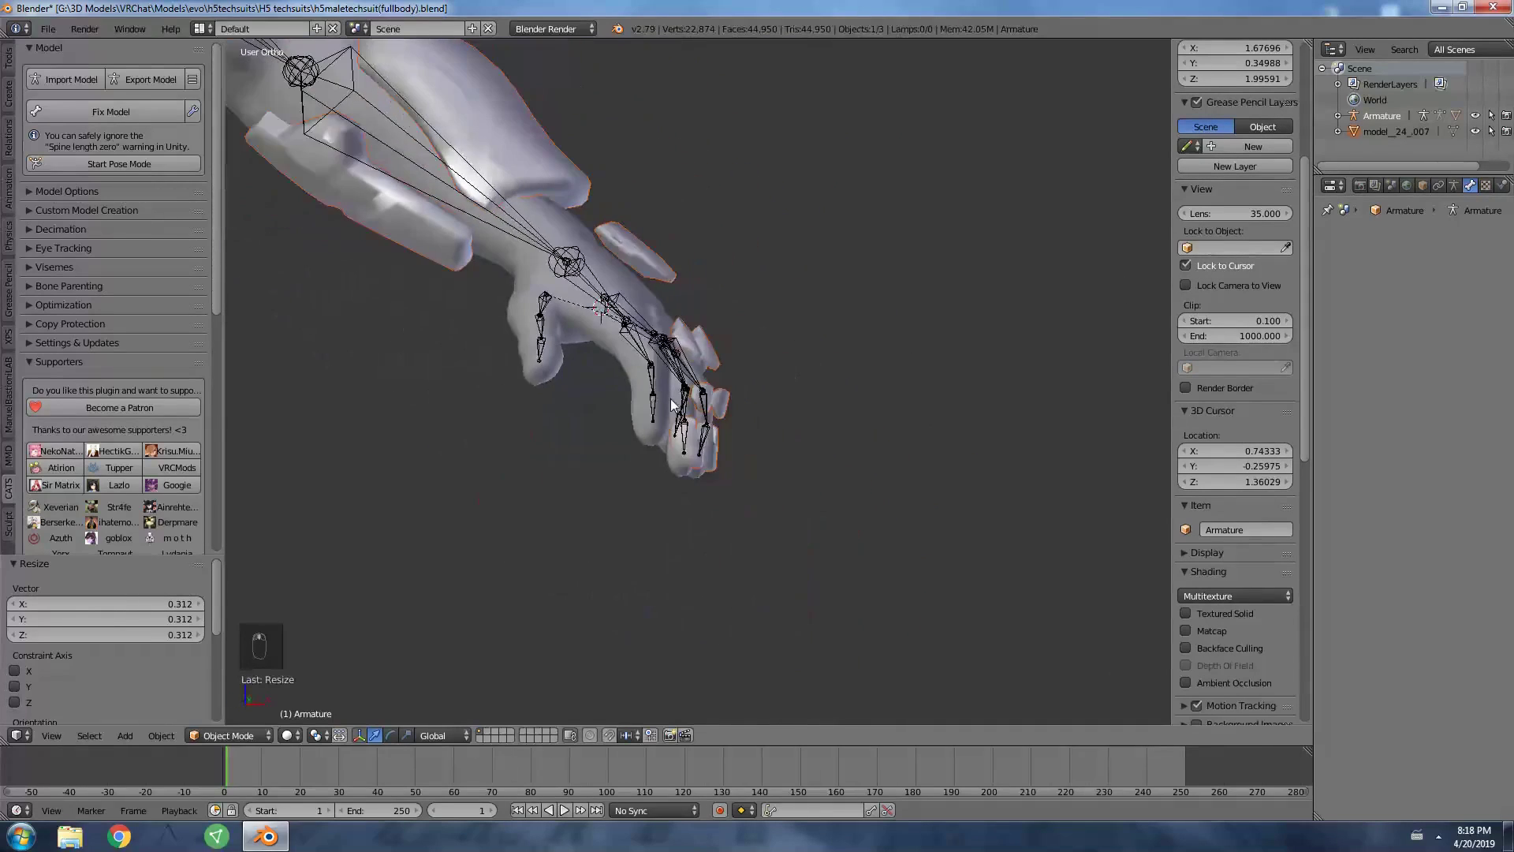
pyautogui.scroll(8, 564, 371)
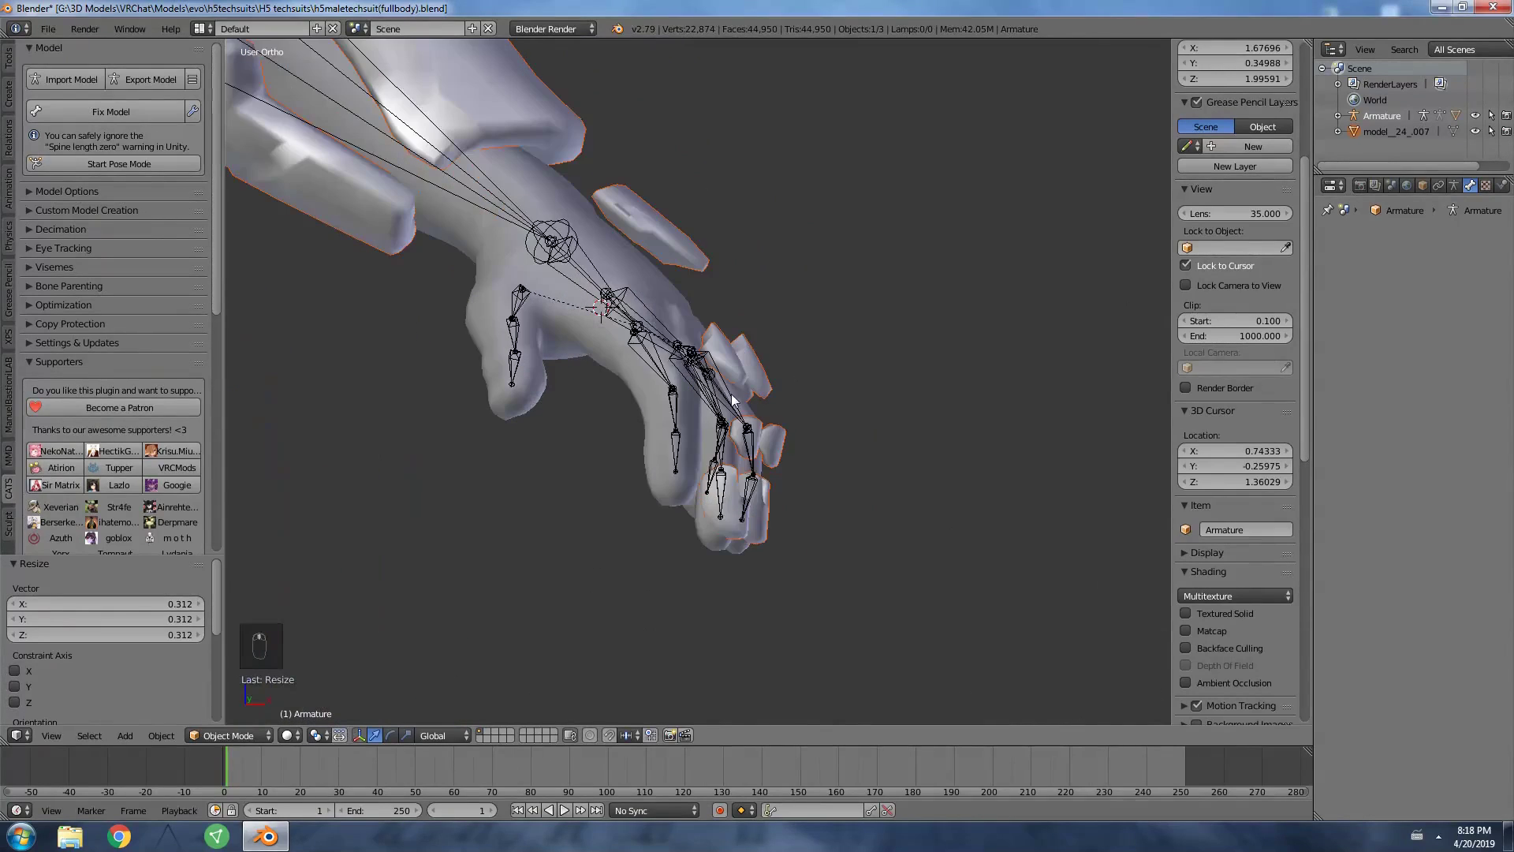
# Scale the recon armour by about 0.991, then check its fit at the fingertips and in front view.
pyautogui.press('s')
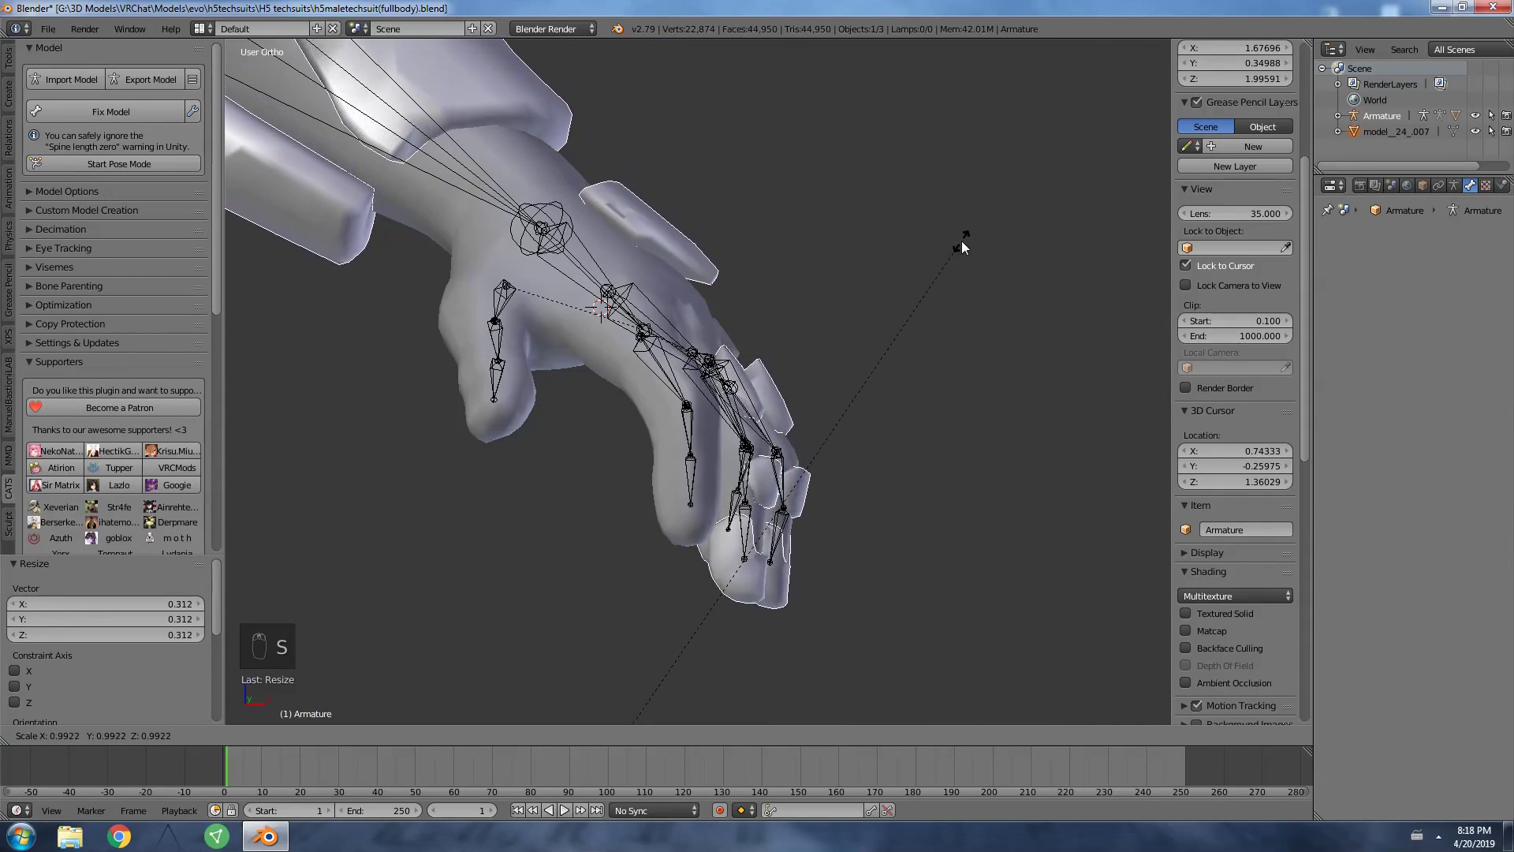
pyautogui.moveTo(886, 281); pyautogui.dragTo(646, 504, button='middle')
pyautogui.click(634, 493)
pyautogui.scroll(4, 647, 504)
pyautogui.moveTo(764, 484); pyautogui.dragTo(883, 363, button='middle')
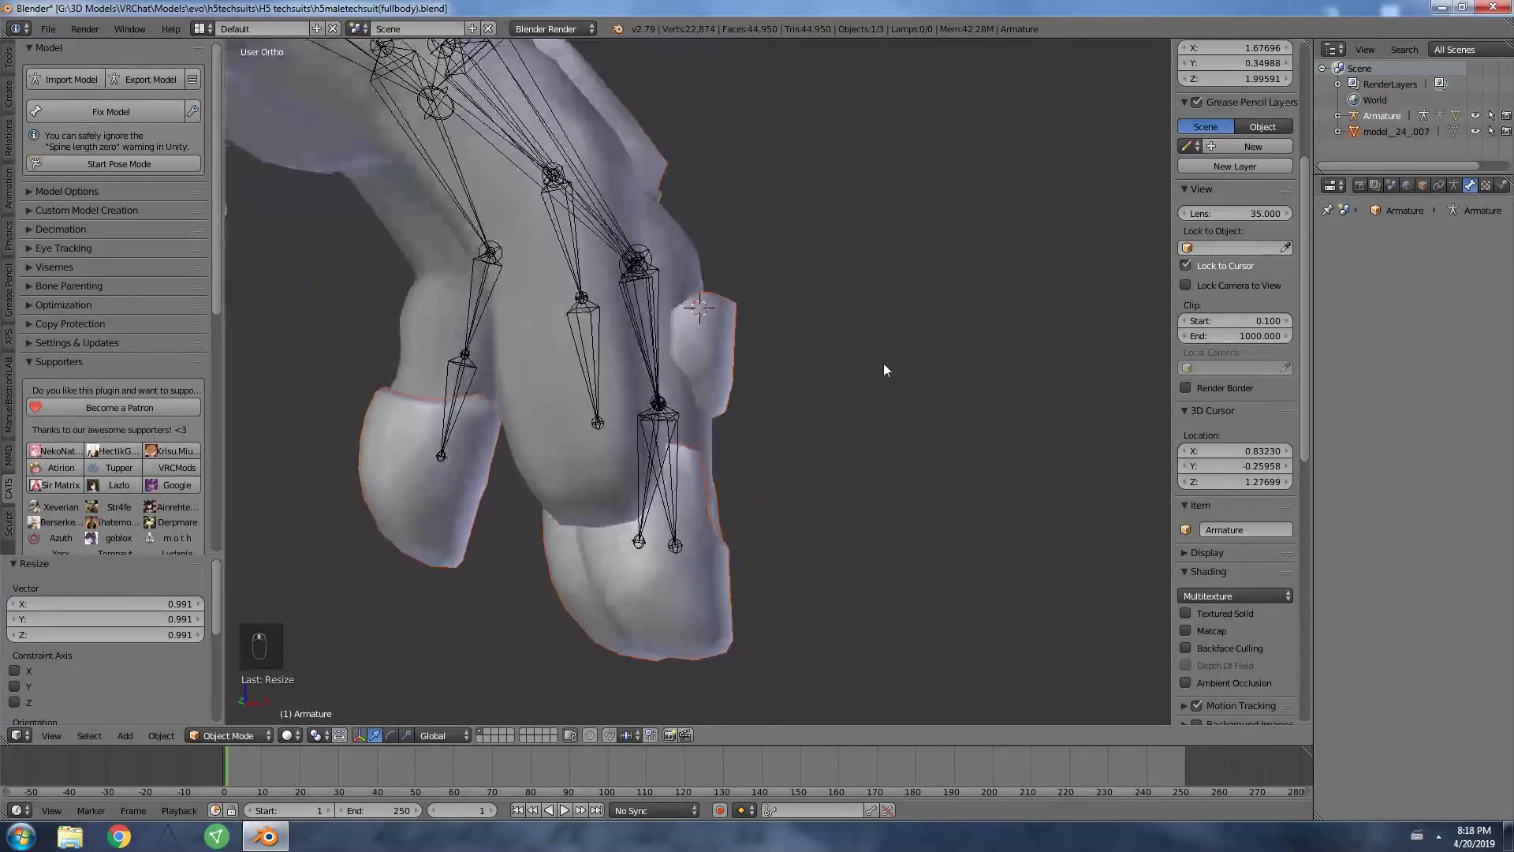
pyautogui.press('KP_1')
pyautogui.scroll(-6, 858, 366)
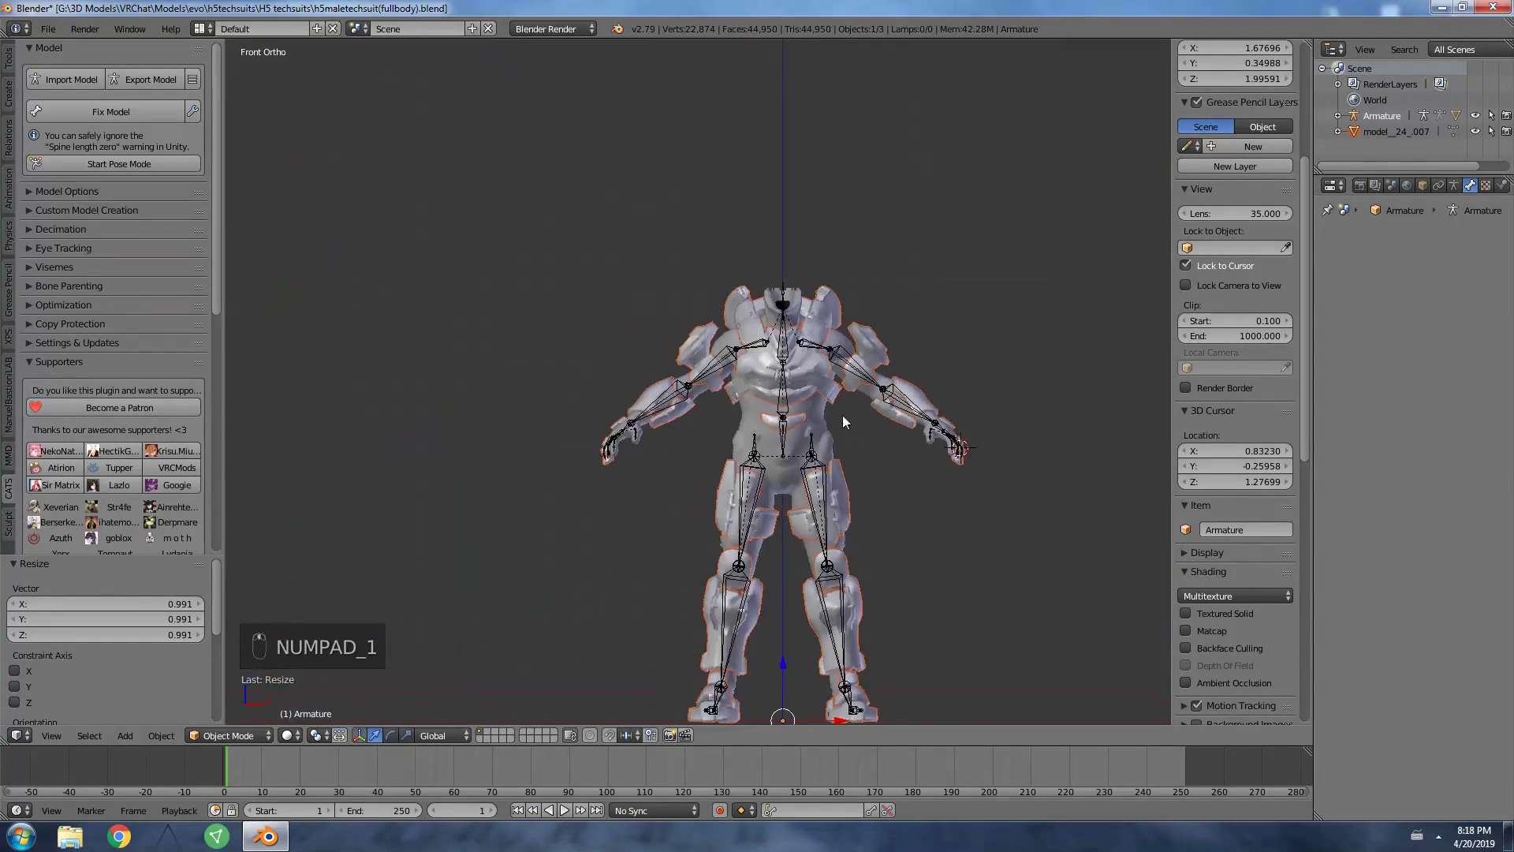
pyautogui.click(620, 298)
# Import the pilot helmet OBJ from the Pilot folder beside the recon armour folder.
pyautogui.click(49, 29)
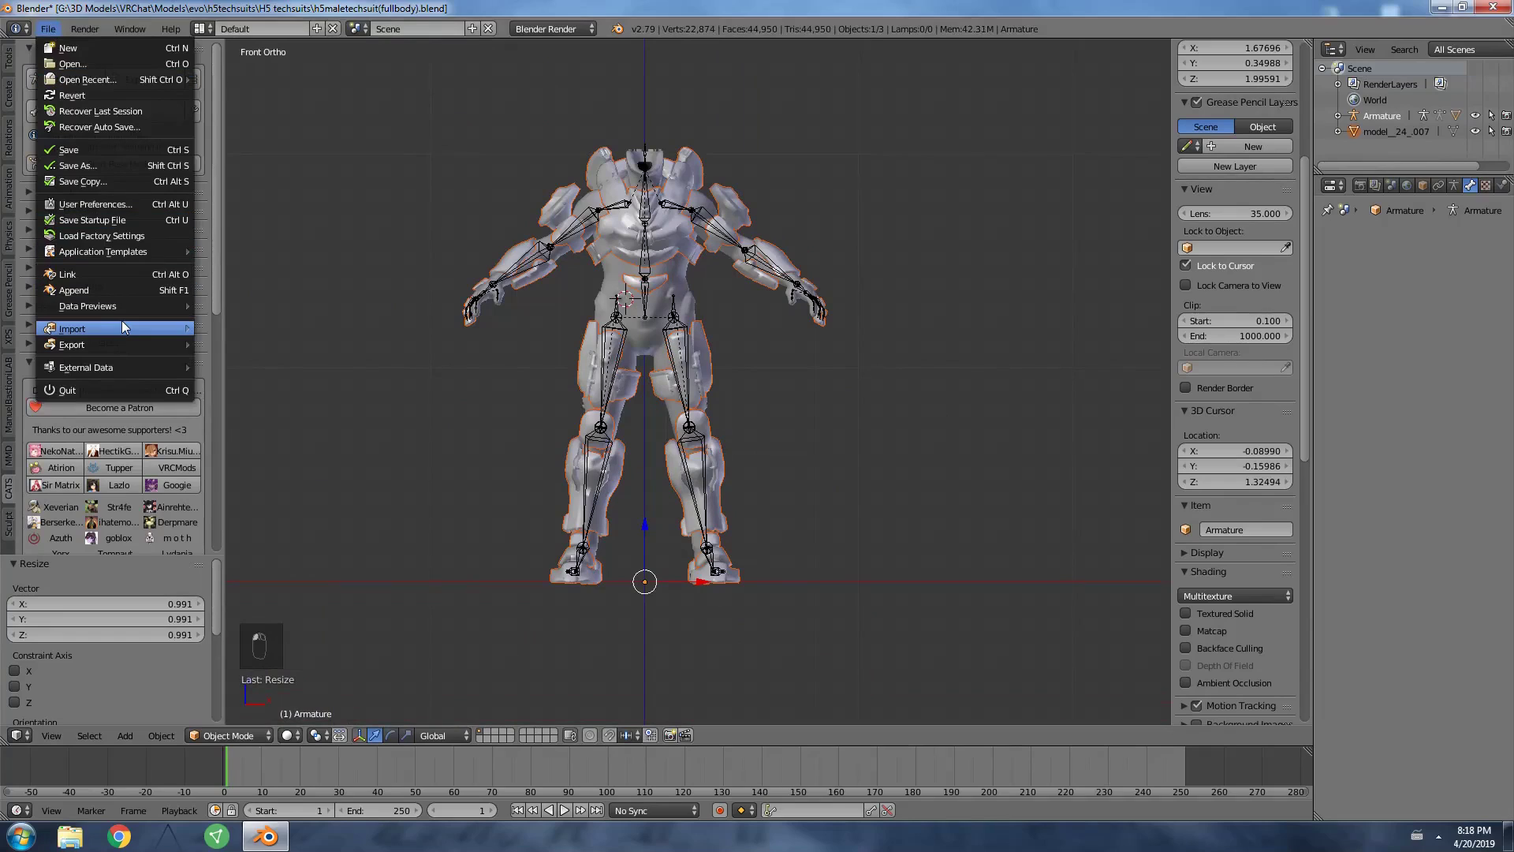
pyautogui.moveTo(124, 327)
pyautogui.click(256, 422)
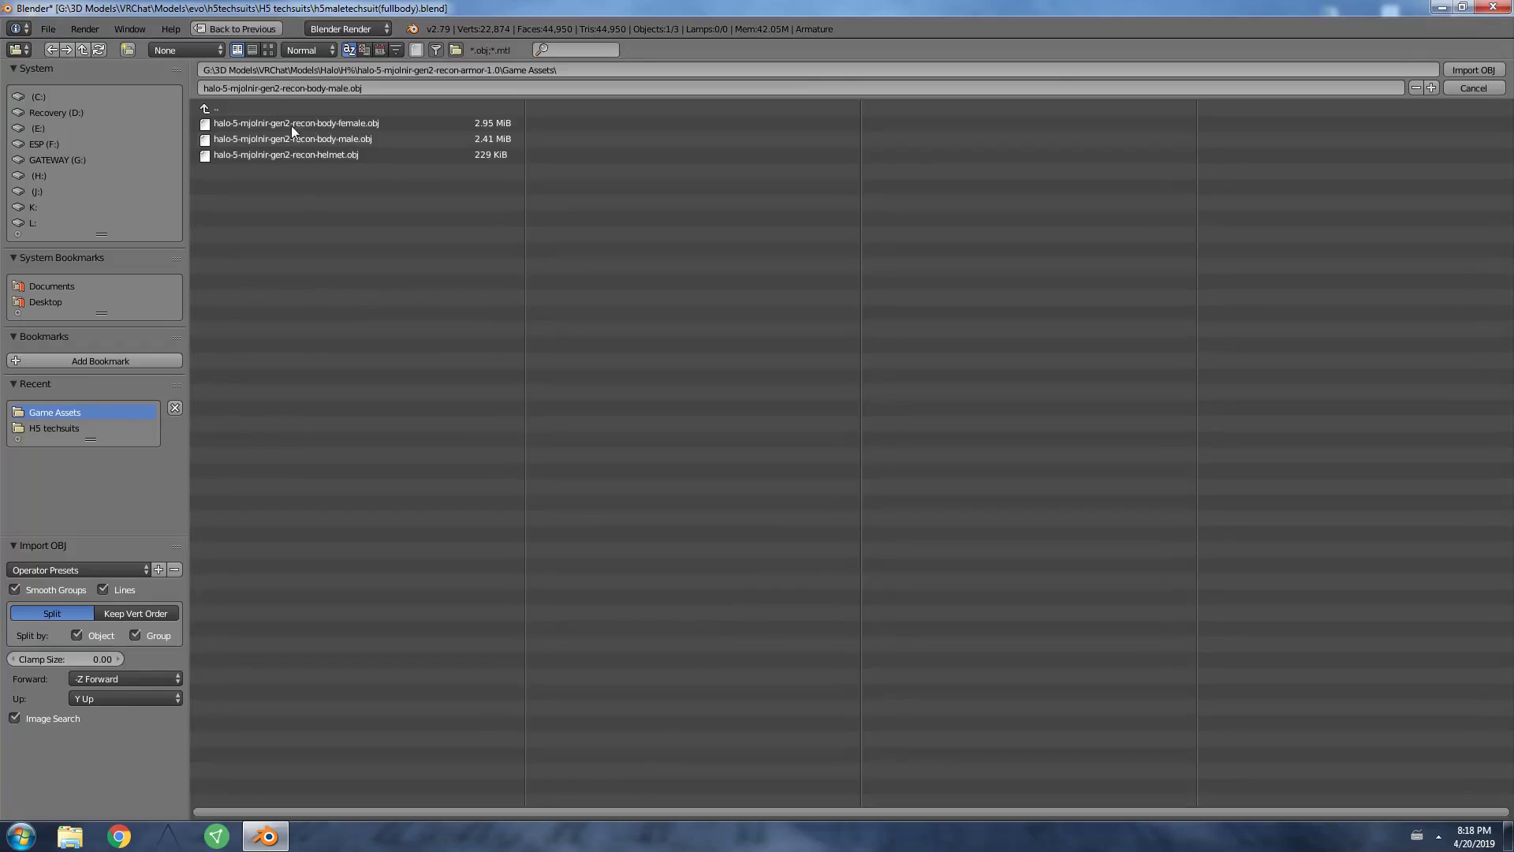
pyautogui.click(275, 110)
pyautogui.click(275, 110)
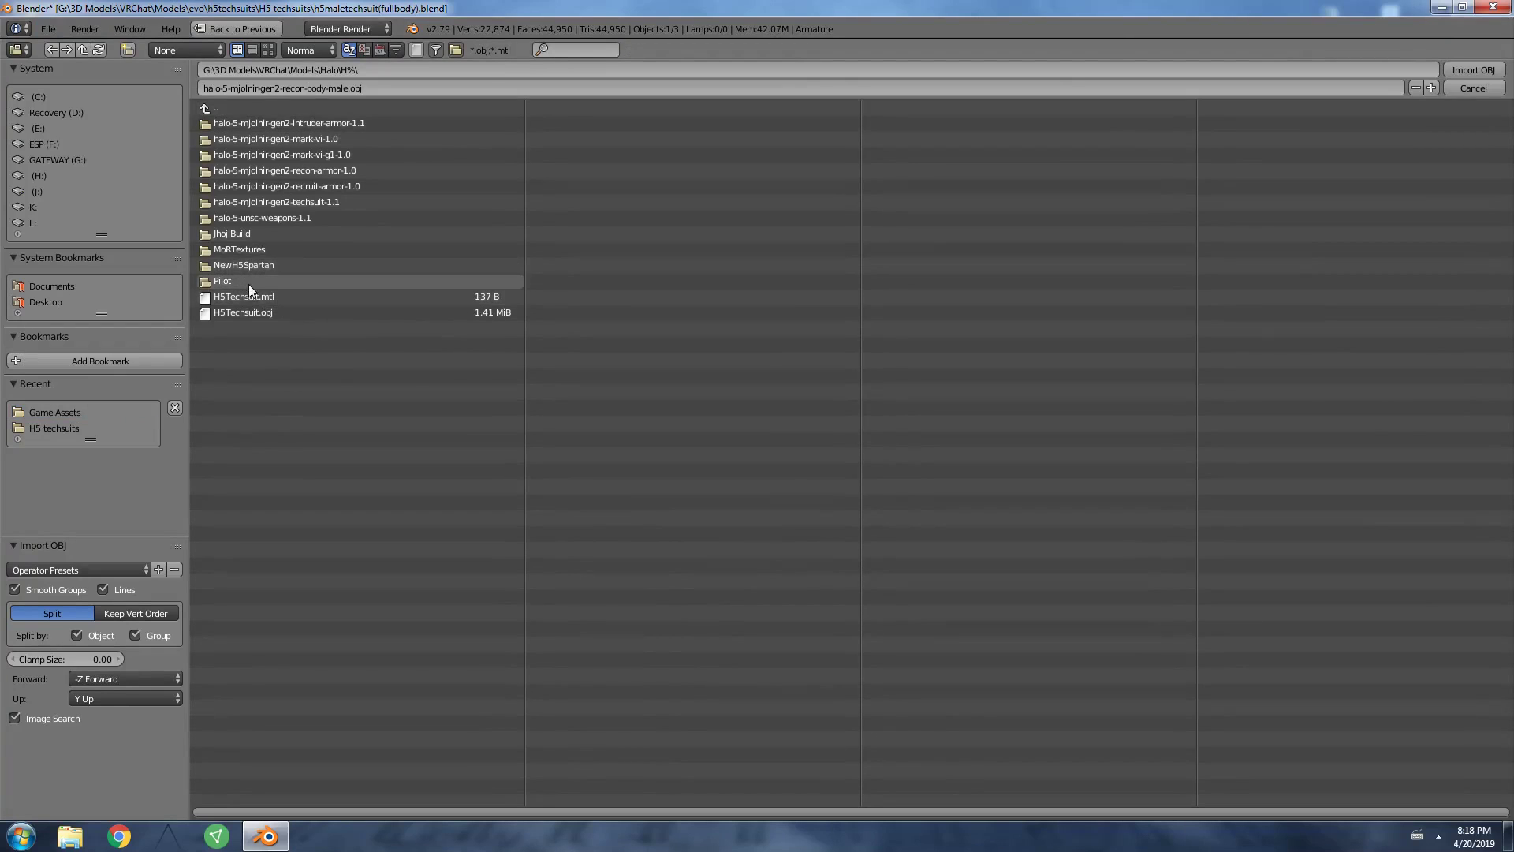
pyautogui.click(248, 282)
pyautogui.click(262, 124)
pyautogui.press('Return')
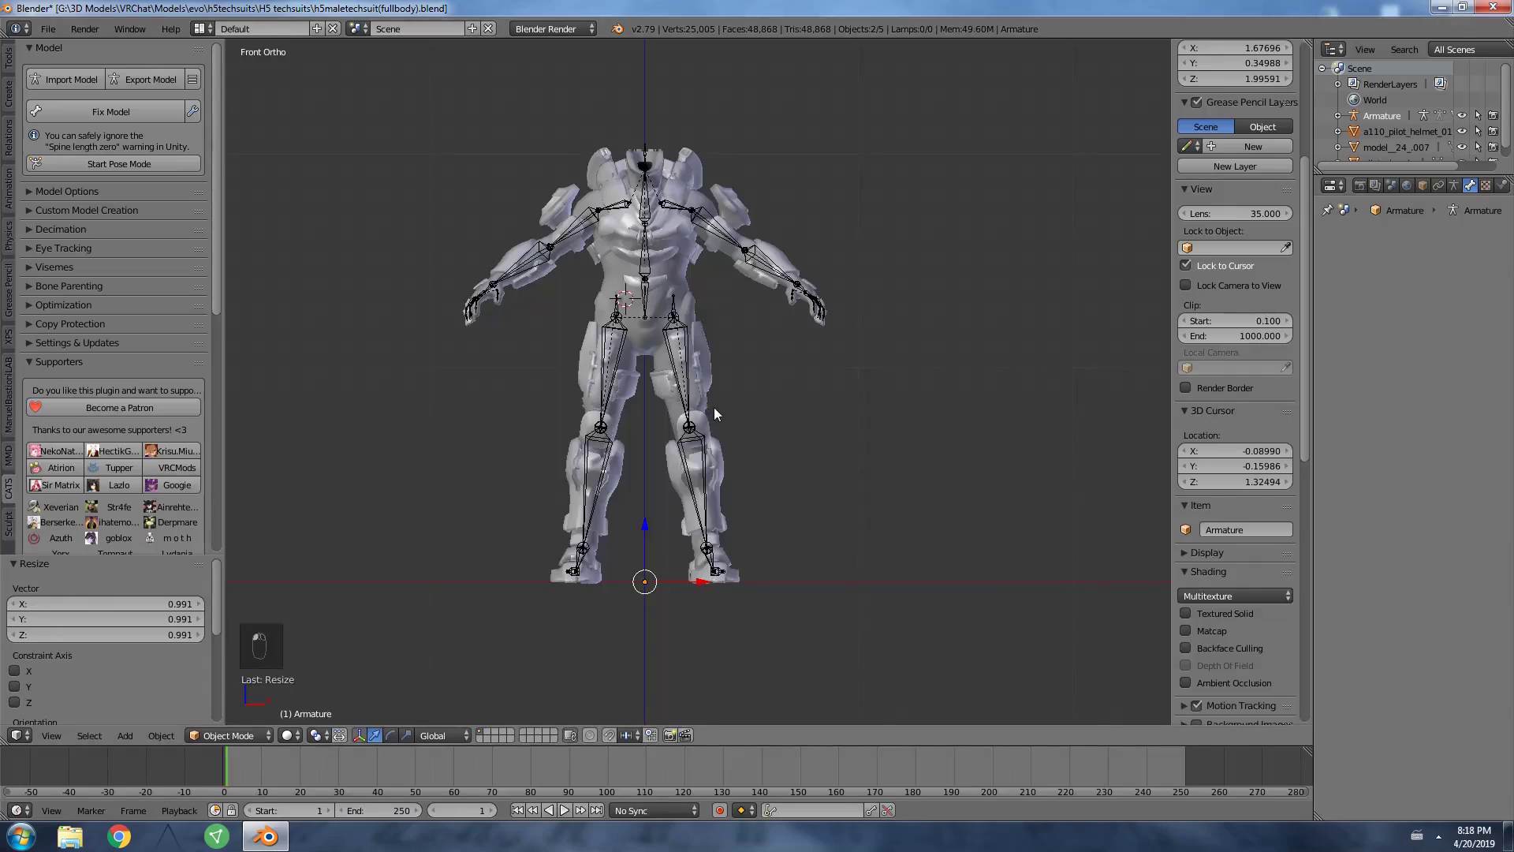
# Scale the imported pilot helmet uniformly by about 0.3 to bring it down onto the body.
pyautogui.scroll(-6, 742, 319)
pyautogui.keyDown('shift'); pyautogui.moveTo(744, 513); pyautogui.dragTo(705, 426, button='middle'); pyautogui.keyUp('shift')
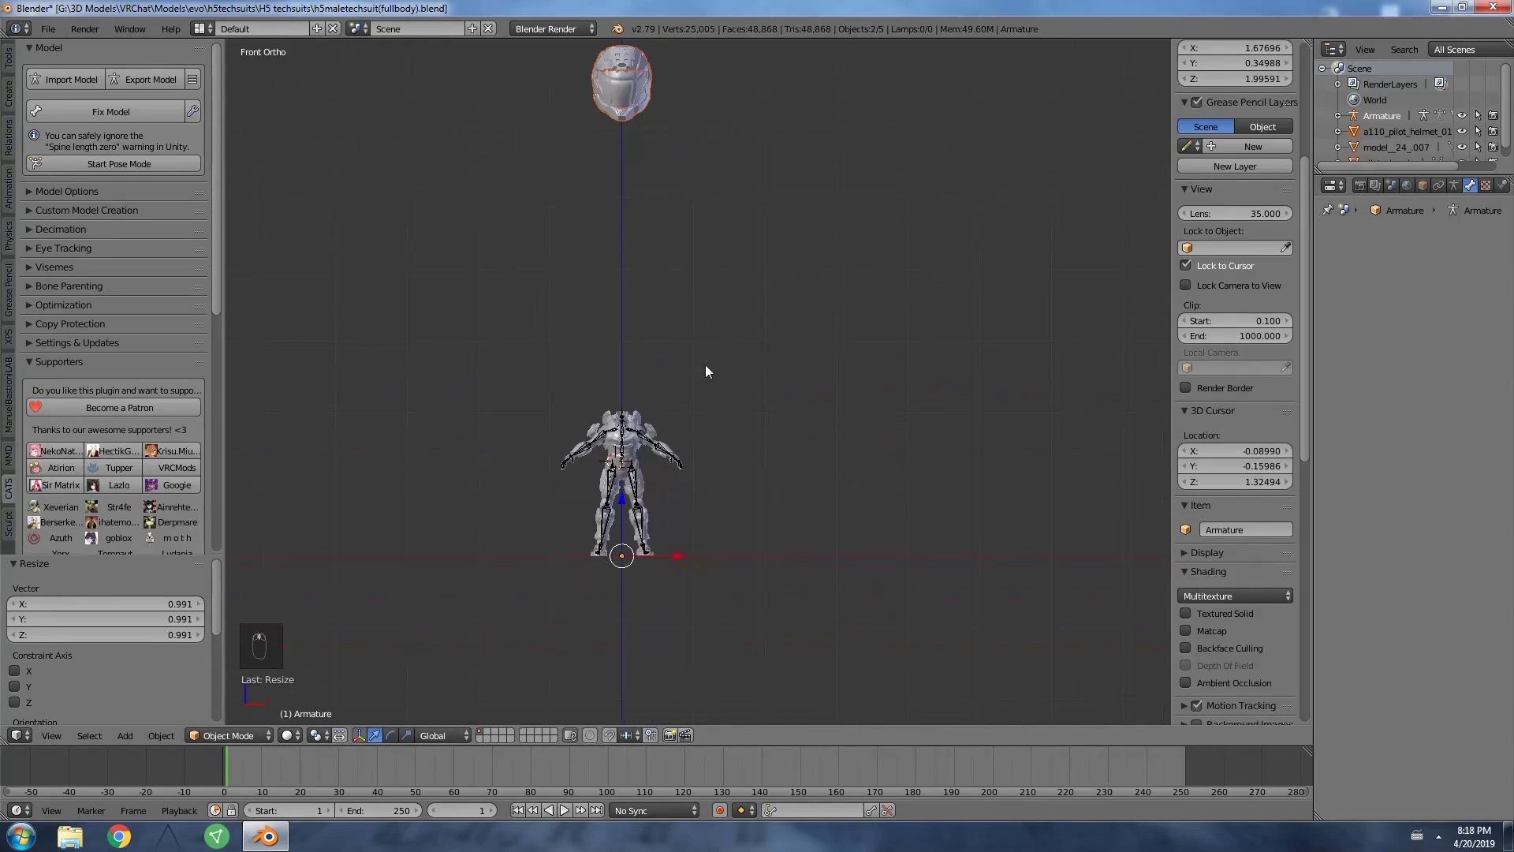
pyautogui.press('s')
pyautogui.click(705, 447)
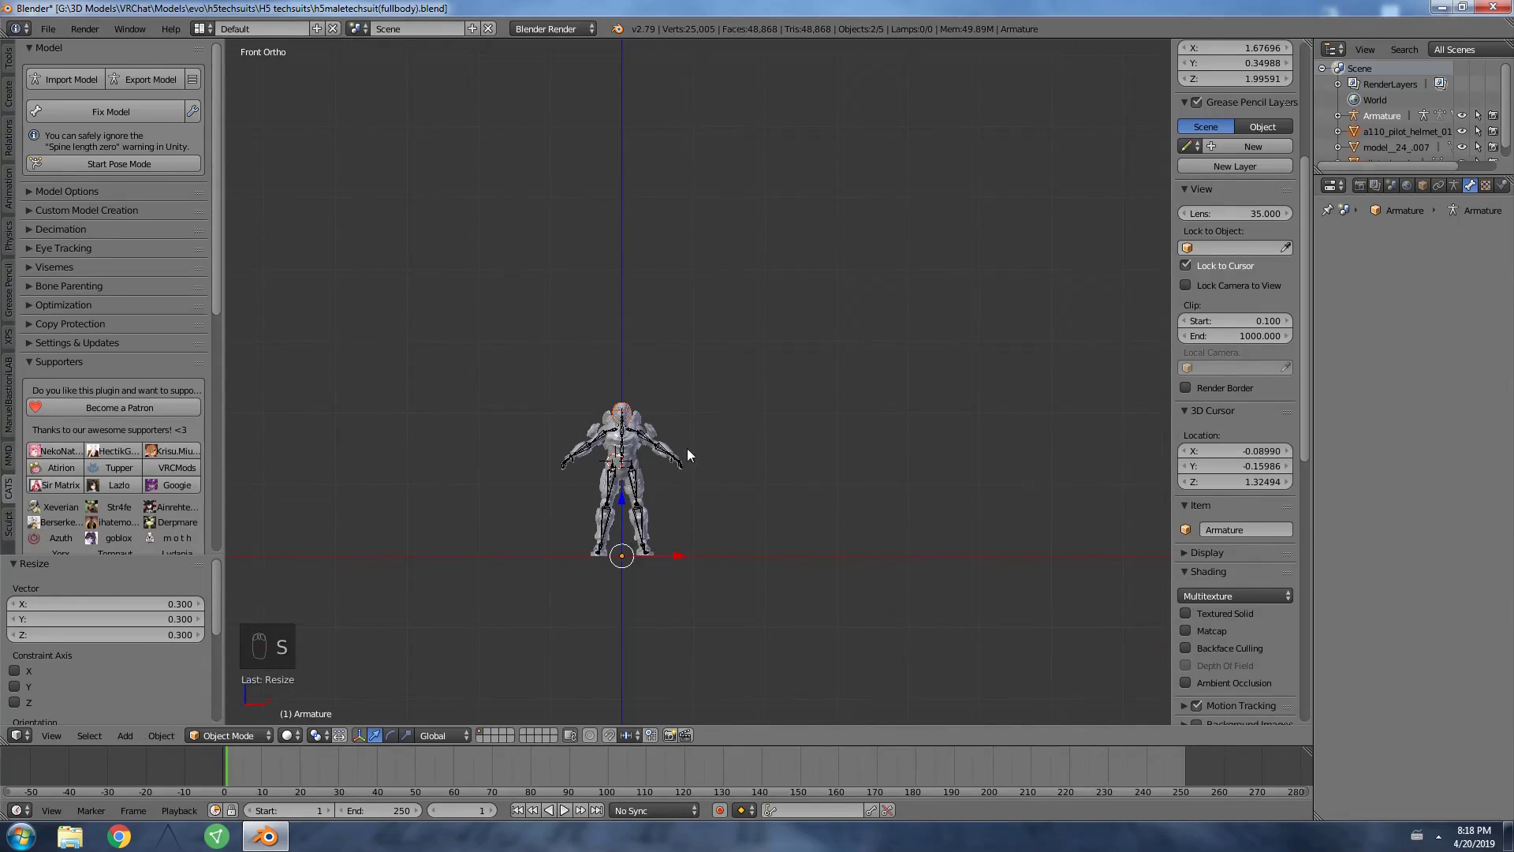
# Fine-tune the pilot helmet's size on the neck with small uniform scalings, the last by about 0.999.
pyautogui.click(618, 429)
pyautogui.scroll(10, 664, 457)
pyautogui.press('s')
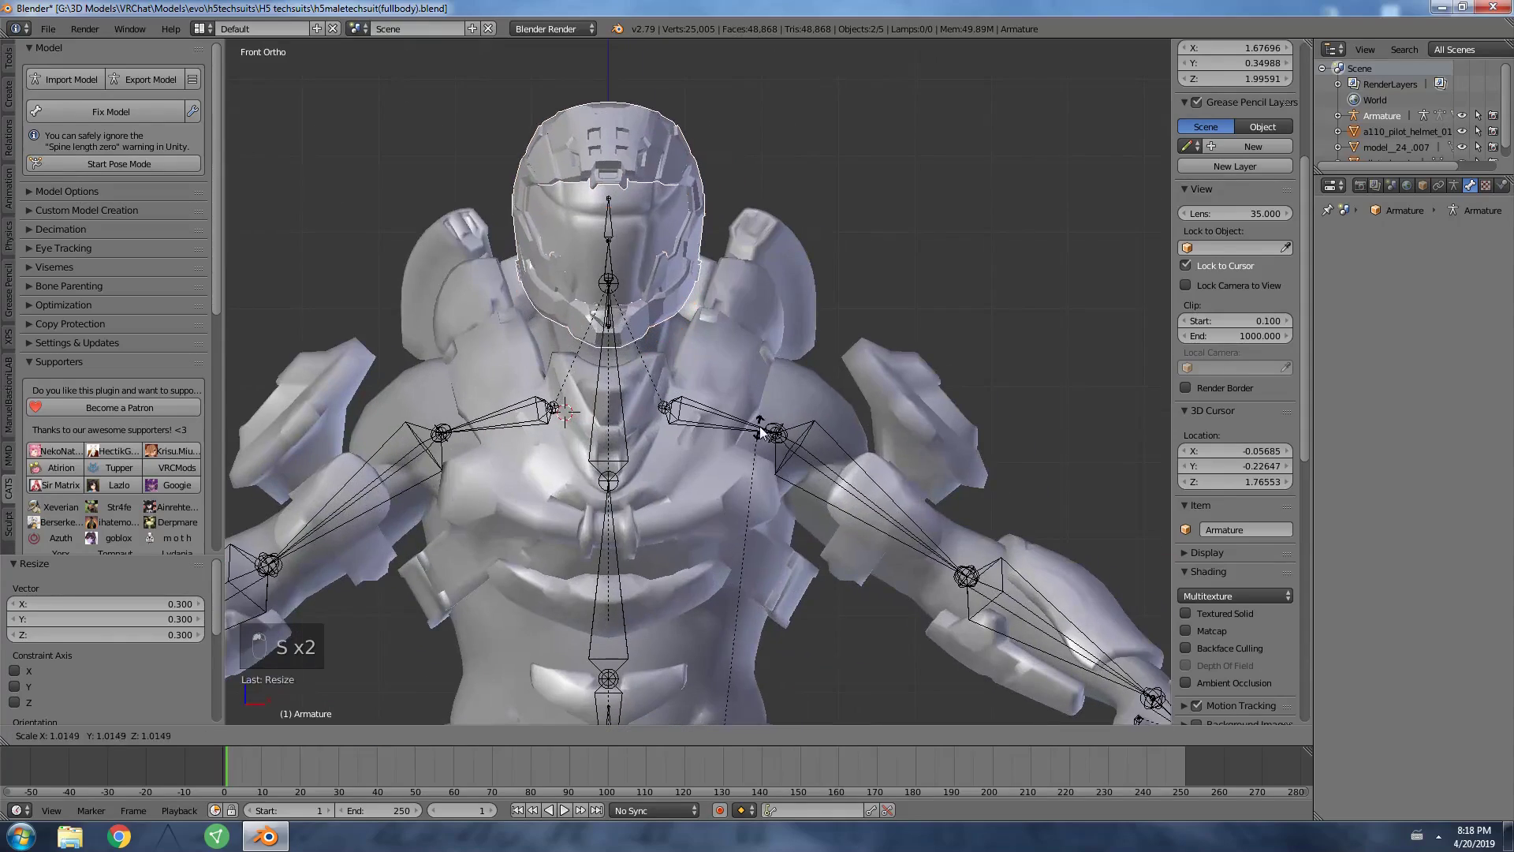
pyautogui.click(694, 419)
pyautogui.moveTo(694, 419); pyautogui.dragTo(806, 396, button='middle')
pyautogui.press('s')
pyautogui.click(827, 412)
pyautogui.press('s')
pyautogui.click(911, 352)
pyautogui.press('KP_1')
# Examine the pilot helmet's fit on the head and neck from the front and side.
pyautogui.click(588, 132)
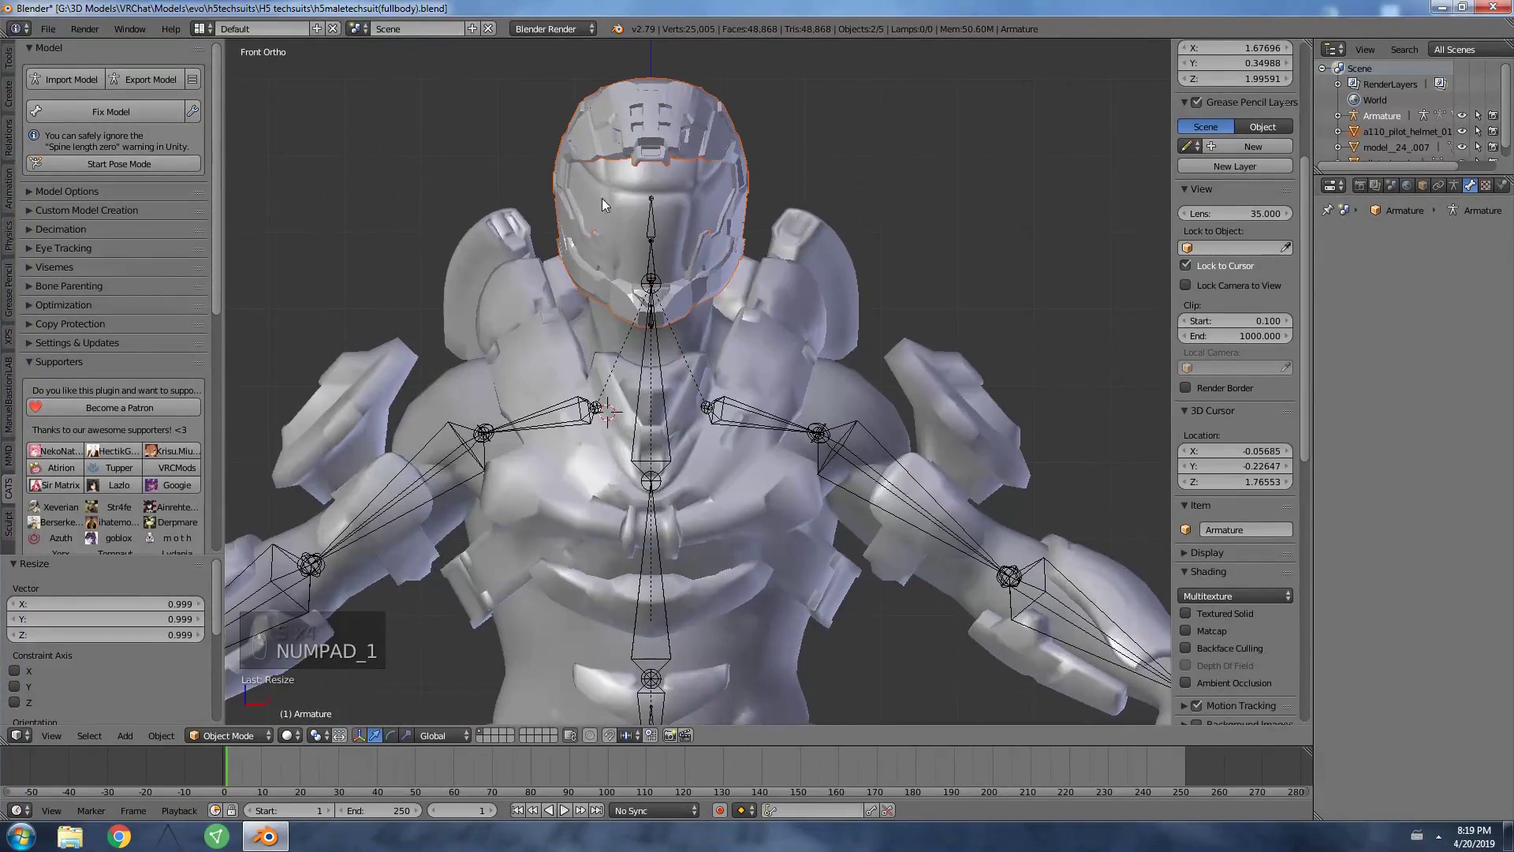
pyautogui.scroll(3, 544, 337)
pyautogui.moveTo(543, 339); pyautogui.dragTo(883, 423, button='middle')
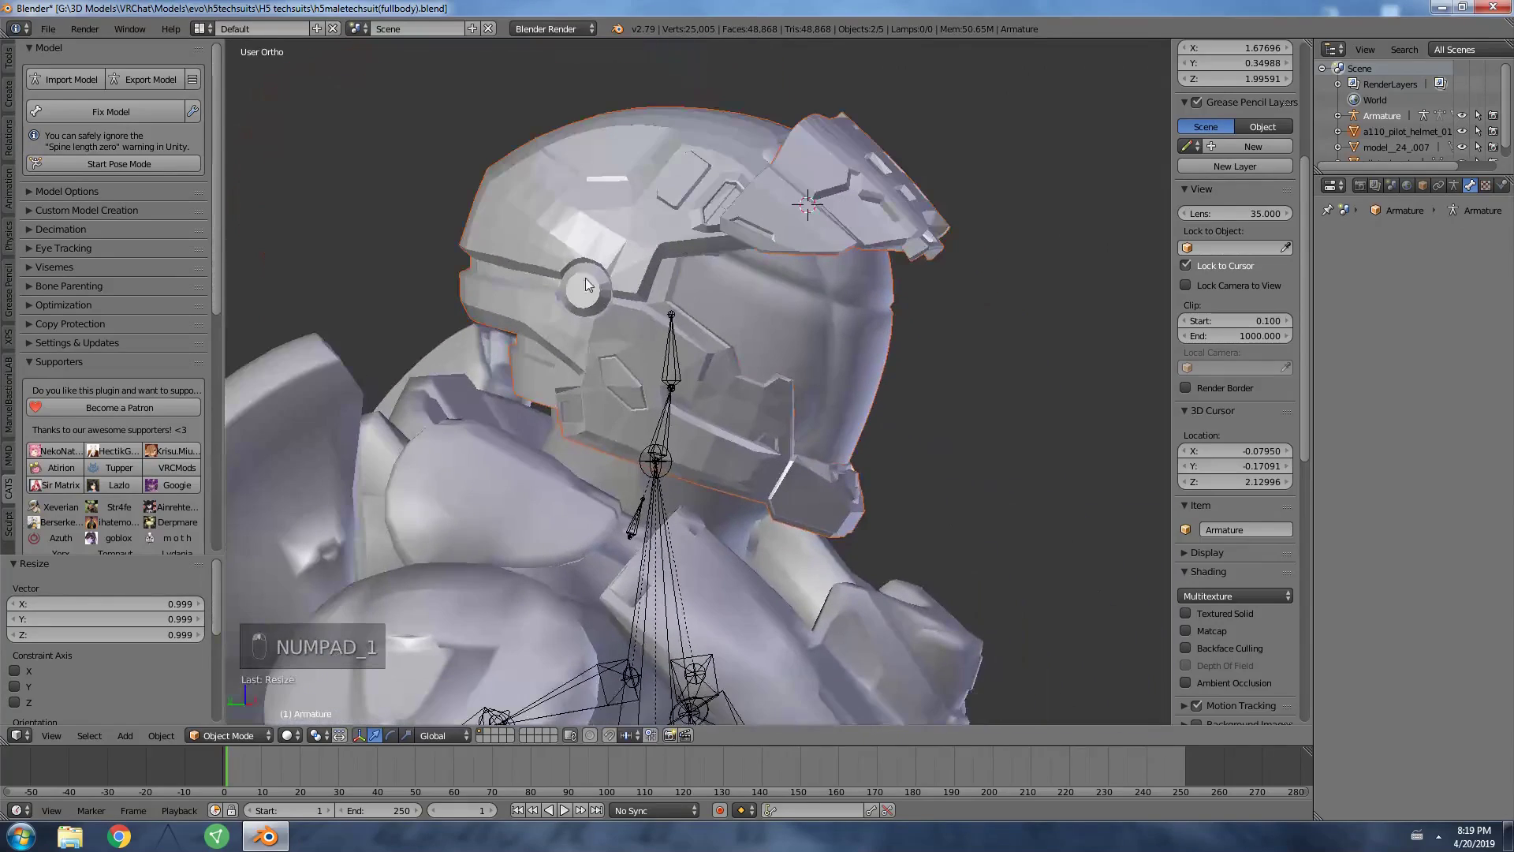
pyautogui.click(571, 228)
pyautogui.scroll(3, 565, 298)
pyautogui.moveTo(564, 298); pyautogui.dragTo(526, 441, button='middle')
pyautogui.scroll(-3, 521, 440)
pyautogui.keyDown('shift'); pyautogui.moveTo(453, 671); pyautogui.dragTo(490, 477, button='middle'); pyautogui.keyUp('shift')
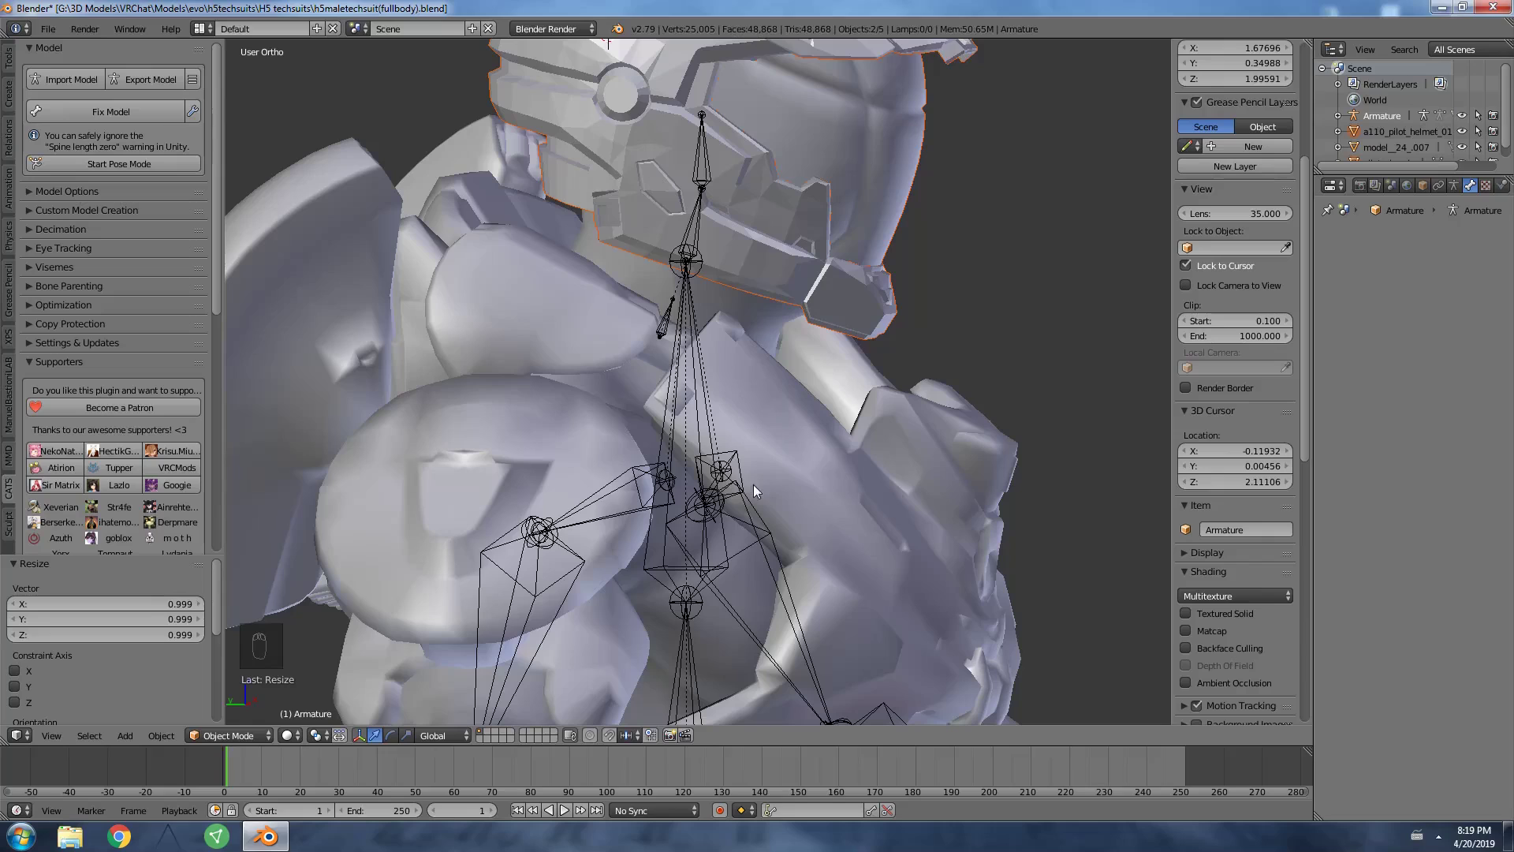
# Apply smooth shading to all faces of the a110_pilot_helmet_01 mesh in Edit Mode.
pyautogui.moveTo(771, 429); pyautogui.dragTo(661, 239, button='middle')
pyautogui.click(611, 156)
pyautogui.scroll(3, 616, 246)
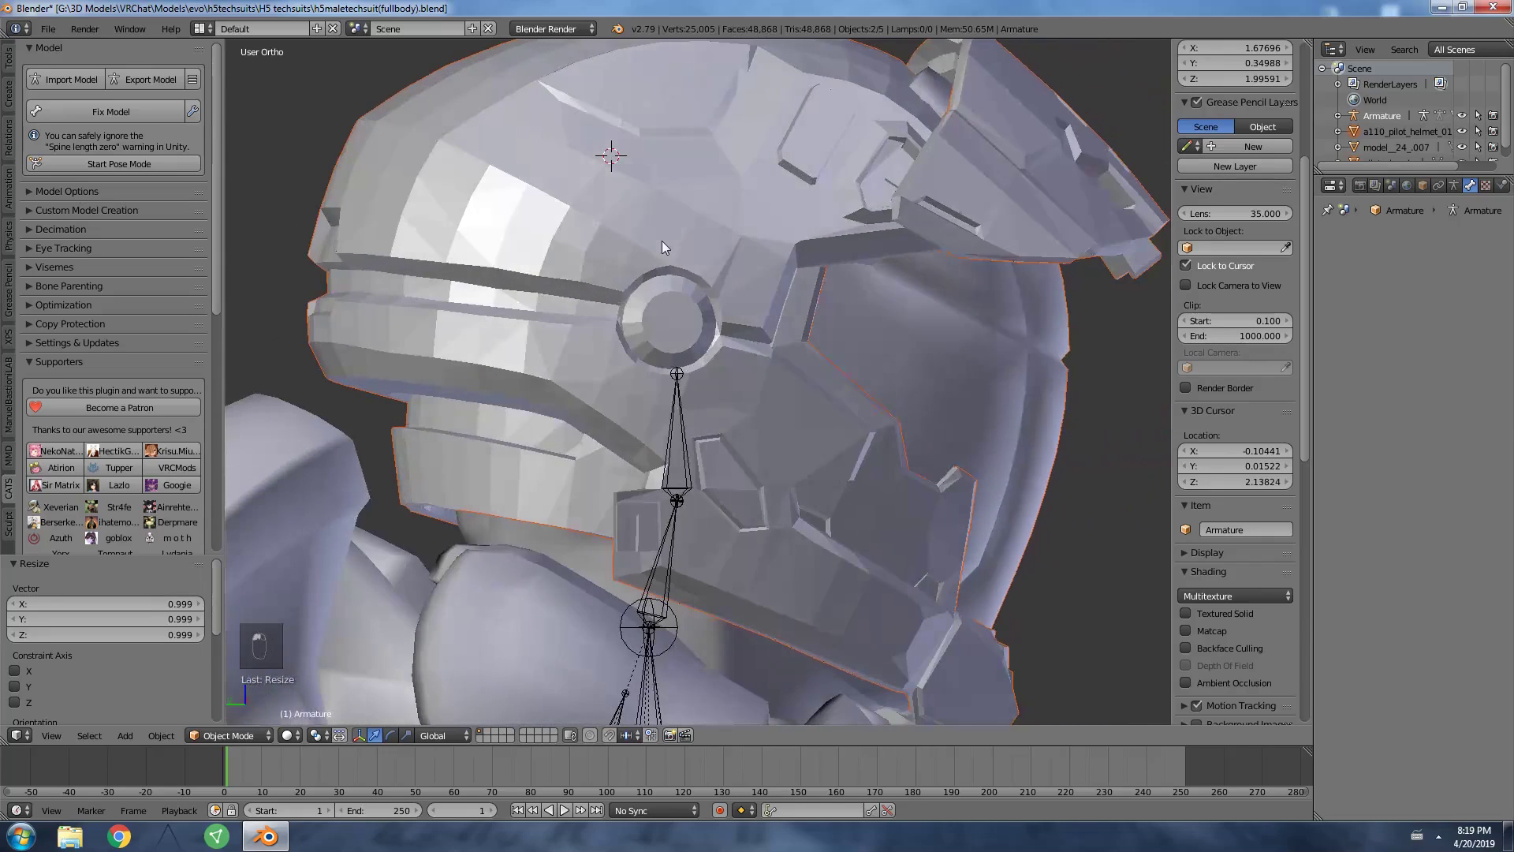
pyautogui.scroll(-3, 631, 225)
pyautogui.click(1394, 132)
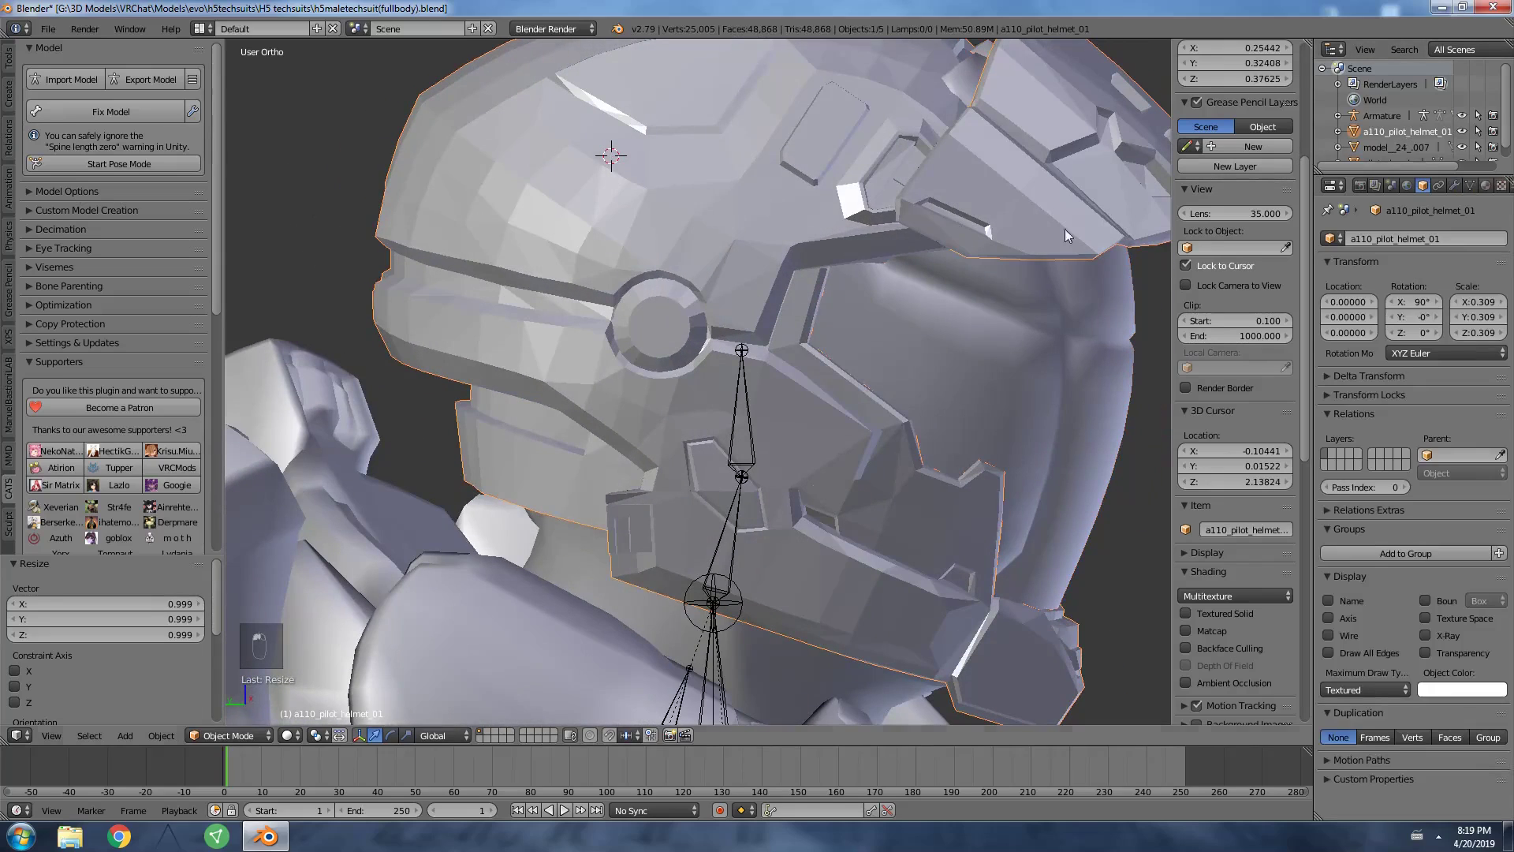
pyautogui.moveTo(825, 281); pyautogui.dragTo(807, 349, button='middle')
pyautogui.press('Tab')
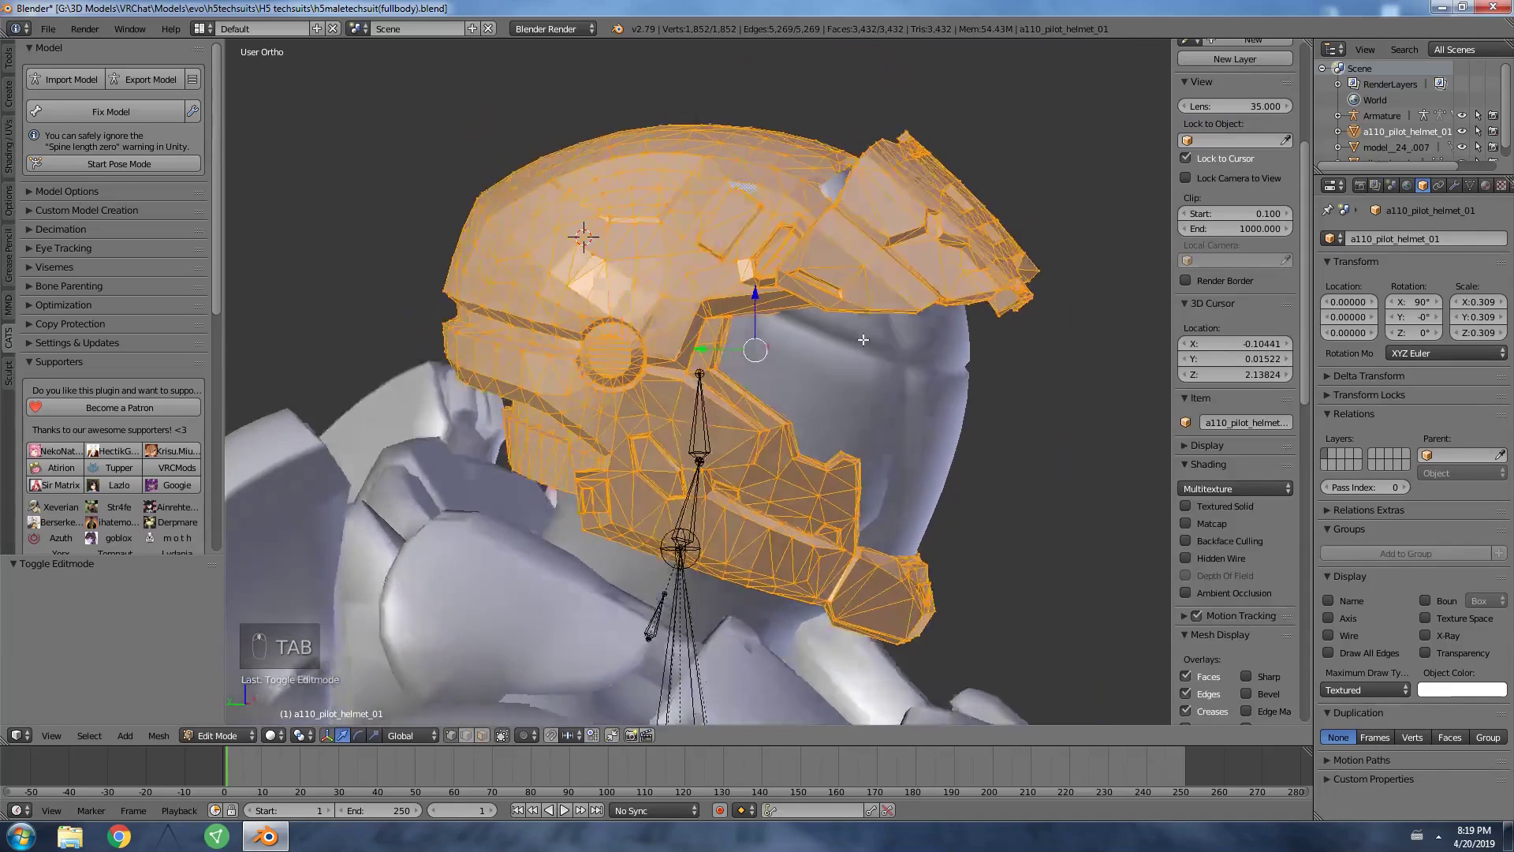
pyautogui.keyDown('shift'); pyautogui.moveTo(912, 348); pyautogui.dragTo(878, 329, button='middle'); pyautogui.keyUp('shift')
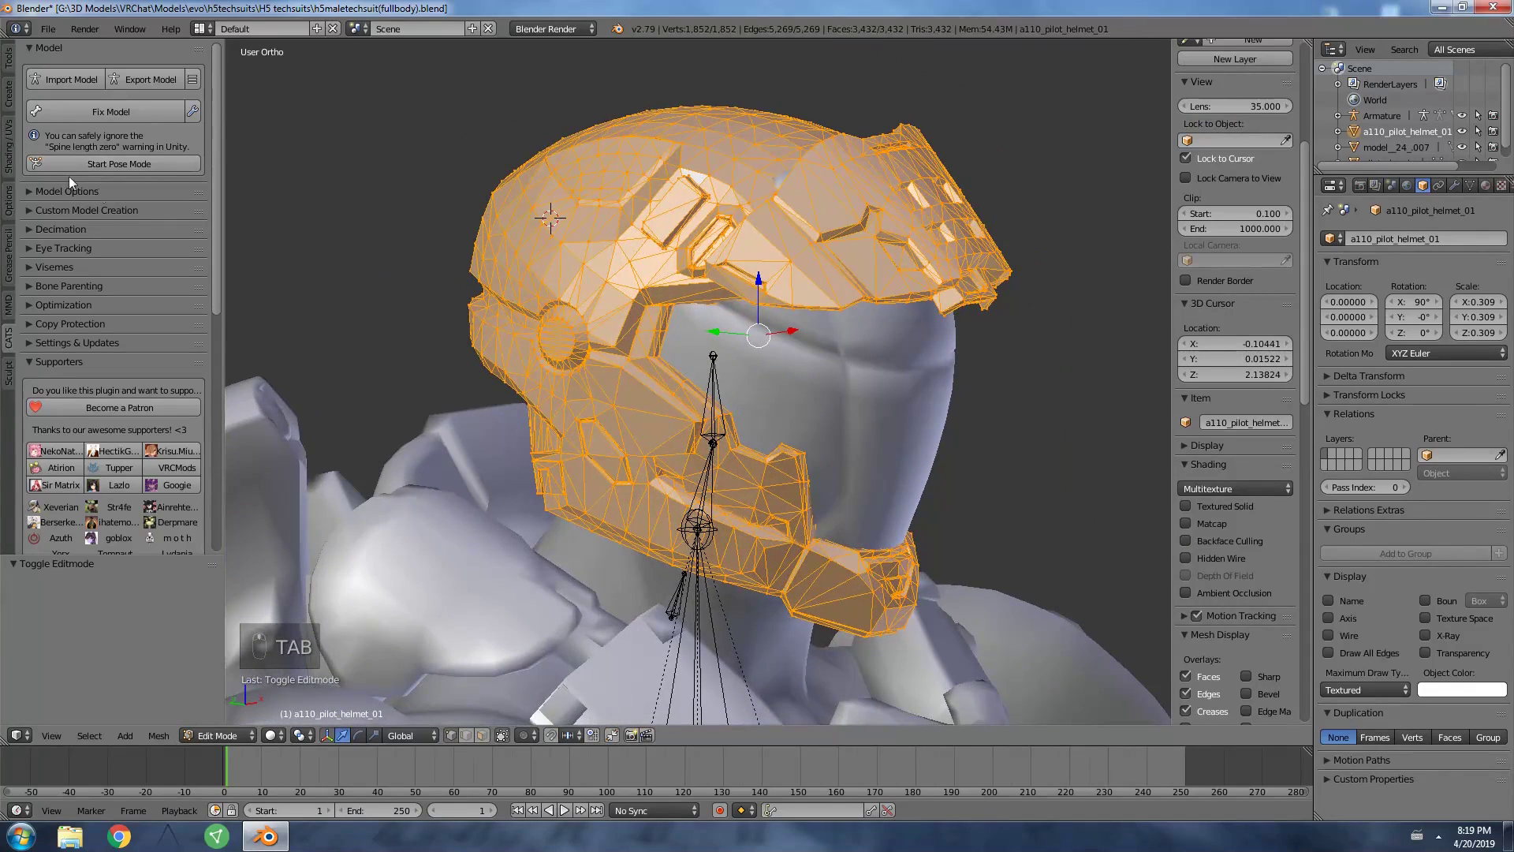
pyautogui.click(10, 146)
pyautogui.click(51, 87)
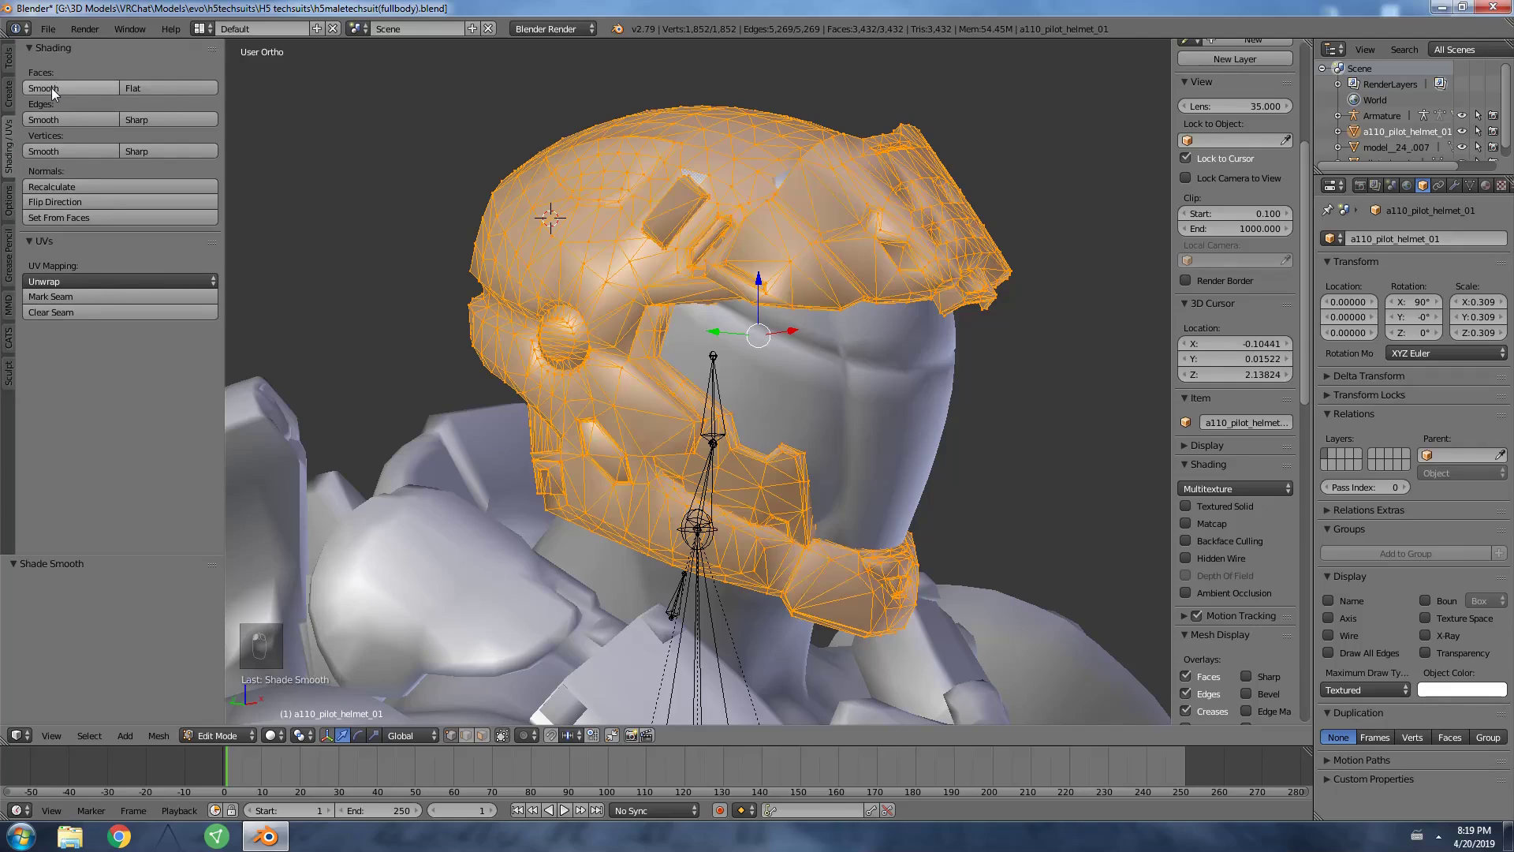
# Try marking all of the pilot helmet's edges as sharp, and clear the sharp marks again.
pyautogui.press('a')
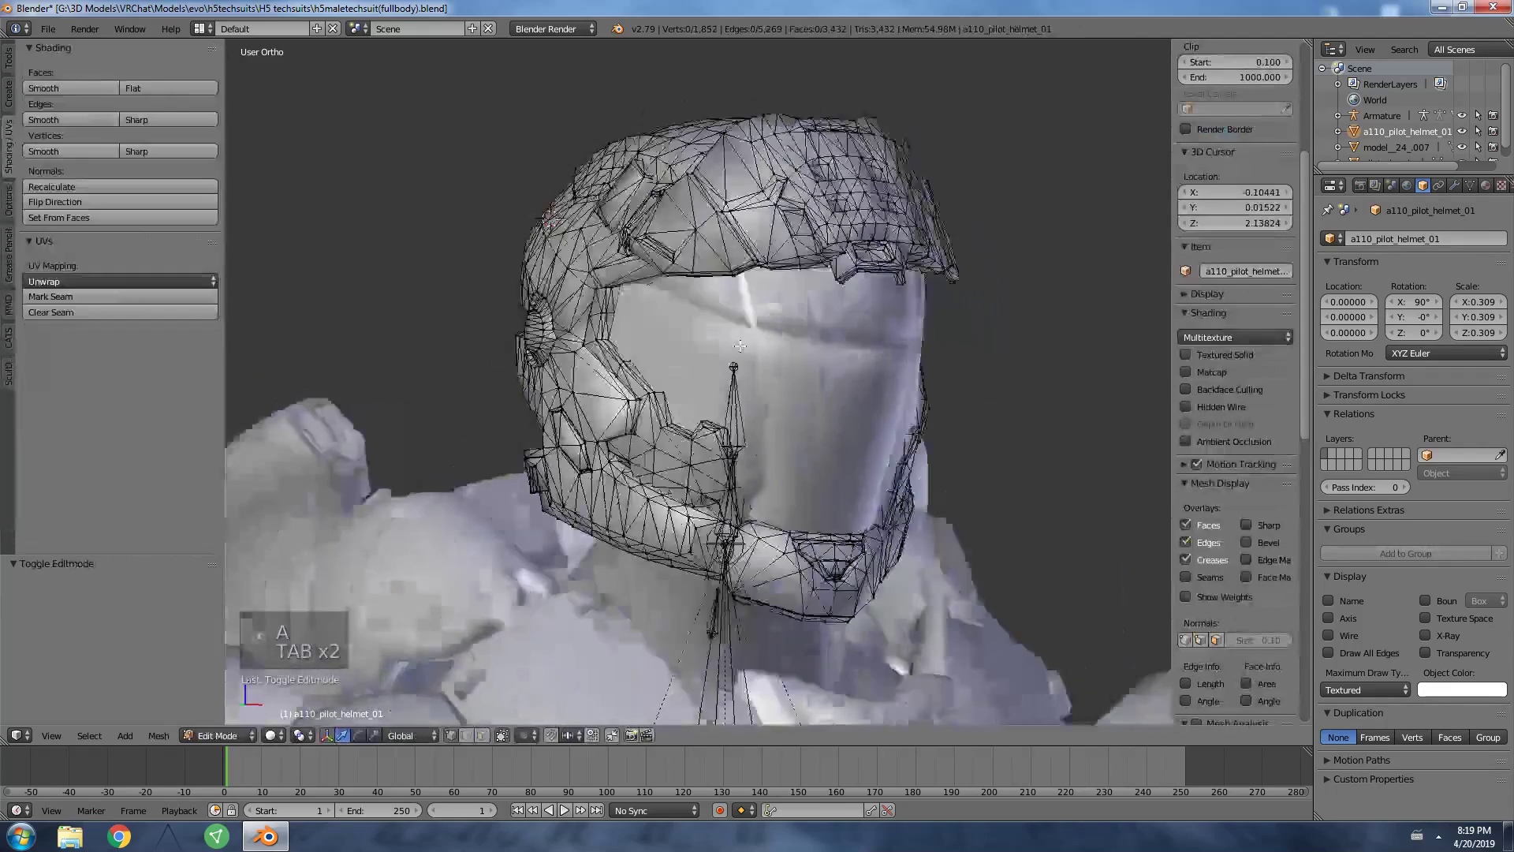
pyautogui.press('a')
pyautogui.click(138, 120)
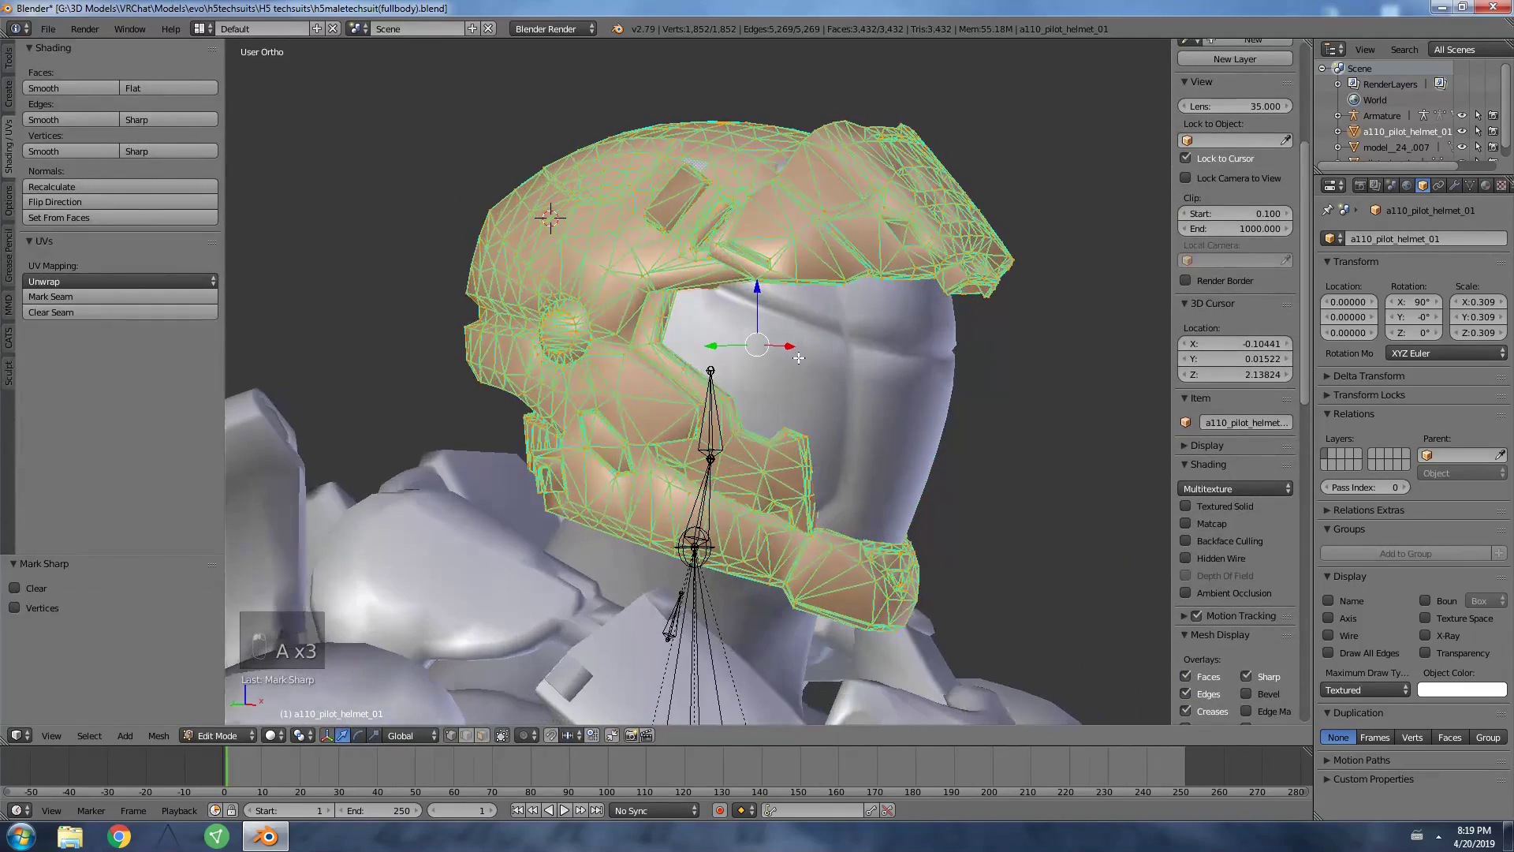
pyautogui.press('Tab')
pyautogui.press('Tab')
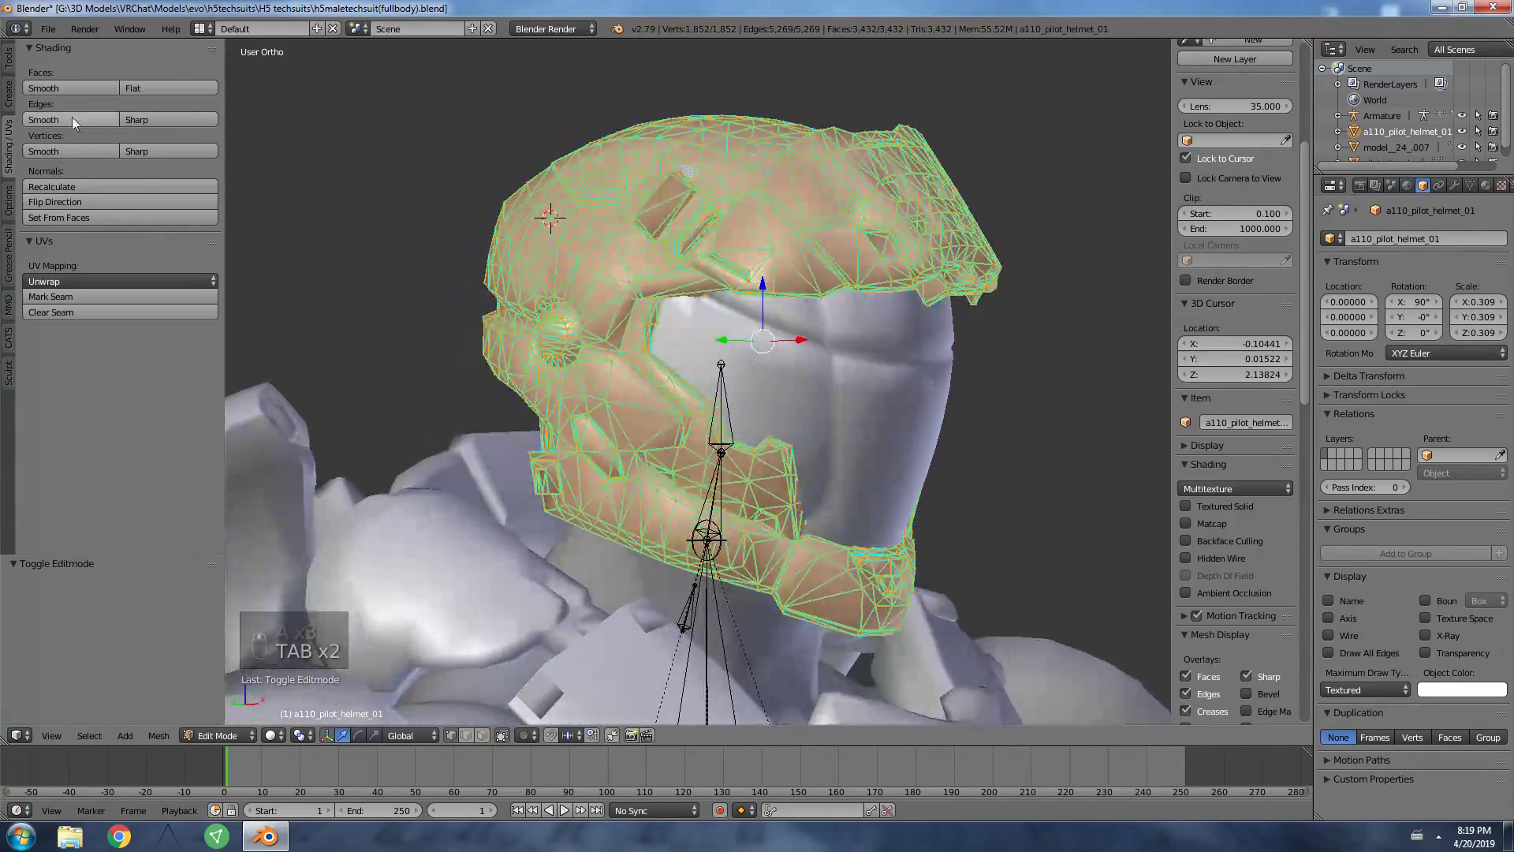
pyautogui.click(54, 120)
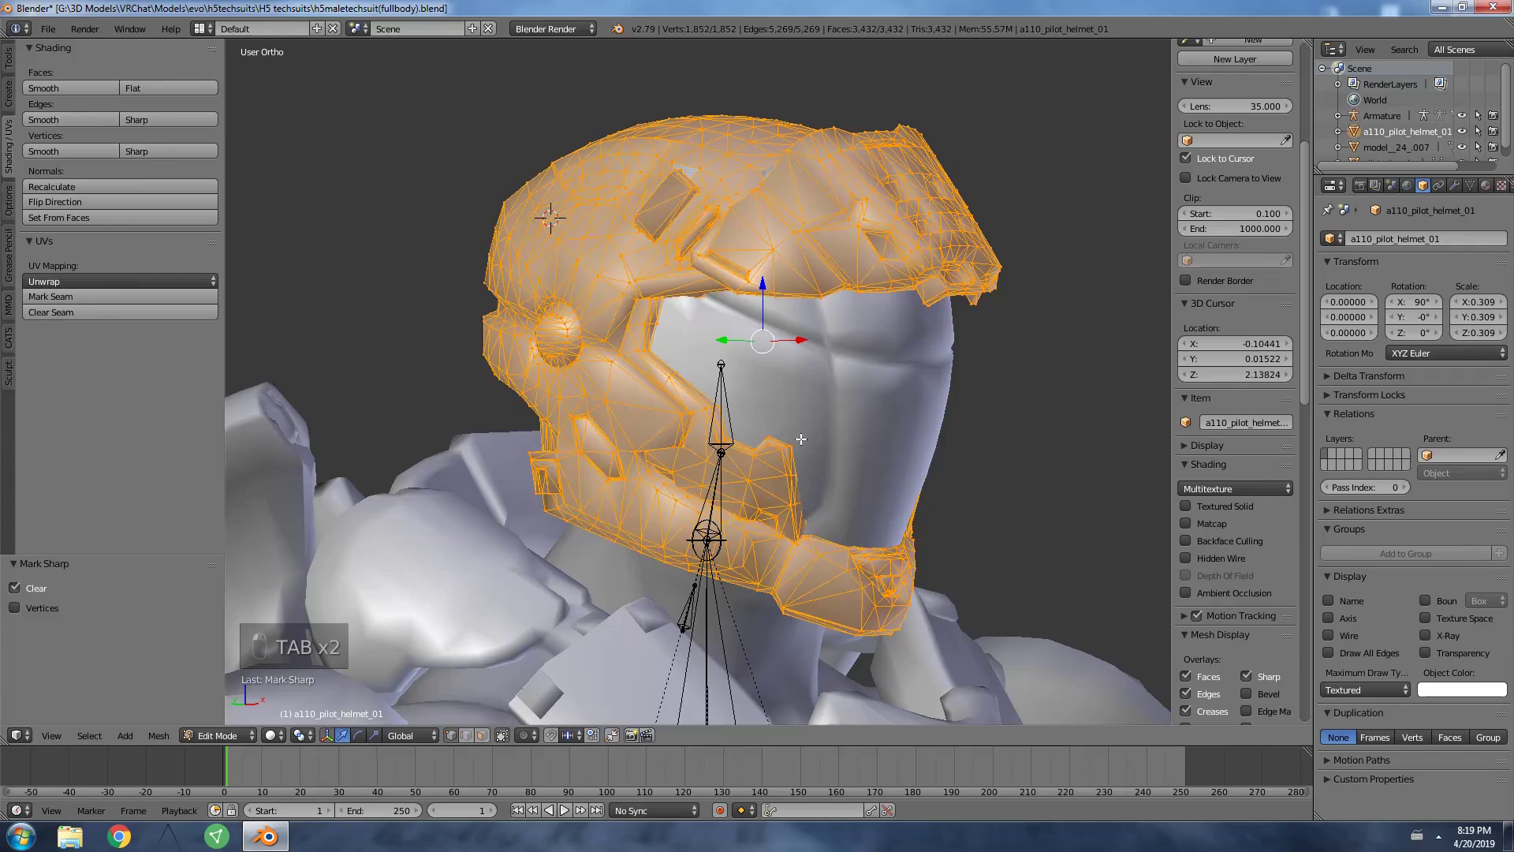
# Return the pilot helmet to Object Mode and bring the whole armoured figure into front view.
pyautogui.scroll(-1, 798, 442)
pyautogui.press('Tab')
pyautogui.scroll(-2, 806, 473)
pyautogui.moveTo(806, 473); pyautogui.dragTo(750, 495, button='middle')
pyautogui.scroll(-3, 752, 495)
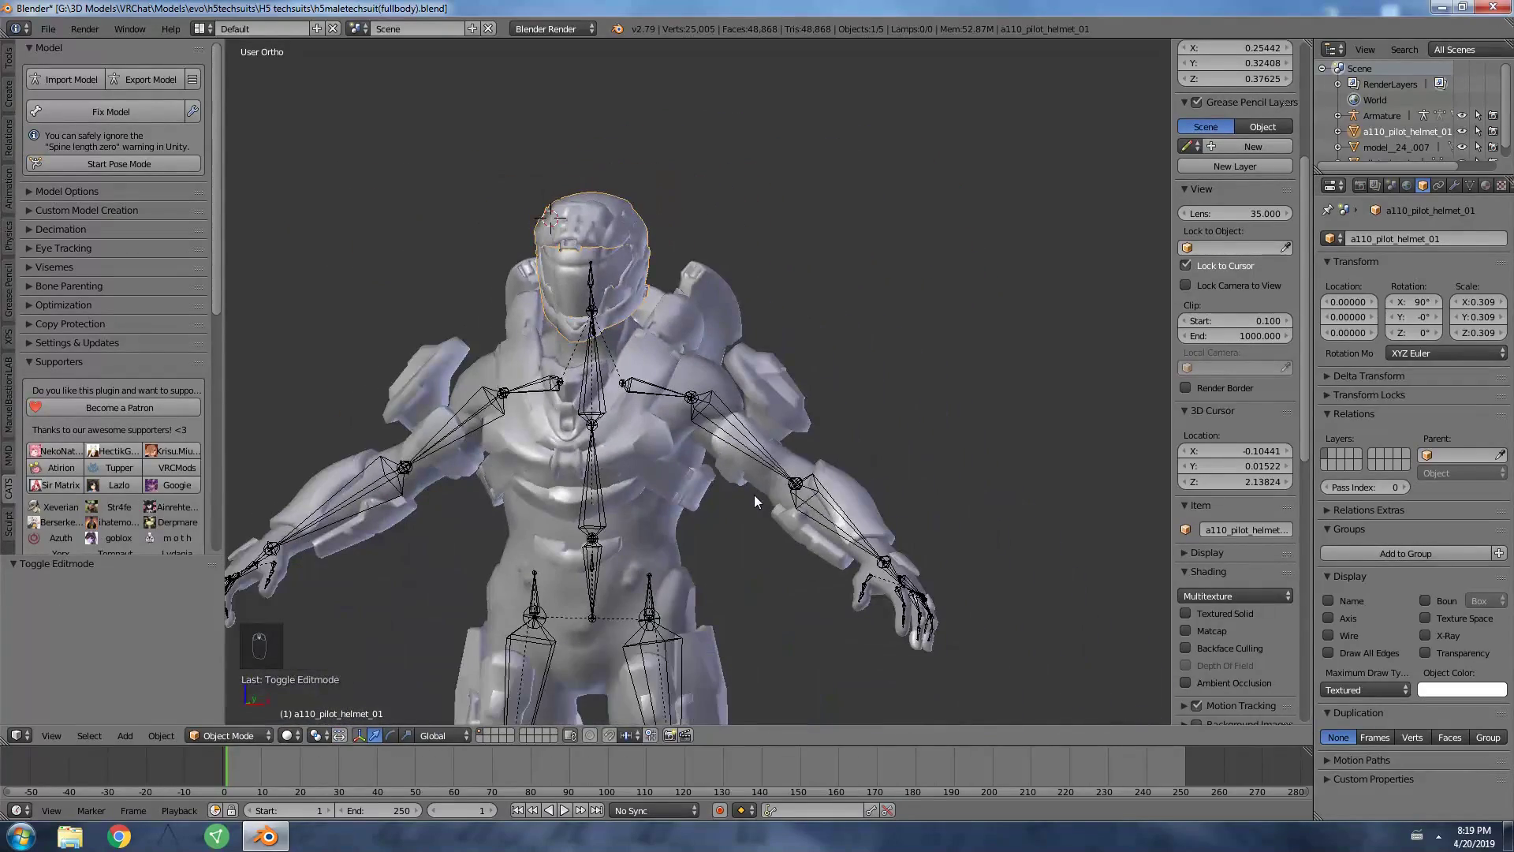
pyautogui.press('KP_1')
pyautogui.scroll(1, 844, 481)
pyautogui.scroll(-4, 836, 439)
pyautogui.keyDown('shift'); pyautogui.moveTo(821, 429); pyautogui.dragTo(782, 364, button='middle'); pyautogui.keyUp('shift')
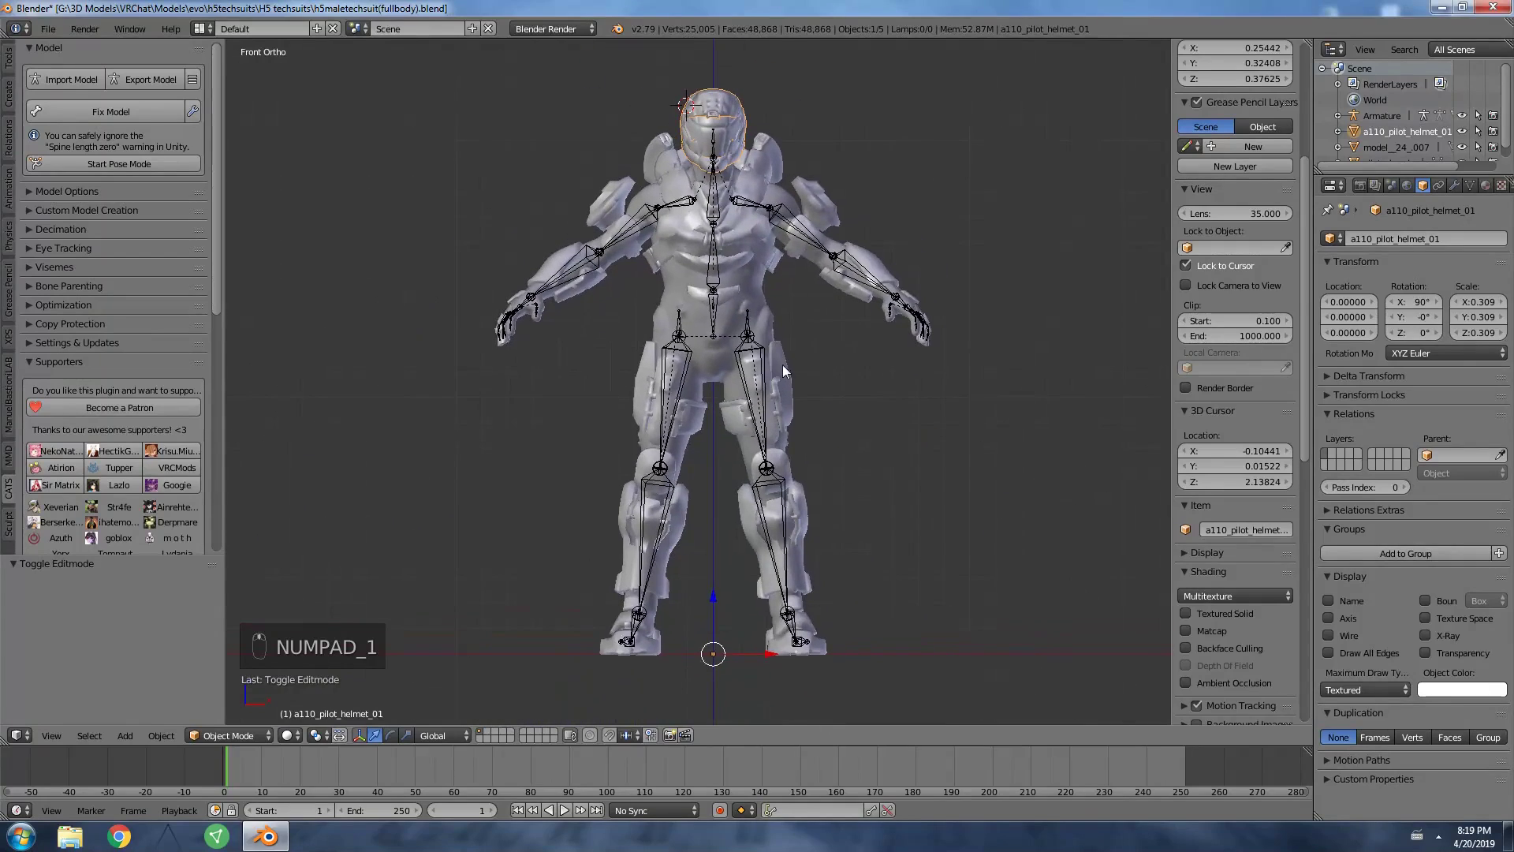
pyautogui.click(693, 323)
pyautogui.scroll(3, 686, 395)
pyautogui.scroll(-3, 678, 416)
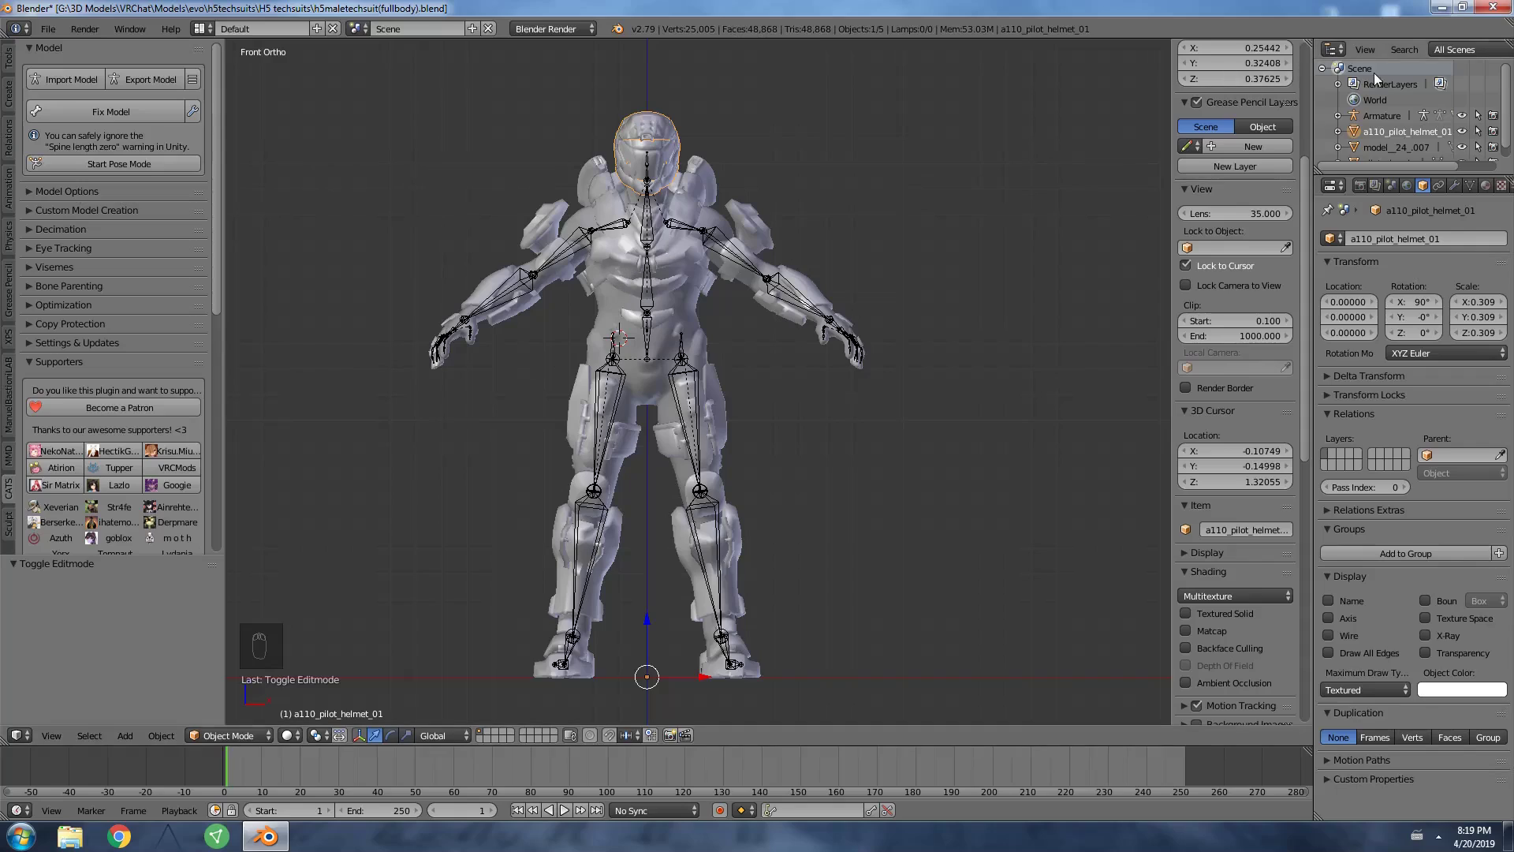
# Compare the materials assigned to the model__24_.007 armour and the pilot helmet.
pyautogui.click(1394, 148)
pyautogui.scroll(-1, 1407, 142)
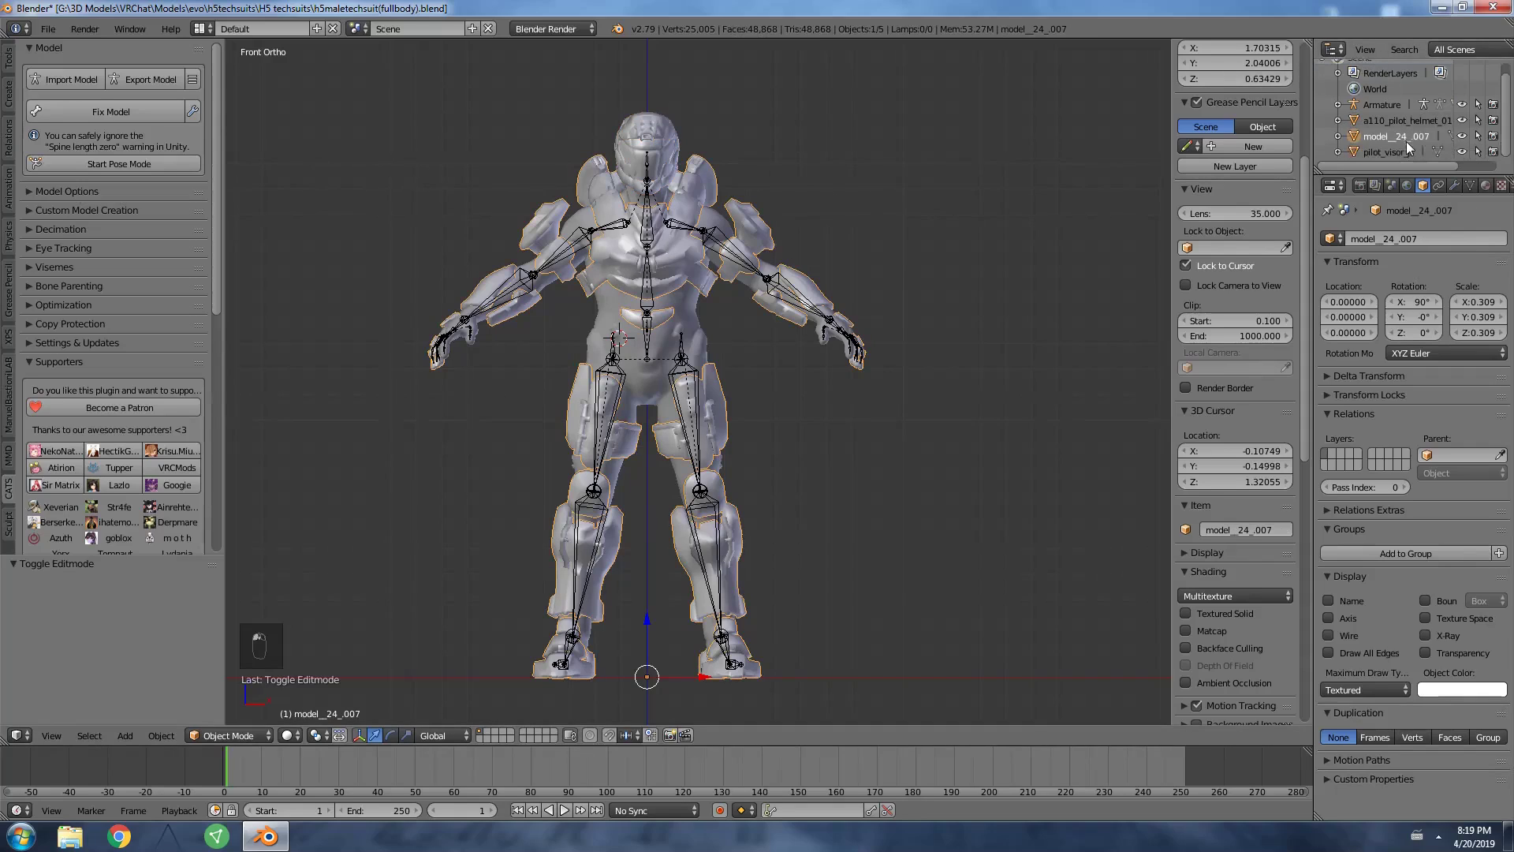
pyautogui.click(1486, 185)
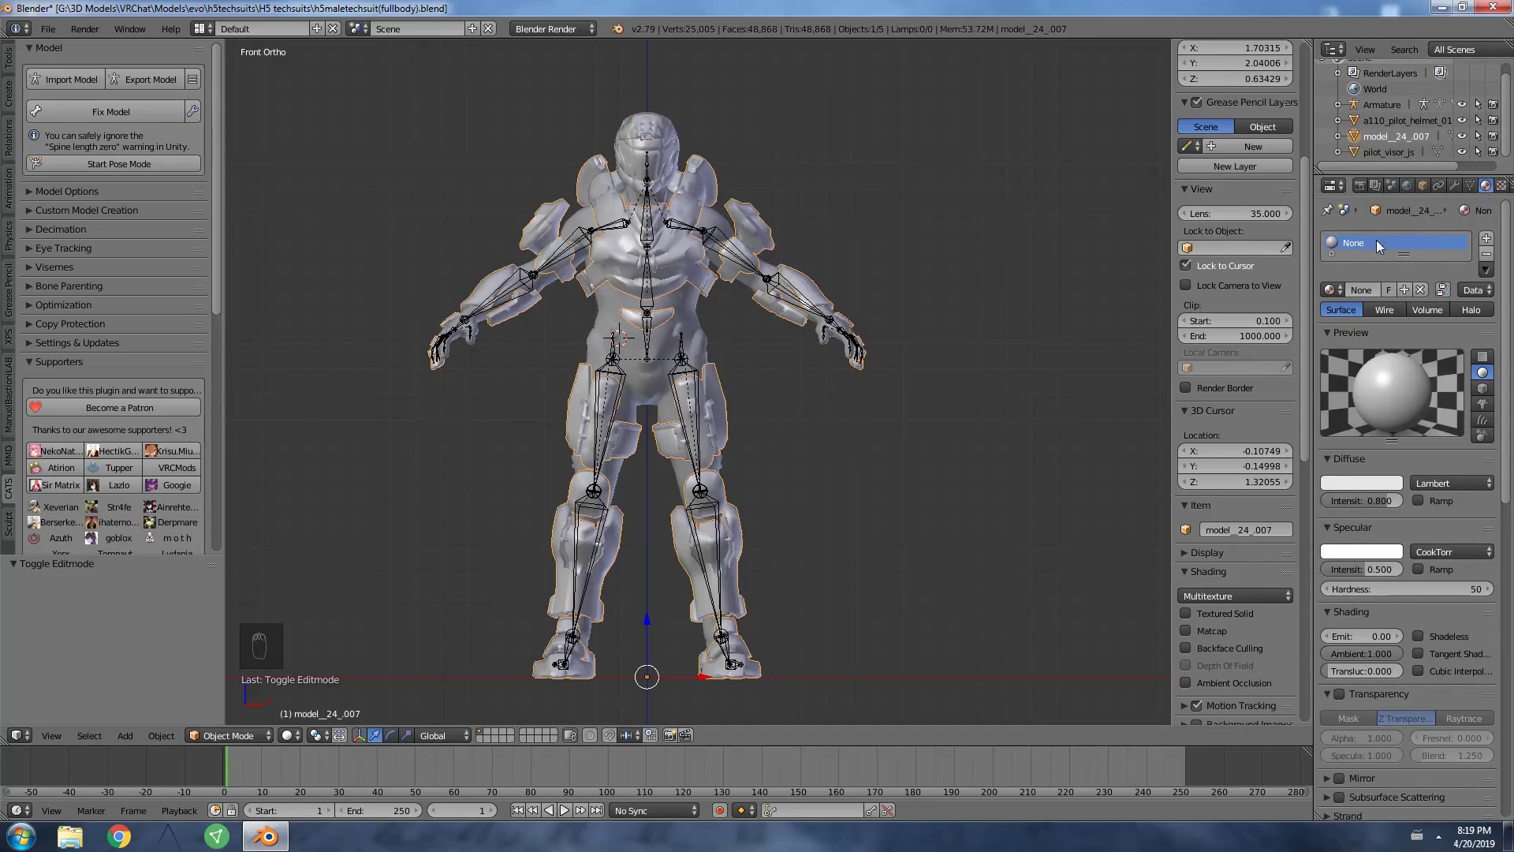
pyautogui.click(1404, 120)
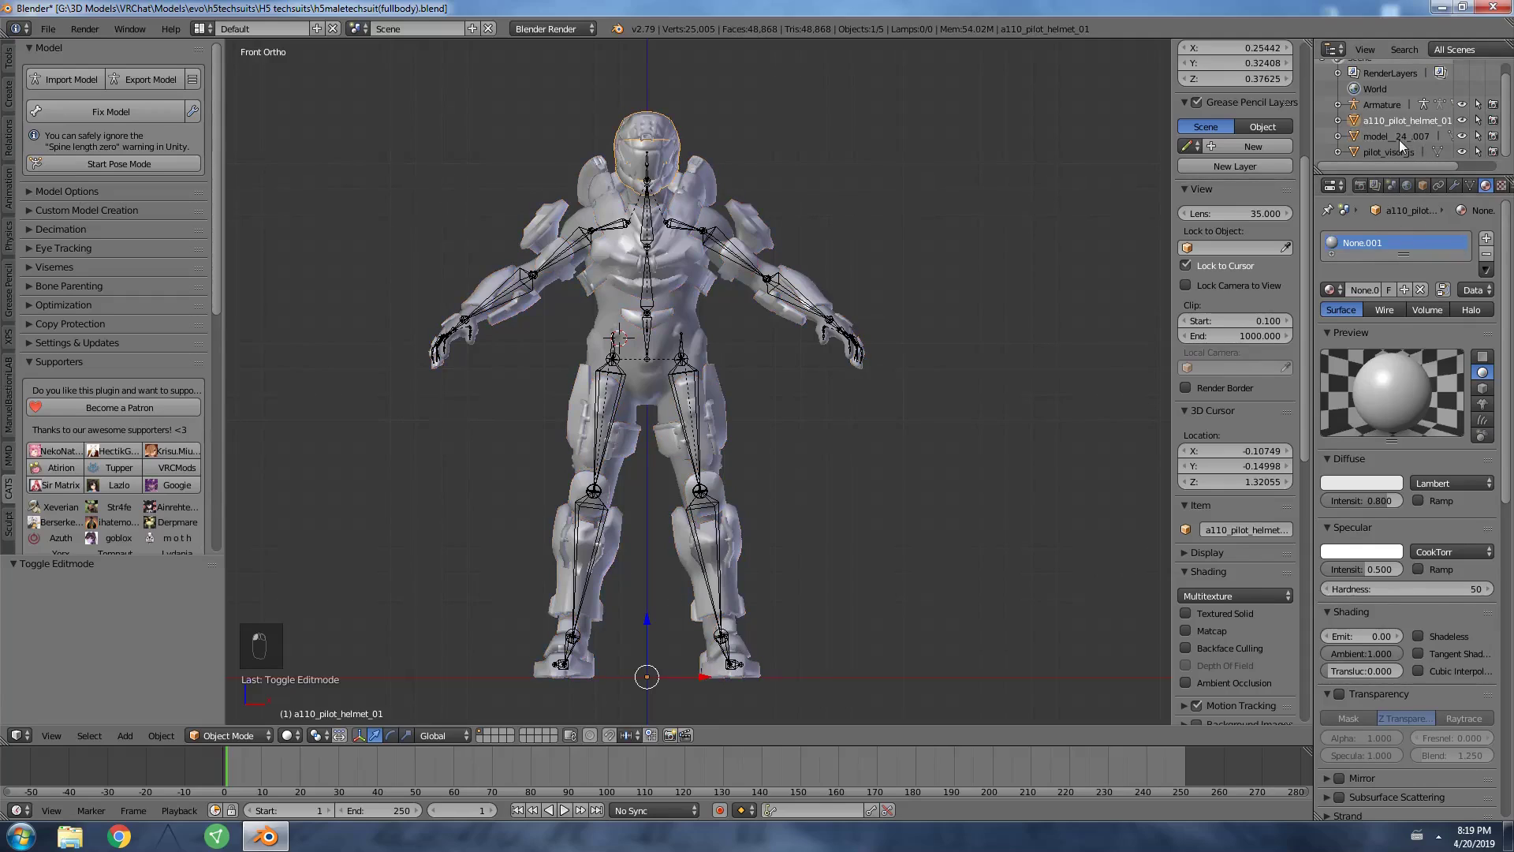
pyautogui.click(1399, 138)
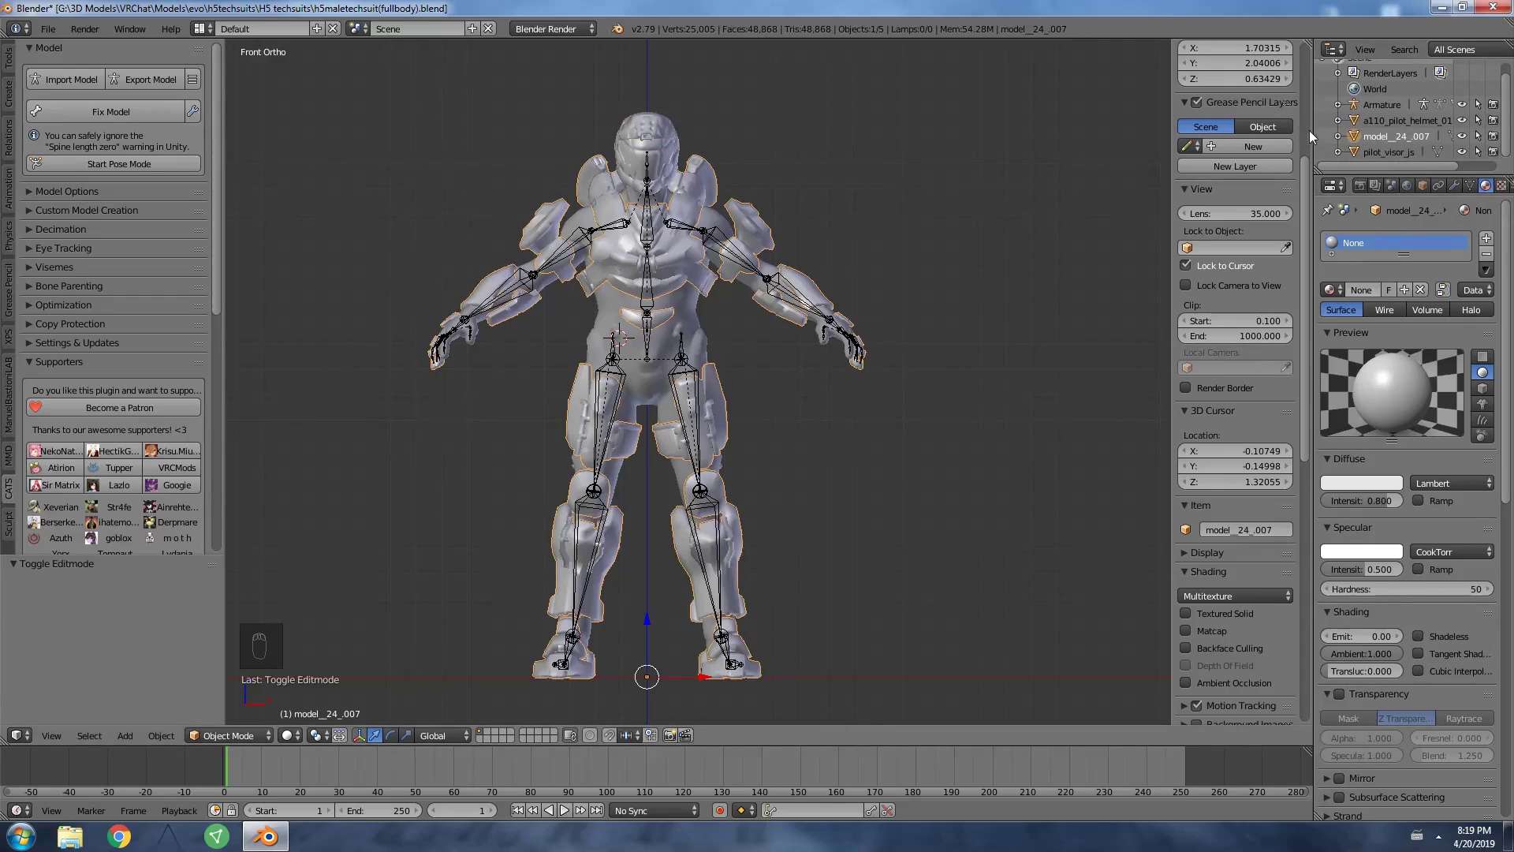
# Widen the object list and rename the armour object model__24_.007 as Recon_Base.
pyautogui.moveTo(1313, 130); pyautogui.dragTo(1235, 132)
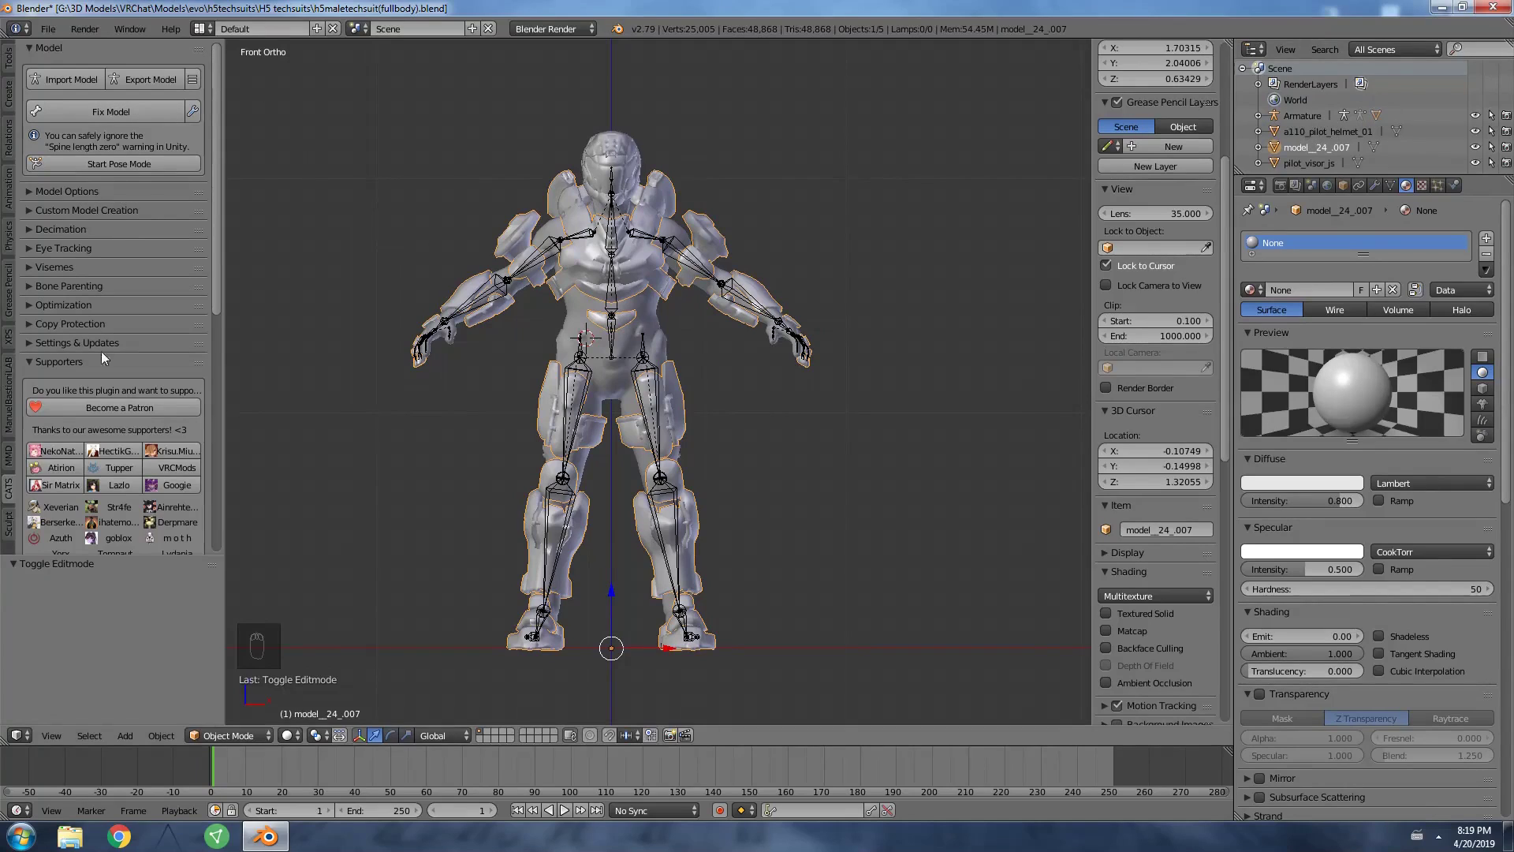
pyautogui.rightClick(1340, 147)
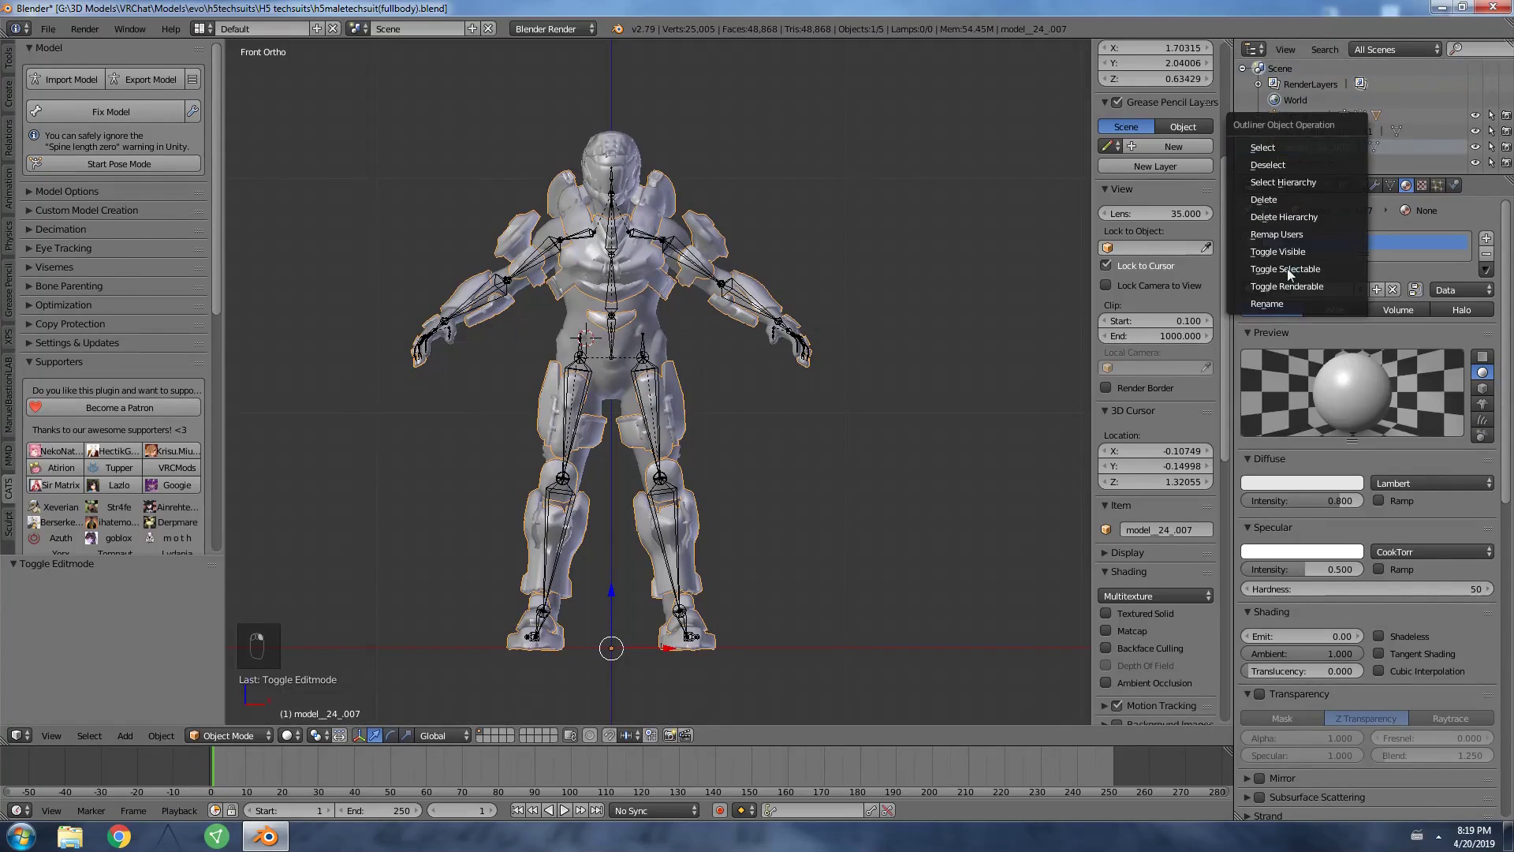
pyautogui.click(1289, 299)
pyautogui.press('BackSpace')
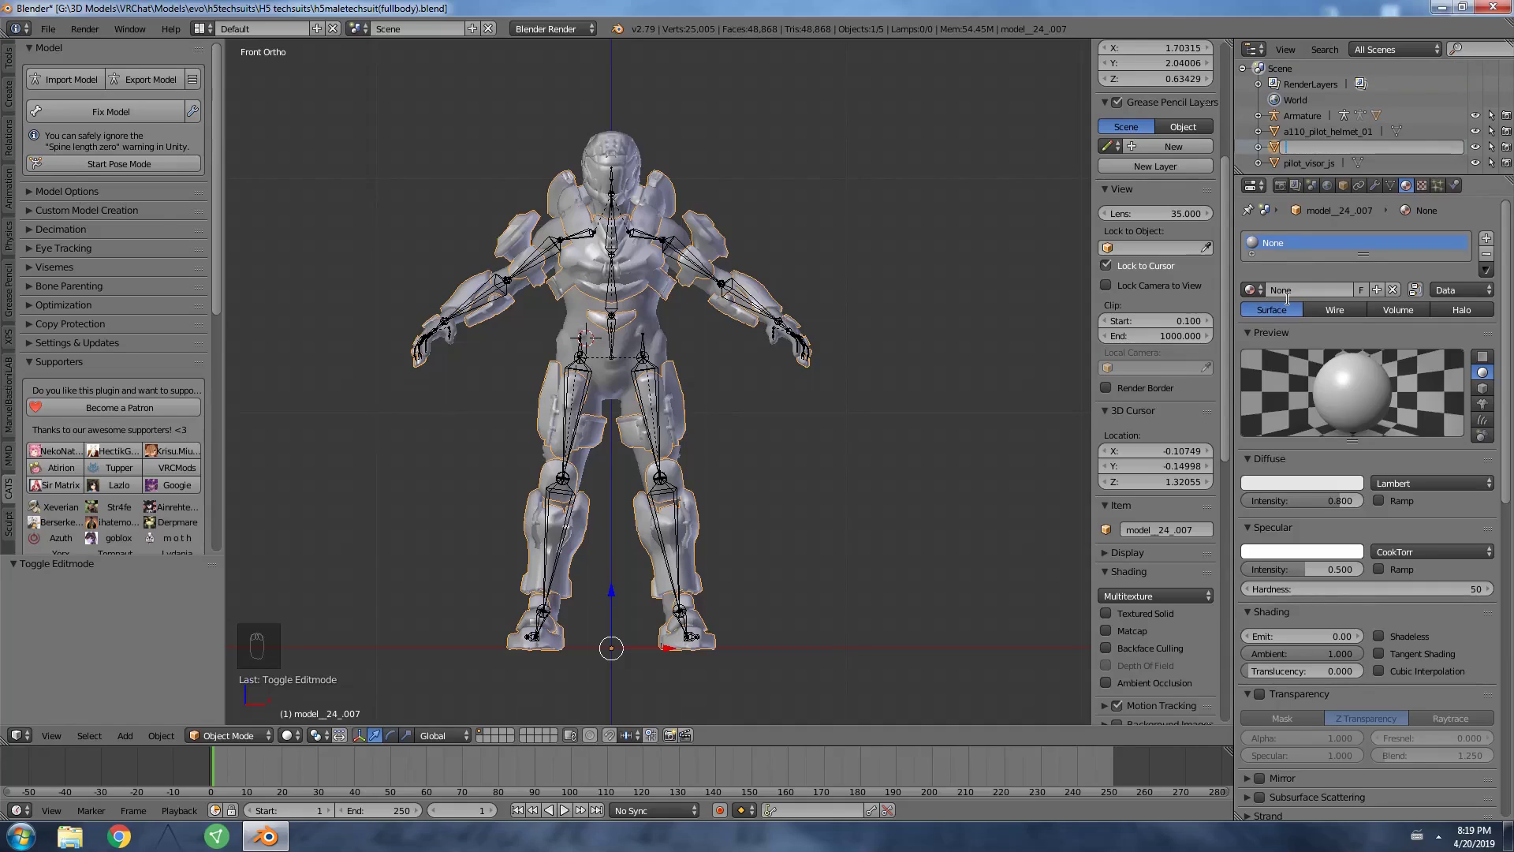
pyautogui.write('Recon_Base')
pyautogui.press('Return')
# Rename the helmet object a110_pilot_helmet_01 as Pilot_Helmet.
pyautogui.click(1320, 161)
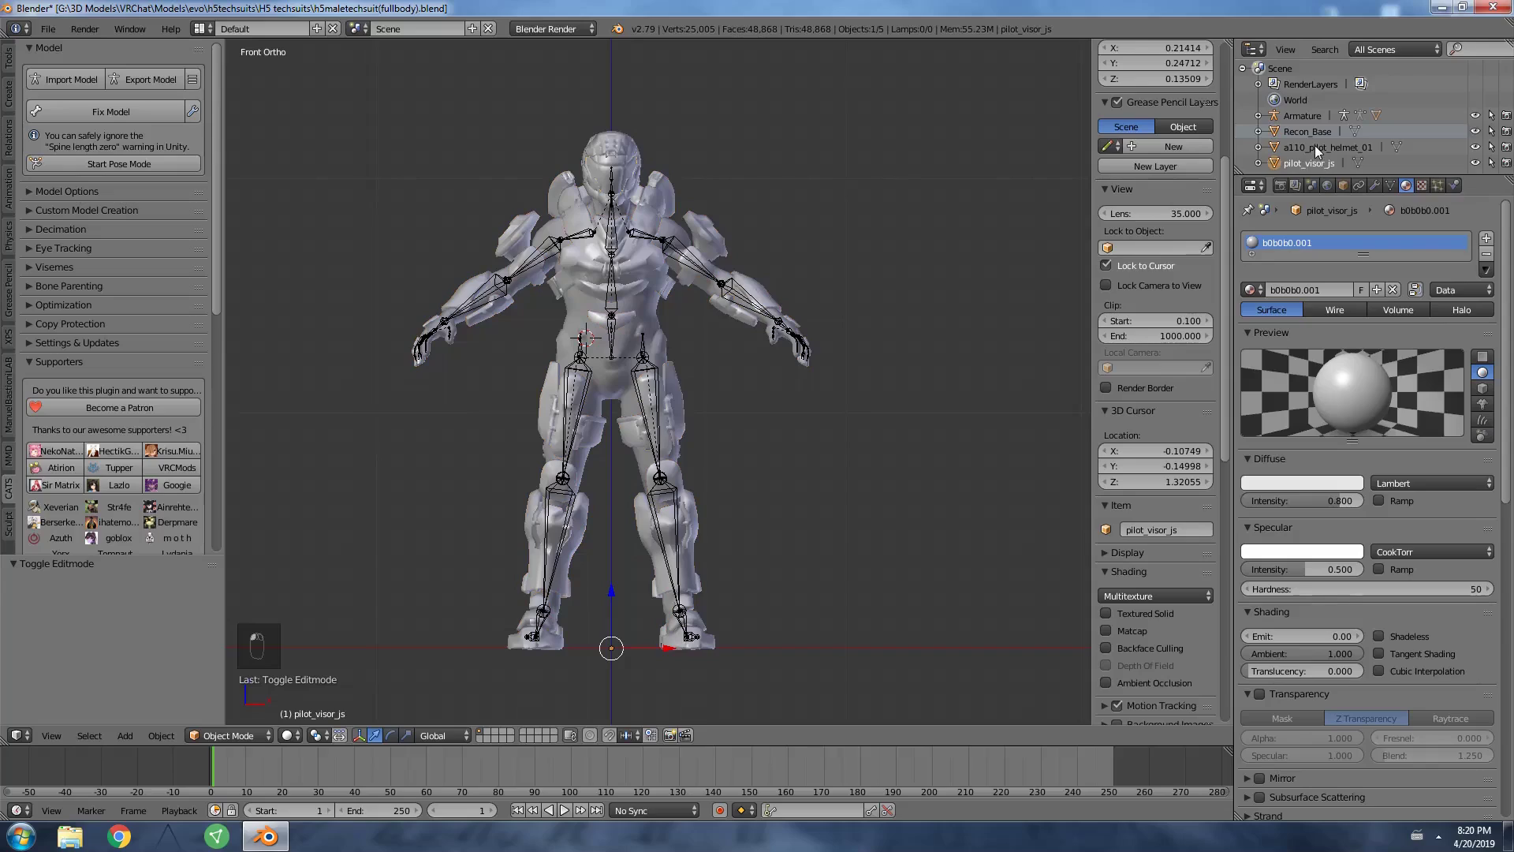
pyautogui.rightClick(1313, 148)
pyautogui.click(1337, 213)
pyautogui.write('Pi')
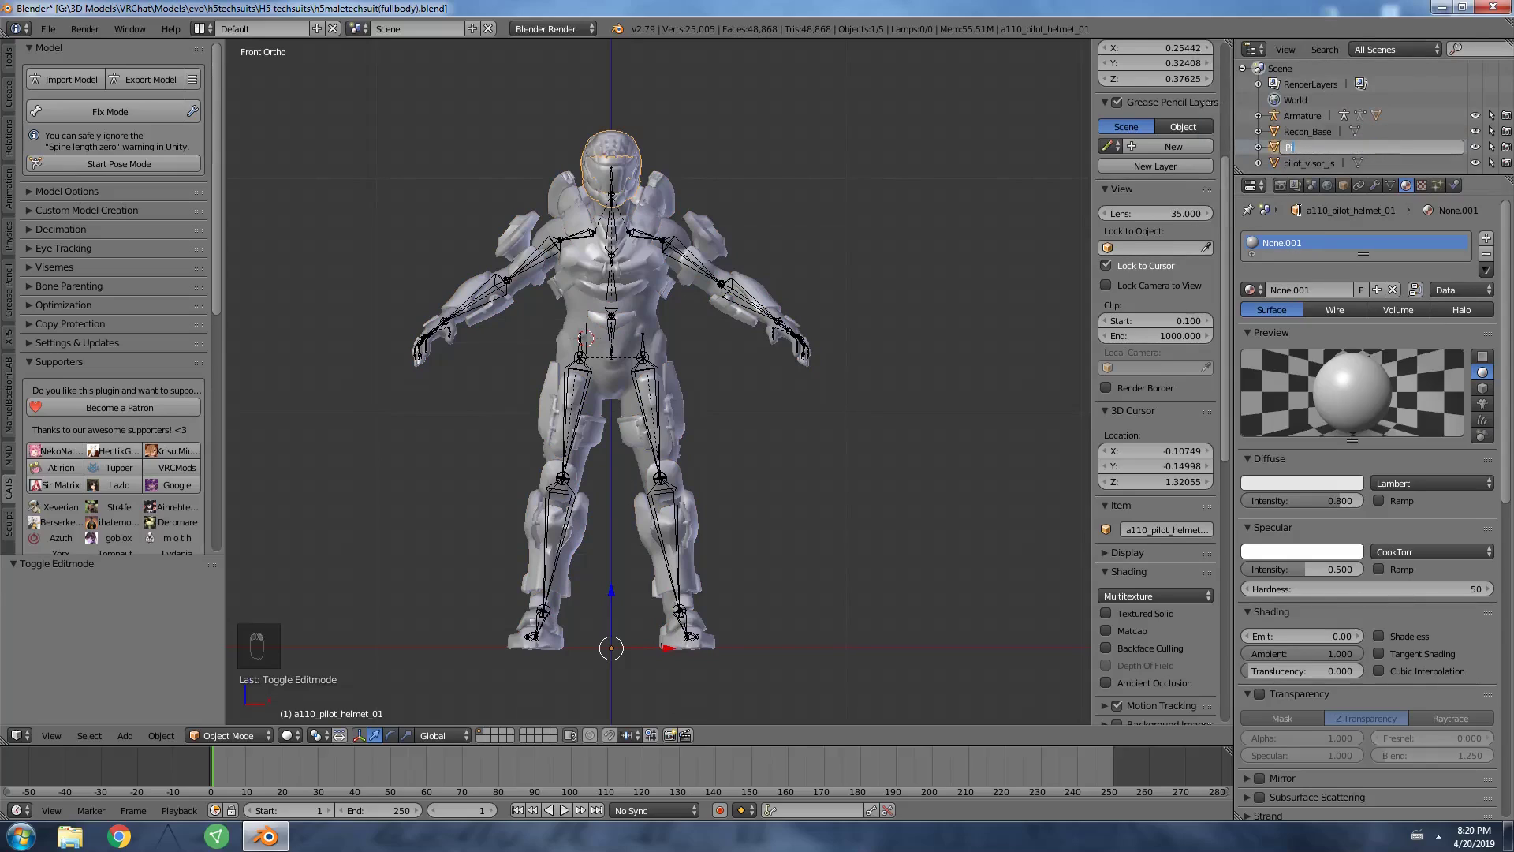
pyautogui.write('lot_Helmet')
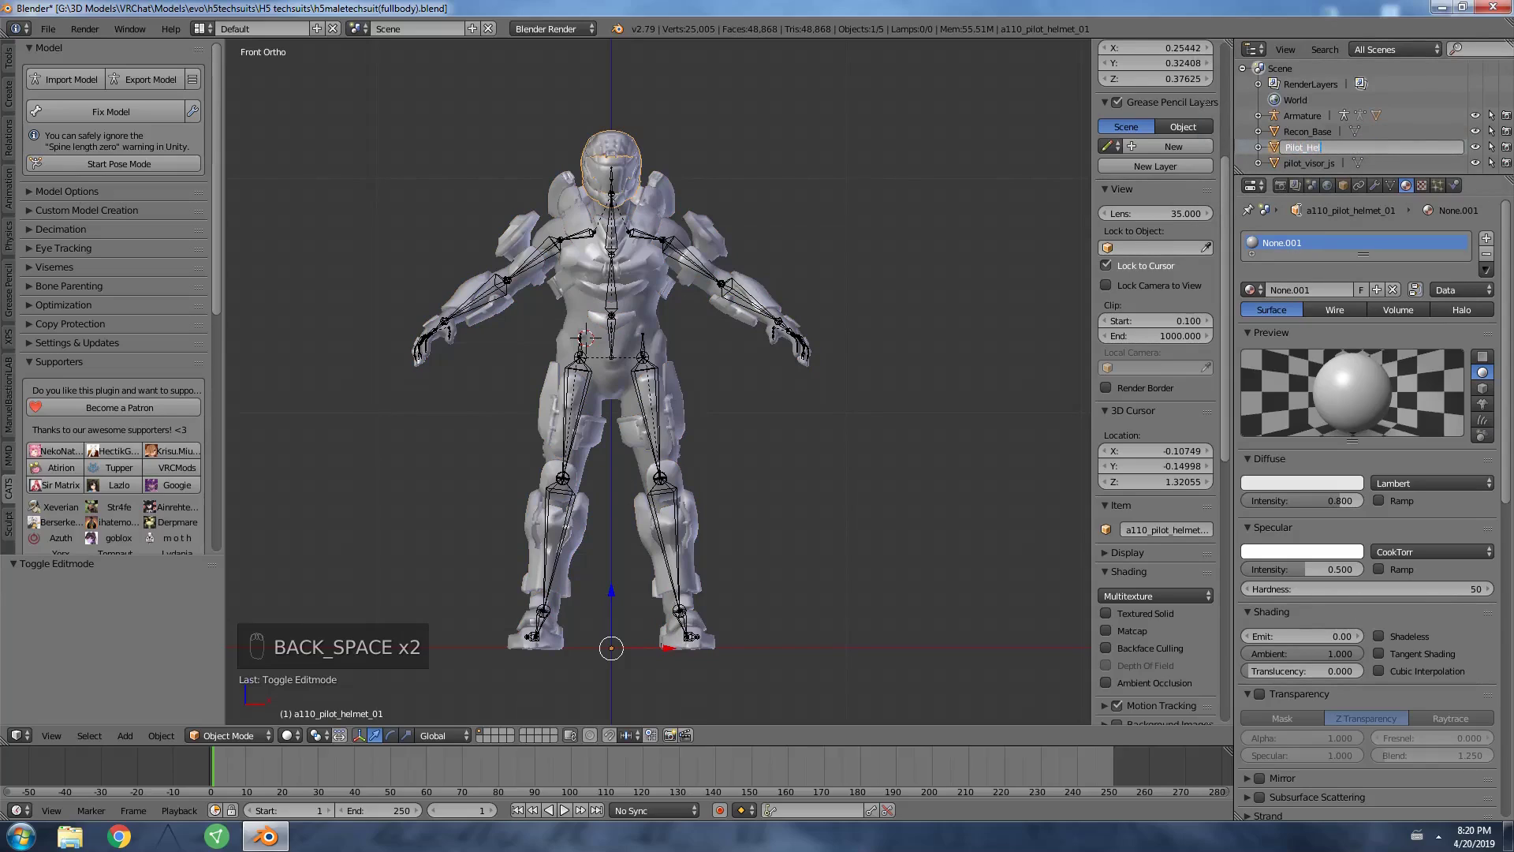
pyautogui.click(1300, 210)
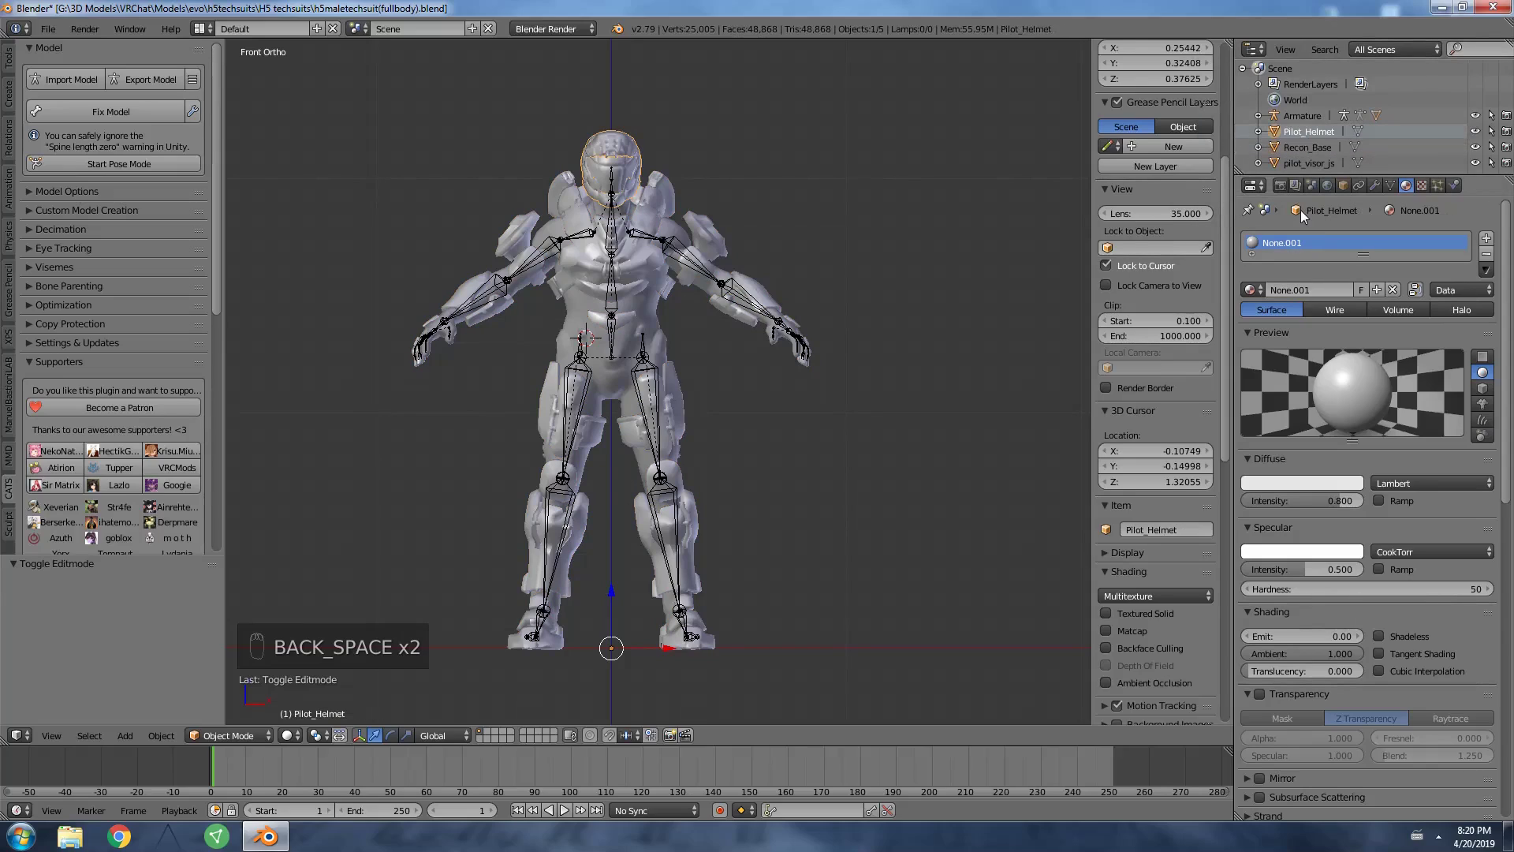
# Rename the visor object pilot_visor_js as Pilot_Visor.
pyautogui.rightClick(1294, 163)
pyautogui.click(1223, 215)
pyautogui.write('Pilot')
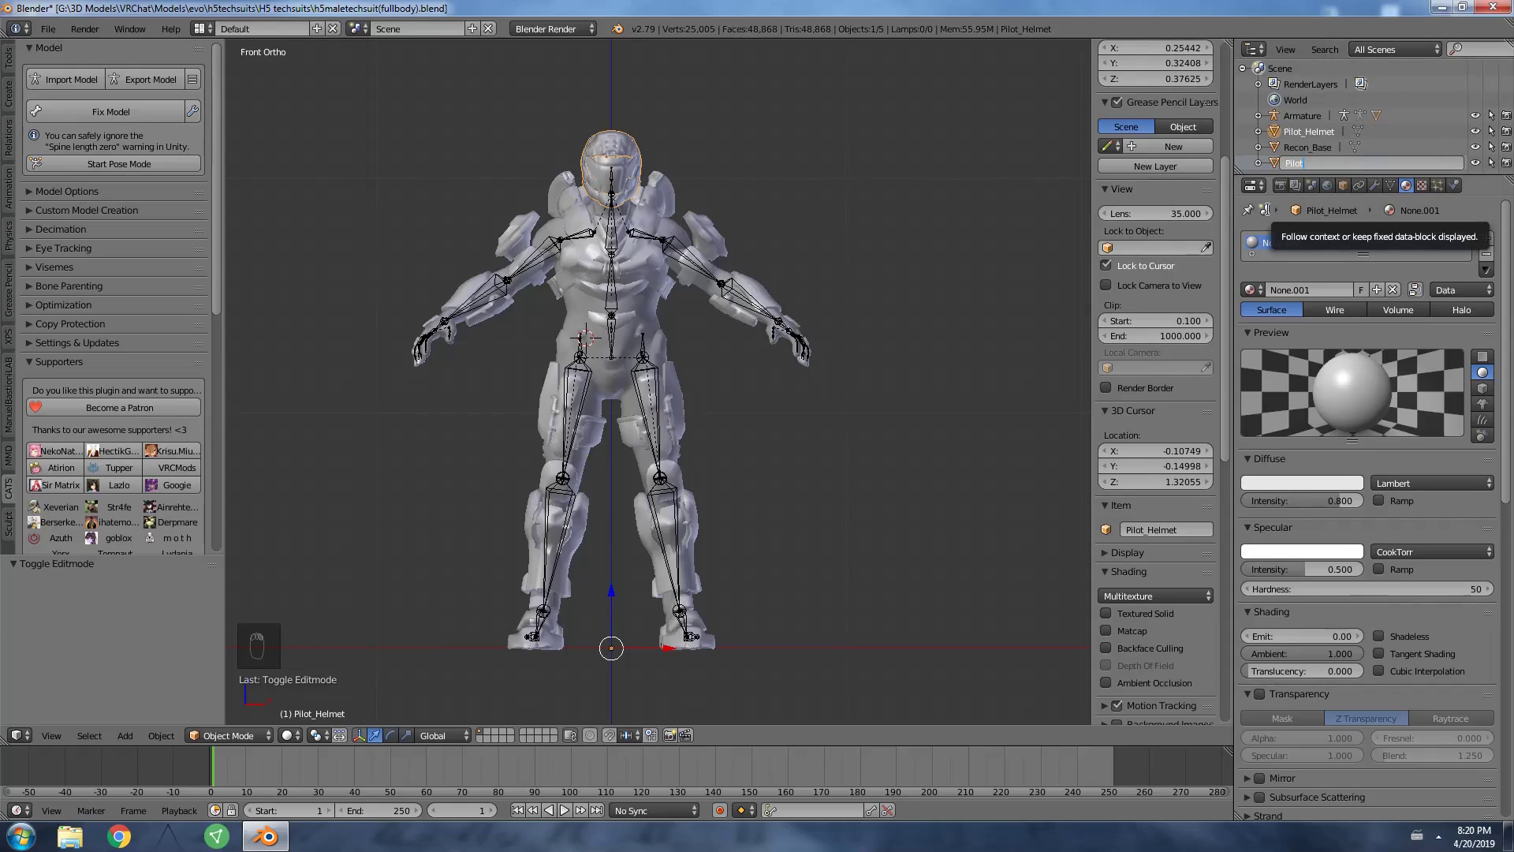
pyautogui.write('_Visor')
pyautogui.press('Return')
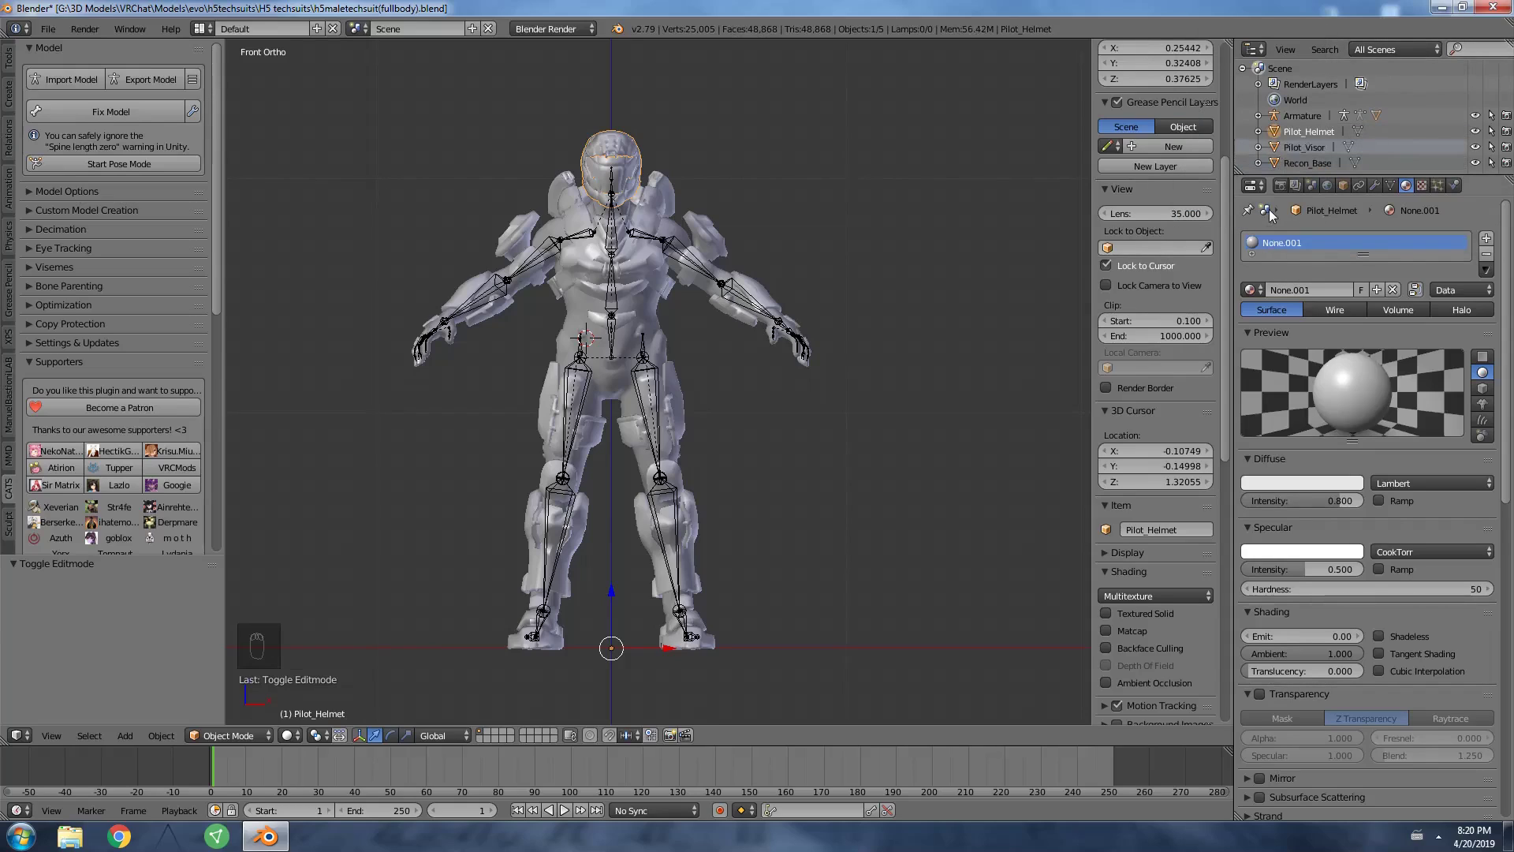
# Examine which parts of the figure and which materials belong to Pilot_Helmet and Recon_Base.
pyautogui.click(1316, 146)
pyautogui.click(1309, 131)
pyautogui.keyDown('shift'); pyautogui.moveTo(789, 230); pyautogui.dragTo(862, 230, button='middle'); pyautogui.keyUp('shift')
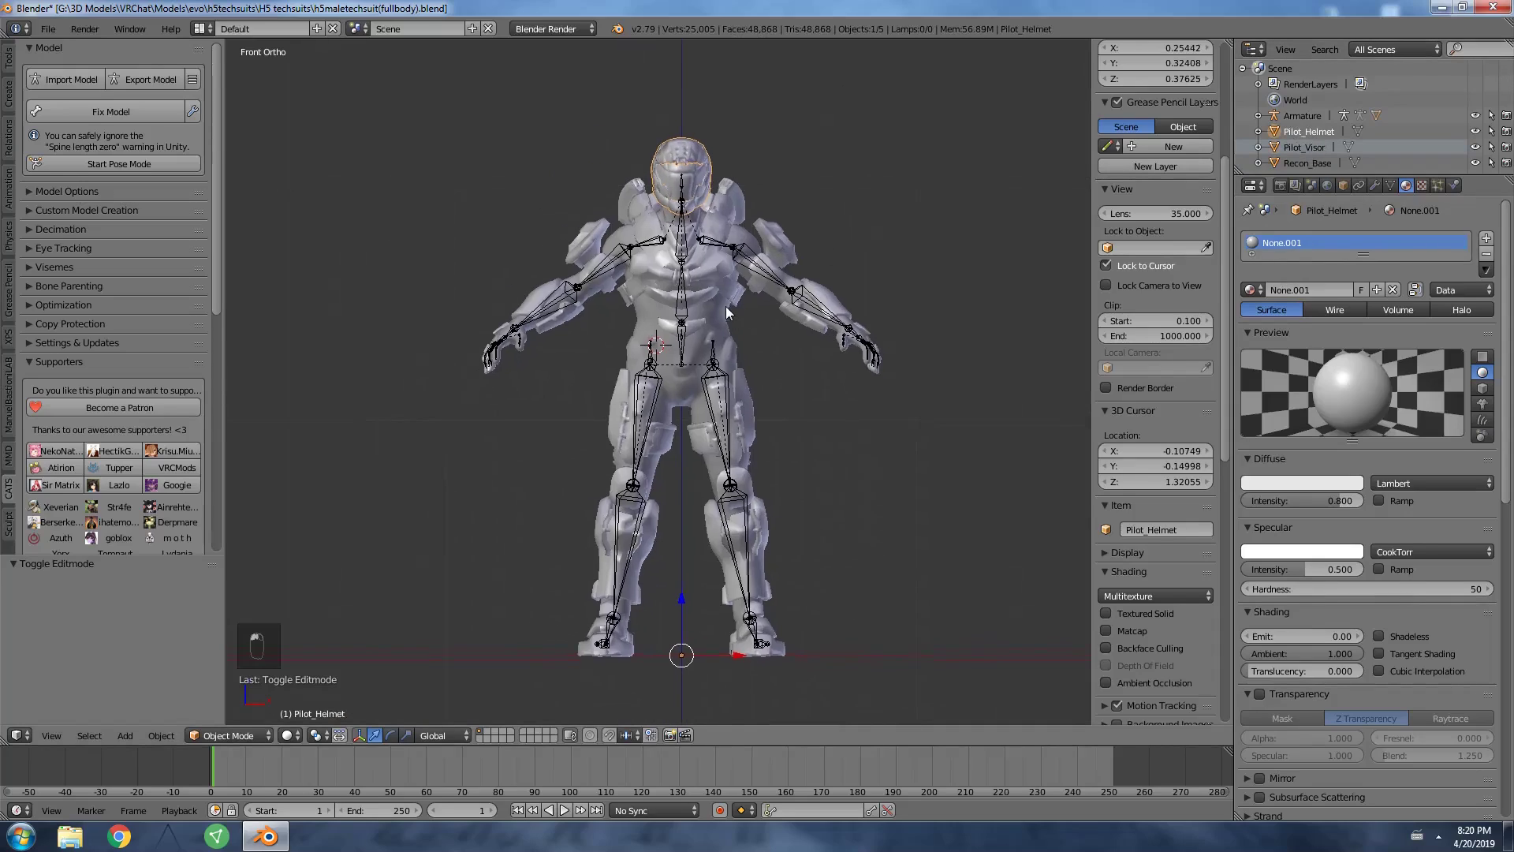
pyautogui.click(653, 314)
pyautogui.keyDown('shift'); pyautogui.moveTo(653, 314); pyautogui.dragTo(655, 302, button='middle'); pyautogui.keyUp('shift')
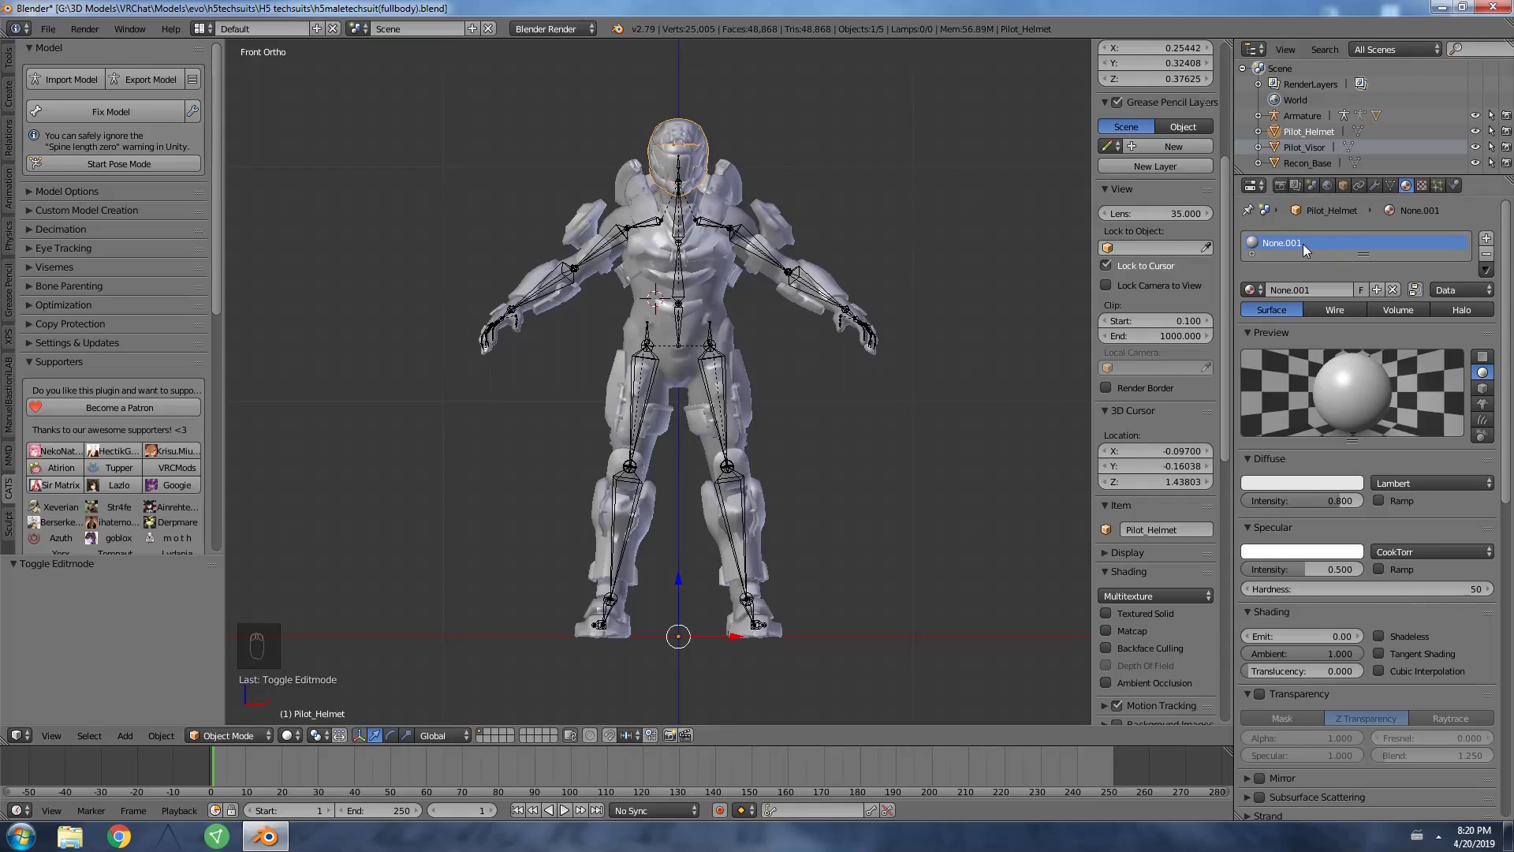
pyautogui.click(1306, 163)
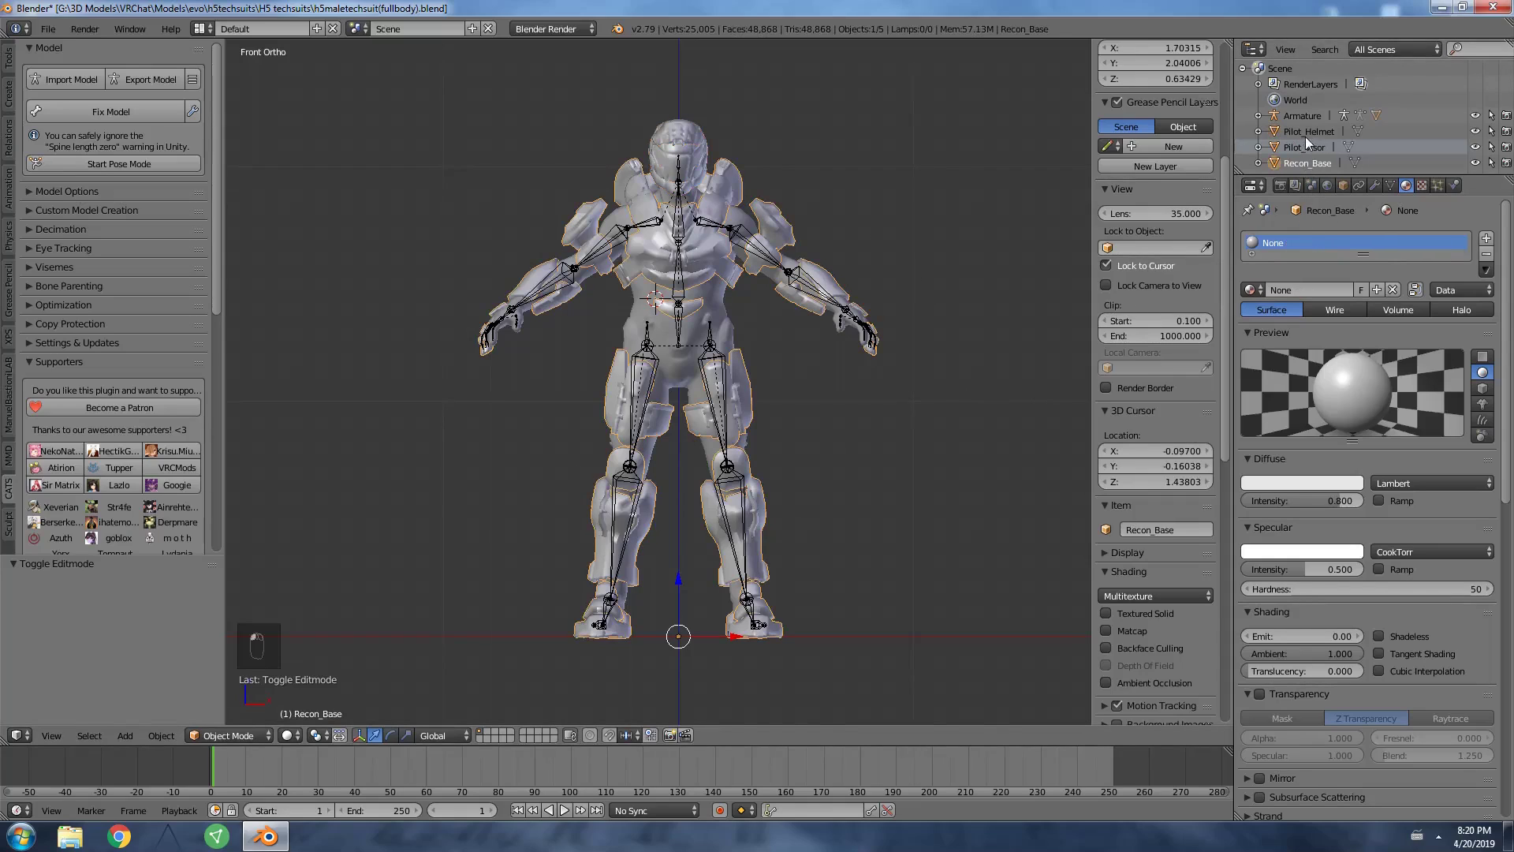
pyautogui.moveTo(662, 225); pyautogui.dragTo(876, 215, button='middle')
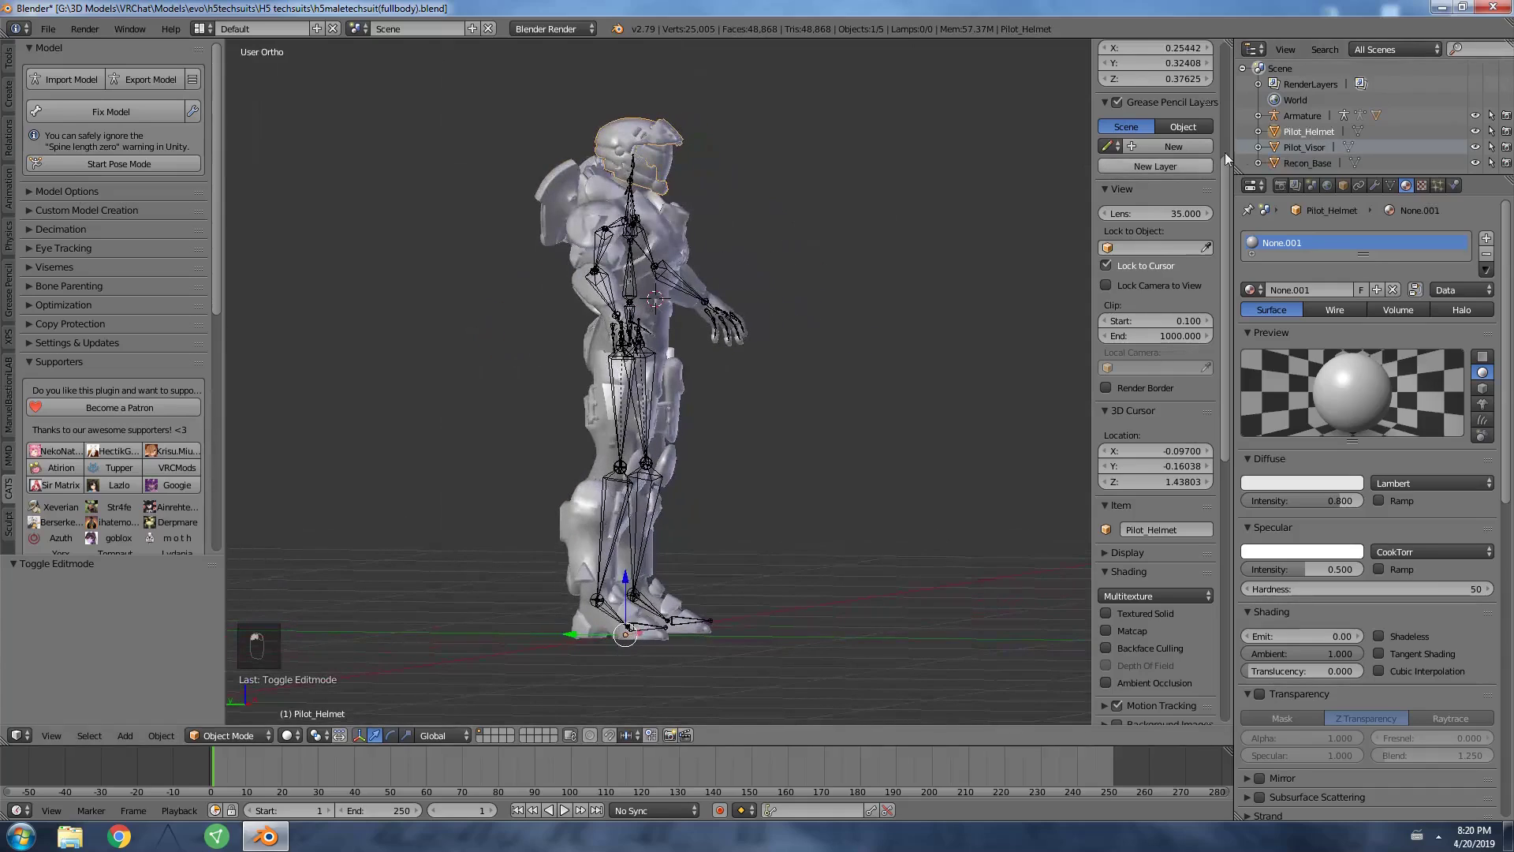
pyautogui.click(1295, 134)
pyautogui.click(1303, 163)
pyautogui.moveTo(970, 242); pyautogui.dragTo(905, 239, button='middle')
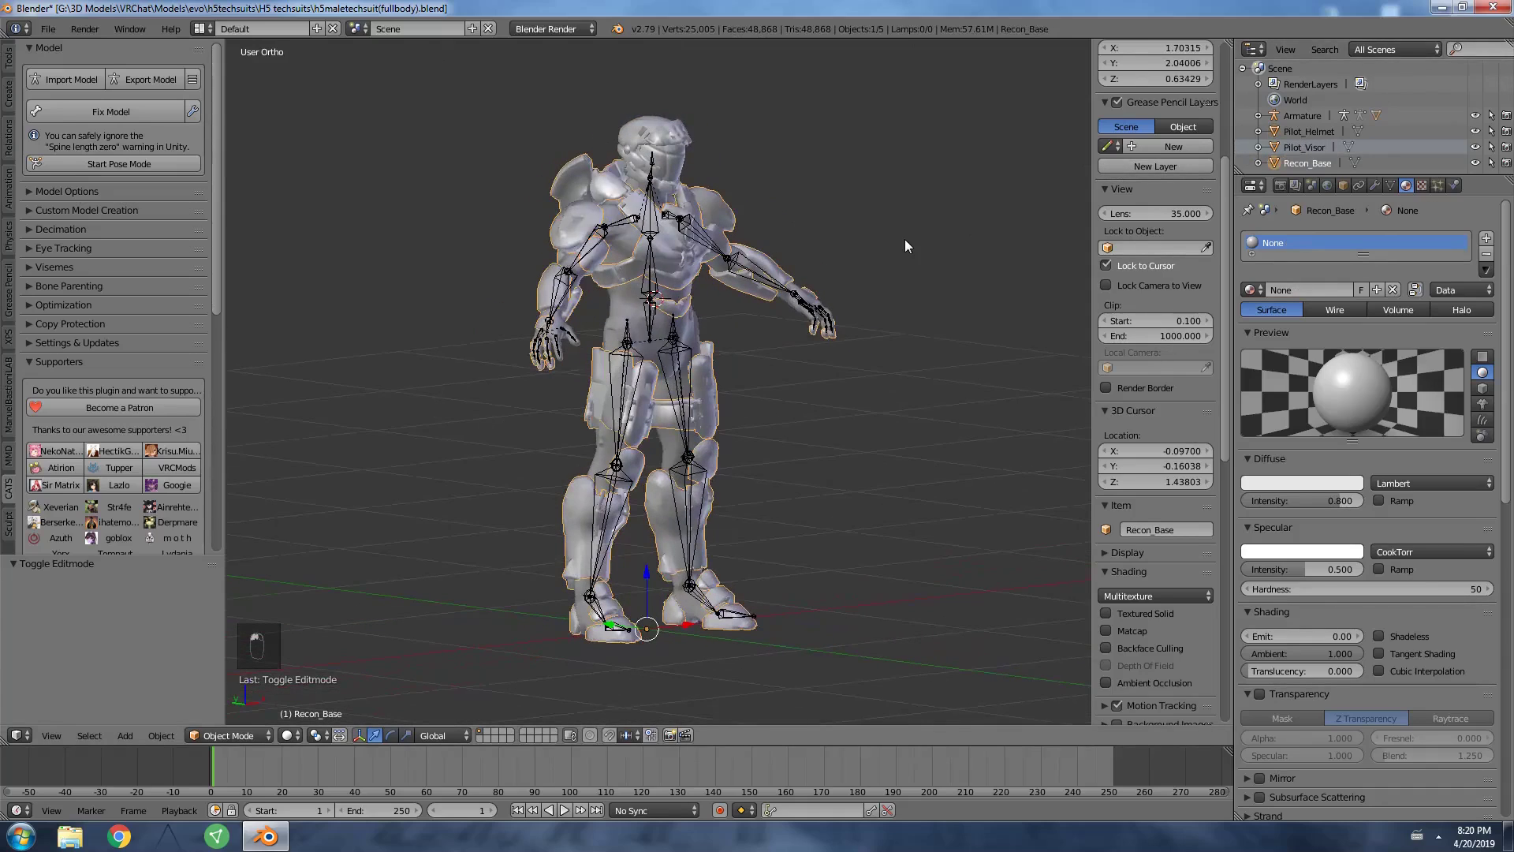
# Rename the material of the Recon_Base armour as Recon.
pyautogui.press('KP_1')
pyautogui.doubleClick(1299, 244)
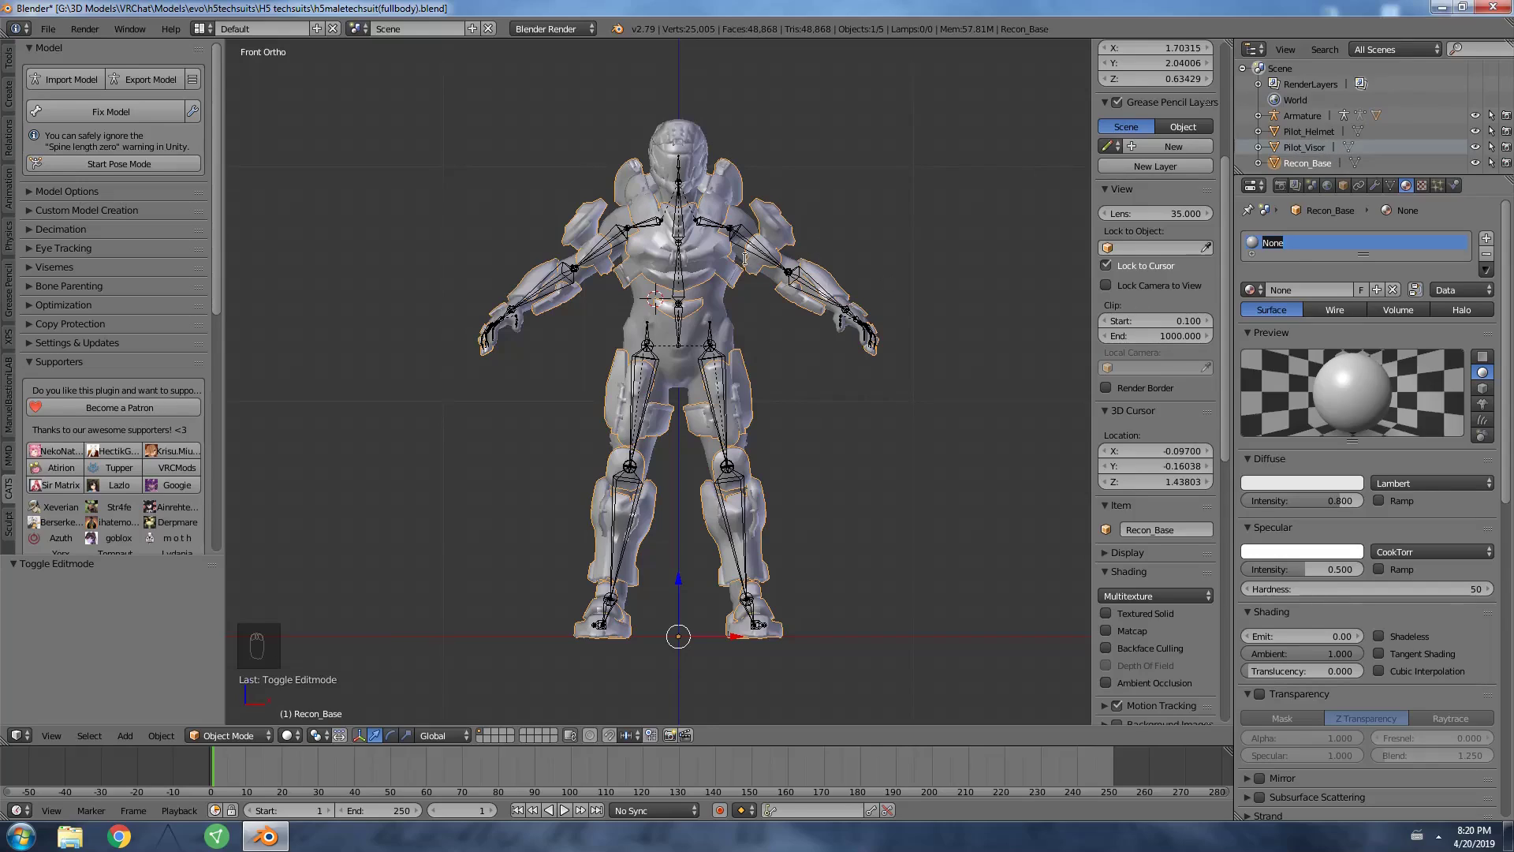
pyautogui.press('BackSpace')
pyautogui.click(768, 223)
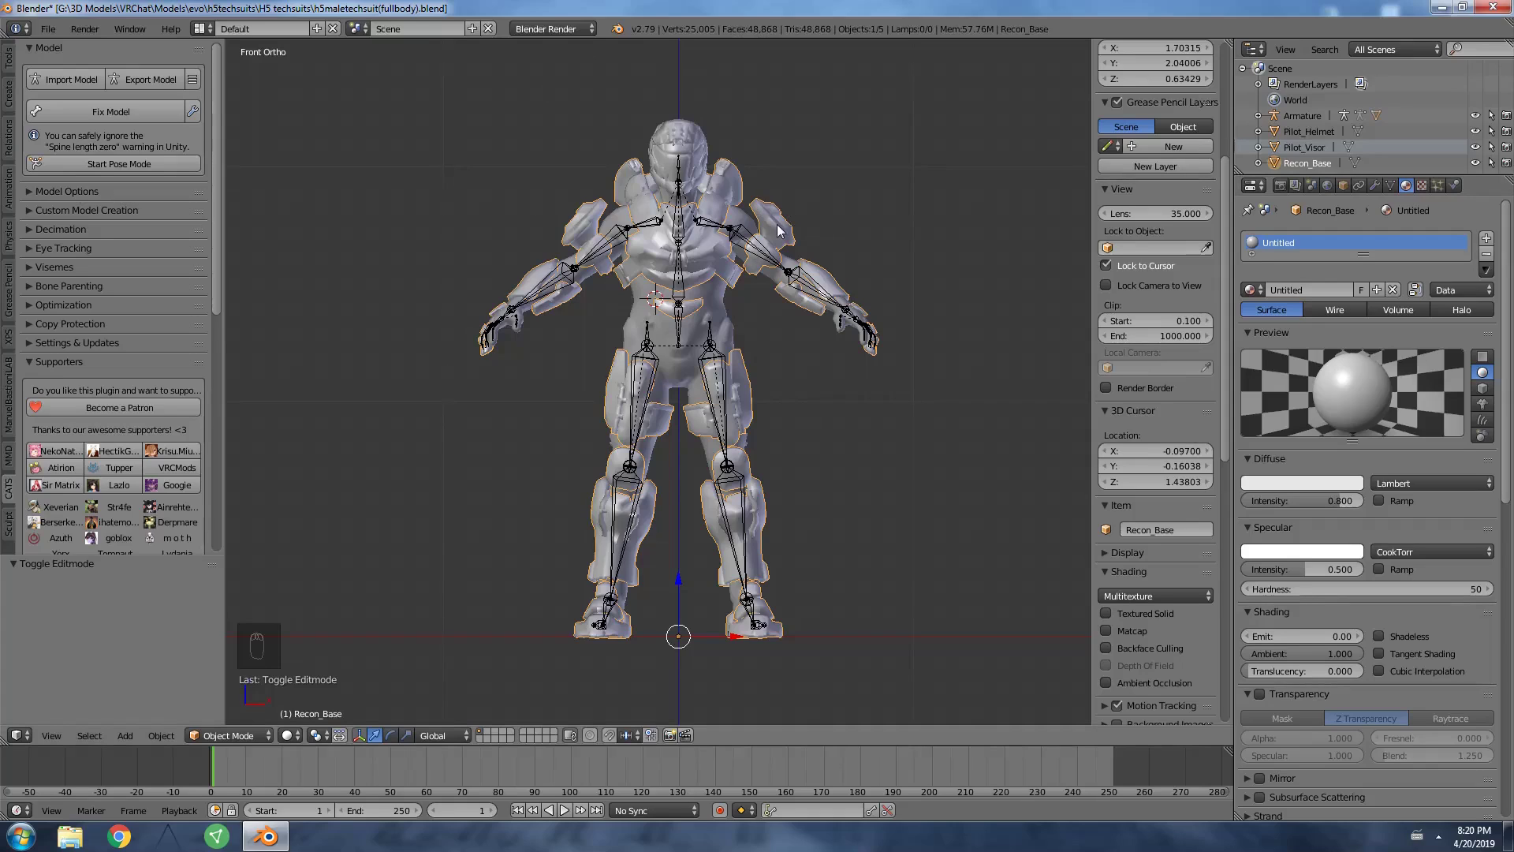
pyautogui.scroll(2, 812, 205)
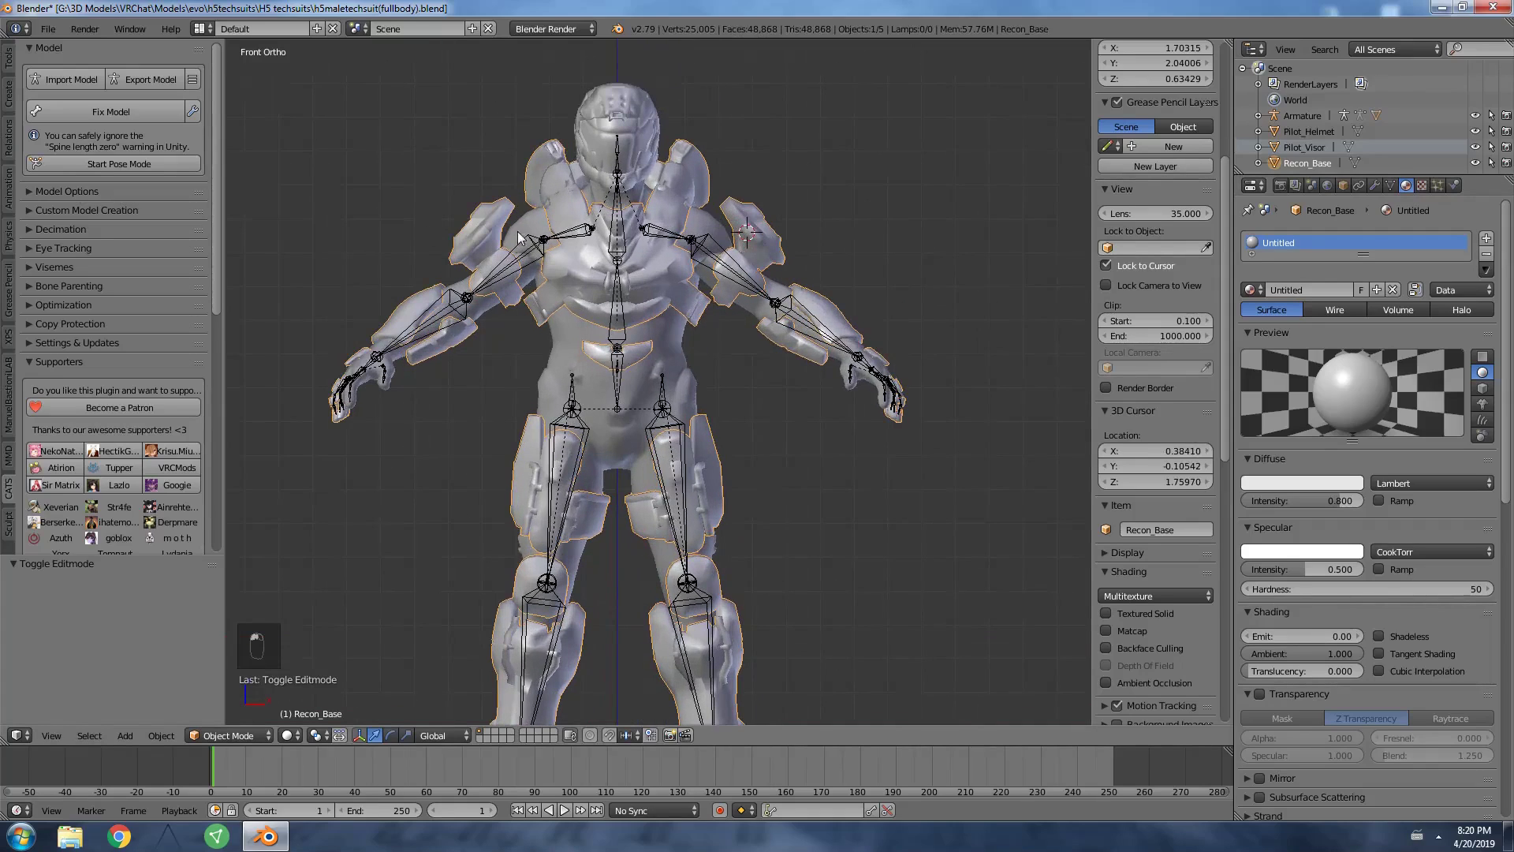
pyautogui.scroll(-2, 707, 387)
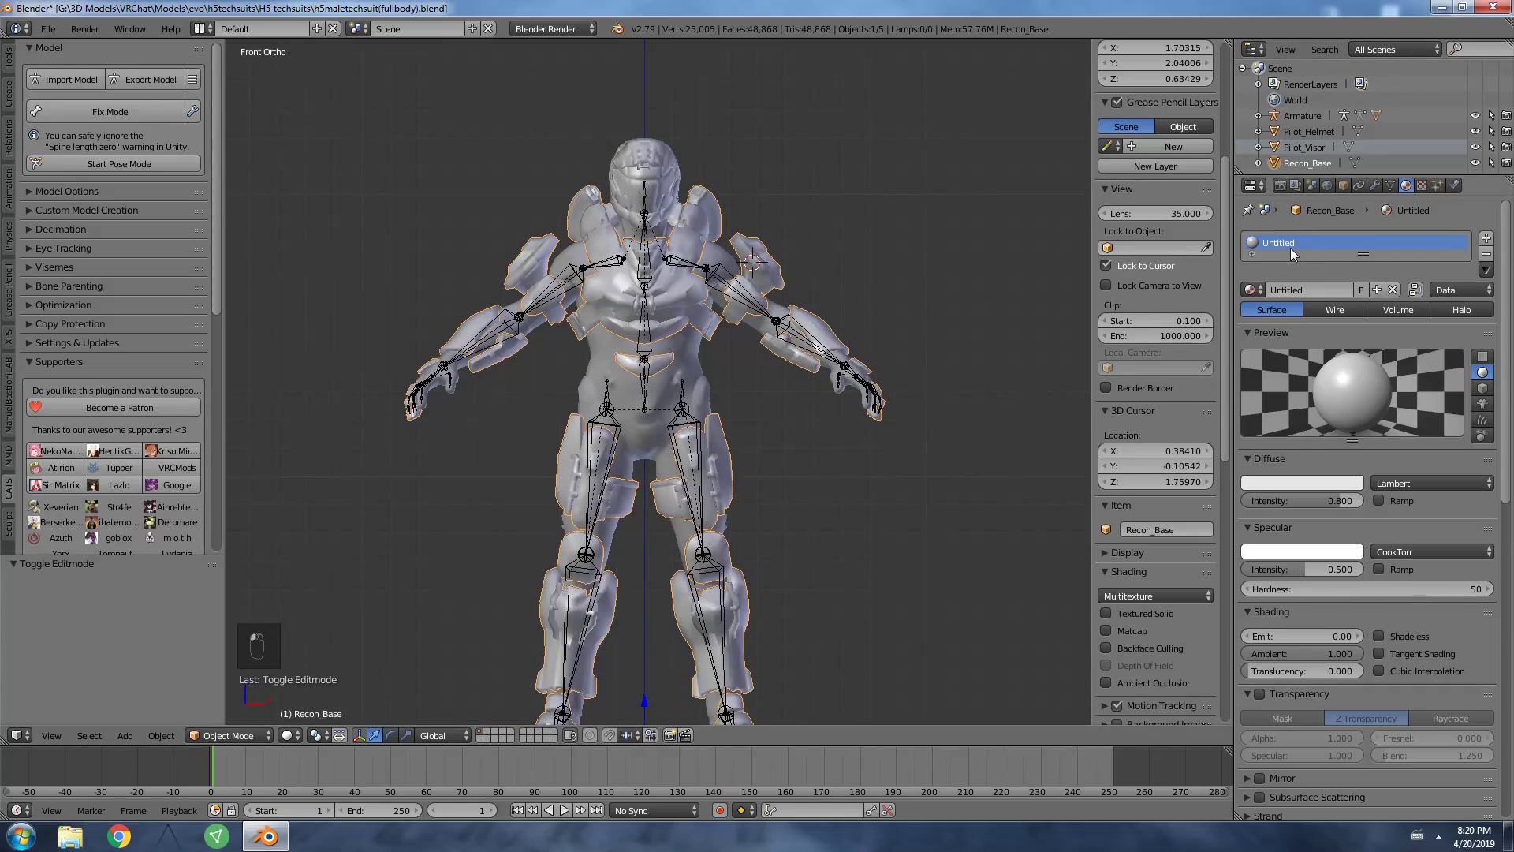
pyautogui.write('Recon')
pyautogui.press('Return')
# Rename the material of the Pilot_Visor object as Pilot.
pyautogui.click(1304, 147)
pyautogui.doubleClick(1351, 245)
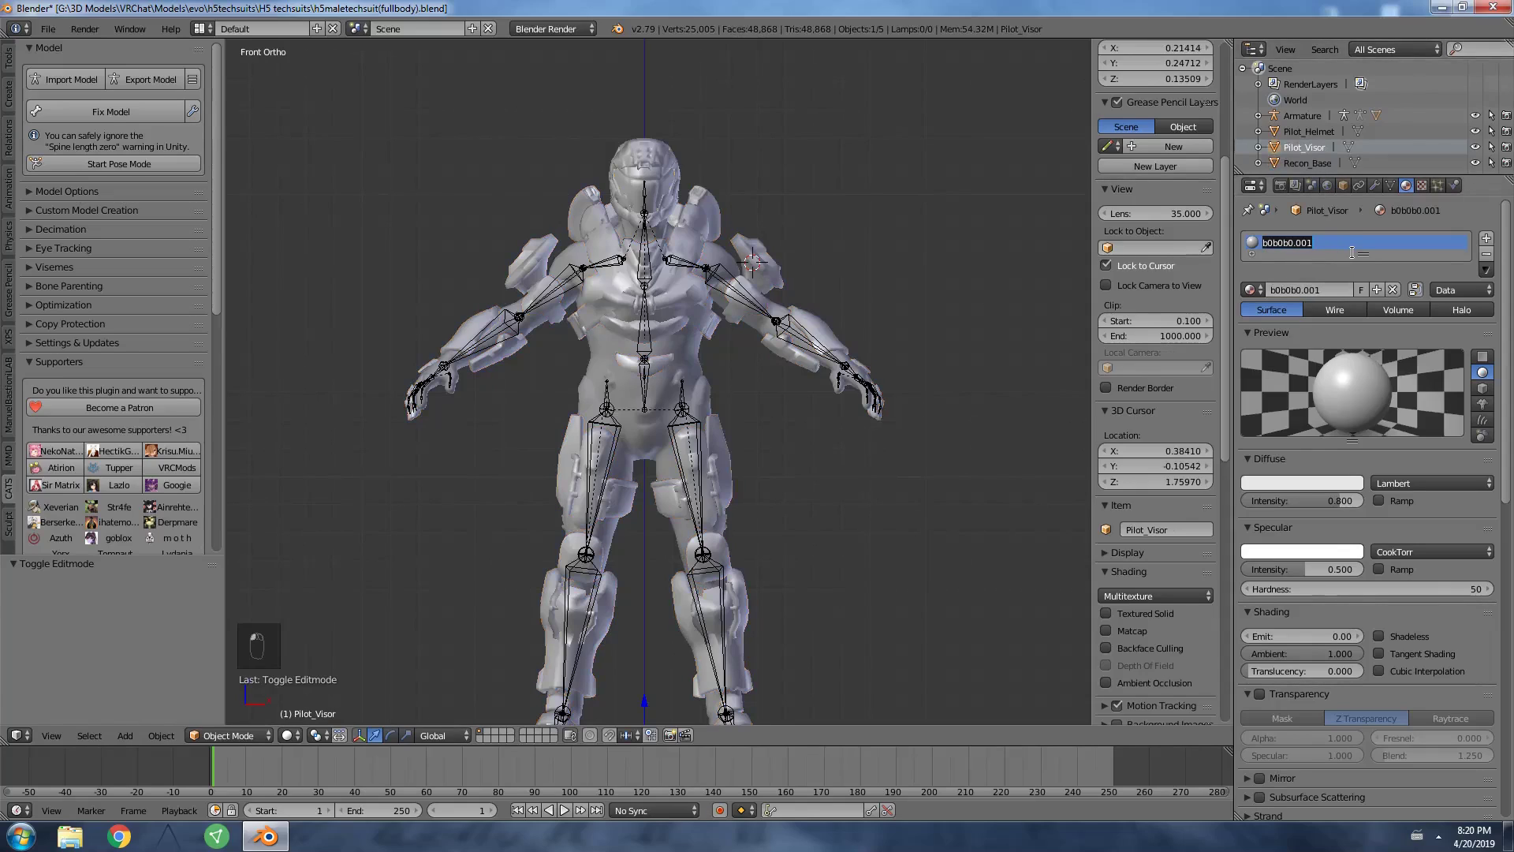
pyautogui.write('pl')
pyautogui.press('BackSpace')
pyautogui.press('BackSpace')
pyautogui.write('P')
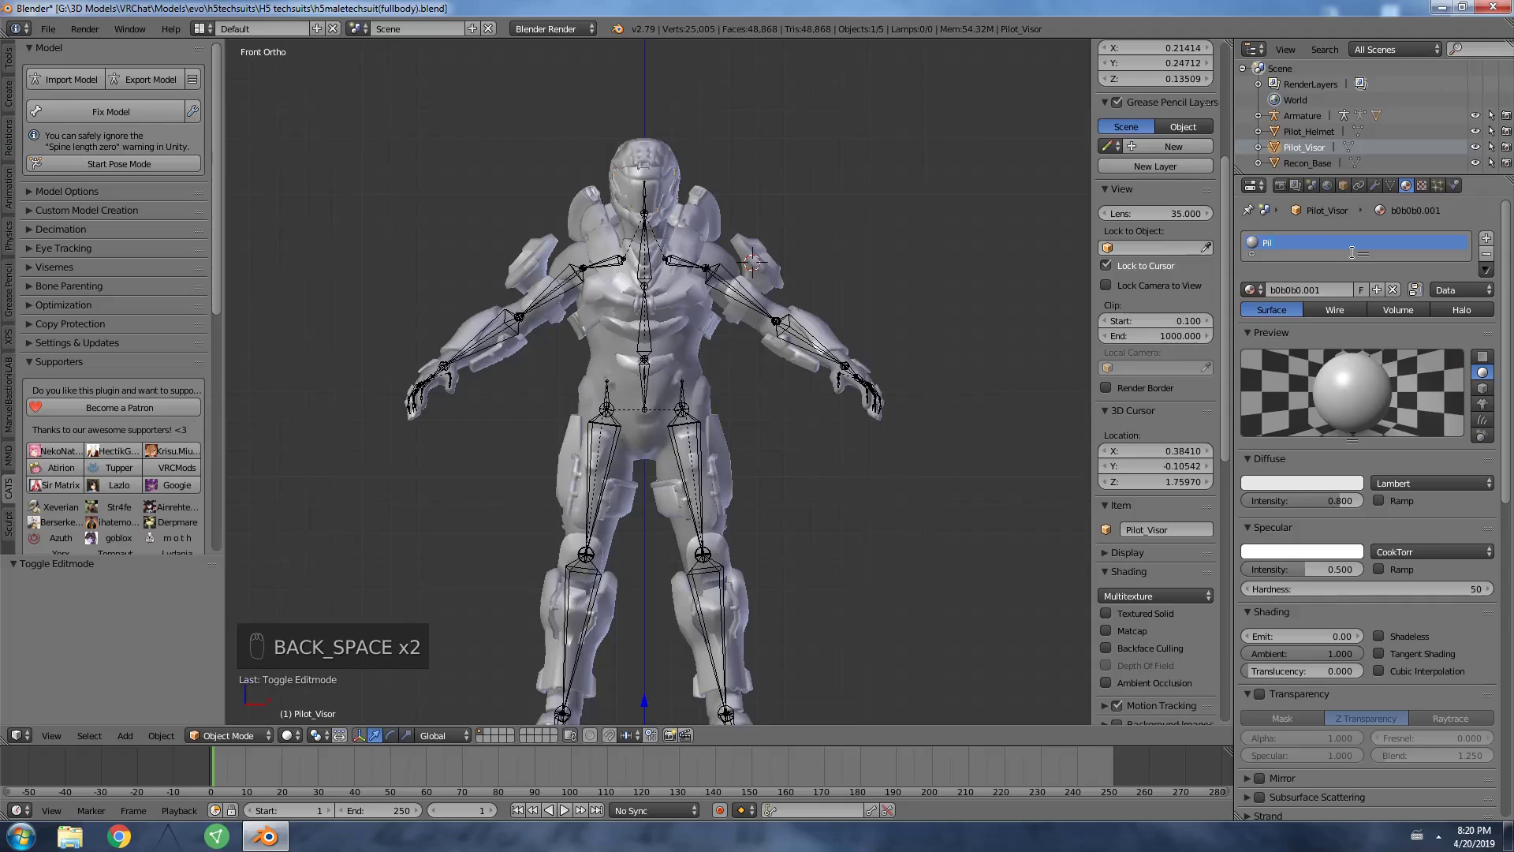
pyautogui.write('il')
pyautogui.press('Return')
# Rename the material of the helmet object as Pilot_Helmet.
pyautogui.click(1308, 131)
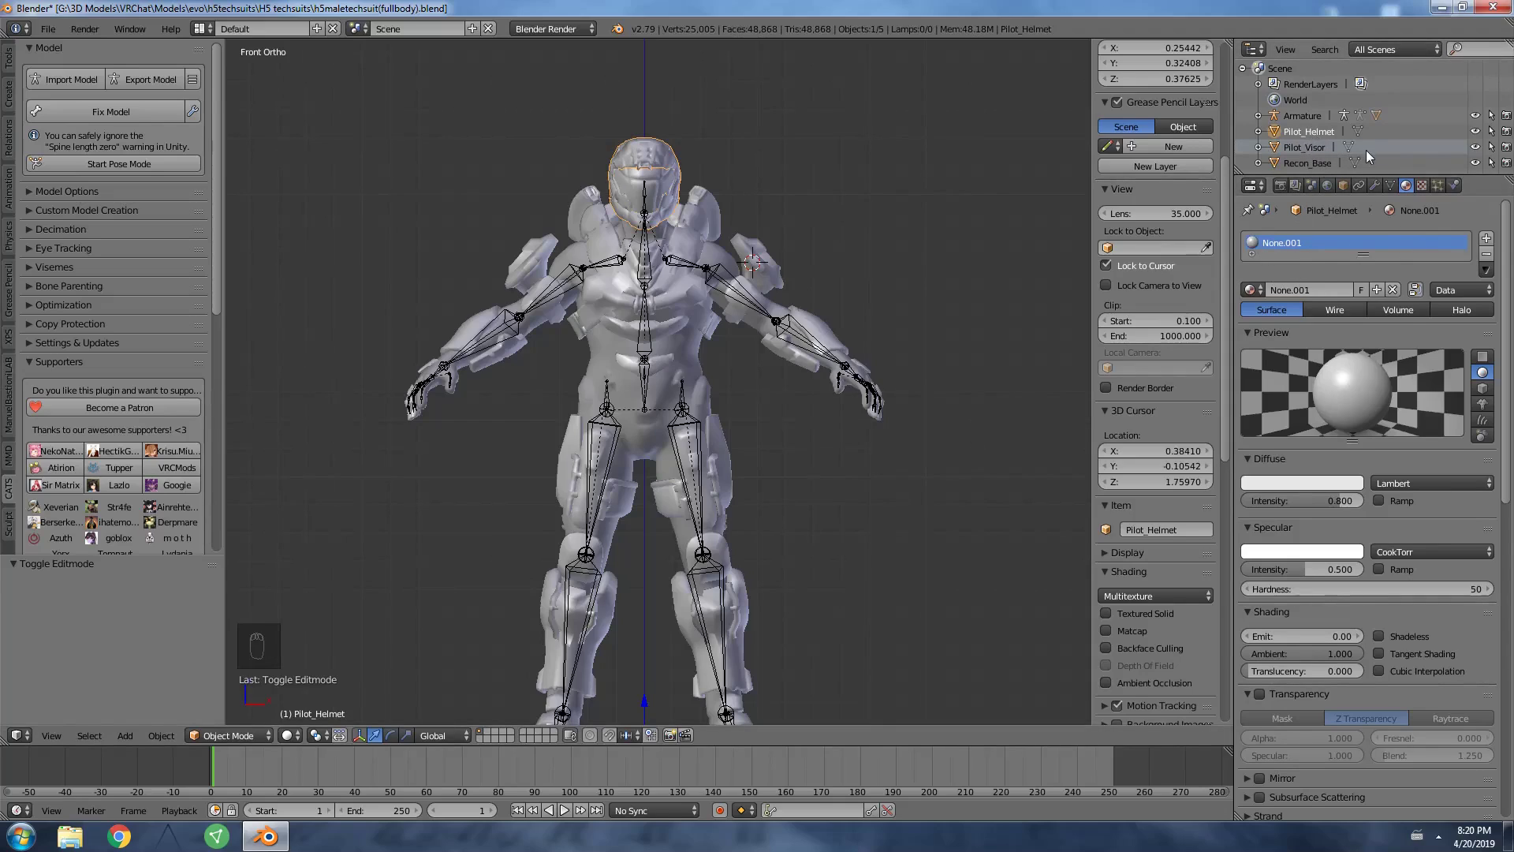
pyautogui.moveTo(930, 202)
pyautogui.mouseDown(button='middle')
pyautogui.moveTo(901, 222)
pyautogui.moveTo(963, 229)
pyautogui.moveTo(923, 229)
pyautogui.mouseUp(button='middle')
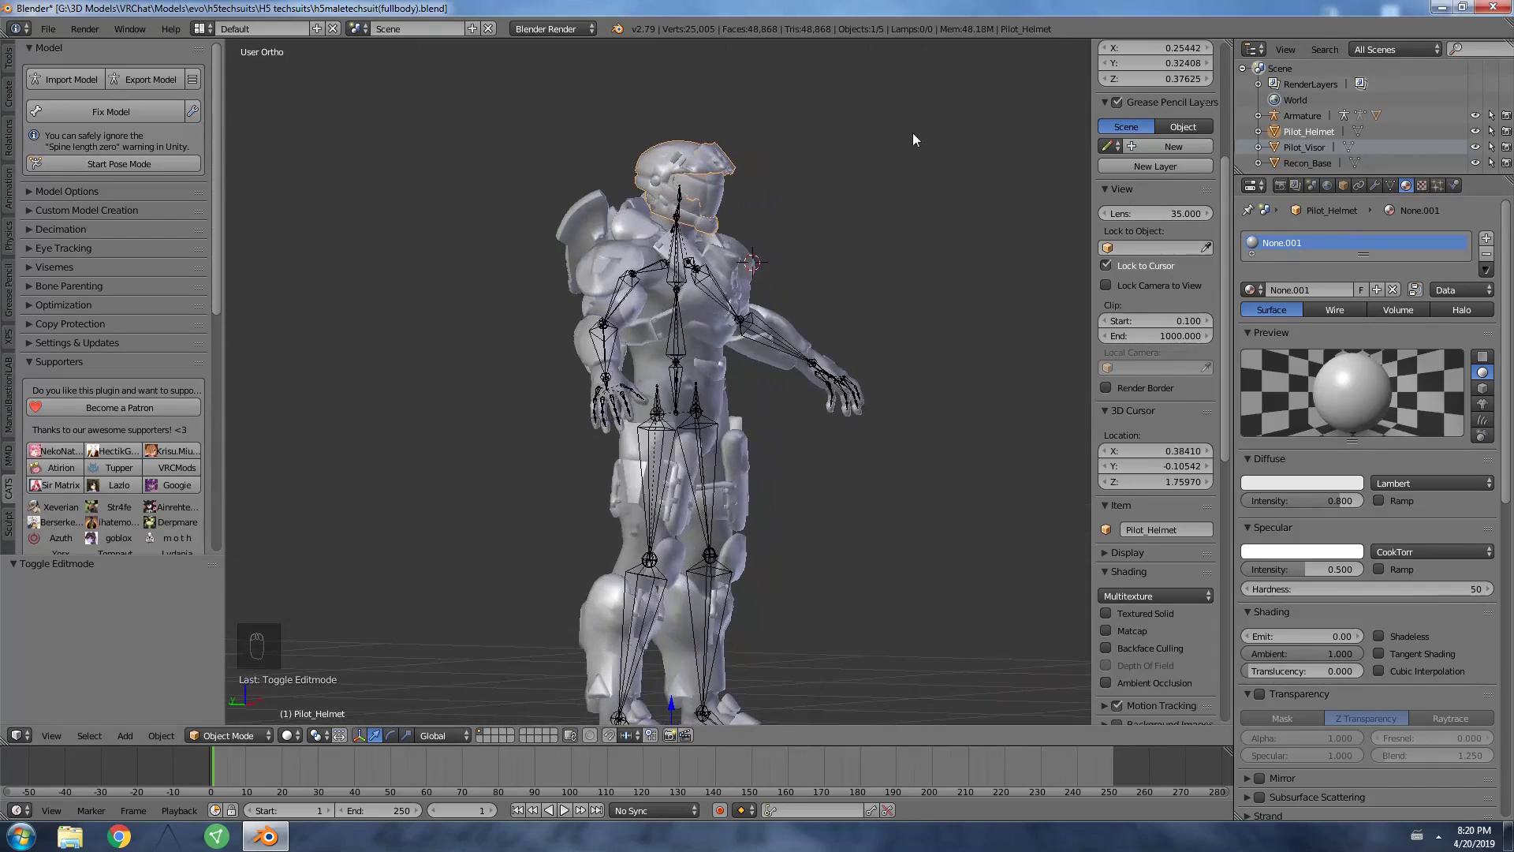
pyautogui.press('KP_1')
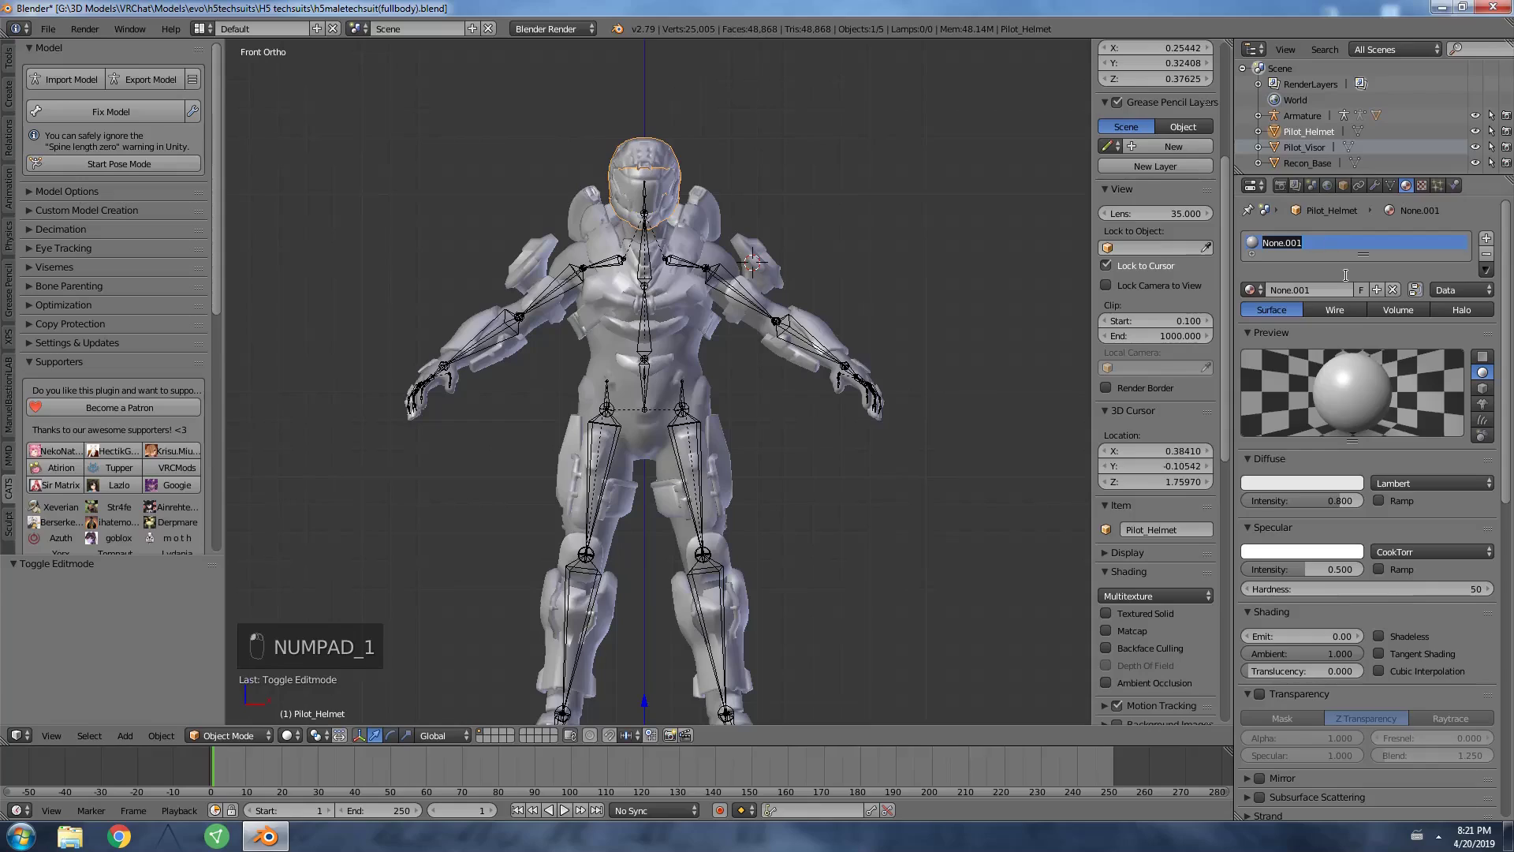
pyautogui.write('Pilot_Helmet')
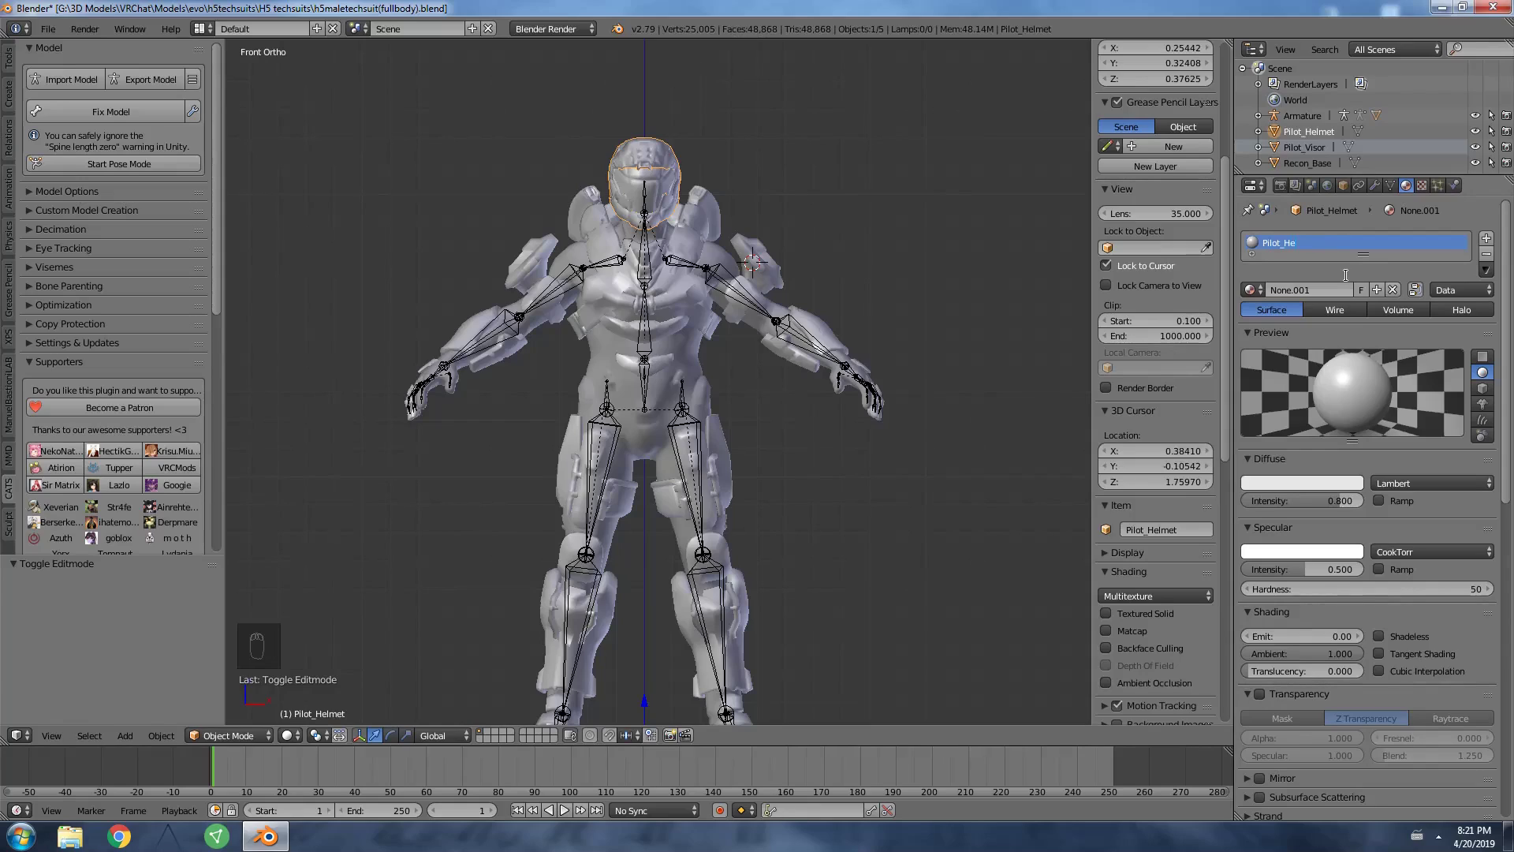
pyautogui.press('Return')
# Rename the material of the visor object as Pilot_Visor.
pyautogui.click(1303, 148)
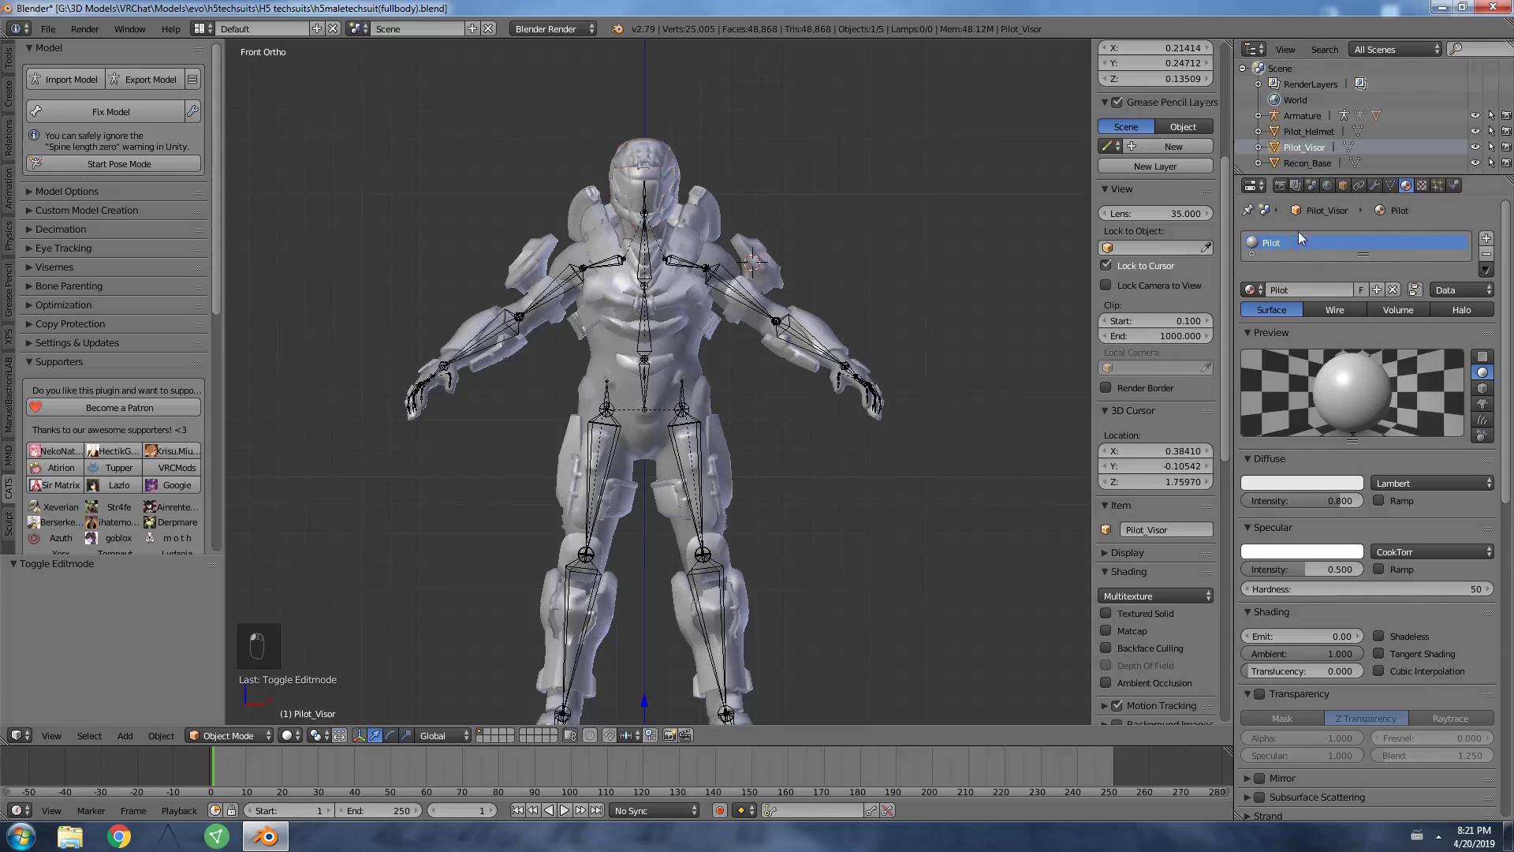
pyautogui.press('Escape')
pyautogui.write('r')
pyautogui.press('Return')
pyautogui.scroll(-1, 945, 230)
pyautogui.click(660, 279)
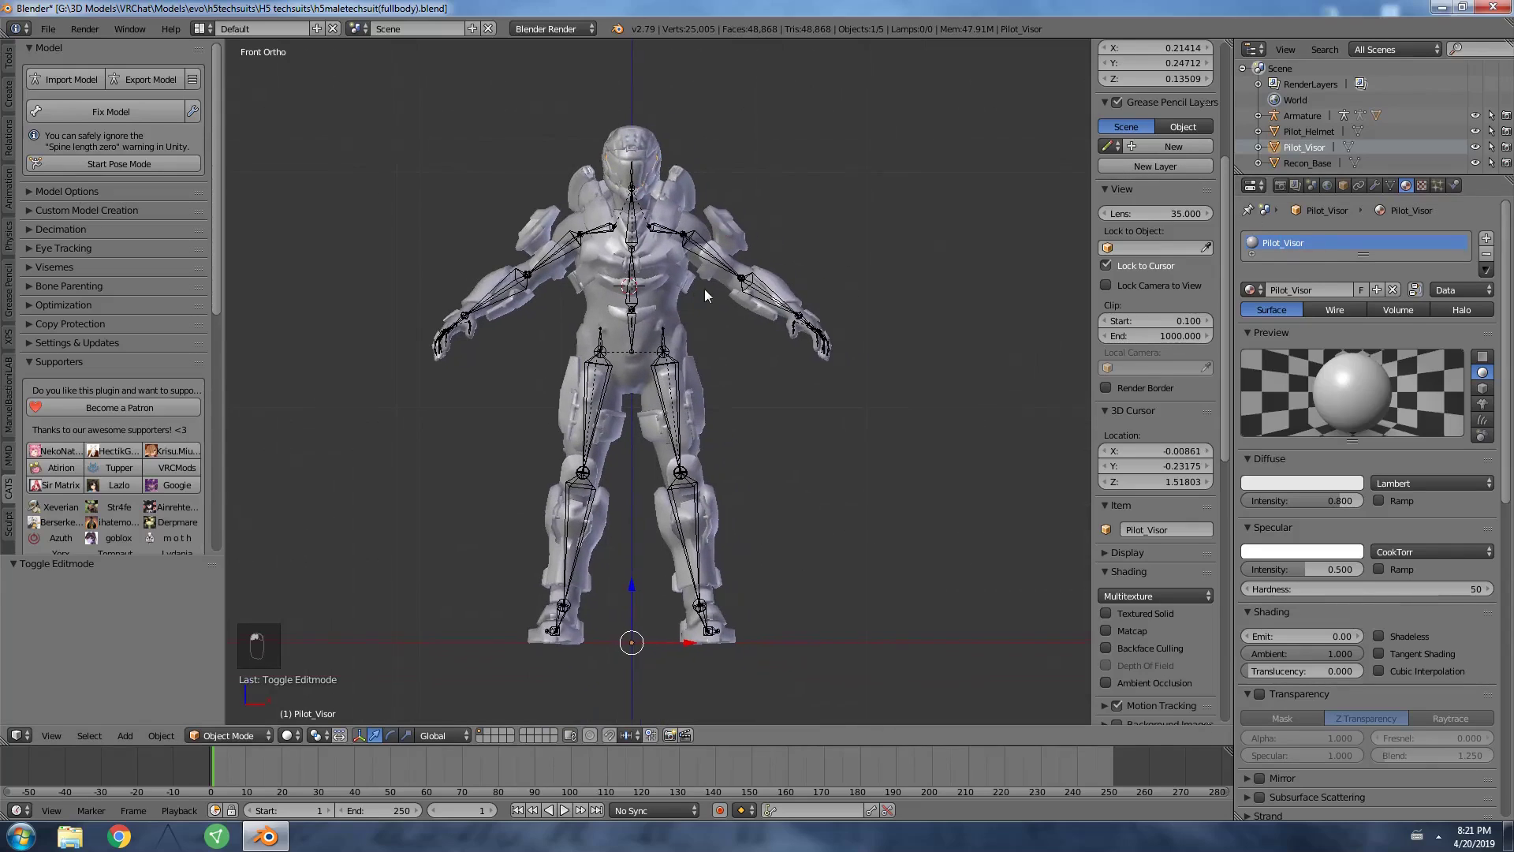
pyautogui.keyDown('shift'); pyautogui.moveTo(687, 262); pyautogui.dragTo(699, 276, button='middle'); pyautogui.keyUp('shift')
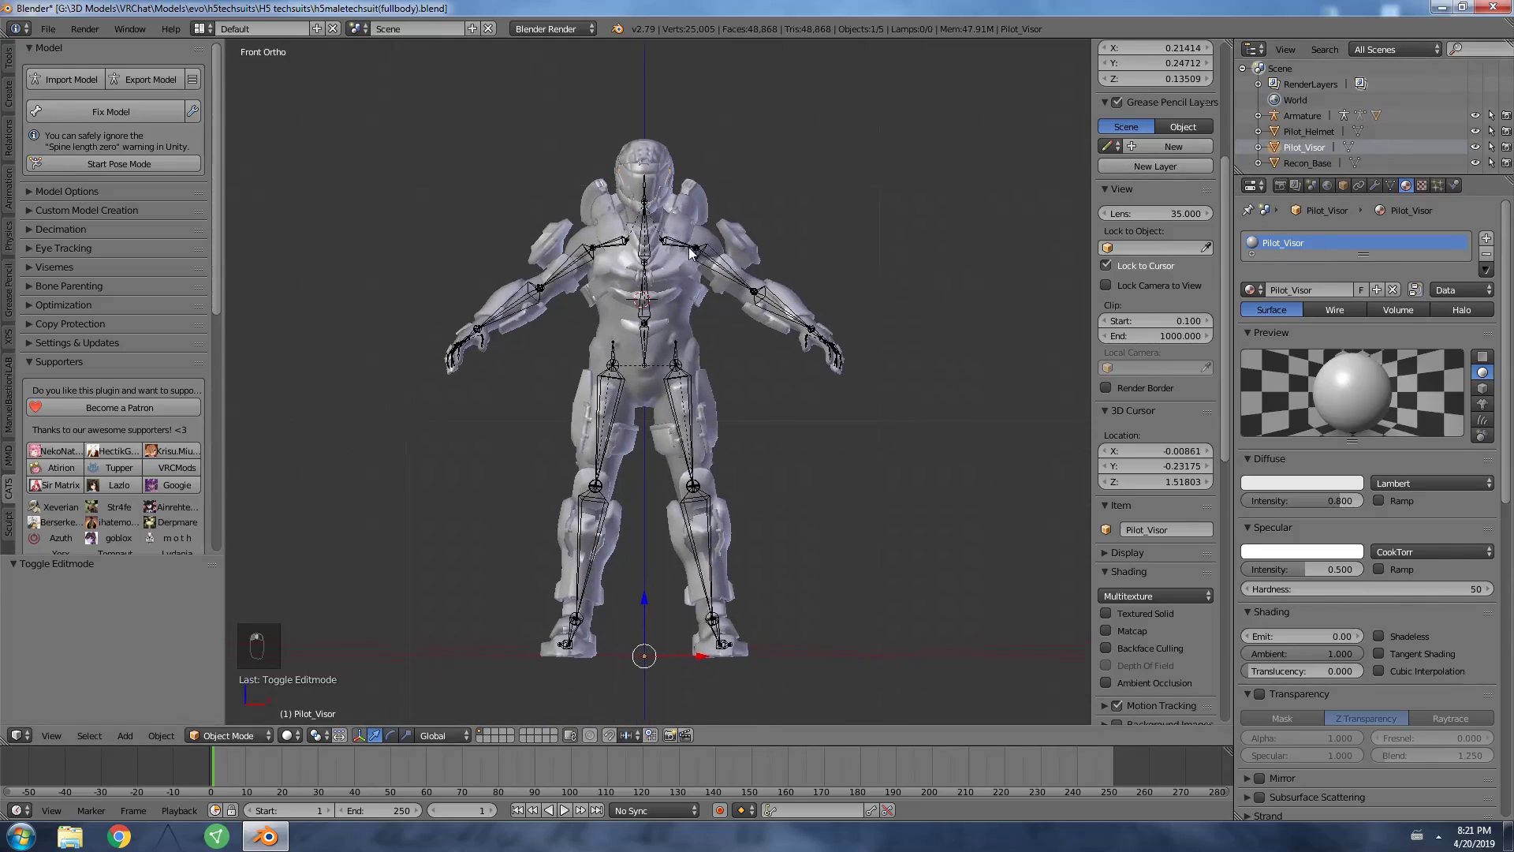
pyautogui.click(589, 230)
pyautogui.scroll(2, 699, 272)
# Save the project as a new file named ReconPilot.blend in the H5 techsuits folder.
pyautogui.click(48, 30)
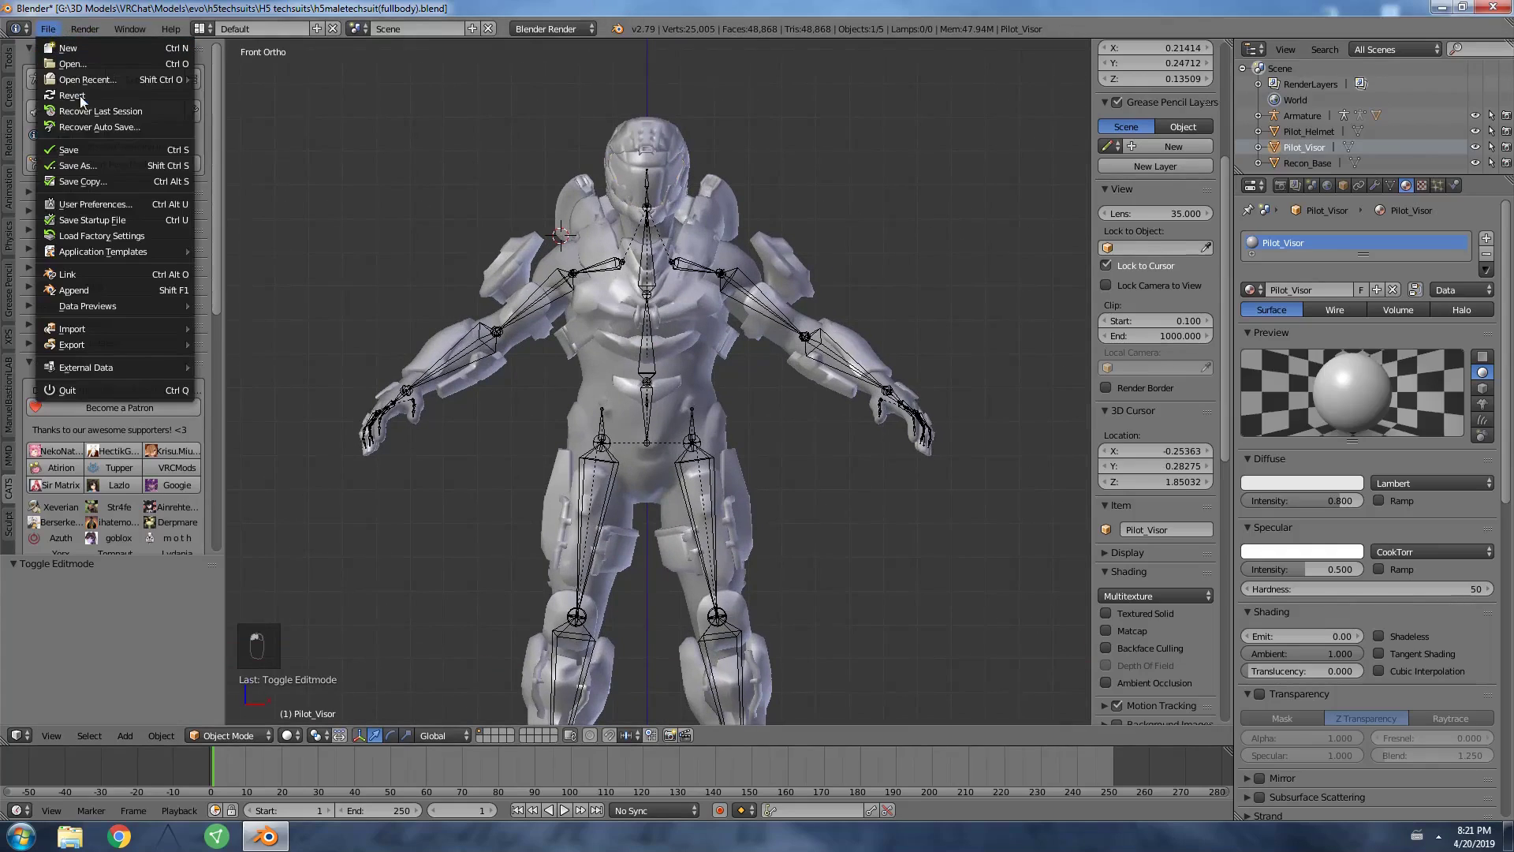
pyautogui.click(102, 164)
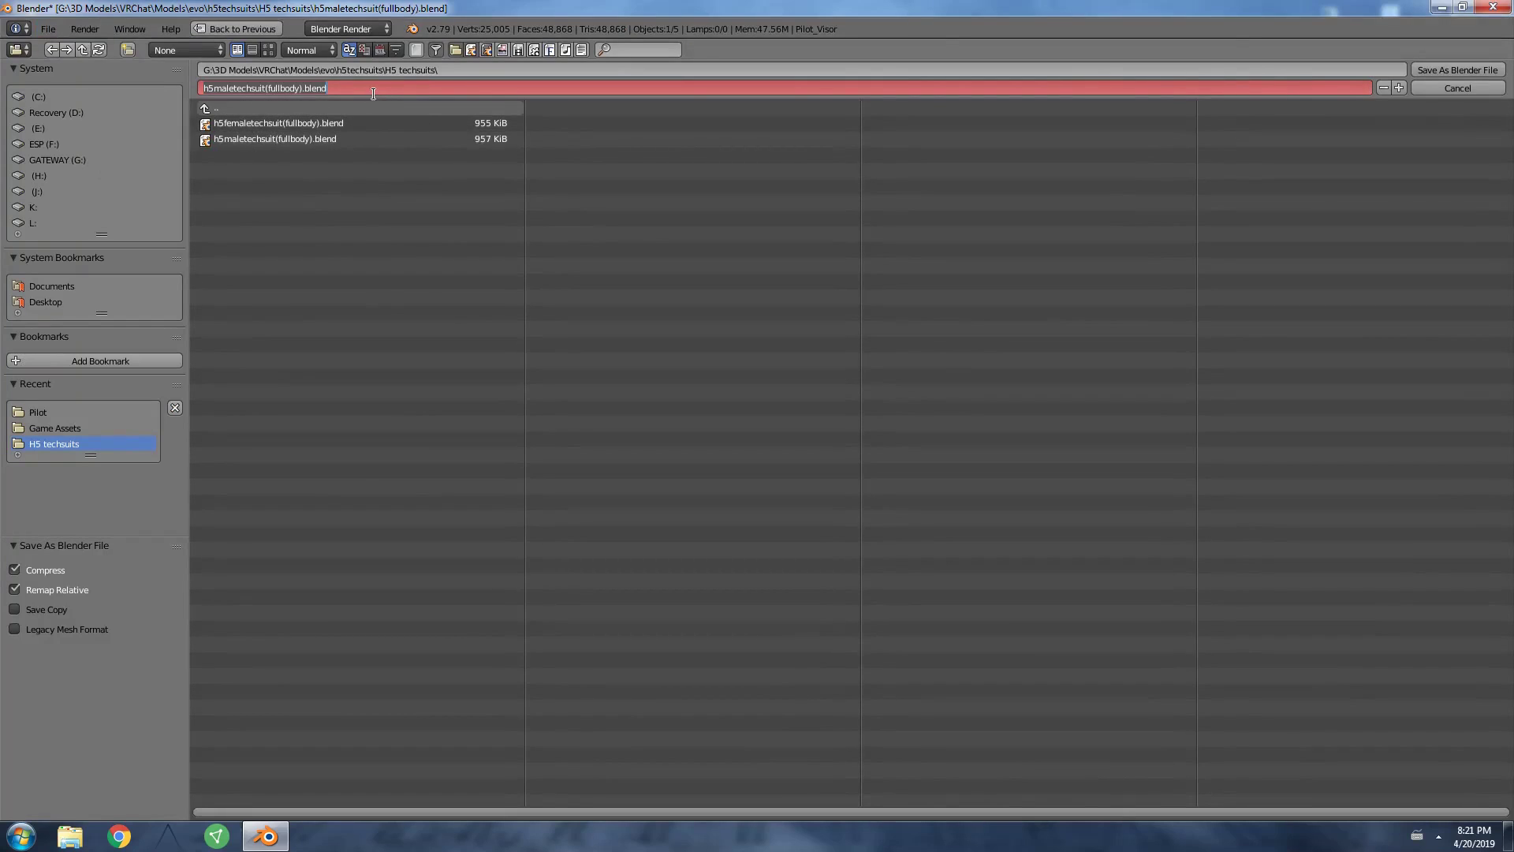
pyautogui.press('BackSpace')
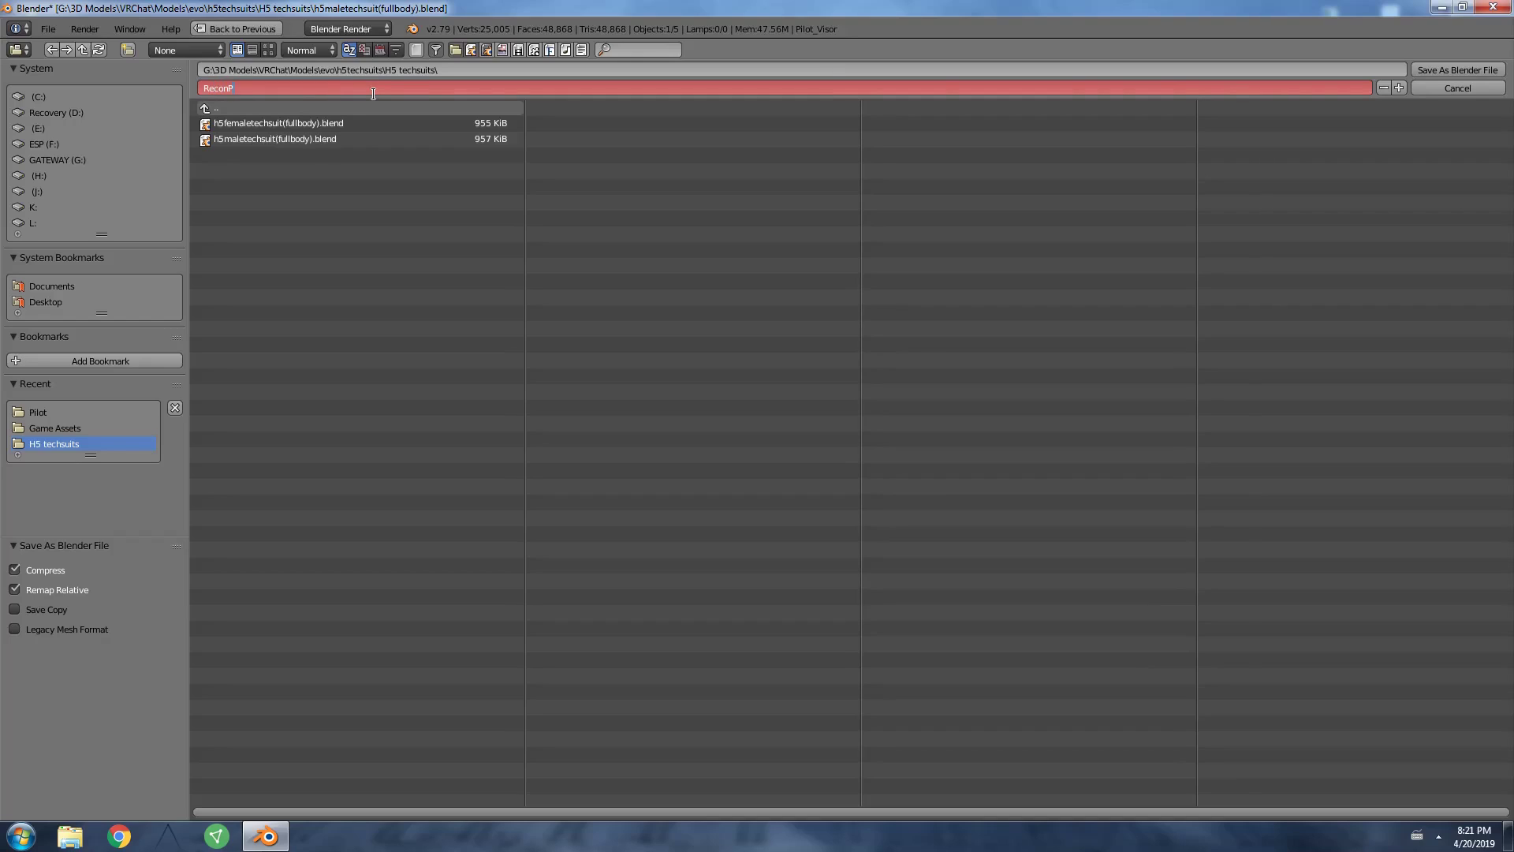
pyautogui.press('Return')
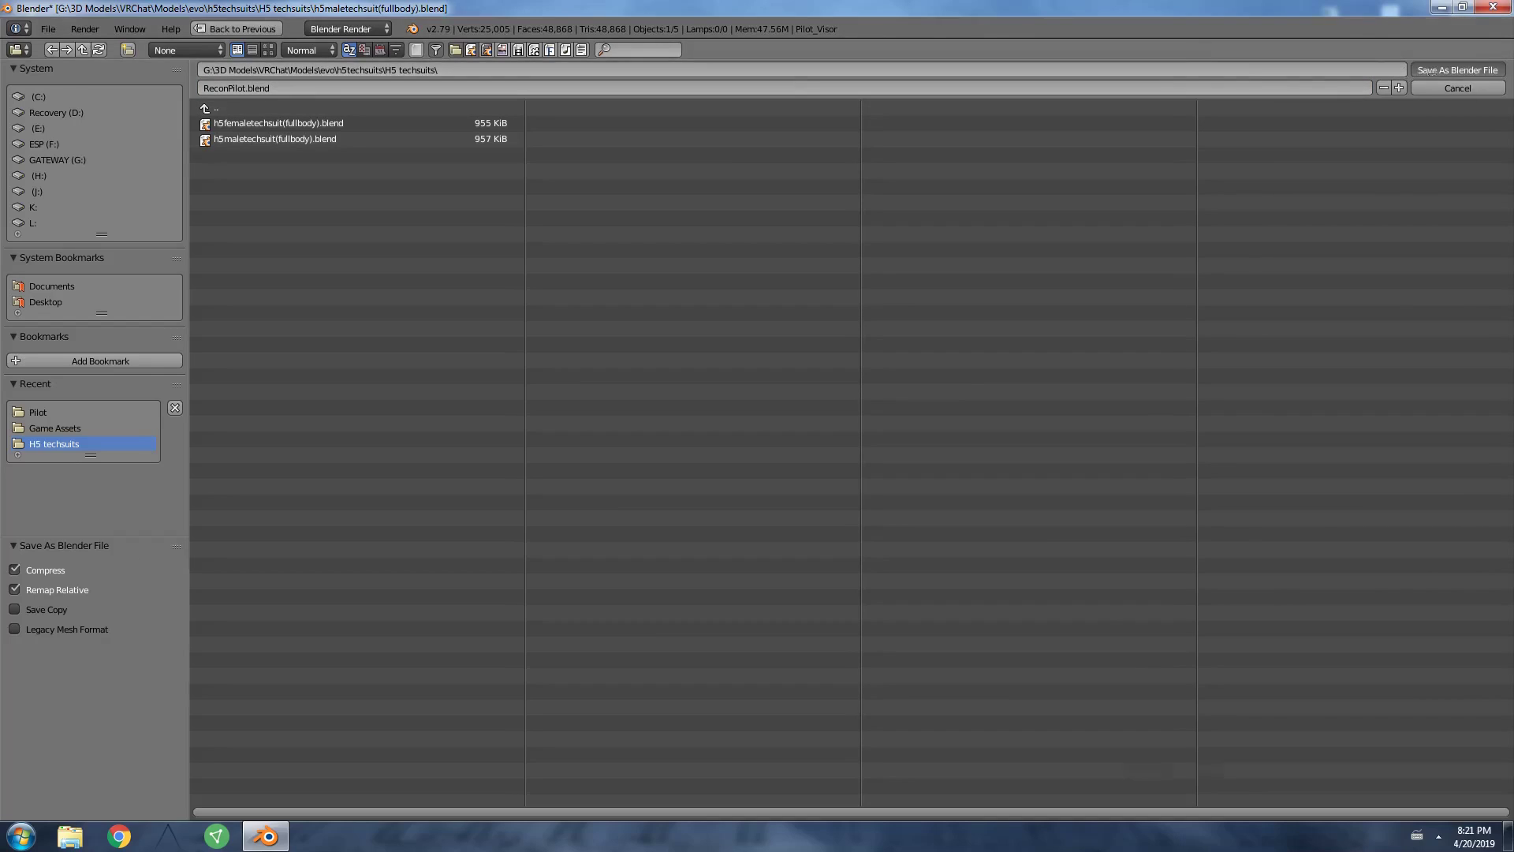
pyautogui.click(1417, 69)
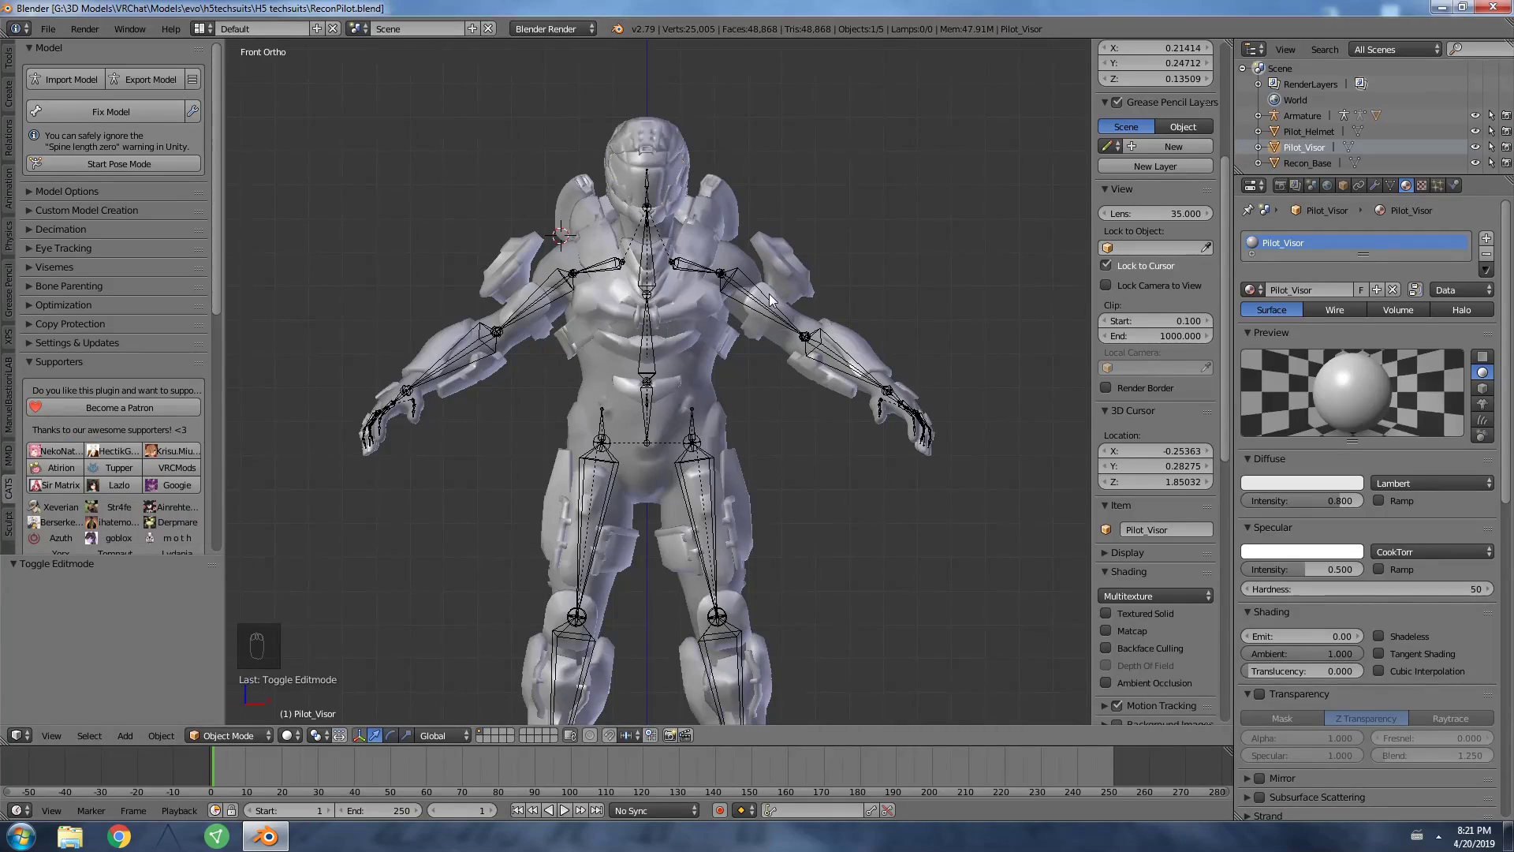
# Examine how the Armature and the unweighted Pilot_Helmet sit on the figure, selecting each in turn.
pyautogui.hotkey('shift', 'c')
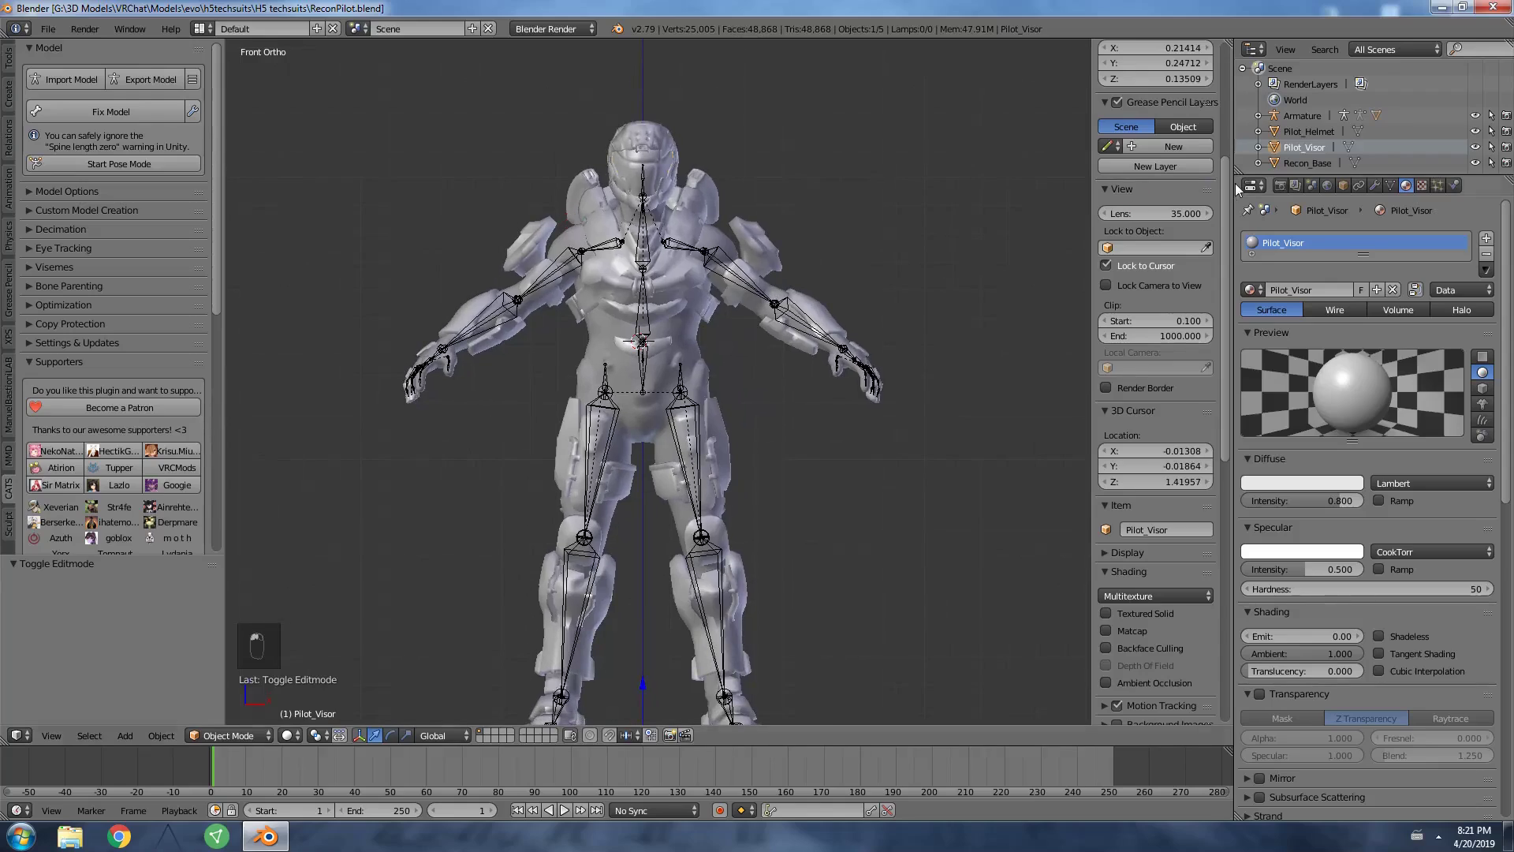
pyautogui.click(1306, 132)
pyautogui.keyDown('shift'); pyautogui.scroll(3, 907, 215); pyautogui.keyUp('shift')
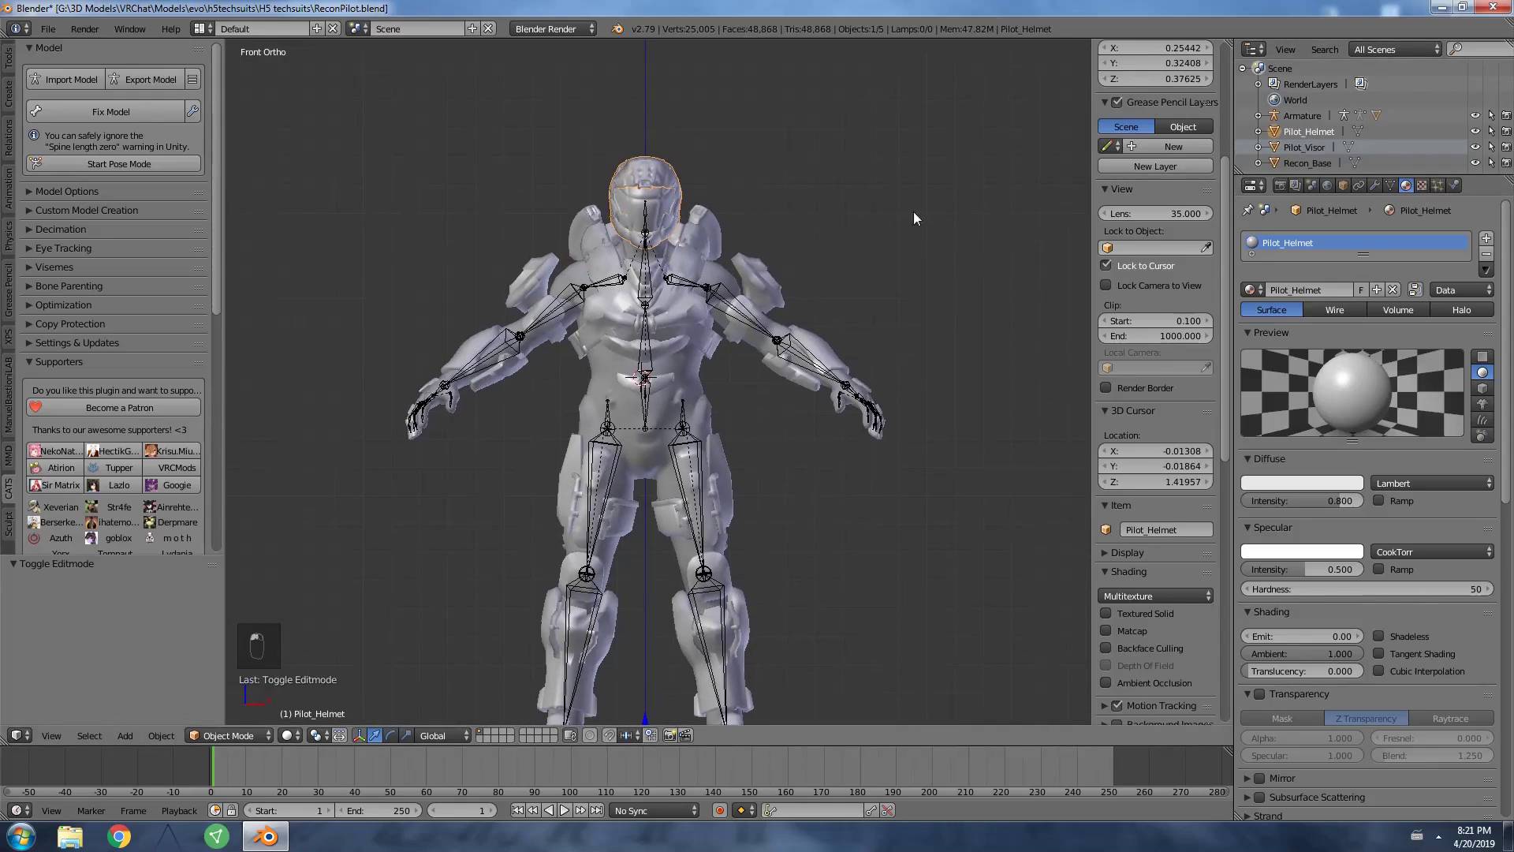
pyautogui.click(1277, 117)
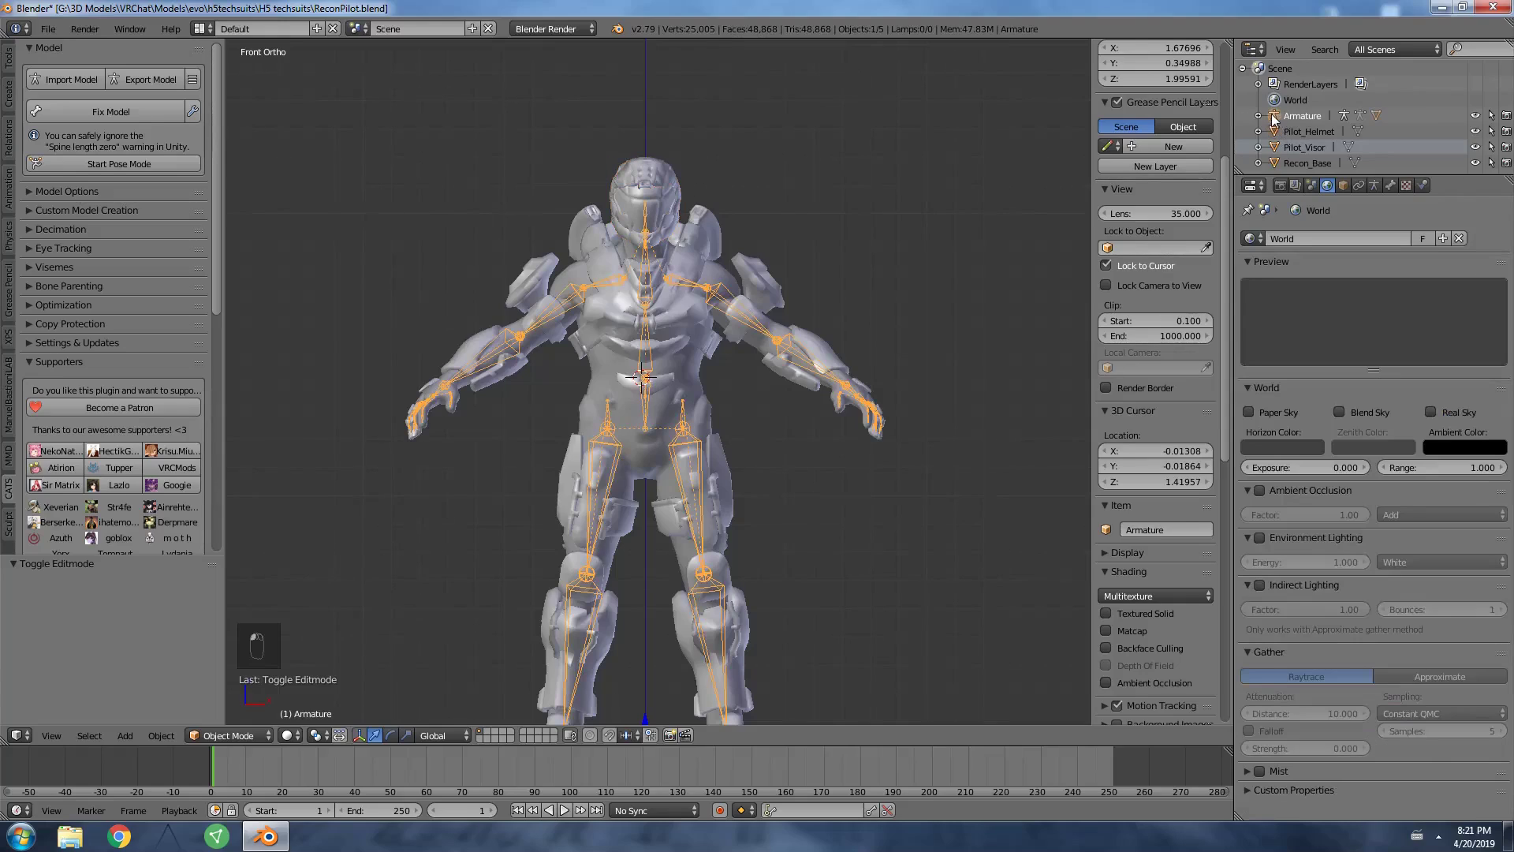
pyautogui.keyDown('shift'); pyautogui.moveTo(568, 302); pyautogui.dragTo(573, 225, button='middle'); pyautogui.keyUp('shift')
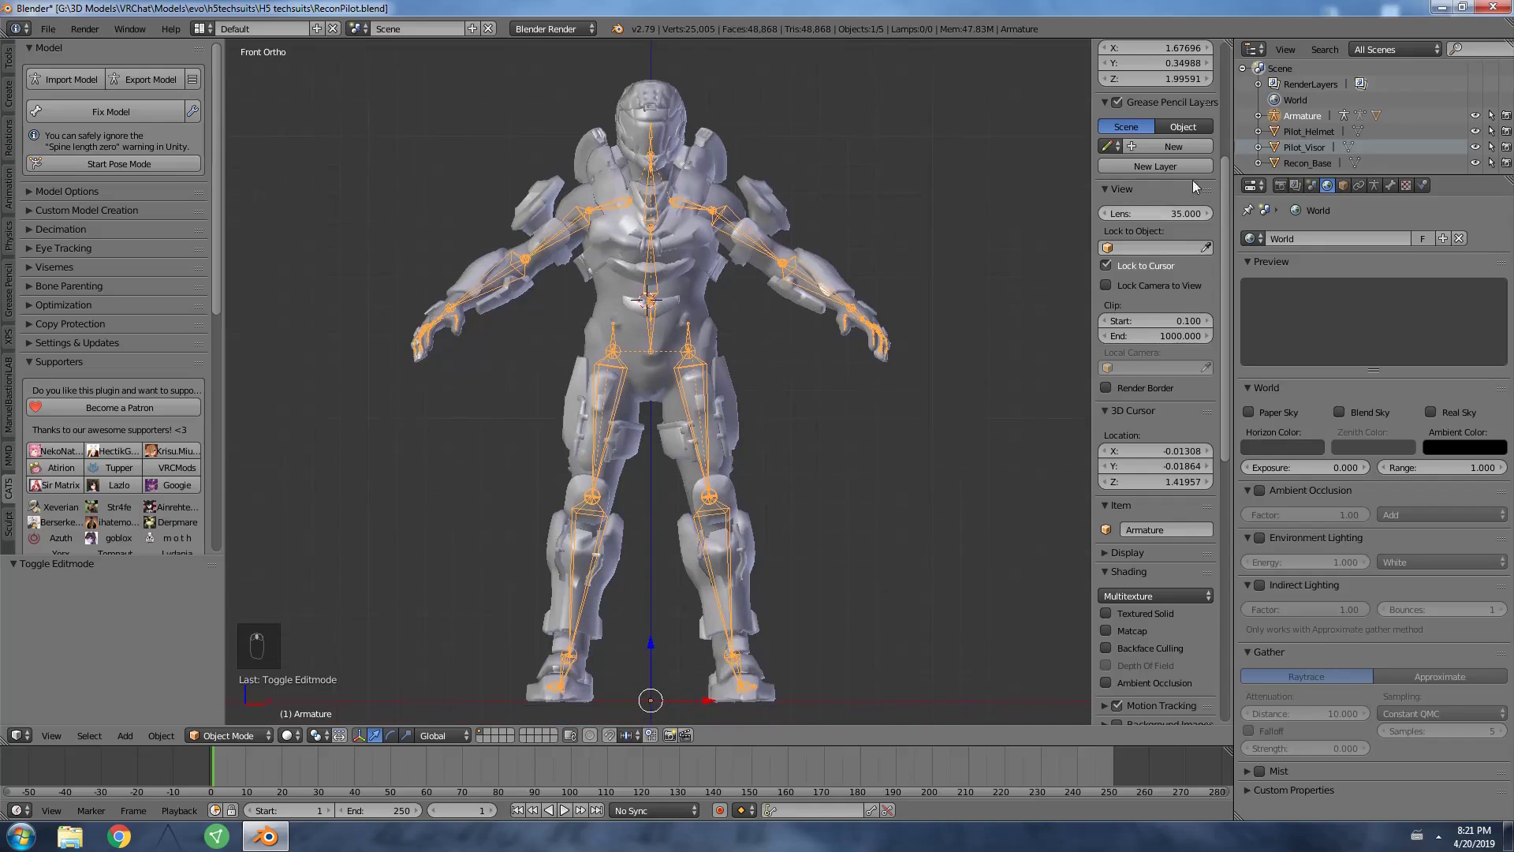
pyautogui.click(1279, 132)
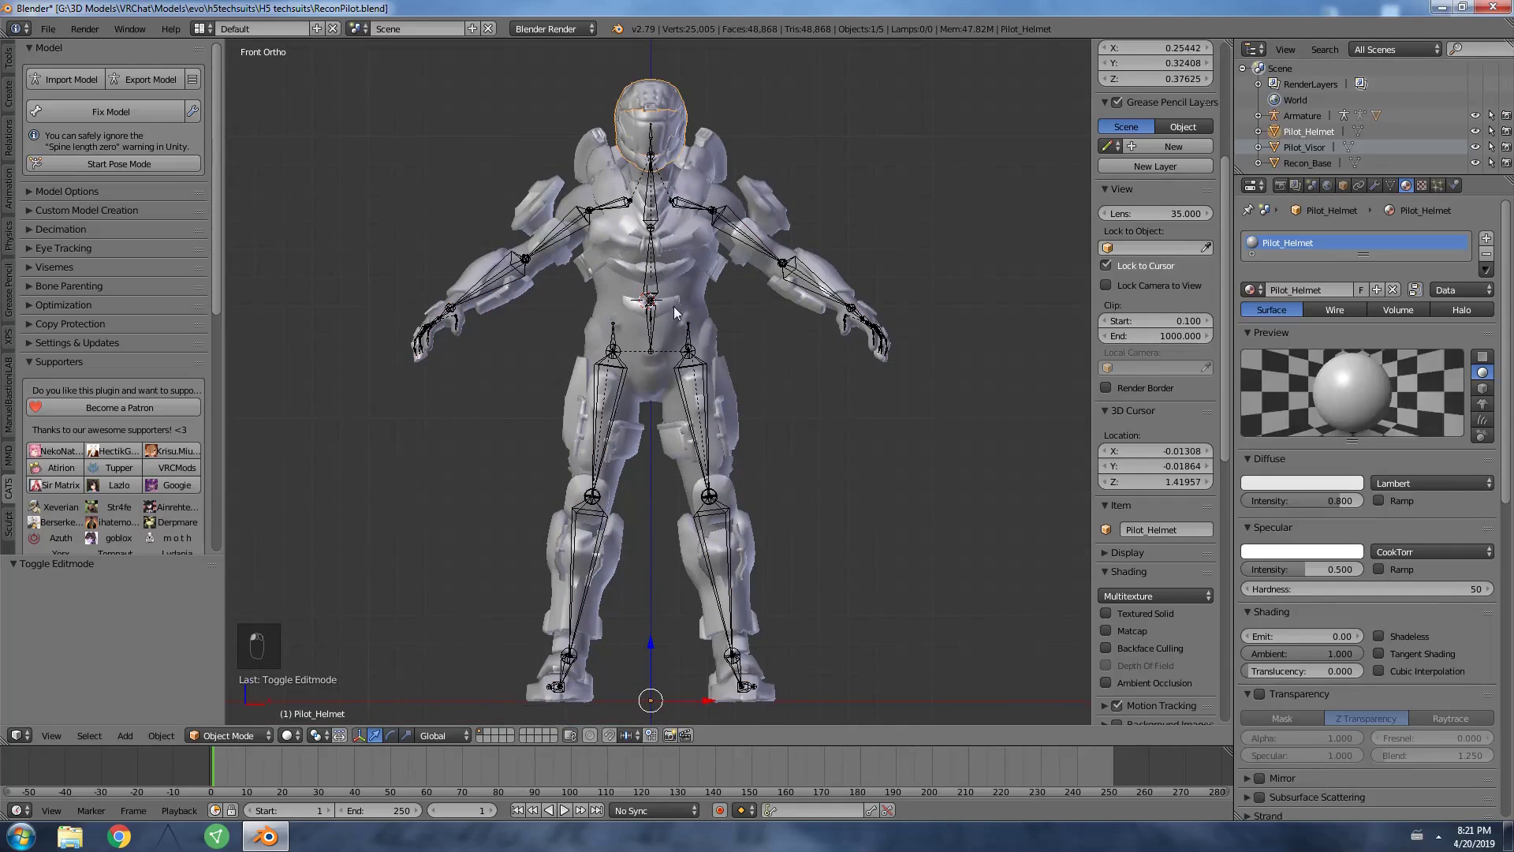
pyautogui.keyDown('shift'); pyautogui.moveTo(662, 196); pyautogui.dragTo(746, 300, button='middle'); pyautogui.keyUp('shift')
pyautogui.click(638, 198)
pyautogui.scroll(3, 637, 198)
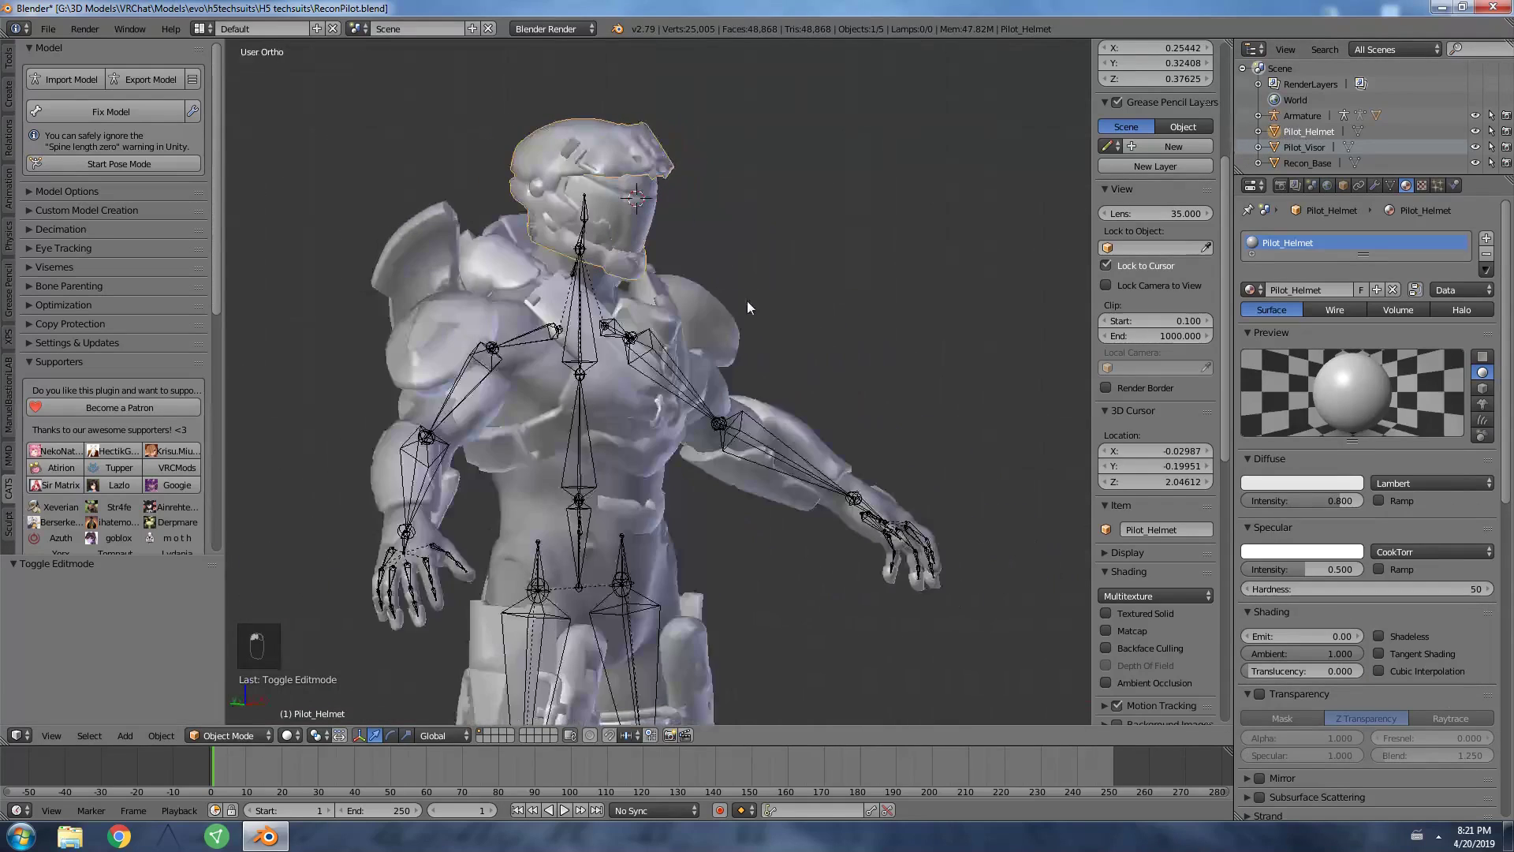
pyautogui.press('KP_1')
pyautogui.keyDown('shift'); pyautogui.scroll(-2, 681, 456); pyautogui.keyUp('shift')
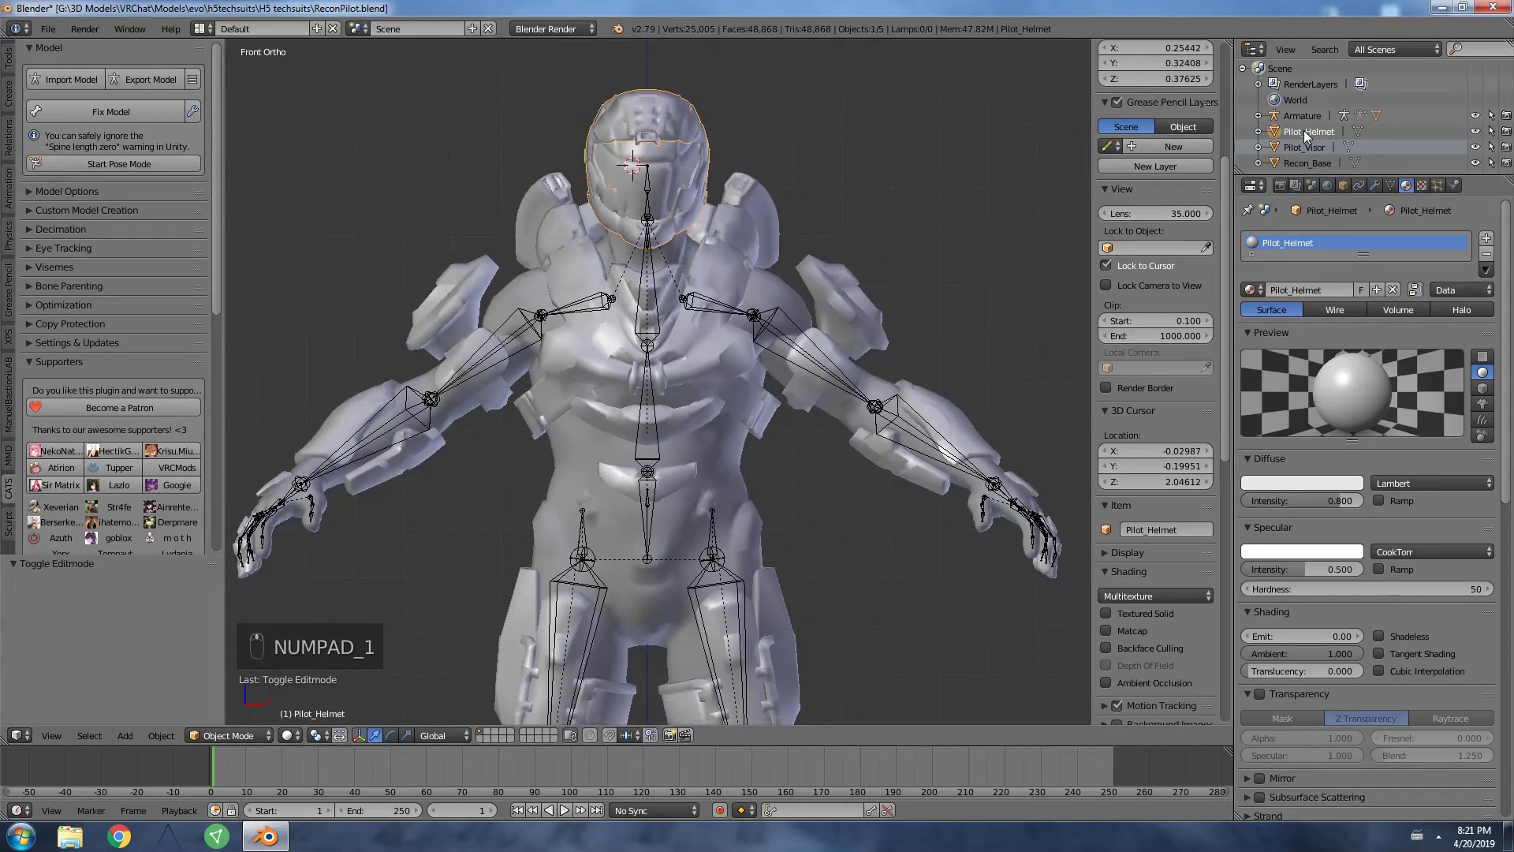
# Switch Pilot_Helmet to Edit Mode with its whole mesh selected.
pyautogui.press('Tab')
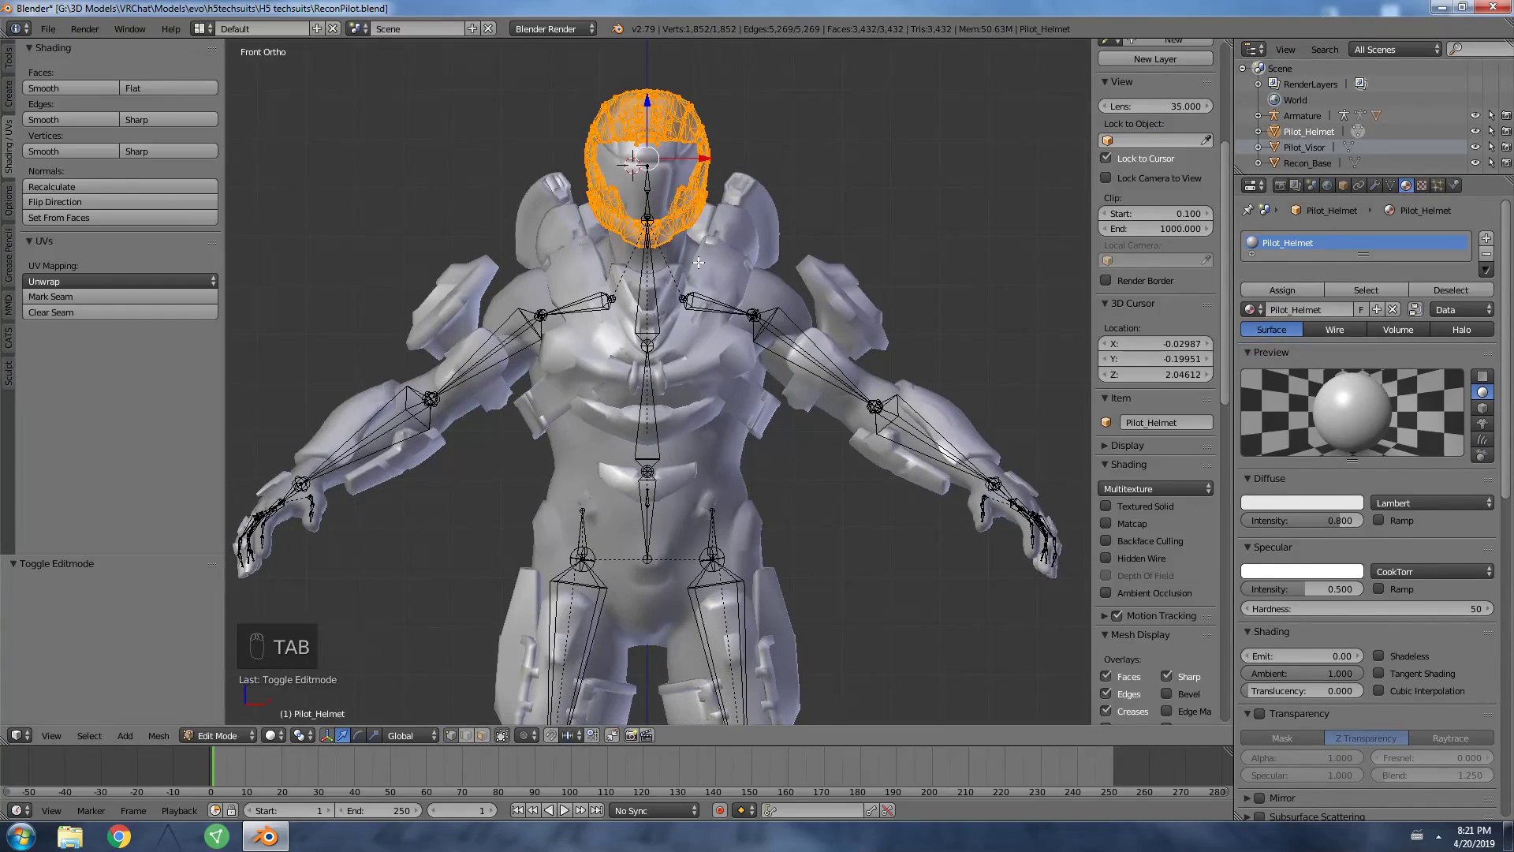
pyautogui.click(220, 736)
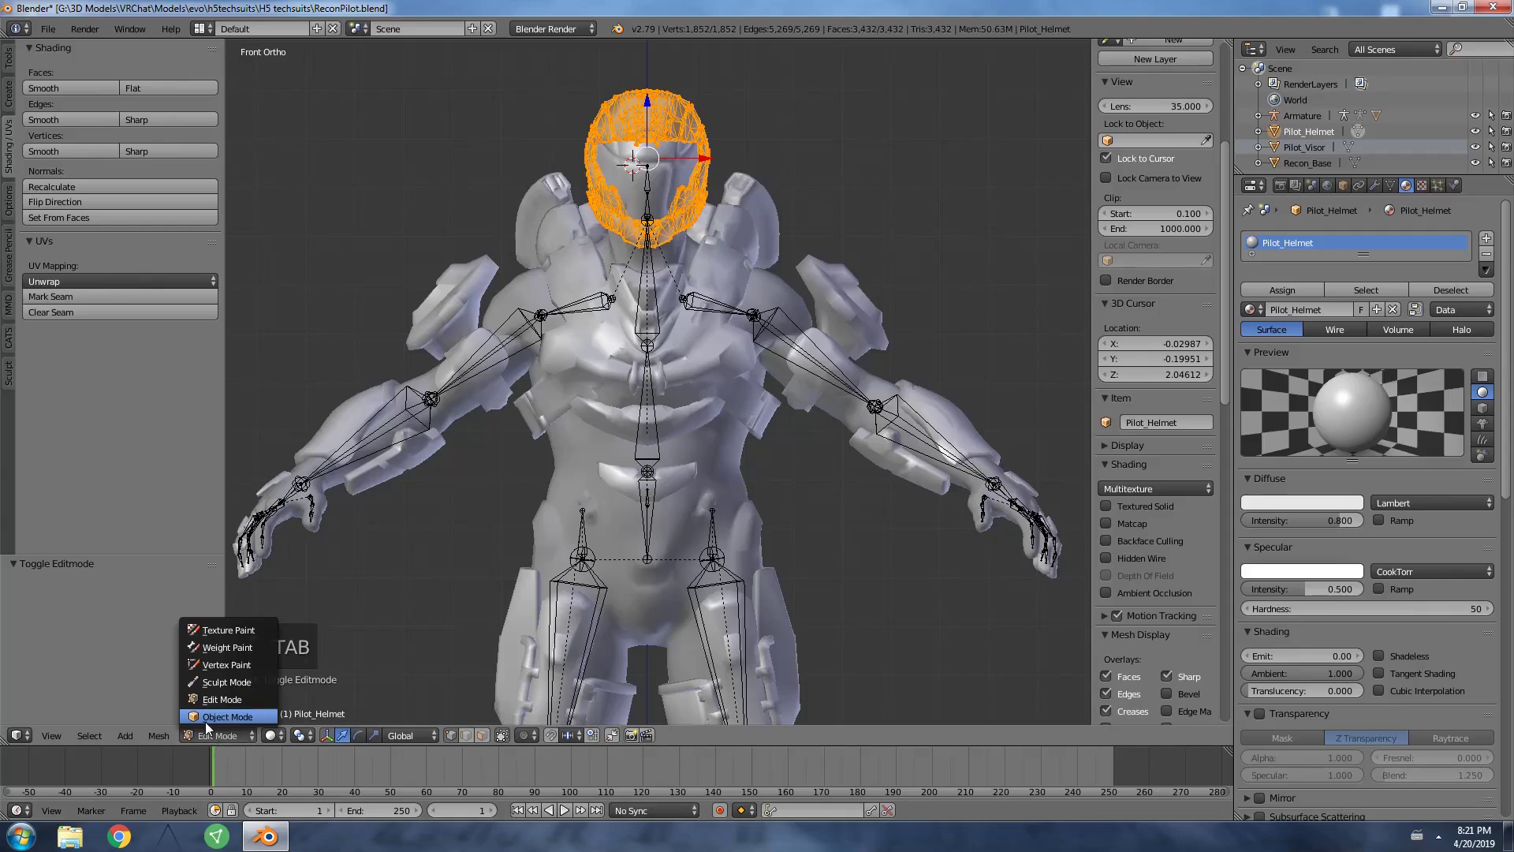
pyautogui.keyDown('shift'); pyautogui.moveTo(631, 142); pyautogui.dragTo(665, 248, button='middle'); pyautogui.keyUp('shift')
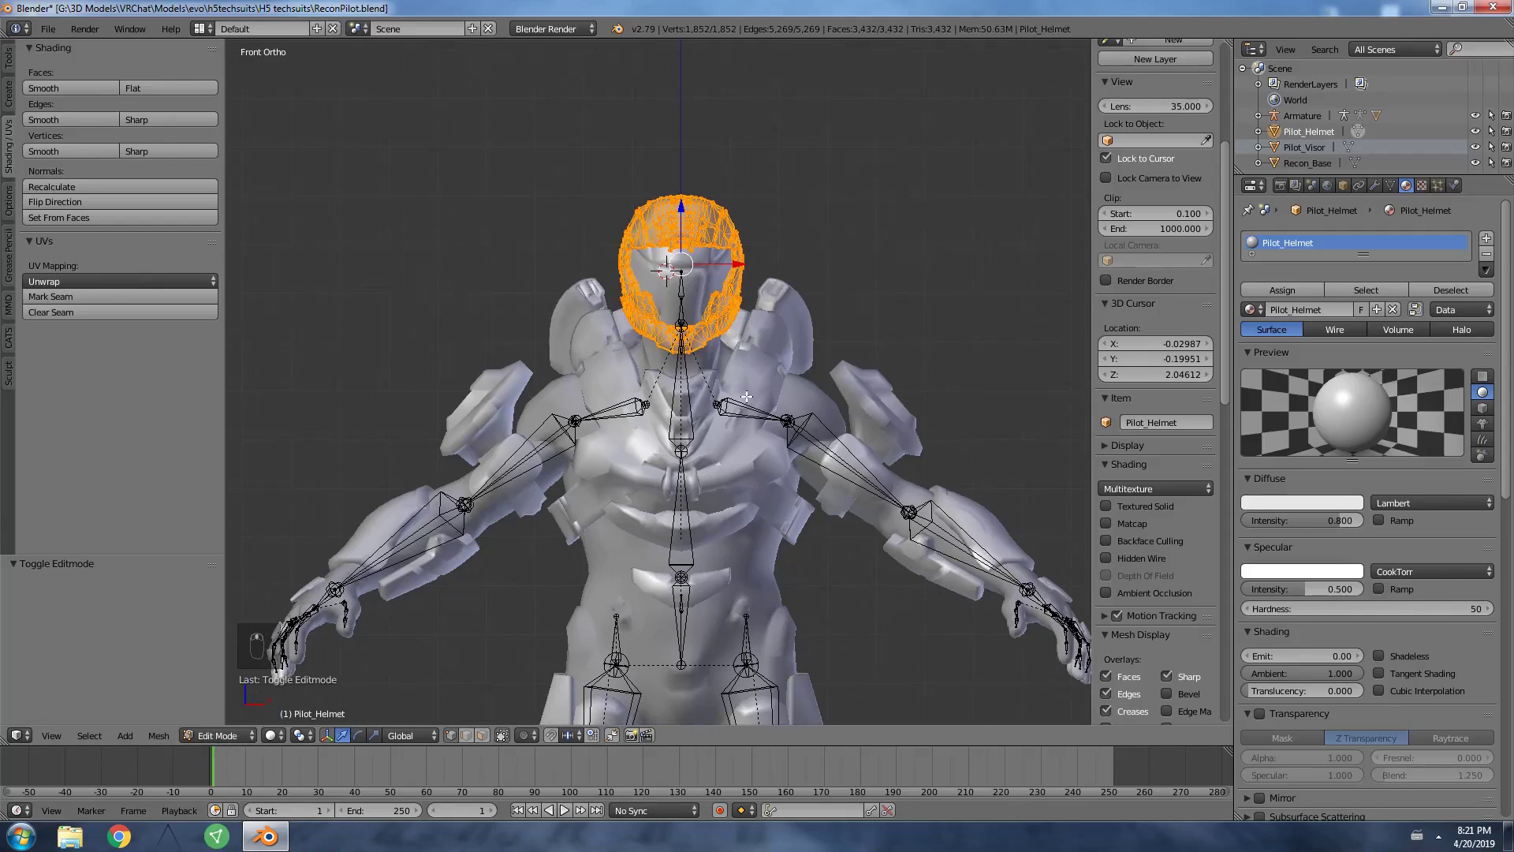
pyautogui.click(662, 228)
pyautogui.scroll(3, 675, 254)
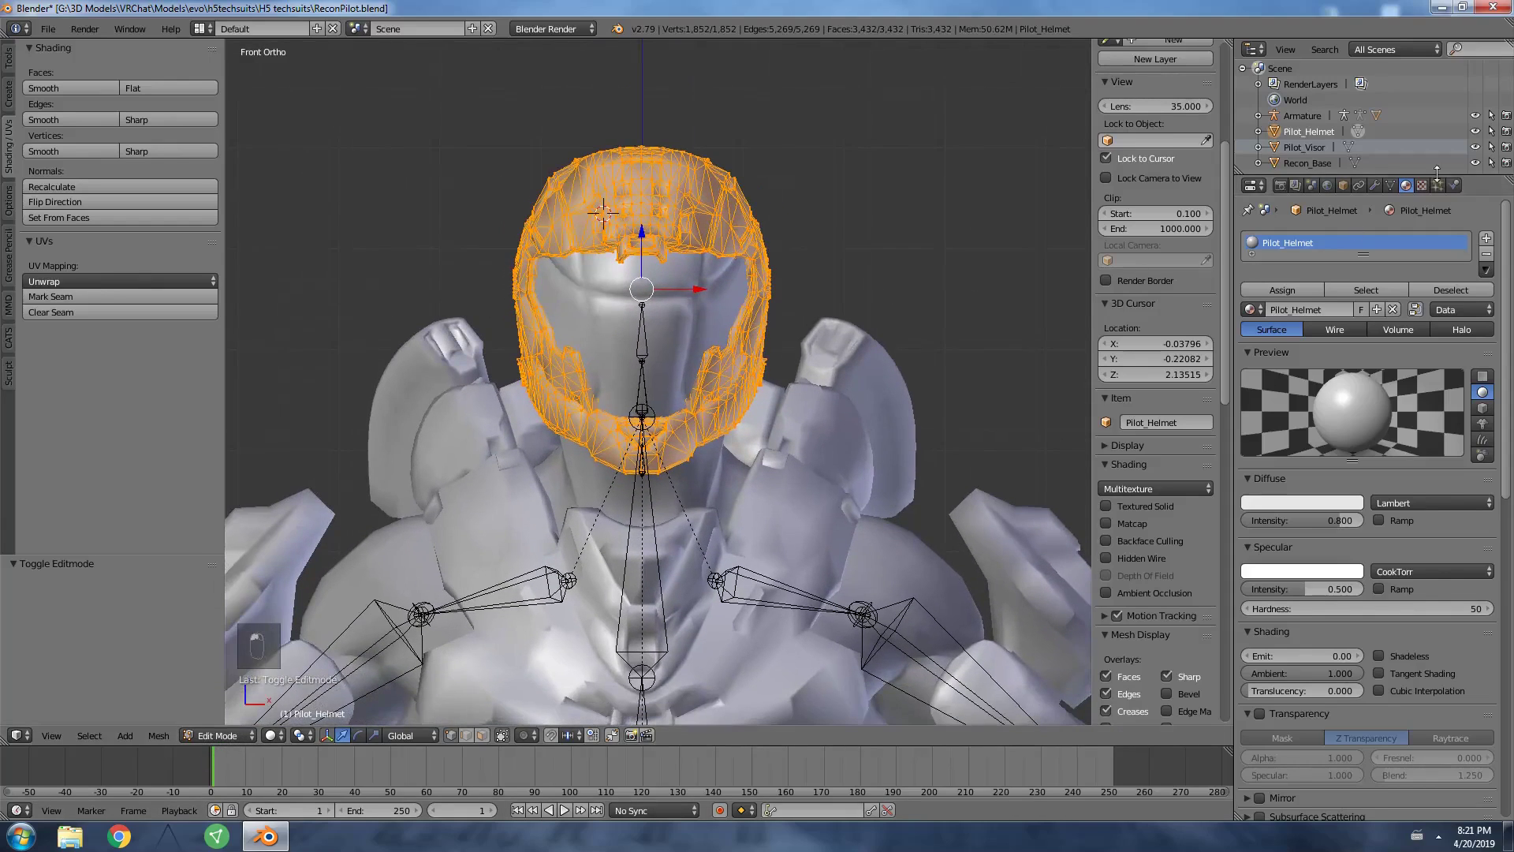
# Add a vertex group named Head to the Pilot_Helmet mesh.
pyautogui.click(1391, 186)
pyautogui.scroll(-2, 814, 450)
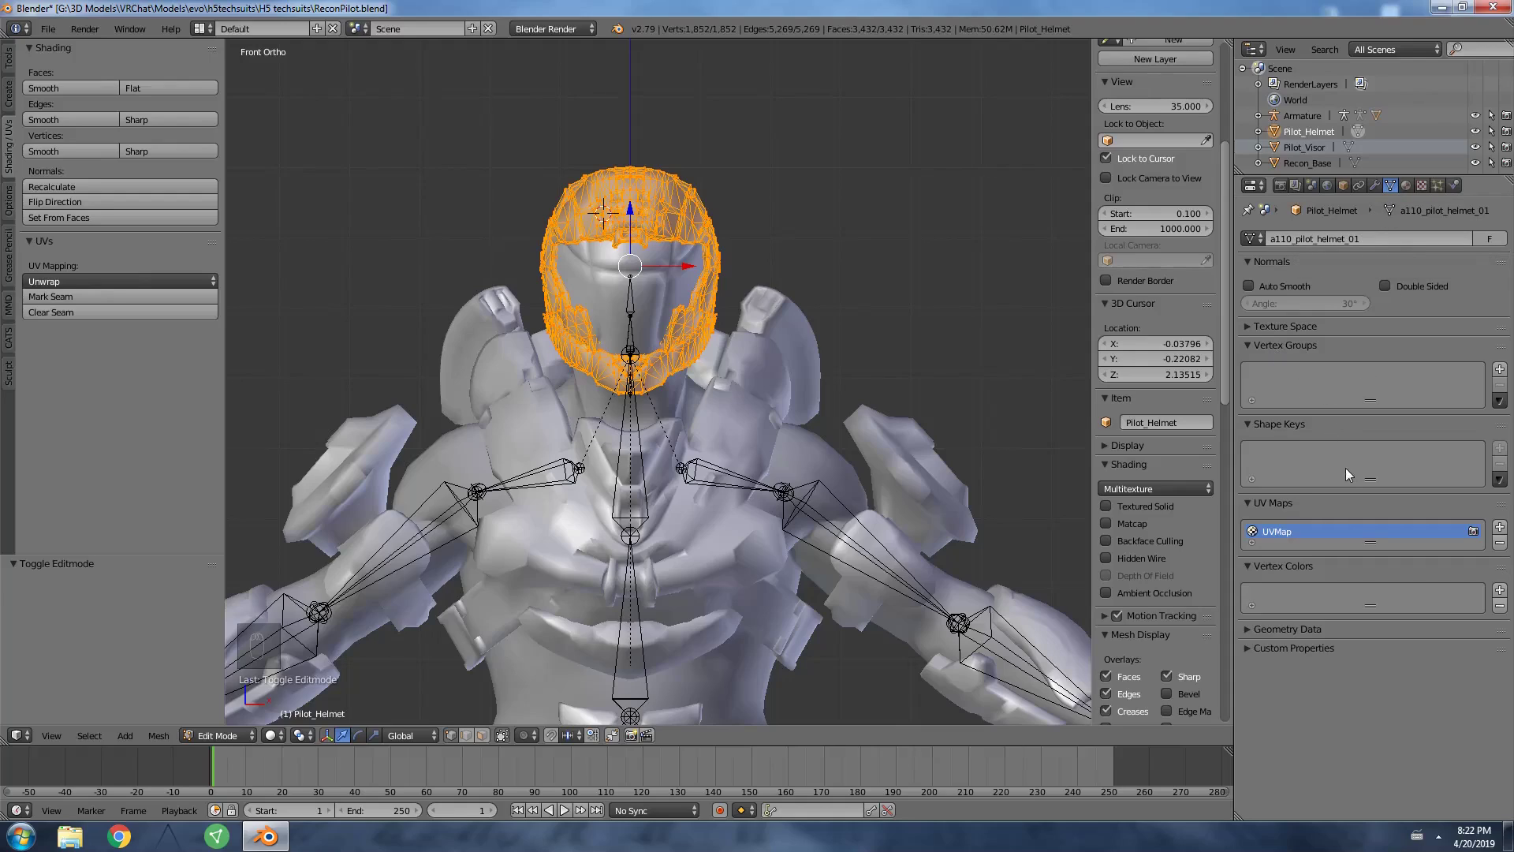
pyautogui.click(1500, 369)
pyautogui.doubleClick(1276, 373)
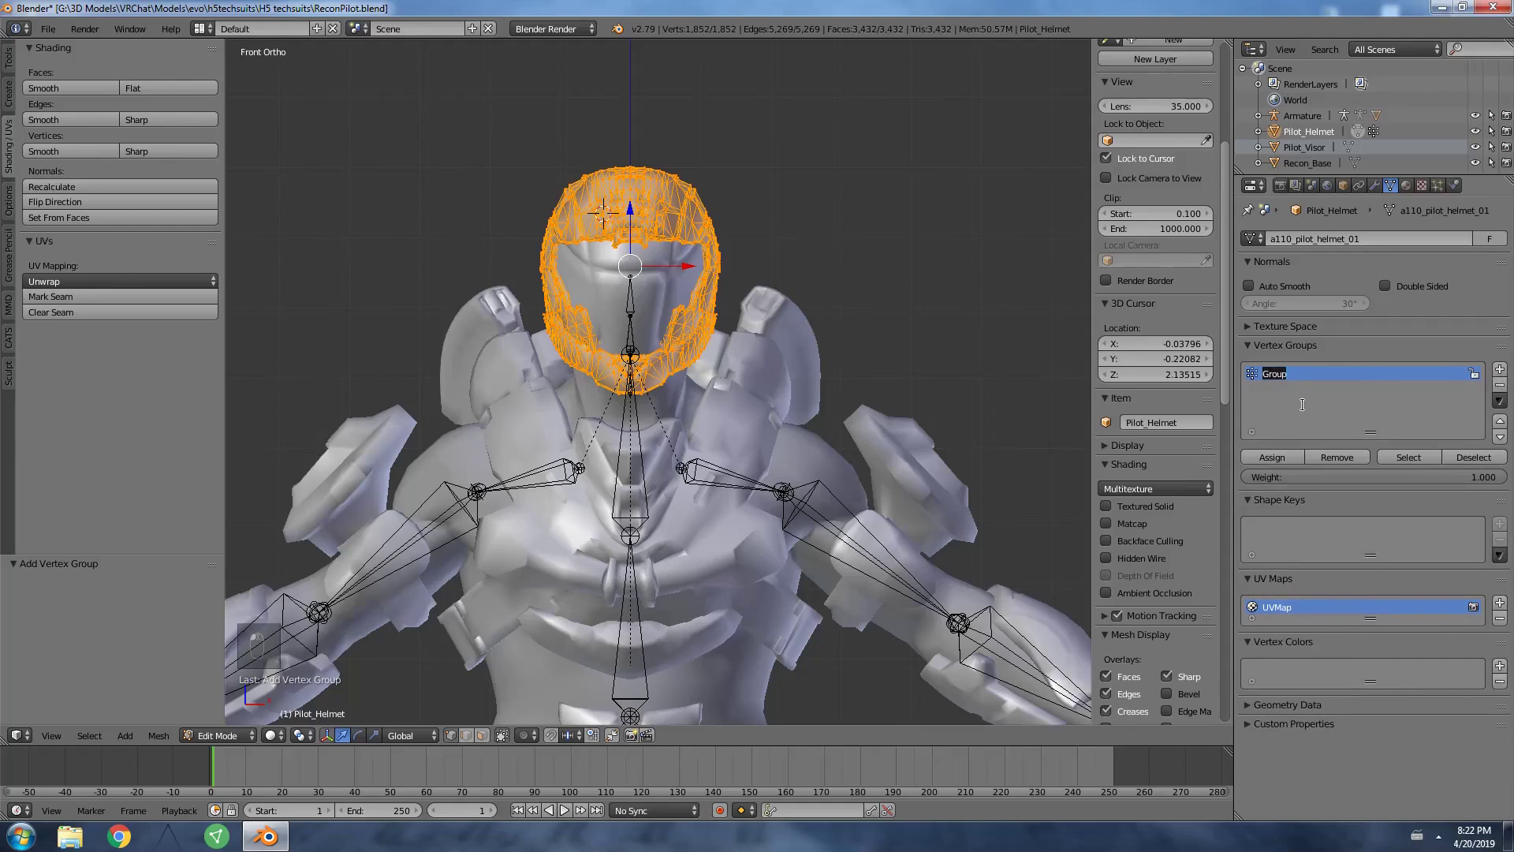
pyautogui.click(558, 334)
pyautogui.moveTo(559, 335); pyautogui.dragTo(567, 258, button='middle')
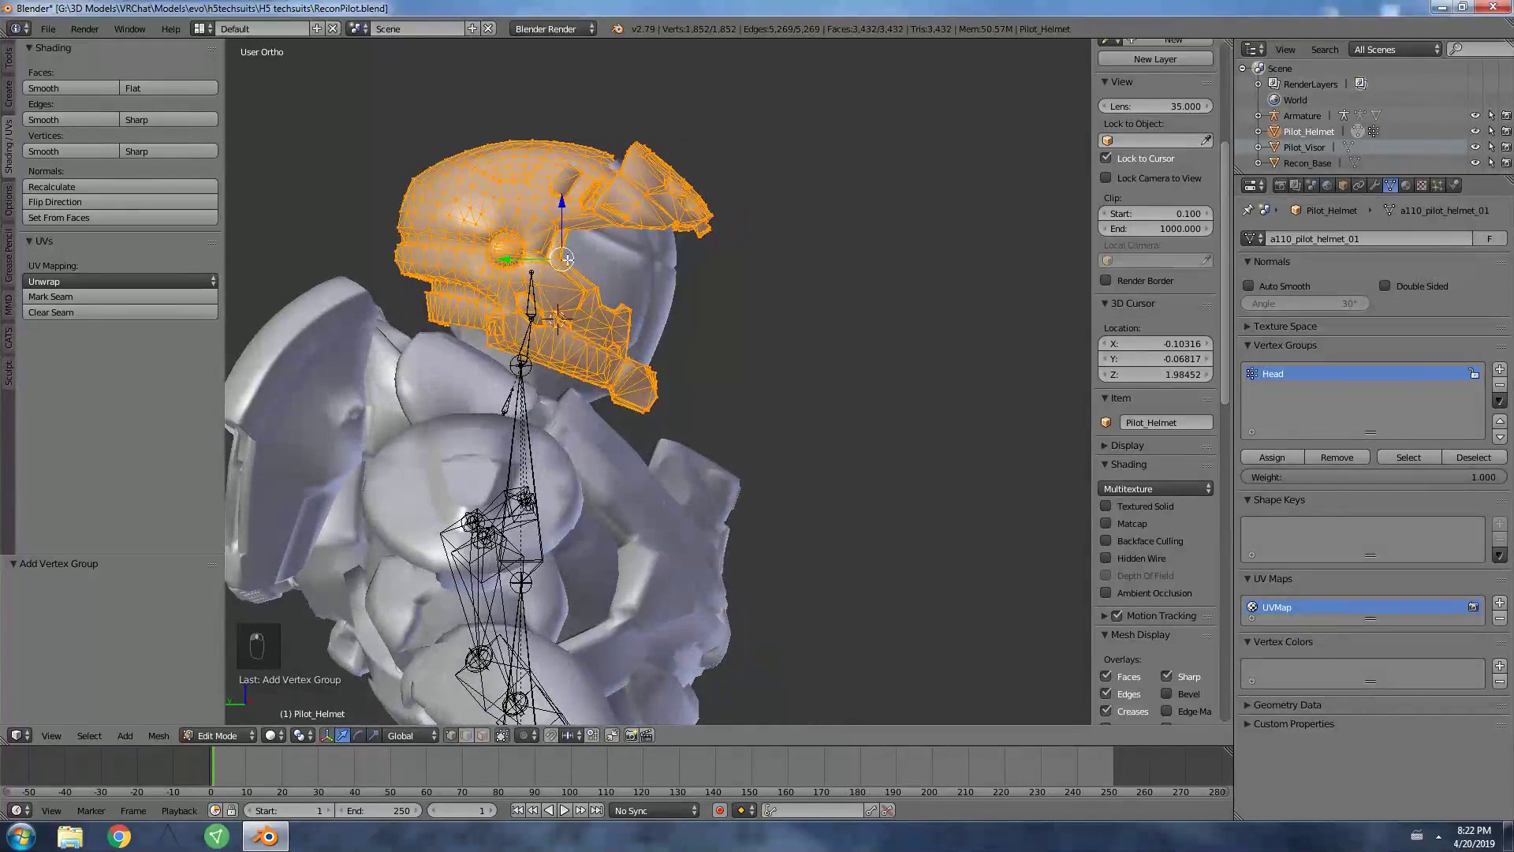
# Assign all helmet vertices to the Head vertex group at weight 1.000 and return to Object Mode.
pyautogui.moveTo(998, 454); pyautogui.dragTo(876, 435, button='middle')
pyautogui.press('KP_1')
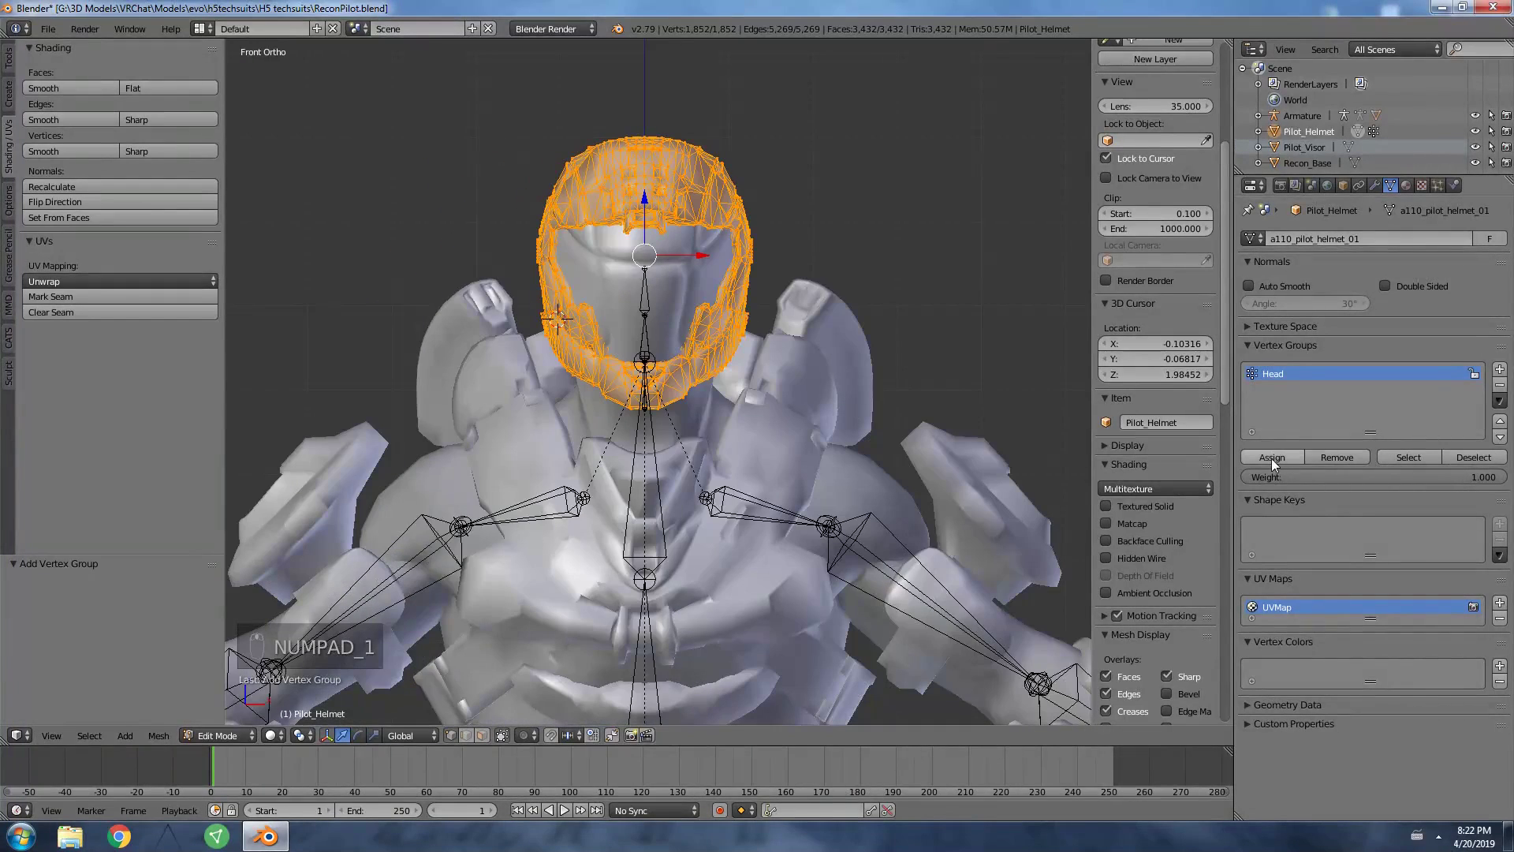
pyautogui.click(1271, 458)
pyautogui.press('Tab')
pyautogui.moveTo(691, 494); pyautogui.dragTo(804, 395, button='middle')
pyautogui.moveTo(678, 316); pyautogui.dragTo(699, 295, button='middle')
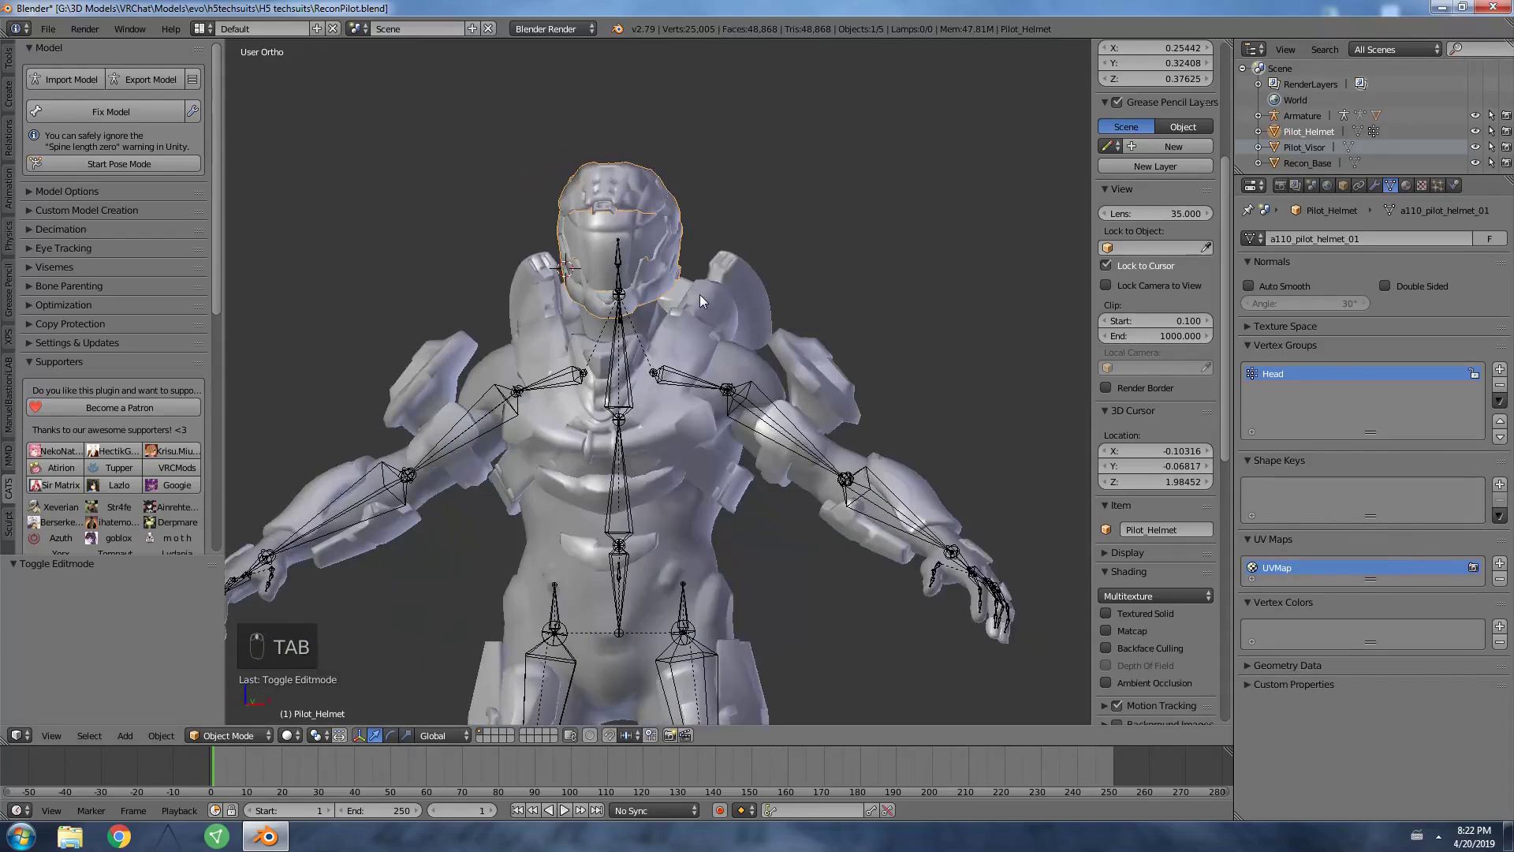
# Select Pilot_Visor and switch it to Weight Paint mode.
pyautogui.press('KP_1')
pyautogui.scroll(1, 858, 262)
pyautogui.click(1314, 147)
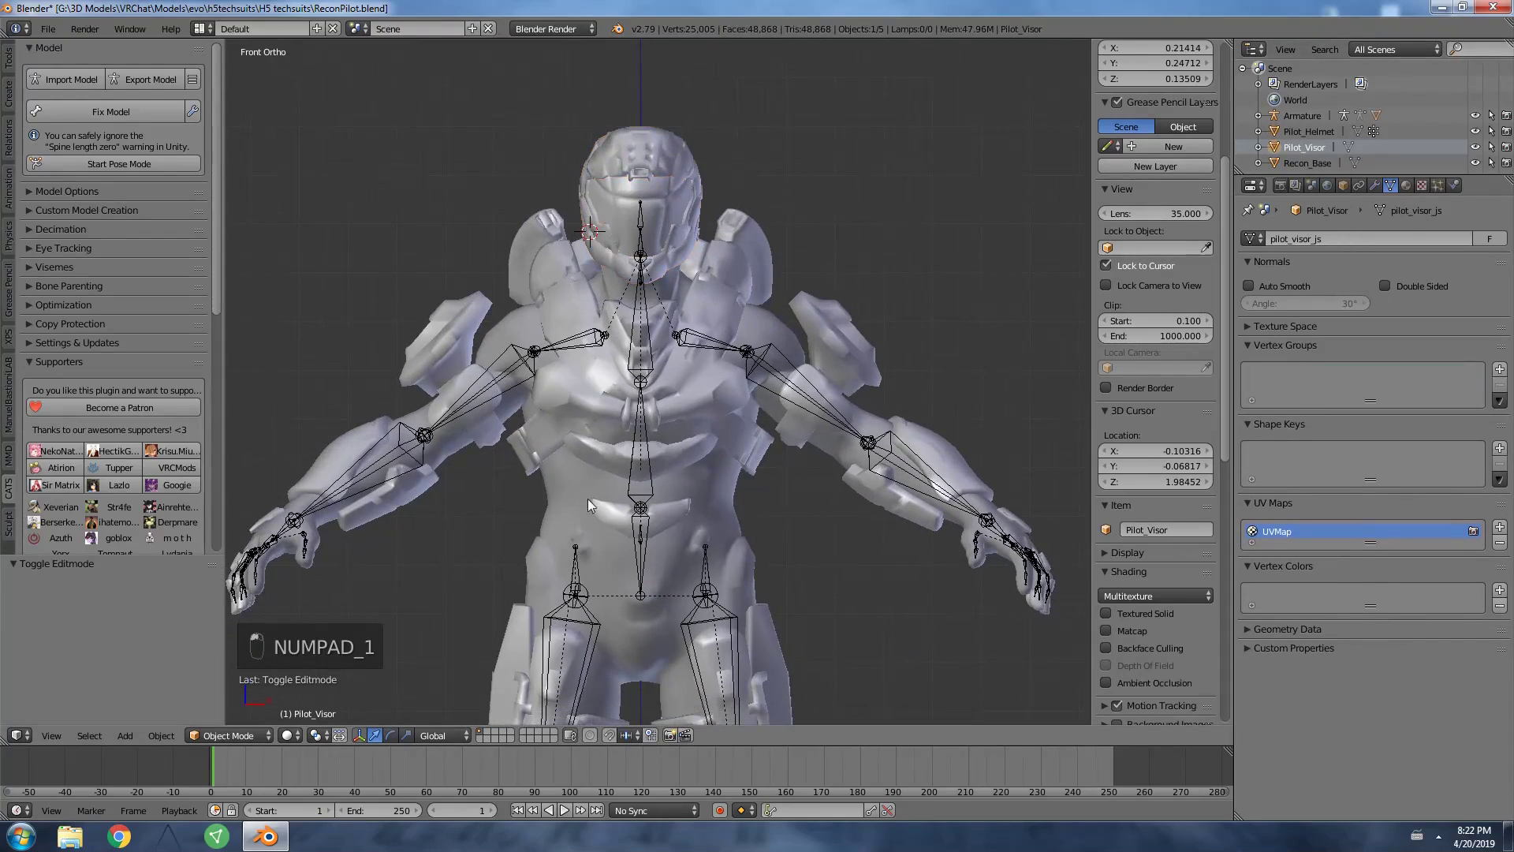
pyautogui.click(209, 735)
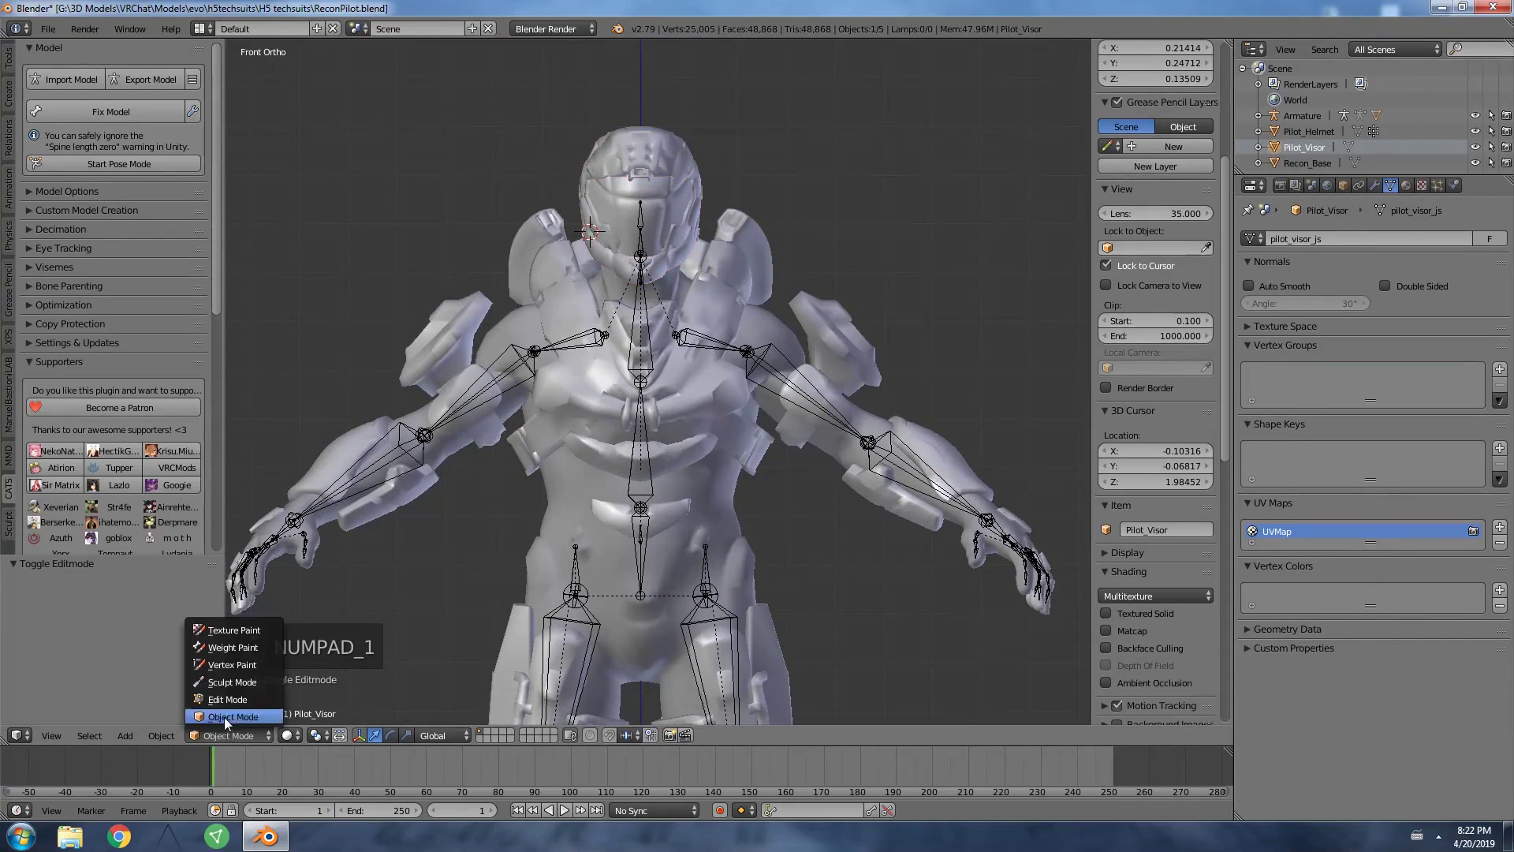
pyautogui.click(234, 648)
# Add a vertex group named Head to Pilot_Visor and paint the whole visor with full weight.
pyautogui.scroll(2, 448, 498)
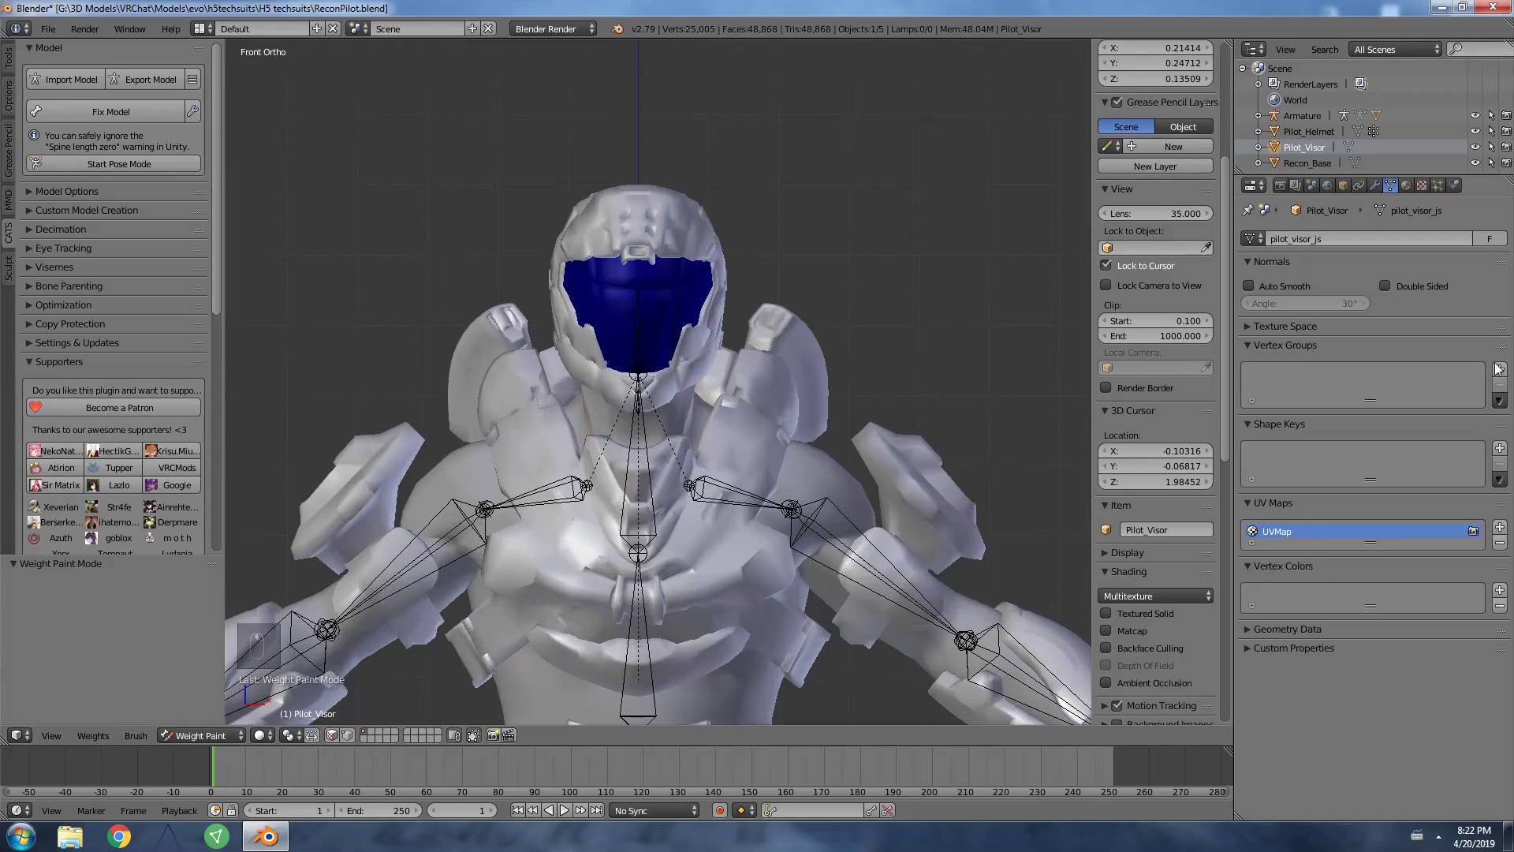
pyautogui.click(1500, 370)
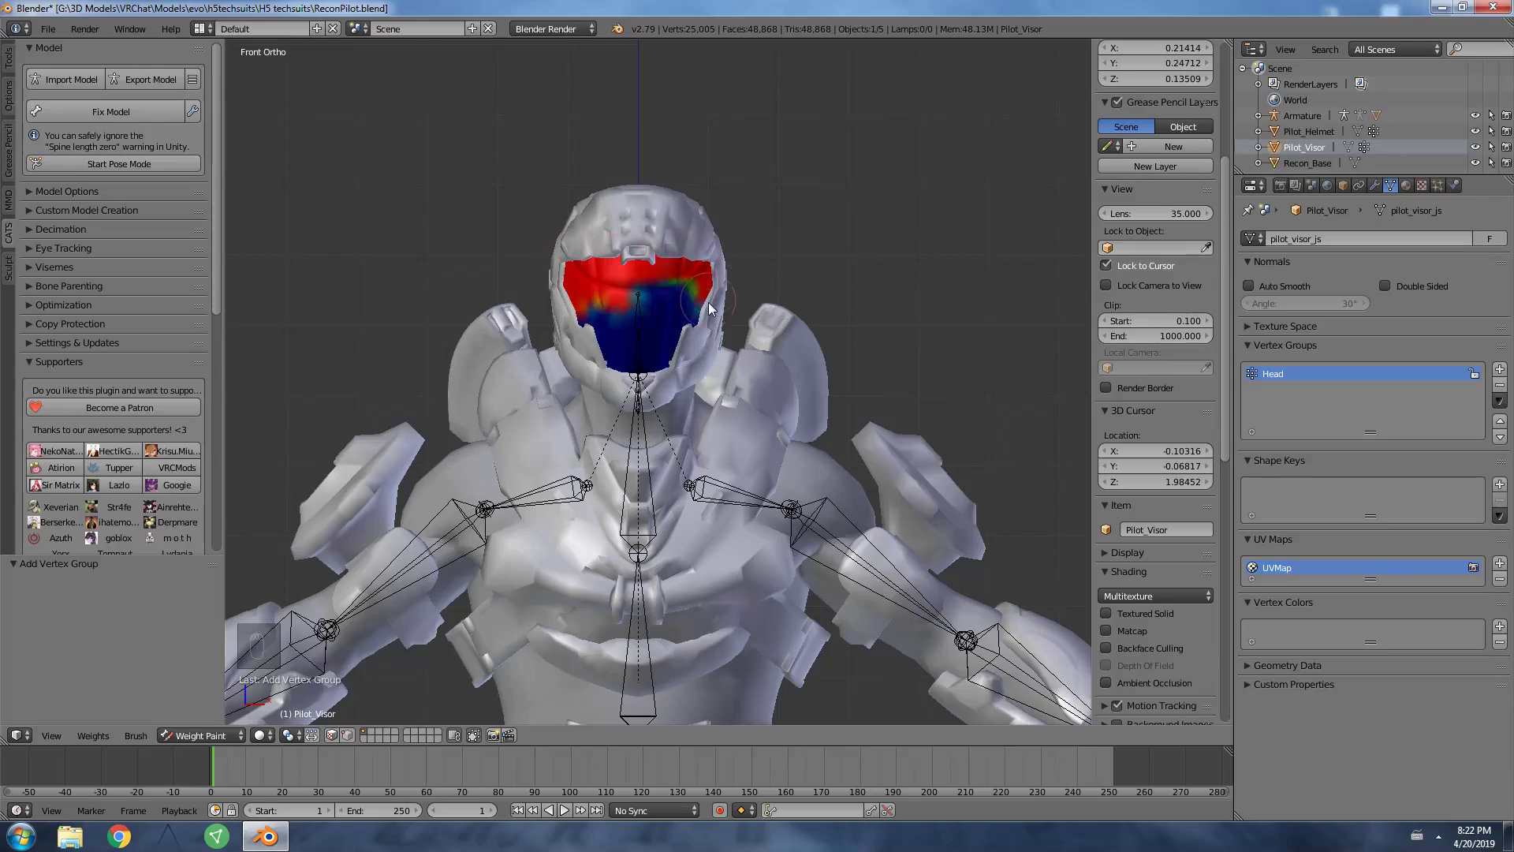
pyautogui.moveTo(683, 311)
pyautogui.mouseDown()
pyautogui.moveTo(619, 359)
pyautogui.moveTo(580, 345)
pyautogui.mouseUp()
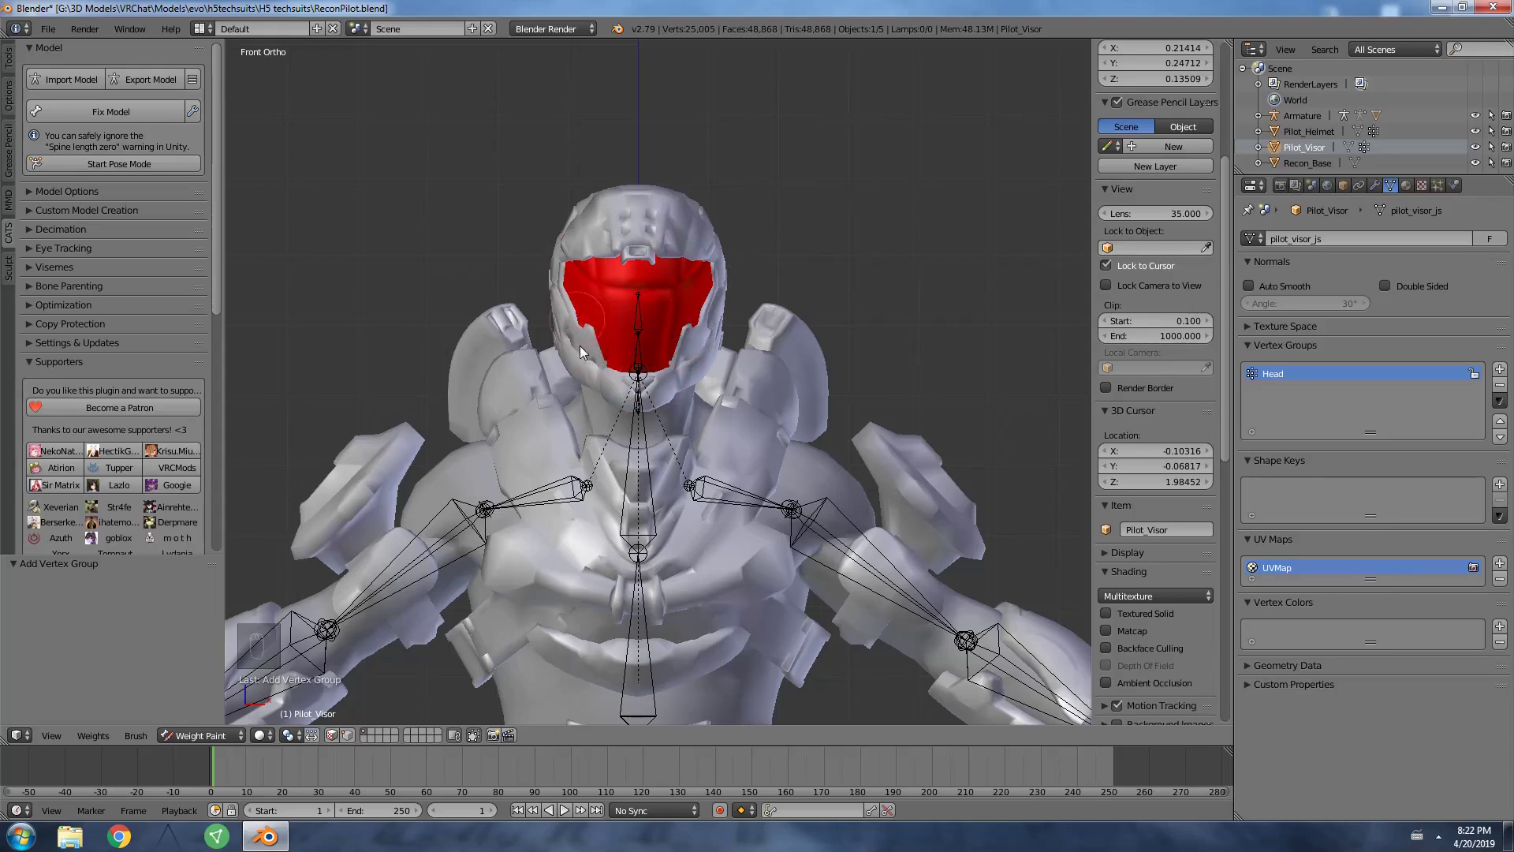
# Assign all Pilot_Visor vertices to the Head vertex group at weight 1.000 and return to Object Mode.
pyautogui.moveTo(617, 263); pyautogui.dragTo(433, 420, button='middle')
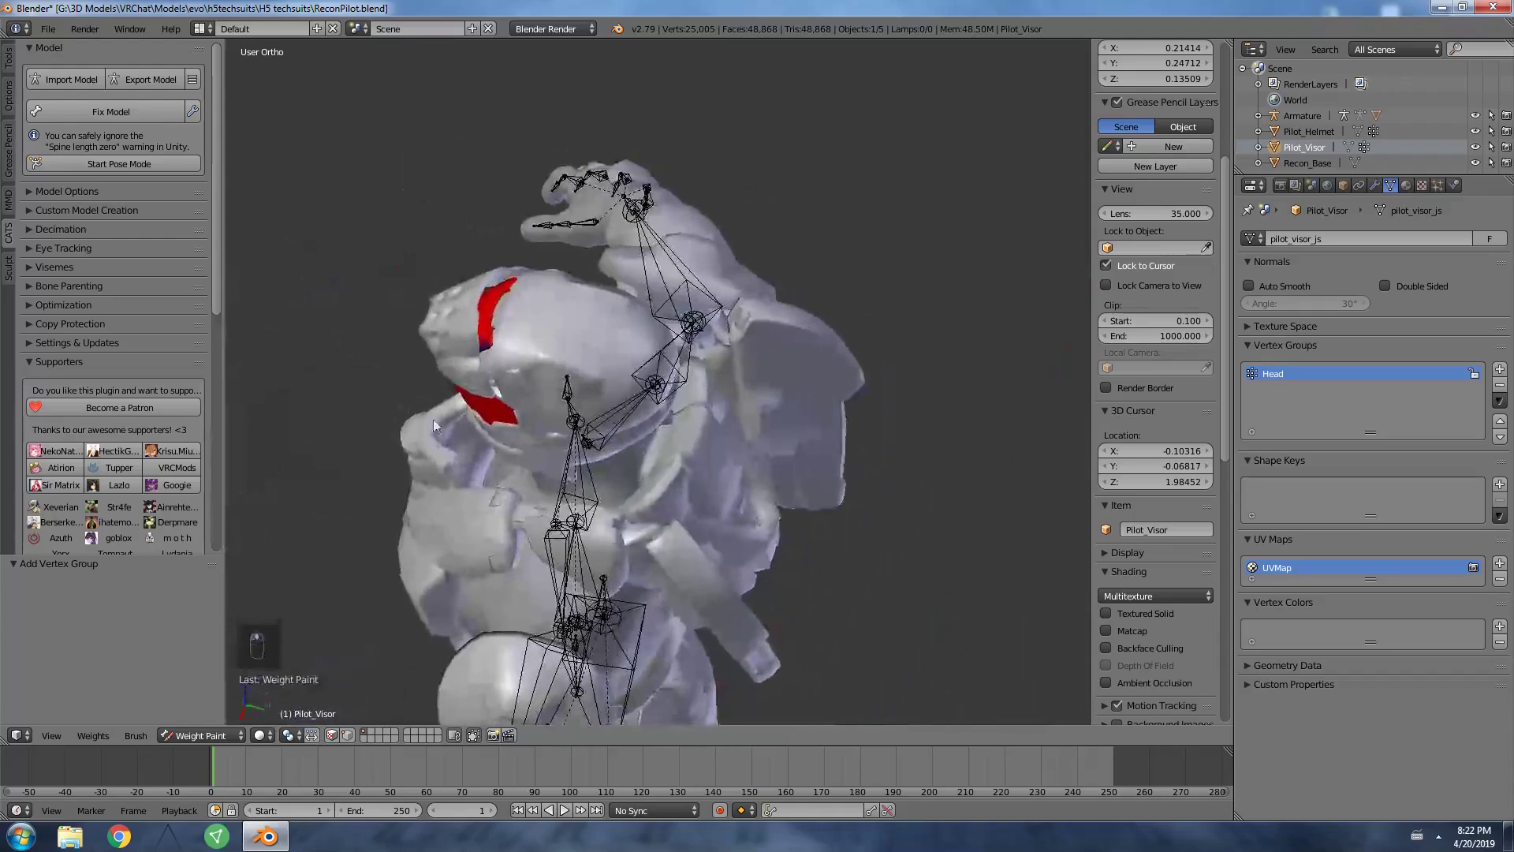
pyautogui.moveTo(495, 355); pyautogui.dragTo(812, 290, button='middle')
pyautogui.press('KP_1')
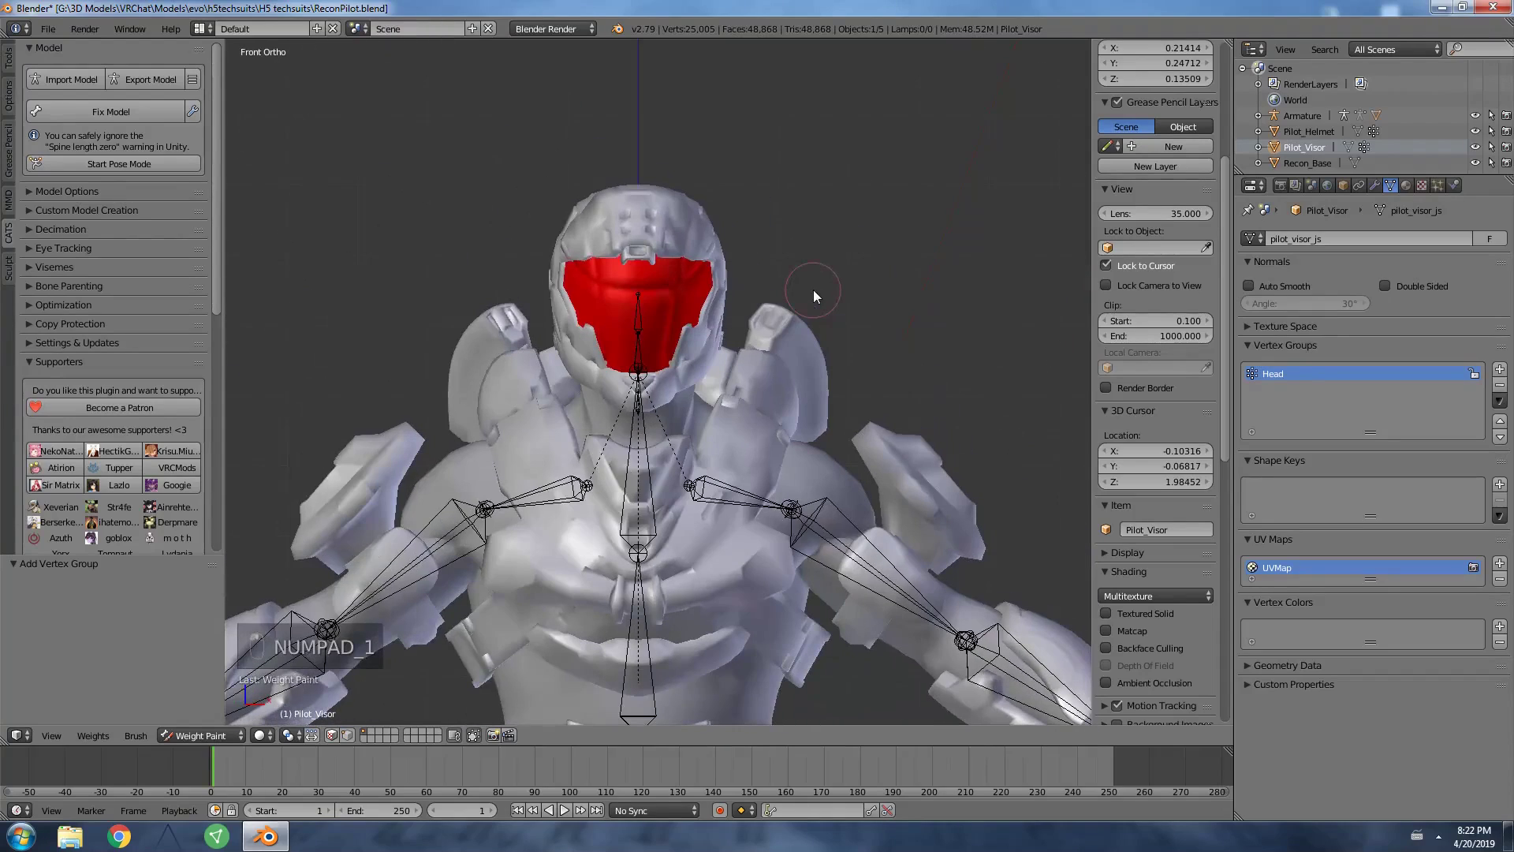
pyautogui.press('Tab')
pyautogui.press('a')
pyautogui.press('a')
pyautogui.press('a')
pyautogui.press('a')
pyautogui.click(1272, 458)
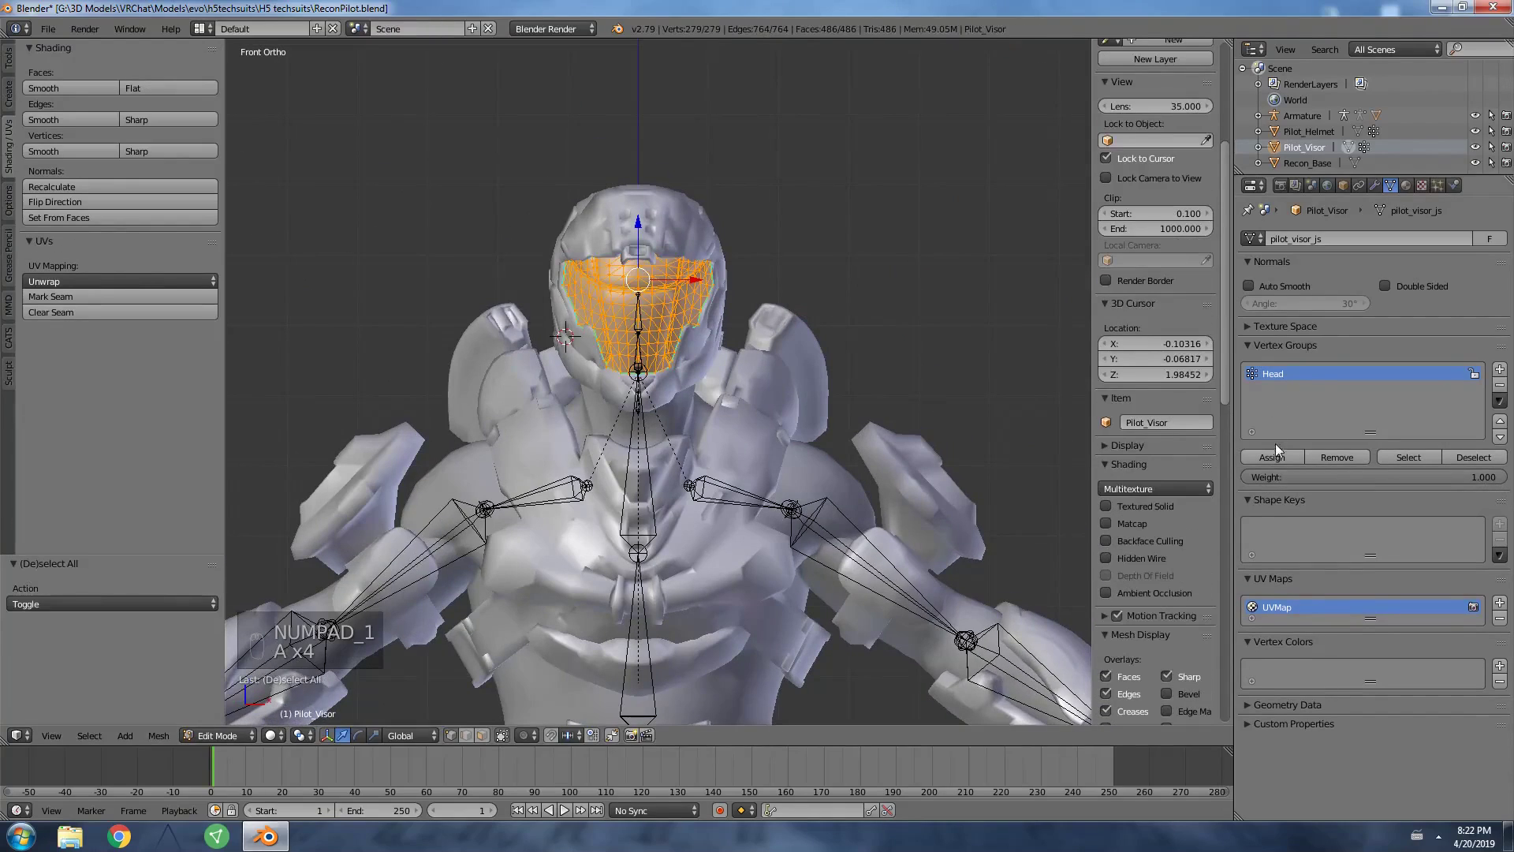
pyautogui.scroll(-3, 619, 330)
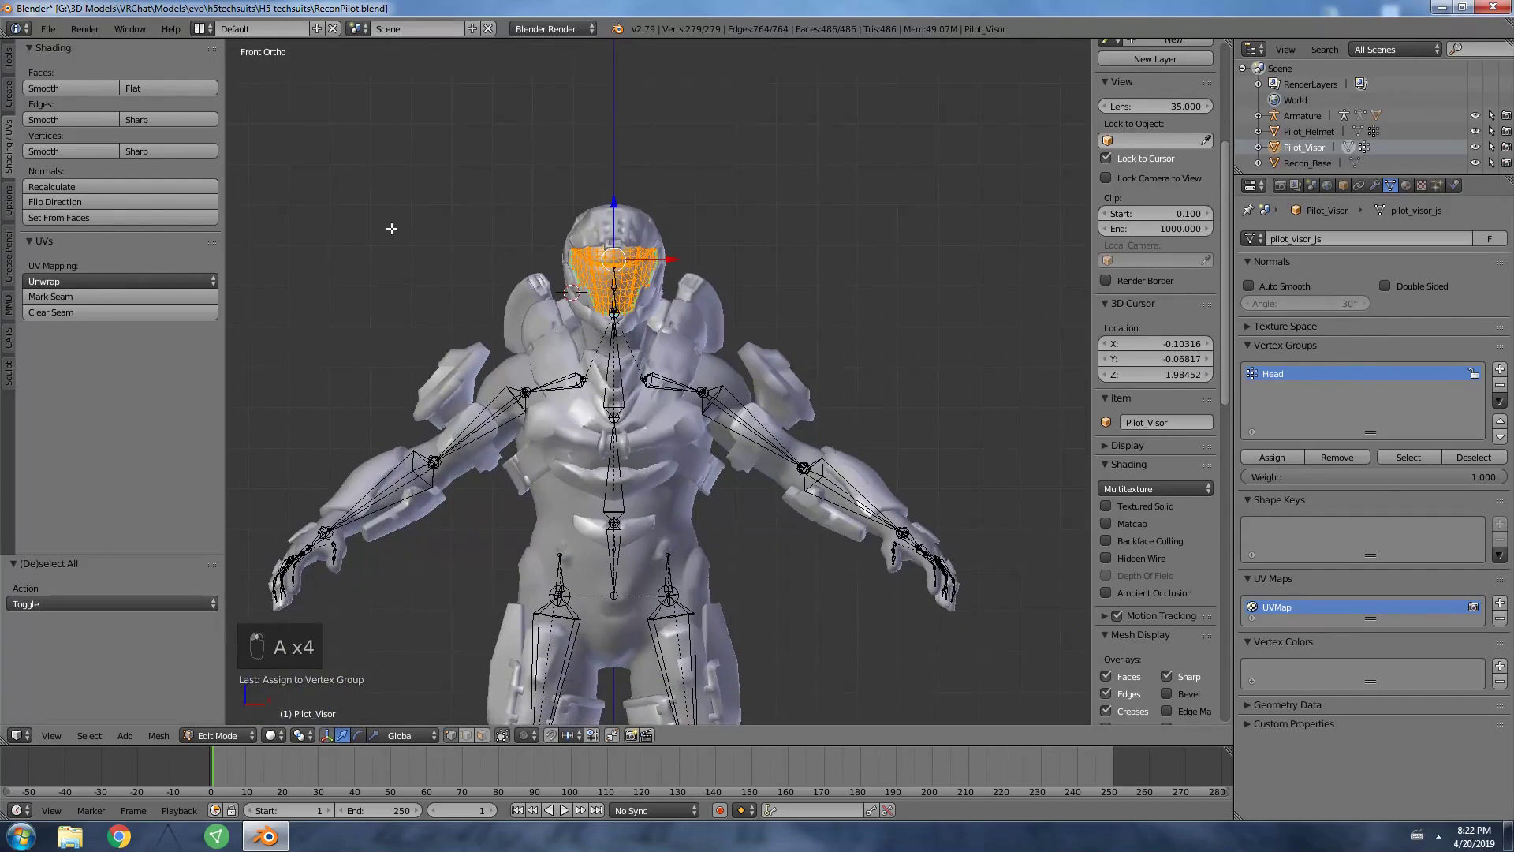
pyautogui.press('Tab')
# Open Recon_Base in Edit Mode with nothing selected and make its hidden rear geometry selectable too.
pyautogui.click(1290, 162)
pyautogui.keyDown('shift'); pyautogui.moveTo(607, 523); pyautogui.dragTo(629, 398, button='middle'); pyautogui.keyUp('shift')
pyautogui.scroll(-2, 628, 398)
pyautogui.press('Tab')
pyautogui.press('a')
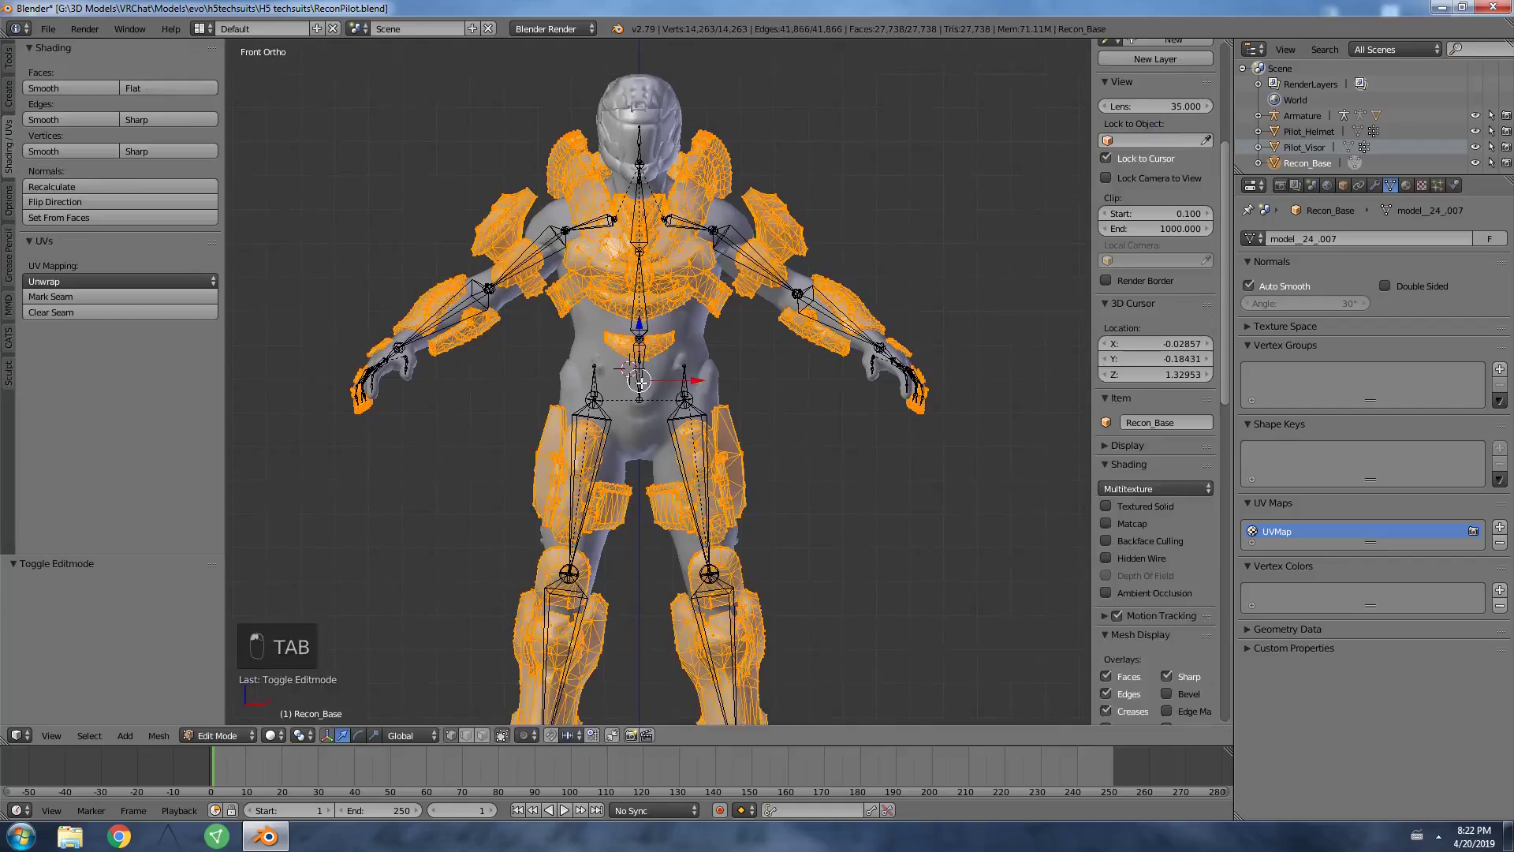
pyautogui.press('a')
pyautogui.keyDown('shift'); pyautogui.moveTo(706, 268); pyautogui.dragTo(724, 351, button='middle'); pyautogui.keyUp('shift')
pyautogui.click(713, 283)
pyautogui.scroll(4, 713, 283)
pyautogui.moveTo(713, 282); pyautogui.dragTo(732, 415, button='middle')
pyautogui.press('KP_1')
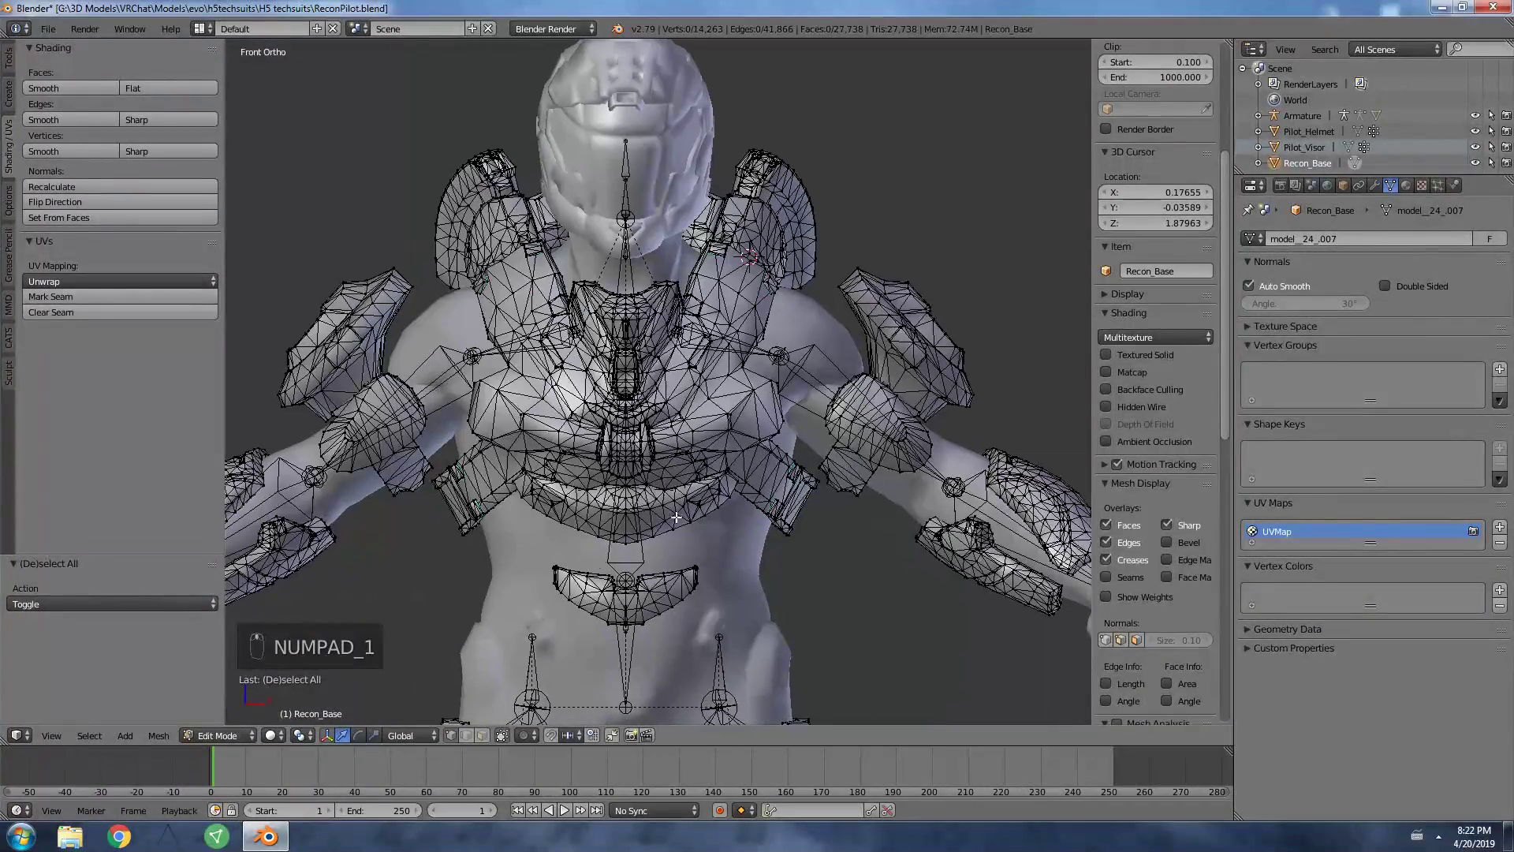
pyautogui.click(502, 735)
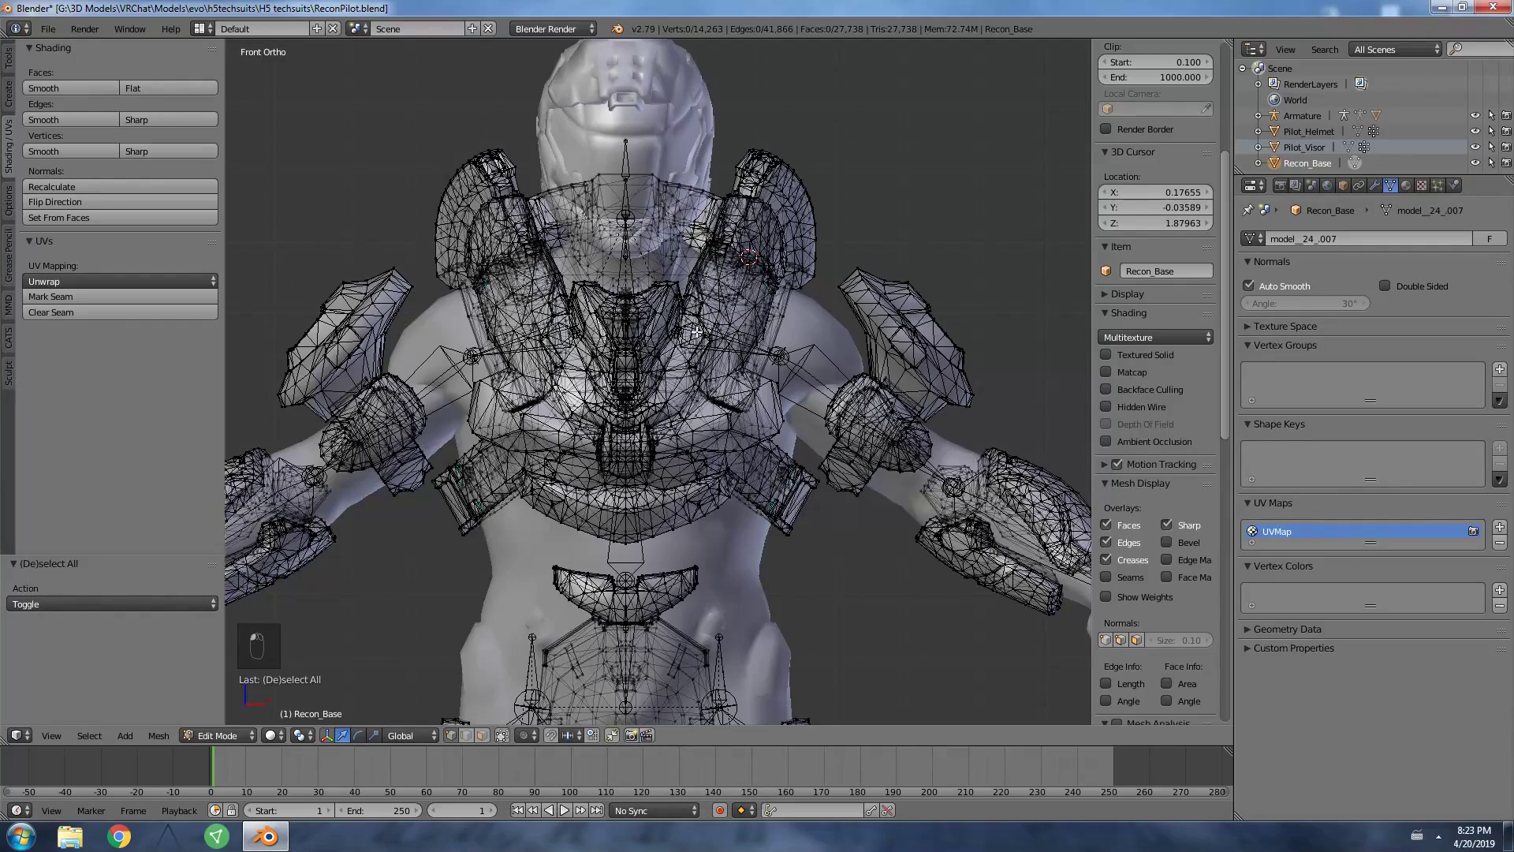
# Select all linked armour pieces around the chest, collar and upper back of Recon_Base, including the small inner parts.
pyautogui.keyDown('shift'); pyautogui.moveTo(696, 331); pyautogui.dragTo(735, 368, button='middle'); pyautogui.keyUp('shift')
pyautogui.click(757, 298)
pyautogui.scroll(1, 696, 539)
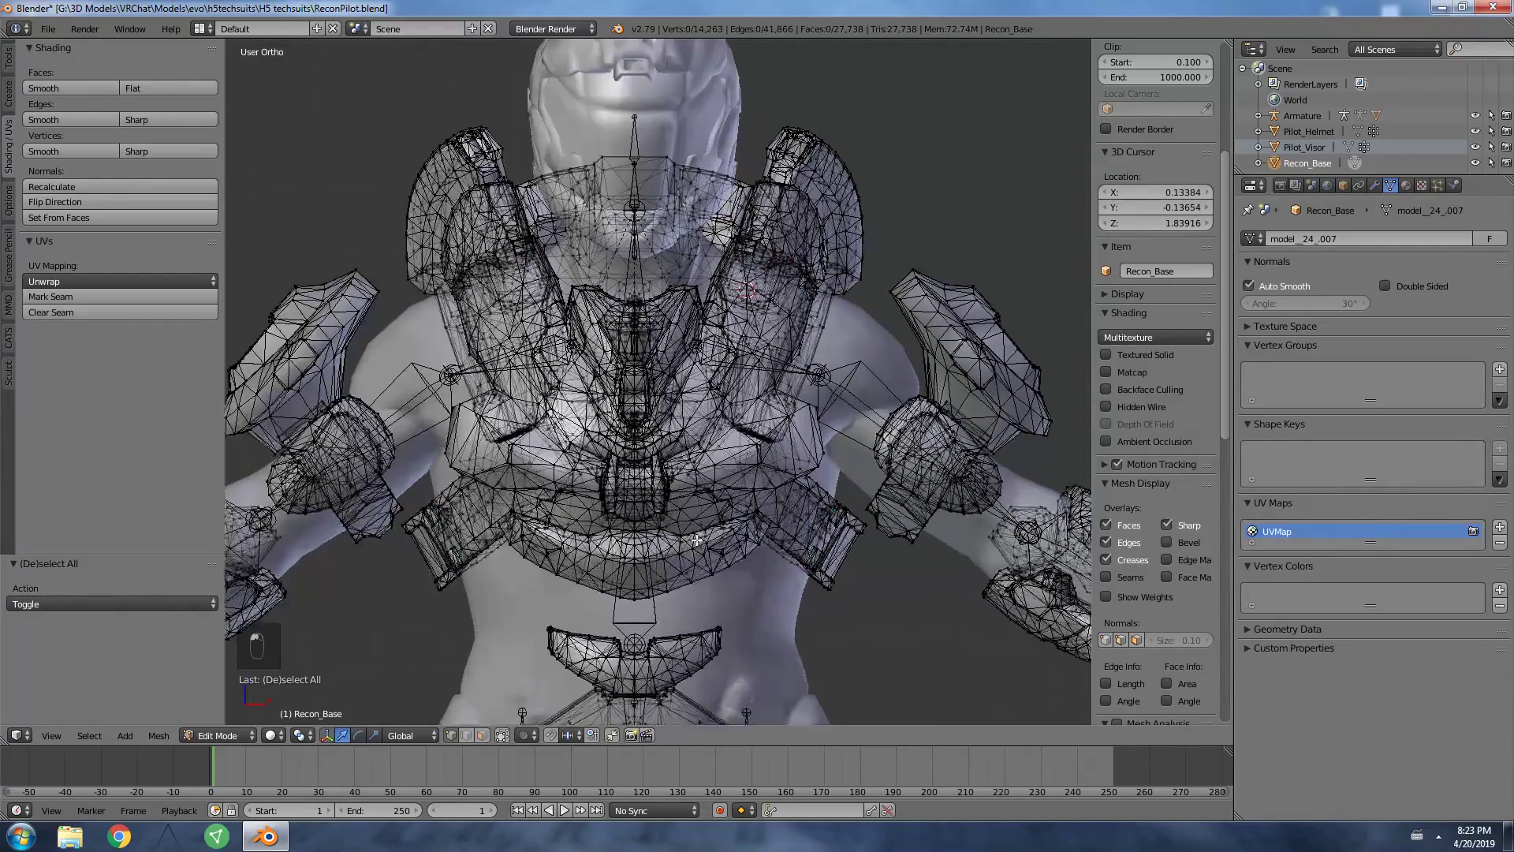
pyautogui.moveTo(696, 540); pyautogui.dragTo(671, 529, button='middle')
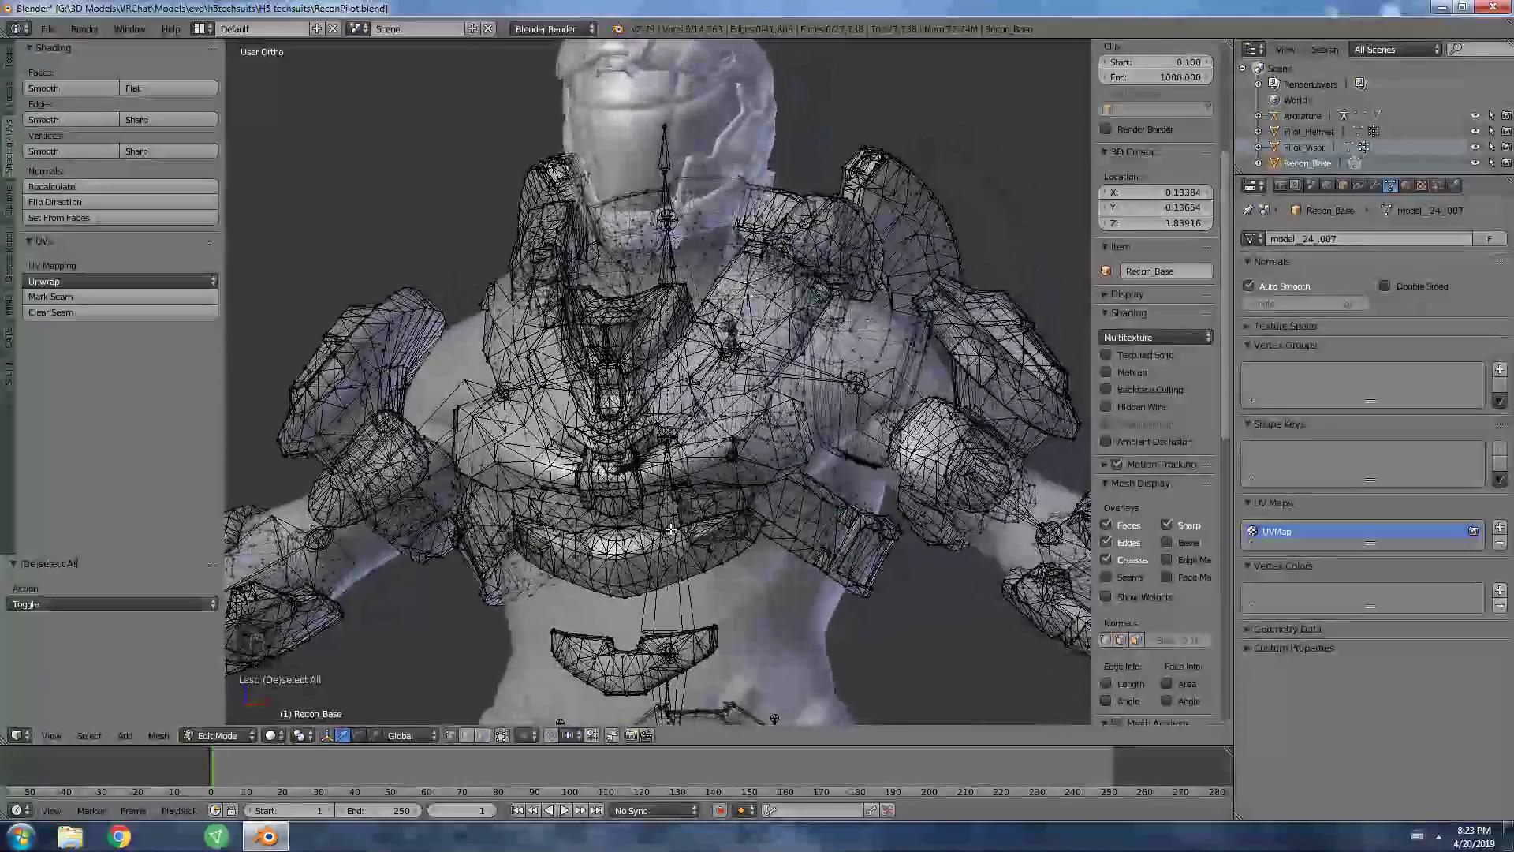
pyautogui.press('KP_1')
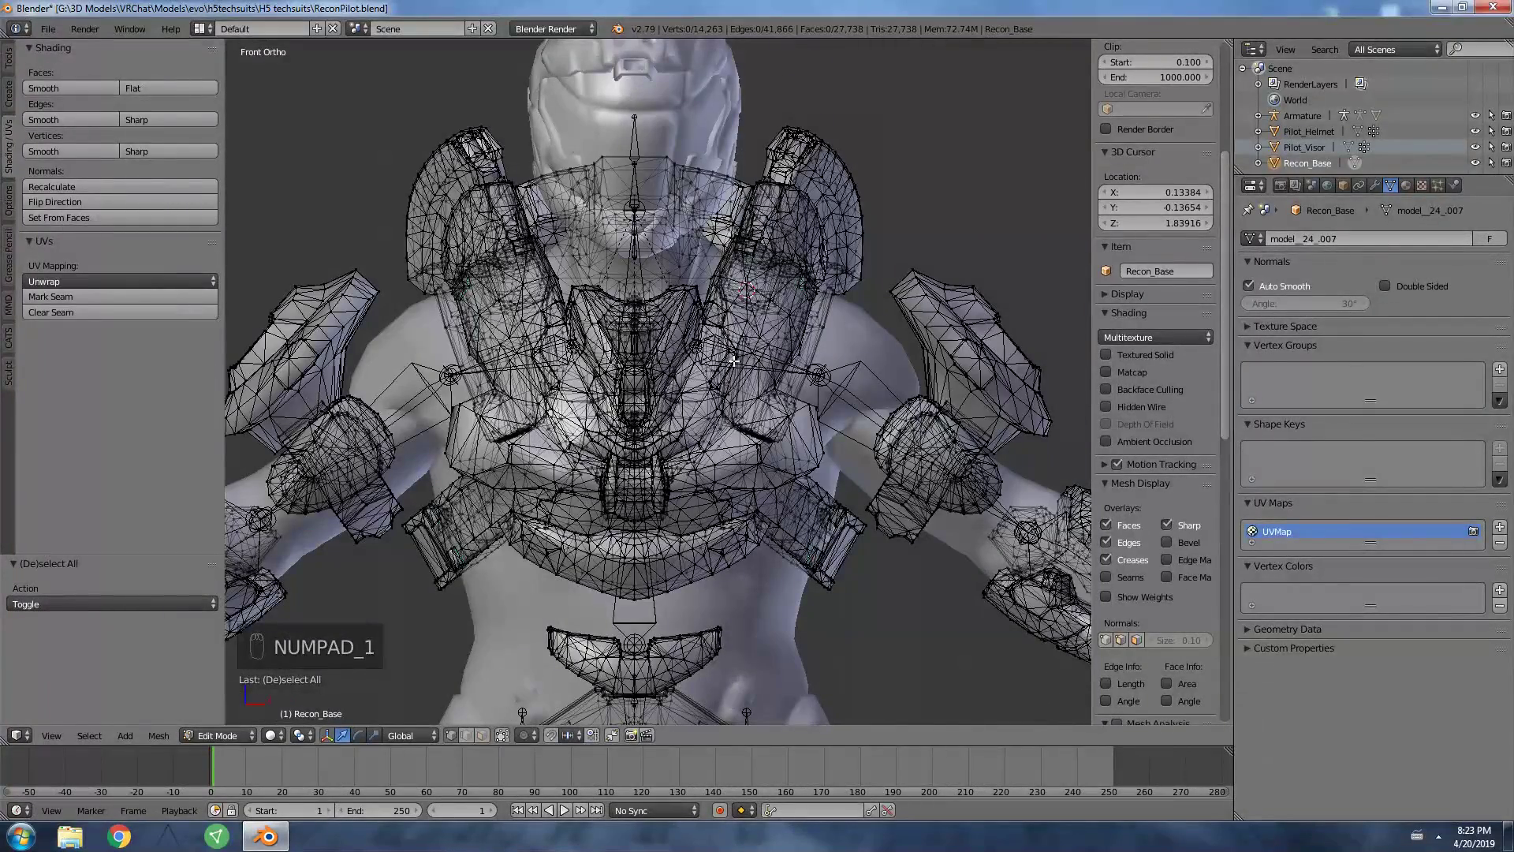
pyautogui.scroll(-1, 624, 373)
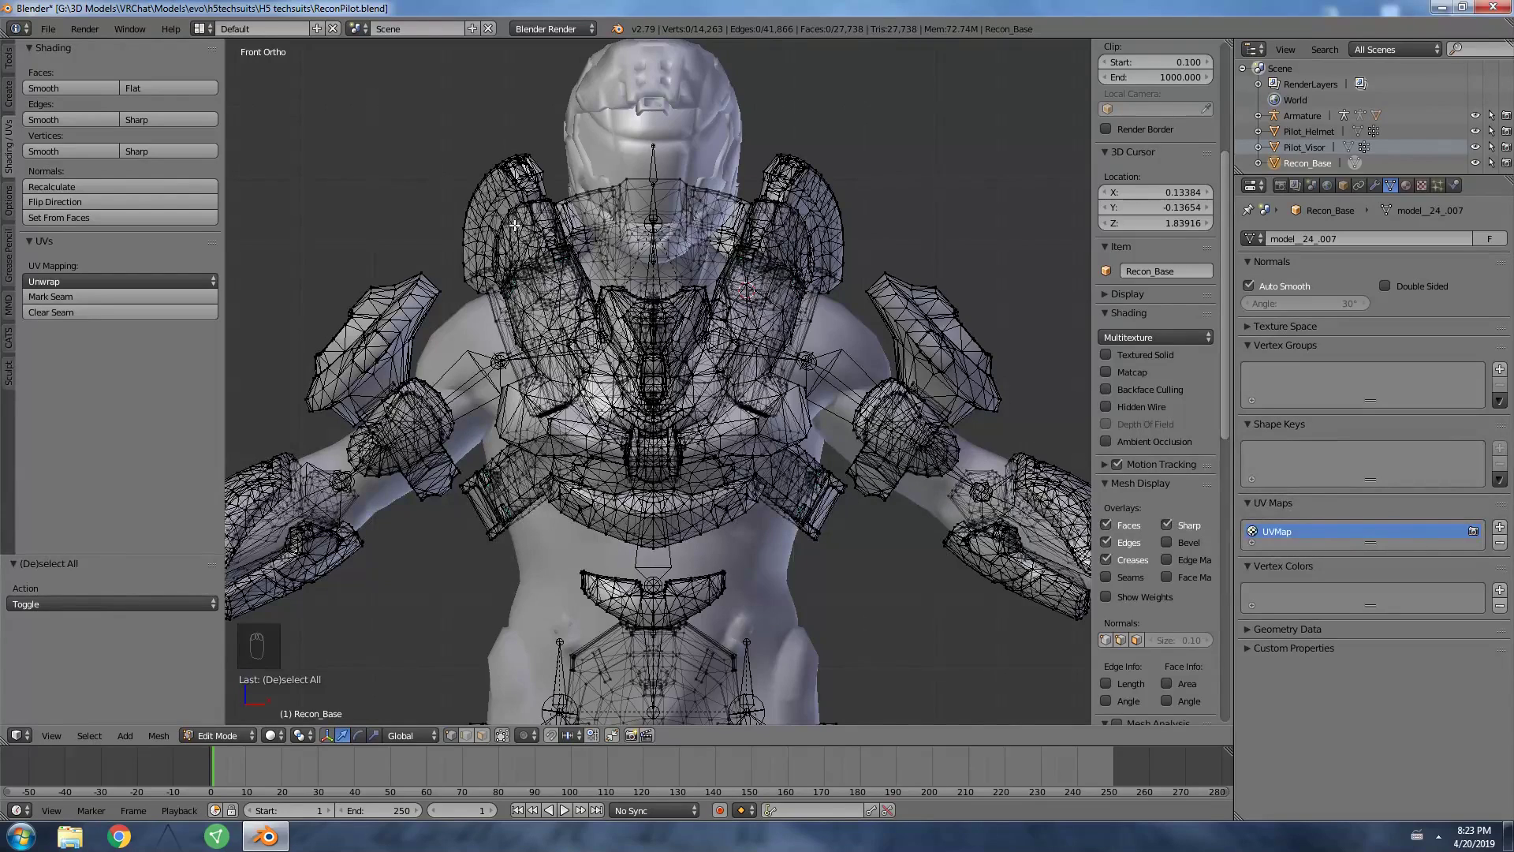
pyautogui.press('l')
pyautogui.press('l')
pyautogui.press('l')
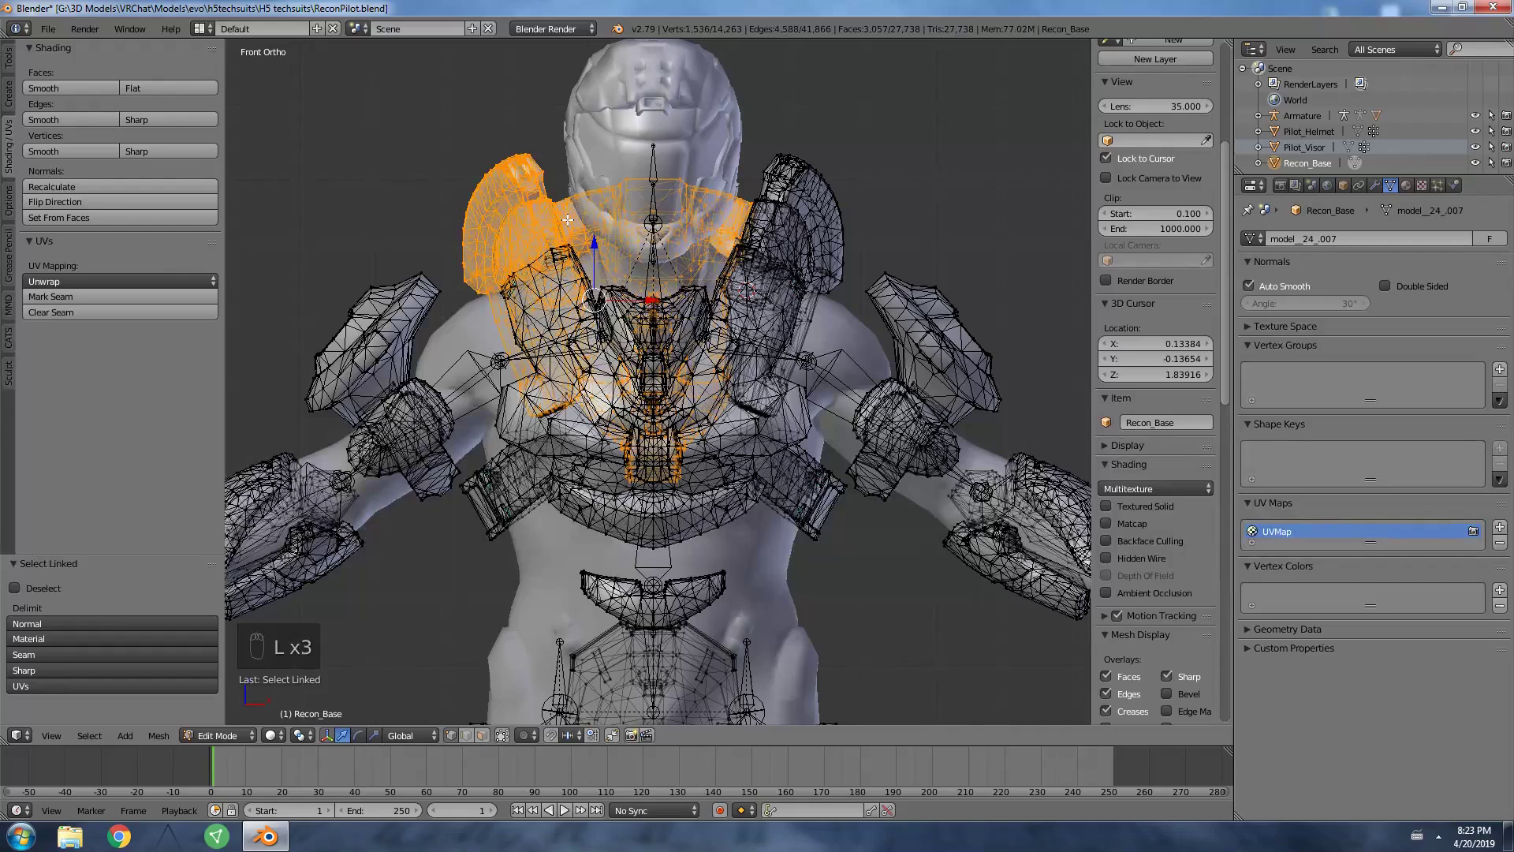
pyautogui.press('l')
pyautogui.press('l')
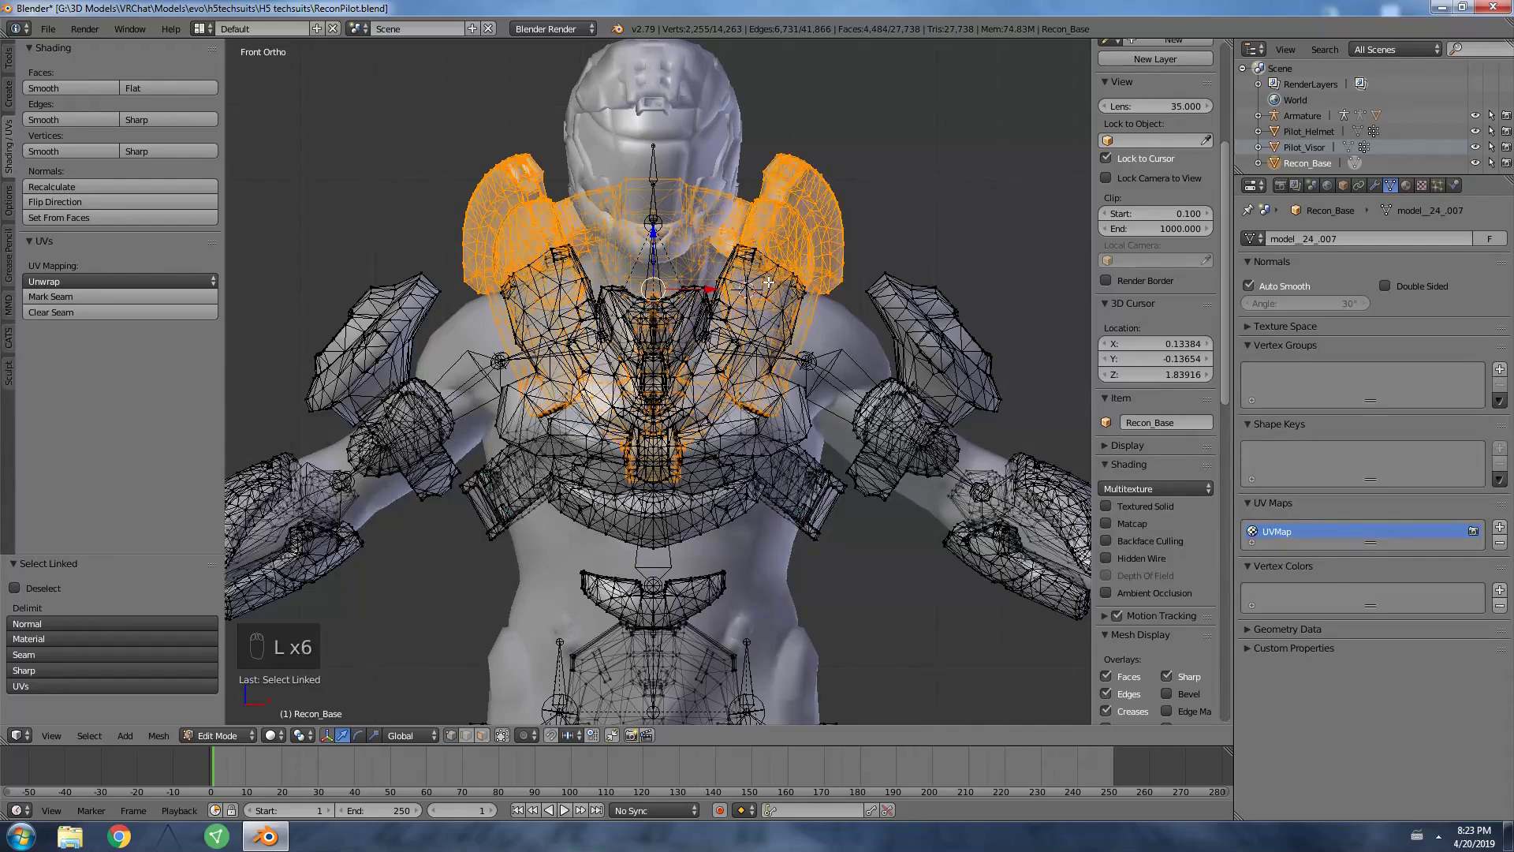
pyautogui.press('l')
pyautogui.press('l')
pyautogui.press('l')
pyautogui.press('l')
pyautogui.press('l')
pyautogui.press('l')
pyautogui.press('l')
pyautogui.press('l')
pyautogui.press('l')
pyautogui.press('l')
pyautogui.press('l')
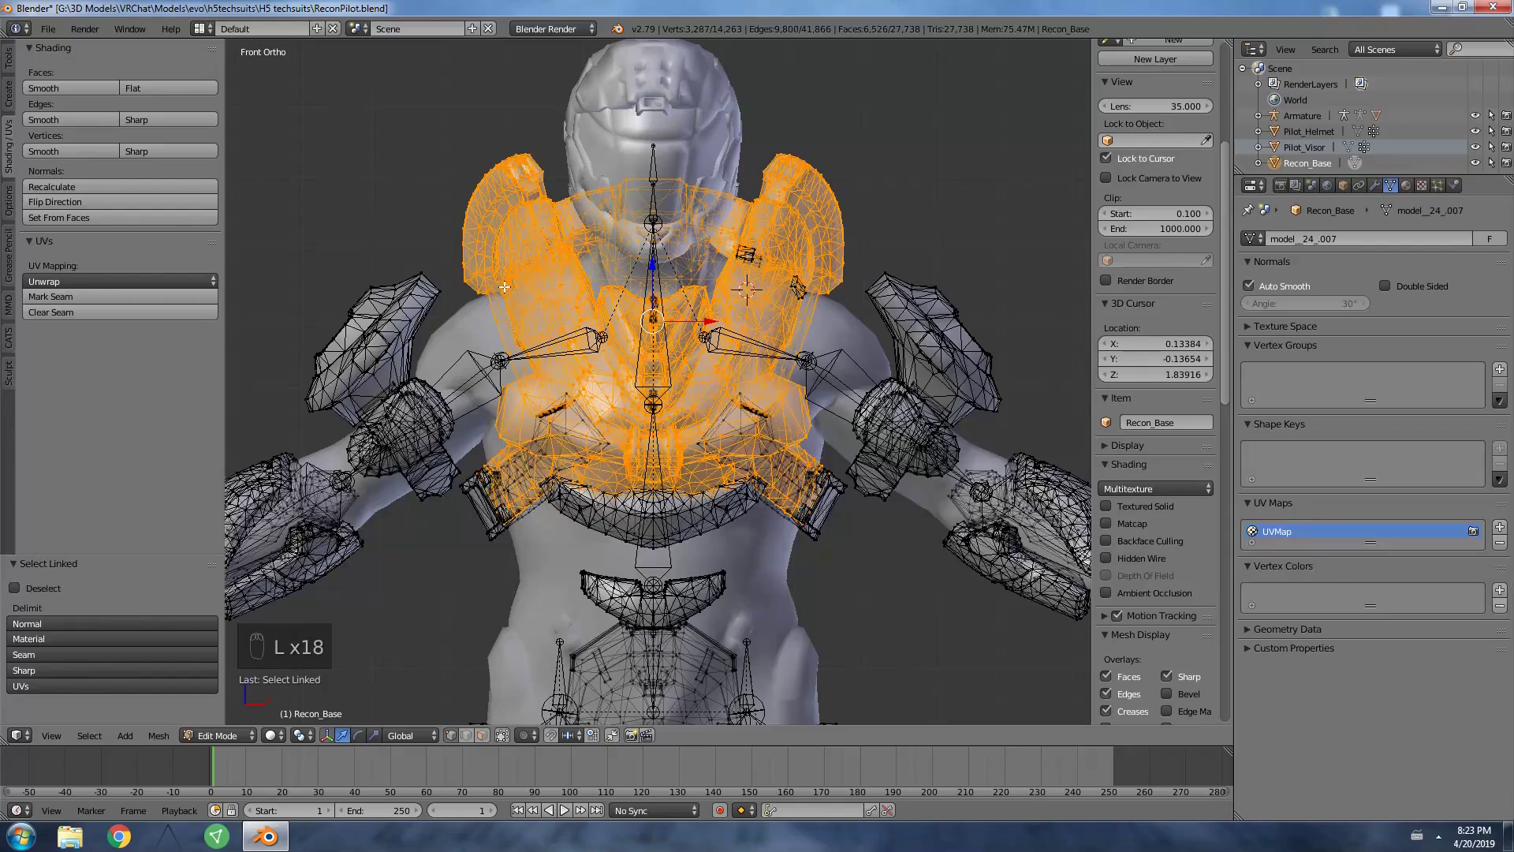
pyautogui.press('l')
pyautogui.press('l')
pyautogui.press('l')
pyautogui.press('l')
pyautogui.press('l')
pyautogui.press('l')
pyautogui.press('l')
pyautogui.press('l')
pyautogui.press('l')
pyautogui.press('l')
pyautogui.press('l')
pyautogui.press('l')
pyautogui.press('l')
pyautogui.press('l')
pyautogui.press('l')
pyautogui.press('l')
pyautogui.press('l')
pyautogui.press('l')
pyautogui.press('l')
pyautogui.press('l')
pyautogui.press('l')
pyautogui.press('l')
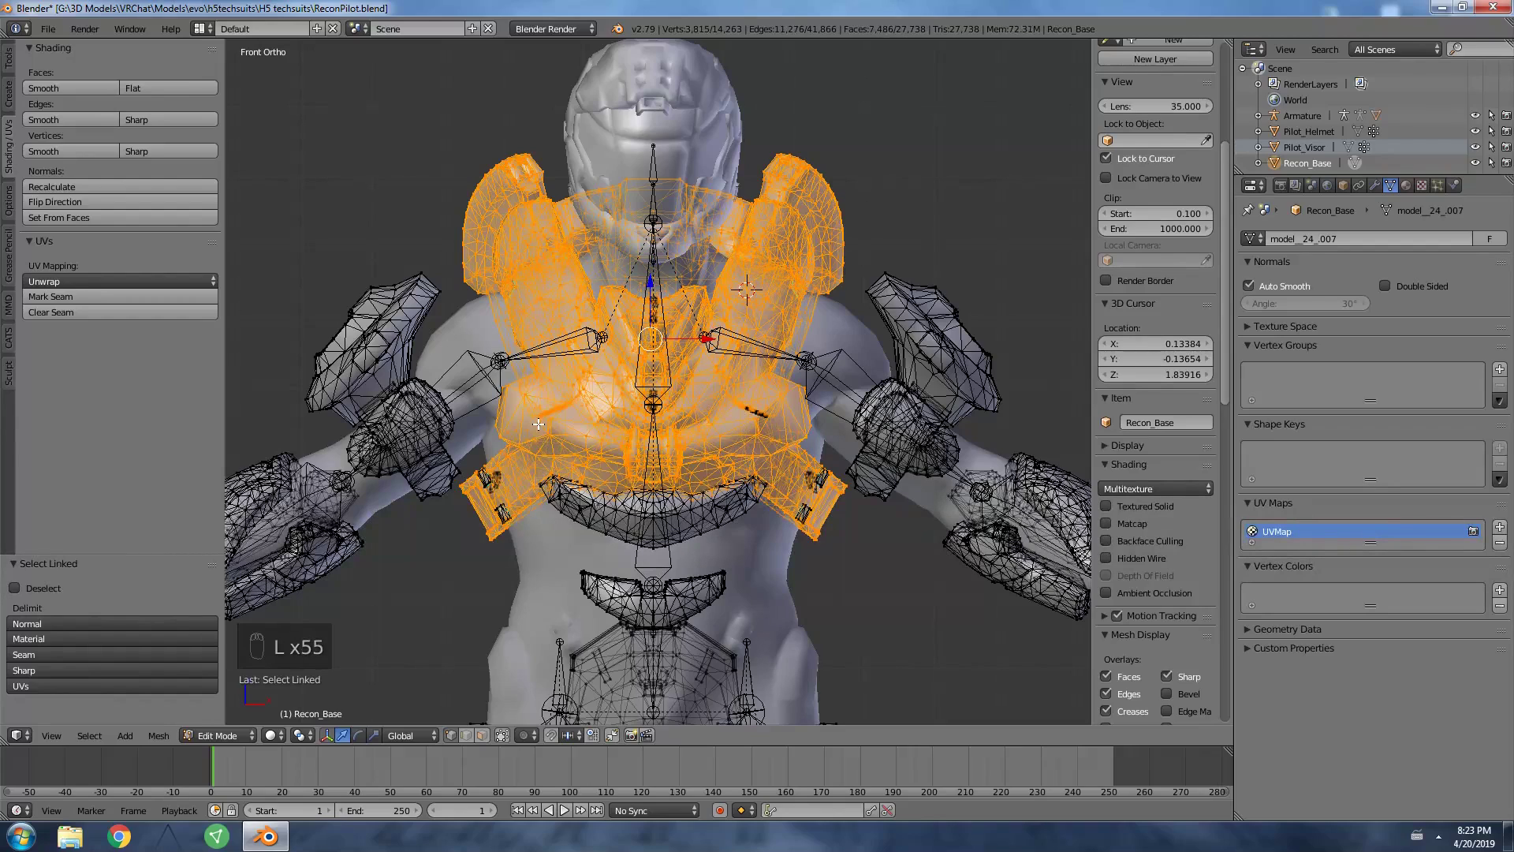
pyautogui.press('l')
pyautogui.press('l')
pyautogui.press('l')
pyautogui.press('l')
pyautogui.press('l')
pyautogui.press('l')
pyautogui.press('l')
pyautogui.press('l')
pyautogui.press('l')
pyautogui.press('l')
pyautogui.press('l')
pyautogui.press('l')
pyautogui.press('l')
pyautogui.press('l')
pyautogui.press('l')
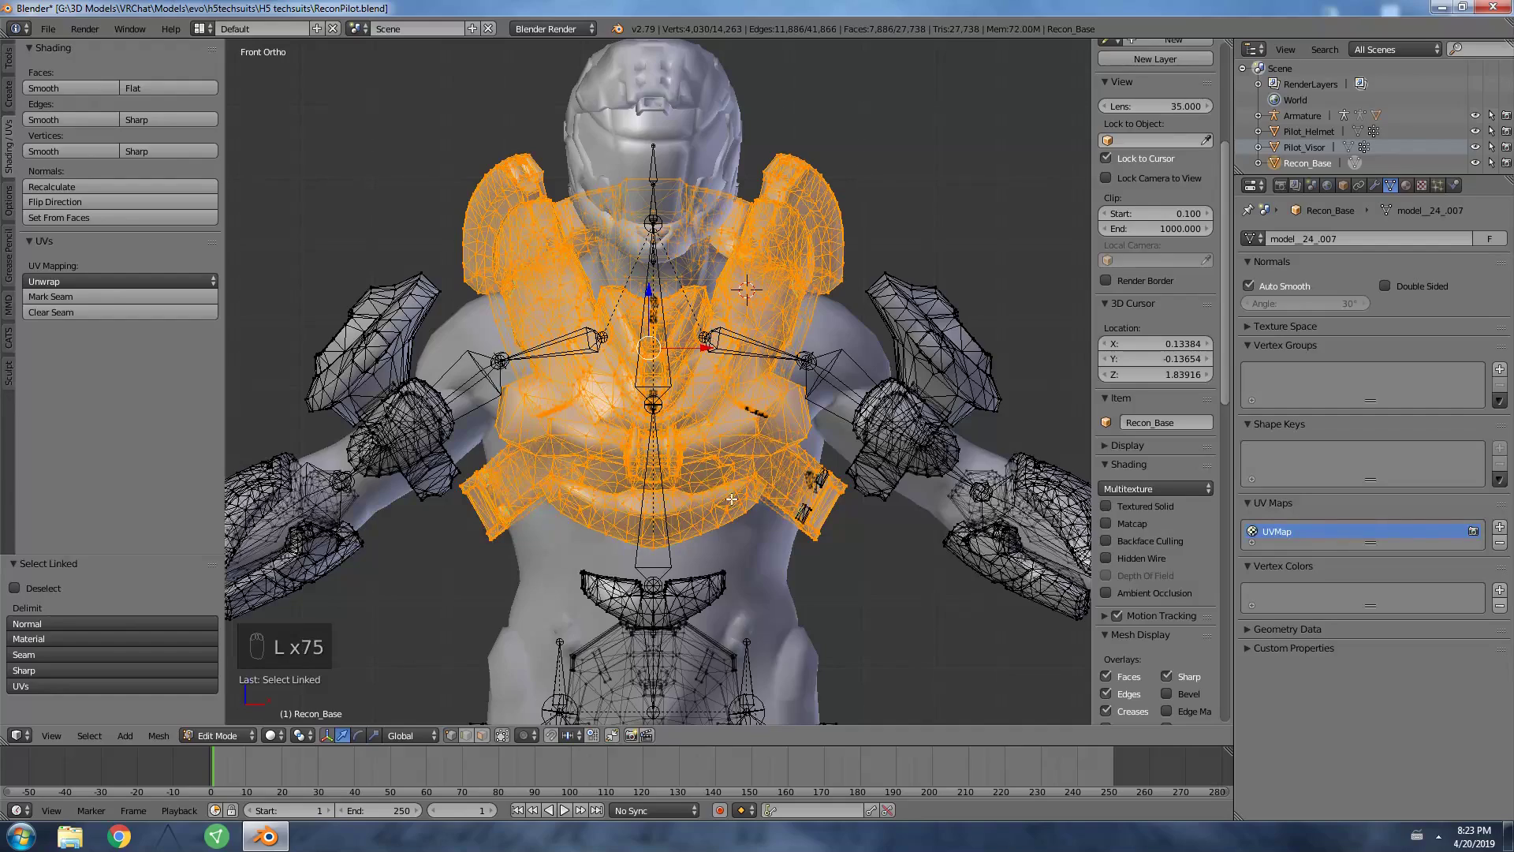
pyautogui.press('l')
pyautogui.press('l')
pyautogui.press('l')
pyautogui.press('l')
pyautogui.press('l')
pyautogui.press('l')
pyautogui.press('l')
pyautogui.press('l')
pyautogui.press('l')
pyautogui.press('l')
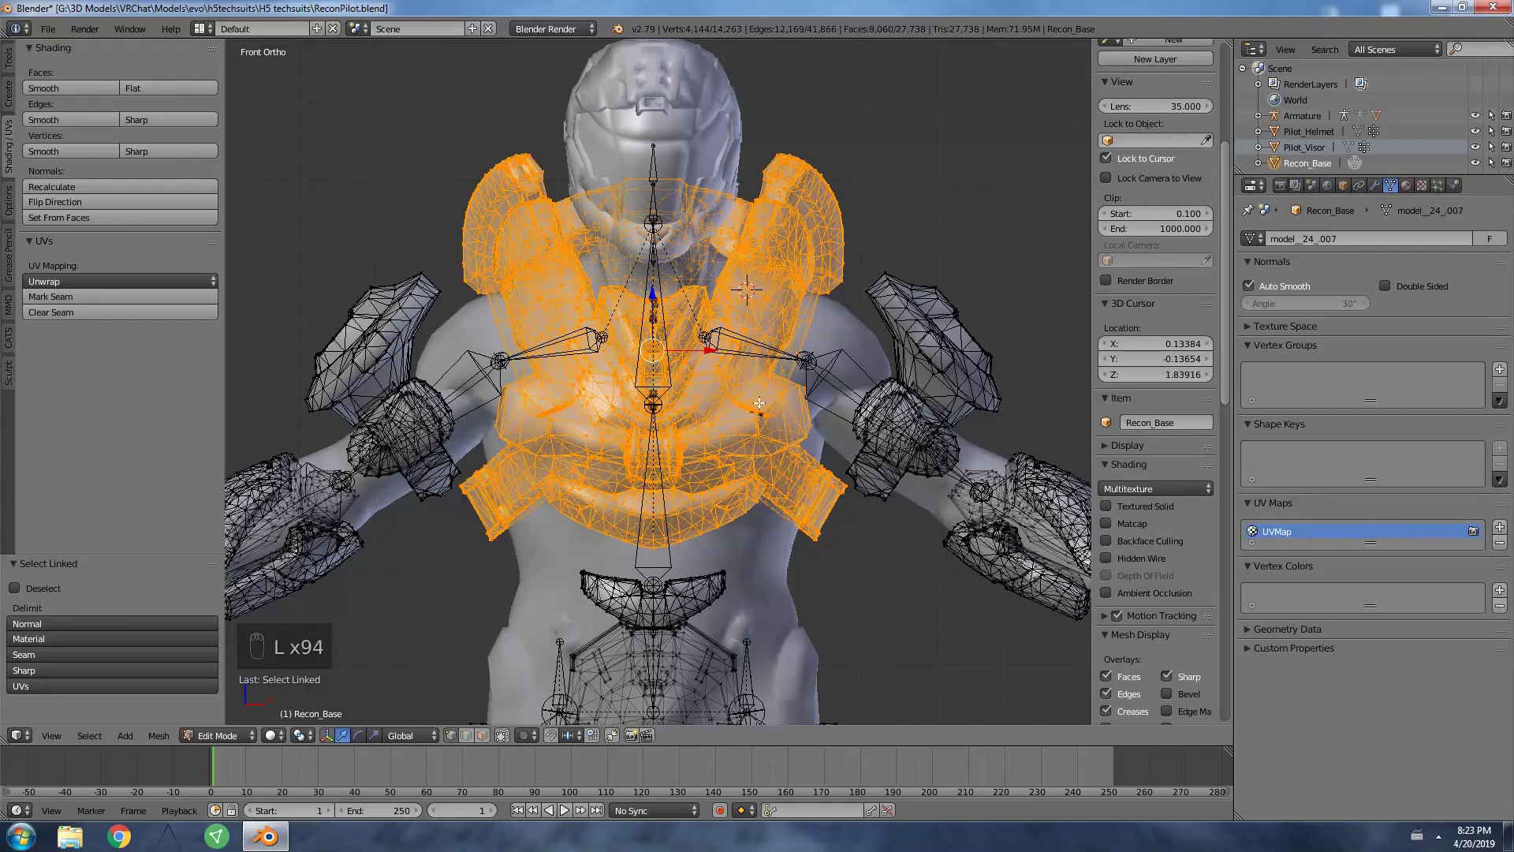
pyautogui.press('l')
pyautogui.press('l')
pyautogui.press('l')
pyautogui.press('l')
pyautogui.press('l')
pyautogui.press('l')
pyautogui.press('l')
pyautogui.moveTo(757, 417); pyautogui.dragTo(906, 415, button='middle')
pyautogui.press('l')
pyautogui.press('l')
pyautogui.press('l')
pyautogui.press('l')
pyautogui.press('l')
pyautogui.press('l')
pyautogui.press('l')
pyautogui.press('l')
pyautogui.press('l')
pyautogui.press('l')
pyautogui.press('l')
pyautogui.press('l')
pyautogui.press('l')
pyautogui.press('KP_1')
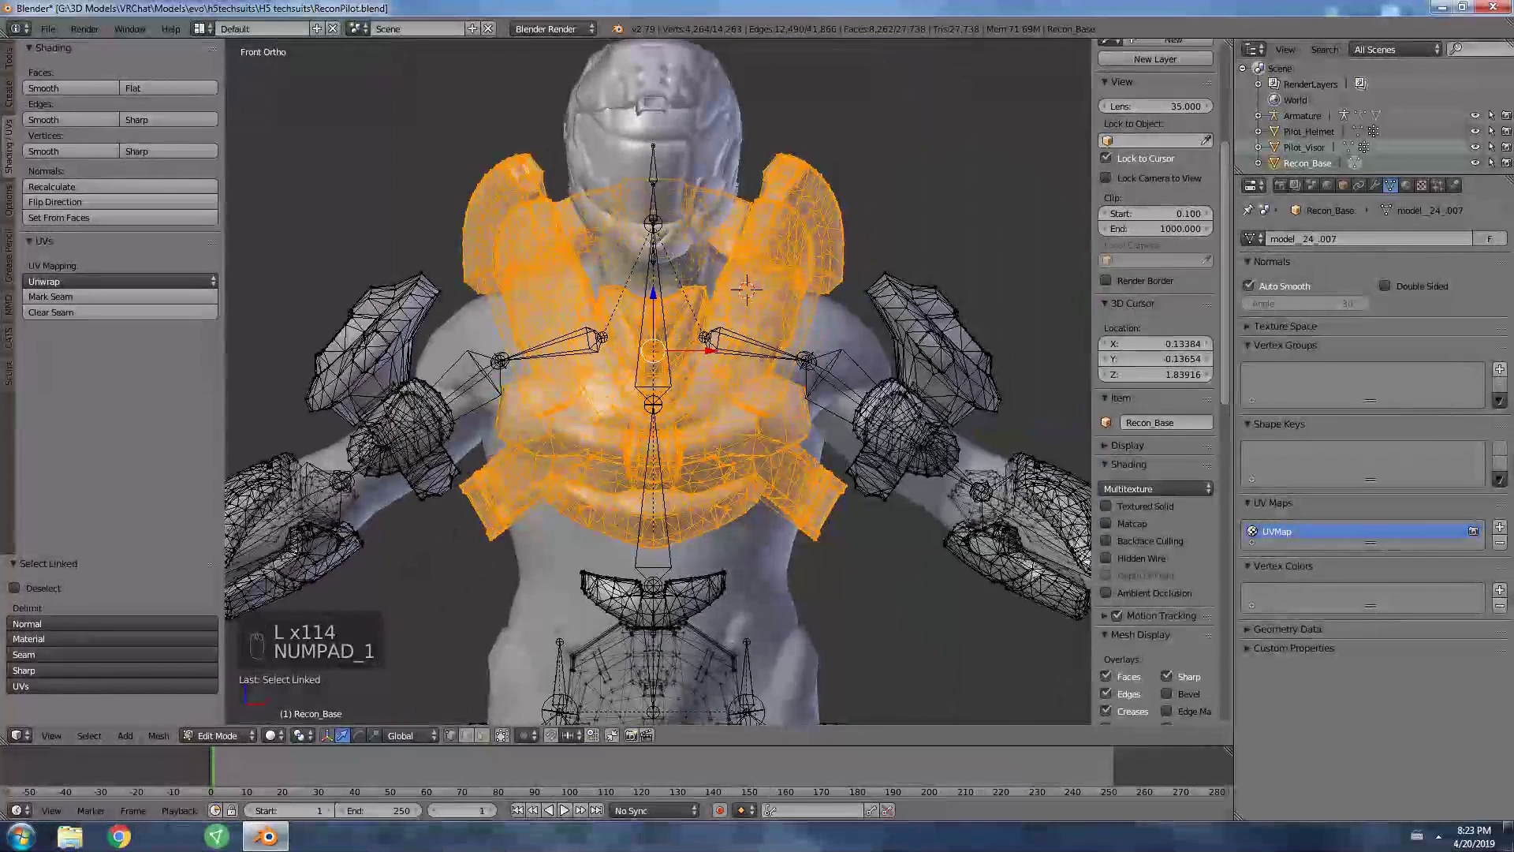
# Add a vertex group named Chest, assign the selected armour pieces at weight 1.000, and return to Object Mode.
pyautogui.click(1499, 369)
pyautogui.doubleClick(1324, 382)
pyautogui.write('Che')
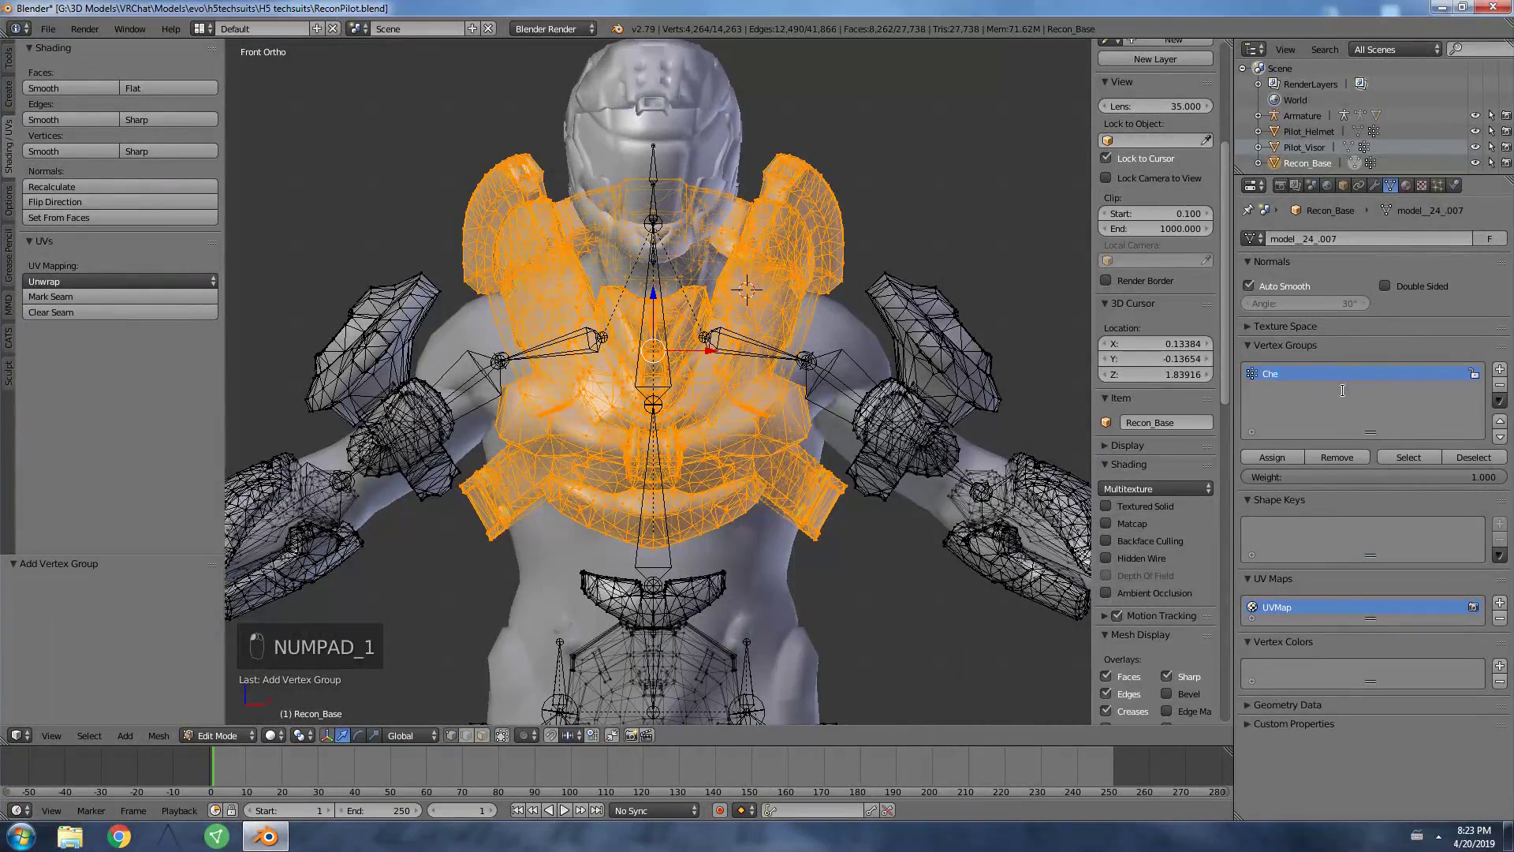
pyautogui.write('st')
pyautogui.click(1258, 462)
pyautogui.scroll(1, 834, 436)
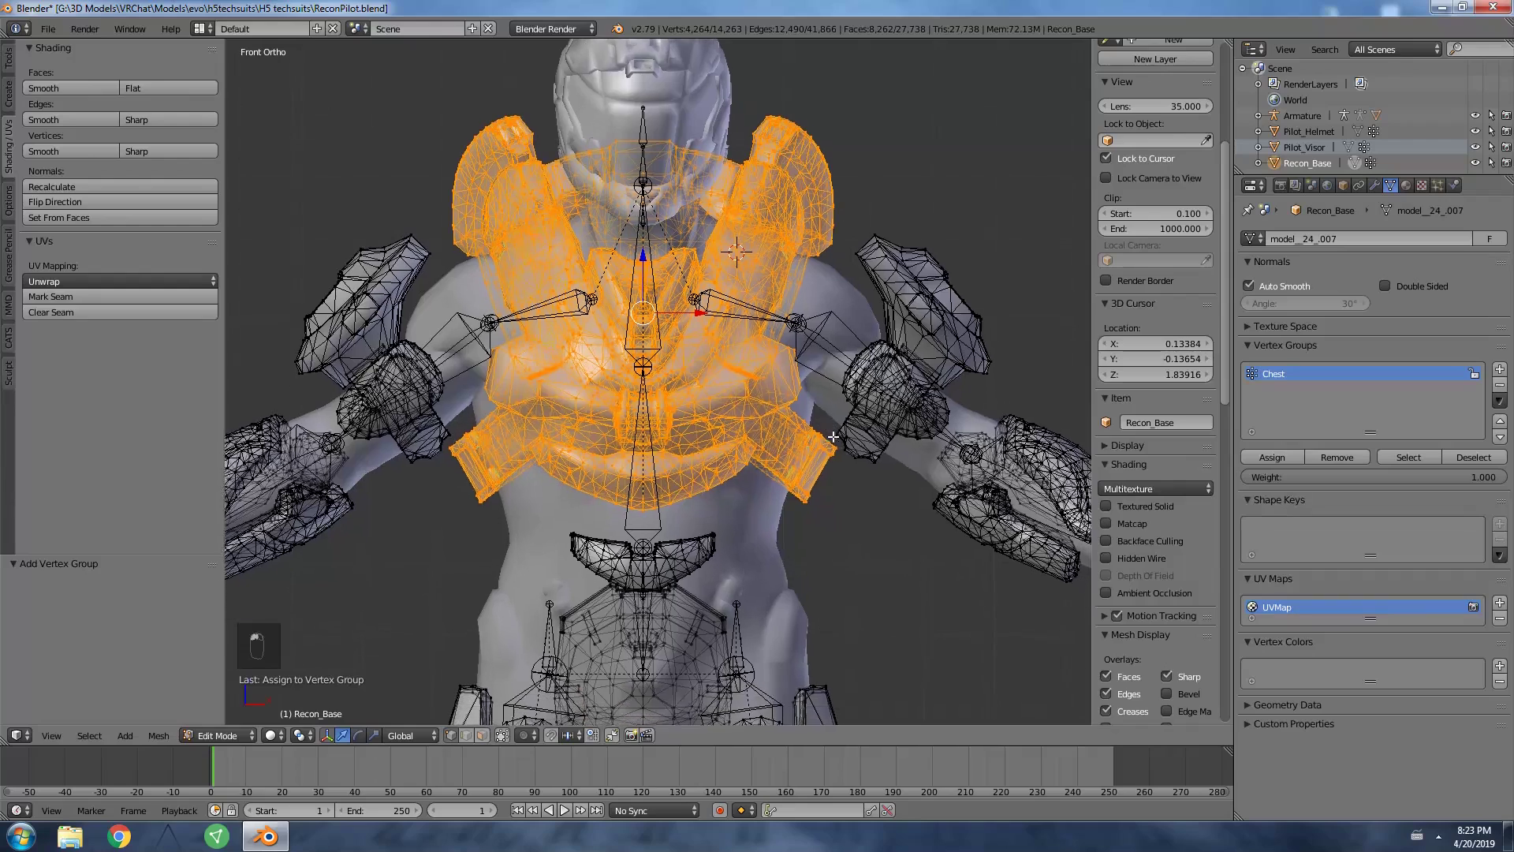
pyautogui.scroll(-2, 833, 436)
pyautogui.press('Tab')
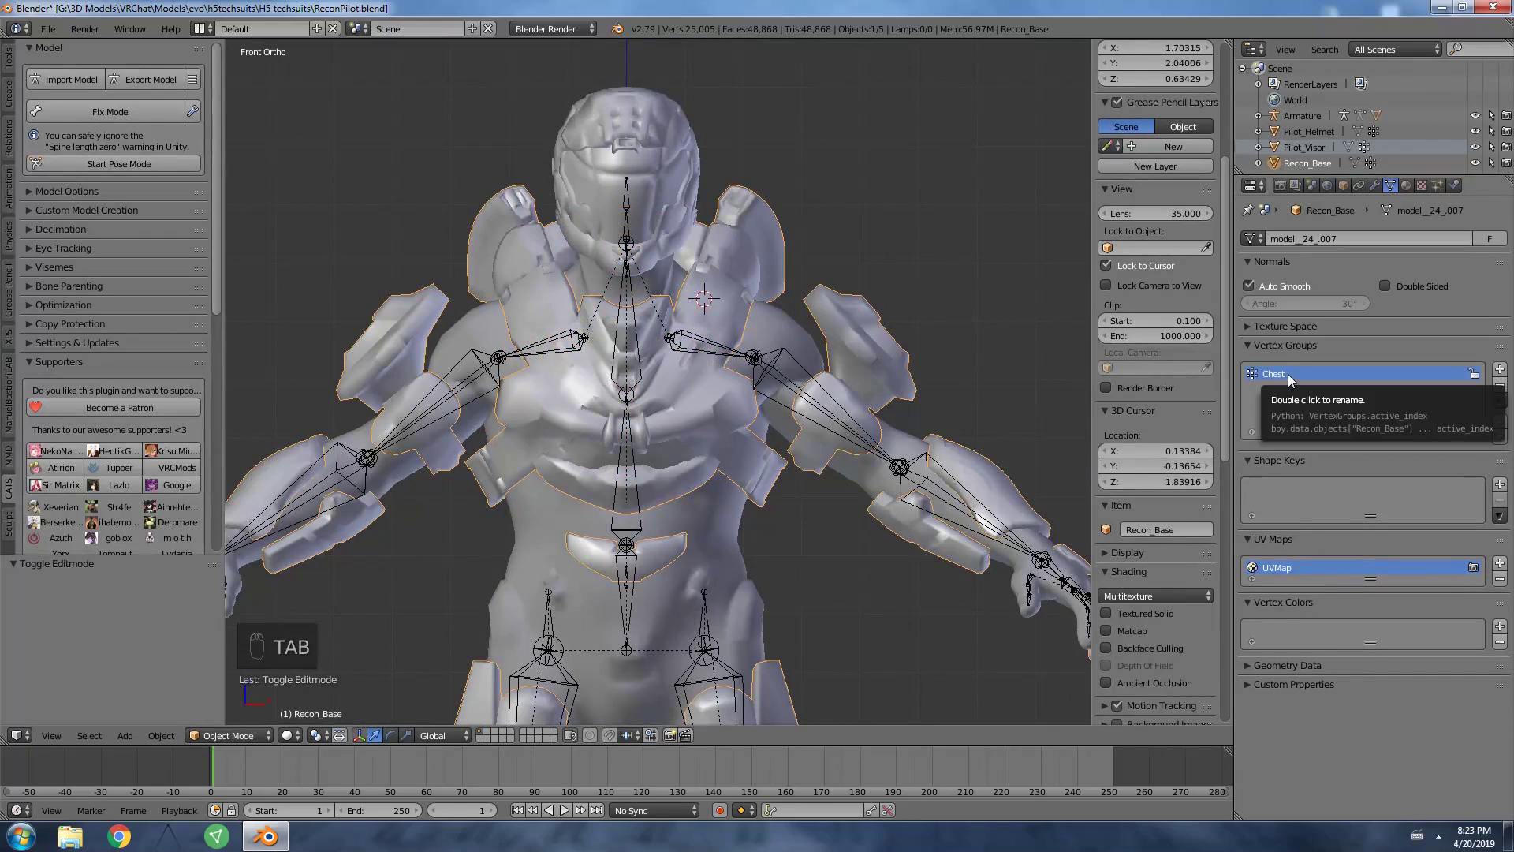
# Examine the armature's bone hierarchy from Hips through Spine to compare its bone names with the vertex group name.
pyautogui.click(1259, 116)
pyautogui.scroll(-2, 1349, 119)
pyautogui.click(1273, 104)
pyautogui.scroll(-1, 1343, 124)
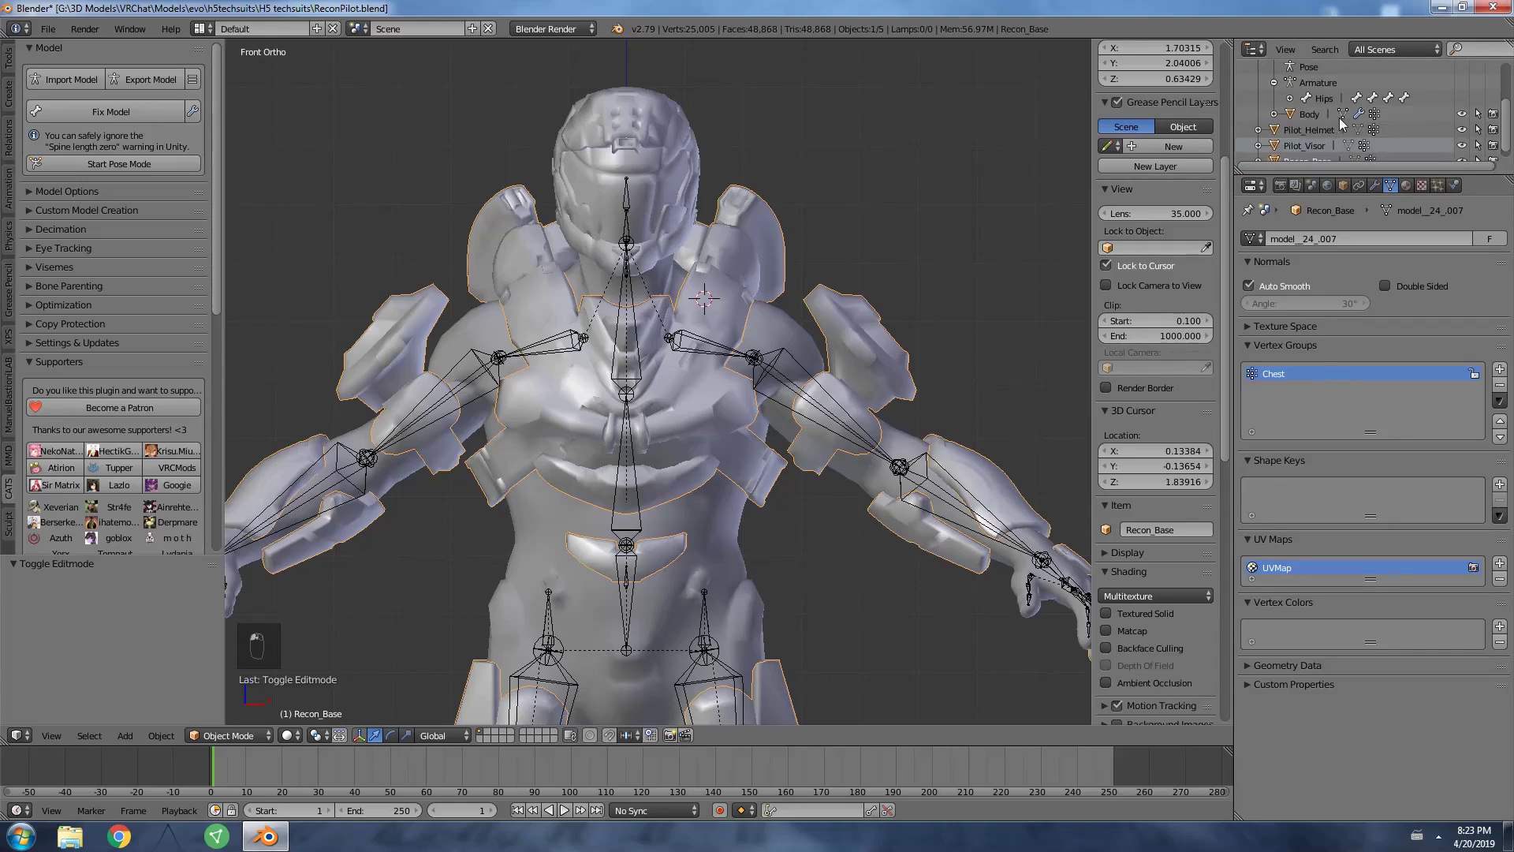
pyautogui.click(1290, 98)
pyautogui.scroll(-1, 1328, 156)
pyautogui.click(1289, 98)
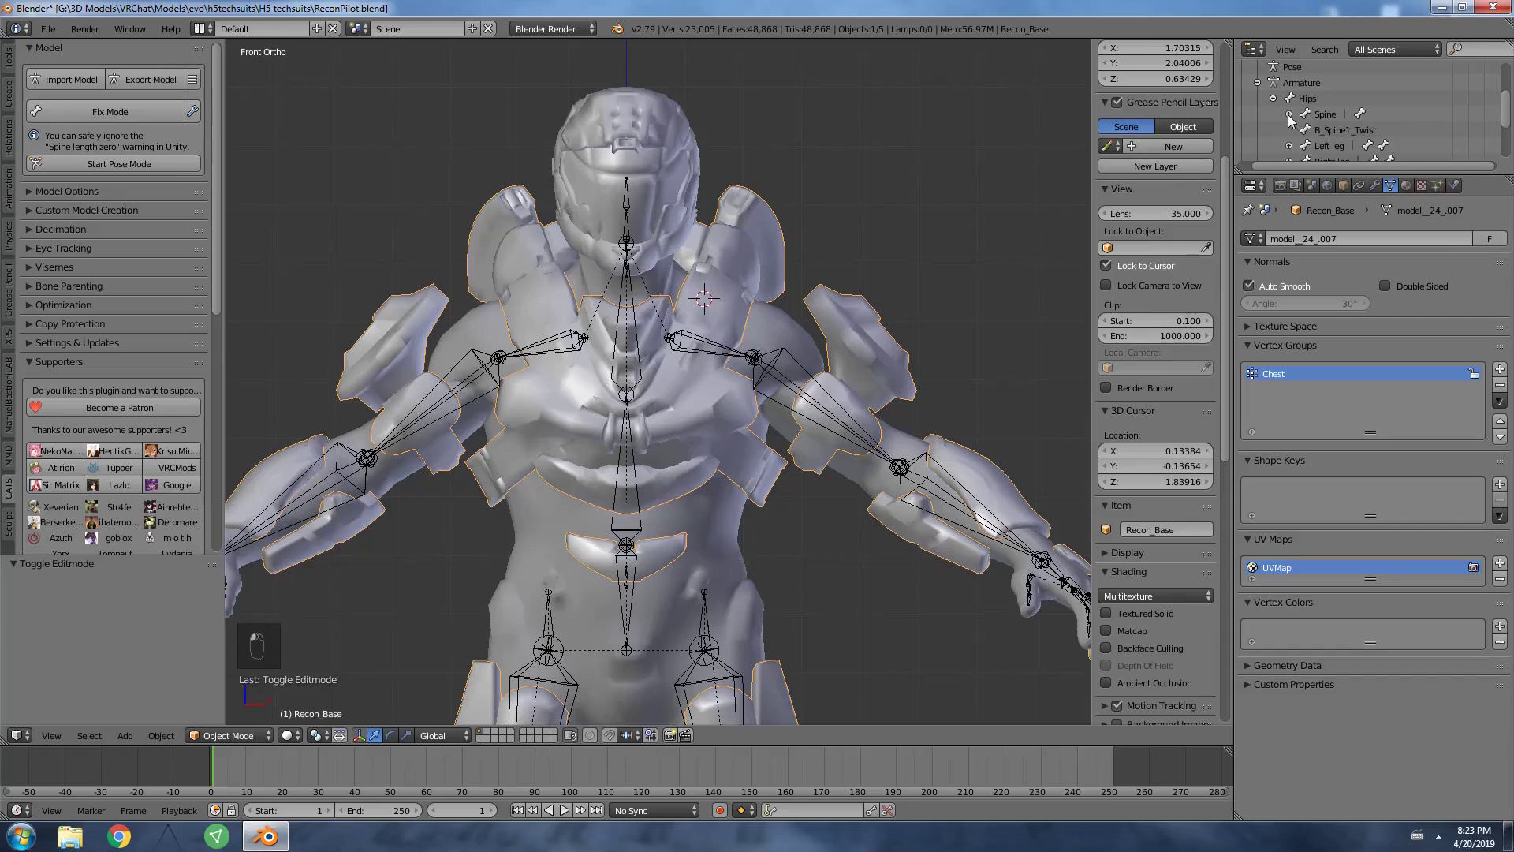
pyautogui.scroll(-1, 1351, 117)
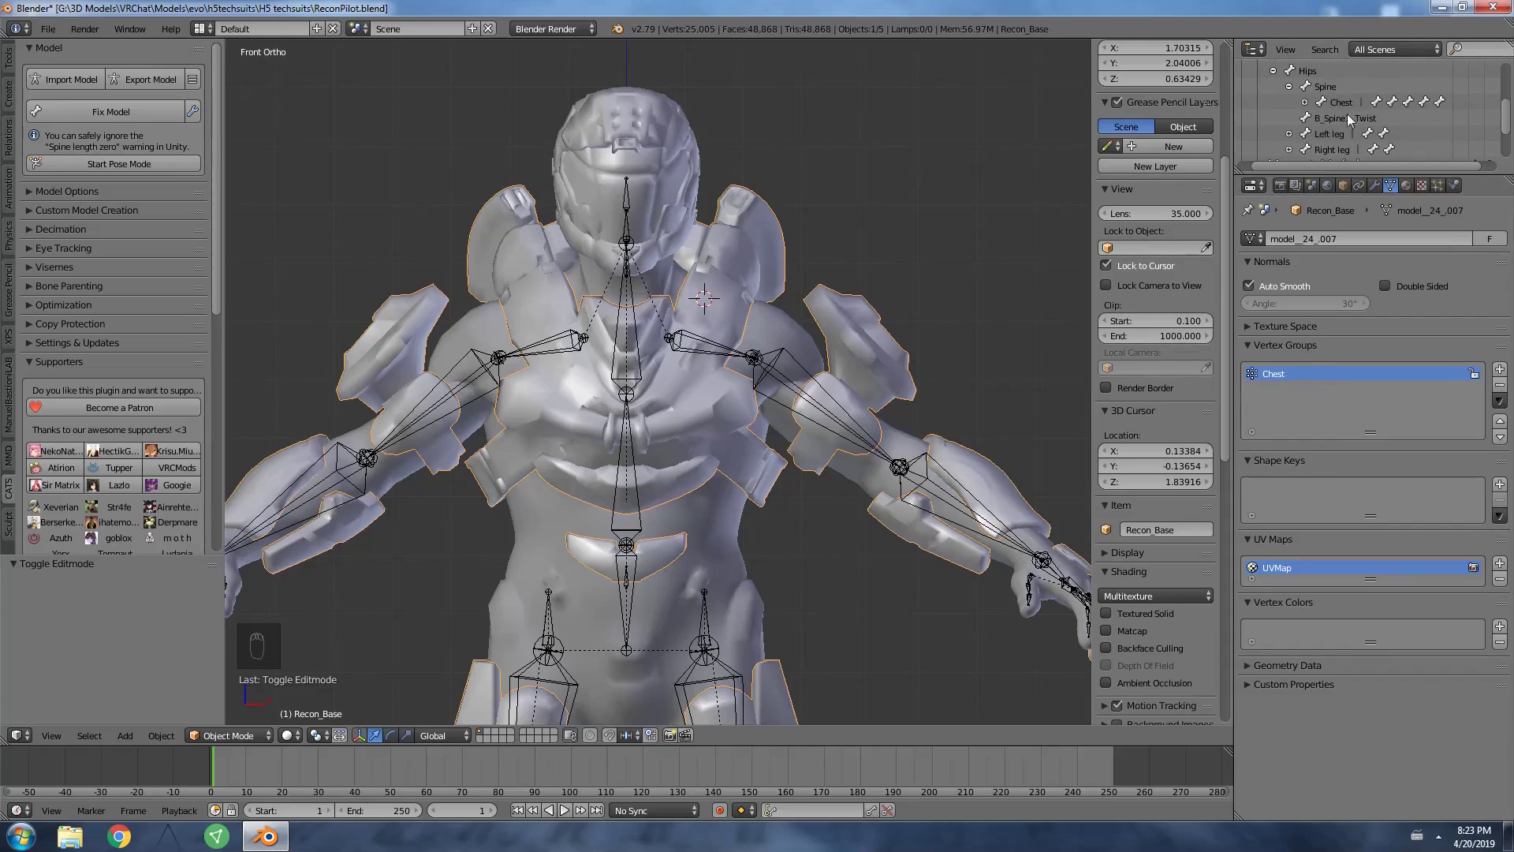
pyautogui.scroll(3, 1297, 146)
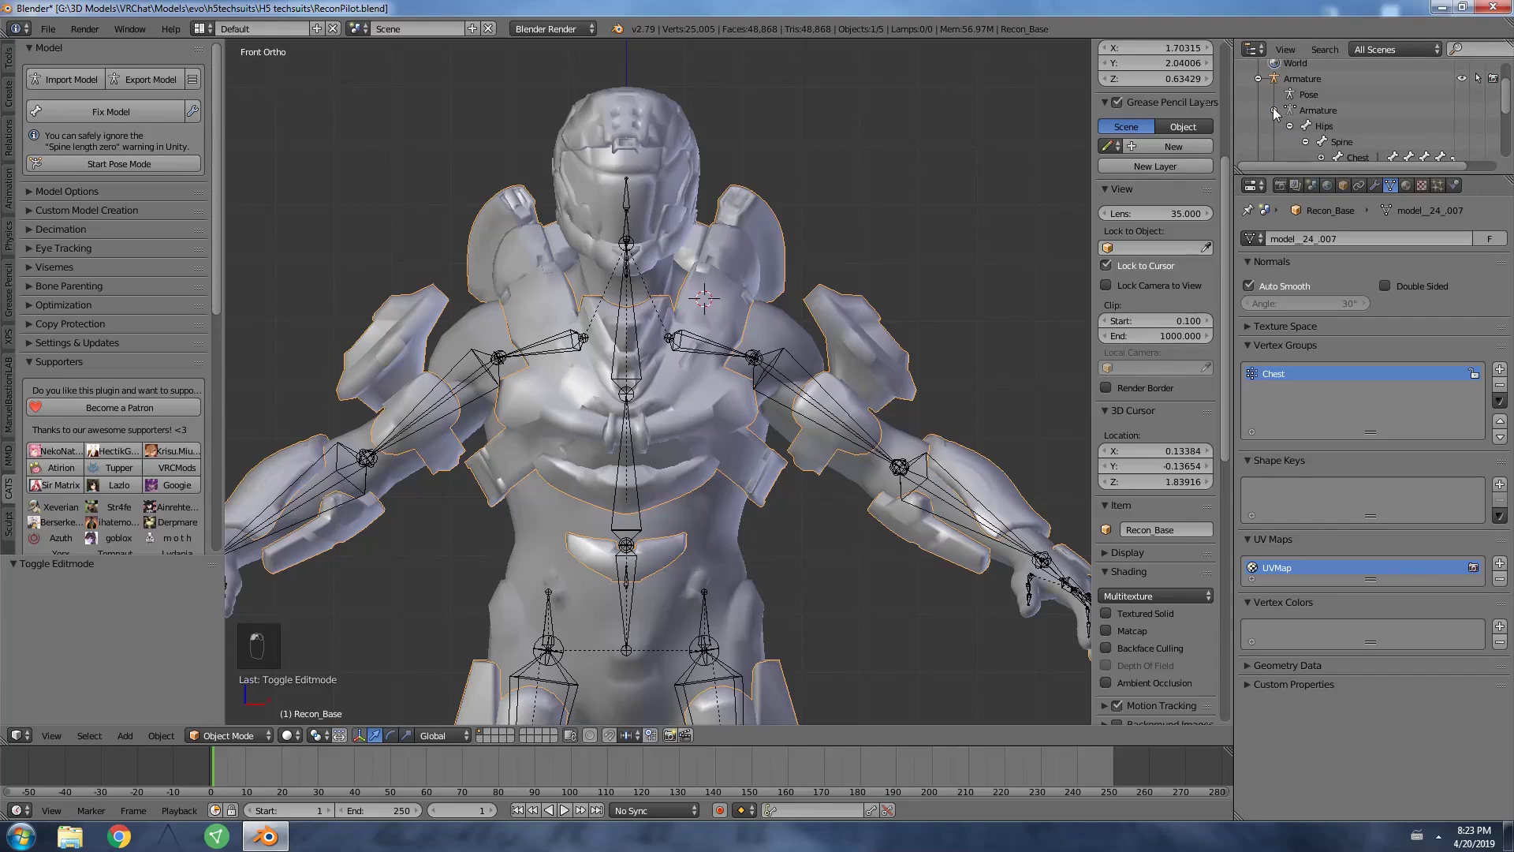
pyautogui.click(1273, 110)
pyautogui.scroll(-3, 723, 375)
# Assign only the linked left shoulder and upper-arm armour pieces of Recon_Base to a new vertex group named Left arm at weight 1.000.
pyautogui.press('Tab')
pyautogui.click(801, 275)
pyautogui.scroll(4, 847, 334)
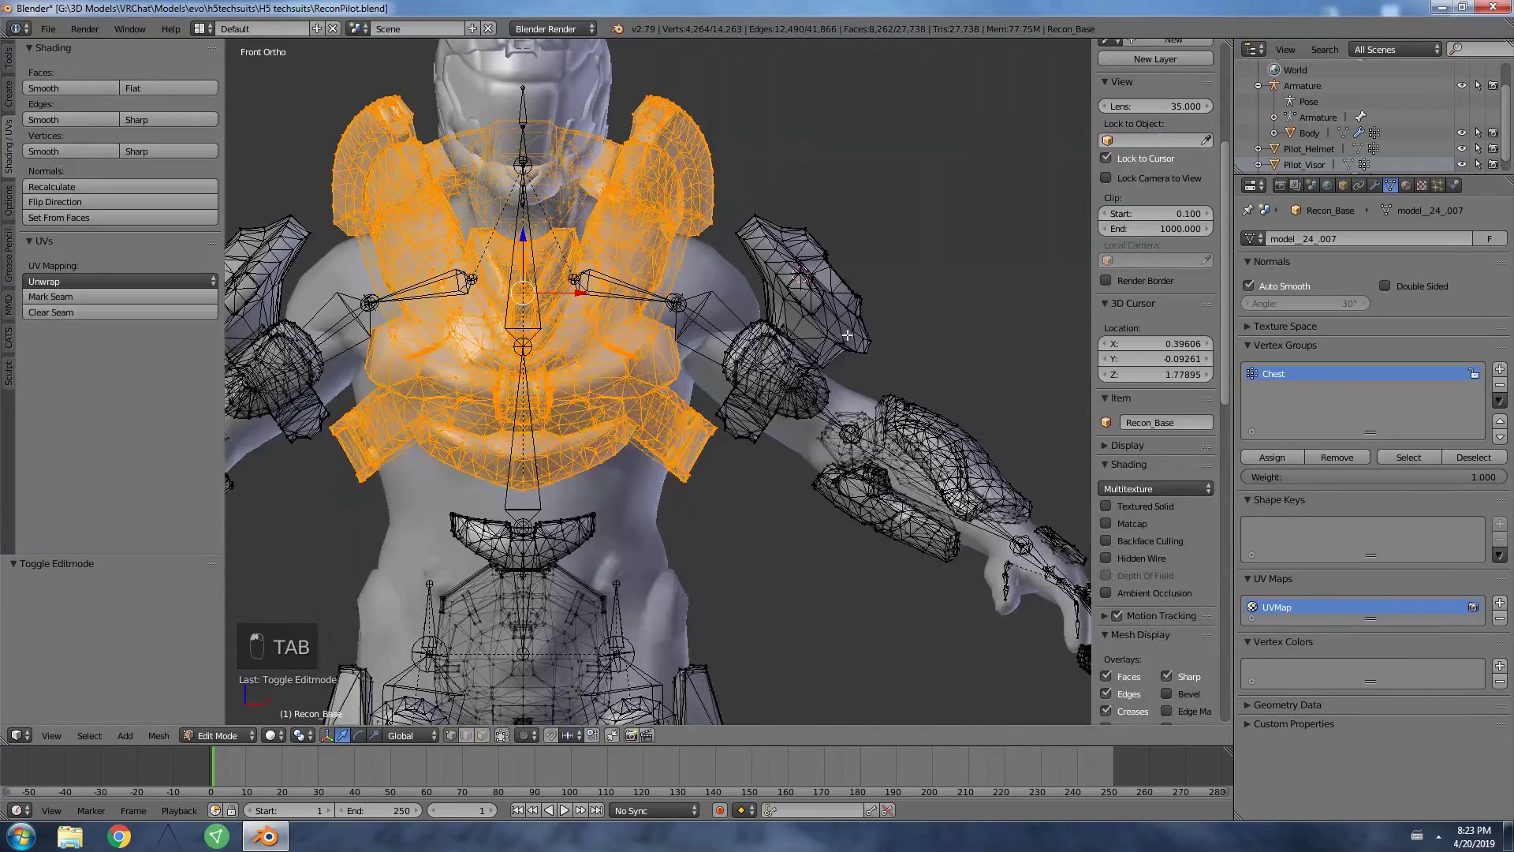
pyautogui.keyDown('shift'); pyautogui.moveTo(847, 334); pyautogui.dragTo(809, 334, button='middle'); pyautogui.keyUp('shift')
pyautogui.press('a')
pyautogui.press('a')
pyautogui.press('l')
pyautogui.press('l')
pyautogui.press('l')
pyautogui.press('l')
pyautogui.press('l')
pyautogui.press('l')
pyautogui.press('l')
pyautogui.press('l')
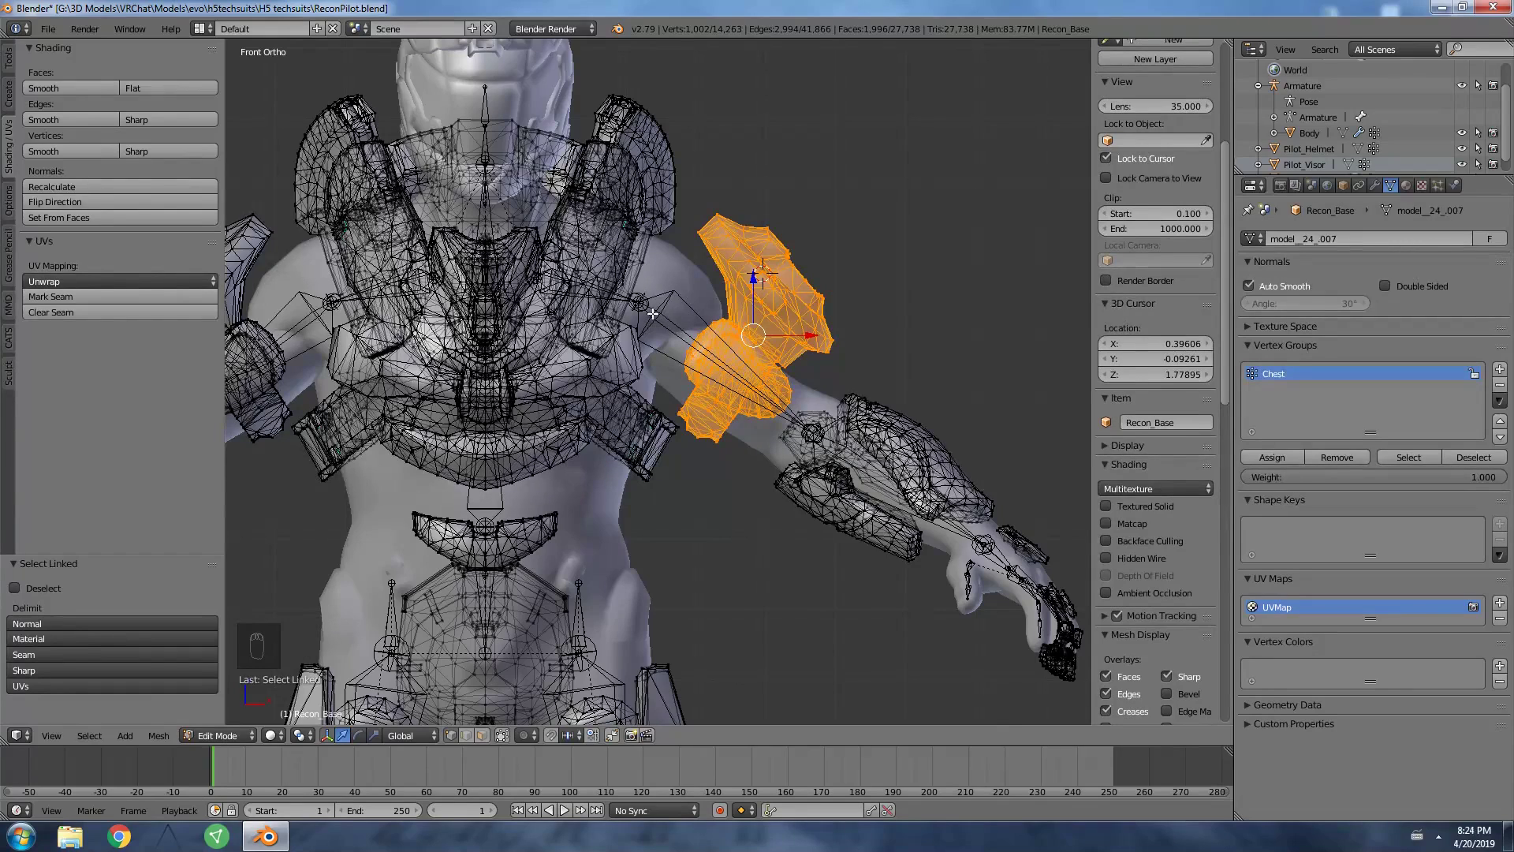
pyautogui.click(1500, 369)
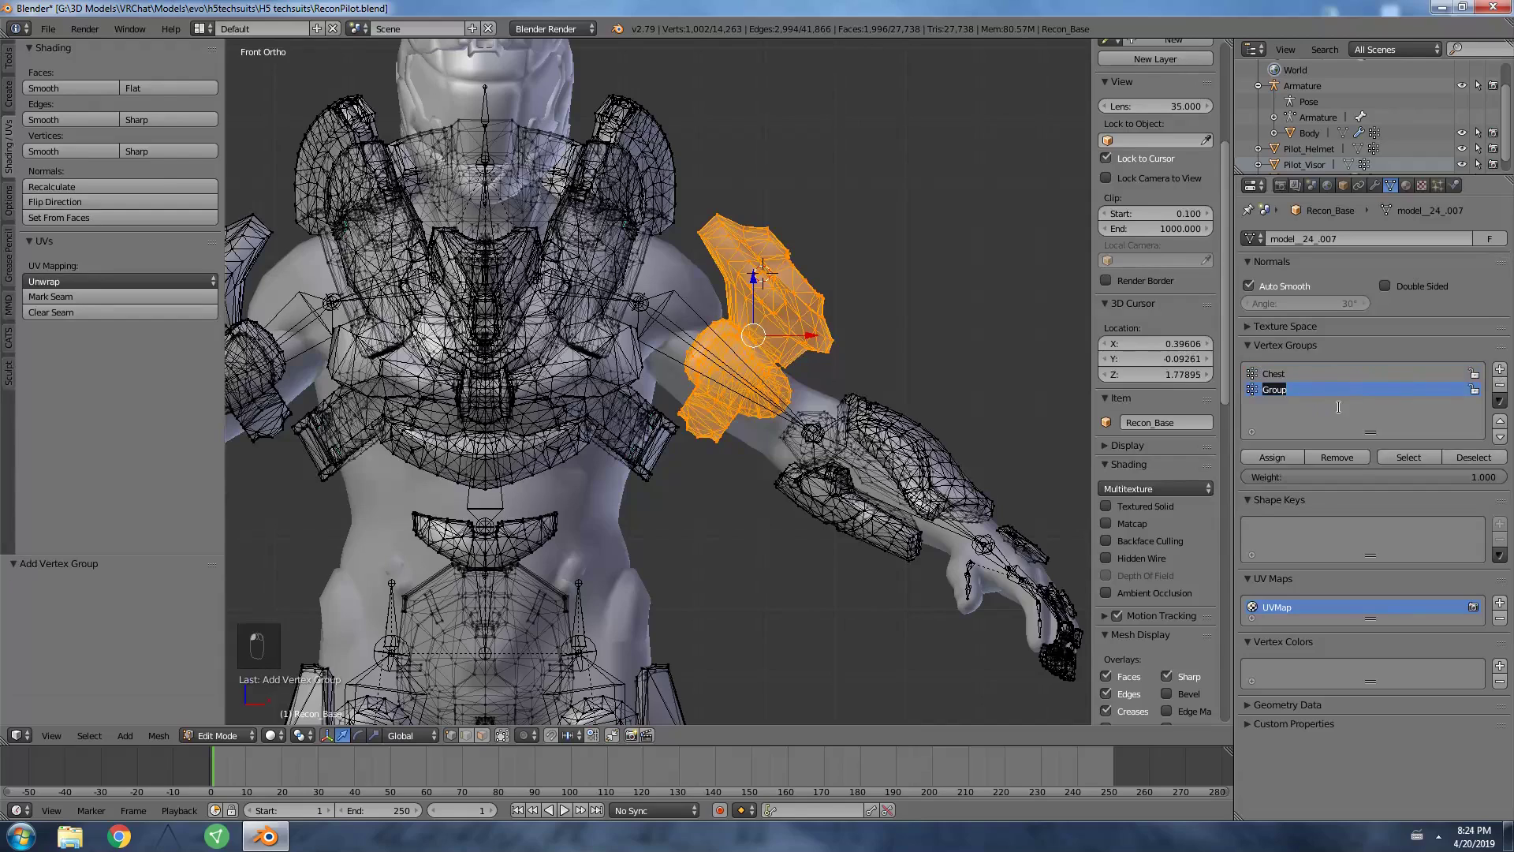
pyautogui.click(1272, 457)
# Clear the selection and select all linked armour pieces on the left forearm of Recon_Base, including the underside plate.
pyautogui.keyDown('shift'); pyautogui.moveTo(836, 446); pyautogui.dragTo(592, 359, button='middle'); pyautogui.keyUp('shift')
pyautogui.press('a')
pyautogui.press('l')
pyautogui.press('l')
pyautogui.press('l')
pyautogui.press('l')
pyautogui.press('l')
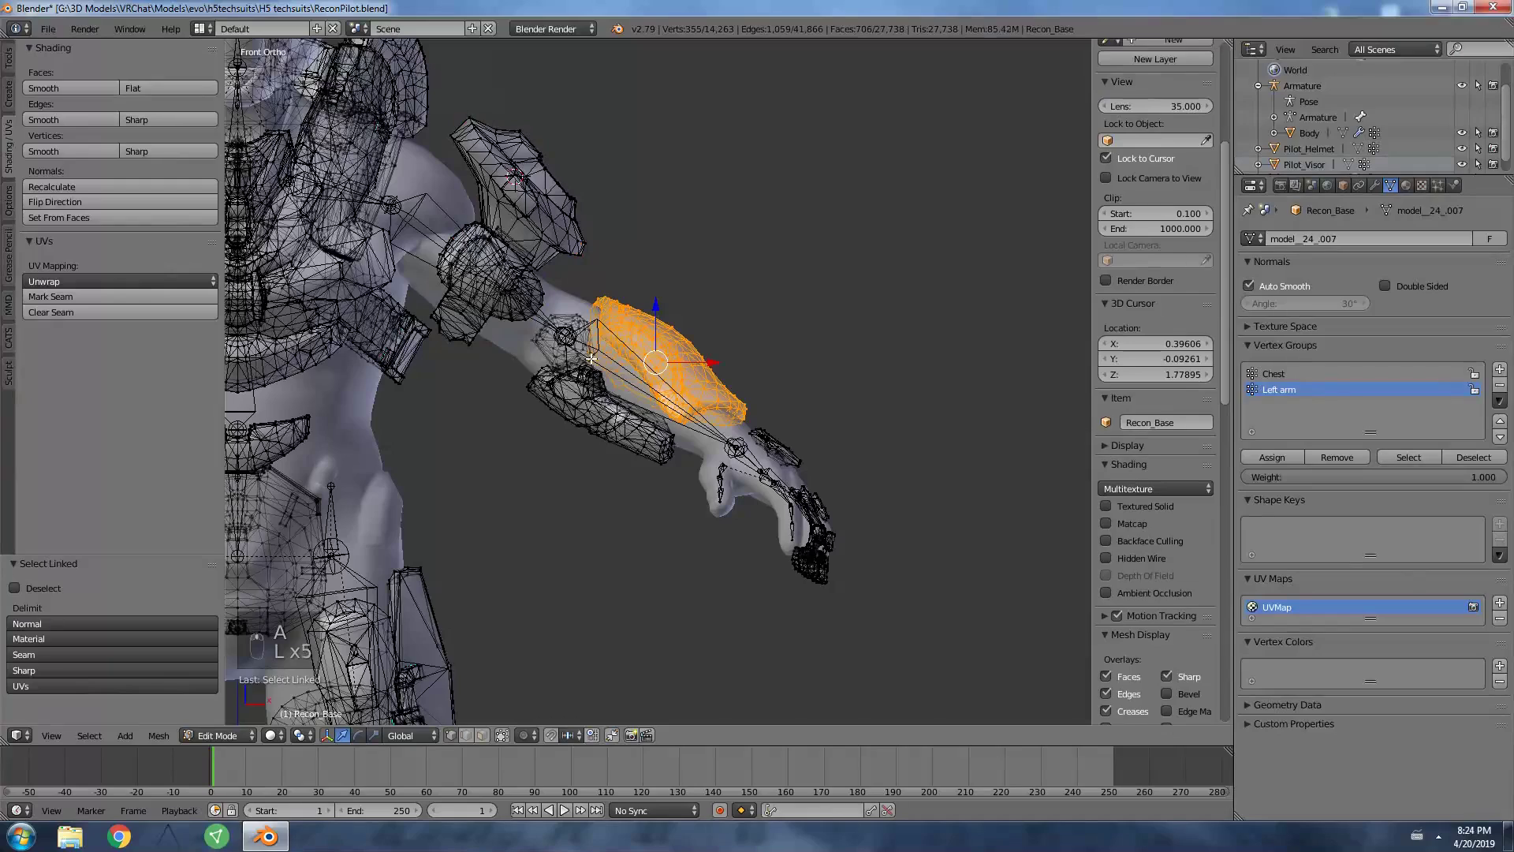
pyautogui.press('l')
pyautogui.press('l')
pyautogui.press('l')
pyautogui.press('l')
pyautogui.press('l')
pyautogui.press('l')
pyautogui.press('l')
pyautogui.press('l')
pyautogui.press('l')
pyautogui.press('l')
pyautogui.press('l')
pyautogui.press('l')
pyautogui.press('l')
pyautogui.press('l')
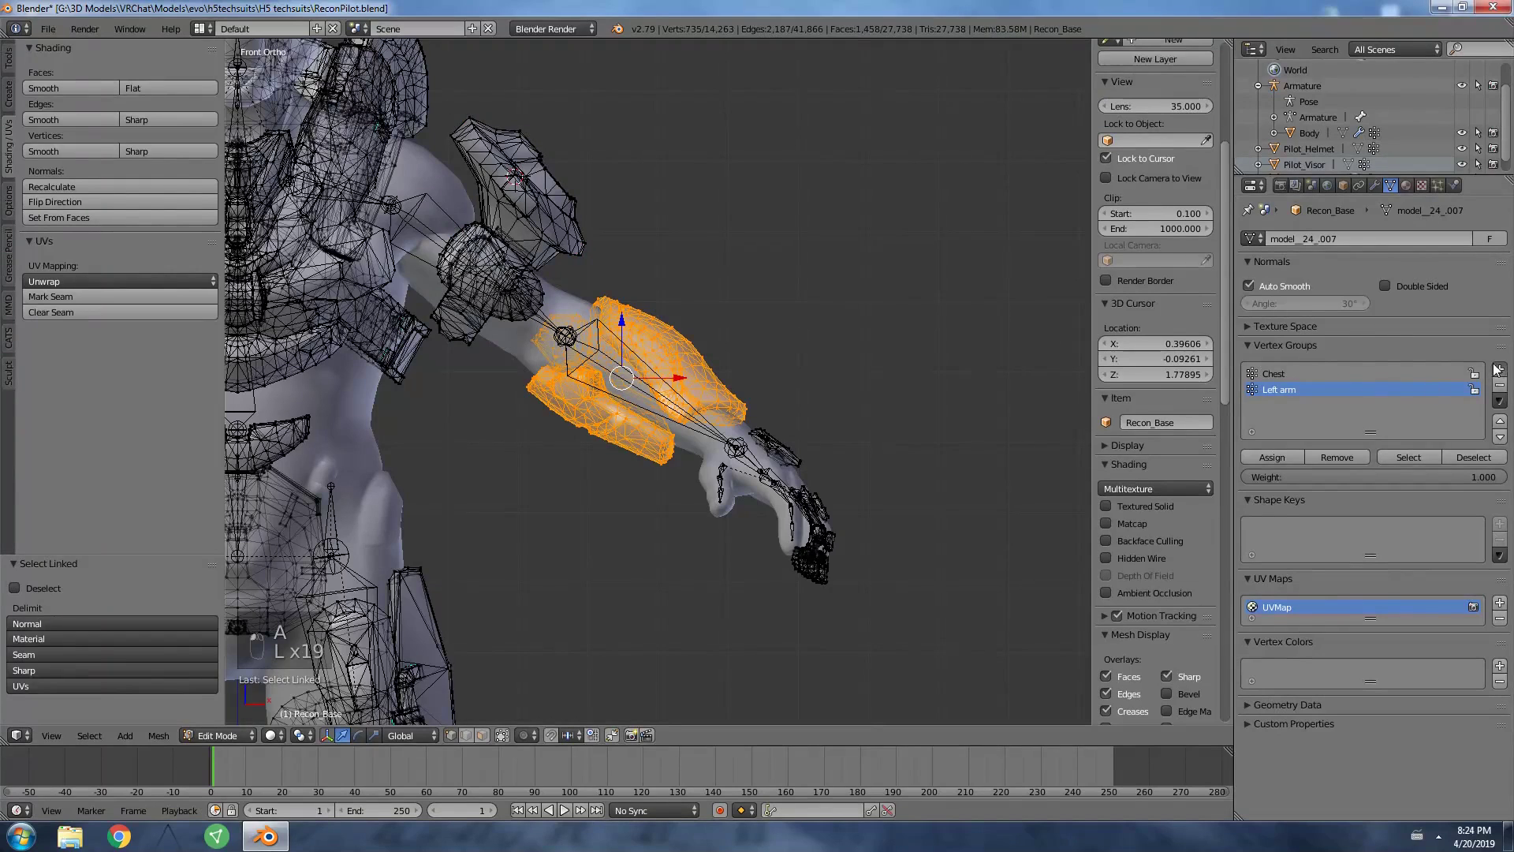
# Add a vertex group named Left elbow and assign the selected forearm pieces to it at weight 1.000.
pyautogui.click(1498, 368)
pyautogui.doubleClick(1303, 405)
pyautogui.write('Left e')
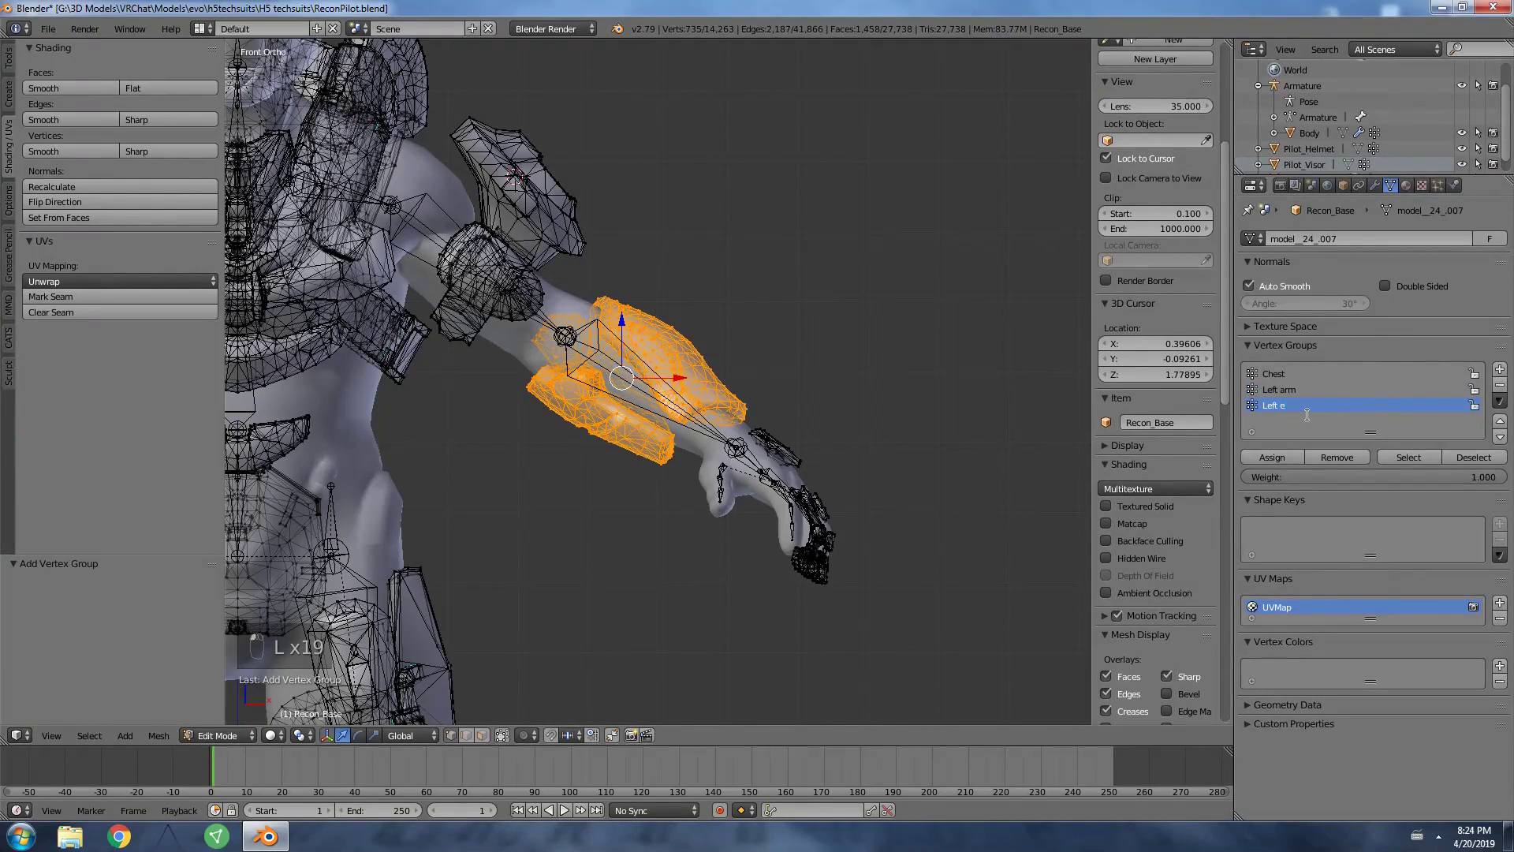
pyautogui.write('lbow')
pyautogui.press('Return')
pyautogui.click(1272, 456)
# Select only the linked plate on the back of the left hand, add a vertex group named Left hand, and deselect everything.
pyautogui.keyDown('shift'); pyautogui.moveTo(822, 446); pyautogui.dragTo(734, 392, button='middle'); pyautogui.keyUp('shift')
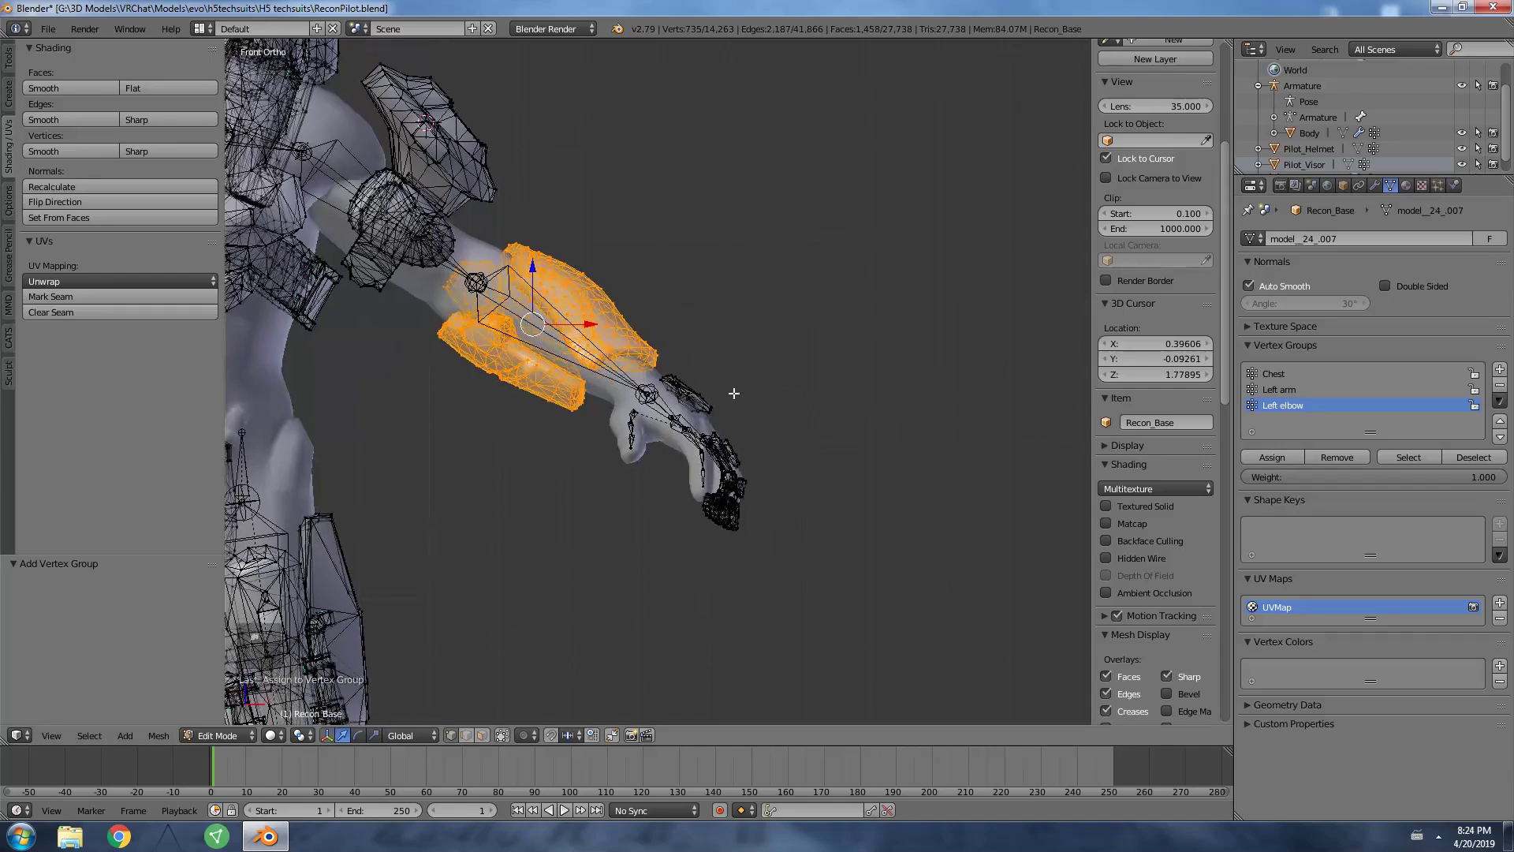
pyautogui.press('a')
pyautogui.scroll(3, 733, 393)
pyautogui.press('l')
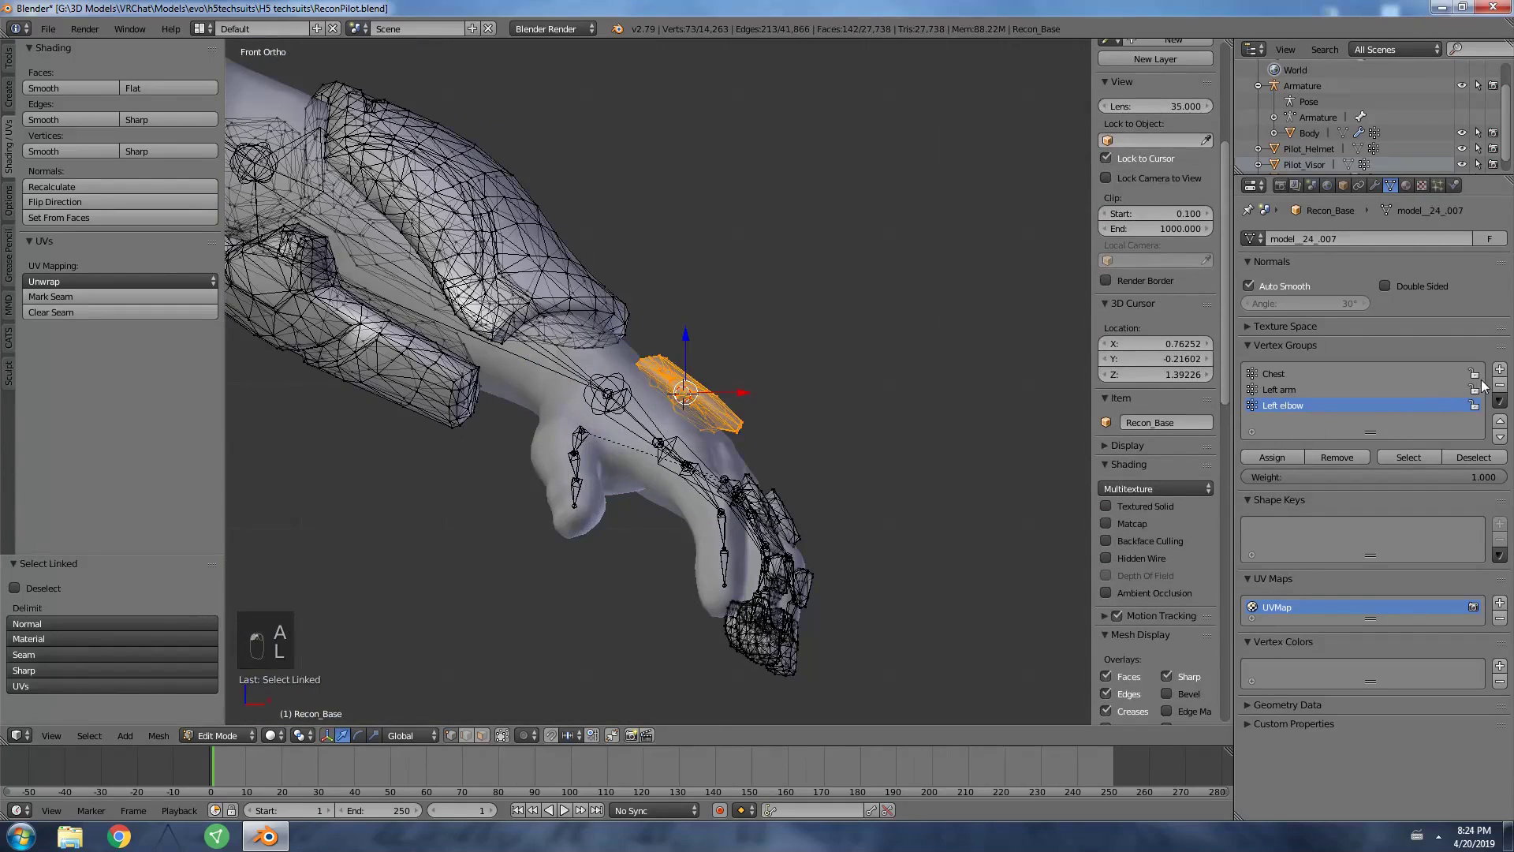
pyautogui.click(1499, 369)
pyautogui.write('L')
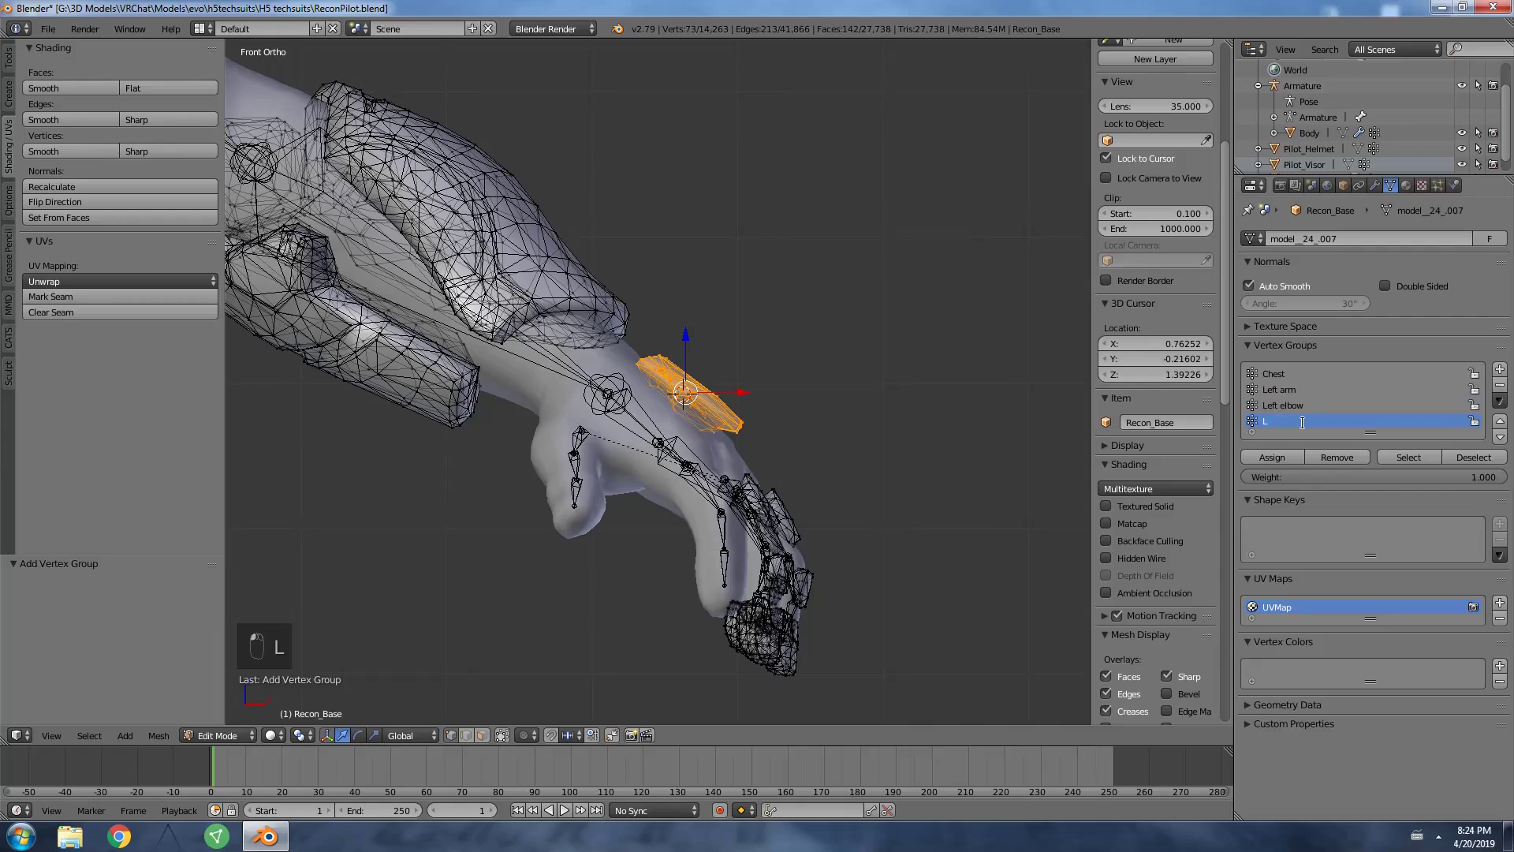
pyautogui.write('eft ha')
pyautogui.press('BackSpace')
pyautogui.write('hand')
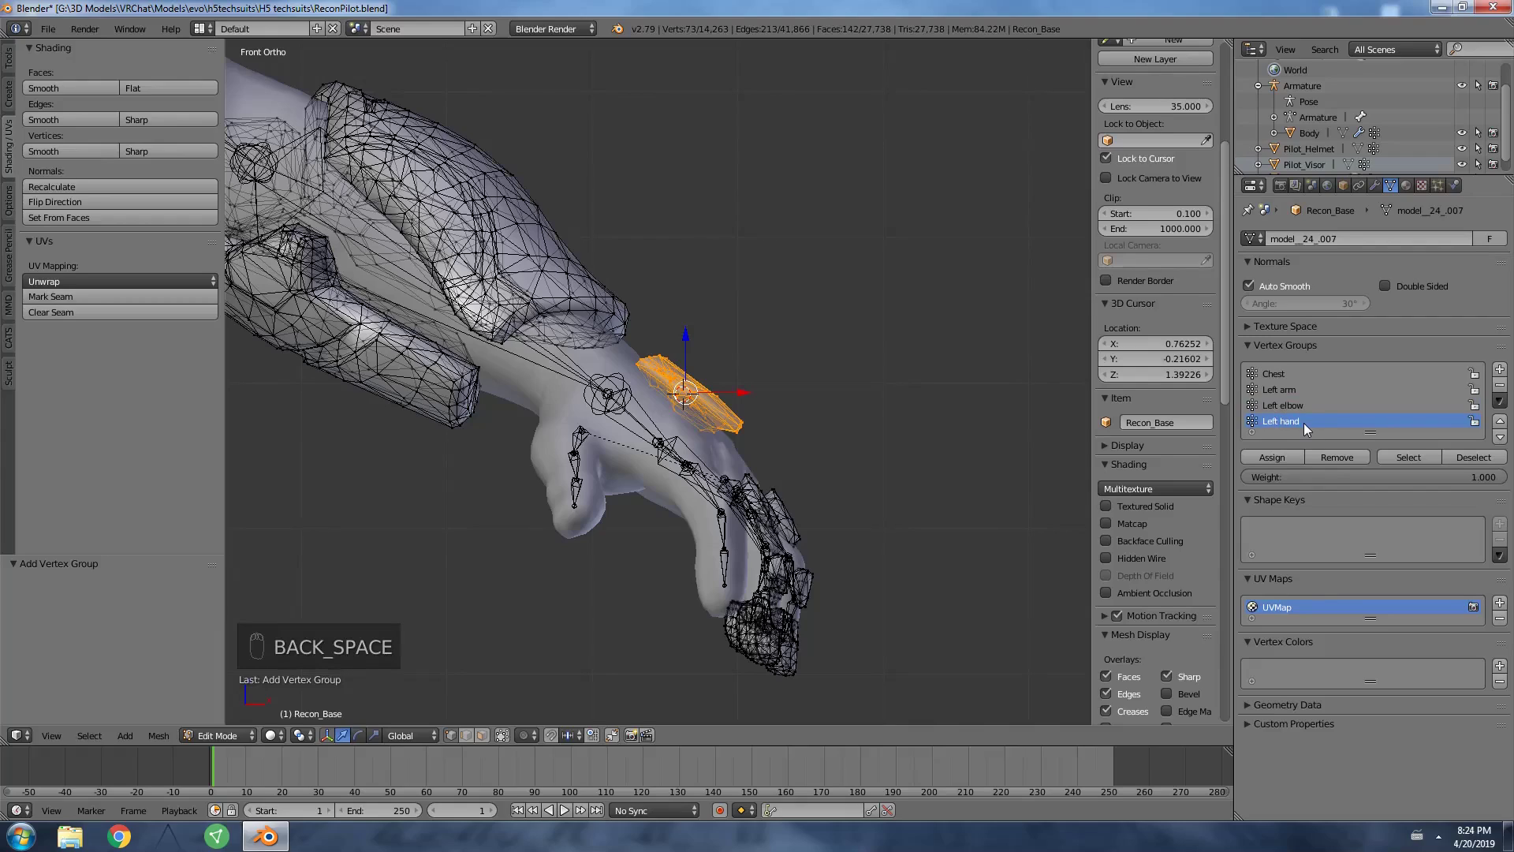
pyautogui.scroll(-5, 1138, 438)
pyautogui.scroll(-5, 686, 394)
pyautogui.keyDown('shift'); pyautogui.moveTo(694, 395); pyautogui.dragTo(1048, 363, button='middle'); pyautogui.keyUp('shift')
pyautogui.press('a')
pyautogui.press('a')
# Add an Armature modifier to Pilot_Helmet with Armature as its target object.
pyautogui.scroll(3, 691, 389)
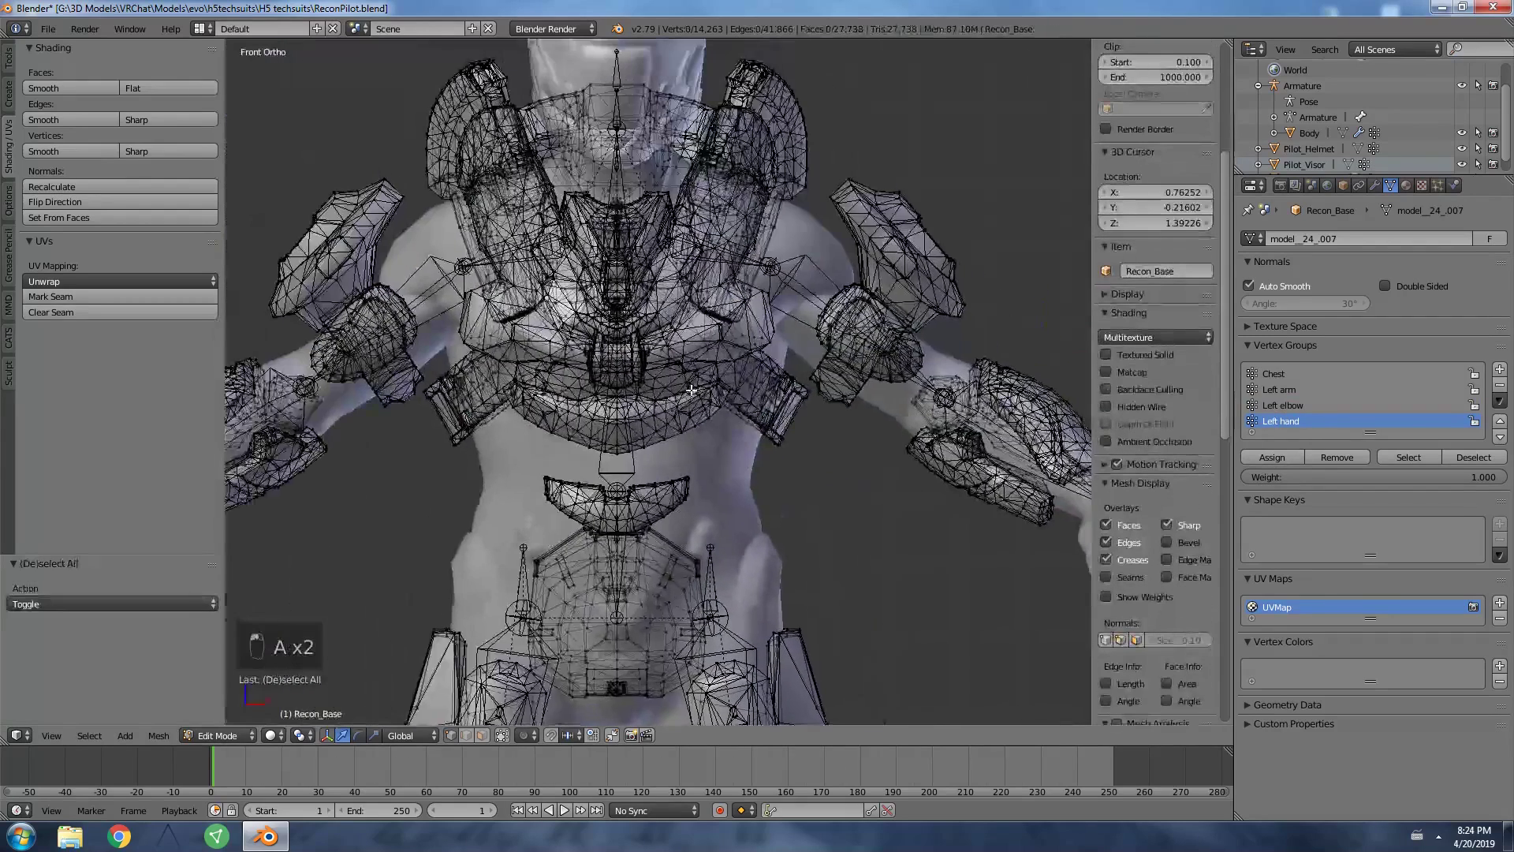
pyautogui.scroll(-3, 691, 390)
pyautogui.keyDown('shift'); pyautogui.moveTo(891, 323); pyautogui.dragTo(742, 322, button='middle'); pyautogui.keyUp('shift')
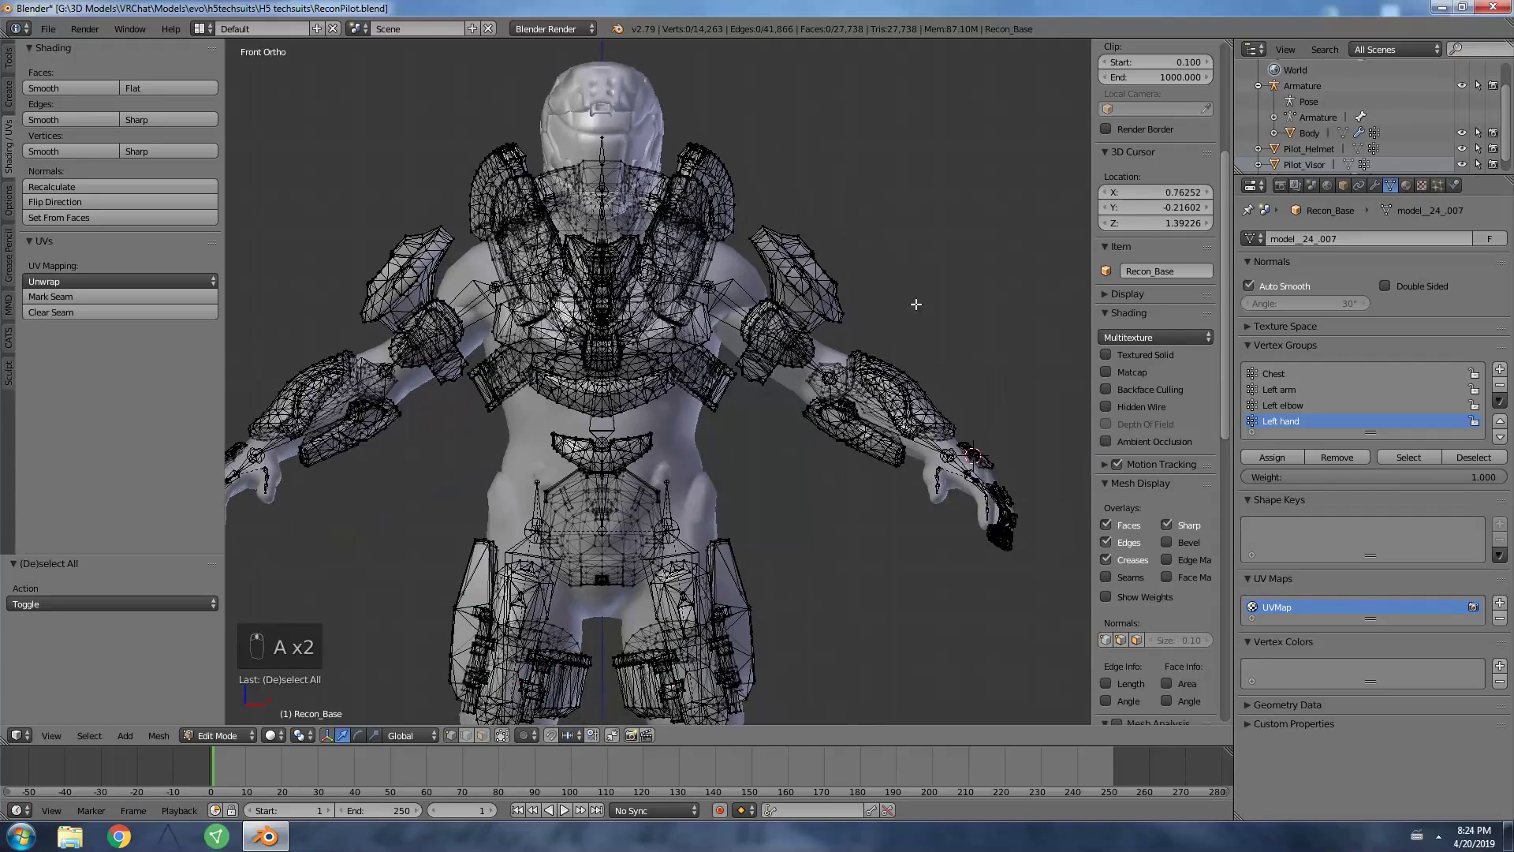
pyautogui.click(1323, 145)
pyautogui.scroll(-1, 1316, 144)
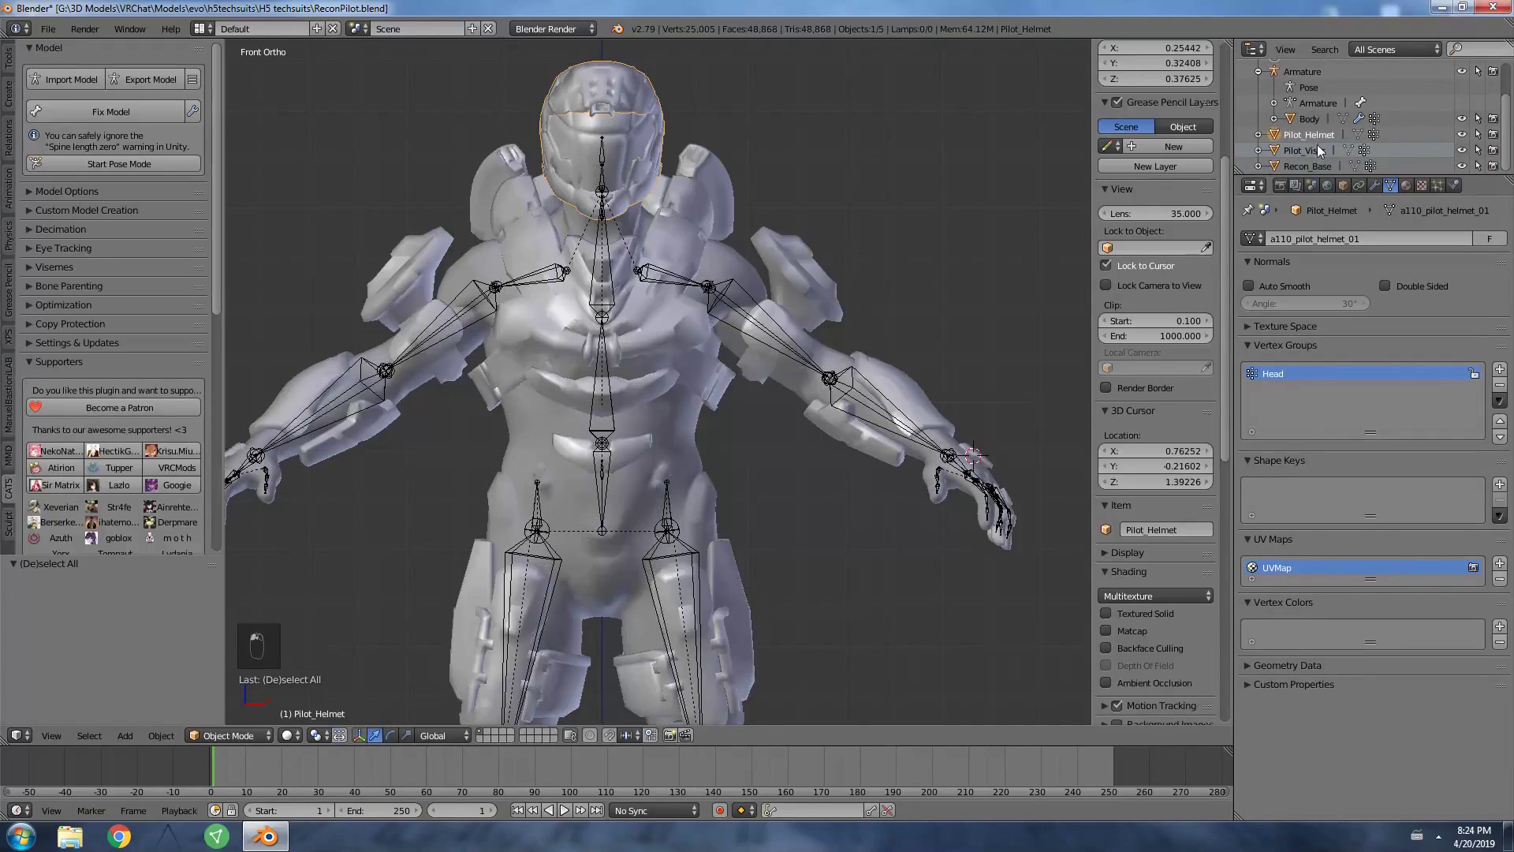
pyautogui.click(1373, 186)
pyautogui.click(1306, 238)
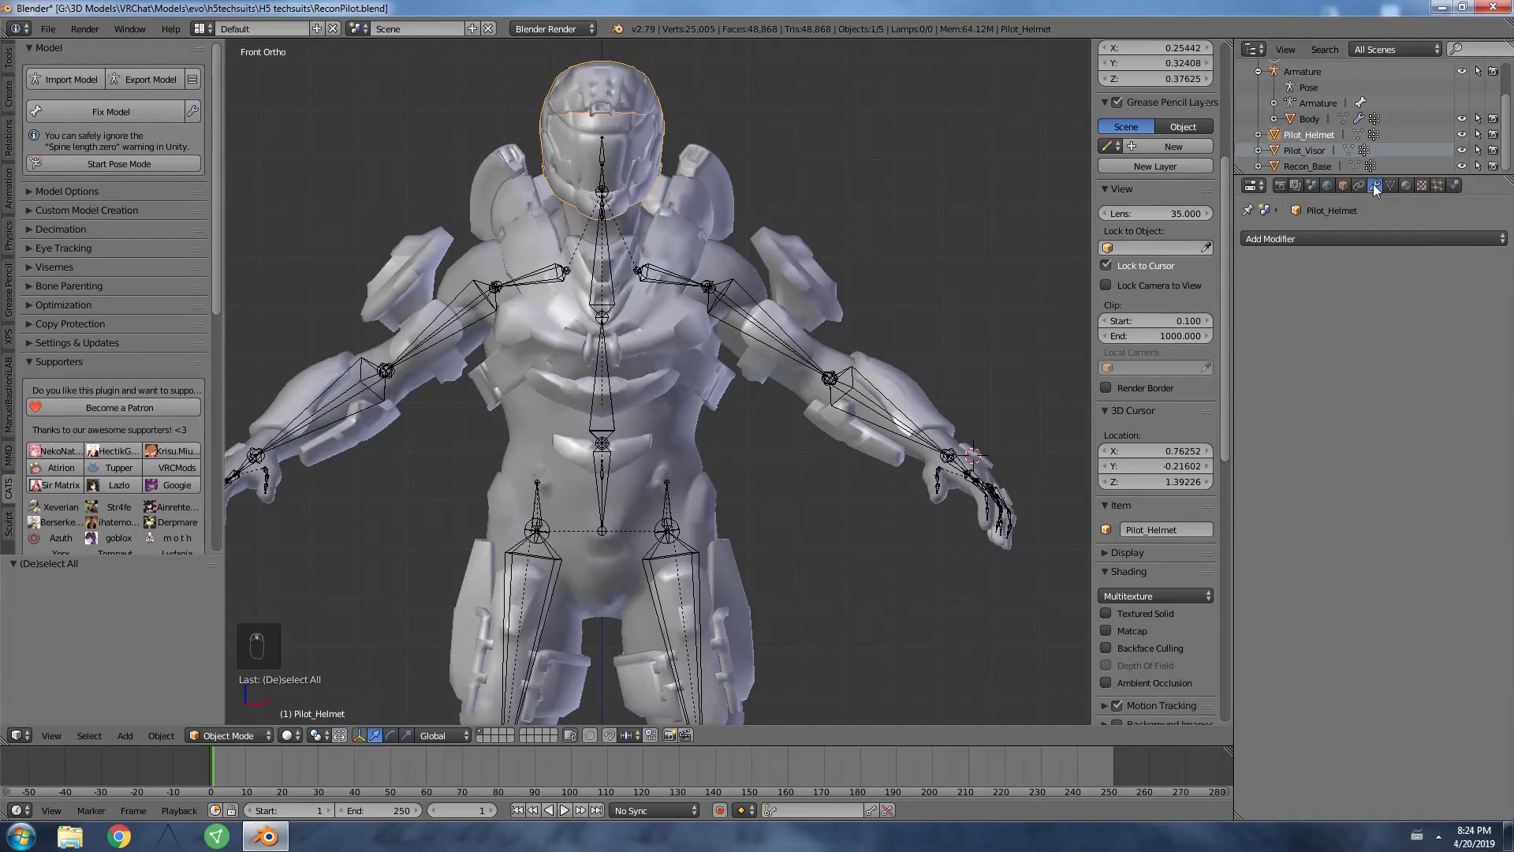
pyautogui.click(1305, 237)
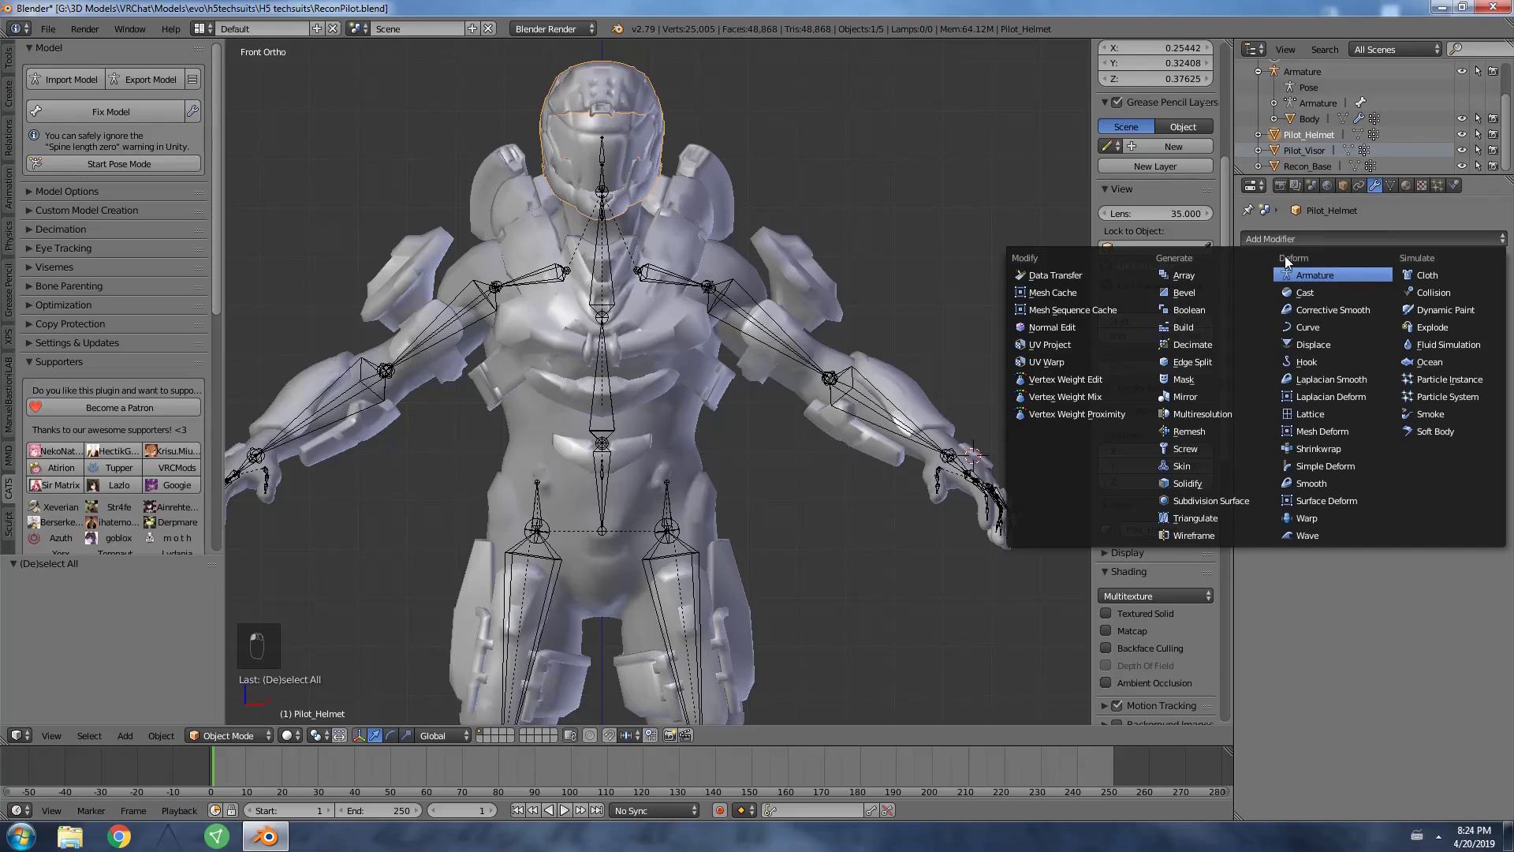
pyautogui.click(1315, 273)
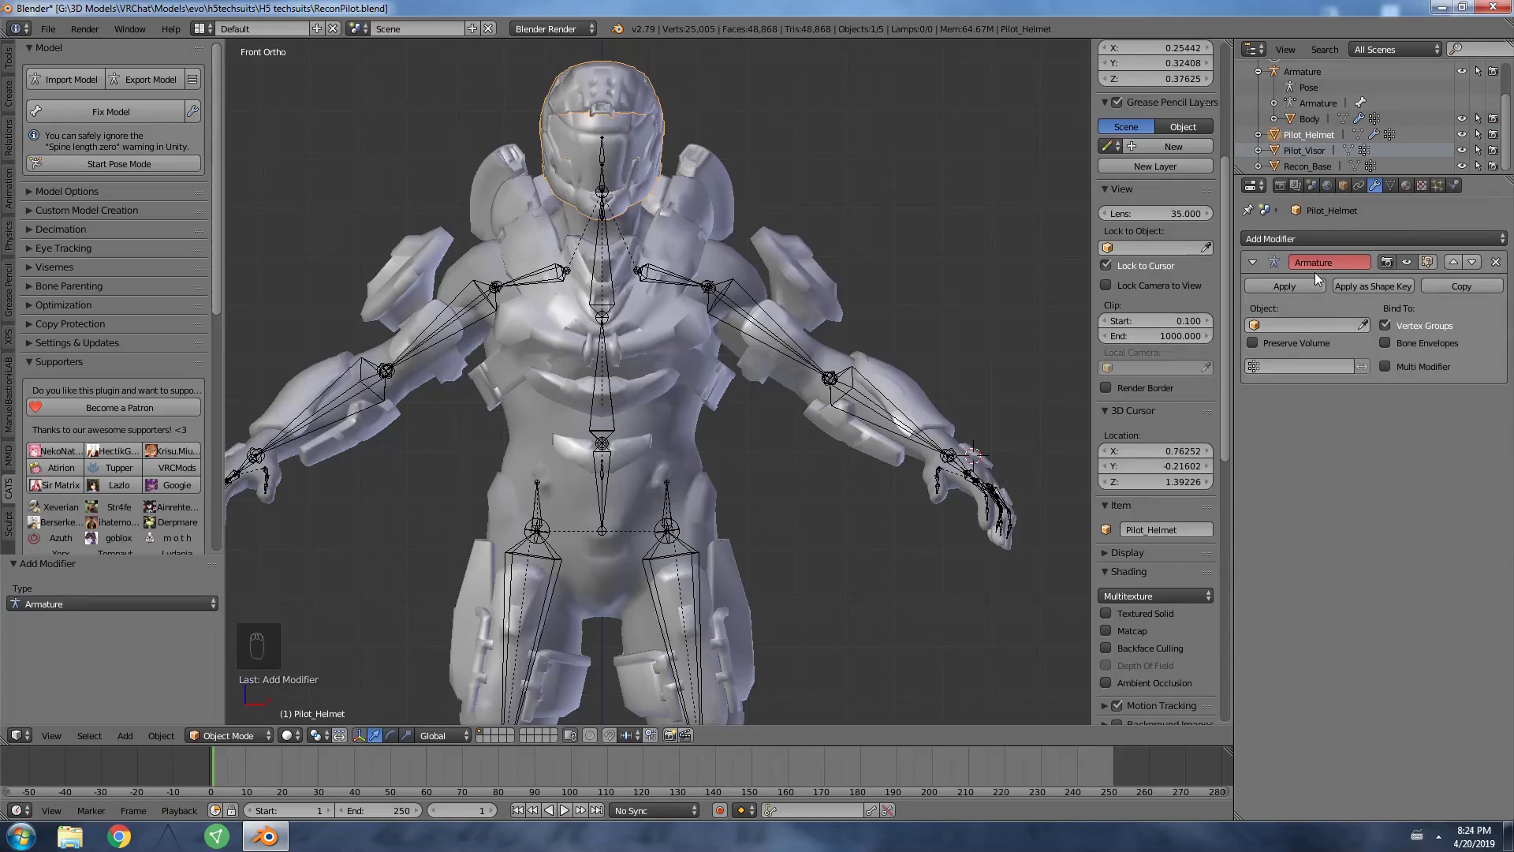
pyautogui.click(1298, 321)
pyautogui.click(1286, 341)
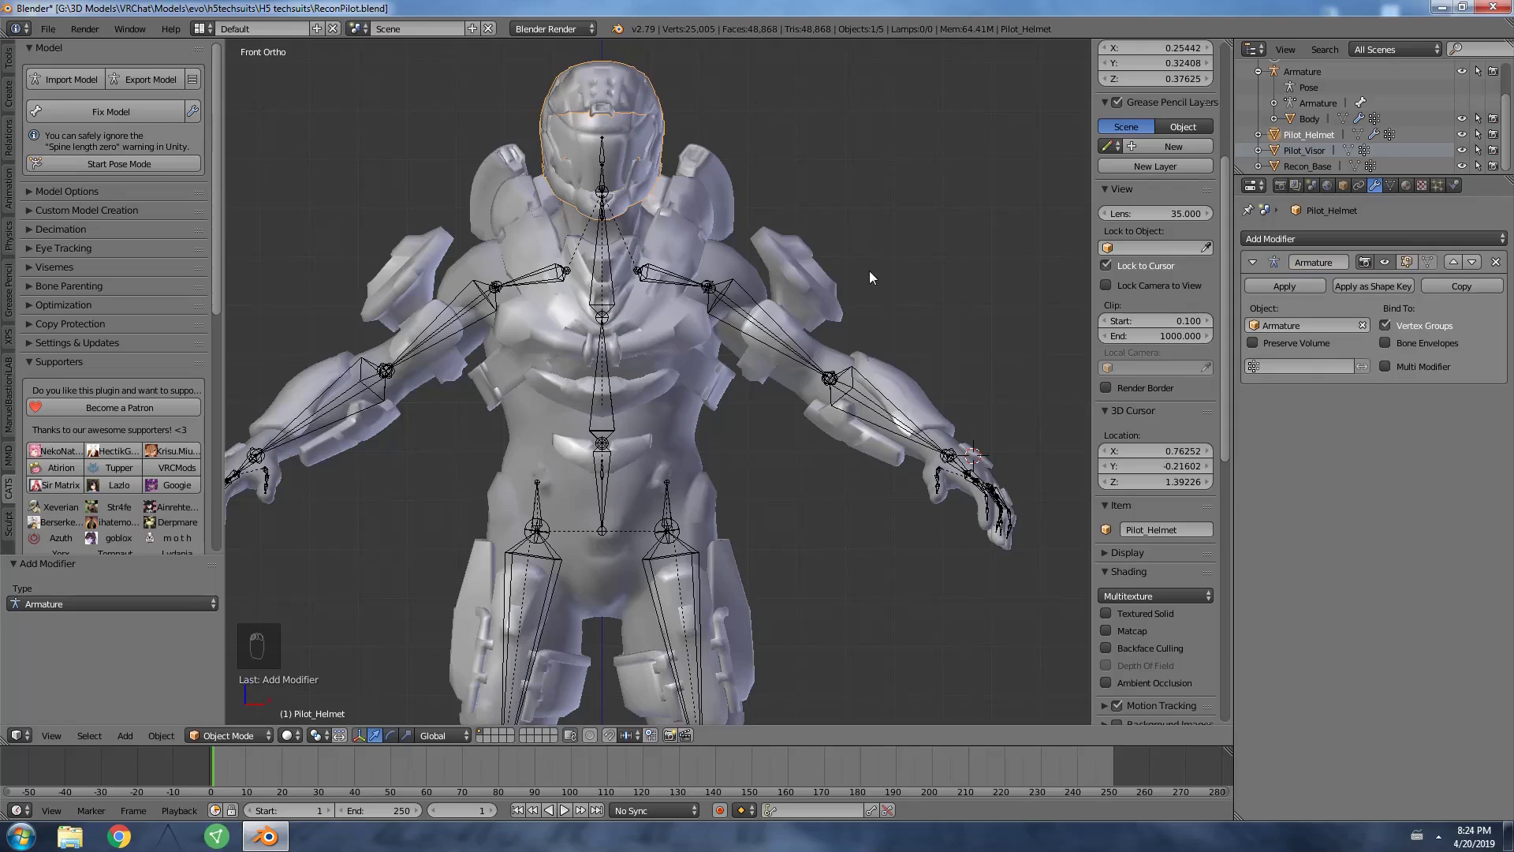
# Put the Armature into Pose Mode with its skeleton set to Pose Position.
pyautogui.keyDown('shift'); pyautogui.scroll(5, 812, 234); pyautogui.keyUp('shift')
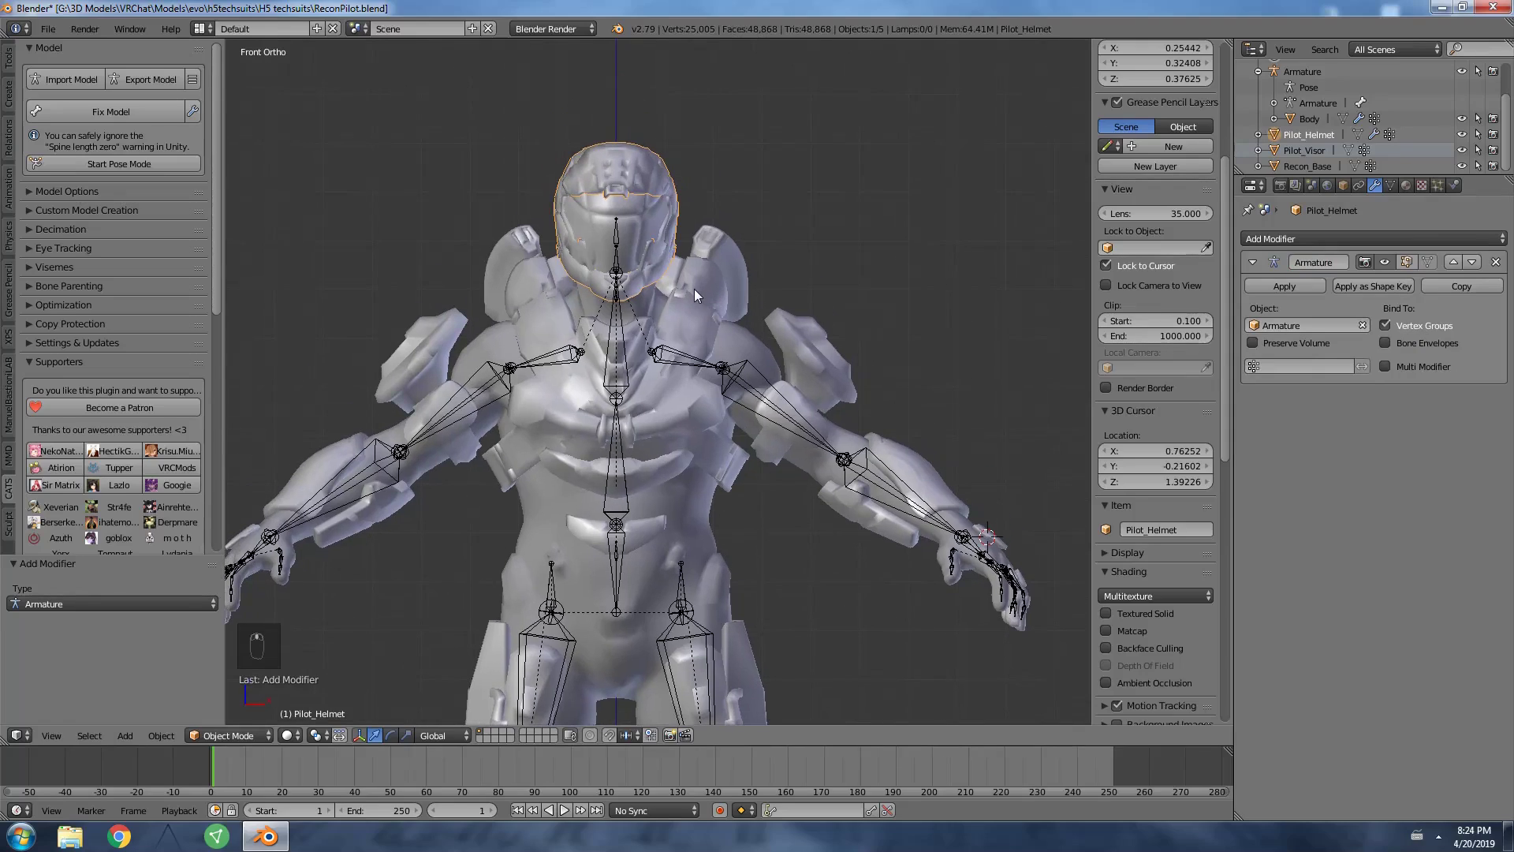
pyautogui.click(694, 288)
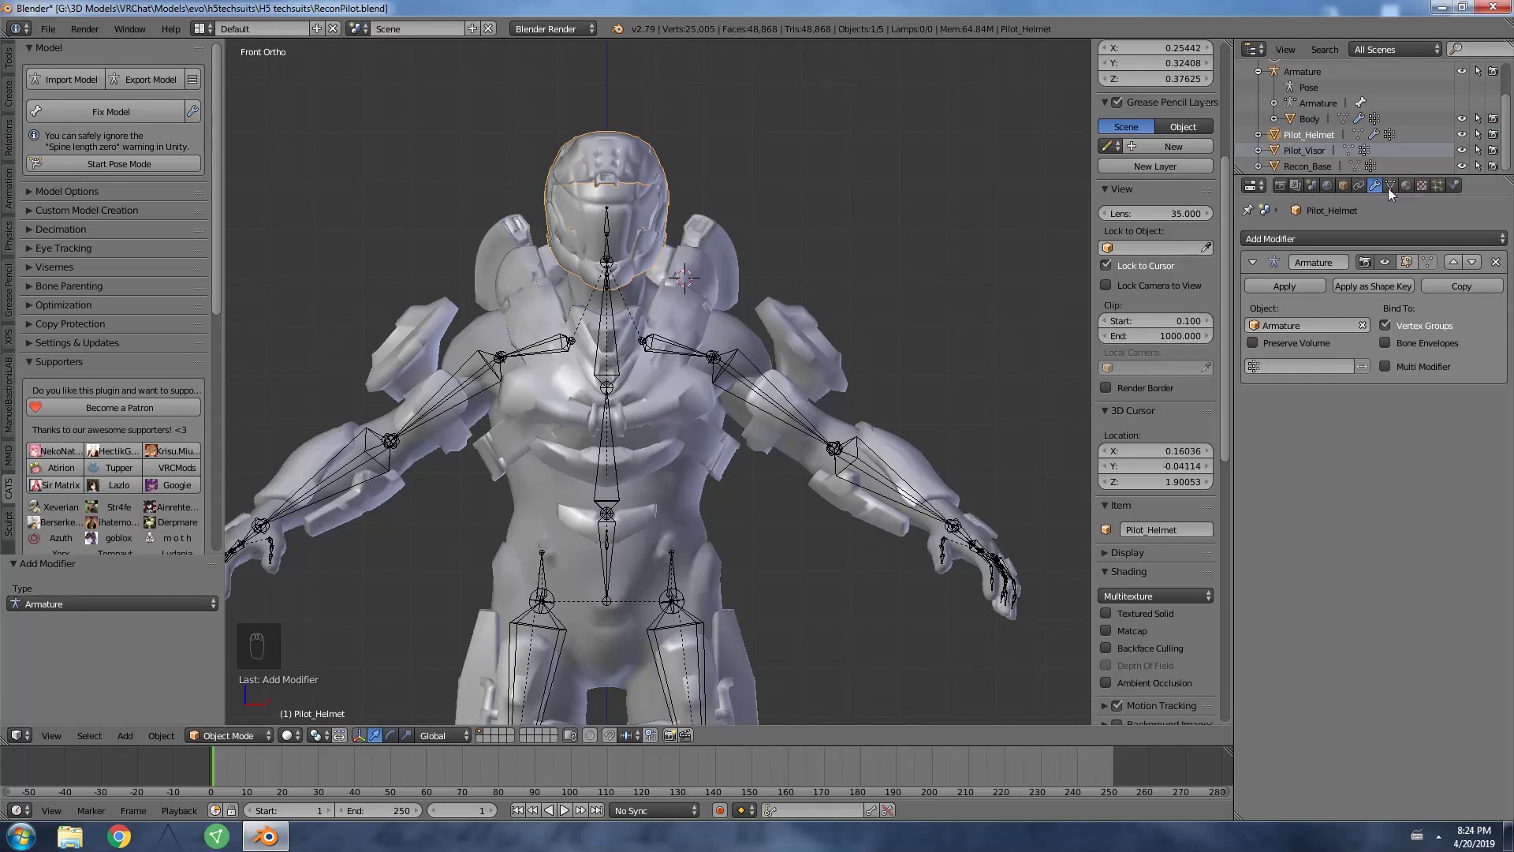
pyautogui.click(1299, 72)
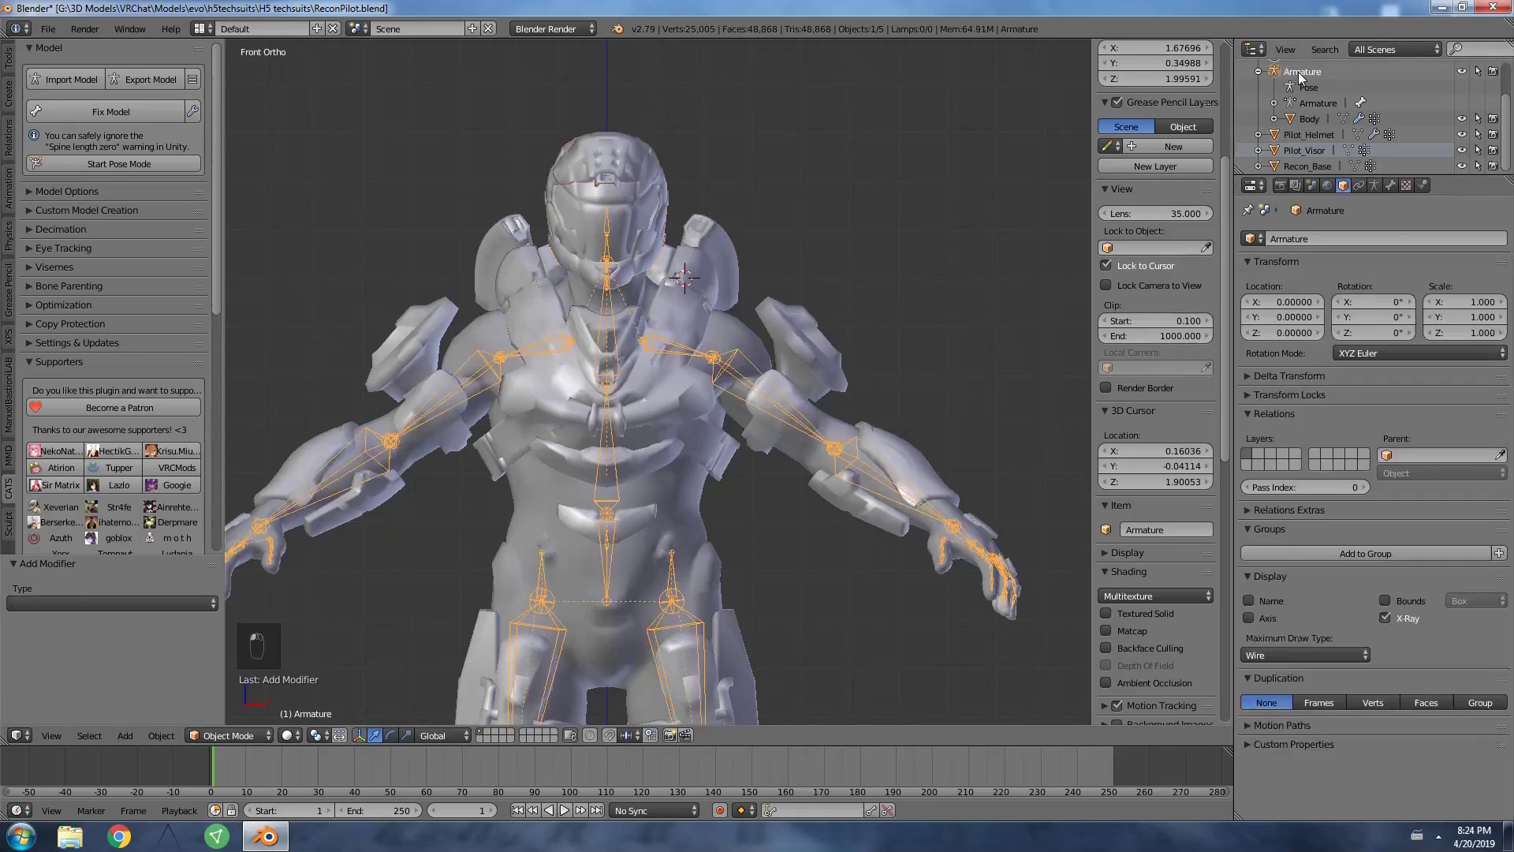
pyautogui.click(258, 735)
pyautogui.click(229, 682)
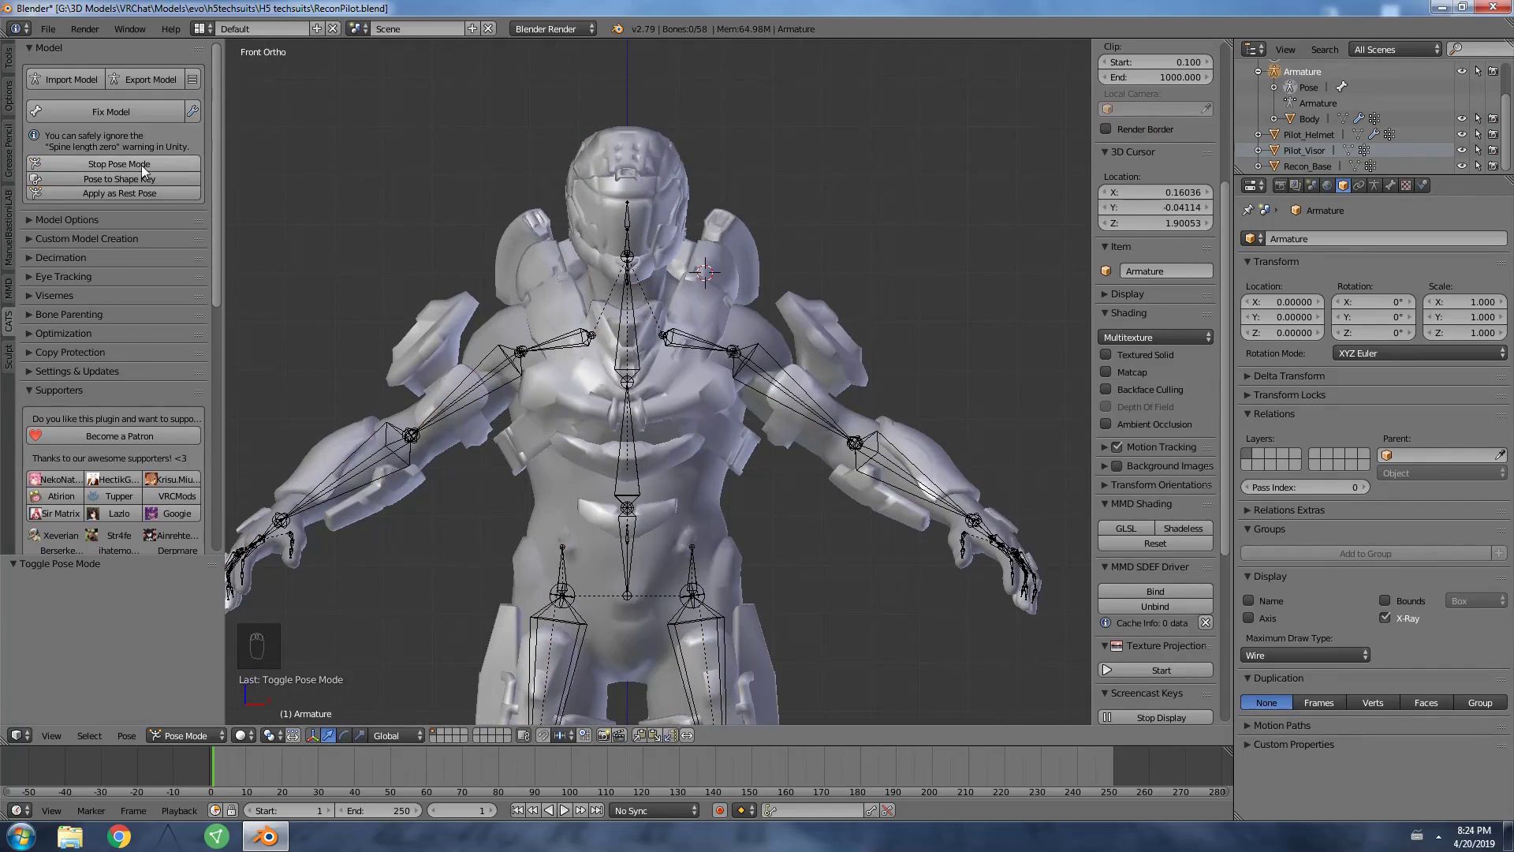
pyautogui.click(1374, 185)
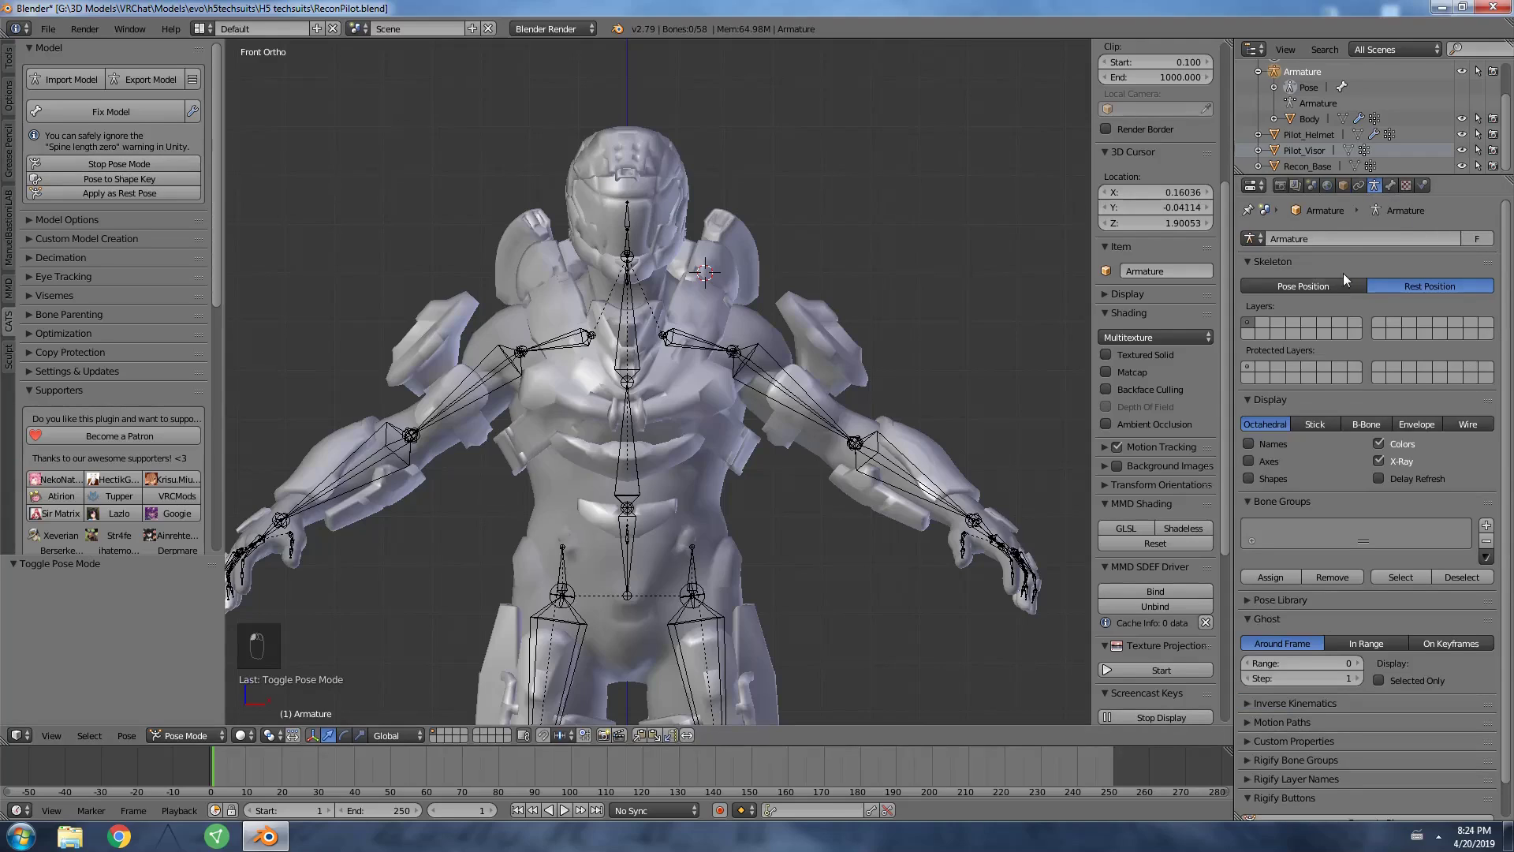
# Rotate the left shoulder bone to test how the armour follows the arm, and undo the rotation.
pyautogui.keyDown('shift'); pyautogui.moveTo(867, 355); pyautogui.dragTo(851, 348, button='middle'); pyautogui.keyUp('shift')
pyautogui.press('b')
pyautogui.moveTo(630, 311); pyautogui.dragTo(714, 347)
pyautogui.press('r')
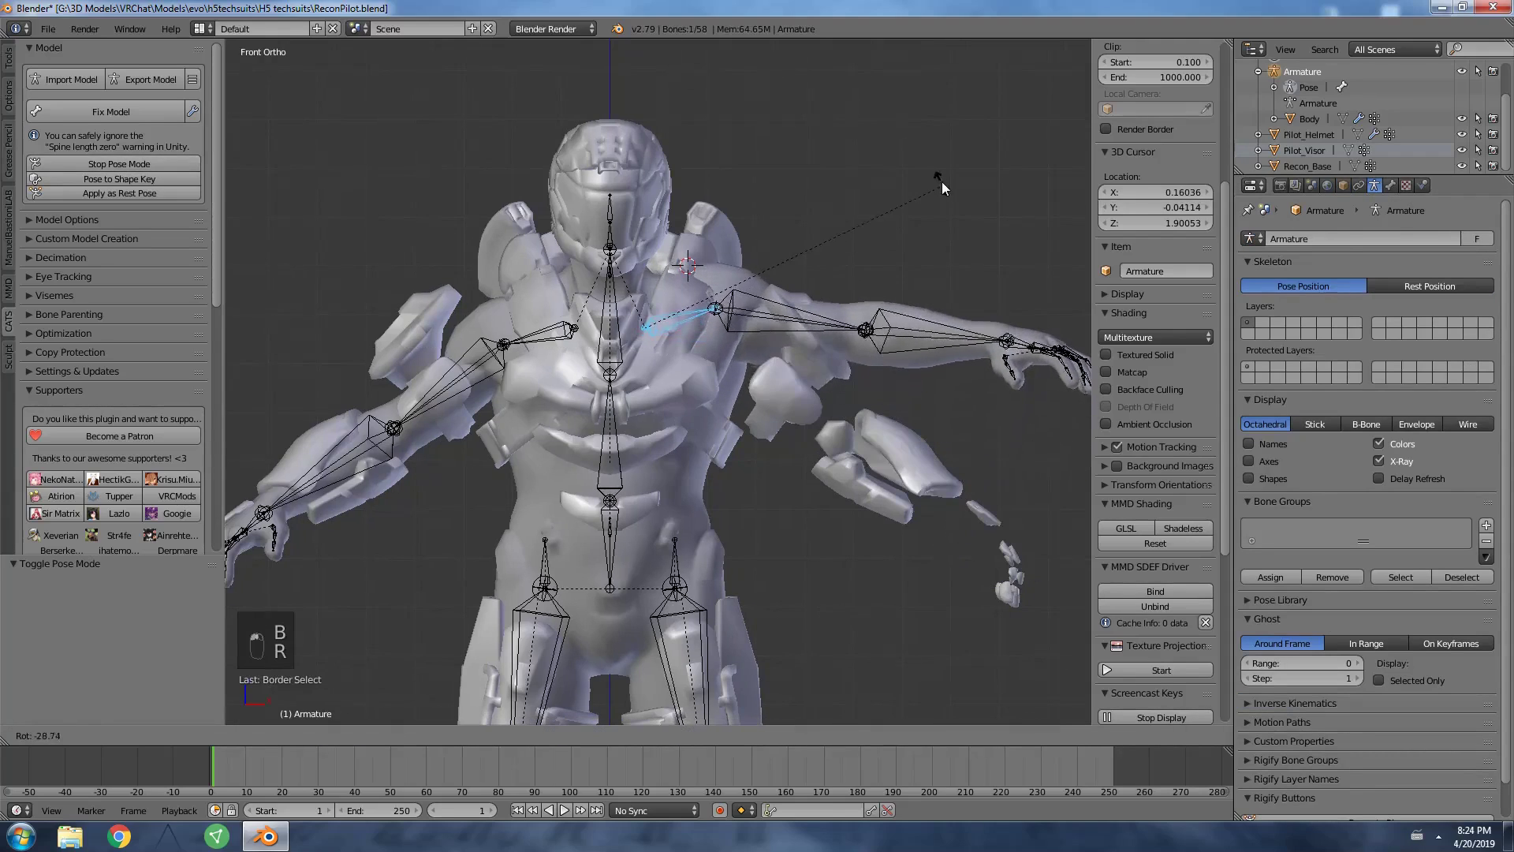
pyautogui.click(928, 330)
pyautogui.hotkey('ctrl', 'z')
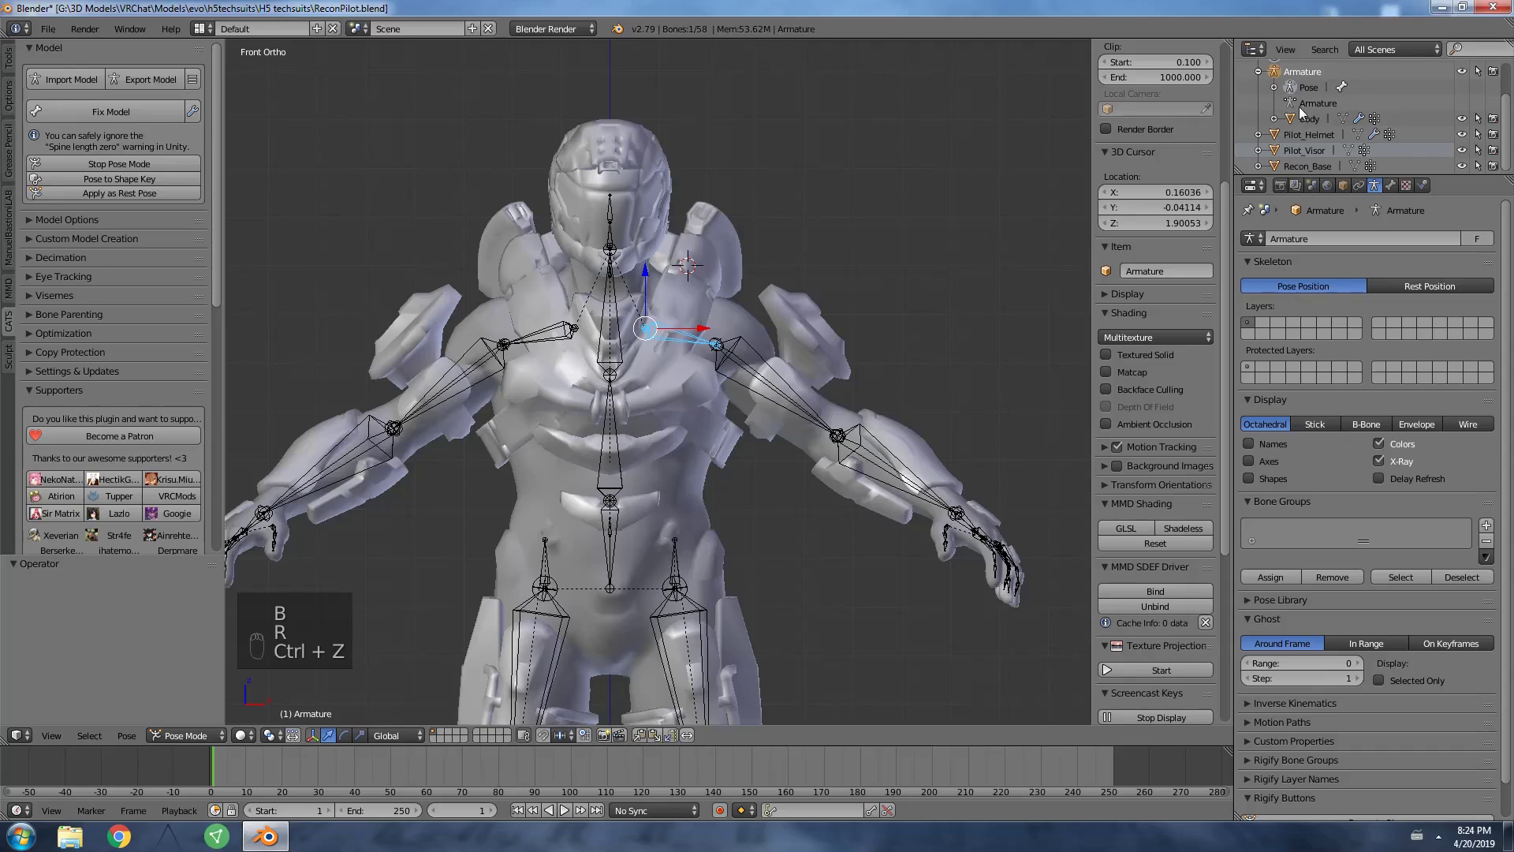
# Add an Armature modifier to Recon_Base with Armature as its target object.
pyautogui.click(1309, 135)
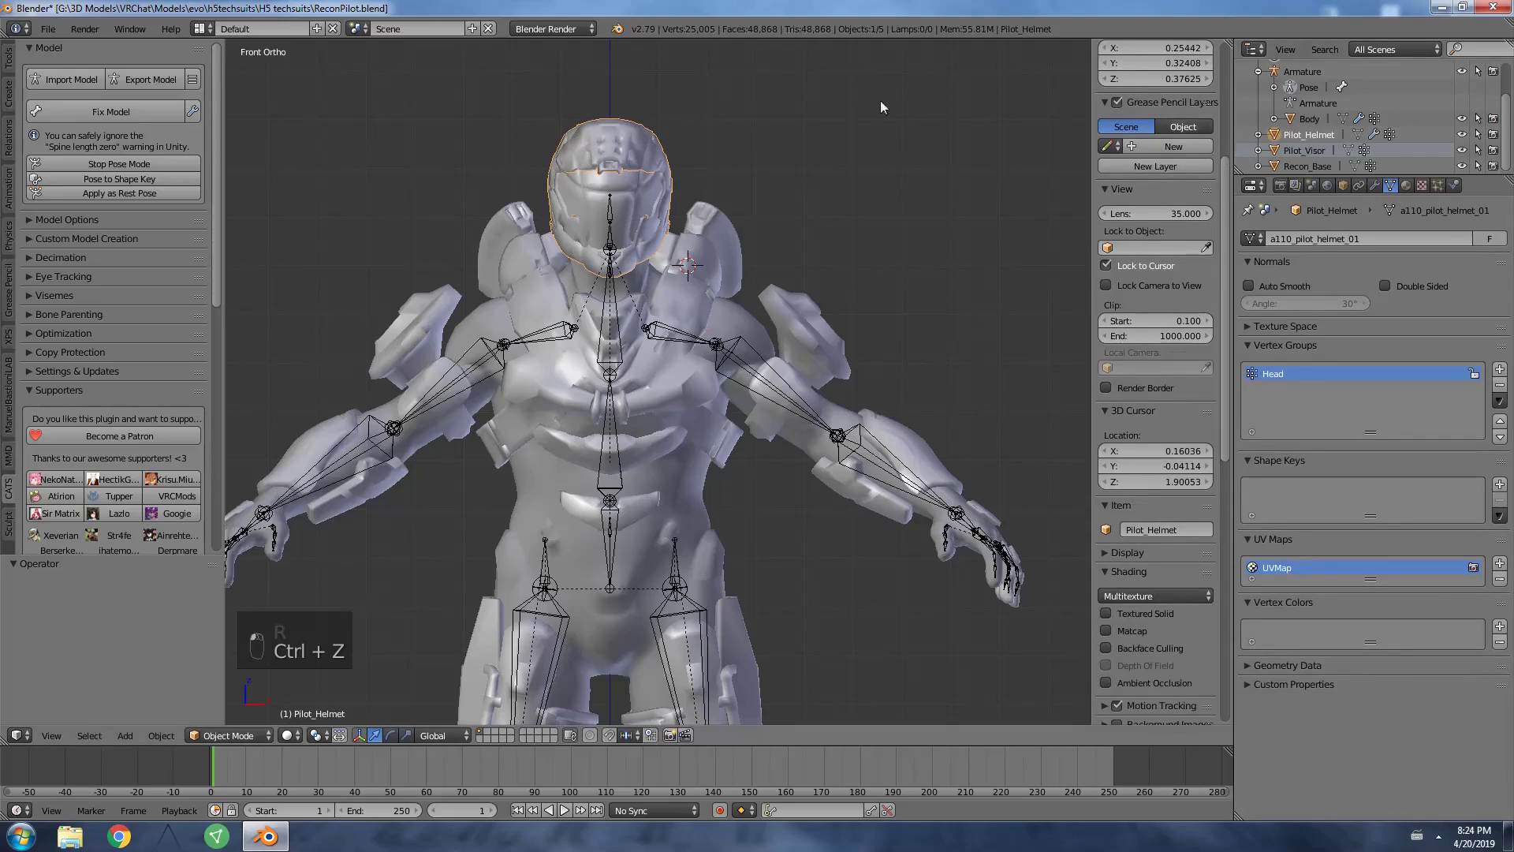
pyautogui.click(1307, 165)
pyautogui.click(1374, 185)
pyautogui.click(1331, 238)
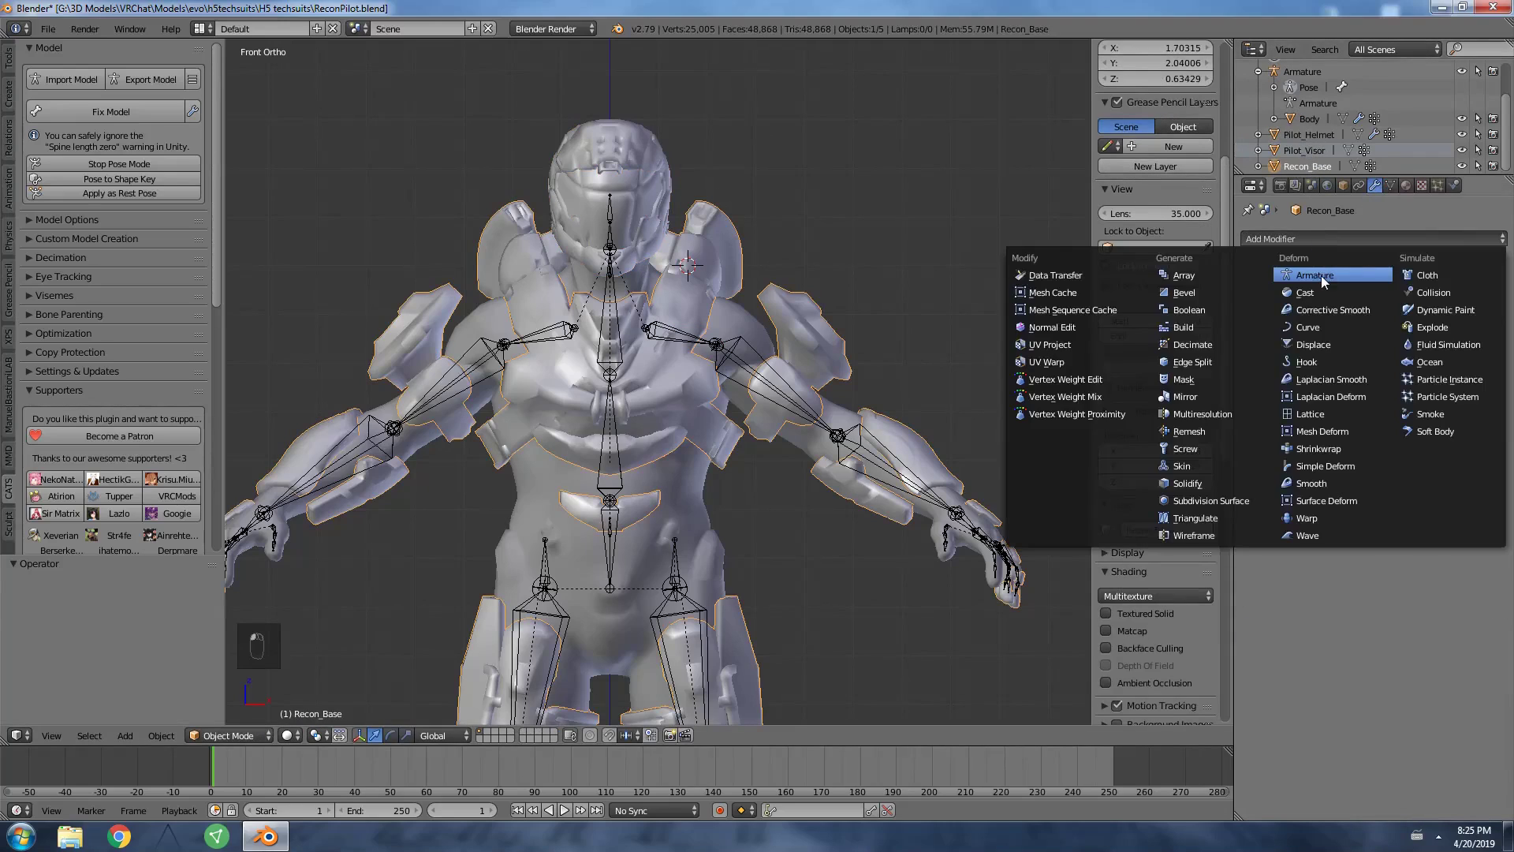
pyautogui.click(1322, 278)
pyautogui.click(1294, 325)
pyautogui.click(1266, 347)
# Test the Recon_Base armour by rotating the left shoulder bone in Pose Mode, undo the rotation, and stop posing.
pyautogui.click(1309, 87)
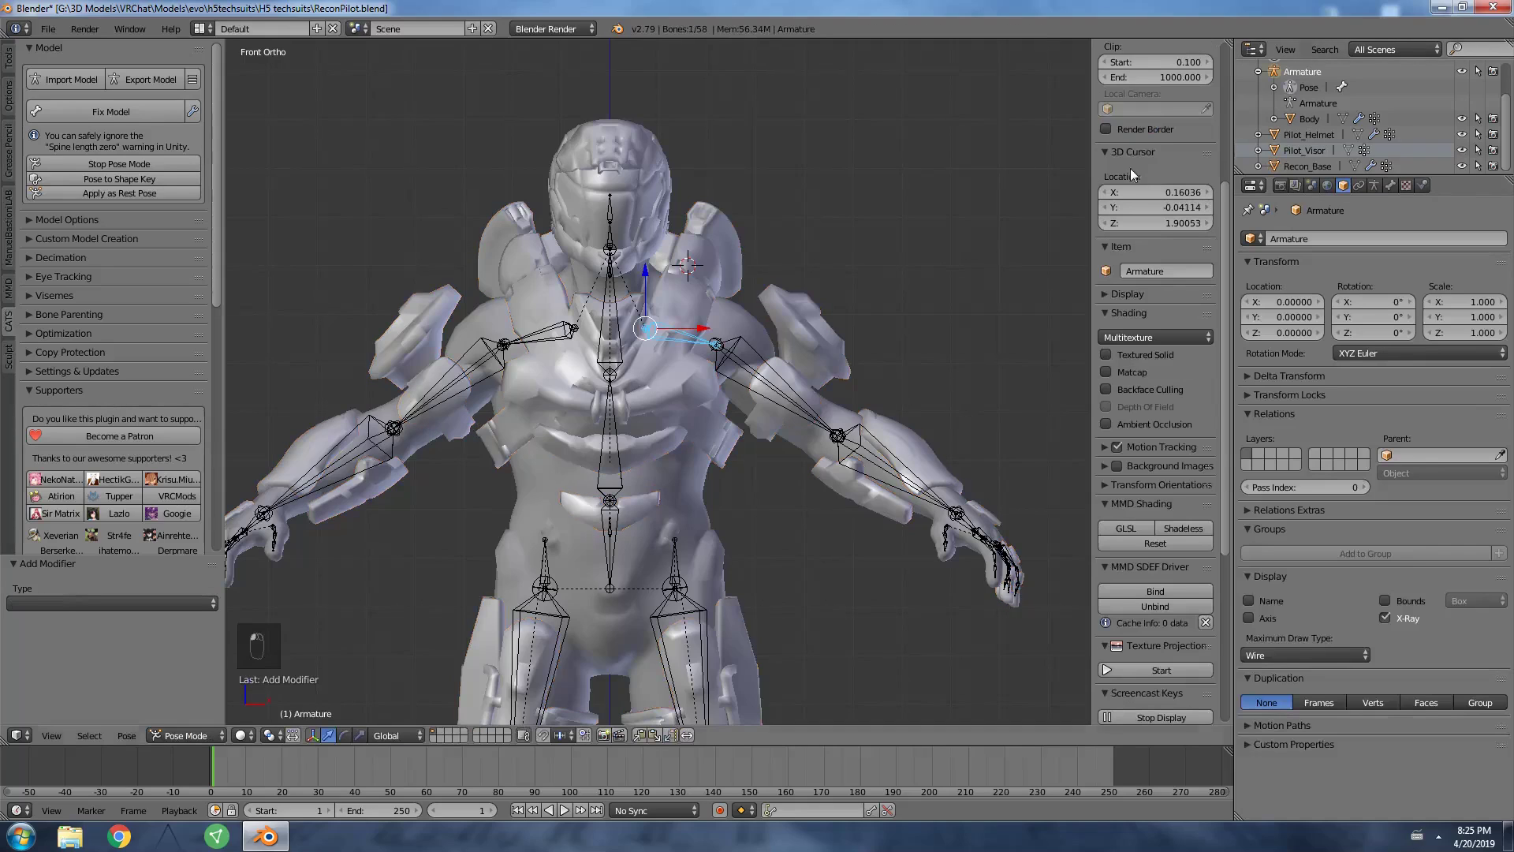
pyautogui.press('b')
pyautogui.press('r')
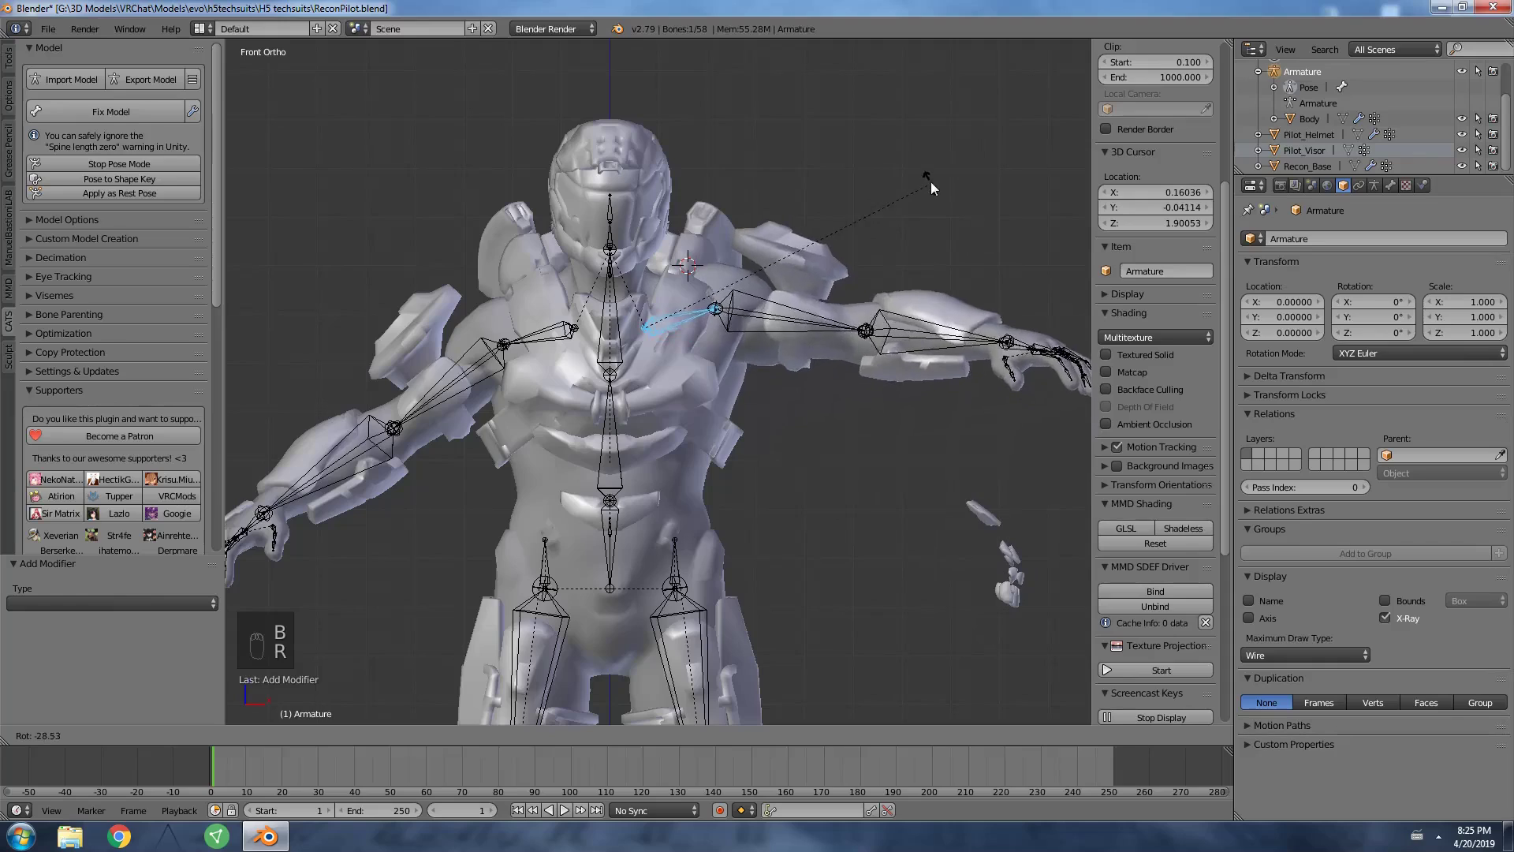
pyautogui.click(929, 288)
pyautogui.hotkey('ctrl', 'z')
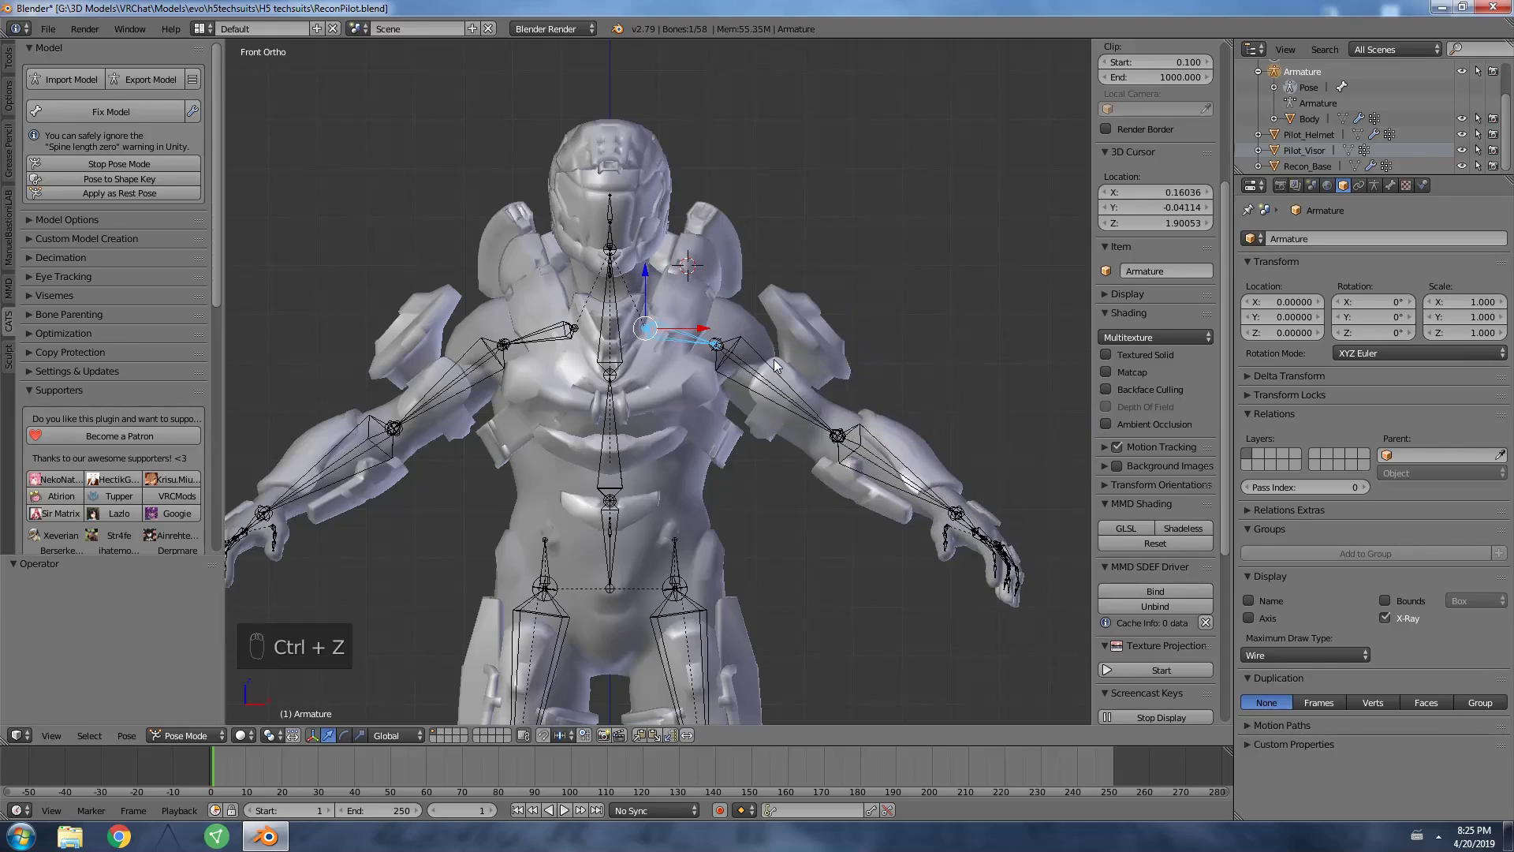
pyautogui.click(117, 164)
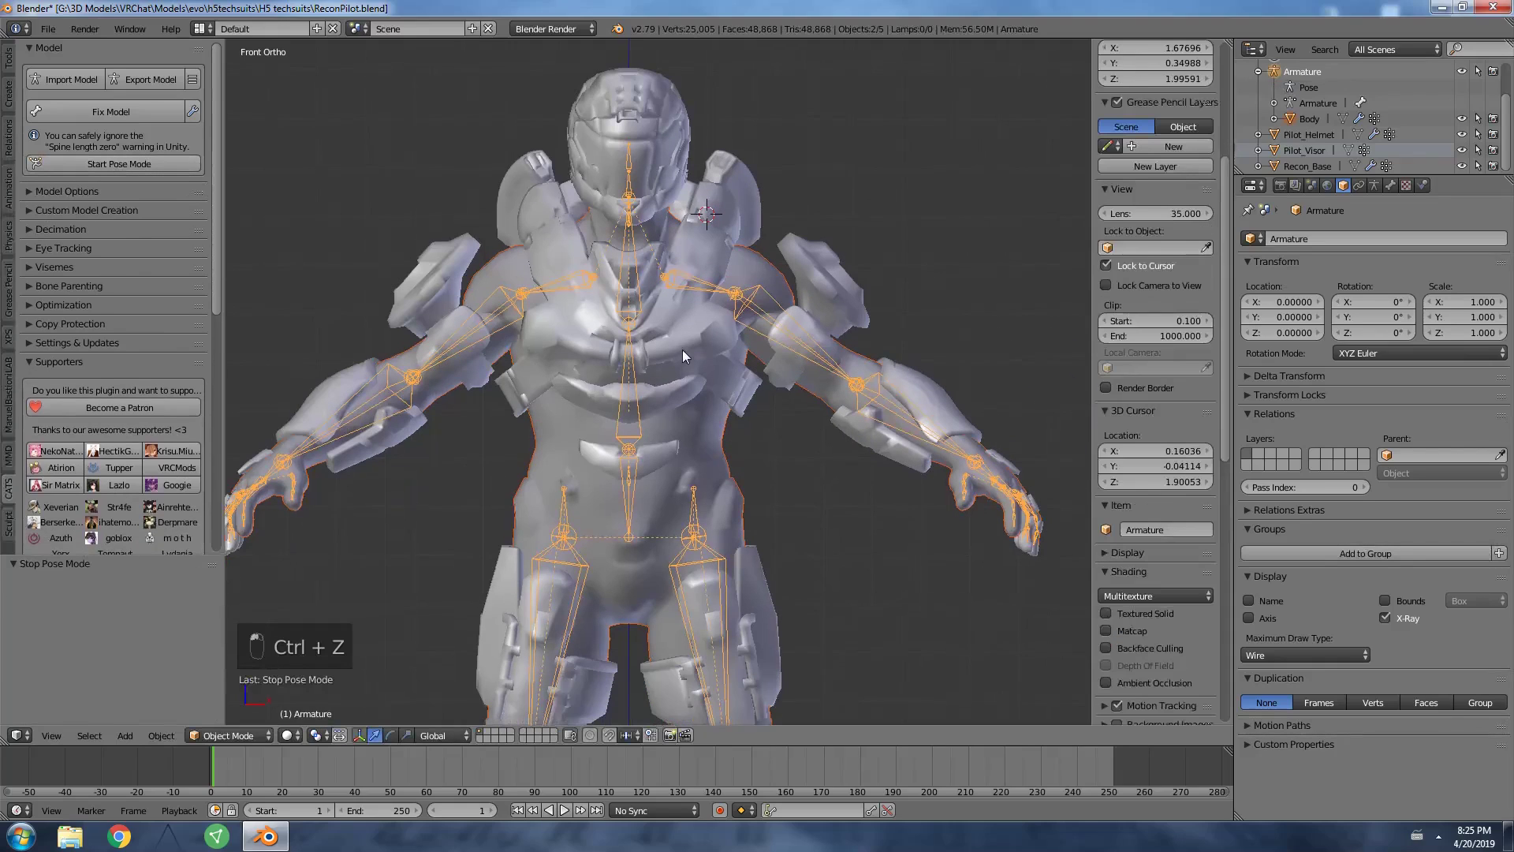
# Enter Edit Mode on Recon_Base and select all linked armour pieces on the right shoulder and upper arm.
pyautogui.click(1306, 164)
pyautogui.keyDown('ctrl'); pyautogui.scroll(2, 754, 281); pyautogui.keyUp('ctrl')
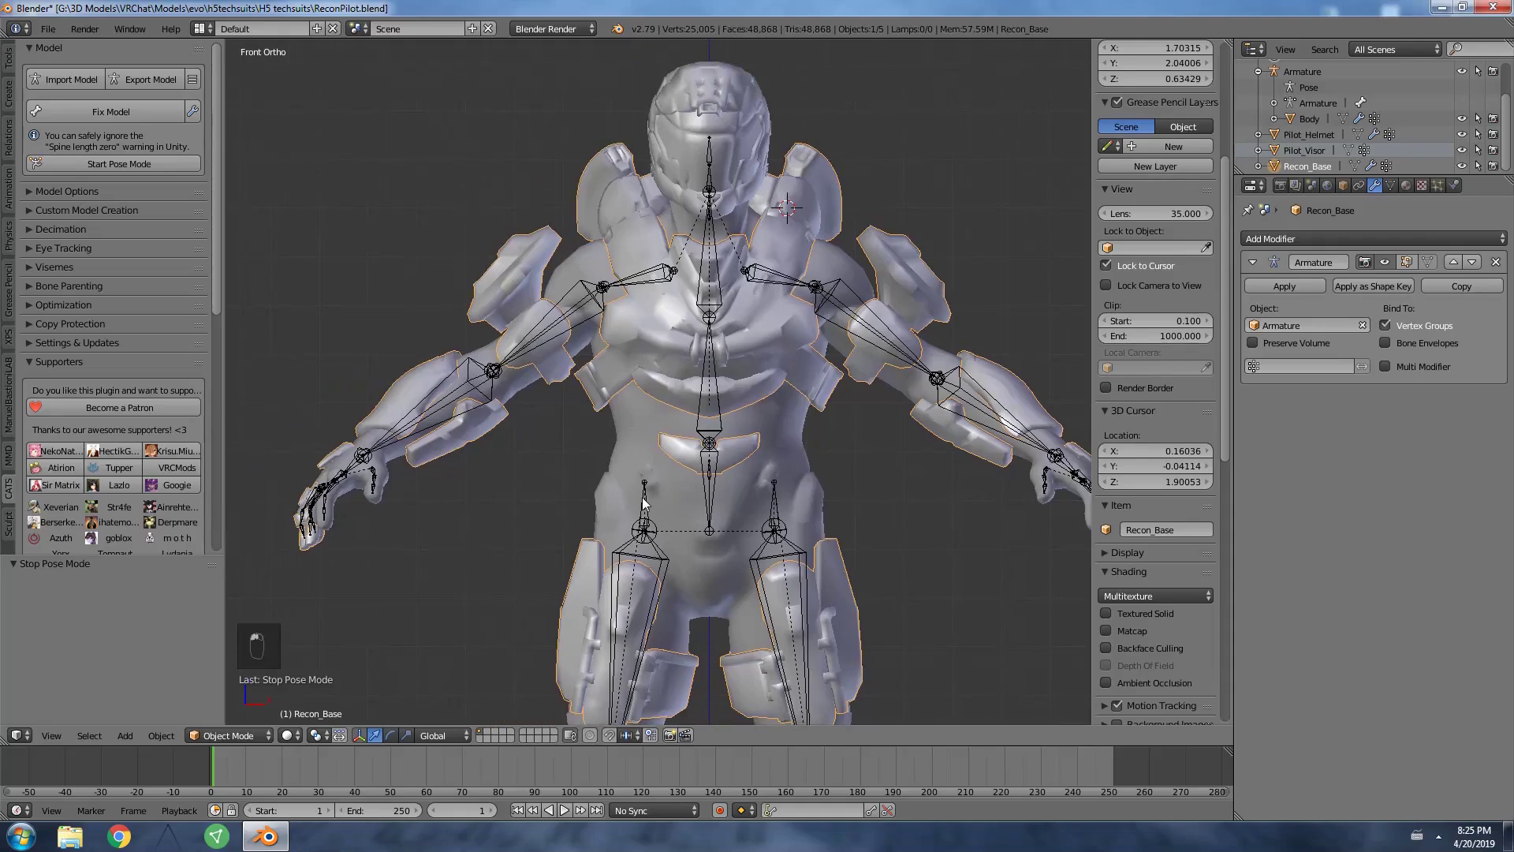
pyautogui.press('Tab')
pyautogui.scroll(3, 541, 357)
pyautogui.press('l')
pyautogui.press('l')
pyautogui.press('l')
pyautogui.press('l')
pyautogui.press('l')
pyautogui.press('l')
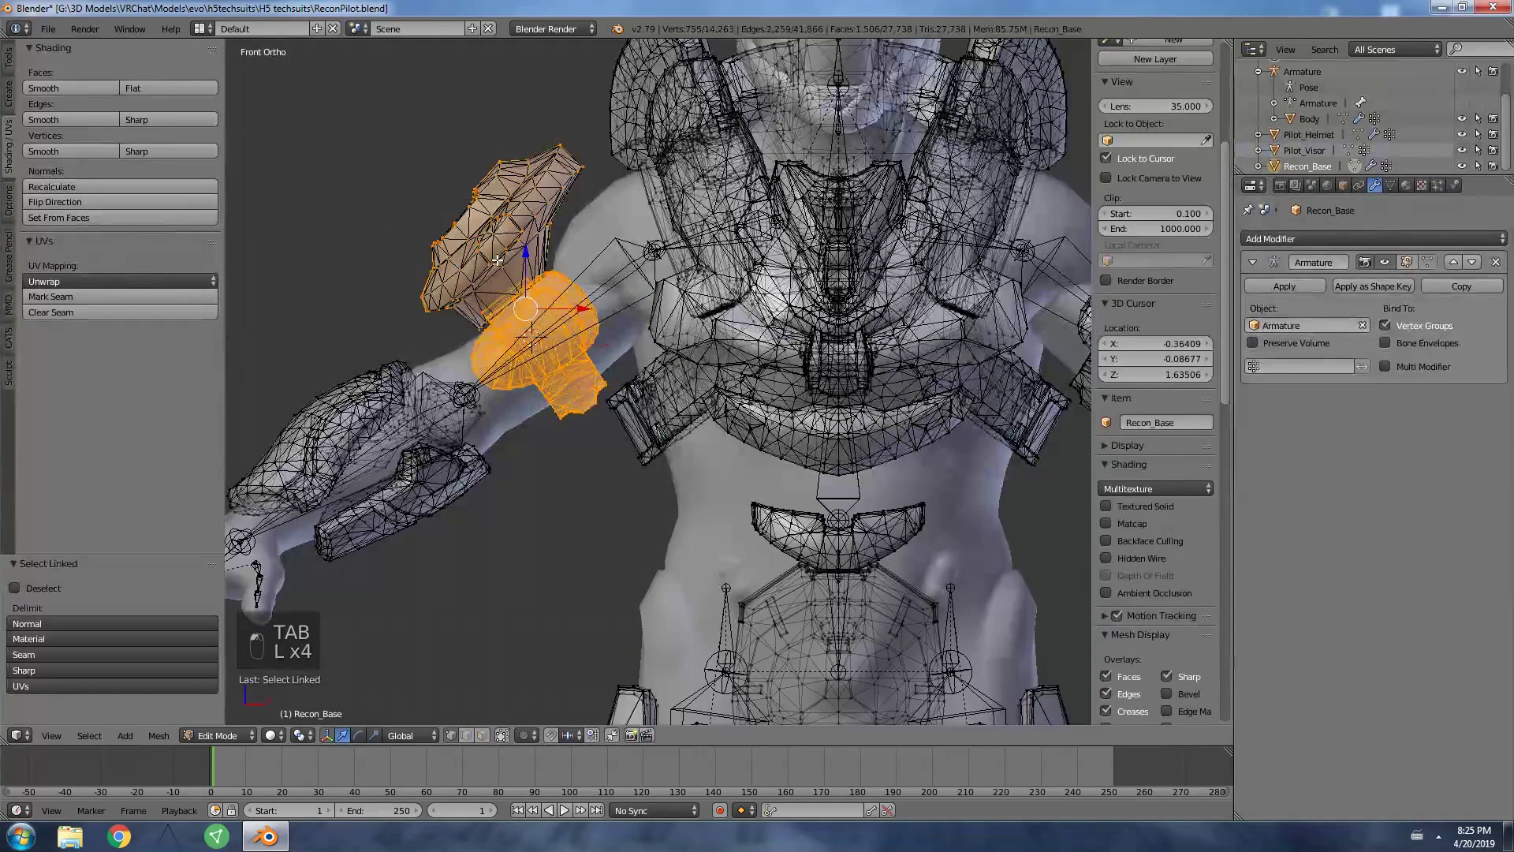
# Add a vertex group named Right arm and assign the selected shoulder and upper-arm pieces at weight 1.000.
pyautogui.click(1390, 186)
pyautogui.click(1500, 370)
pyautogui.doubleClick(1277, 437)
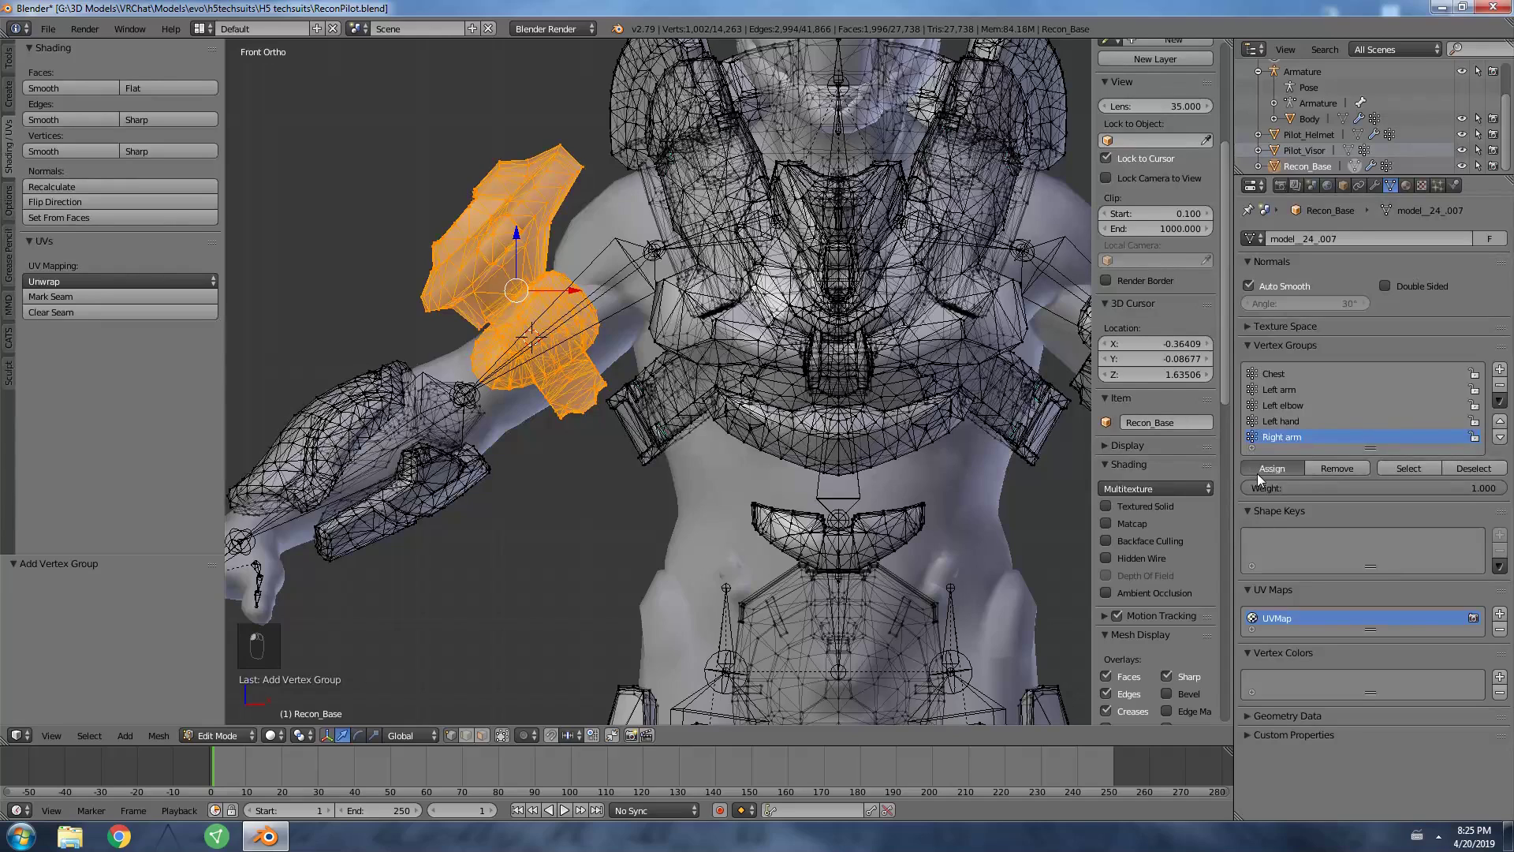
pyautogui.click(1272, 468)
# Select only the linked right forearm armour pieces and assign them to a new vertex group named Right elbow at weight 1.000.
pyautogui.press('a')
pyautogui.scroll(3, 542, 394)
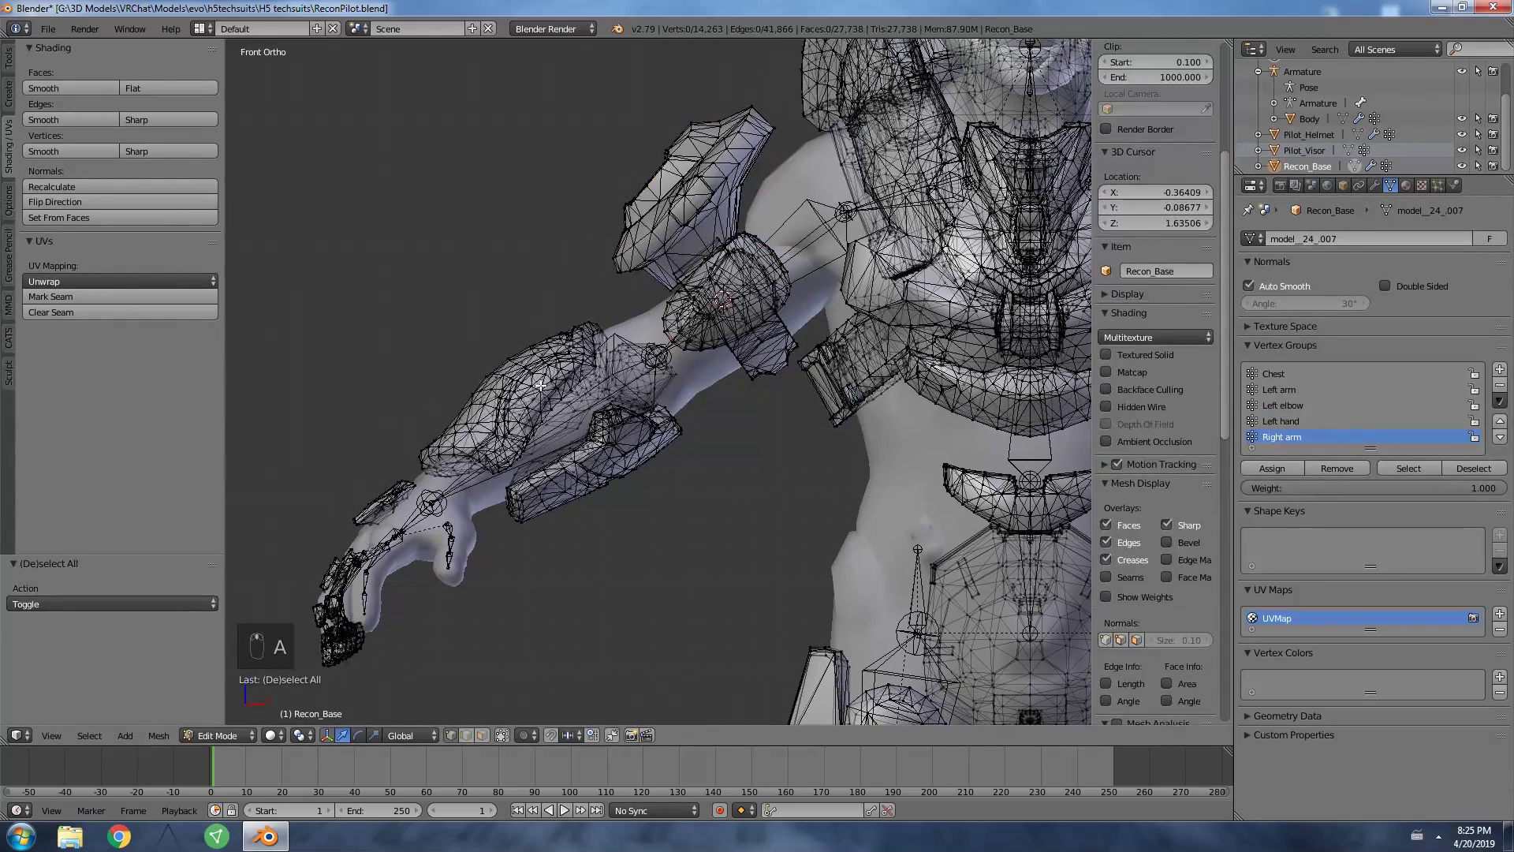
pyautogui.press('l')
pyautogui.press('l')
pyautogui.press('l')
pyautogui.press('l')
pyautogui.press('l')
pyautogui.press('l')
pyautogui.press('l')
pyautogui.press('l')
pyautogui.press('l')
pyautogui.press('l')
pyautogui.press('l')
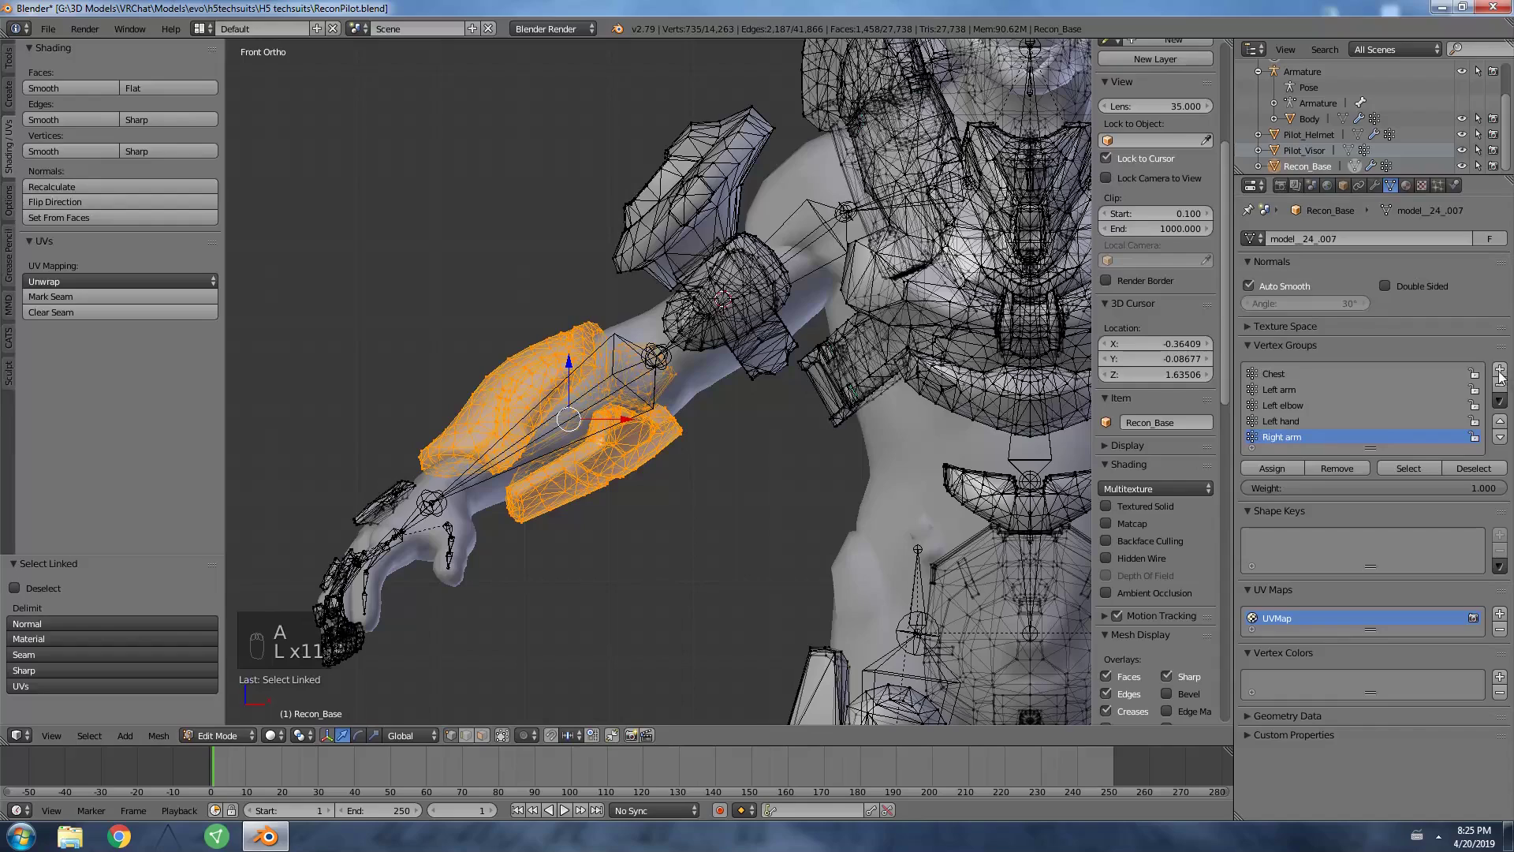
pyautogui.click(1500, 372)
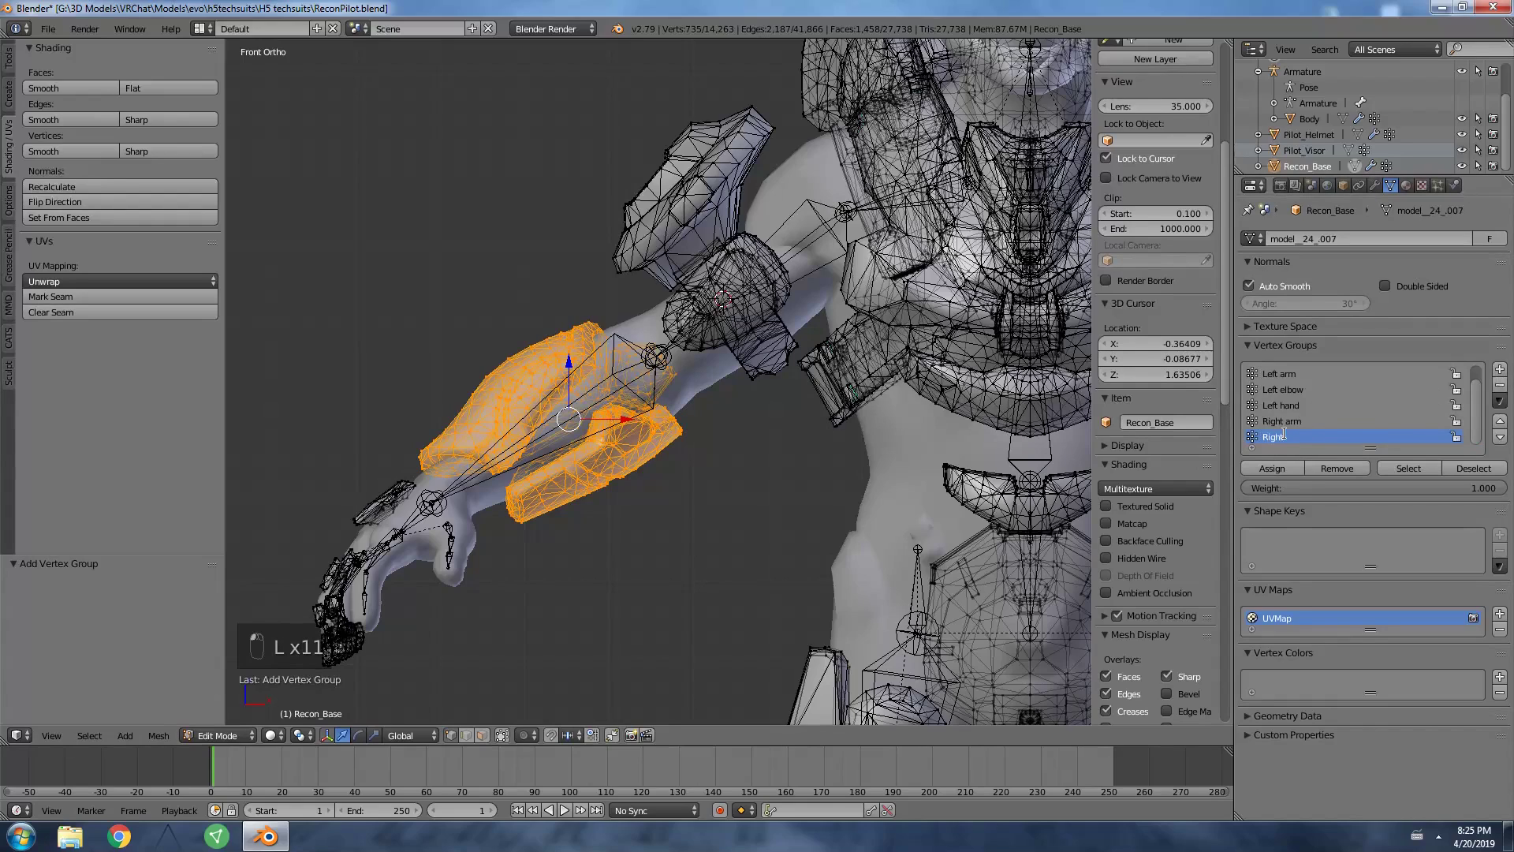
pyautogui.click(1272, 468)
# Select only the linked armour plate on the back of the right hand and add a vertex group named Right hand for it.
pyautogui.keyDown('shift'); pyautogui.moveTo(717, 410); pyautogui.dragTo(811, 338, button='middle'); pyautogui.keyUp('shift')
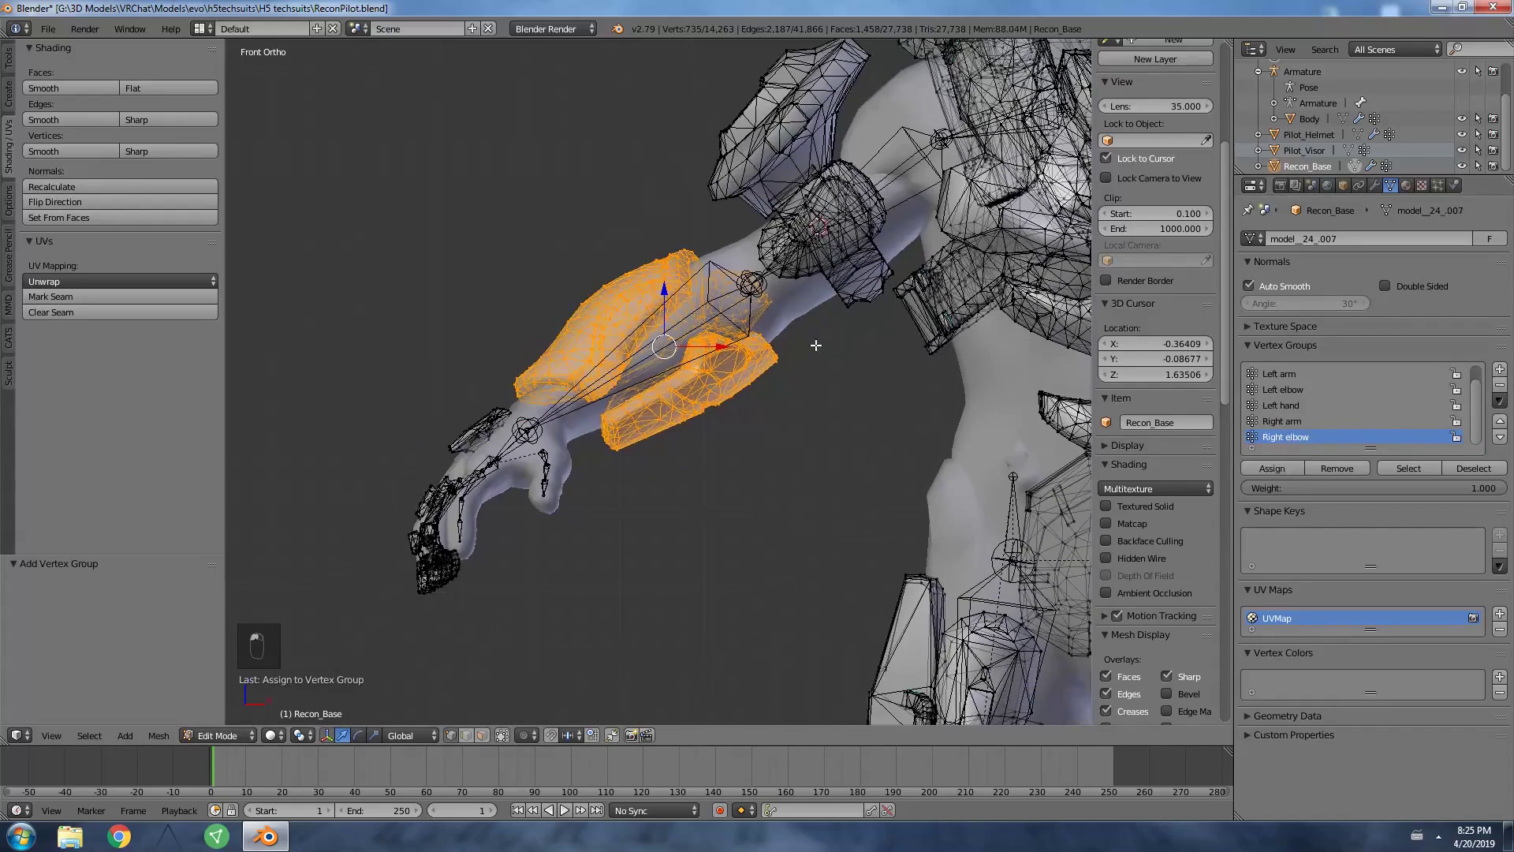
pyautogui.press('a')
pyautogui.press('l')
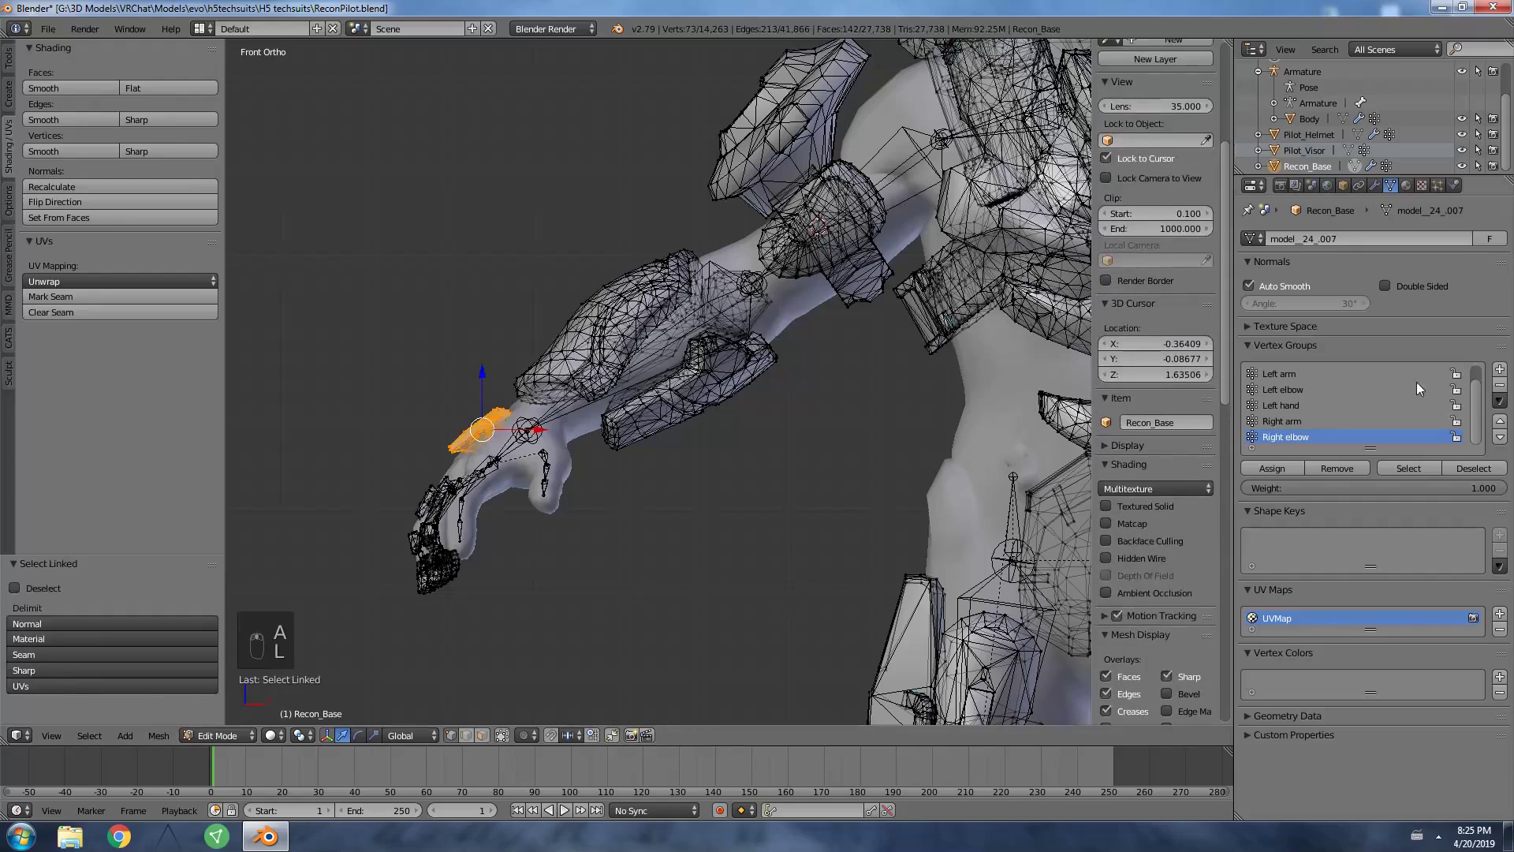
pyautogui.click(1499, 370)
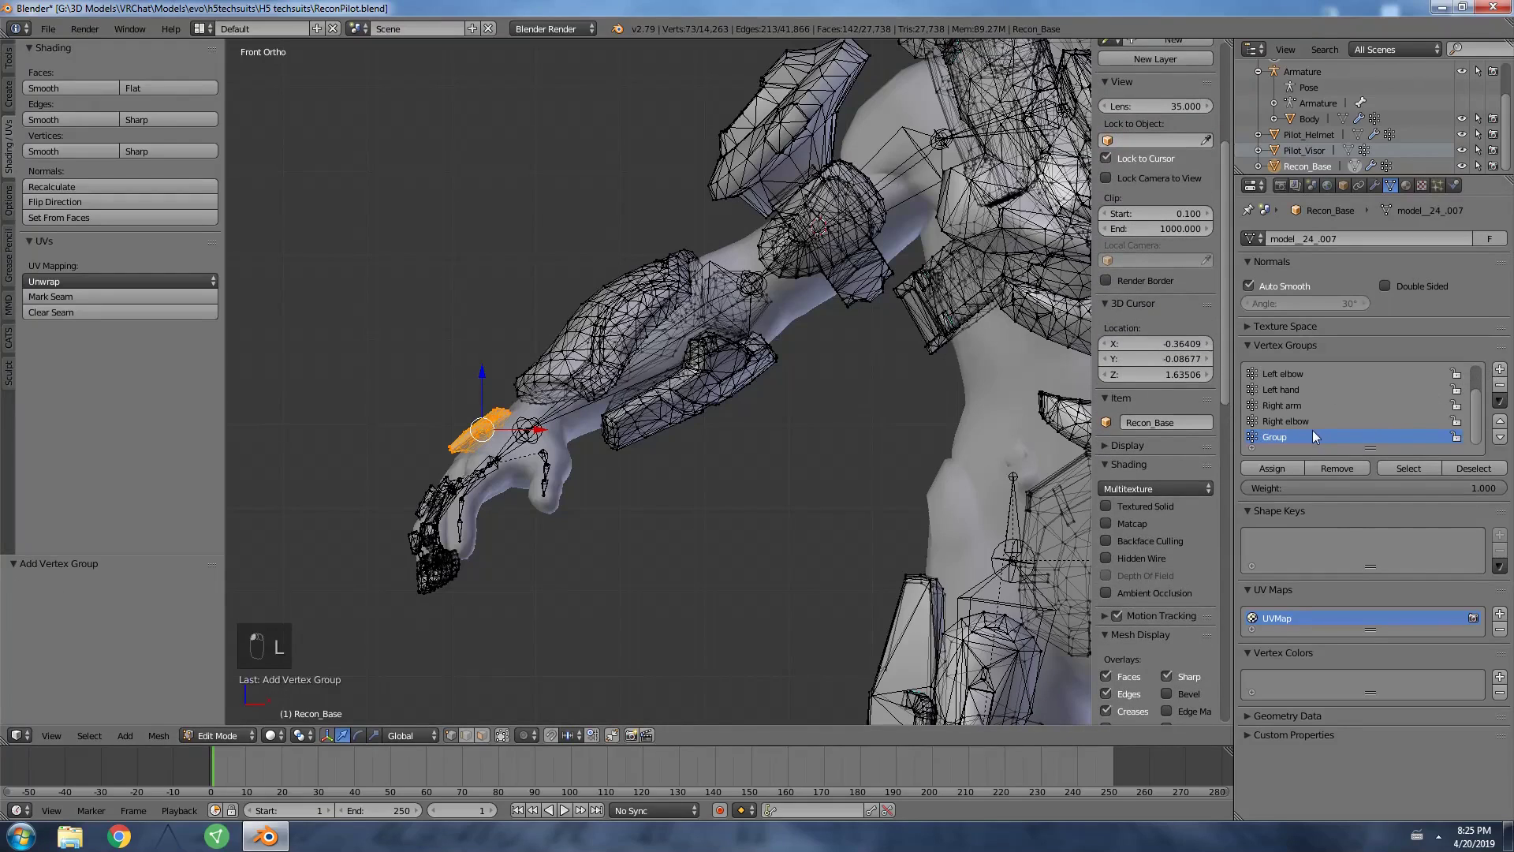
pyautogui.press('BackSpace')
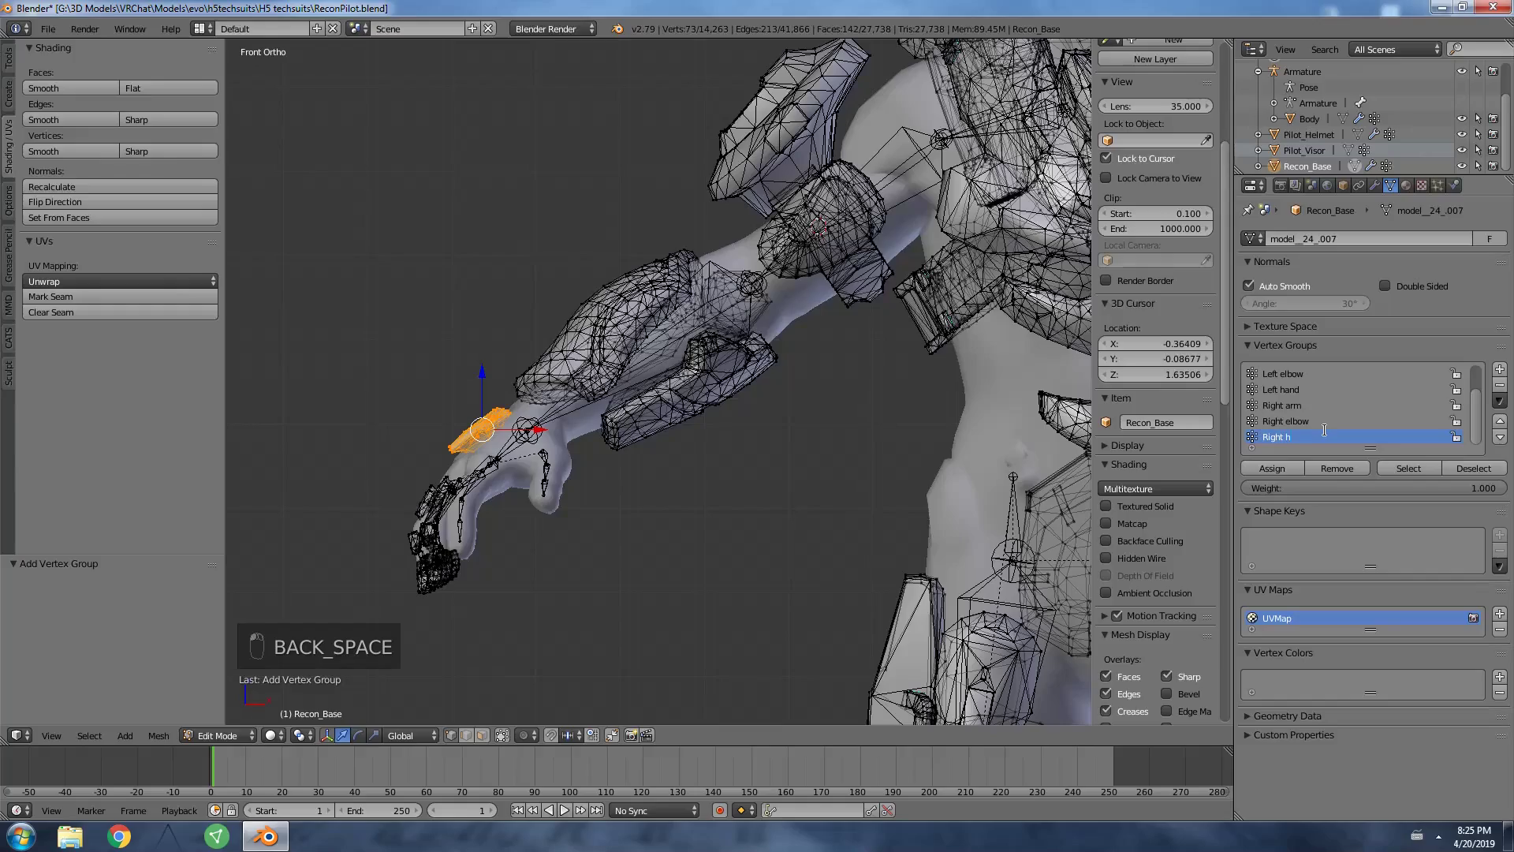
pyautogui.press('Home')
pyautogui.press('a')
pyautogui.press('a')
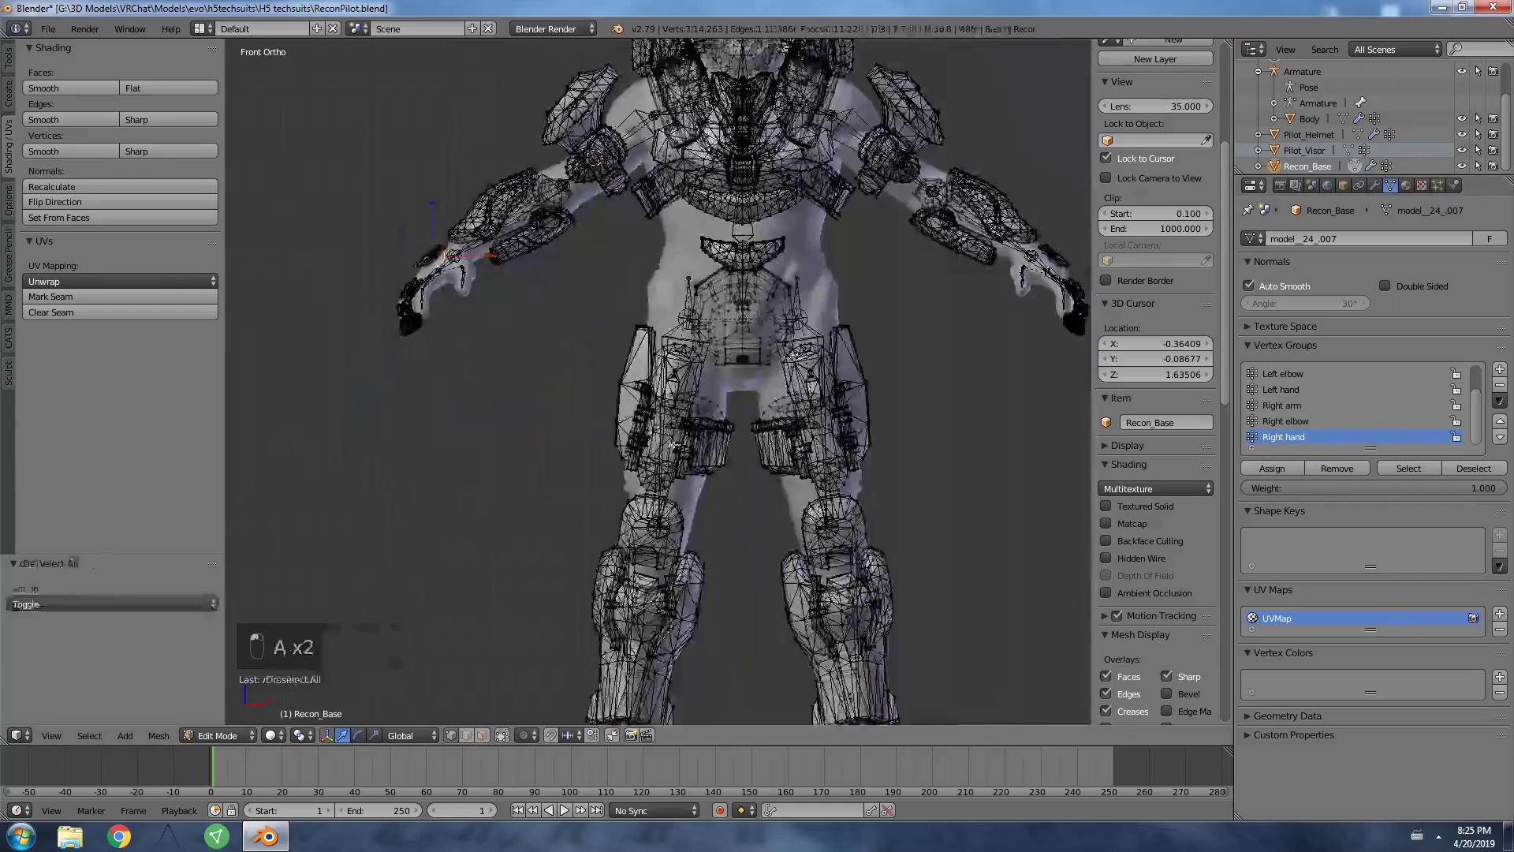
# Add a vertex group named Spine to the Recon_Base mesh with nothing selected.
pyautogui.click(693, 254)
pyautogui.scroll(6, 693, 254)
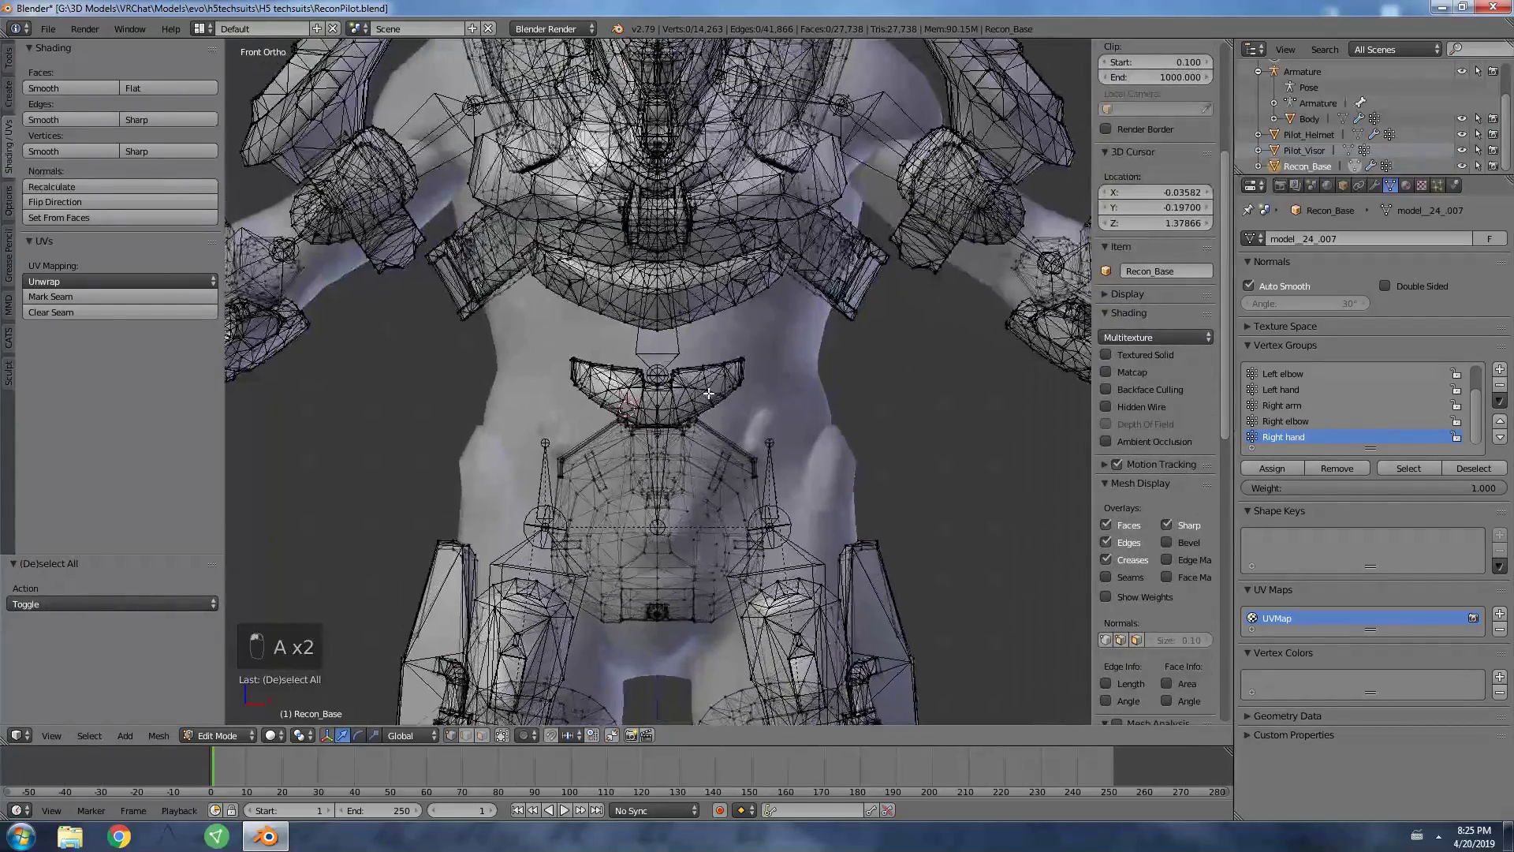
pyautogui.moveTo(726, 387); pyautogui.dragTo(614, 208, button='middle')
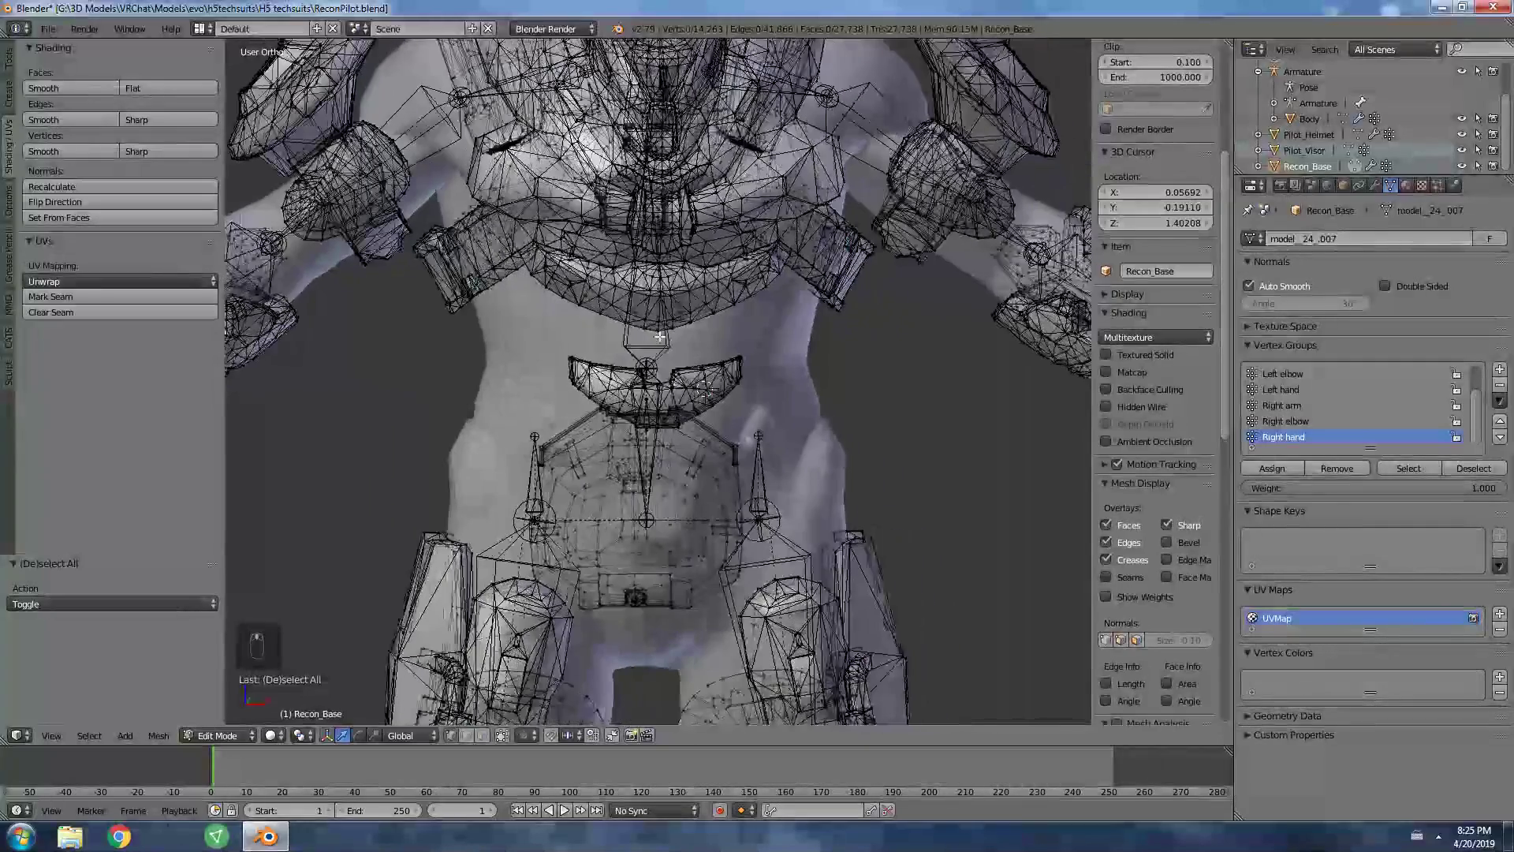
pyautogui.press('KP_1')
pyautogui.keyDown('shift'); pyautogui.moveTo(675, 392); pyautogui.dragTo(687, 449, button='middle'); pyautogui.keyUp('shift')
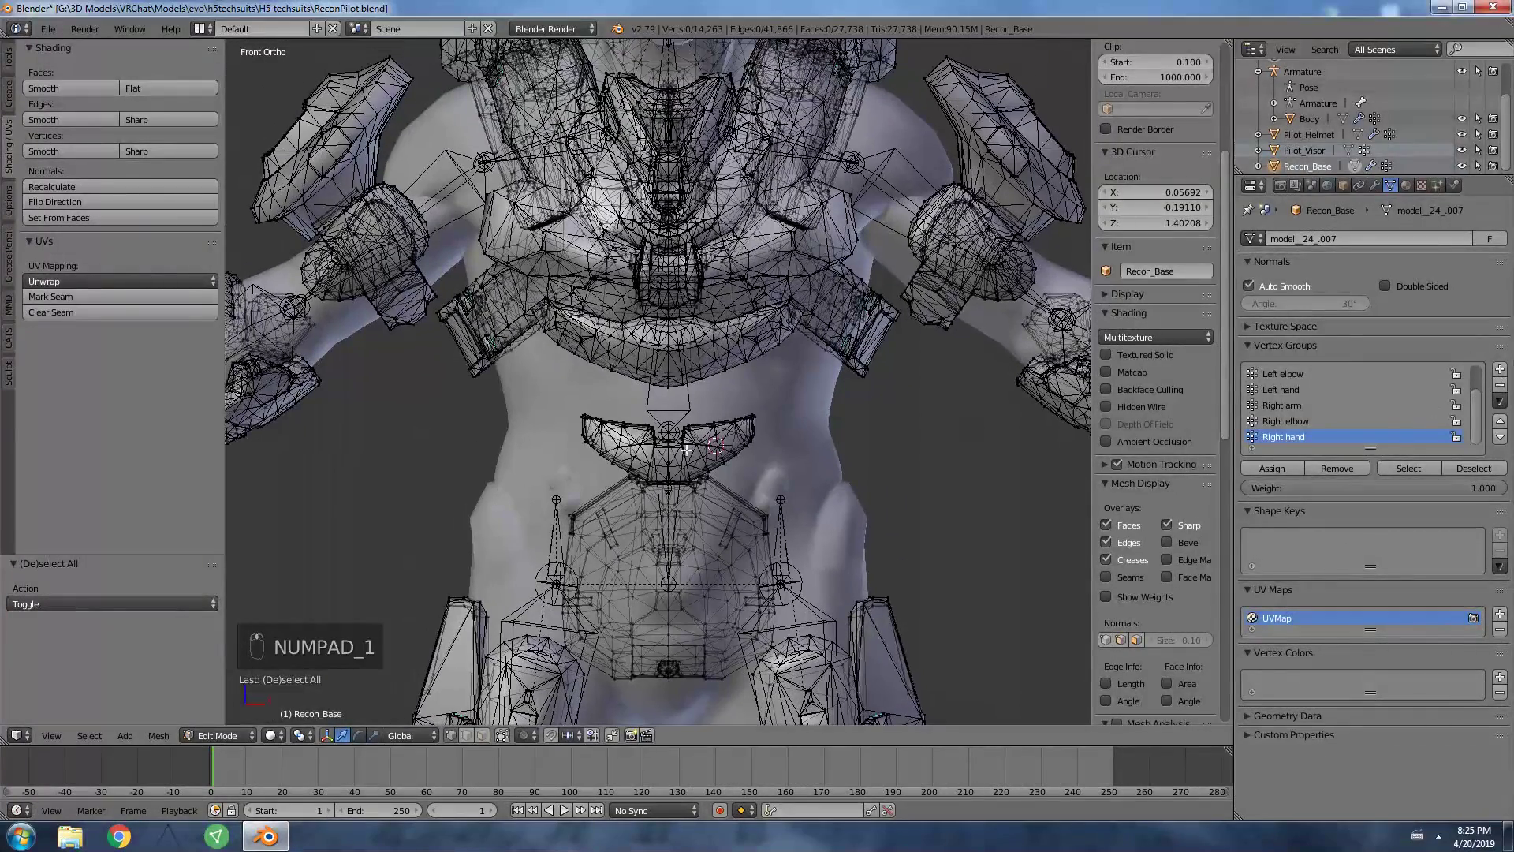
pyautogui.click(1500, 370)
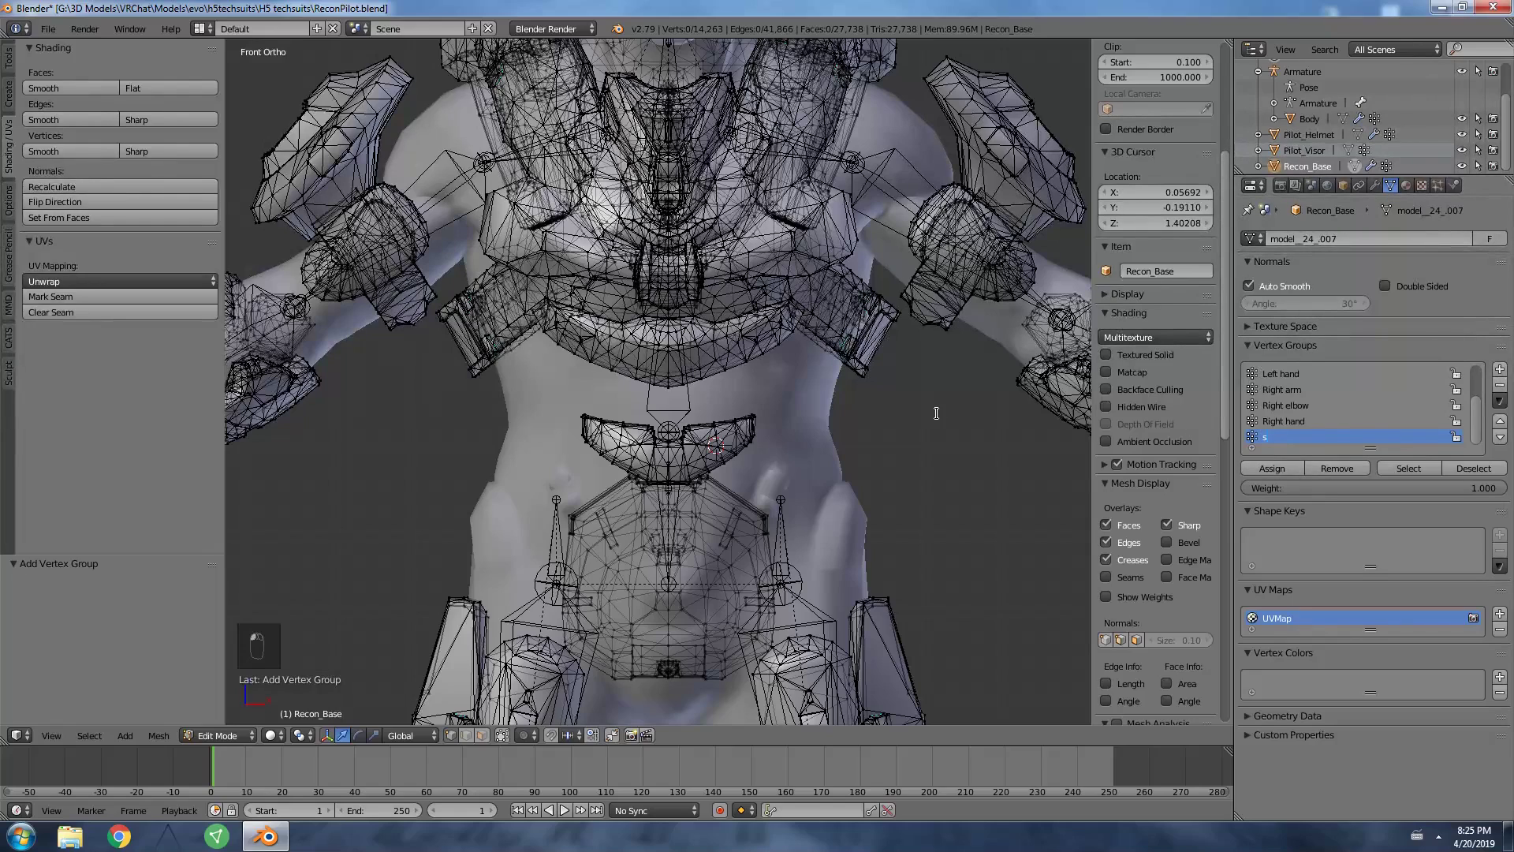
pyautogui.write('ne')
pyautogui.press('Return')
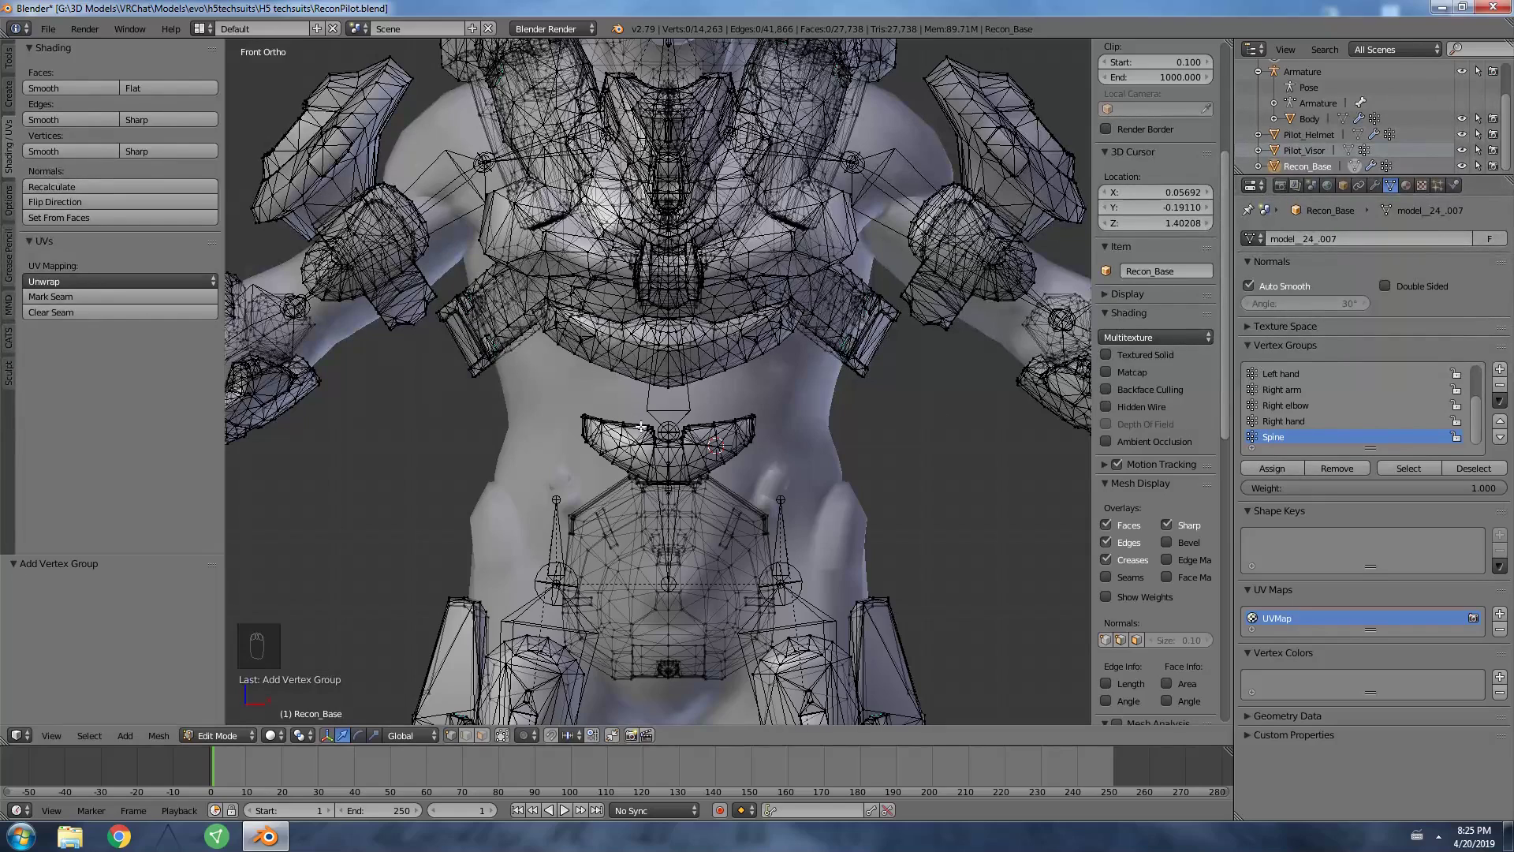
# Select all linked pieces of the belly plate and assign them to the Spine group at weight 1.000.
pyautogui.press('l')
pyautogui.press('l')
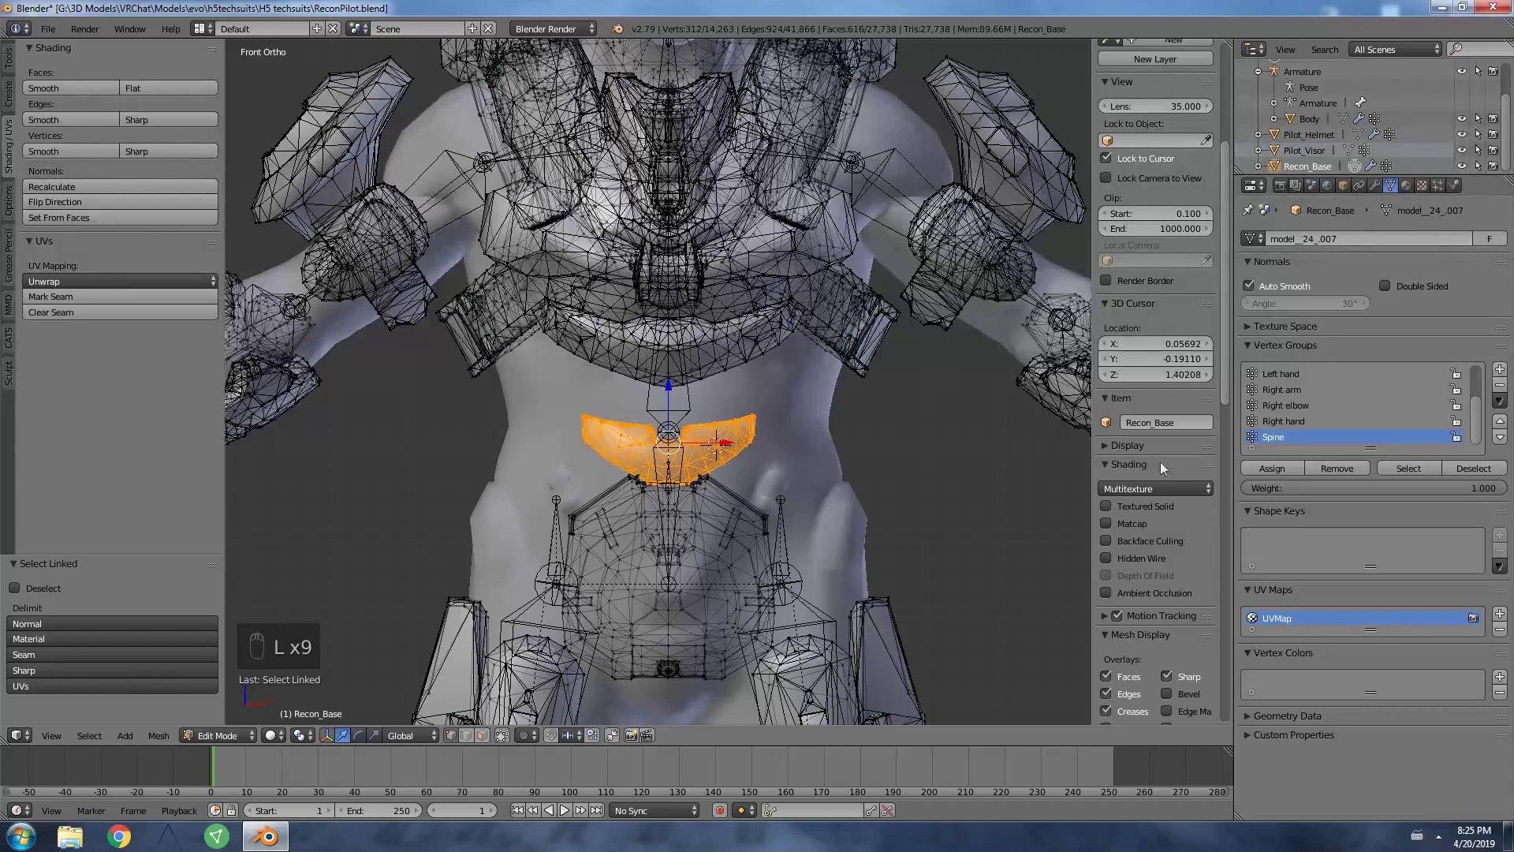
pyautogui.click(1272, 468)
# Clear the selection and select the linked pieces of the armour plate over the lower back and pelvis.
pyautogui.press('a')
pyautogui.click(758, 577)
pyautogui.moveTo(861, 507); pyautogui.dragTo(685, 436, button='middle')
pyautogui.press('l')
pyautogui.press('l')
pyautogui.press('l')
pyautogui.press('l')
pyautogui.press('l')
pyautogui.press('l')
pyautogui.press('l')
pyautogui.press('l')
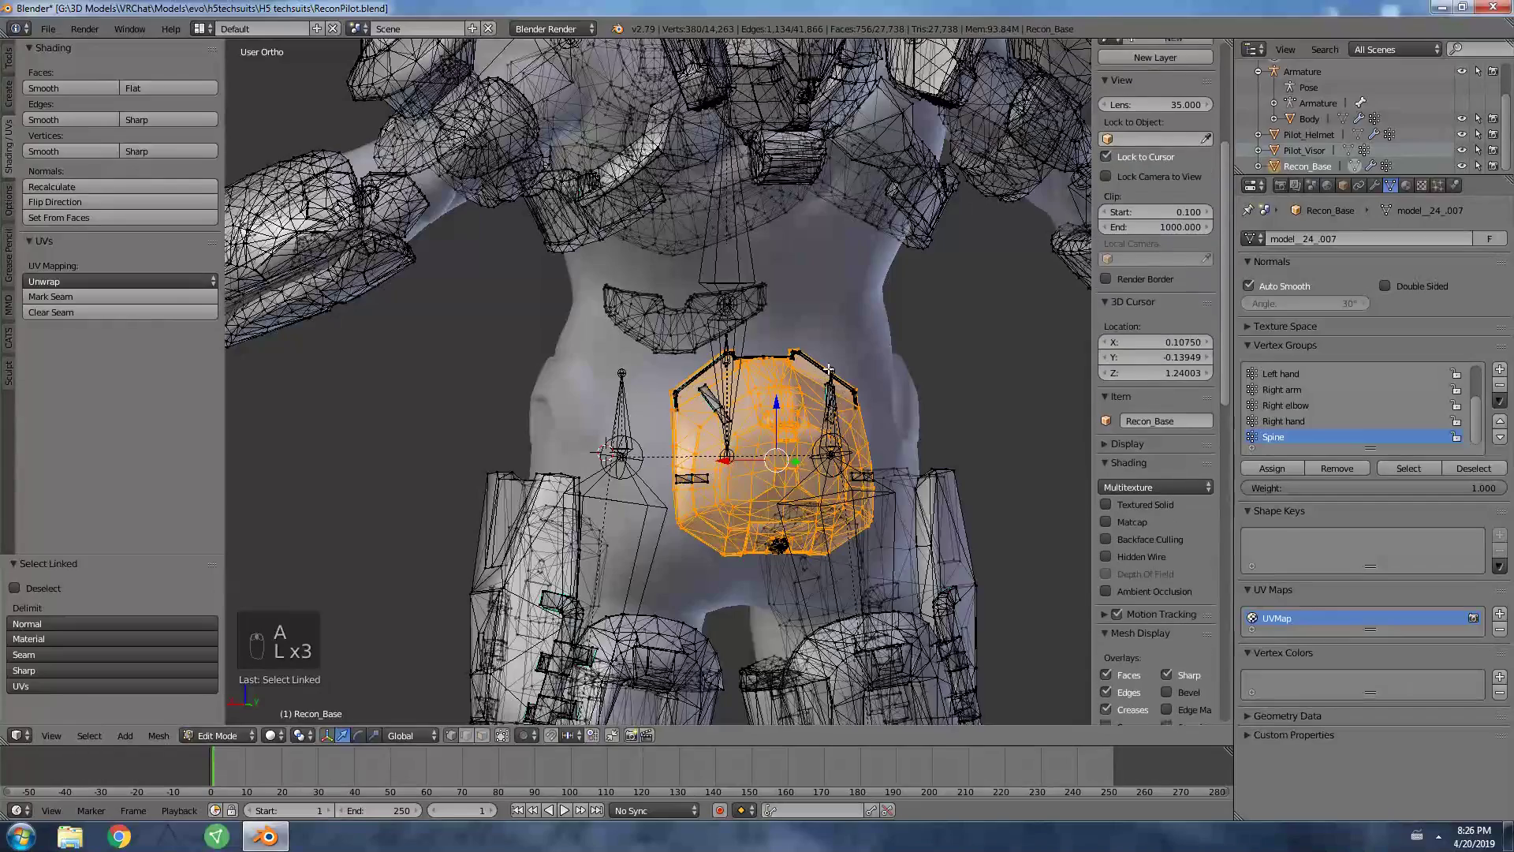
pyautogui.press('l')
pyautogui.press('l')
pyautogui.press('l')
pyautogui.press('l')
pyautogui.press('l')
pyautogui.press('l')
pyautogui.press('l')
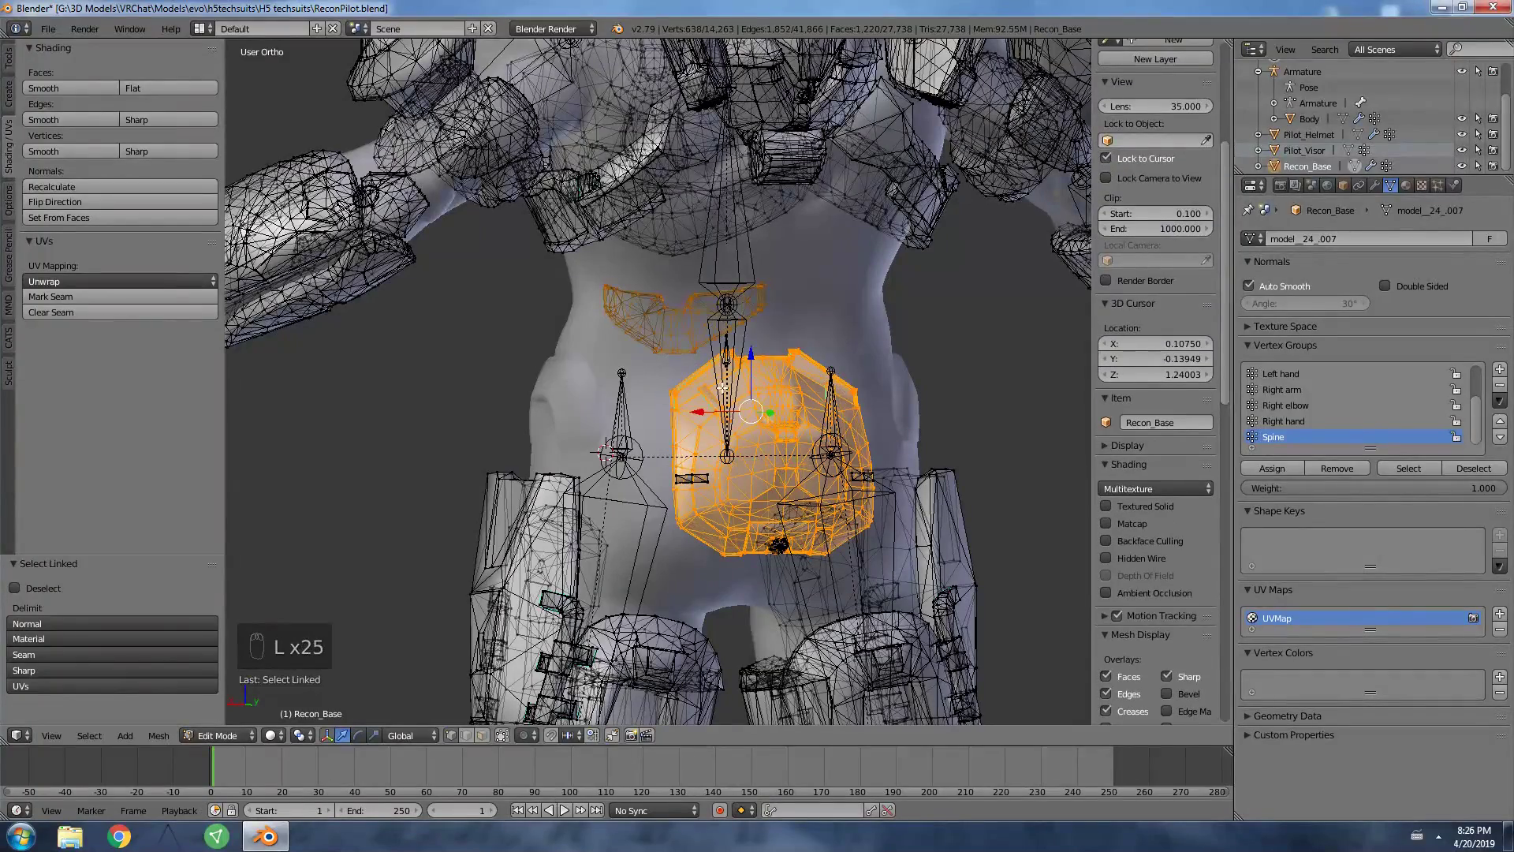
pyautogui.press('l')
pyautogui.press('l')
pyautogui.press('l')
pyautogui.press('l')
pyautogui.press('l')
# Remove the linked right thigh armour pieces from the selection.
pyautogui.moveTo(795, 540); pyautogui.dragTo(745, 442, button='middle')
pyautogui.click(742, 439)
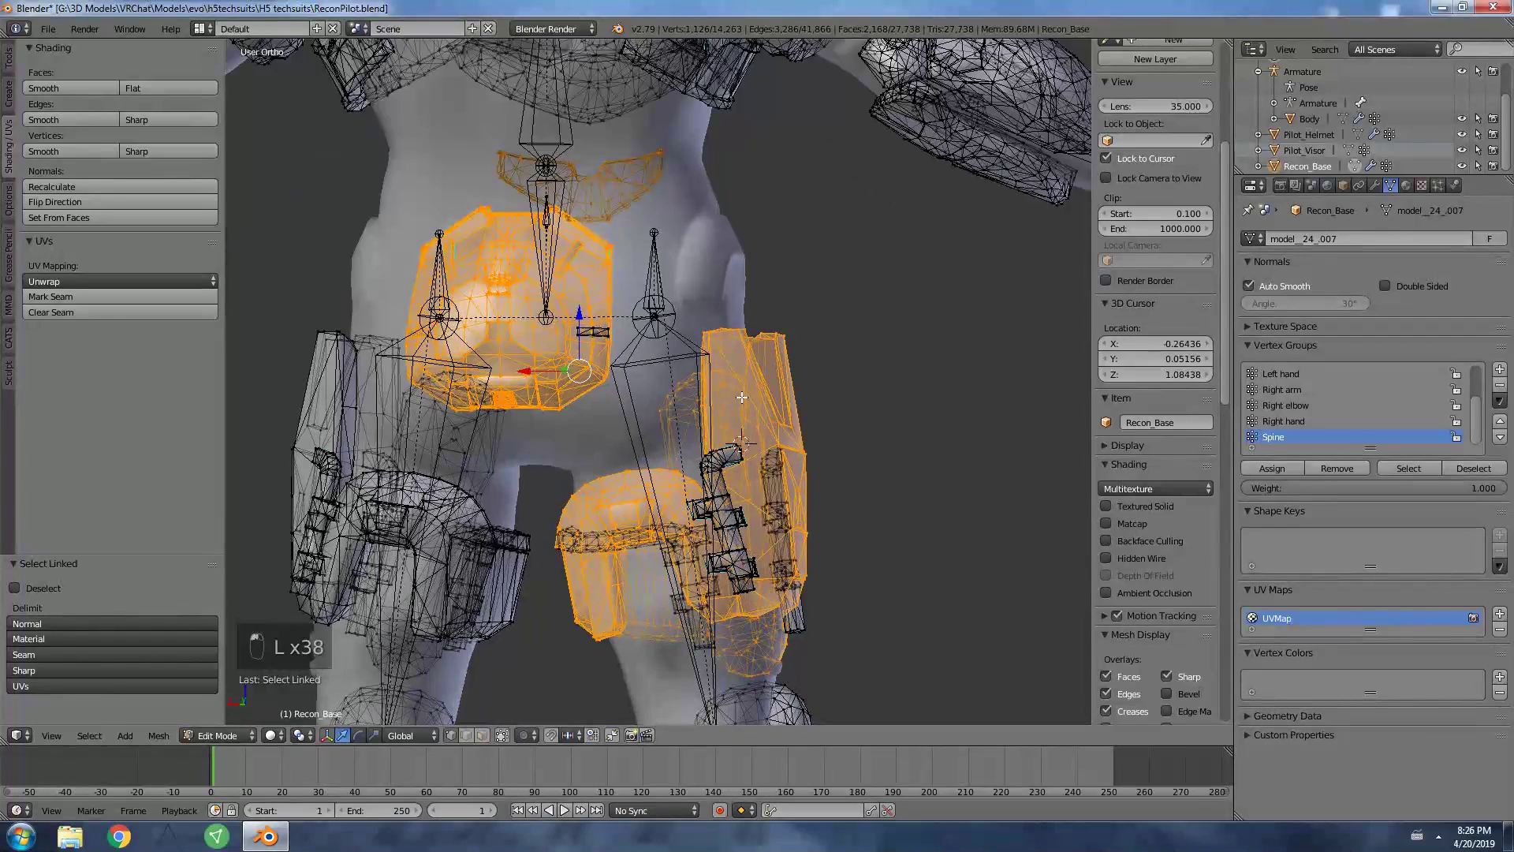
pyautogui.hotkey('shift', 'l')
pyautogui.moveTo(756, 306); pyautogui.dragTo(575, 324, button='middle')
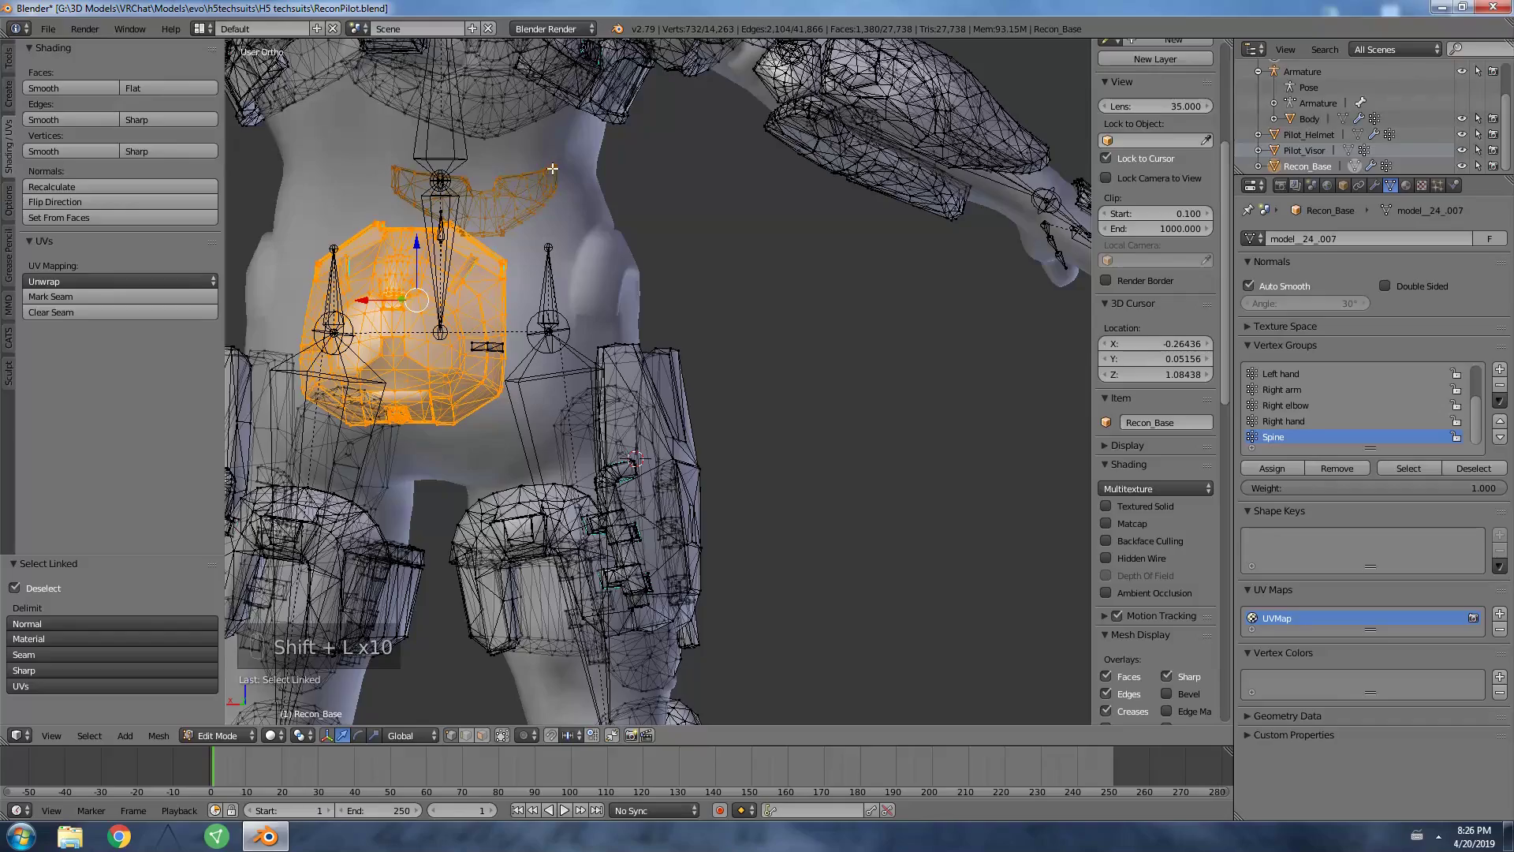
# Try to remove the belly plate from the selection by deselecting its linked pieces.
pyautogui.press('KP_1')
pyautogui.hotkey('shift', 'l')
pyautogui.hotkey('shift', 'l')
pyautogui.hotkey('shift', 'l')
pyautogui.hotkey('shift', 'l')
pyautogui.hotkey('shift', 'l')
pyautogui.hotkey('shift', 'l')
pyautogui.hotkey('shift', 'l')
pyautogui.hotkey('shift', 'l')
pyautogui.hotkey('shift', 'l')
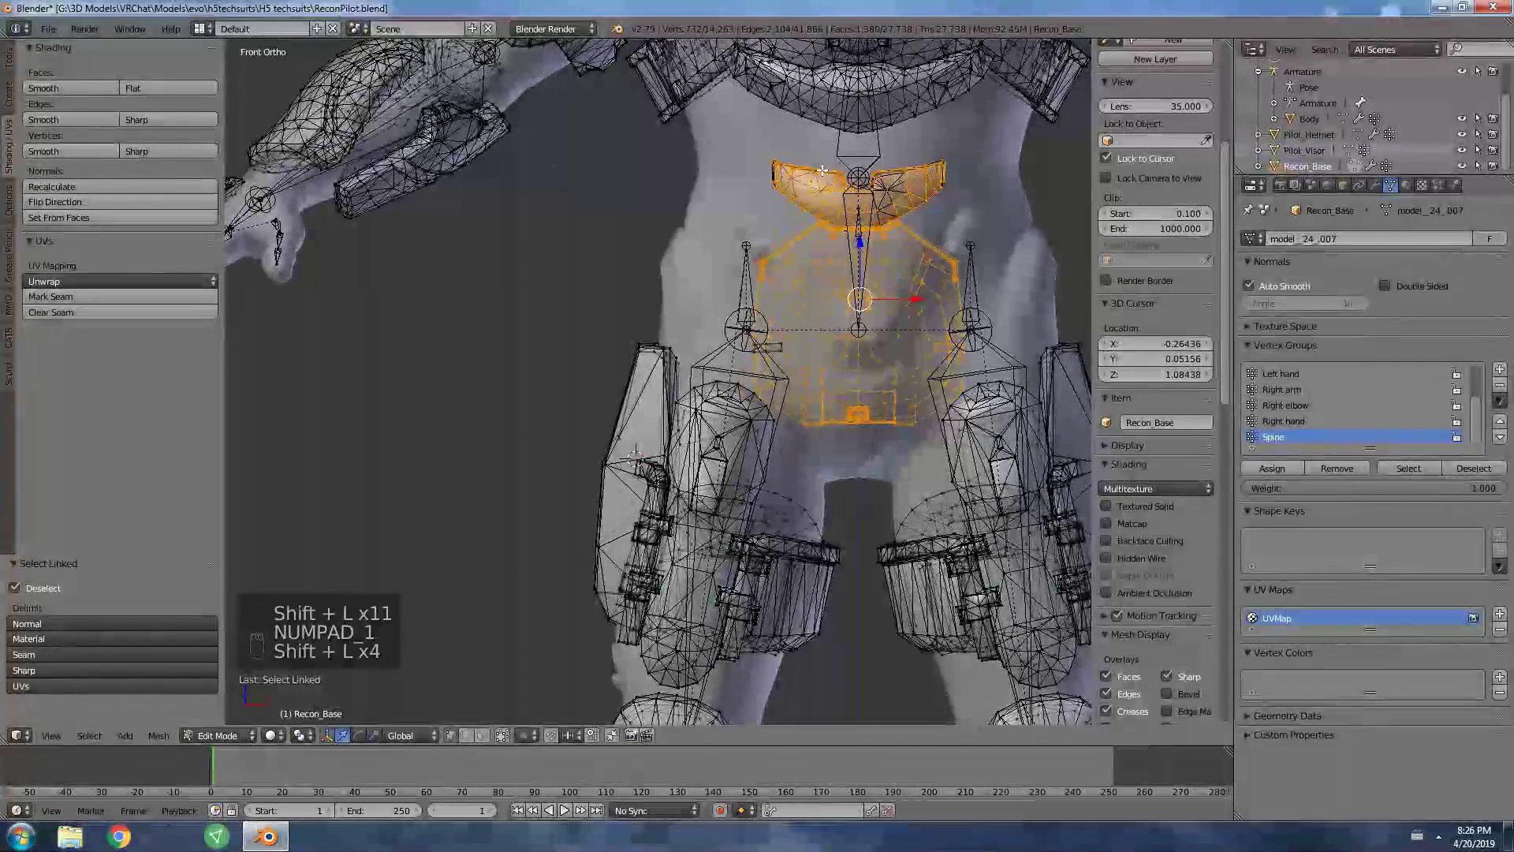
pyautogui.moveTo(945, 171); pyautogui.dragTo(868, 205, button='middle')
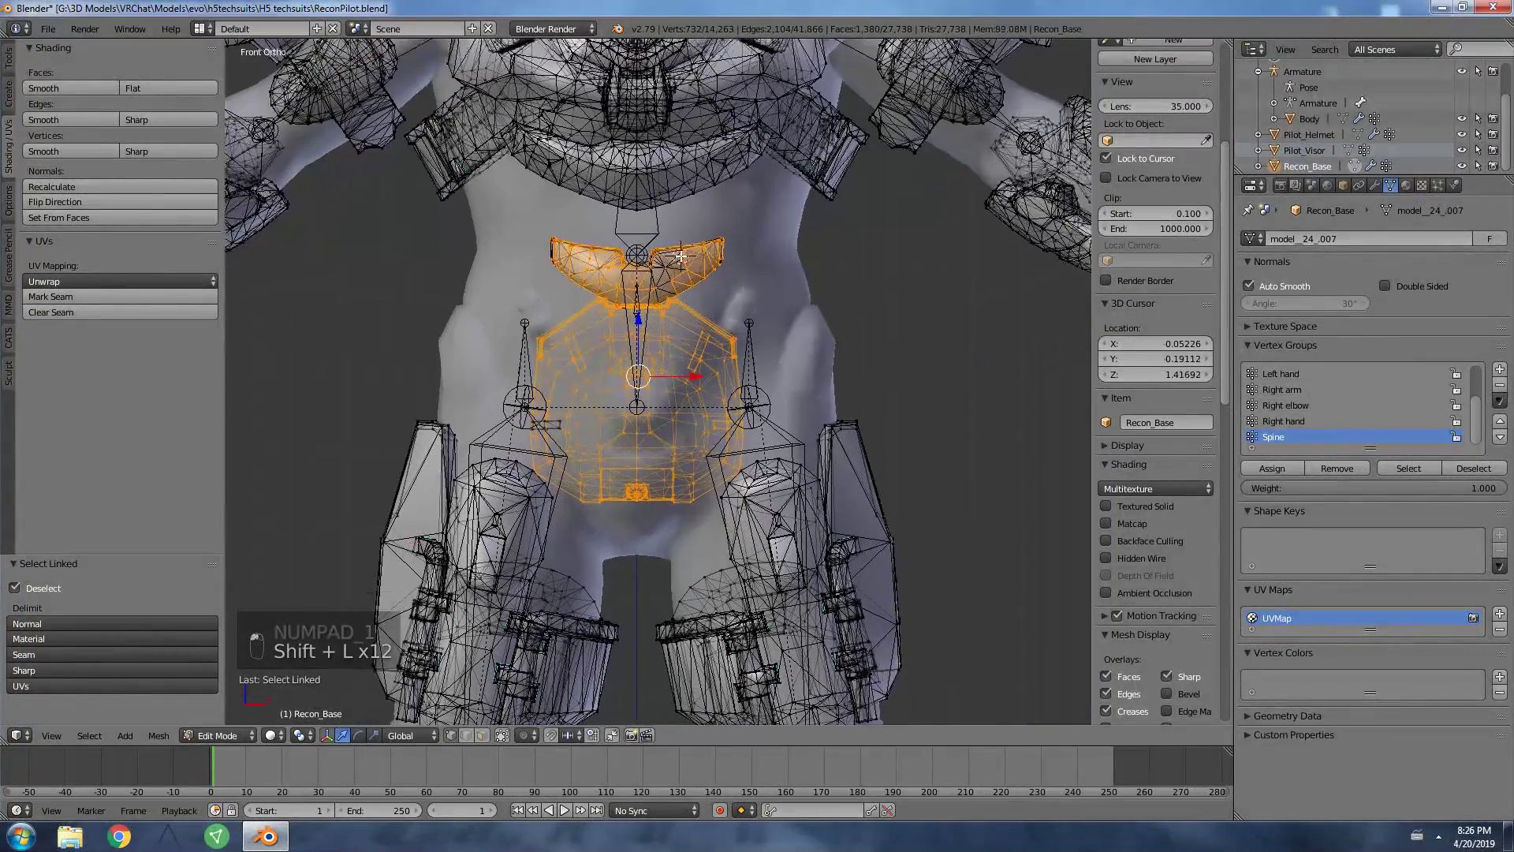
pyautogui.scroll(6, 625, 273)
pyautogui.moveTo(625, 273); pyautogui.dragTo(634, 252, button='middle')
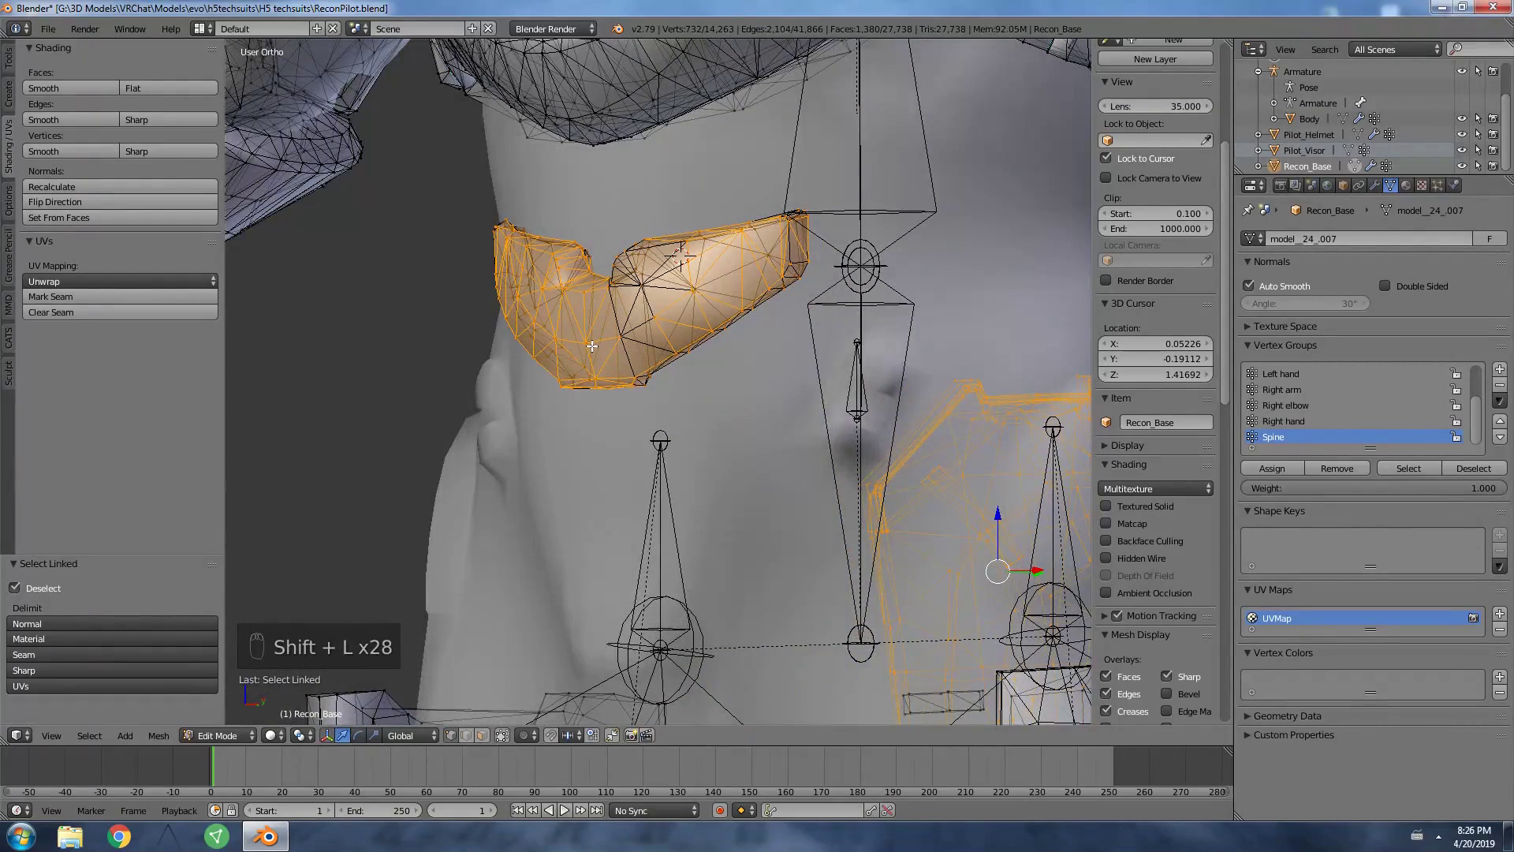
# Deselect the belly plate with border and circle selection so that only the lower-back plate stays selected.
pyautogui.scroll(-4, 614, 296)
pyautogui.moveTo(613, 297)
pyautogui.mouseDown(button='middle')
pyautogui.moveTo(568, 268)
pyautogui.moveTo(596, 301)
pyautogui.mouseUp(button='middle')
pyautogui.press('b')
pyautogui.press('b')
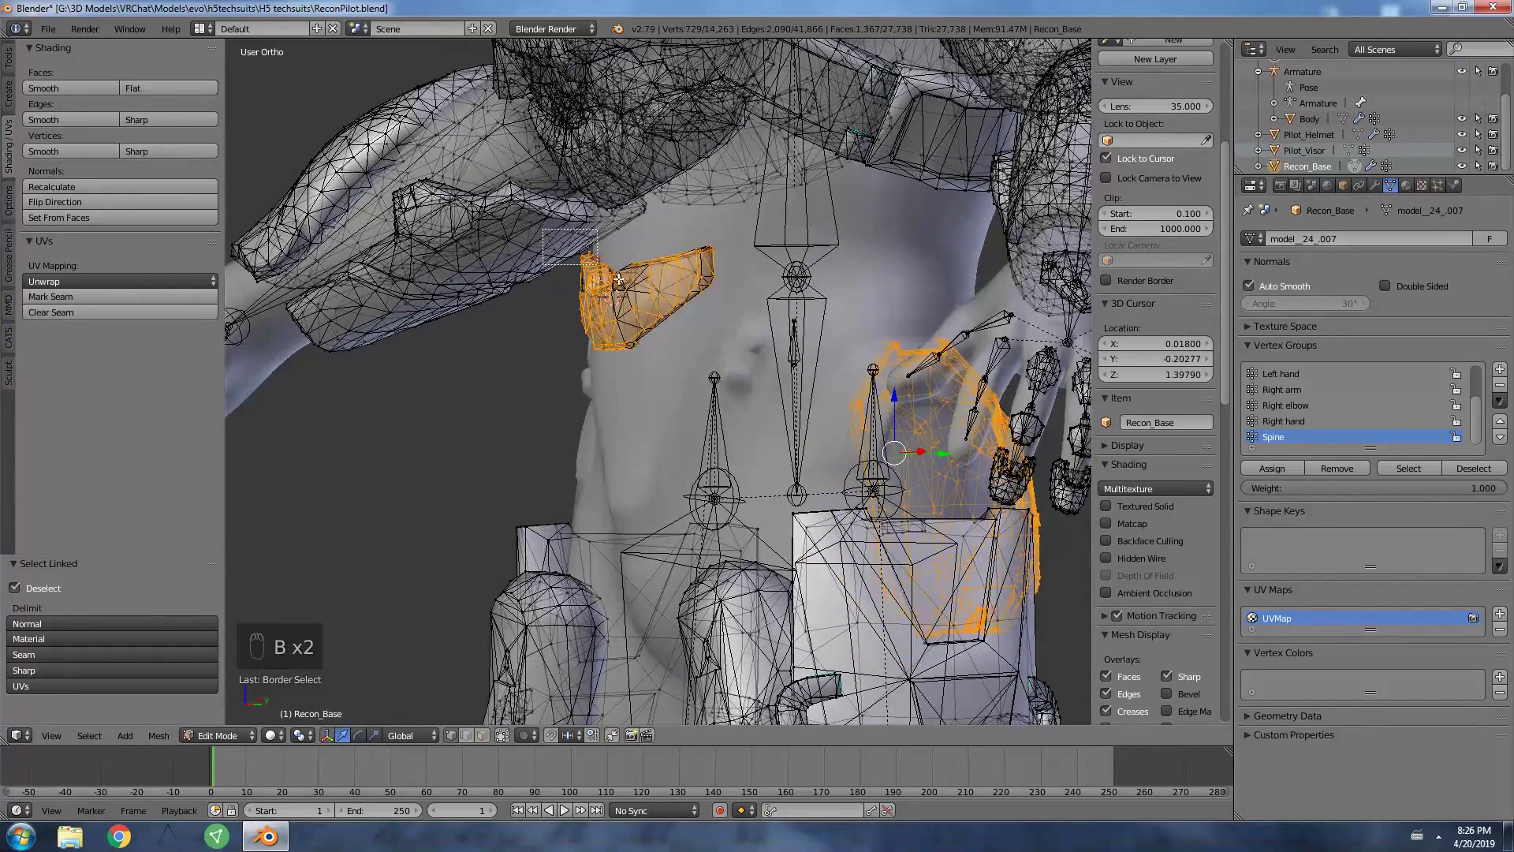
pyautogui.moveTo(543, 230); pyautogui.dragTo(733, 374)
pyautogui.moveTo(753, 389); pyautogui.dragTo(895, 203, button='middle')
pyautogui.press('b')
pyautogui.moveTo(809, 77); pyautogui.dragTo(1000, 235)
pyautogui.press('b')
pyautogui.moveTo(999, 235); pyautogui.dragTo(999, 235, button='middle')
pyautogui.scroll(-3, 955, 308)
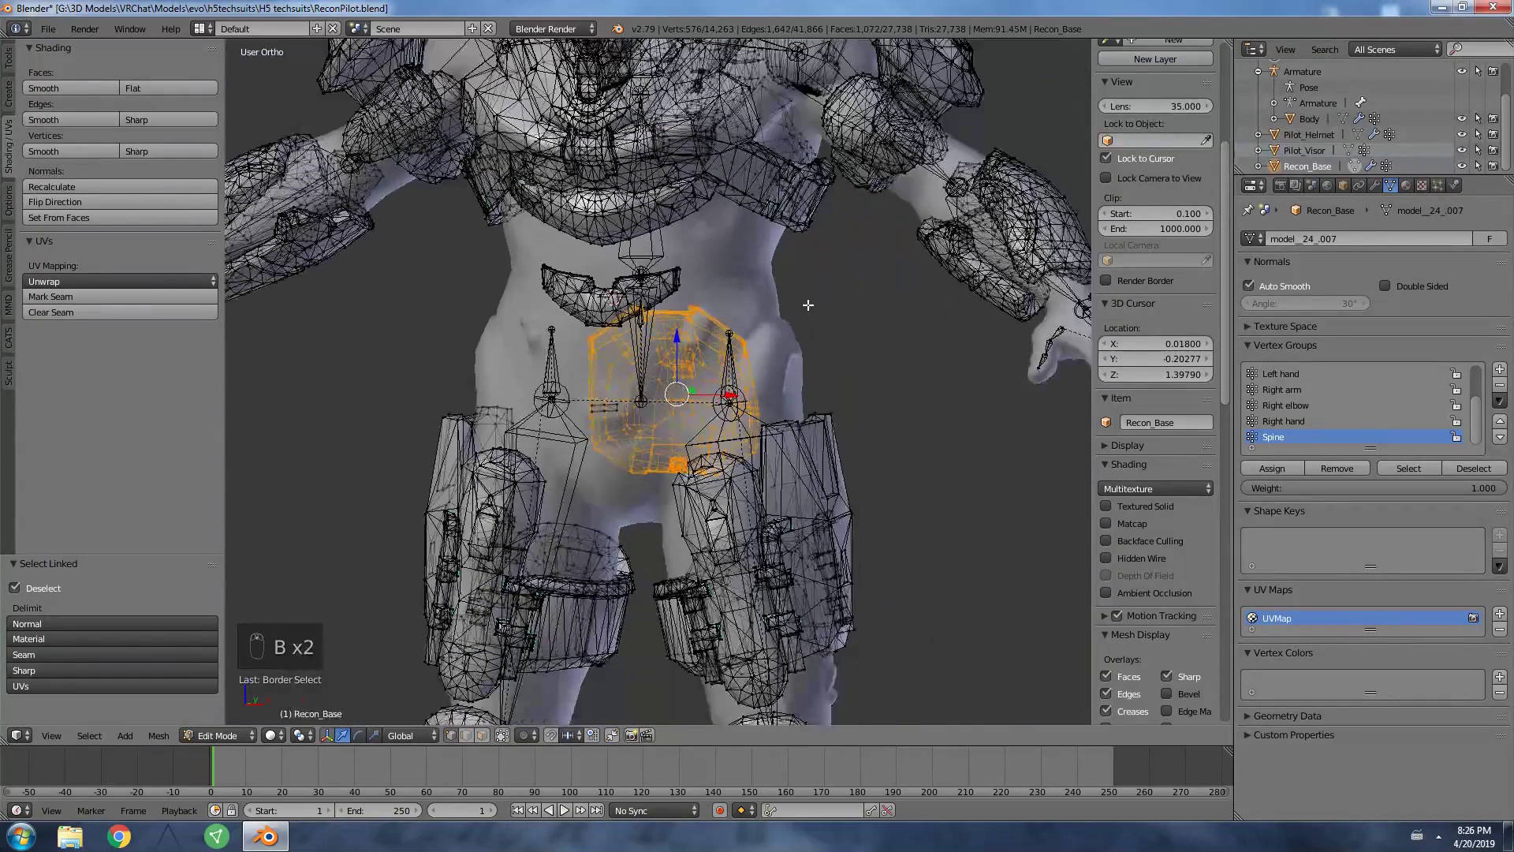
pyautogui.press('c')
pyautogui.moveTo(713, 274); pyautogui.dragTo(535, 278)
pyautogui.moveTo(545, 282)
pyautogui.mouseDown(button='middle')
pyautogui.moveTo(700, 280)
pyautogui.moveTo(848, 312)
pyautogui.mouseUp(button='middle')
pyautogui.rightClick(761, 301)
# Add a vertex group named Hips and assign the selected lower-back plate to it at weight 1.000.
pyautogui.keyDown('shift'); pyautogui.moveTo(623, 374); pyautogui.dragTo(726, 396, button='middle'); pyautogui.keyUp('shift')
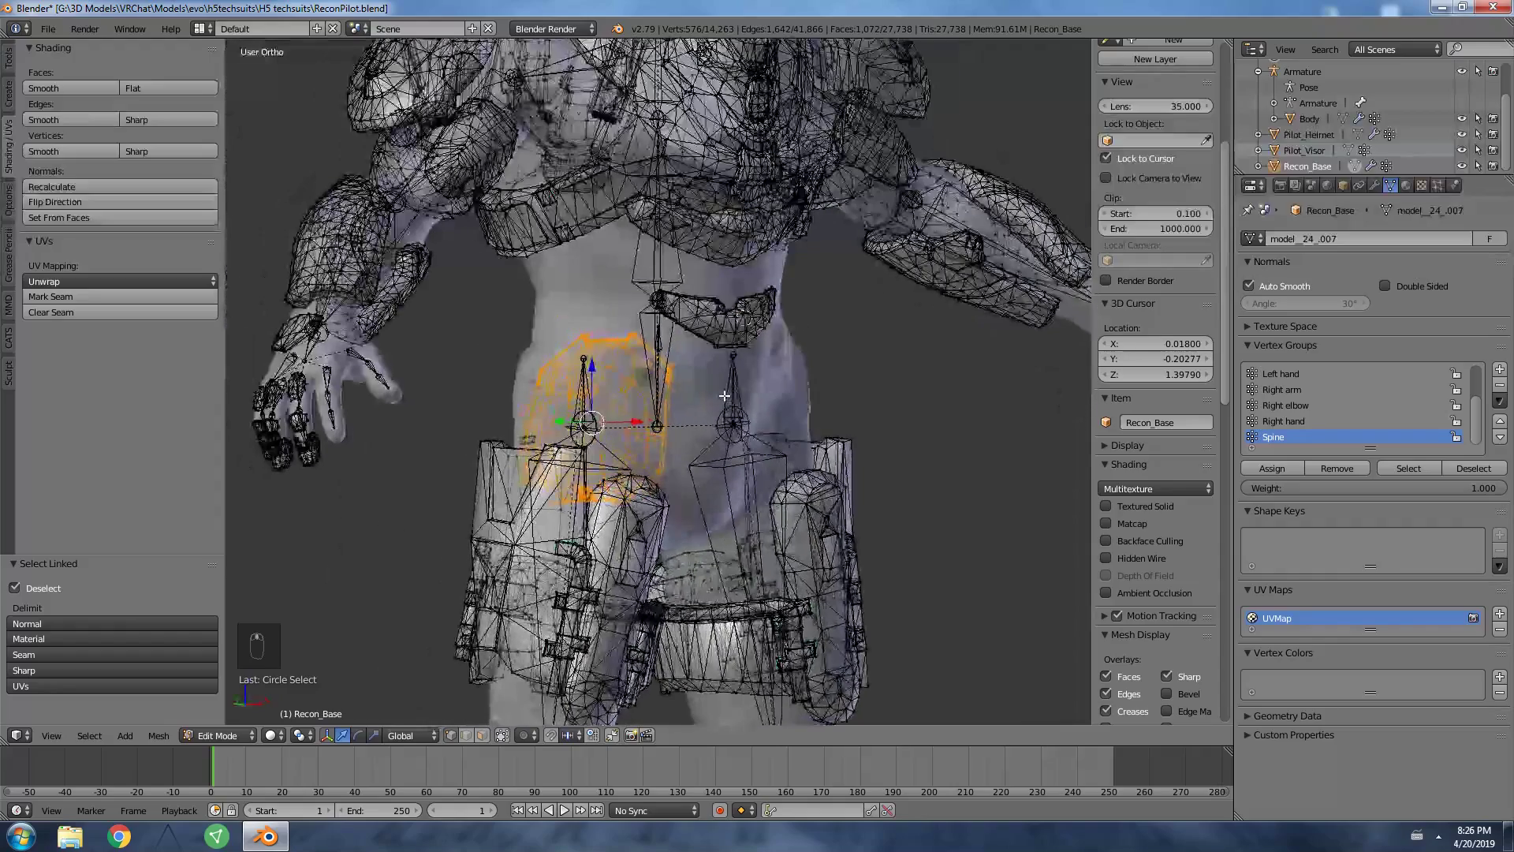
pyautogui.click(724, 396)
pyautogui.click(1498, 371)
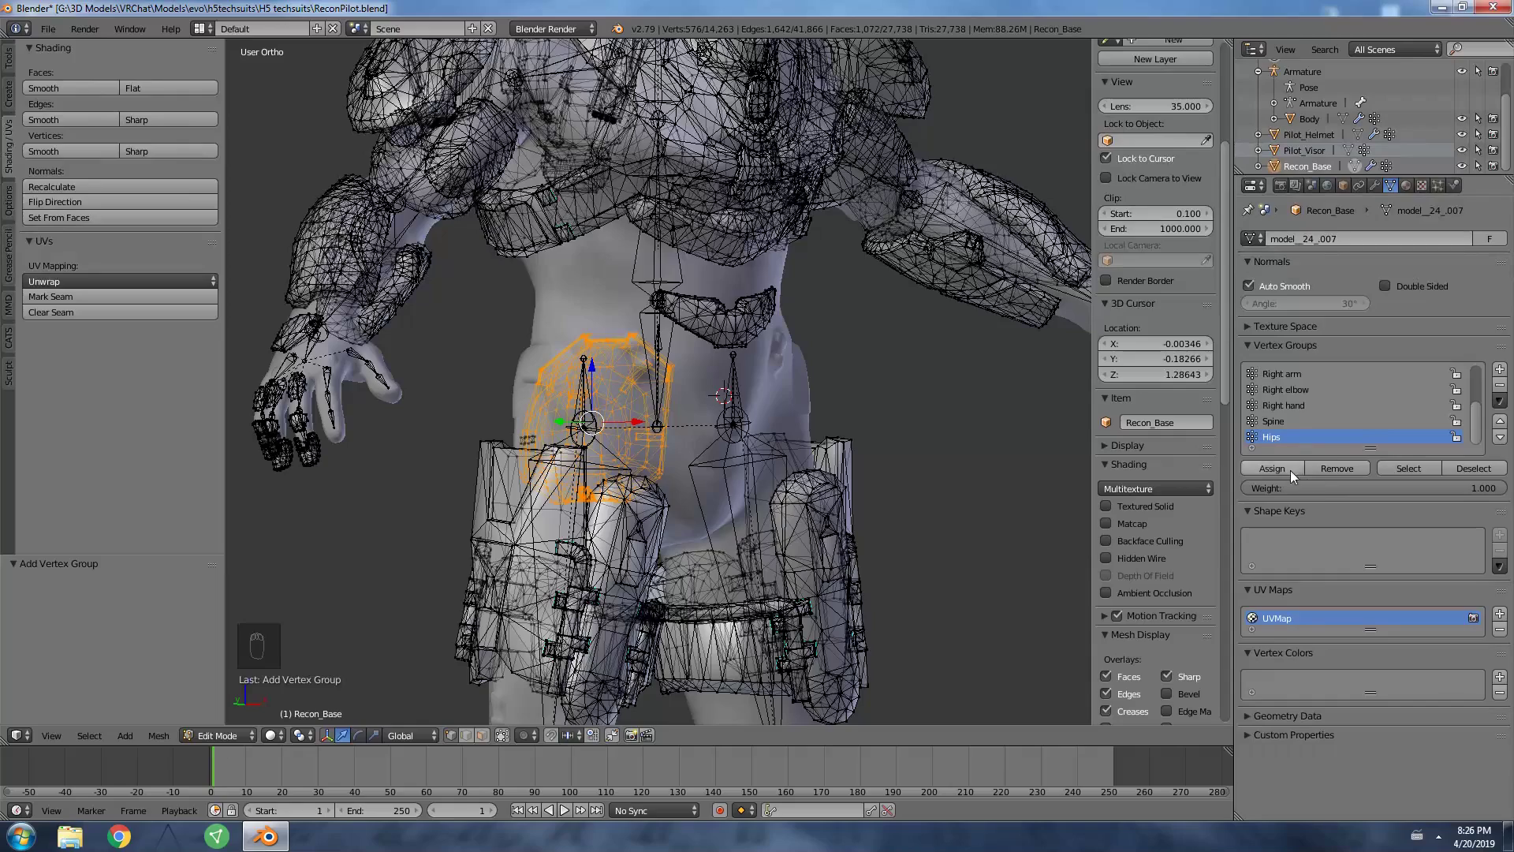
# Clear the selection and select all linked armour pieces on the left thigh.
pyautogui.press('a')
pyautogui.scroll(-5, 1156, 378)
pyautogui.press('KP_1')
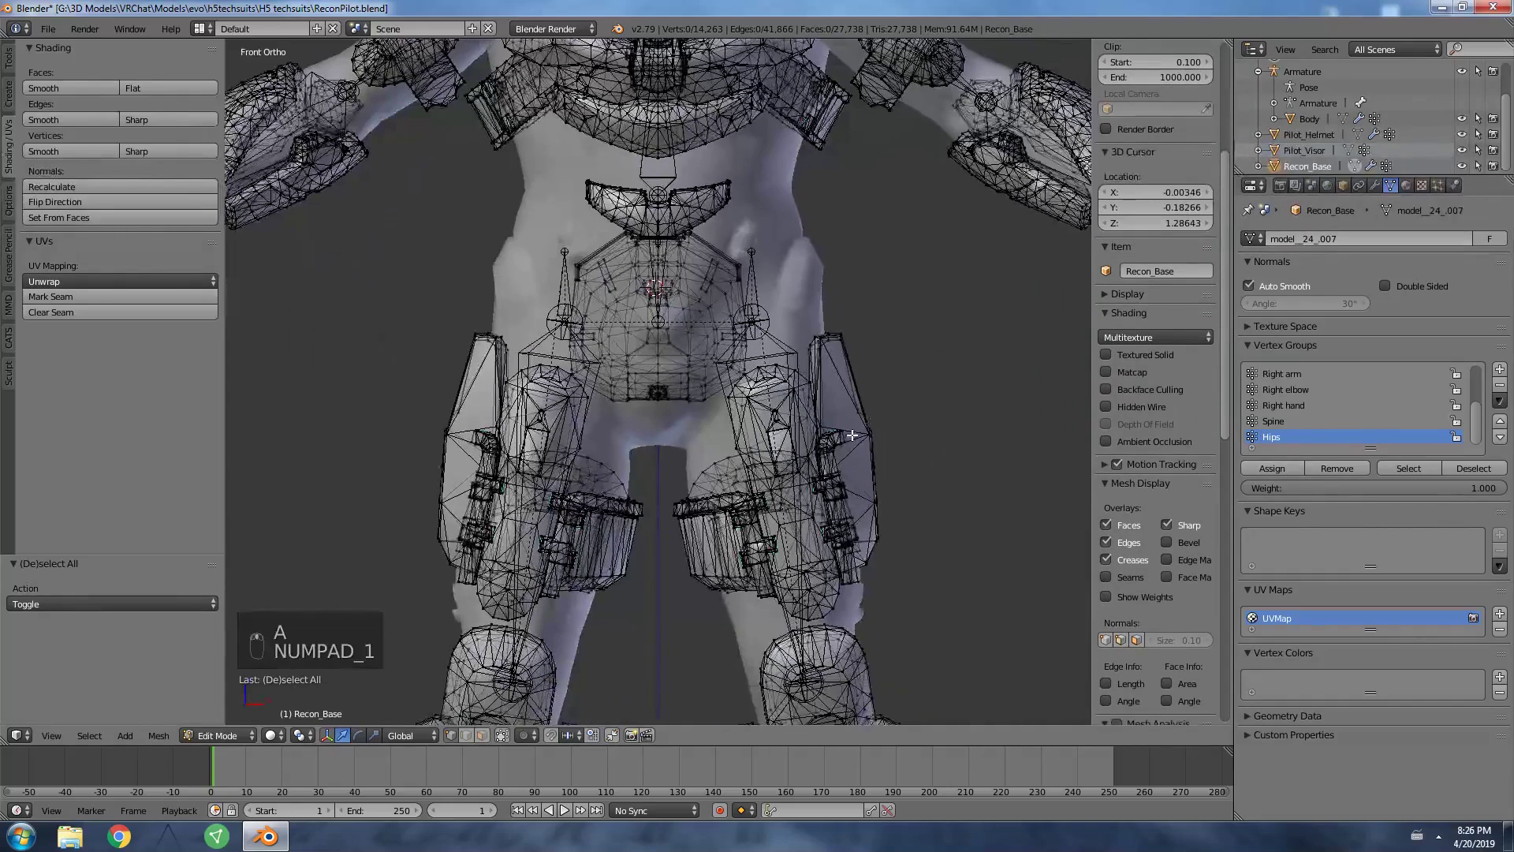
pyautogui.scroll(-2, 851, 435)
pyautogui.click(799, 399)
pyautogui.press('l')
pyautogui.press('l')
pyautogui.press('l')
pyautogui.press('l')
pyautogui.press('l')
pyautogui.press('l')
pyautogui.press('l')
pyautogui.press('l')
pyautogui.press('l')
pyautogui.press('l')
pyautogui.press('l')
pyautogui.press('l')
pyautogui.press('l')
pyautogui.press('l')
pyautogui.press('l')
pyautogui.press('l')
pyautogui.press('l')
pyautogui.press('l')
pyautogui.press('l')
pyautogui.press('l')
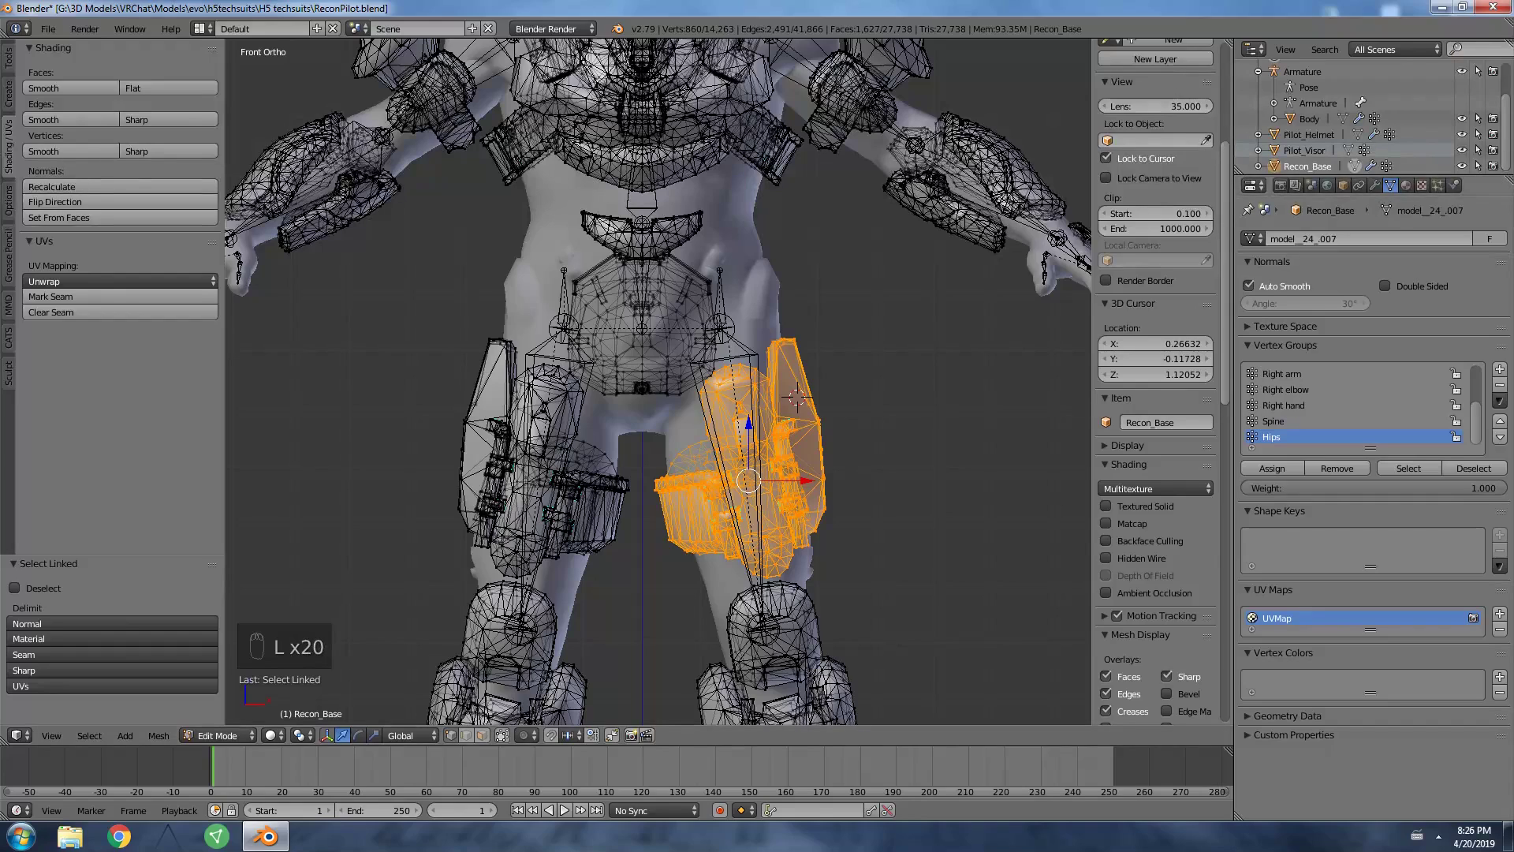
# Add a vertex group named Left leg and assign the selected left thigh pieces to it at weight 1.000.
pyautogui.click(1501, 369)
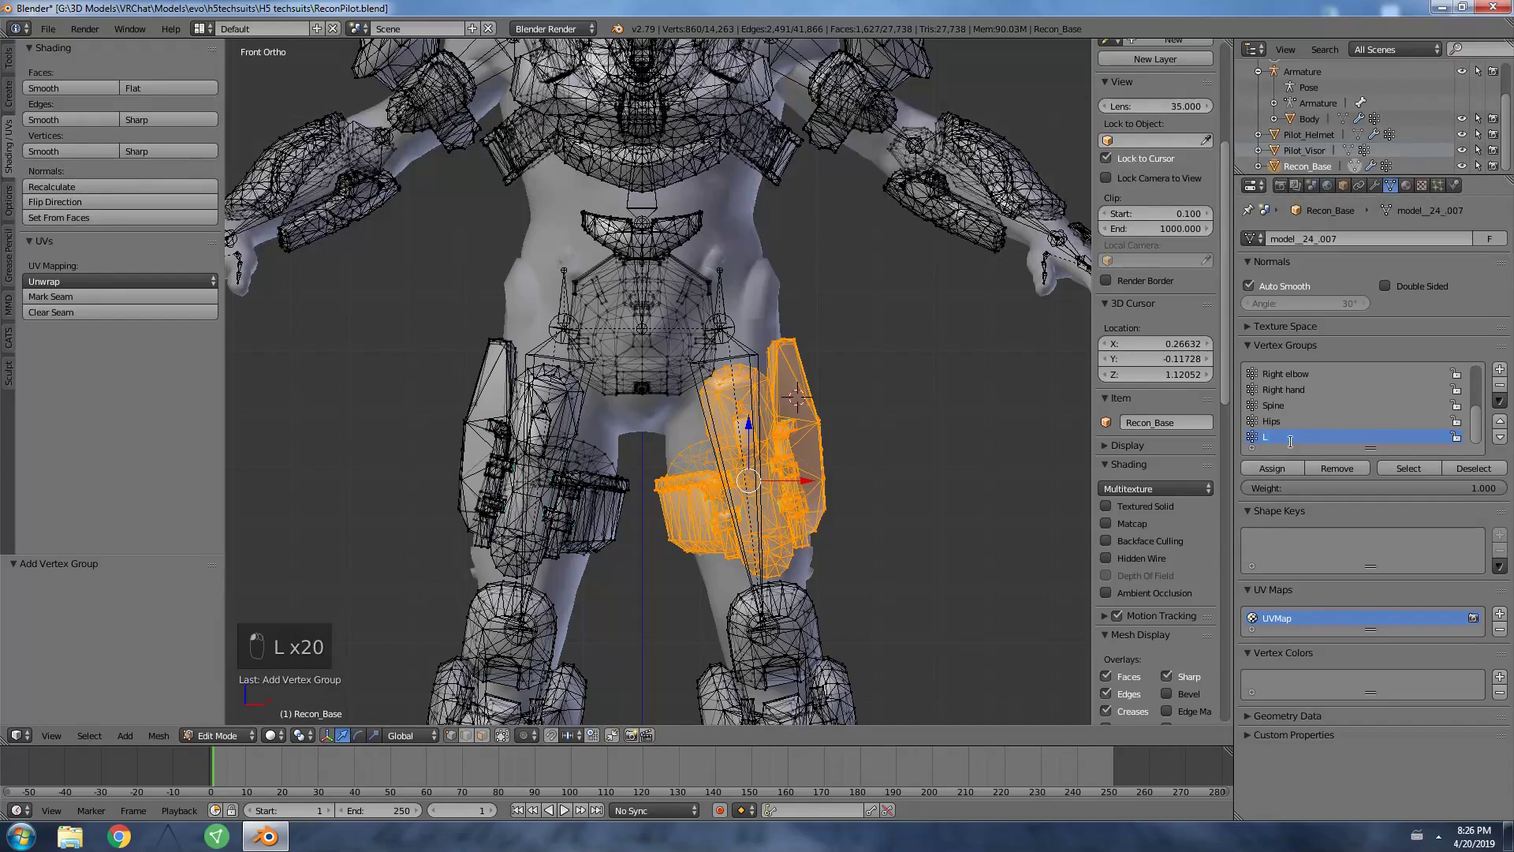
pyautogui.click(1290, 439)
pyautogui.write('Left leg')
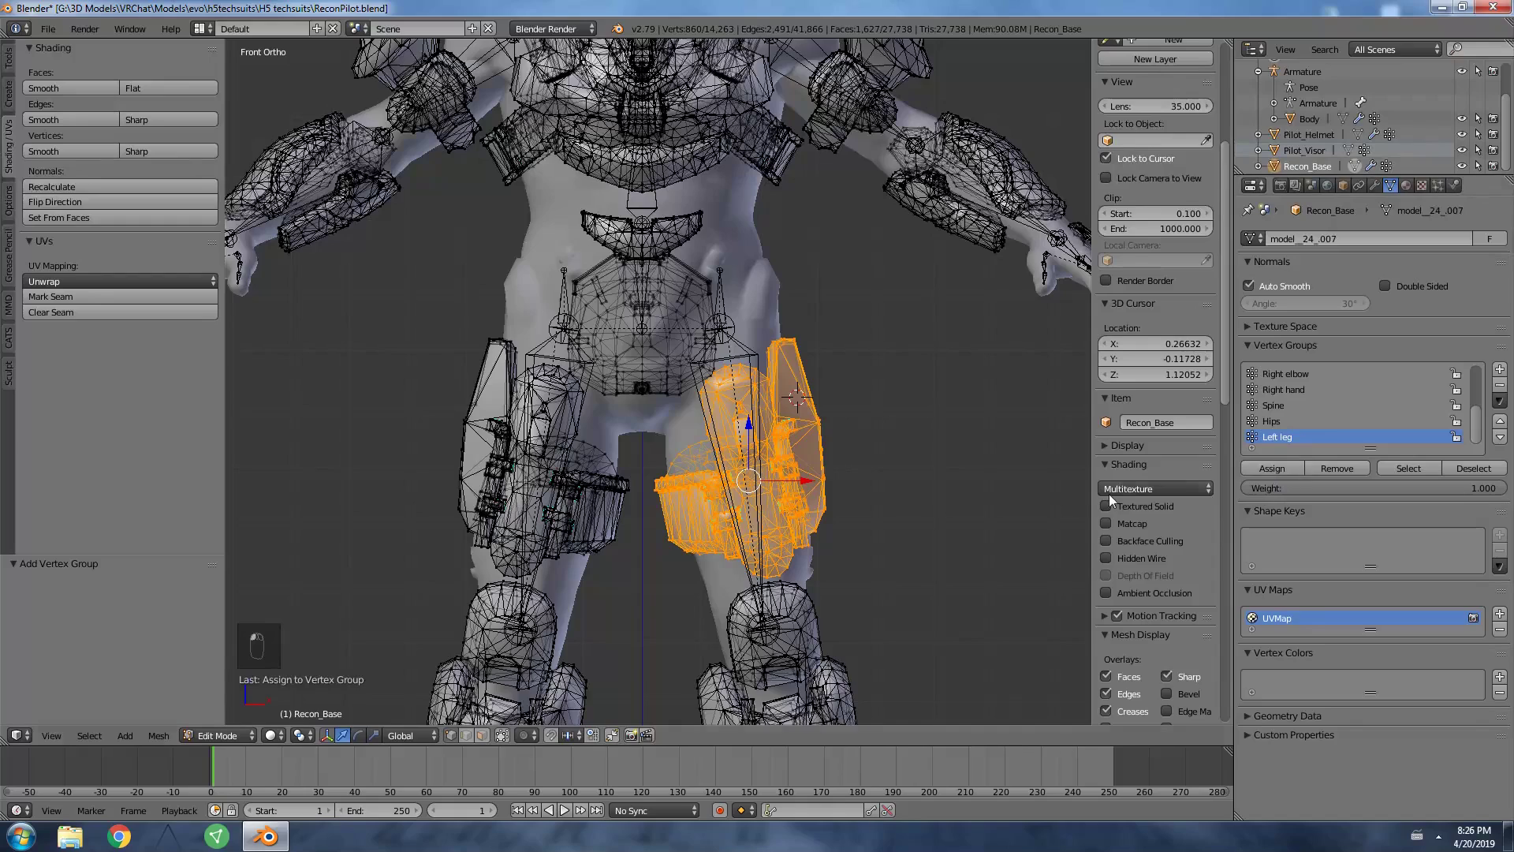
# Clear the selection and select all linked armour pieces on the right thigh.
pyautogui.write('a')
pyautogui.keyDown('shift'); pyautogui.moveTo(552, 394); pyautogui.dragTo(534, 320, button='middle'); pyautogui.keyUp('shift')
pyautogui.press('l')
pyautogui.press('l')
pyautogui.press('l')
pyautogui.press('l')
pyautogui.press('l')
pyautogui.press('l')
pyautogui.press('l')
pyautogui.press('l')
pyautogui.press('l')
pyautogui.press('l')
pyautogui.press('l')
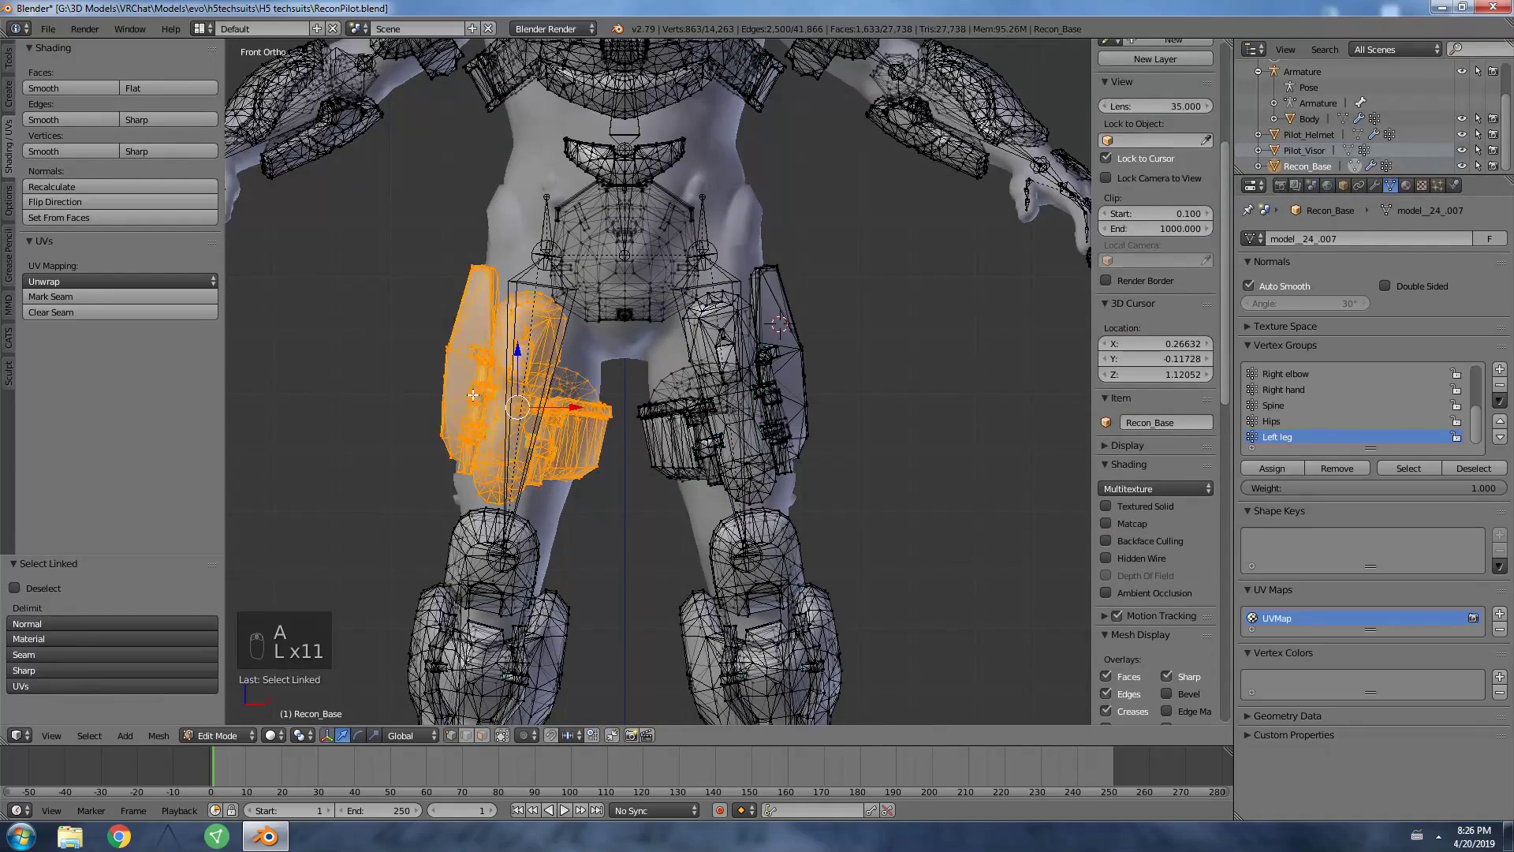
pyautogui.press('l')
pyautogui.press('l')
# Add a vertex group named Right leg and assign the selected right thigh pieces to it at weight 1.000.
pyautogui.click(1500, 370)
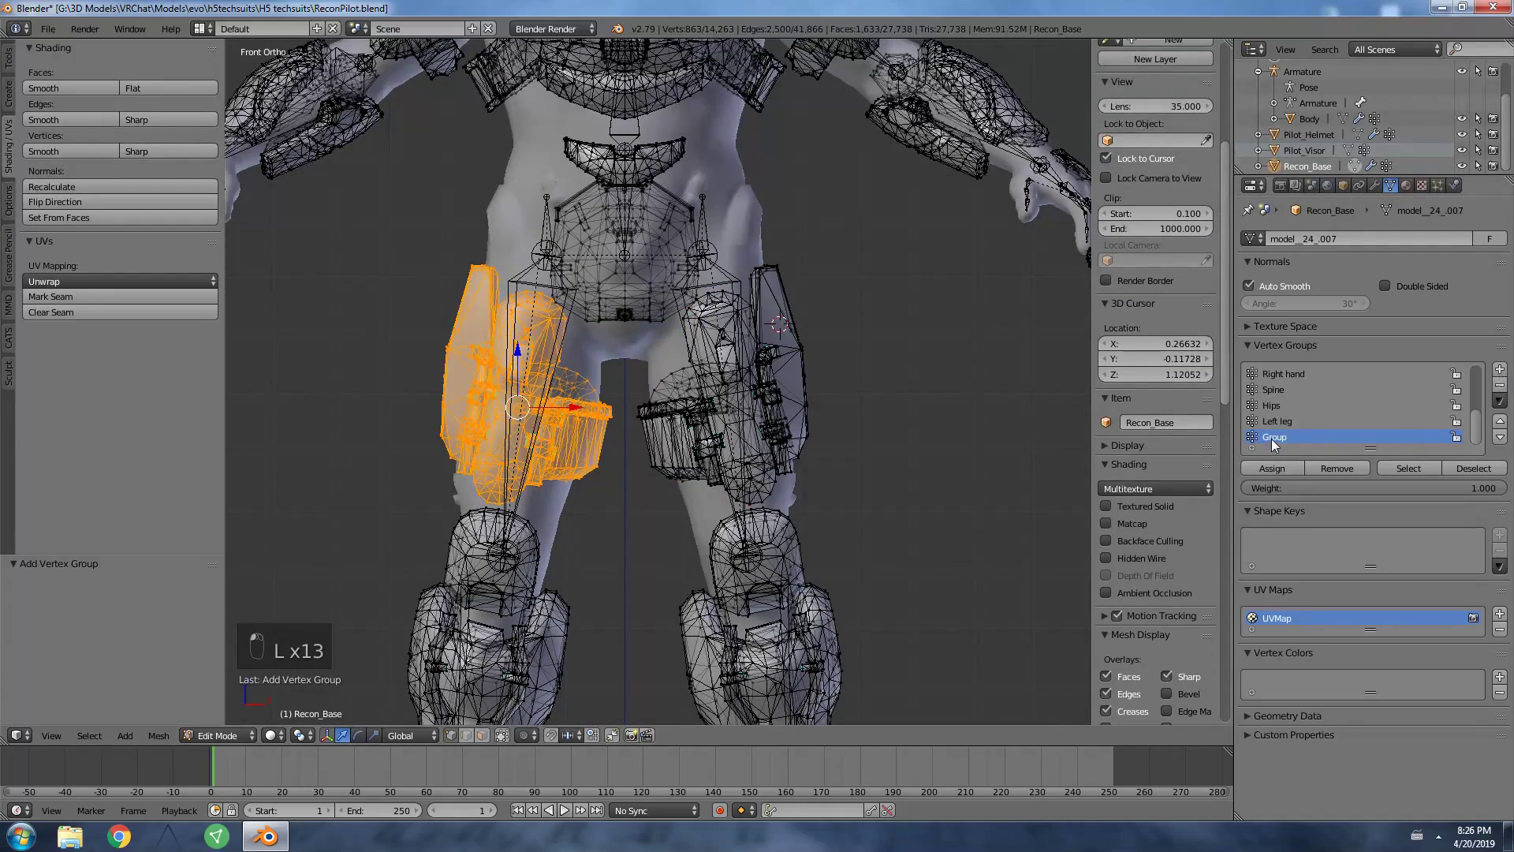
pyautogui.click(1272, 437)
pyautogui.write('Right leg')
pyautogui.press('Return')
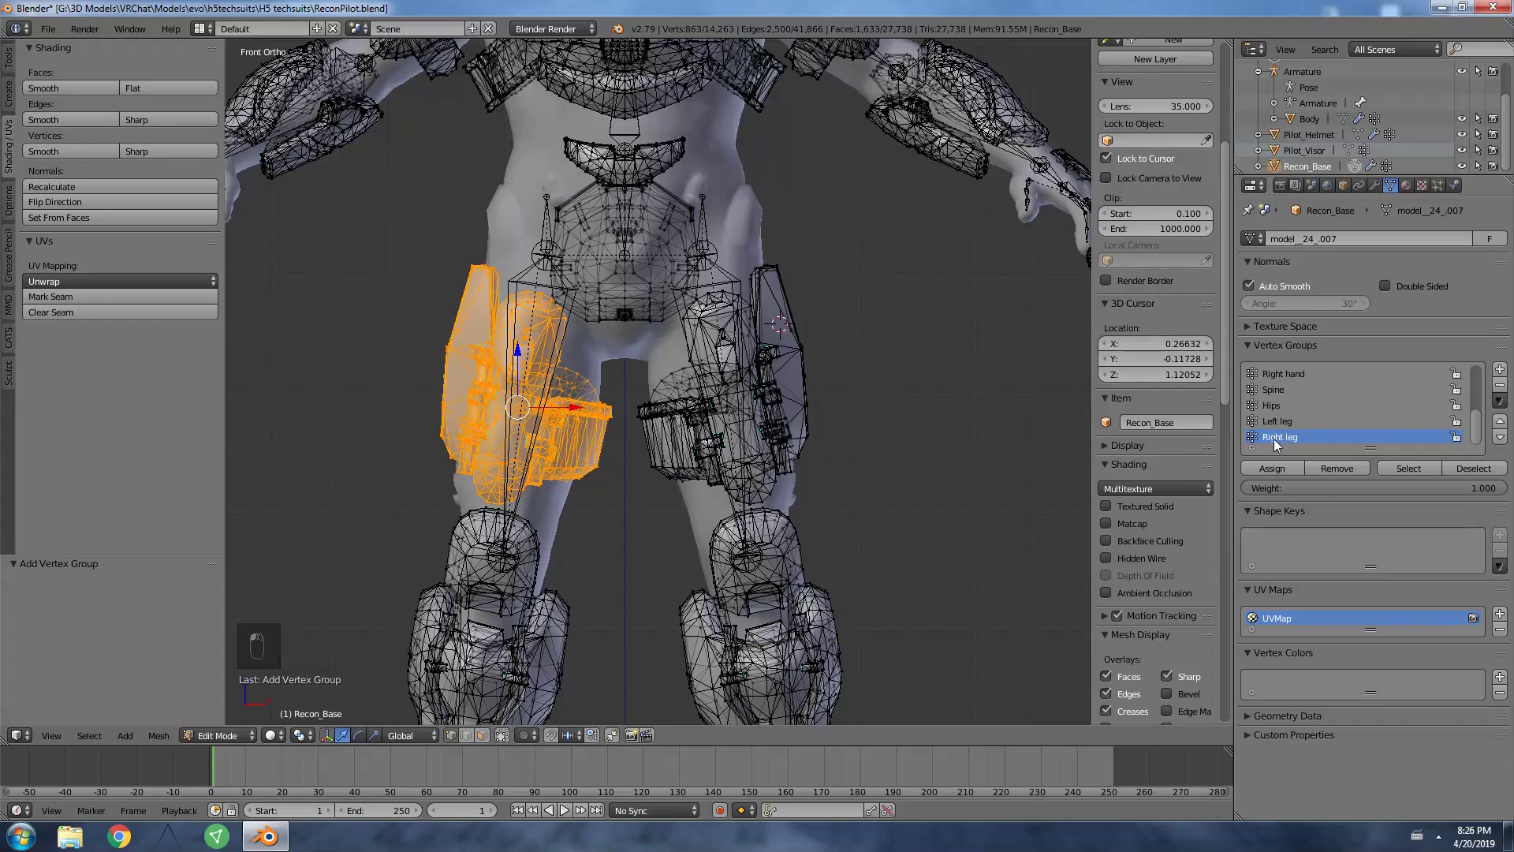
pyautogui.click(1272, 468)
# Select only the armour pieces covering the left kneecap.
pyautogui.keyDown('shift'); pyautogui.moveTo(821, 516); pyautogui.dragTo(721, 280, button='middle'); pyautogui.keyUp('shift')
pyautogui.press('a')
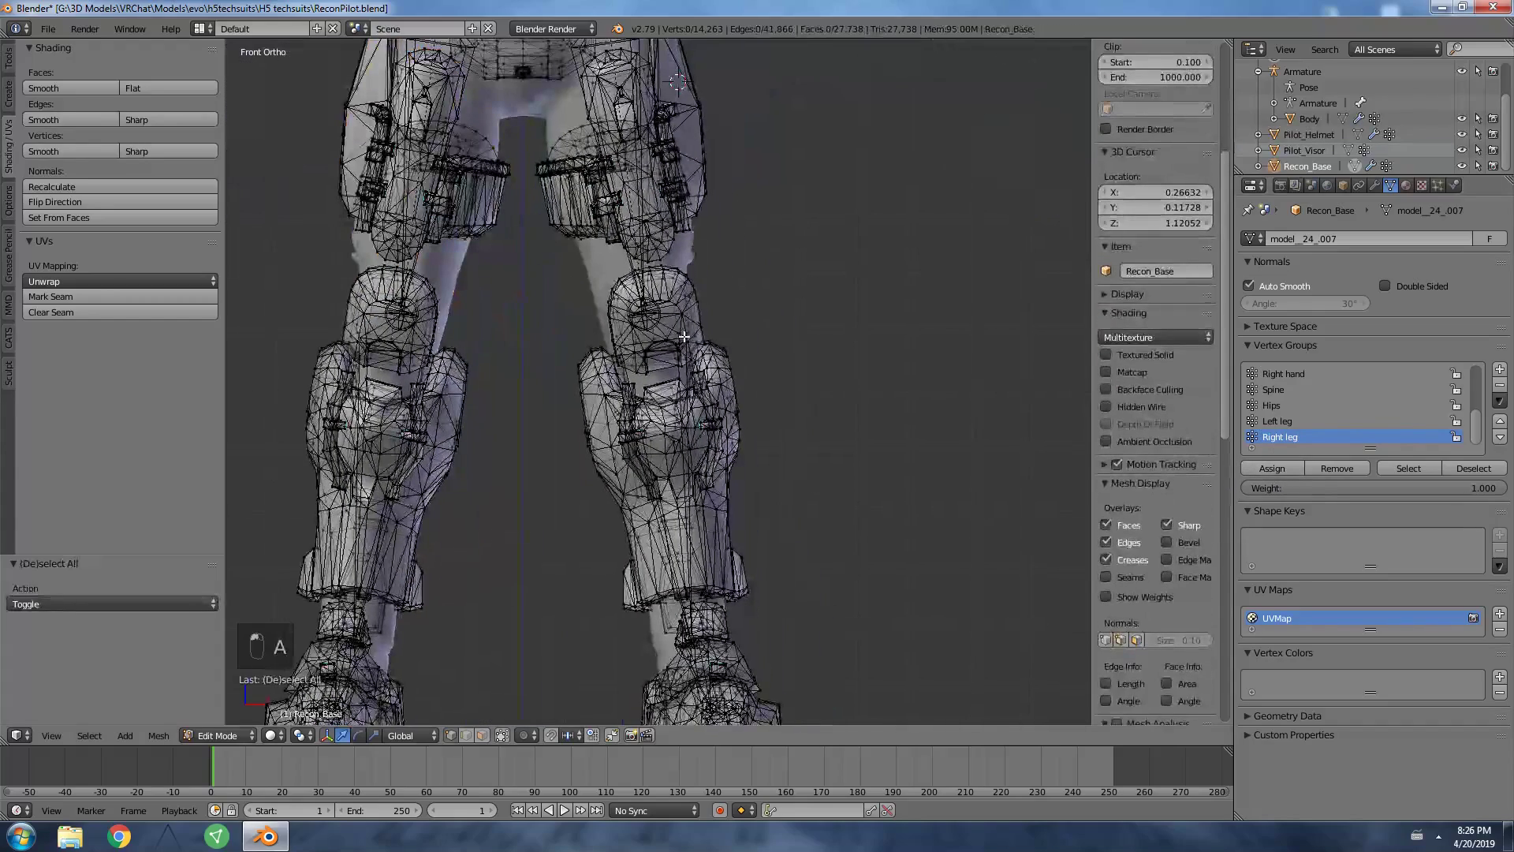
pyautogui.press('l')
pyautogui.press('l')
pyautogui.press('l')
pyautogui.press('l')
pyautogui.press('l')
pyautogui.press('l')
pyautogui.moveTo(426, 331); pyautogui.dragTo(688, 411, button='middle')
pyautogui.keyDown('shift'); pyautogui.moveTo(767, 462); pyautogui.dragTo(726, 455, button='middle'); pyautogui.keyUp('shift')
pyautogui.moveTo(854, 464); pyautogui.dragTo(805, 473, button='middle')
pyautogui.press('b')
pyautogui.moveTo(538, 483); pyautogui.dragTo(320, 241)
pyautogui.moveTo(410, 332); pyautogui.dragTo(1025, 426, button='middle')
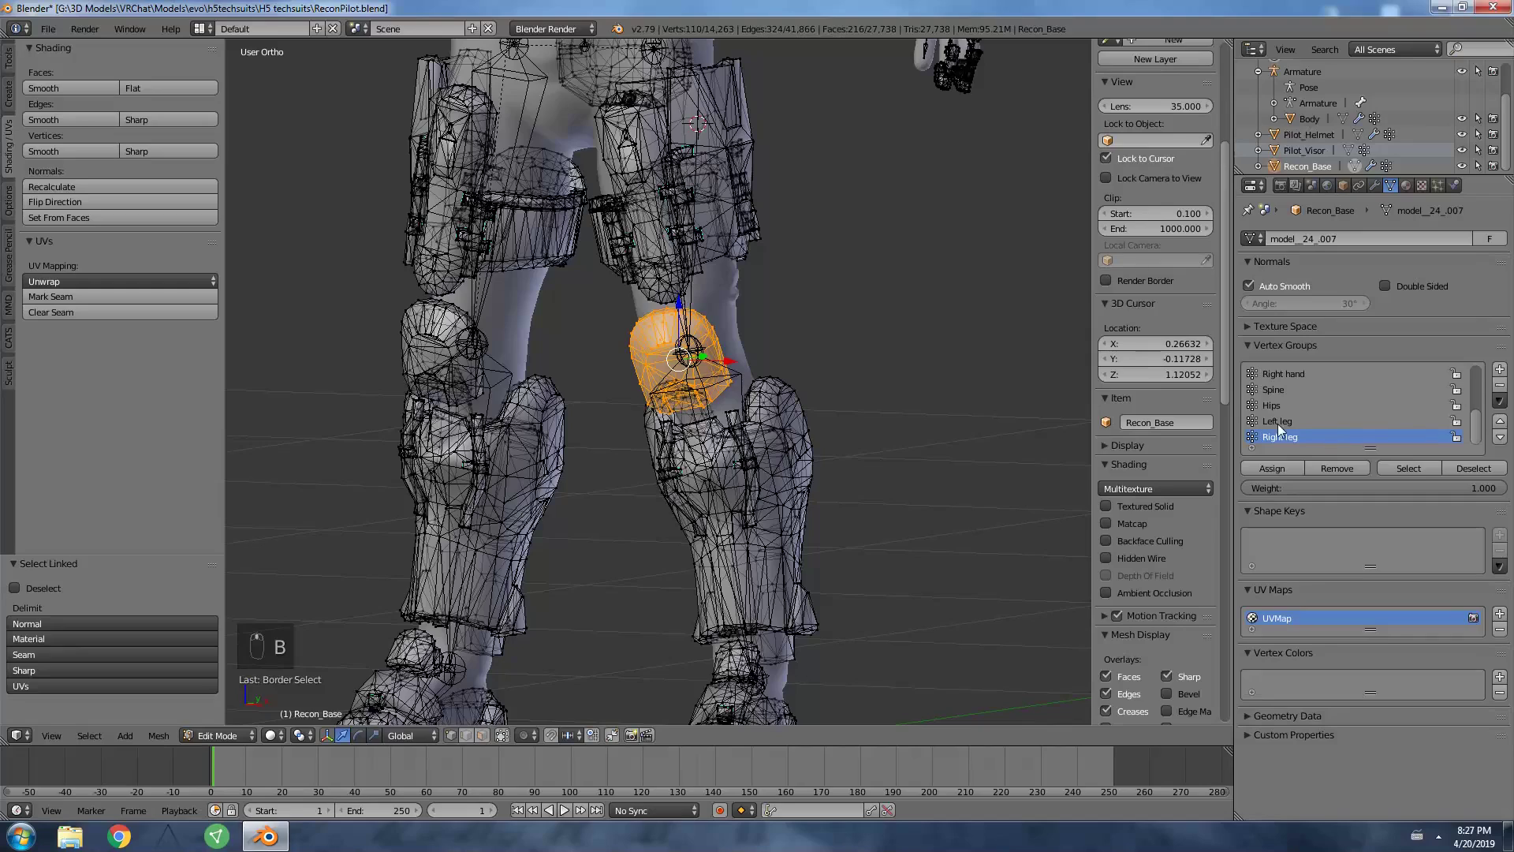
# Add a vertex group named Left knee, extend the selection to the linked left shin armour, and assign it at weight 1.000.
pyautogui.click(1499, 369)
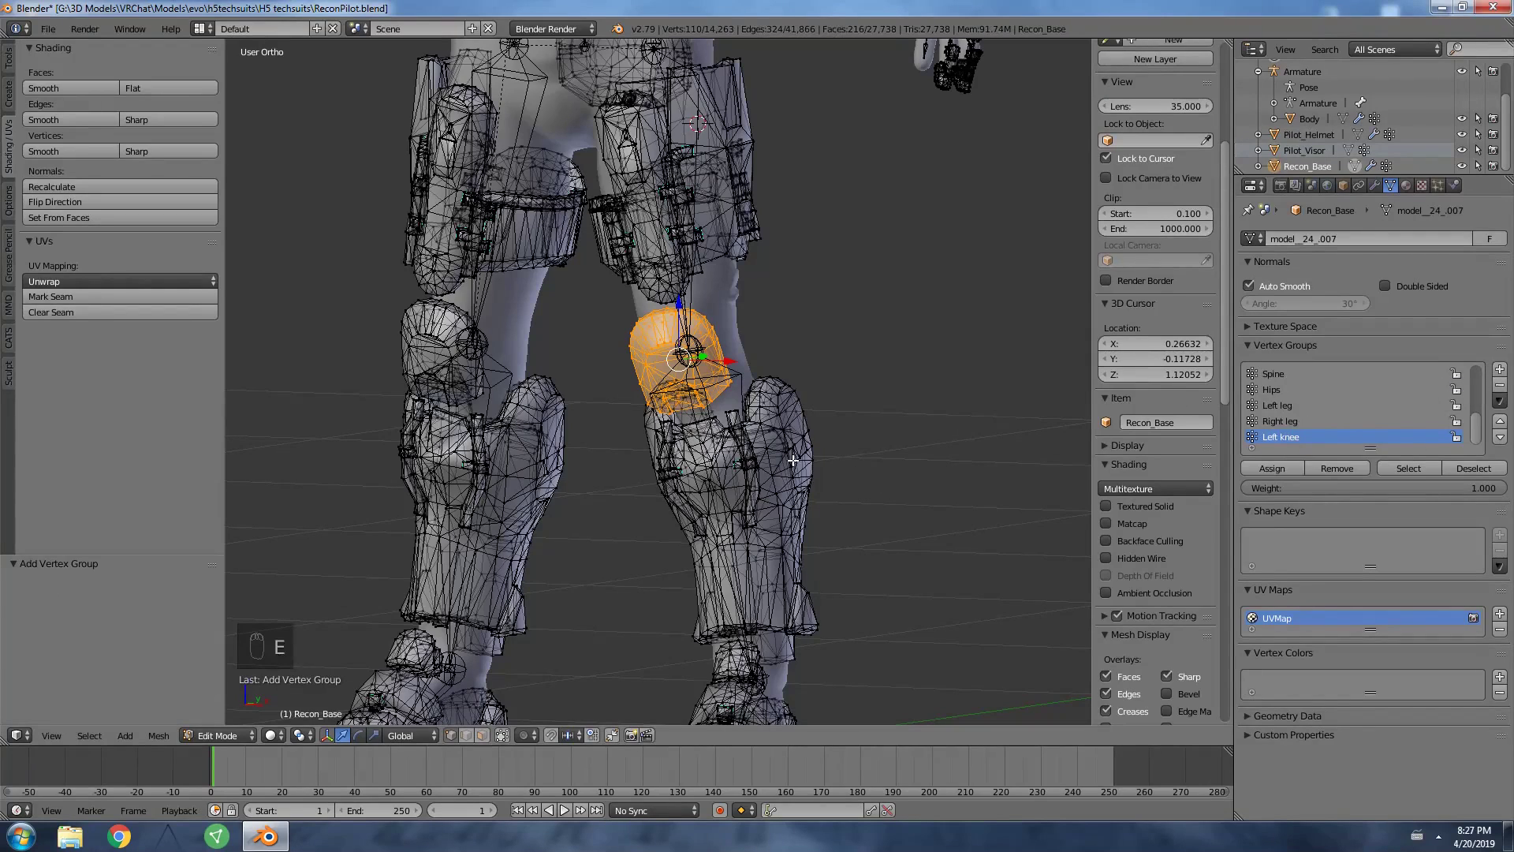
pyautogui.press('l')
pyautogui.press('l')
pyautogui.press('l')
pyautogui.press('l')
pyautogui.press('l')
pyautogui.press('l')
pyautogui.moveTo(752, 464); pyautogui.dragTo(1238, 451, button='middle')
pyautogui.scroll(2, 1317, 116)
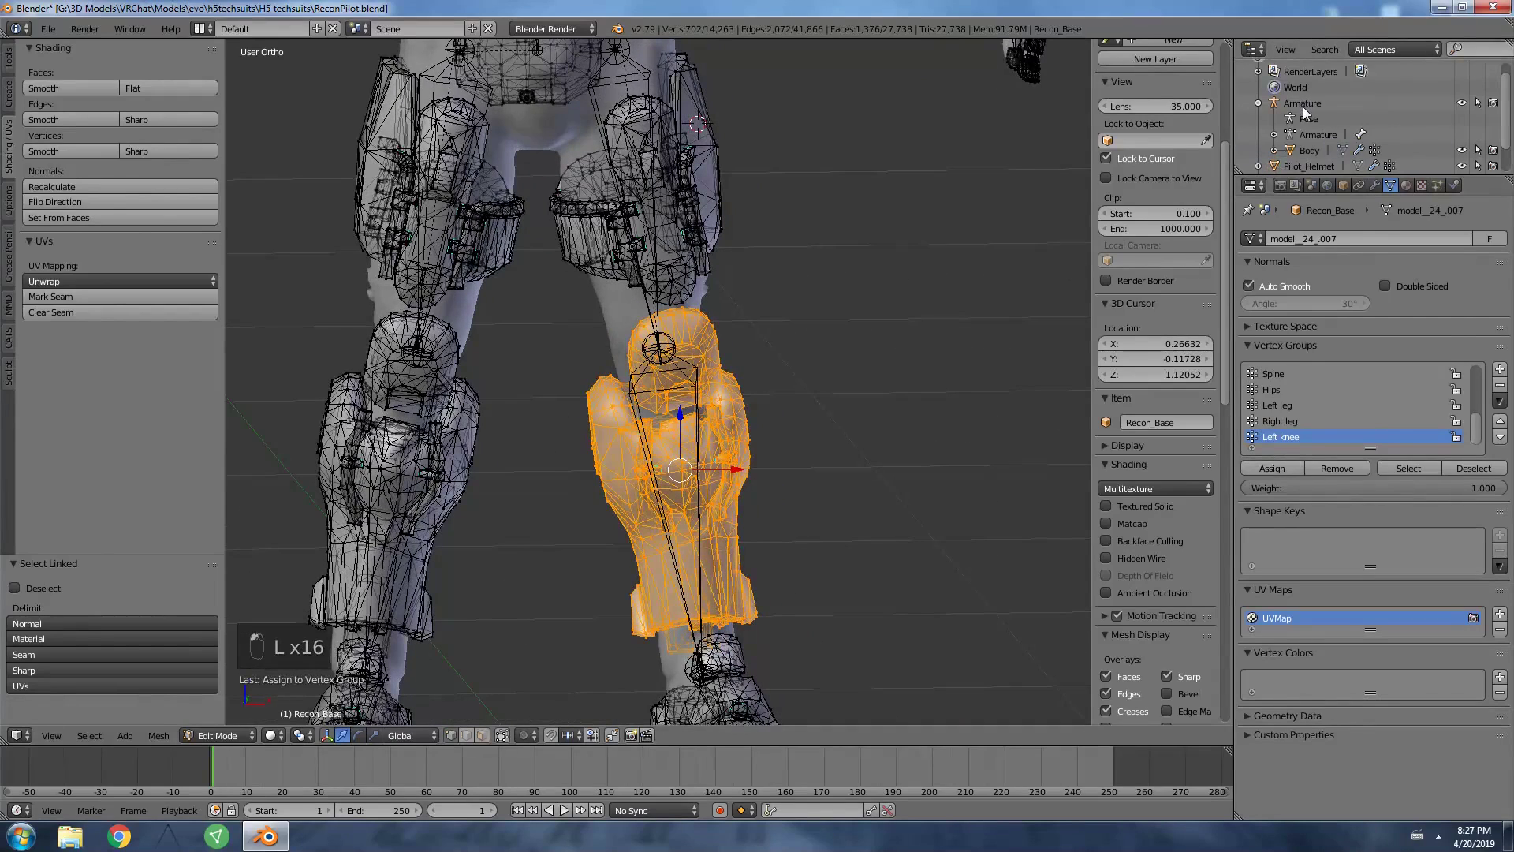
# Make the Armature the active object and switch it to Pose Mode.
pyautogui.click(1303, 105)
pyautogui.moveTo(868, 395); pyautogui.dragTo(372, 686, button='middle')
pyautogui.click(229, 735)
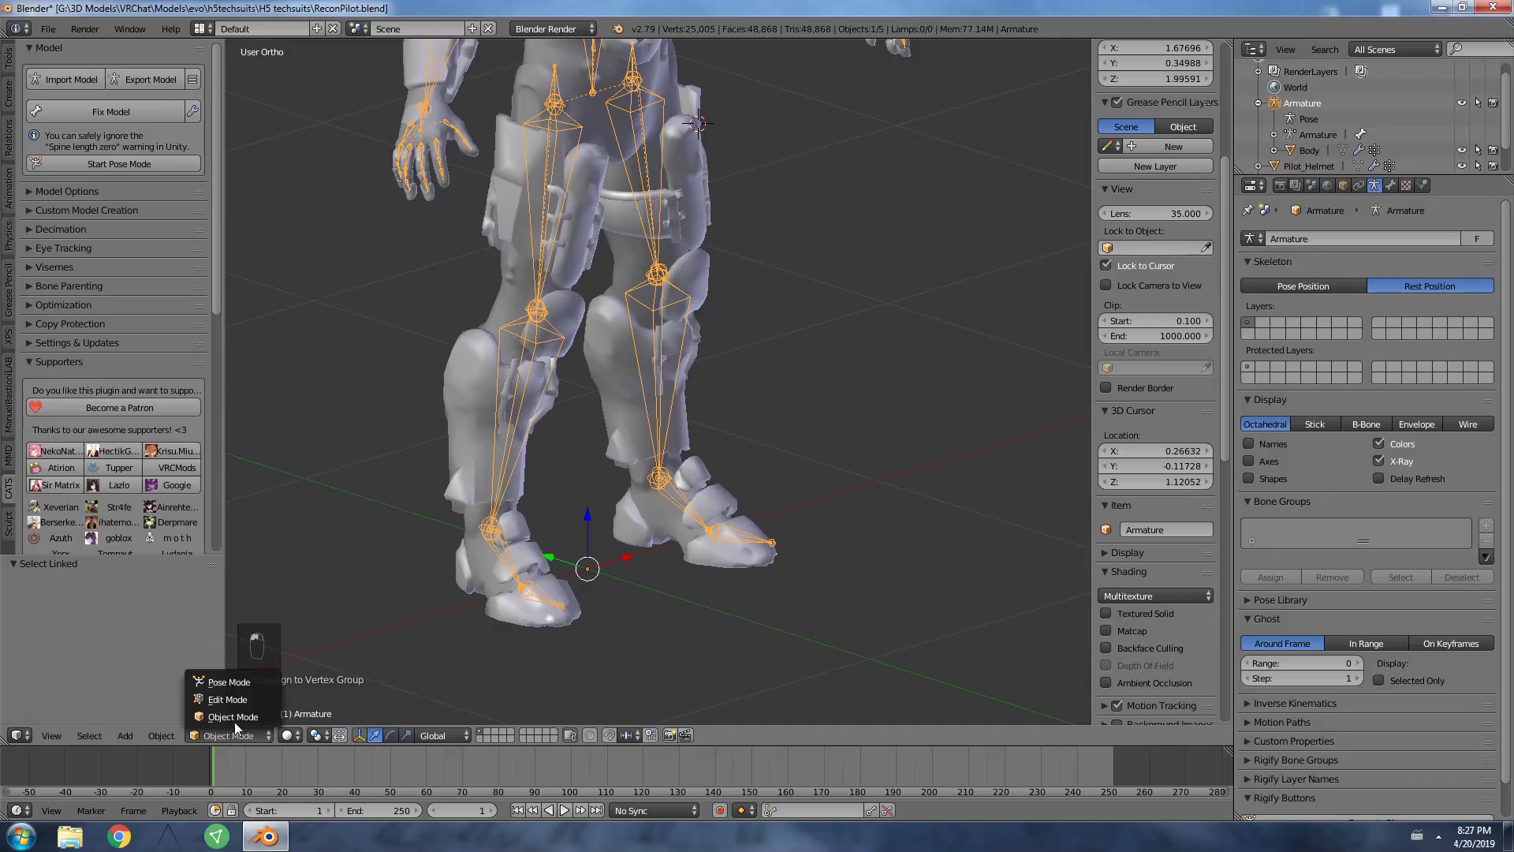
pyautogui.click(229, 681)
# Select the left lower-leg bone and try to rotate it to test the knee armour weighting.
pyautogui.press('b')
pyautogui.moveTo(619, 253); pyautogui.dragTo(721, 349)
pyautogui.press('r')
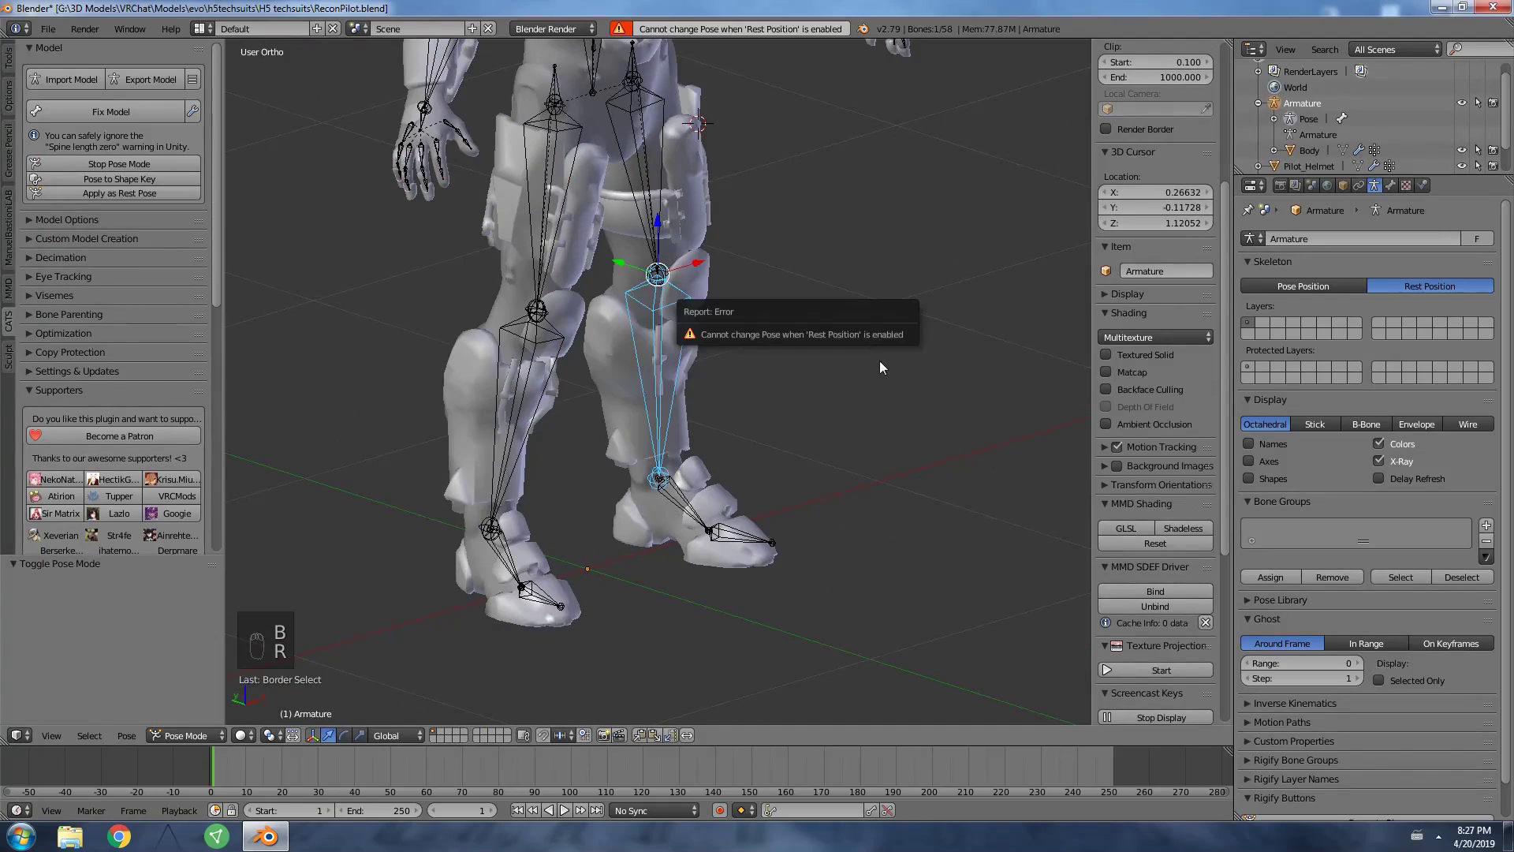
# Switch the armature to Pose Position, test-rotate the left lower-leg bone, and undo that rotation.
pyautogui.click(1293, 284)
pyautogui.press('r')
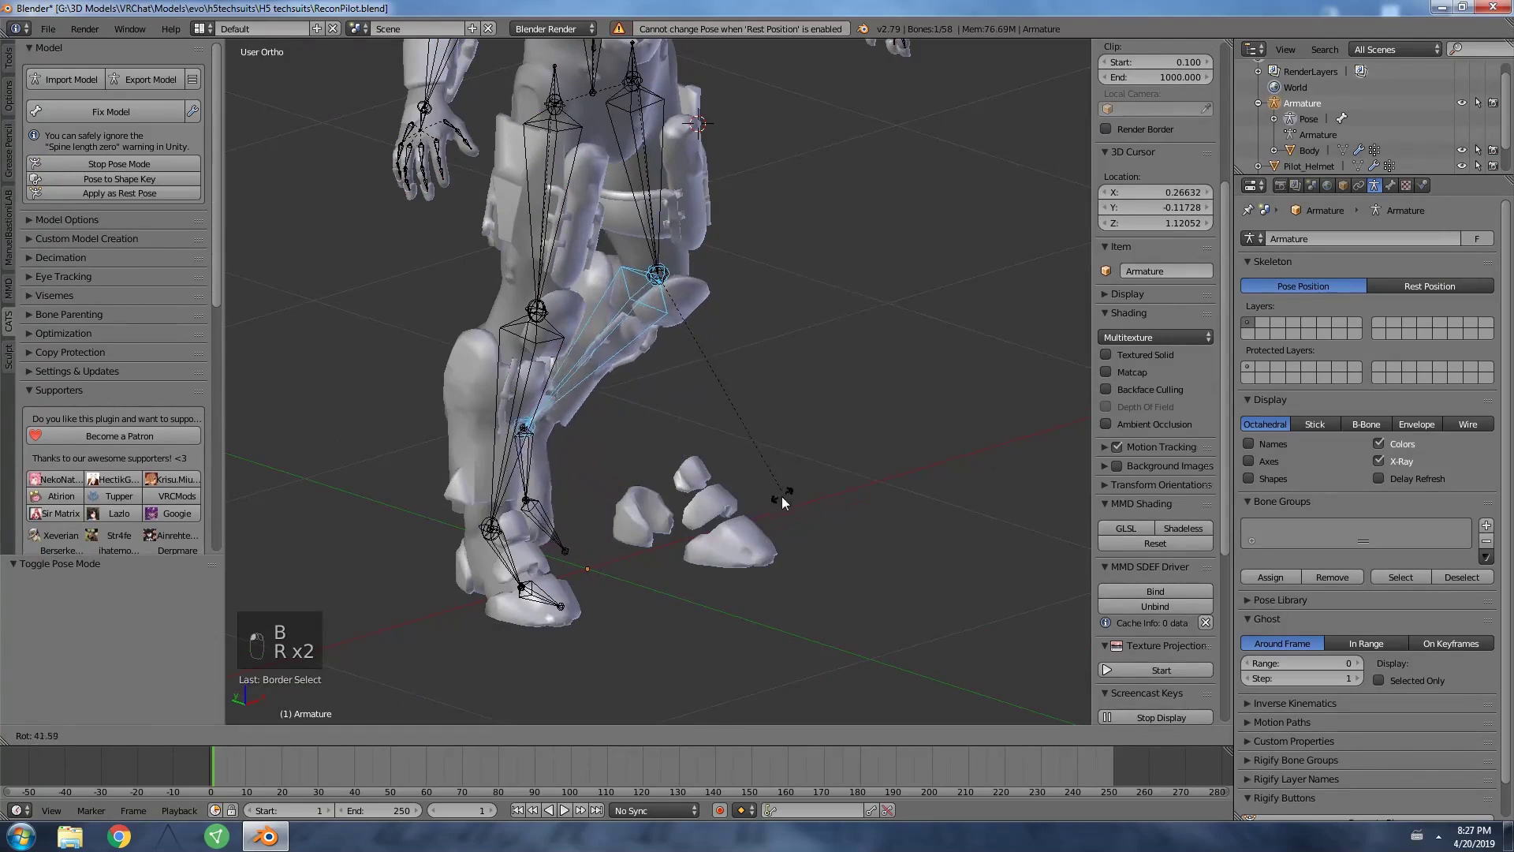
pyautogui.click(816, 470)
pyautogui.hotkey('ctrl', 'z')
# Rotate the left lower-leg bone -80° in the side view, inspect how the knee armour follows, and undo the rotation.
pyautogui.press('KP_3')
pyautogui.press('r')
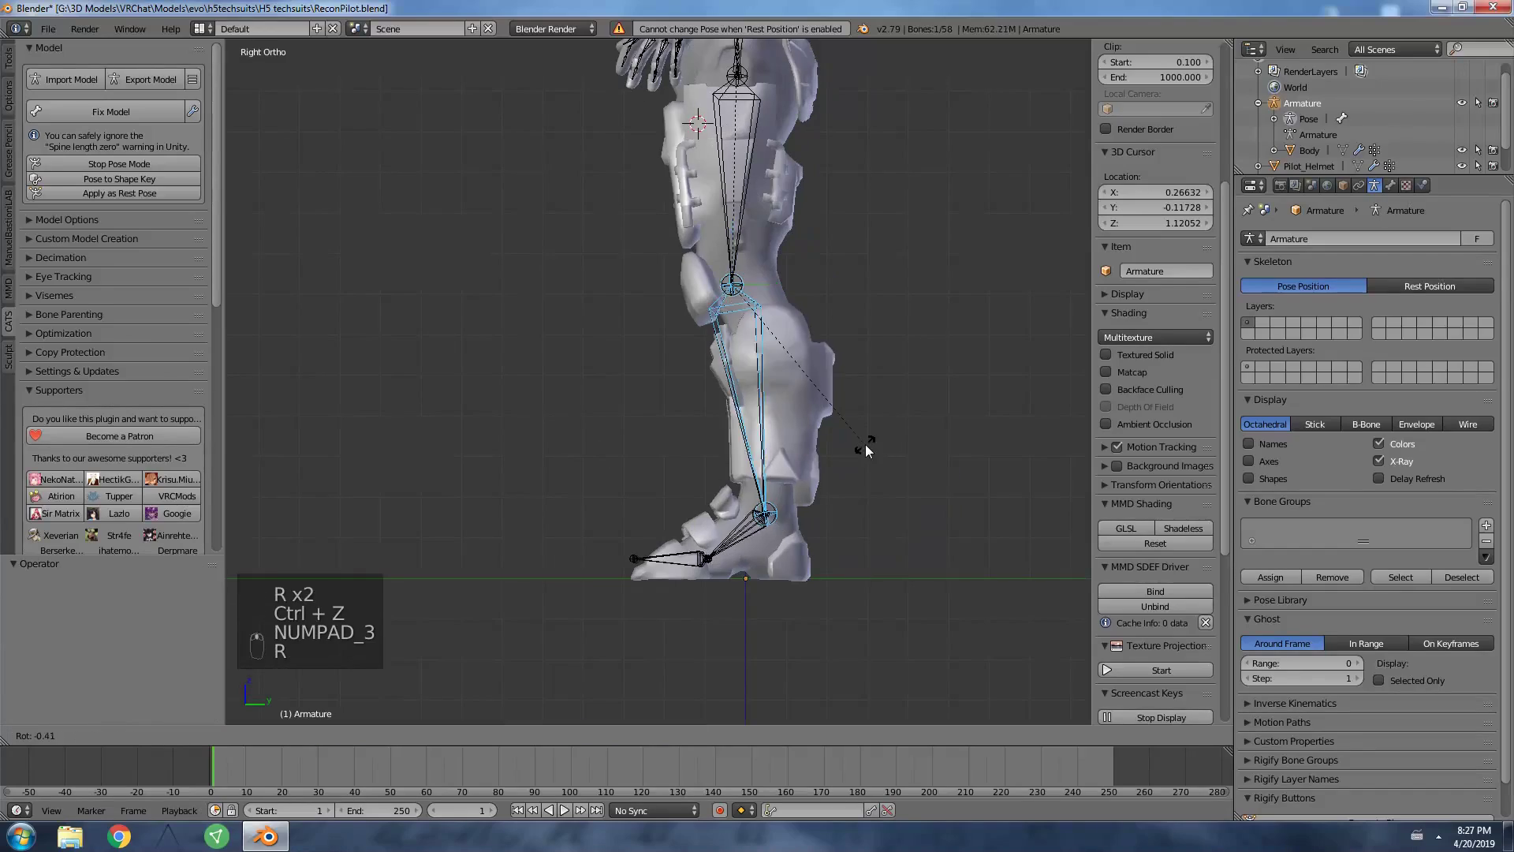
pyautogui.click(654, 291)
pyautogui.moveTo(655, 292); pyautogui.dragTo(814, 314, button='middle')
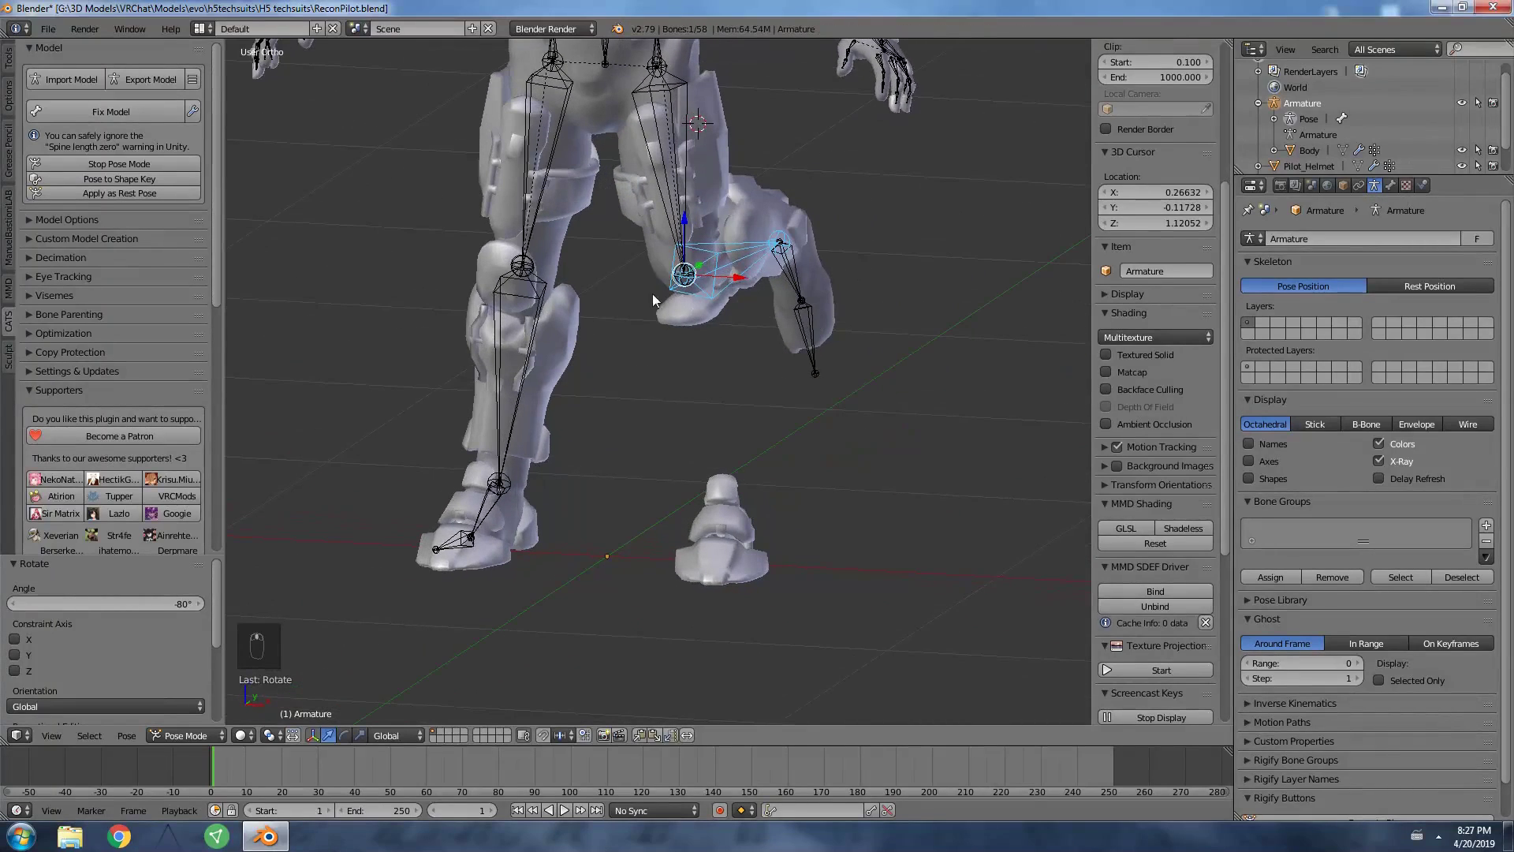
pyautogui.hotkey('ctrl', 'z')
pyautogui.press('KP_1')
pyautogui.scroll(-2, 689, 373)
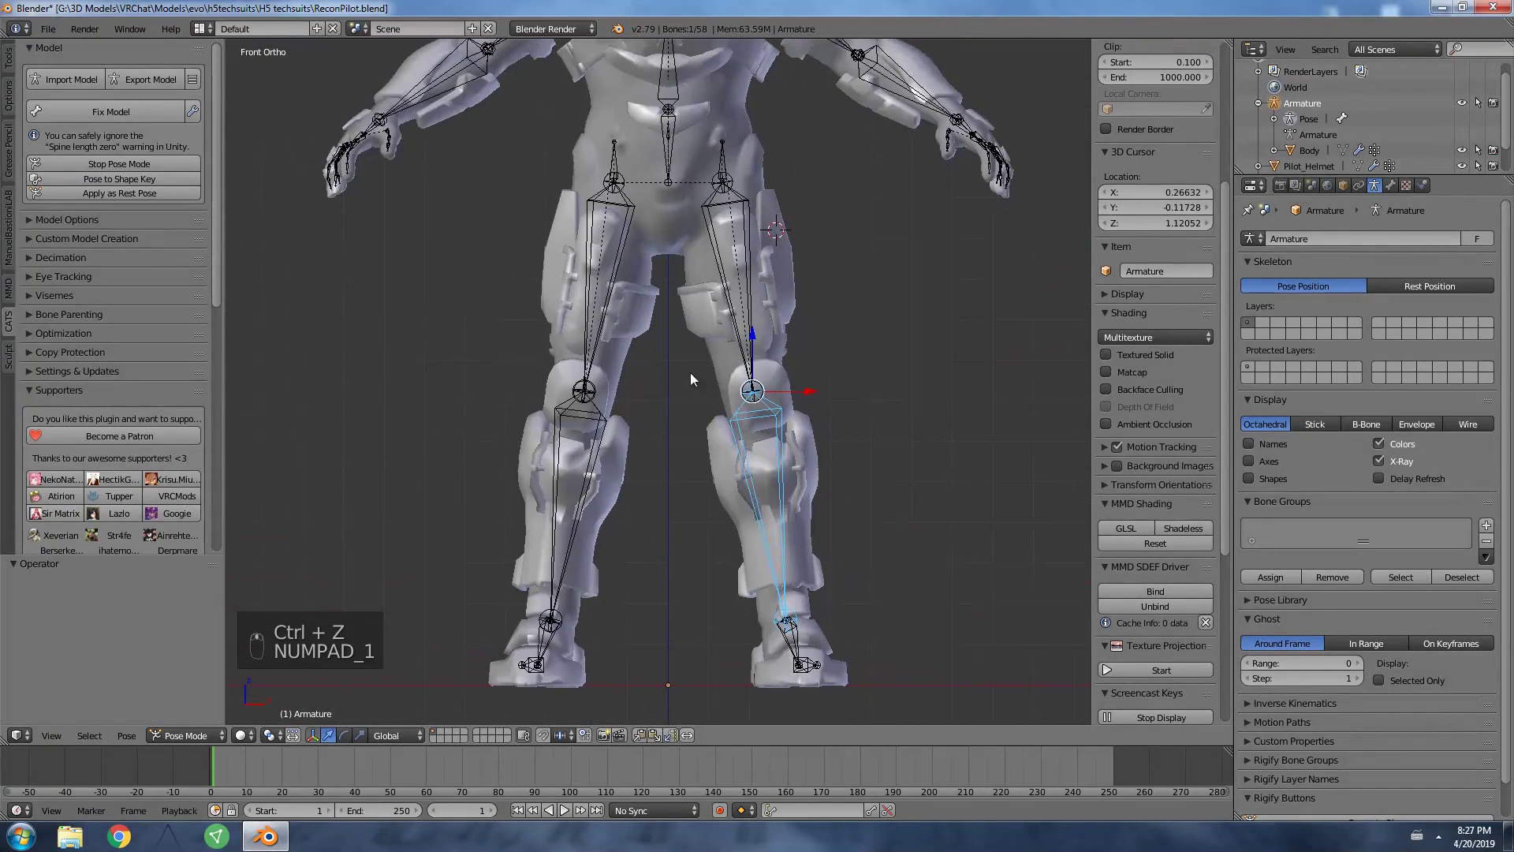
# Make Recon_Base the active object and enter Edit Mode with nothing selected.
pyautogui.click(764, 378)
pyautogui.scroll(5, 769, 372)
pyautogui.scroll(-2, 1341, 118)
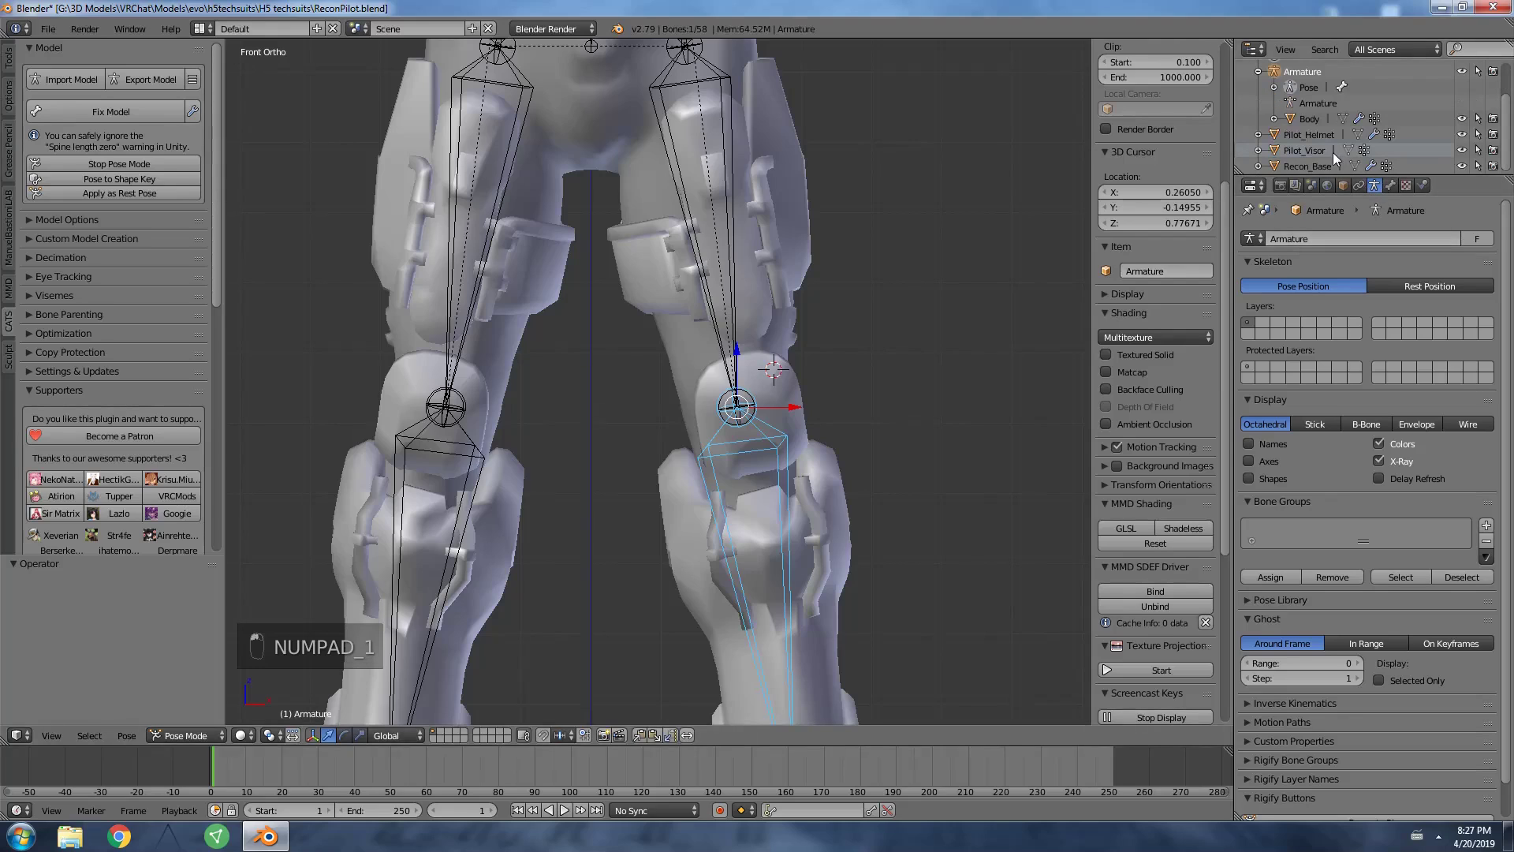
pyautogui.click(1306, 166)
pyautogui.keyDown('shift'); pyautogui.moveTo(797, 397); pyautogui.dragTo(759, 352, button='middle'); pyautogui.keyUp('shift')
pyautogui.press('Tab')
pyautogui.press('a')
pyautogui.press('a')
pyautogui.scroll(3, 760, 353)
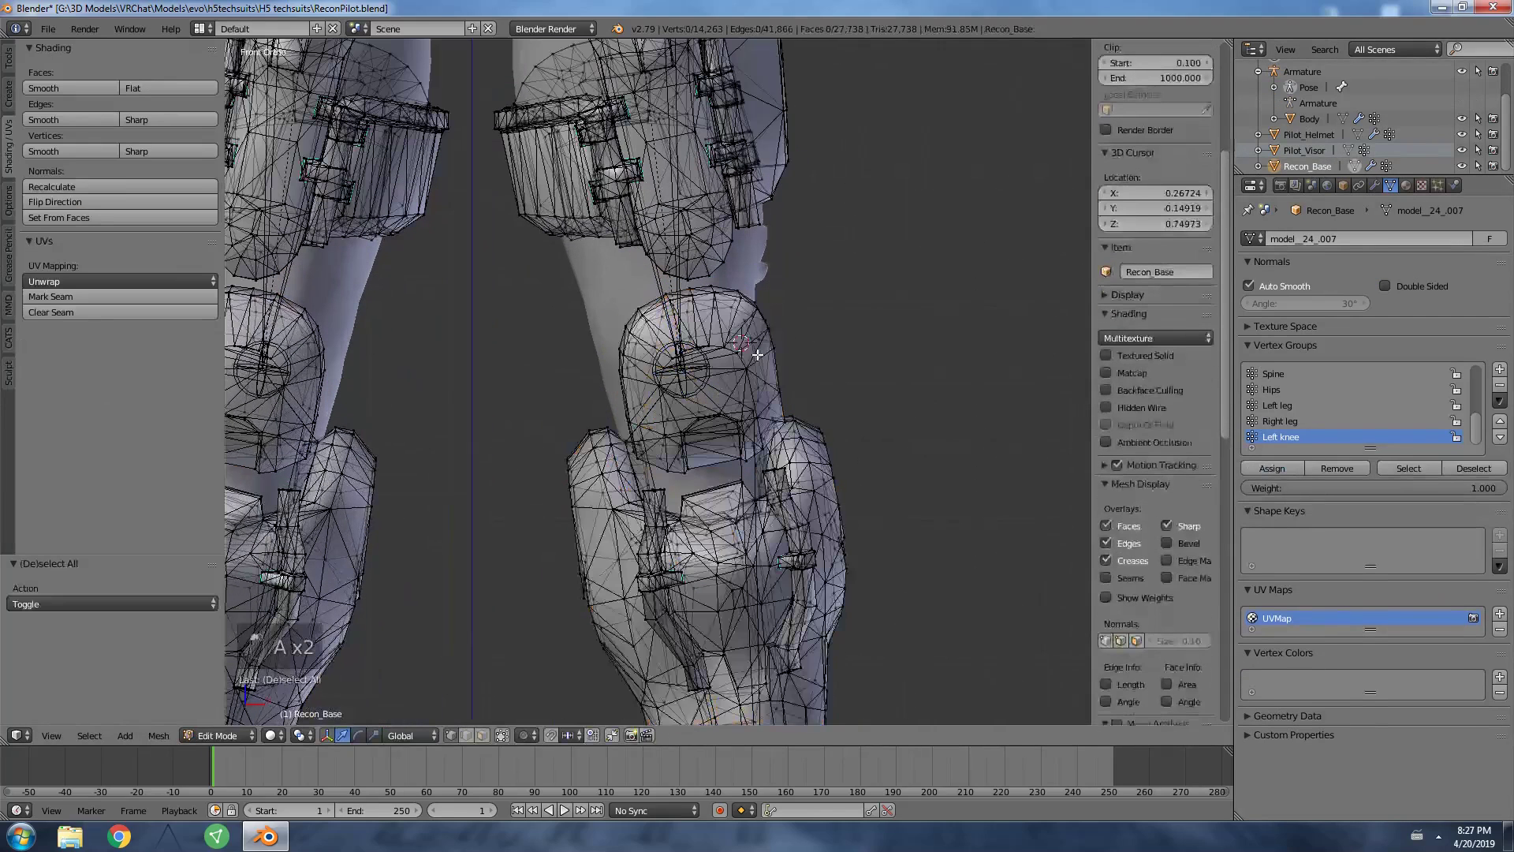
# Select the linked left kneecap plate and assign it to the Left leg vertex group at weight 1.000.
pyautogui.click(740, 342)
pyautogui.press('l')
pyautogui.click(1278, 405)
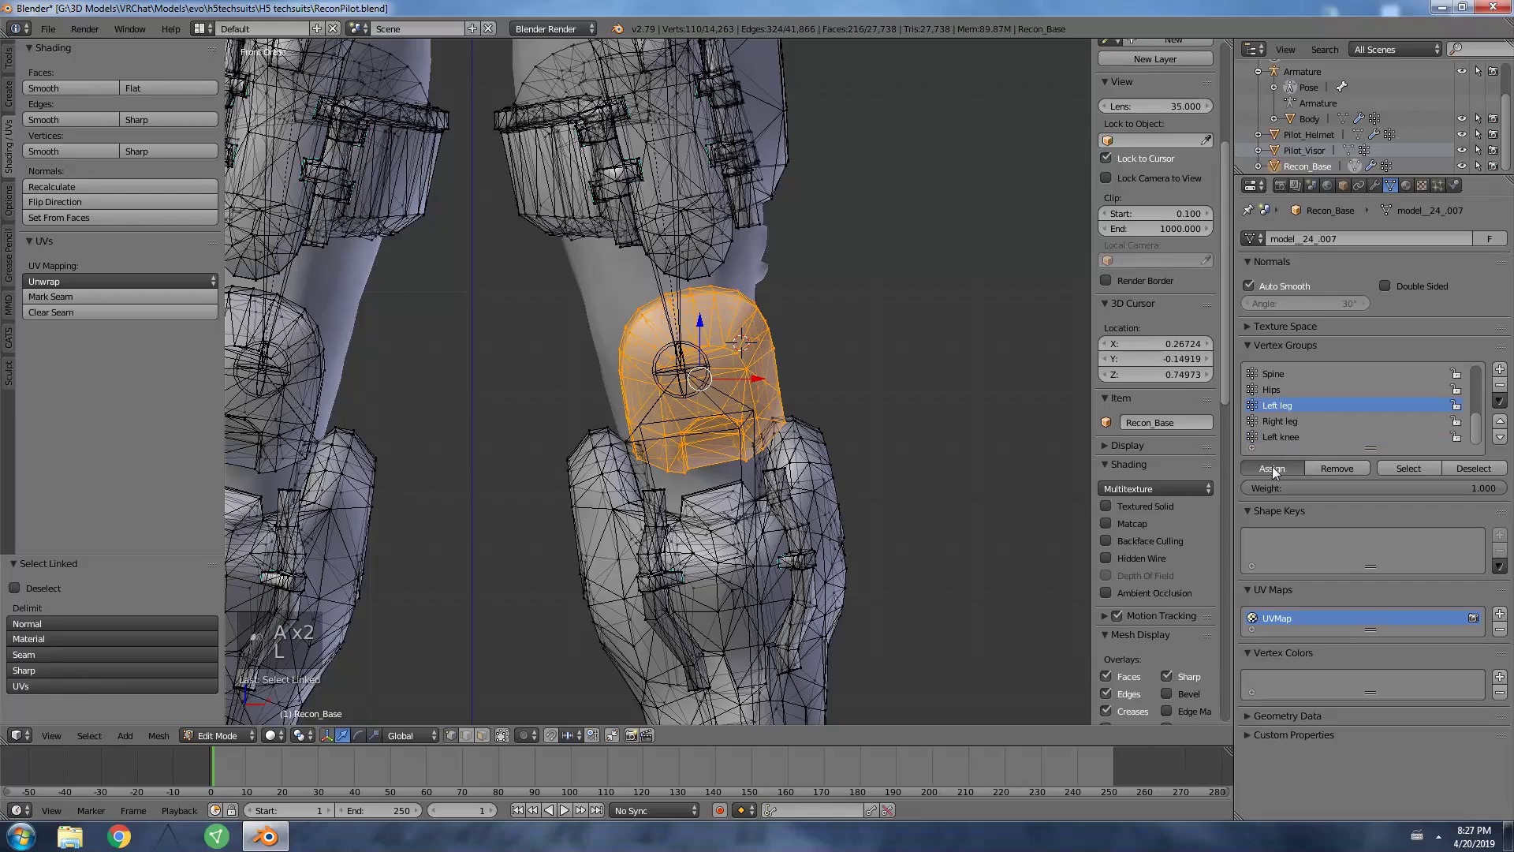
pyautogui.scroll(-6, 710, 379)
# Leave Edit Mode and put the Armature in Pose Mode.
pyautogui.press('Tab')
pyautogui.click(1327, 95)
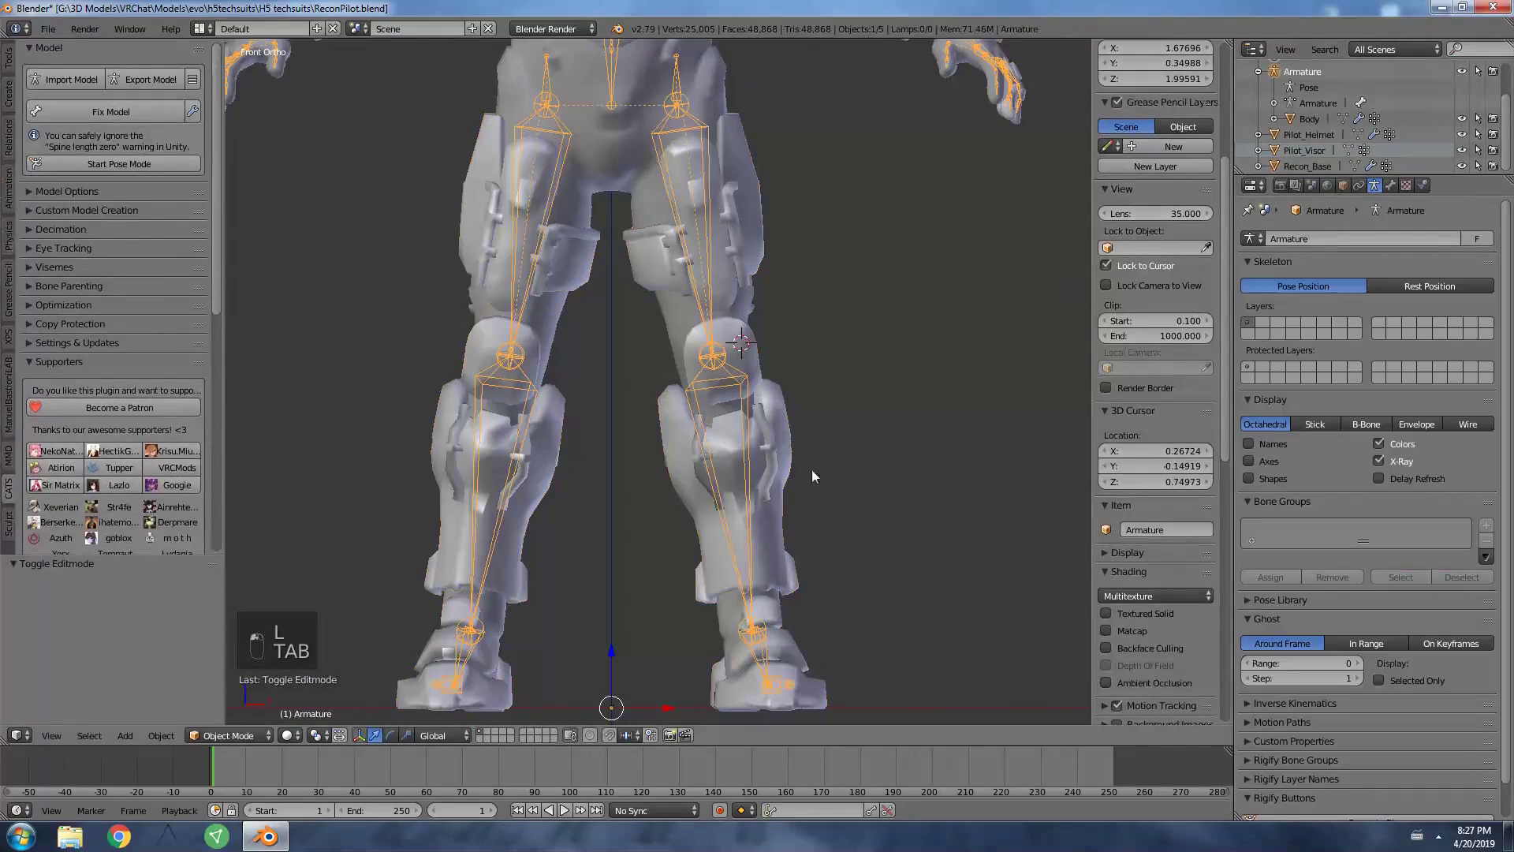
pyautogui.click(228, 735)
pyautogui.click(233, 683)
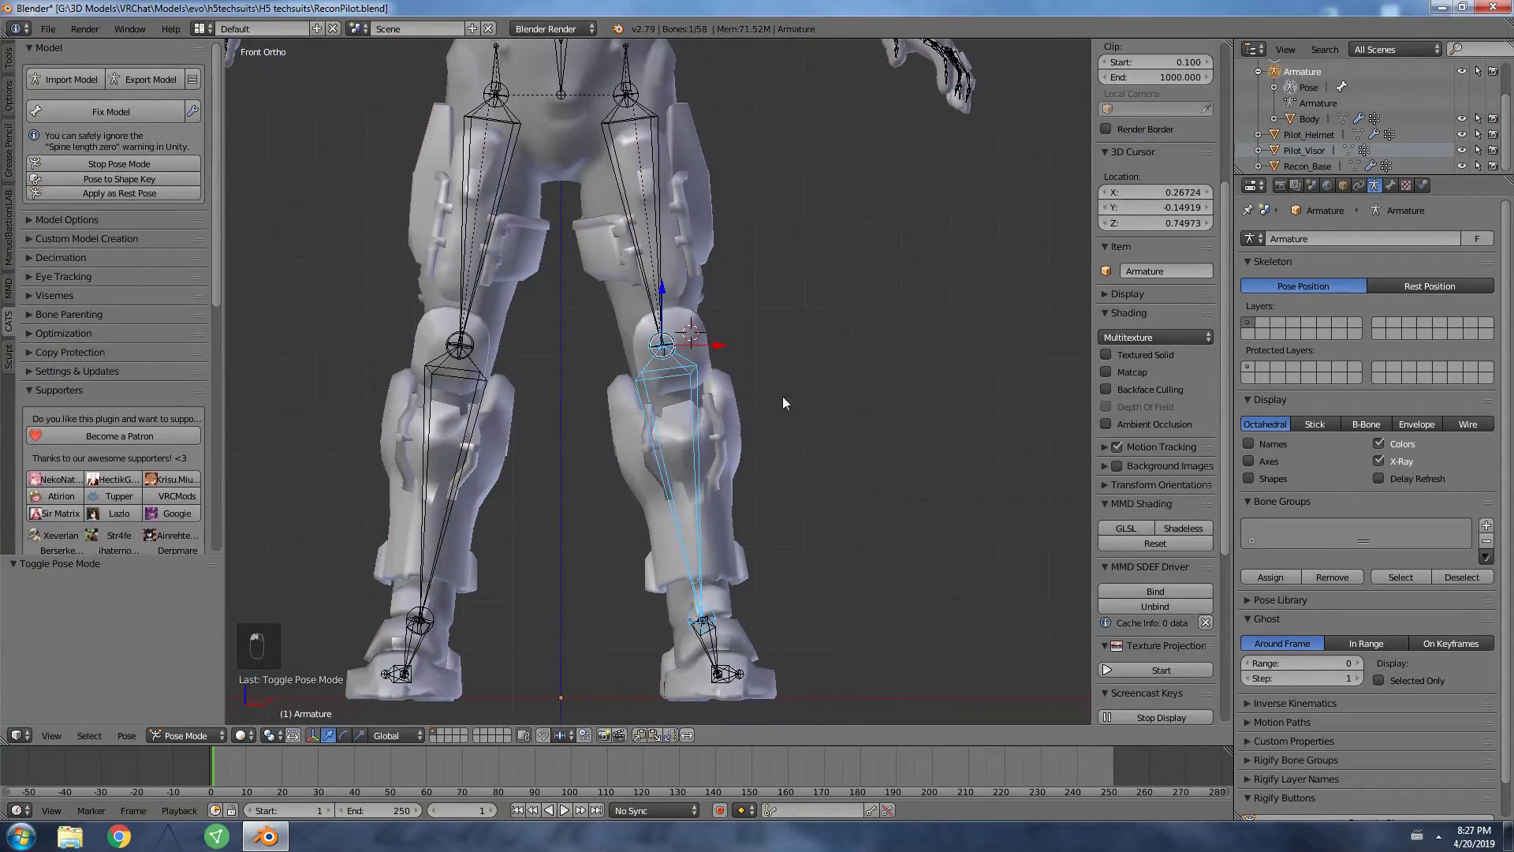
# Rotate the left lower-leg bone 60° about the global X axis, inspect the kneecap from an angle, and undo the rotation.
pyautogui.press('r')
pyautogui.press('x')
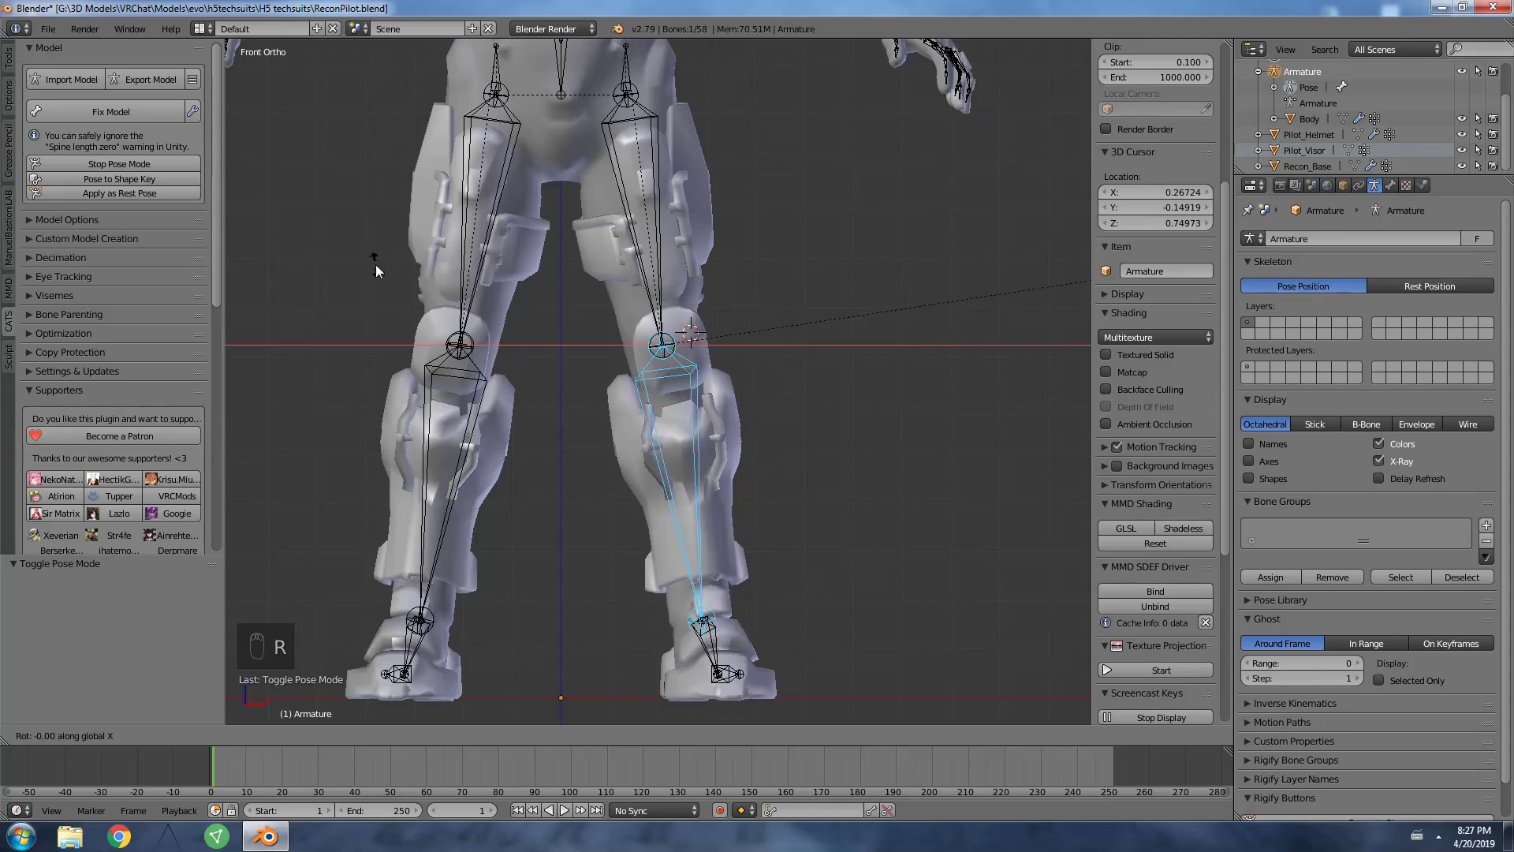
pyautogui.click(374, 200)
pyautogui.moveTo(374, 199); pyautogui.dragTo(709, 280, button='middle')
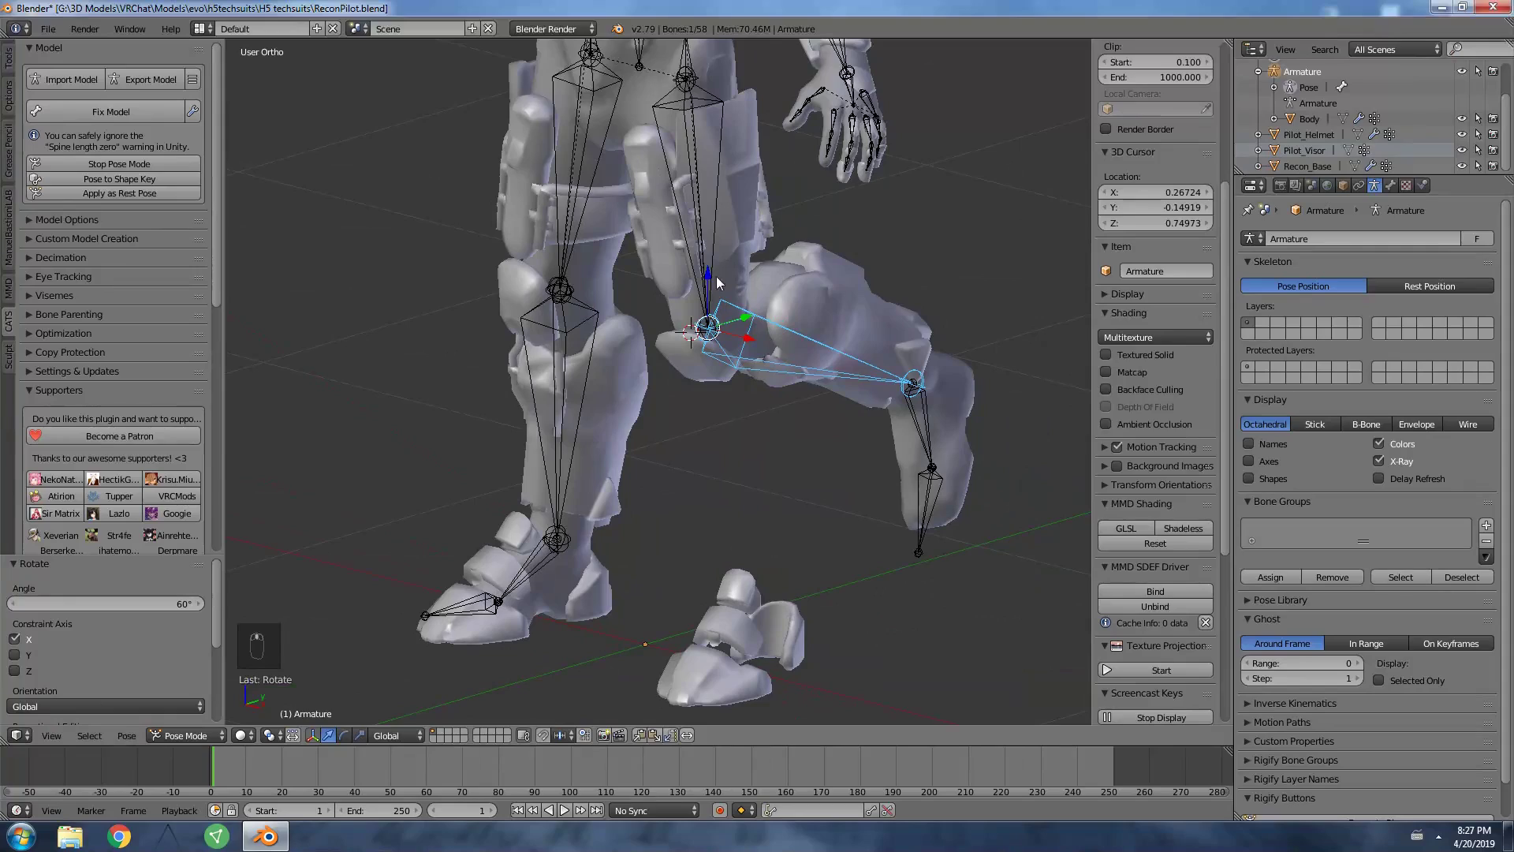
pyautogui.hotkey('ctrl', 'z')
# Return to Recon_Base in Edit Mode and remove the selected left kneecap plate from the Left knee vertex group.
pyautogui.press('Tab')
pyautogui.click(1301, 166)
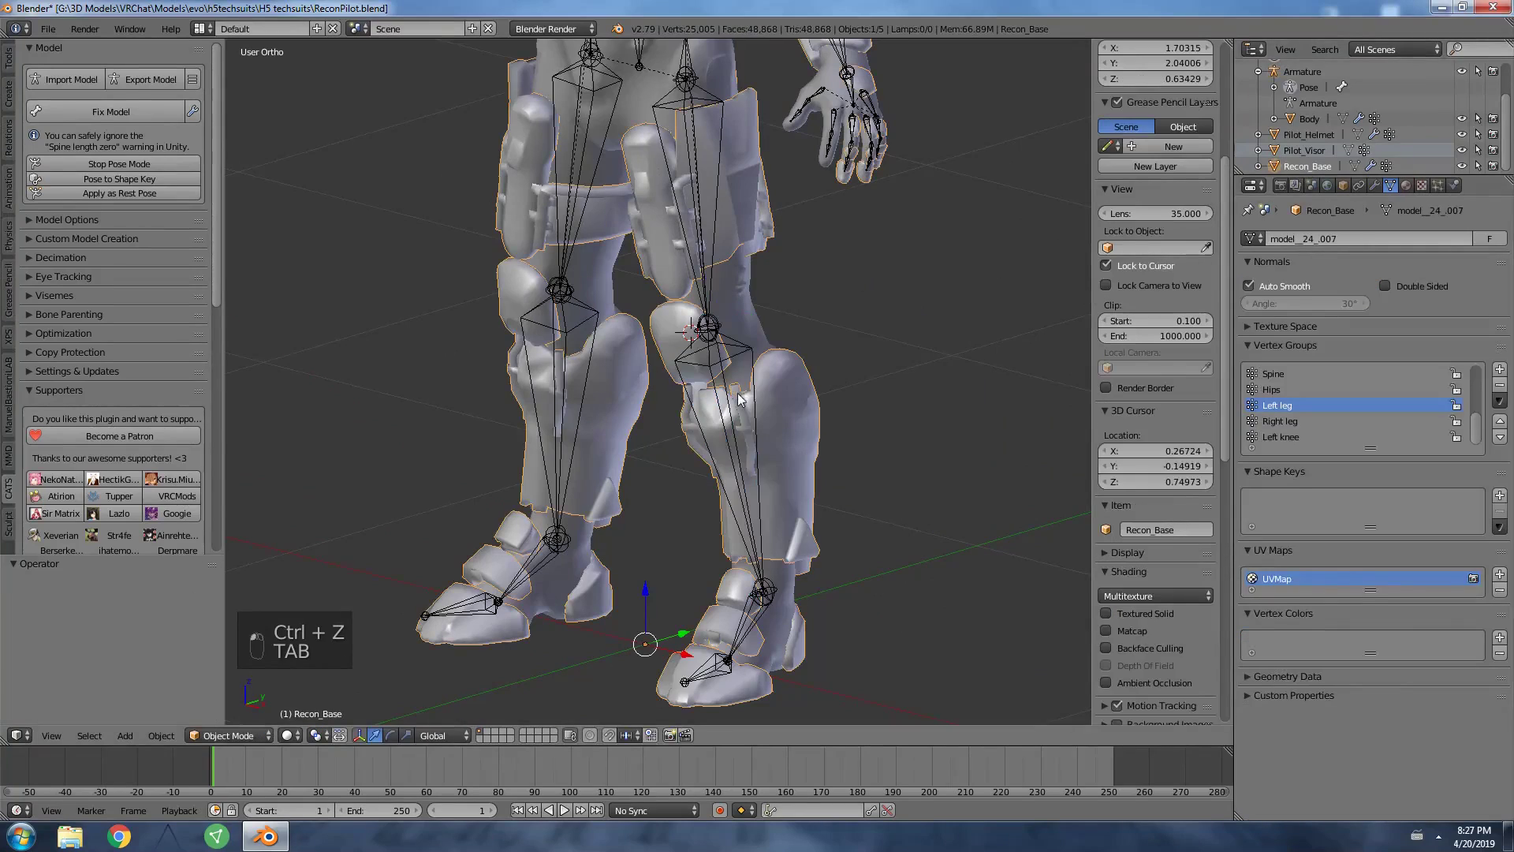
pyautogui.press('Tab')
pyautogui.moveTo(789, 331); pyautogui.dragTo(698, 314, button='middle')
pyautogui.scroll(5, 697, 314)
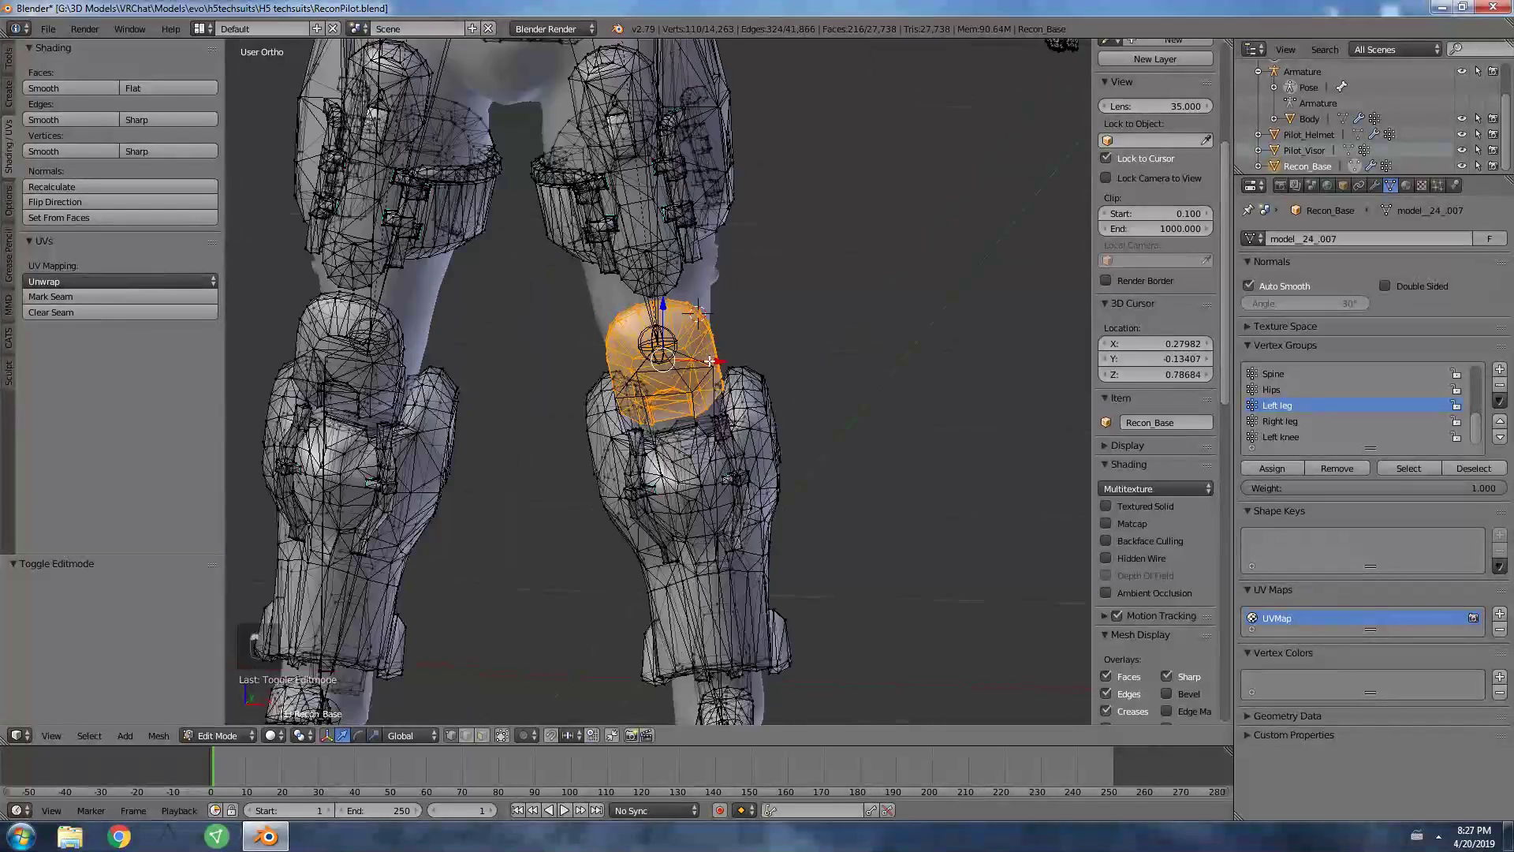
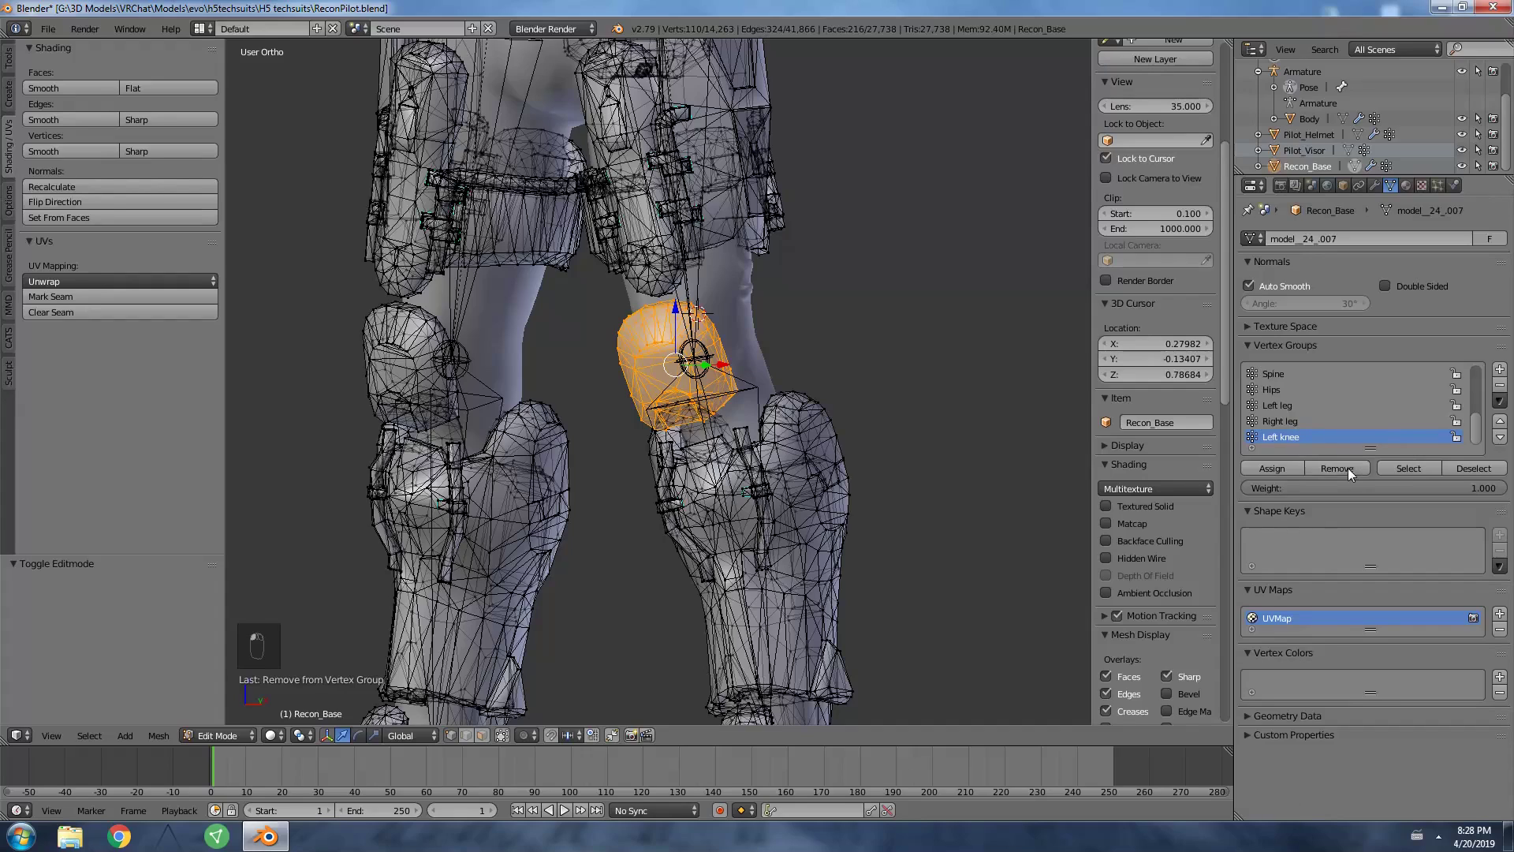
pyautogui.scroll(-4, 996, 466)
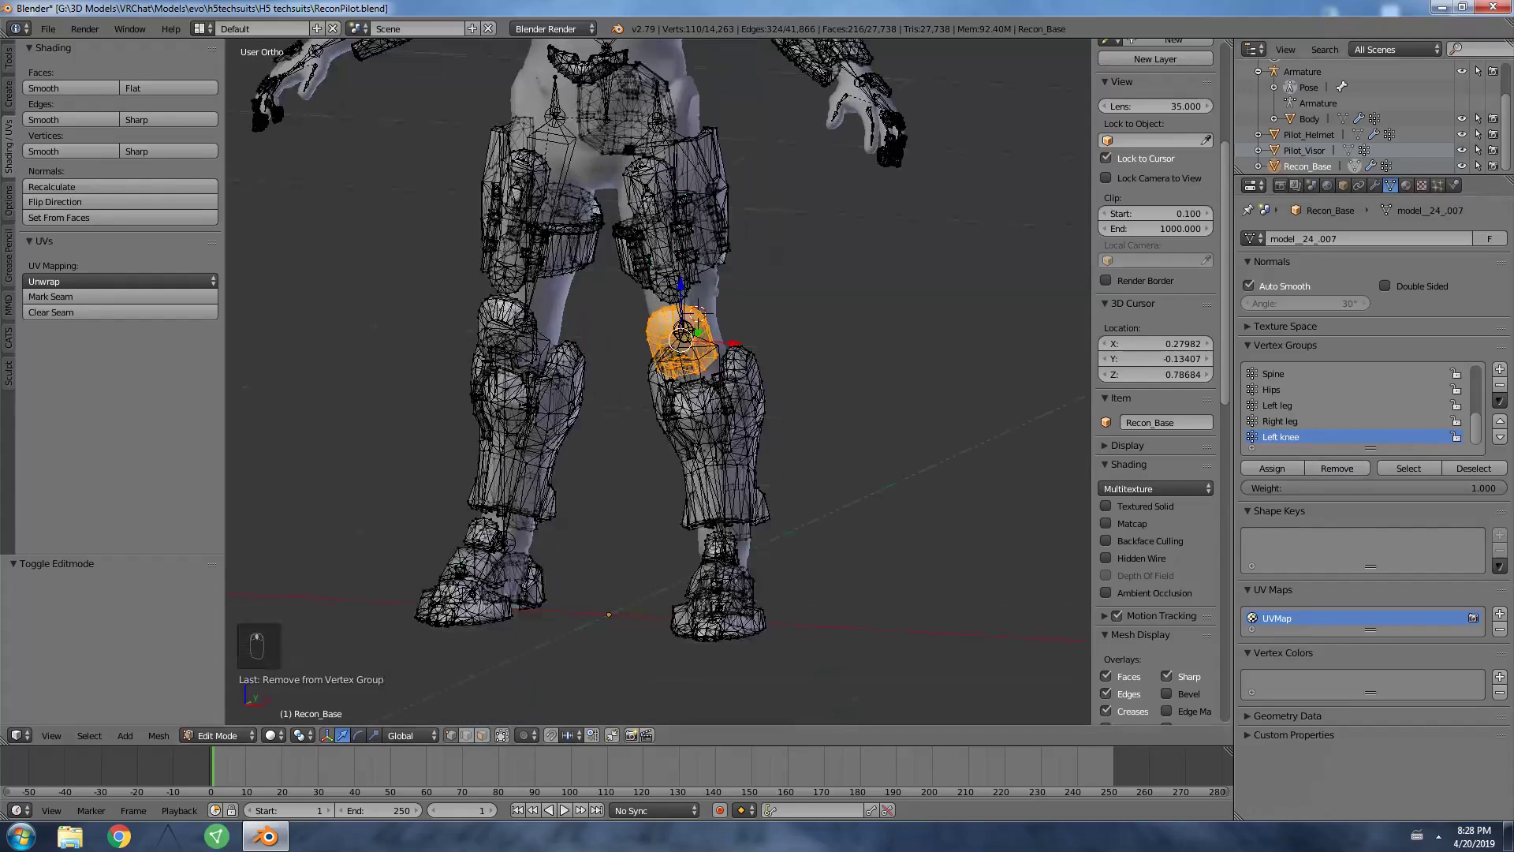
# Put the Armature back in Pose Mode, bend the left lower-leg bone to check the kneecap, undo it, and deselect all bones.
pyautogui.click(1323, 92)
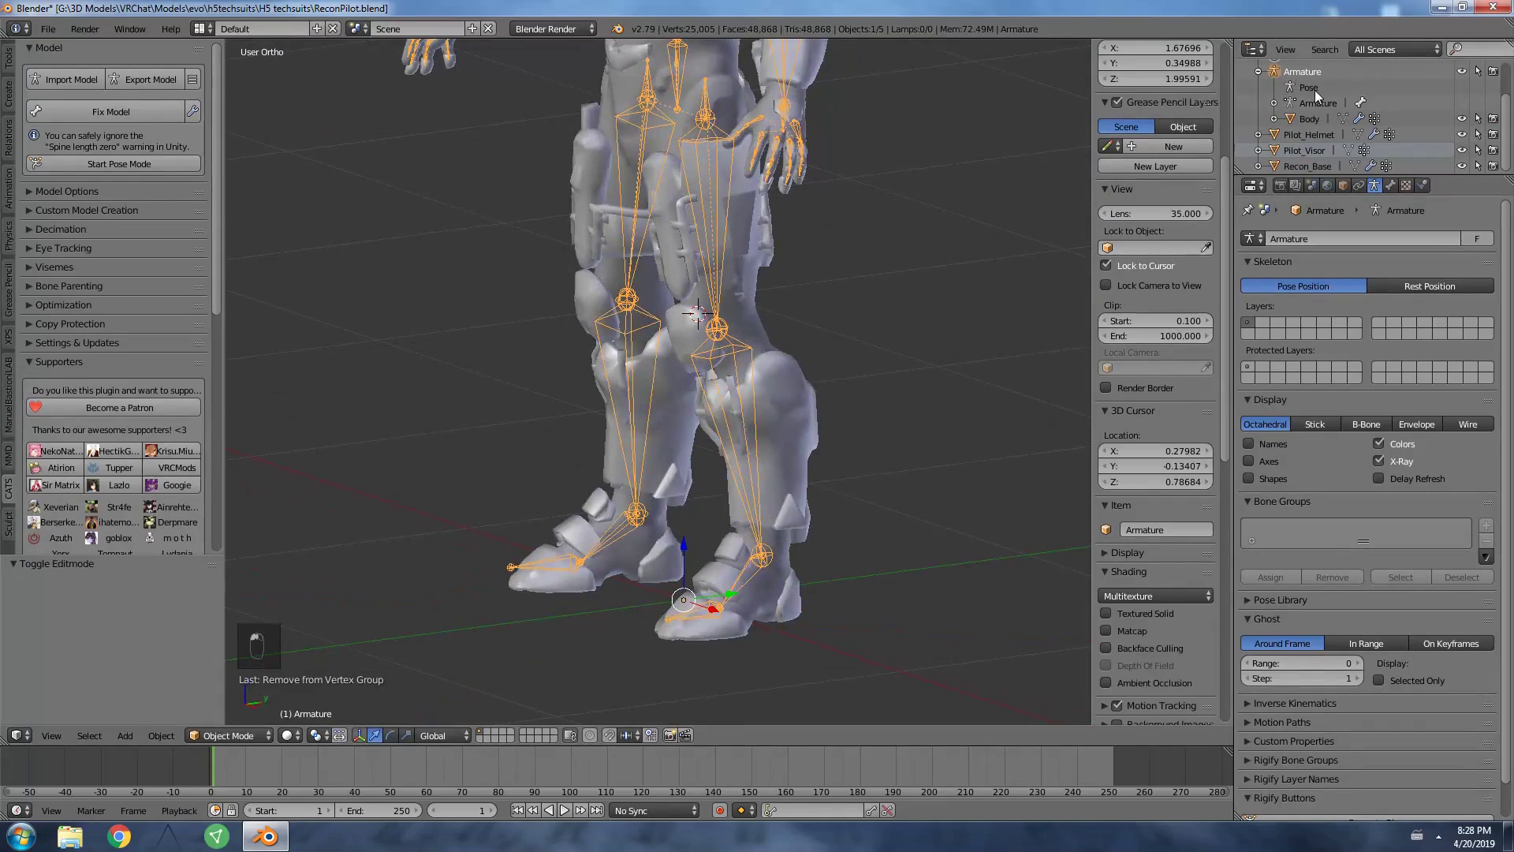
pyautogui.click(1309, 88)
pyautogui.scroll(2, 937, 204)
pyautogui.press('KP_3')
pyautogui.press('r')
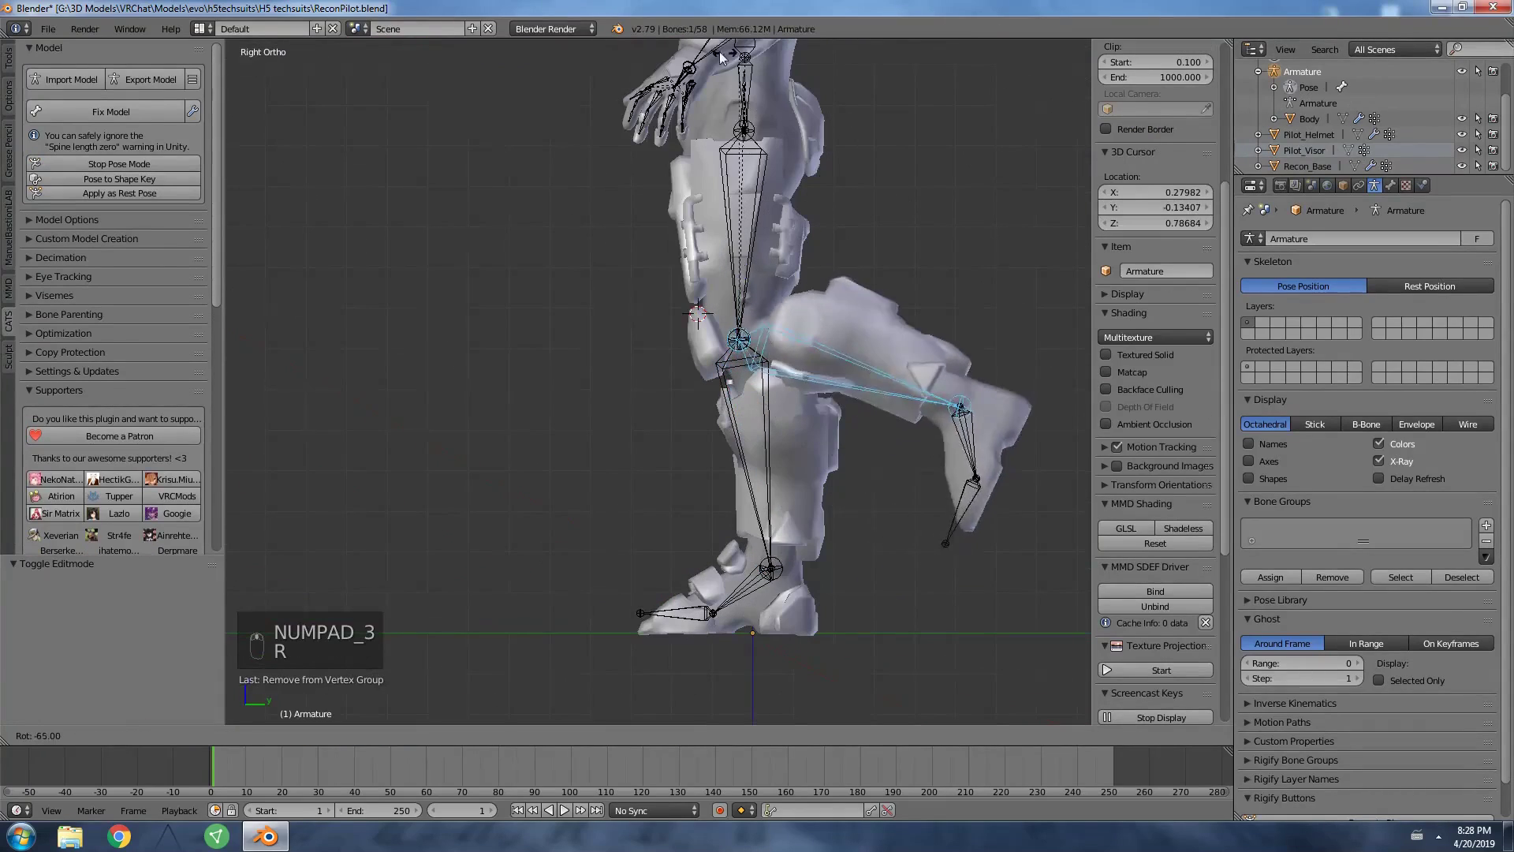
pyautogui.click(650, 210)
pyautogui.moveTo(650, 211); pyautogui.dragTo(754, 333, button='middle')
pyautogui.hotkey('ctrl', 'z')
pyautogui.press('a')
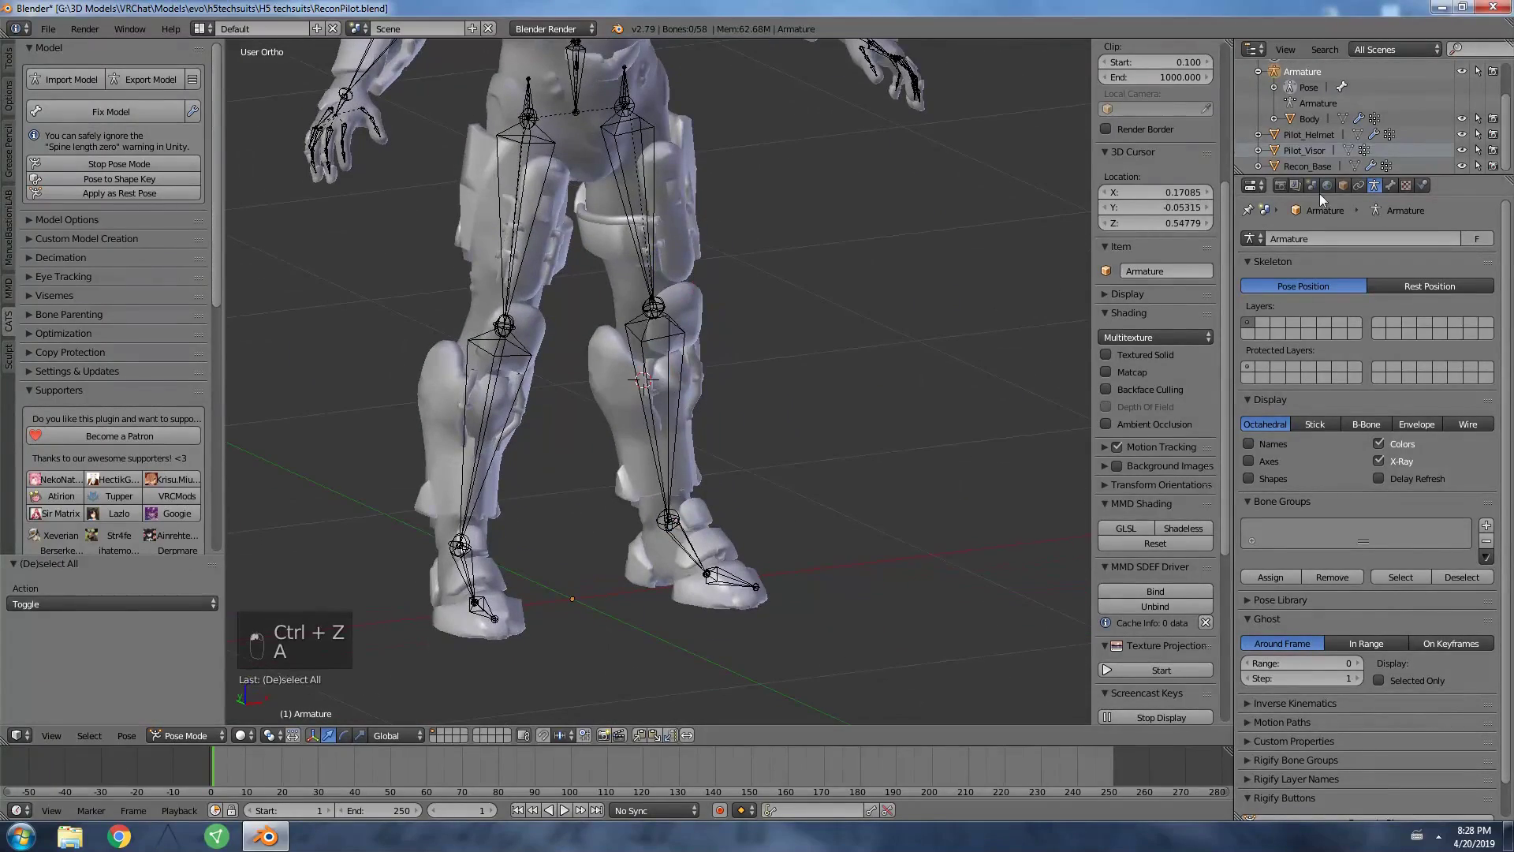
# Reopen Recon_Base in Edit Mode and clear the mesh selection.
pyautogui.click(1309, 166)
pyautogui.press('Tab')
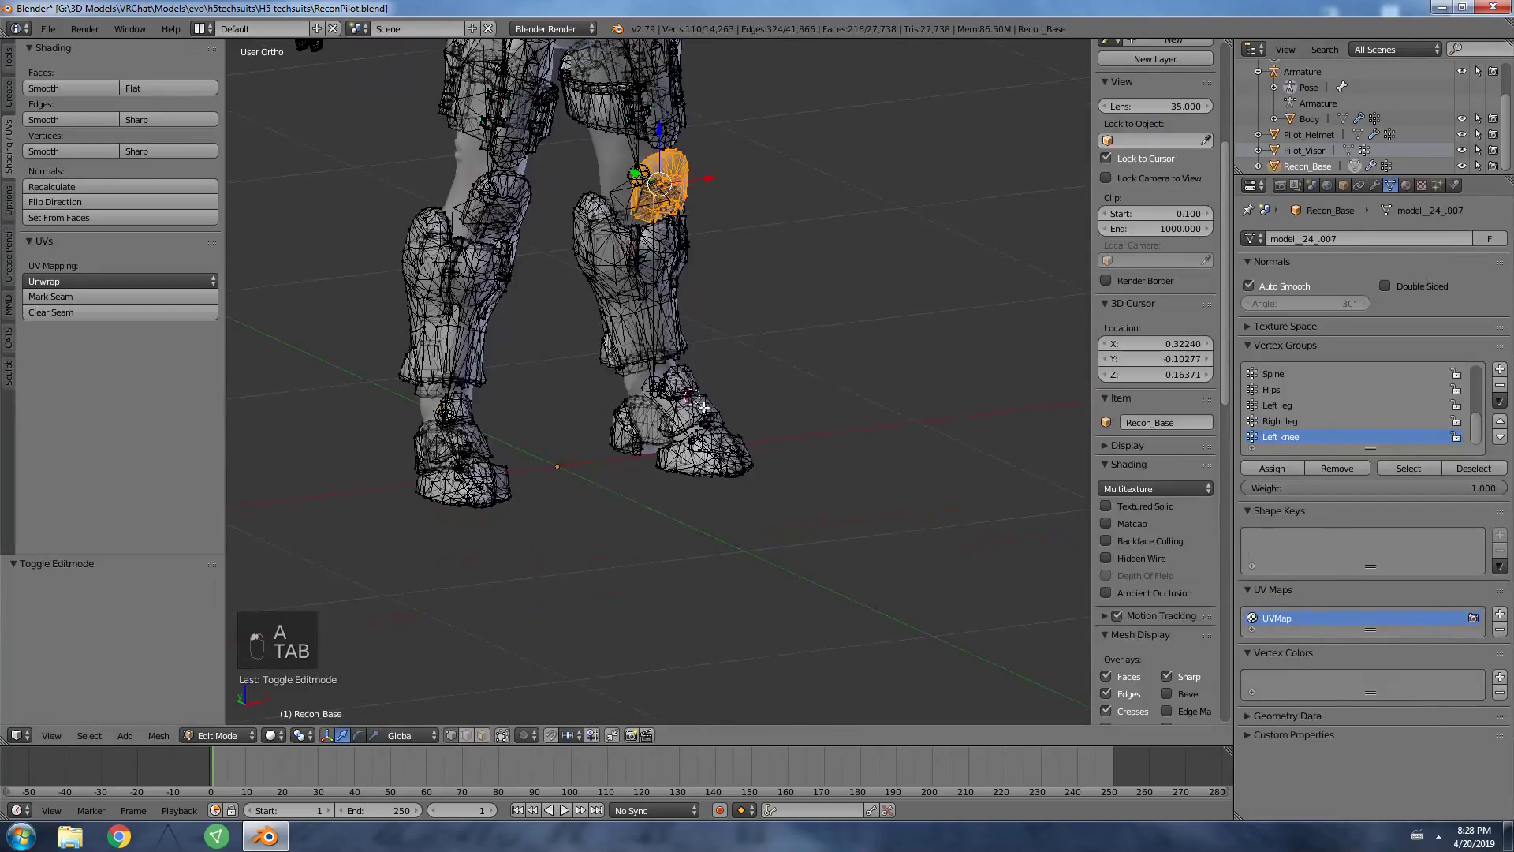
pyautogui.press('a')
pyautogui.press('a')
# Select all linked armour pieces around the left ankle, instep and heel, leaving out the toe cap.
pyautogui.scroll(5, 695, 411)
pyautogui.press('l')
pyautogui.press('l')
pyautogui.press('l')
pyautogui.press('l')
pyautogui.press('l')
pyautogui.press('l')
pyautogui.press('l')
pyautogui.press('l')
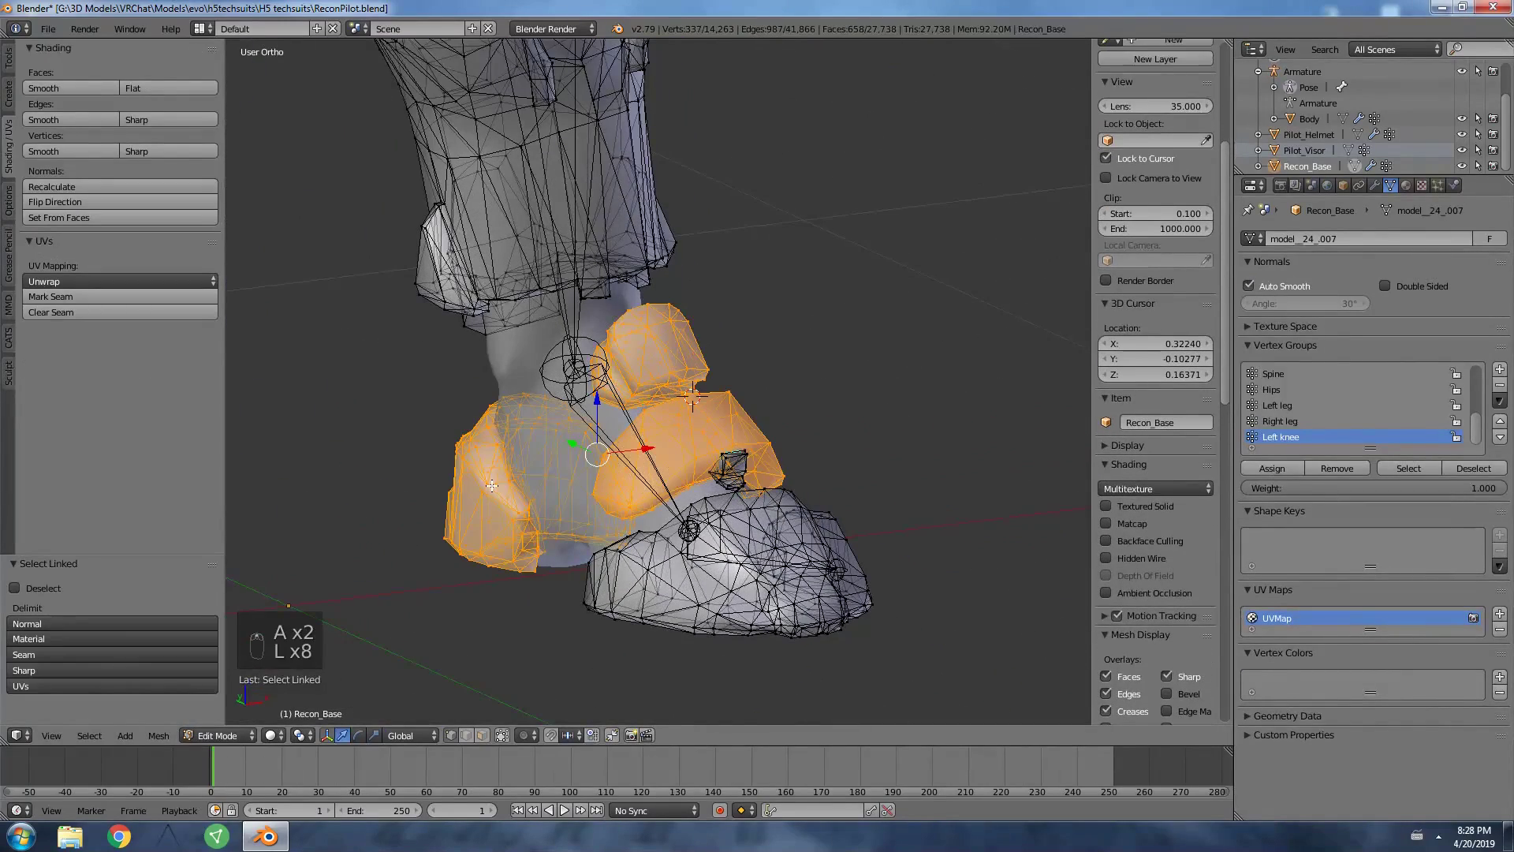
pyautogui.moveTo(729, 456); pyautogui.dragTo(788, 430, button='middle')
pyautogui.press('l')
pyautogui.press('l')
pyautogui.press('l')
pyautogui.press('l')
pyautogui.press('l')
pyautogui.press('l')
# Add a vertex group named Left foot and assign the selected armour pieces to it at weight 1.000.
pyautogui.click(1500, 369)
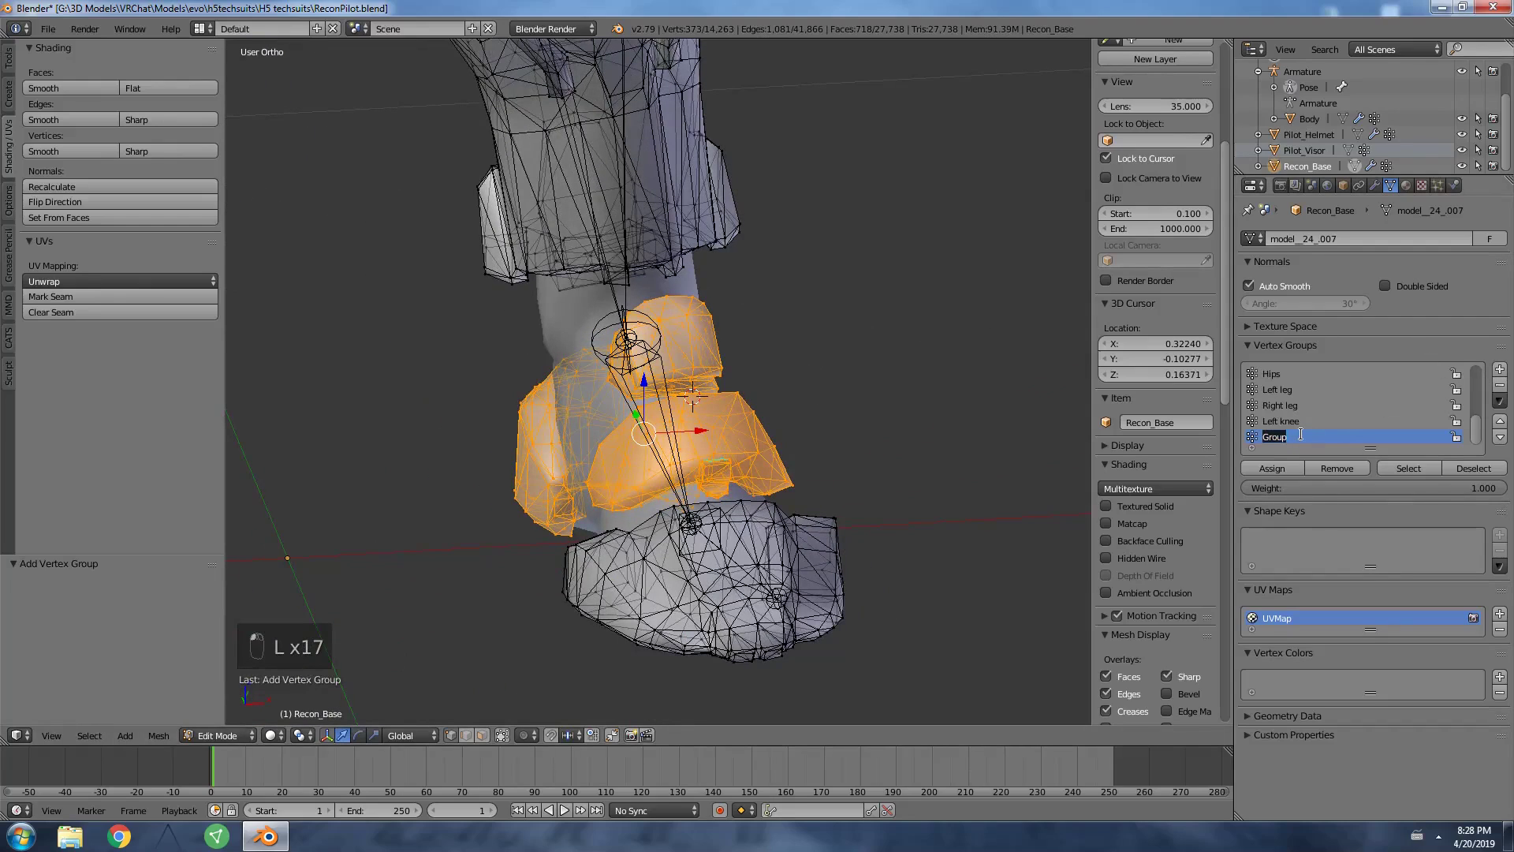
pyautogui.click(1301, 434)
pyautogui.write('Left foot')
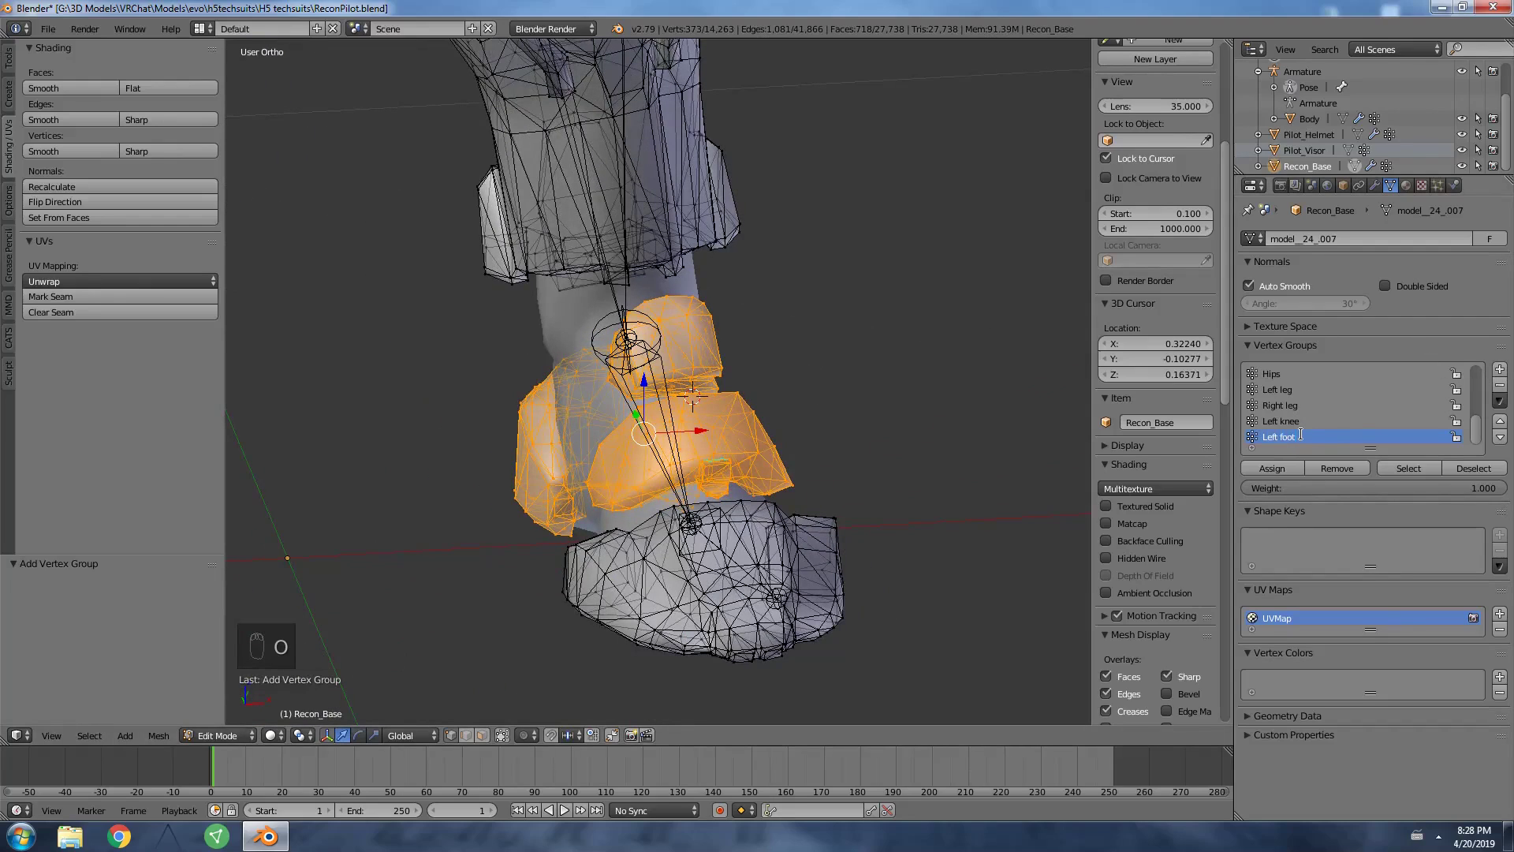
pyautogui.click(1272, 469)
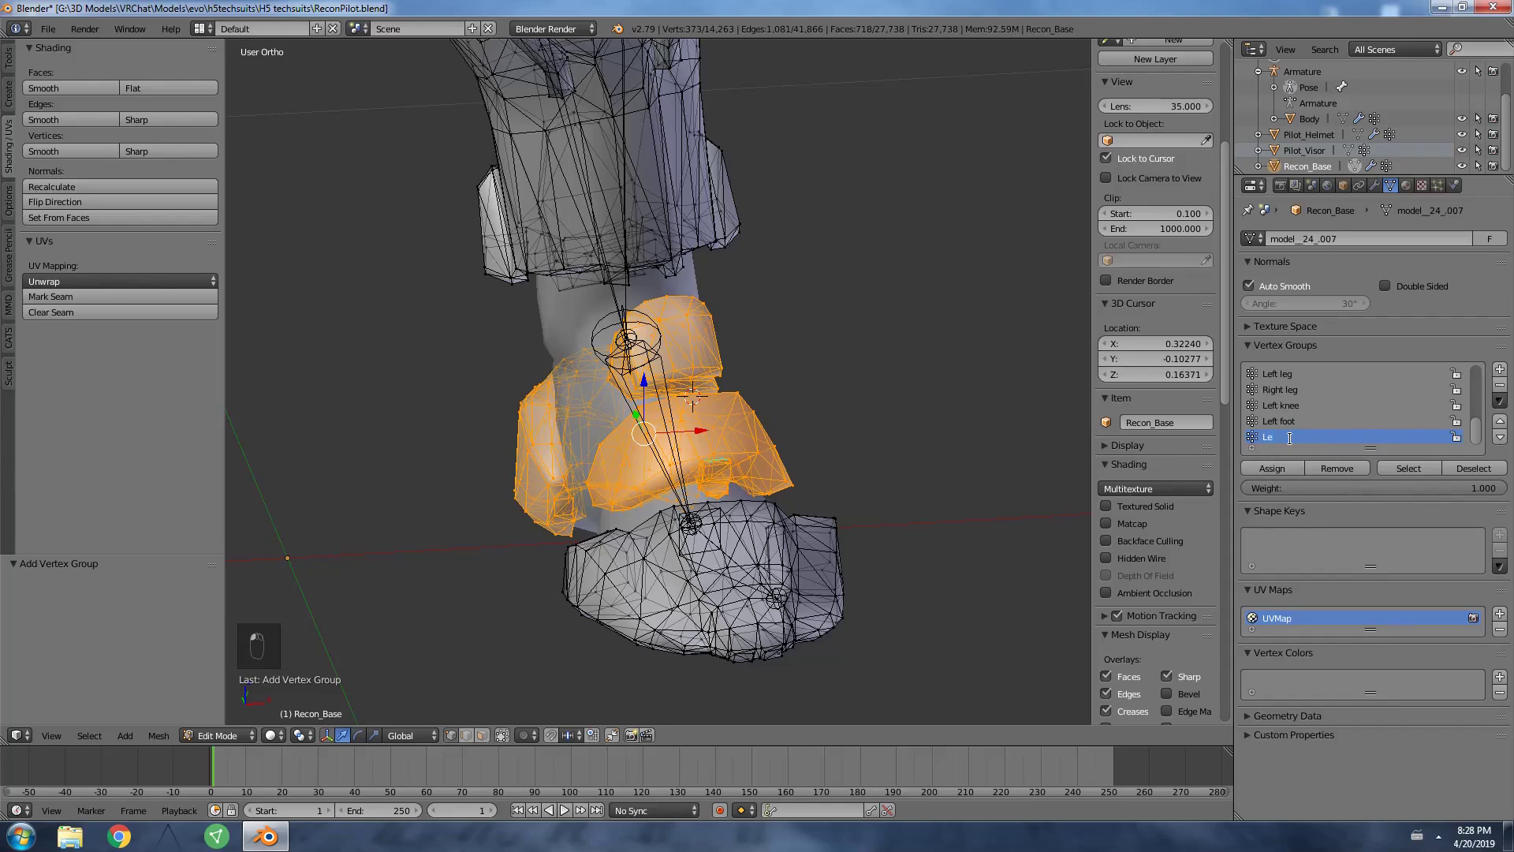
# Add a vertex group named Left toe, select only the left toe cap, and assign it at weight 1.000.
pyautogui.press('a')
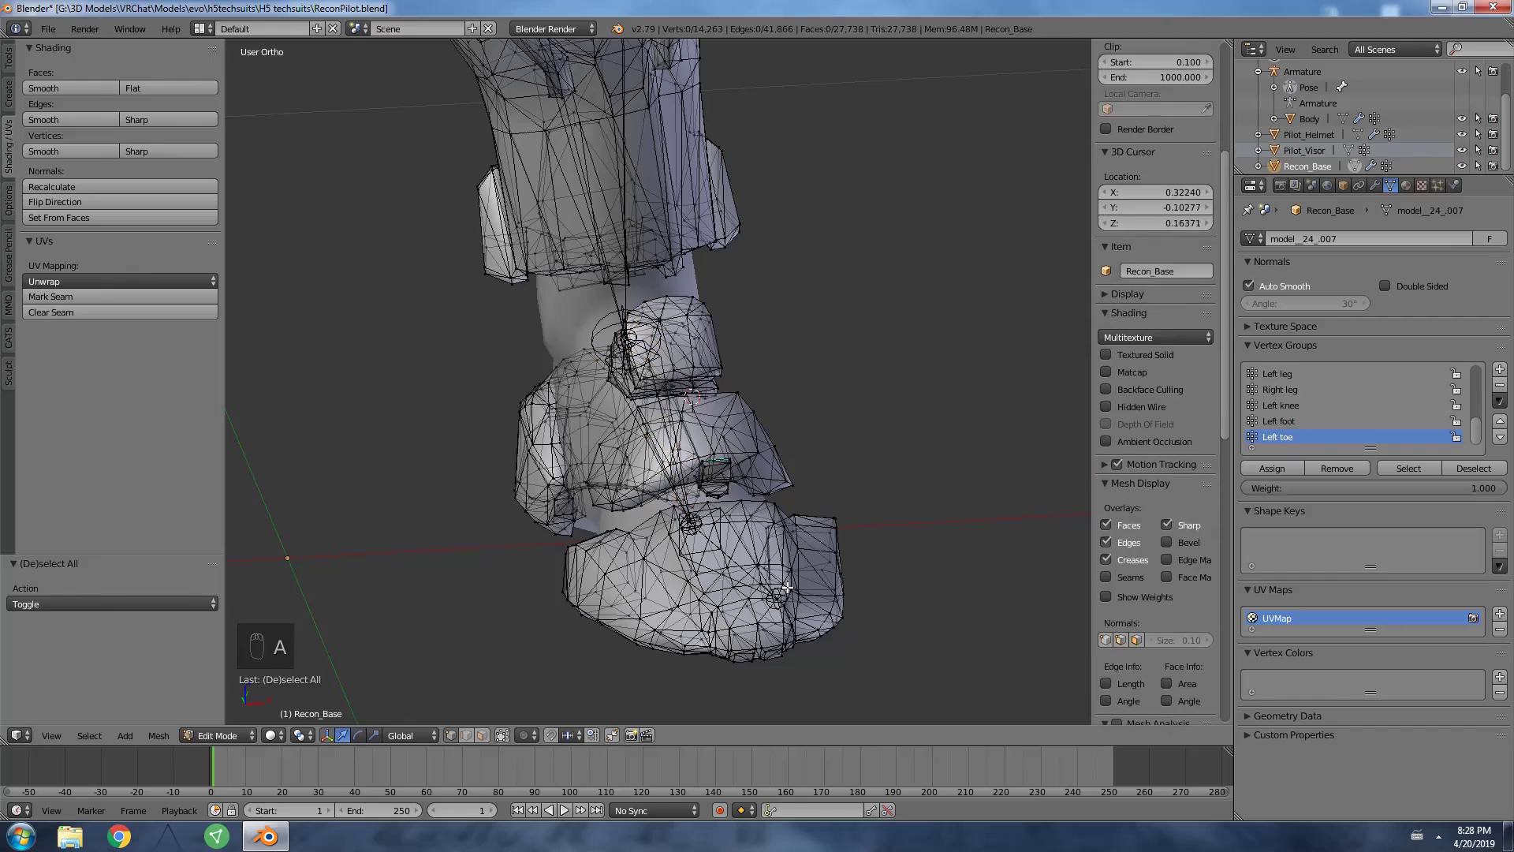
pyautogui.press('l')
pyautogui.click(1272, 468)
# Clear the selection and select all linked armour pieces of the right shin in the front view, leaving out the kneecap.
pyautogui.press('KP_1')
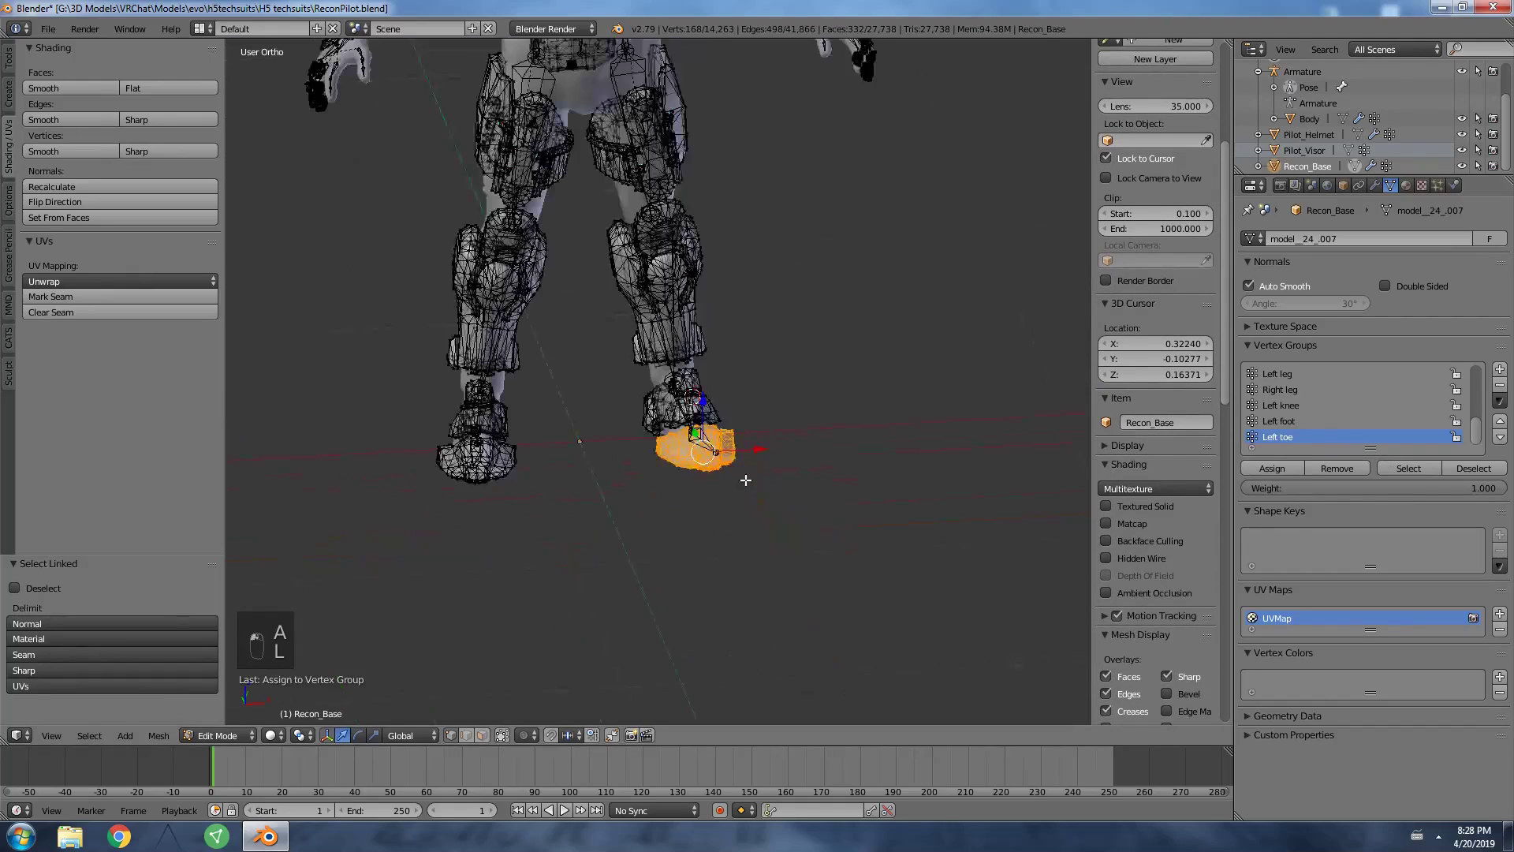
pyautogui.press('a')
pyautogui.scroll(5, 653, 456)
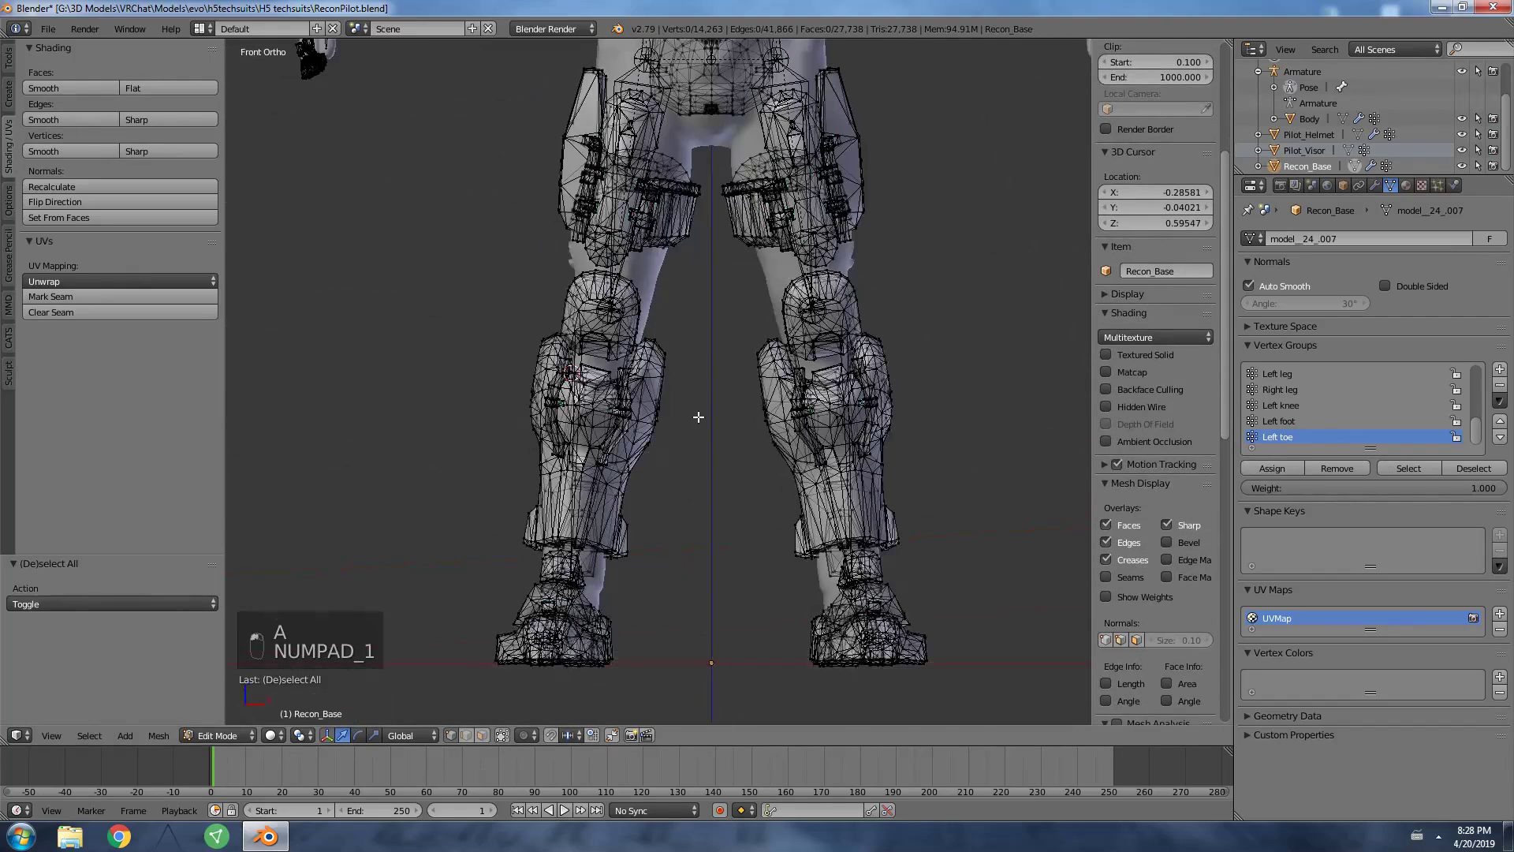
pyautogui.press('KP_1')
pyautogui.press('l')
pyautogui.press('l')
pyautogui.press('l')
pyautogui.press('l')
pyautogui.press('l')
pyautogui.press('l')
pyautogui.press('l')
pyautogui.press('l')
pyautogui.press('l')
pyautogui.press('l')
pyautogui.press('l')
pyautogui.press('l')
pyautogui.press('l')
pyautogui.press('l')
pyautogui.press('l')
pyautogui.press('l')
pyautogui.press('l')
pyautogui.press('l')
pyautogui.press('l')
pyautogui.press('l')
pyautogui.press('l')
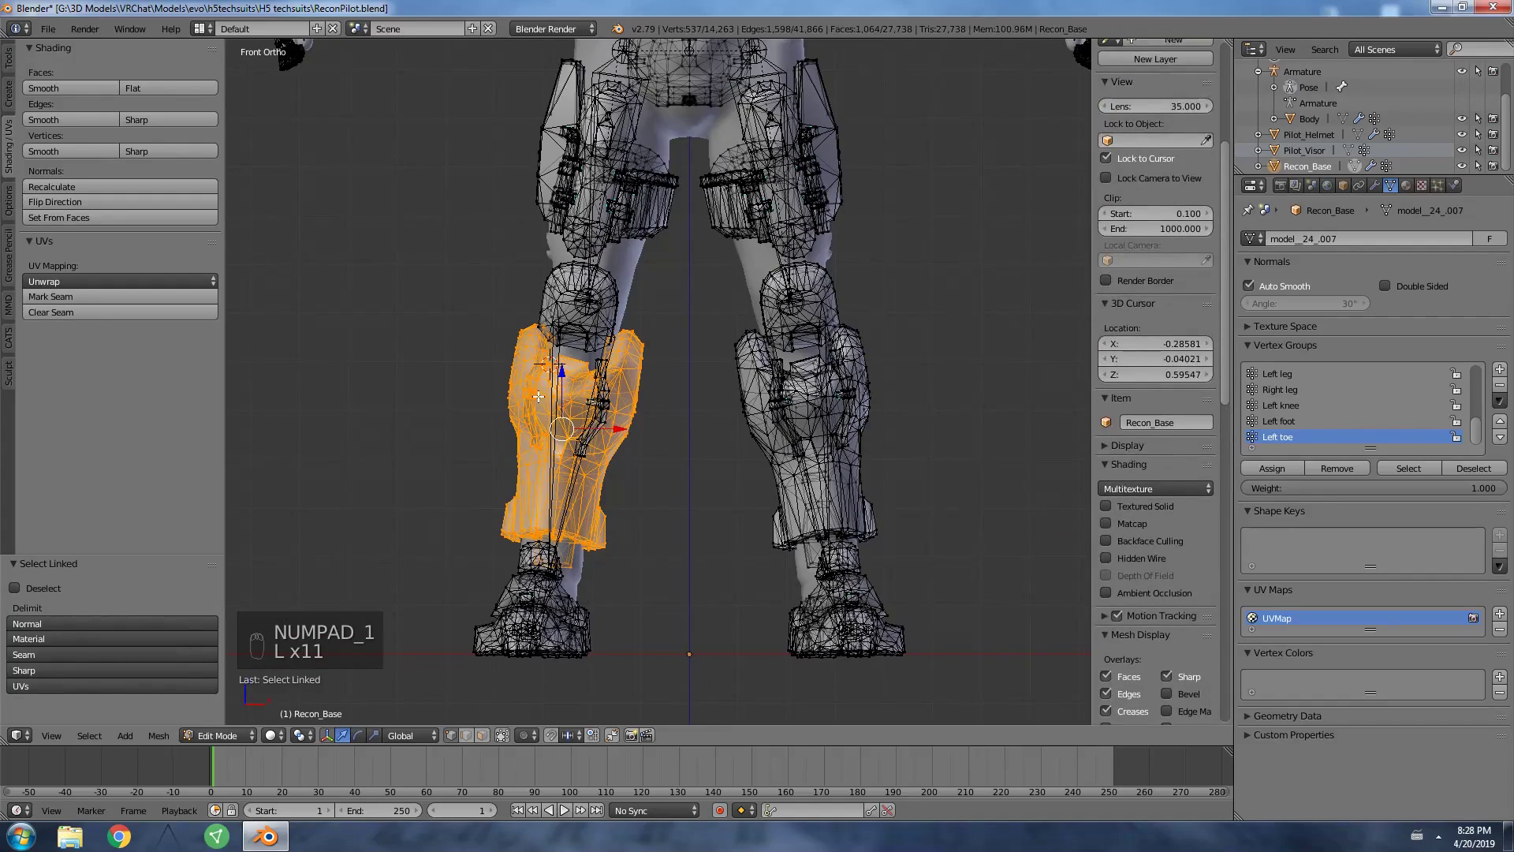
# Add a vertex group named Right knee and assign the selected right shin armour to it at weight 1.000.
pyautogui.click(1498, 369)
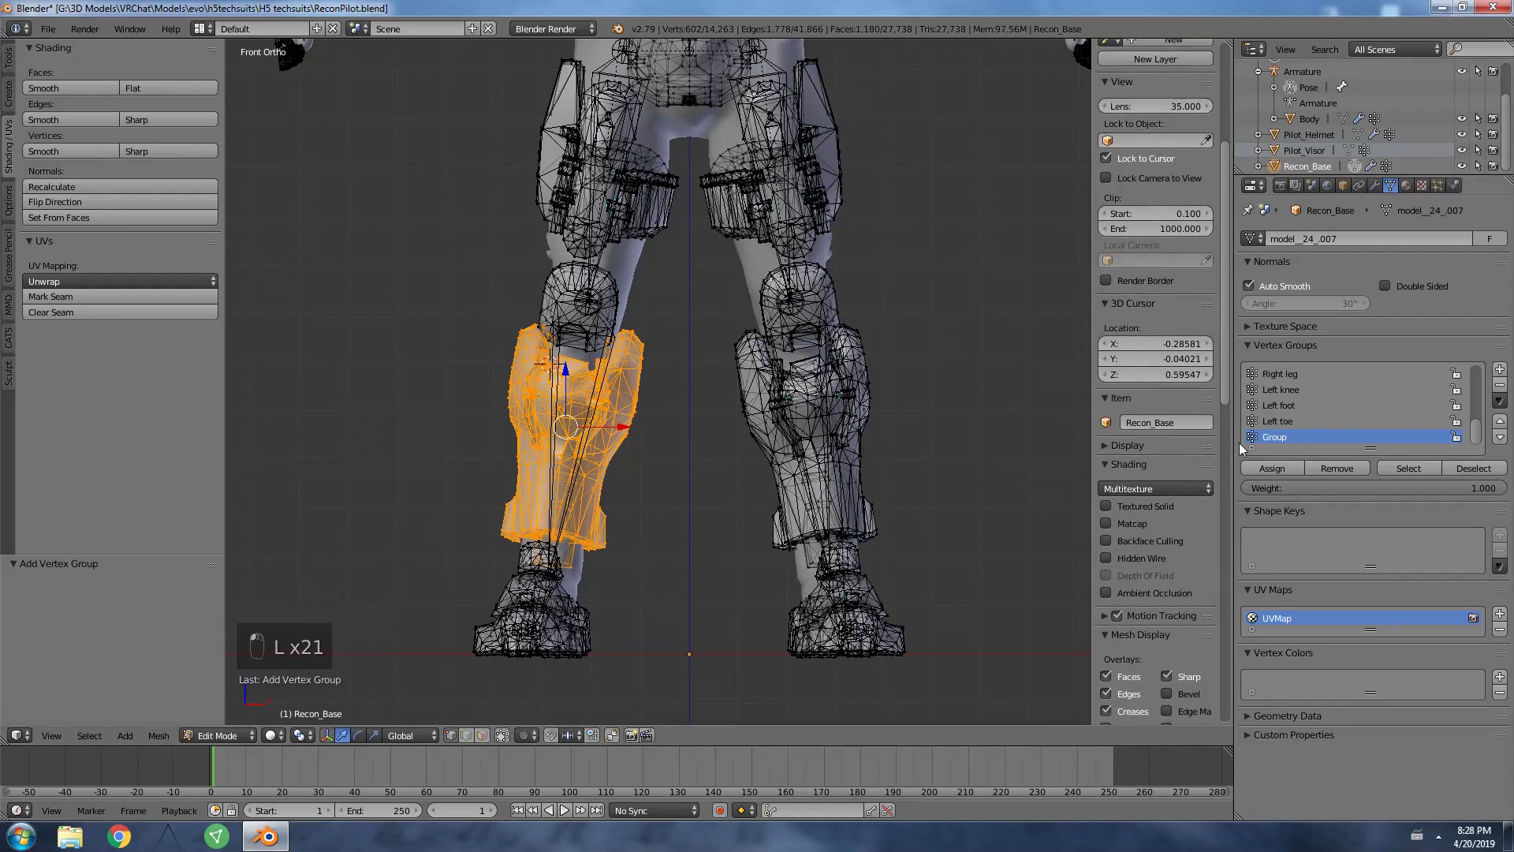
pyautogui.click(1272, 438)
pyautogui.write('Right')
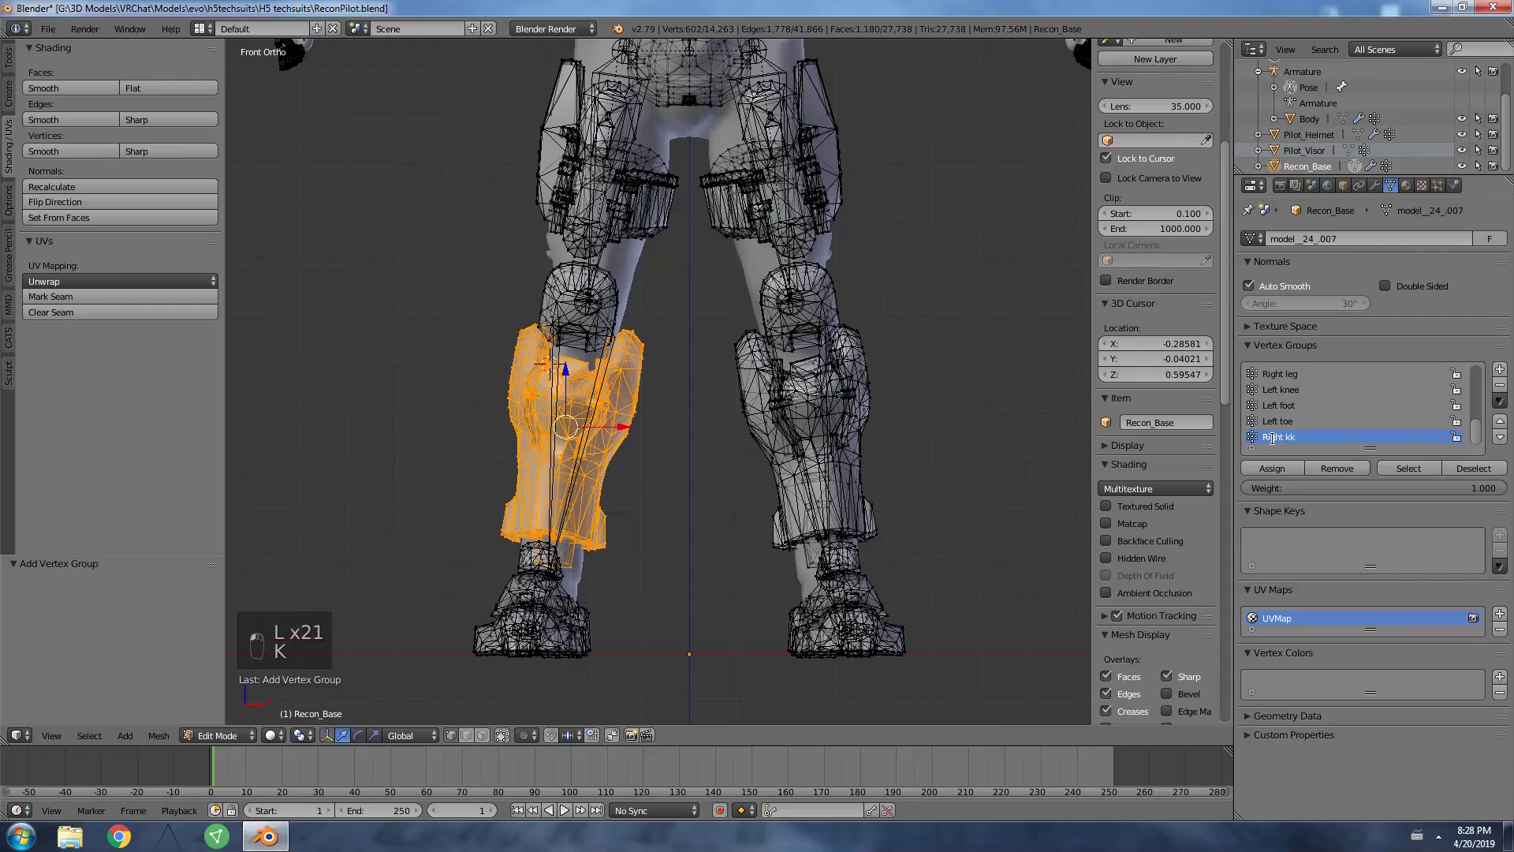
pyautogui.write(' knee')
pyautogui.press('Return')
pyautogui.click(1279, 468)
# Select only the linked armour pieces around the right ankle, instep and heel, leaving out the toe cap.
pyautogui.press('a')
pyautogui.keyDown('shift'); pyautogui.moveTo(681, 520); pyautogui.dragTo(559, 482, button='middle'); pyautogui.keyUp('shift')
pyautogui.press('a')
pyautogui.click(529, 540)
pyautogui.scroll(3, 528, 556)
pyautogui.press('l')
pyautogui.press('l')
pyautogui.press('l')
pyautogui.press('l')
pyautogui.press('l')
pyautogui.press('l')
pyautogui.press('l')
pyautogui.press('l')
pyautogui.press('l')
pyautogui.press('l')
pyautogui.press('l')
pyautogui.press('l')
pyautogui.press('l')
pyautogui.press('l')
pyautogui.press('l')
pyautogui.press('l')
pyautogui.press('l')
pyautogui.press('l')
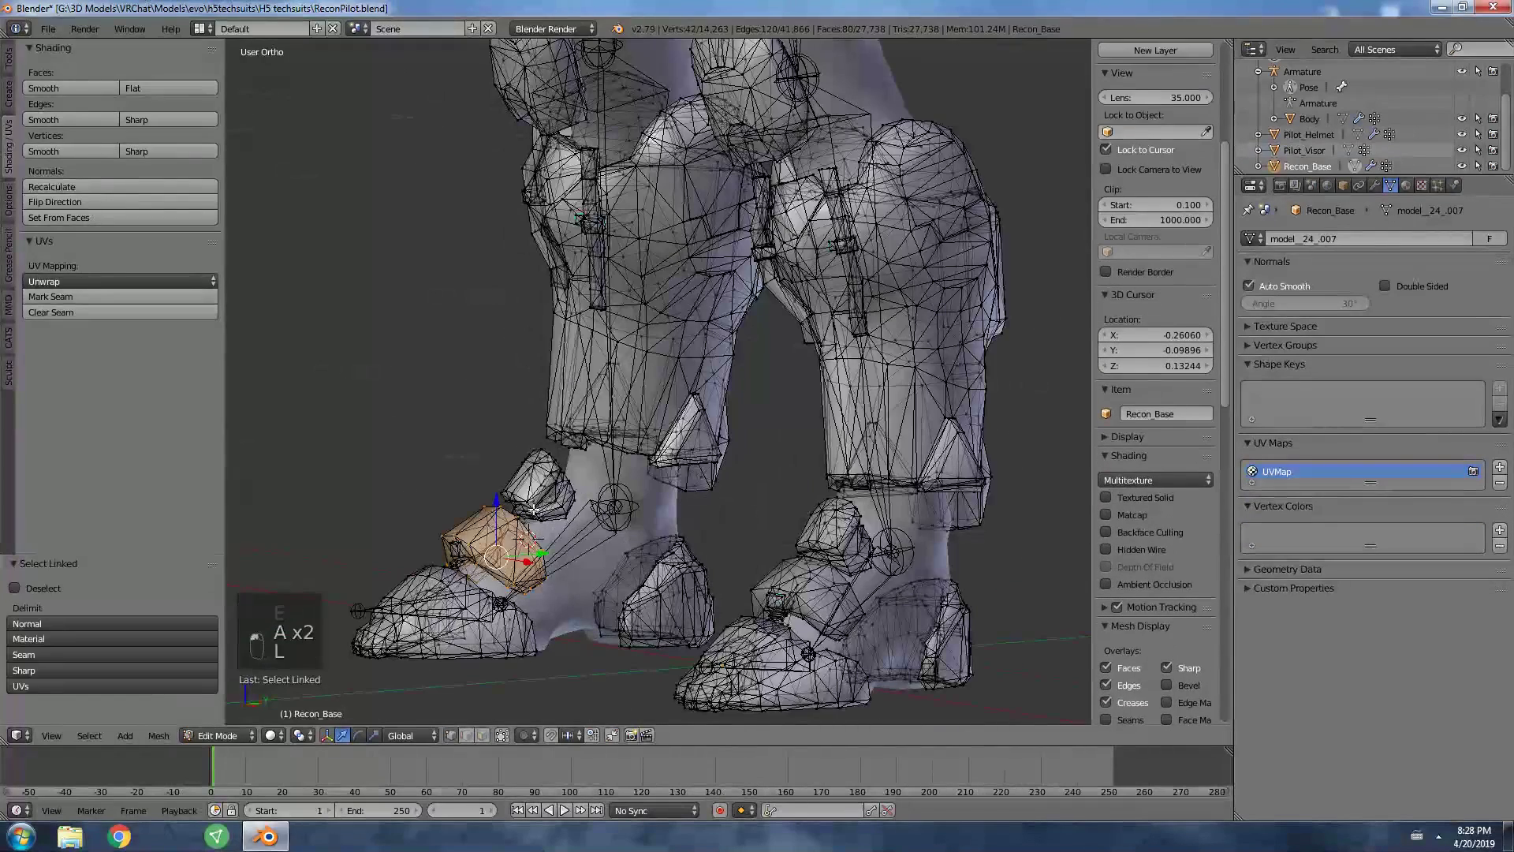
pyautogui.press('l')
pyautogui.press('l')
pyautogui.press('l')
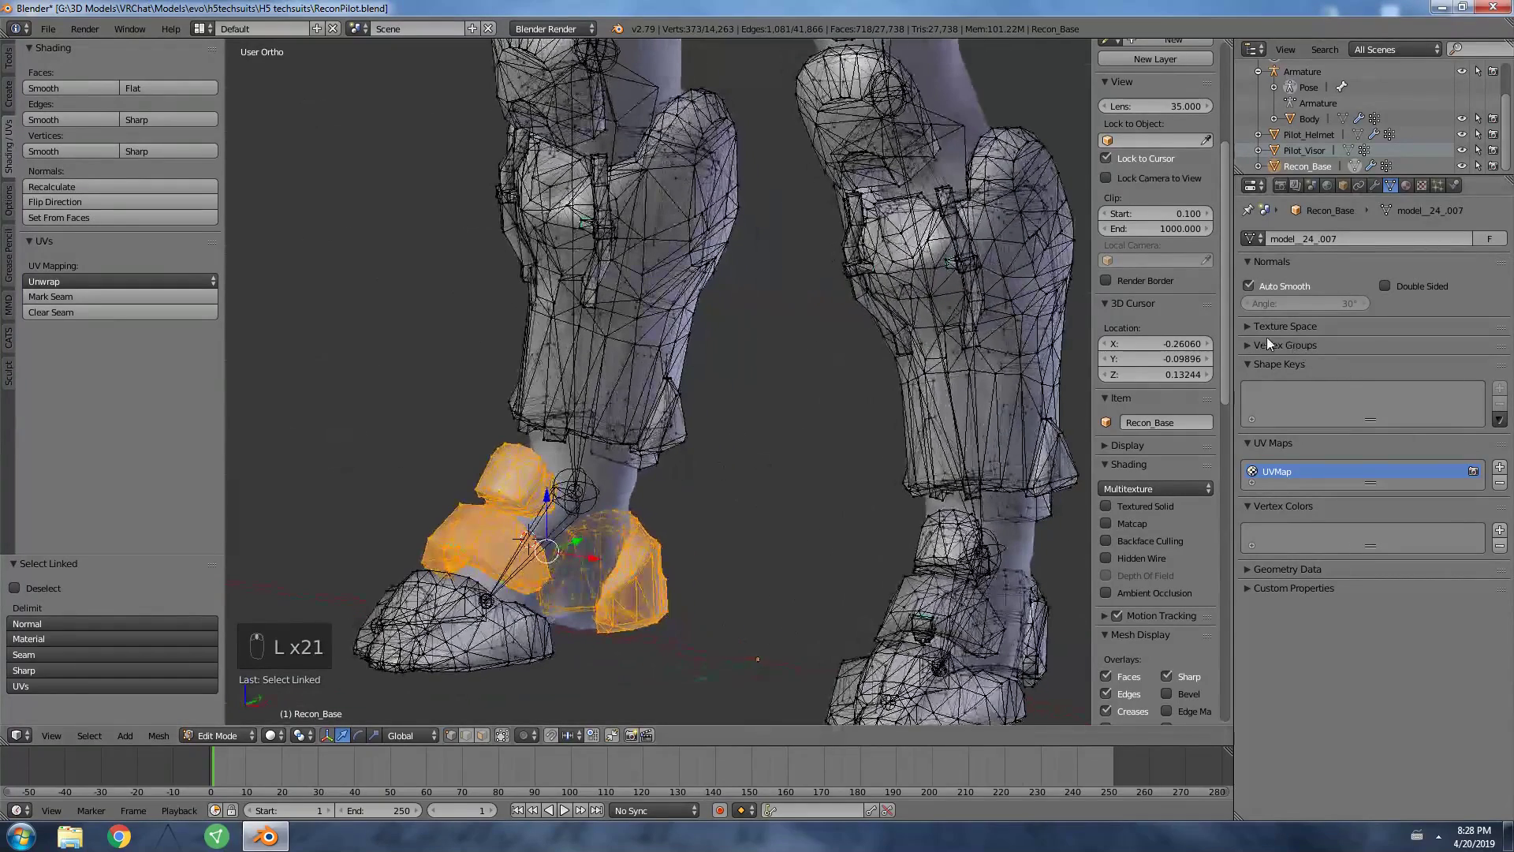
# Add a vertex group named Right foot for the selected right ankle and heel armour.
pyautogui.click(1267, 344)
pyautogui.click(1499, 369)
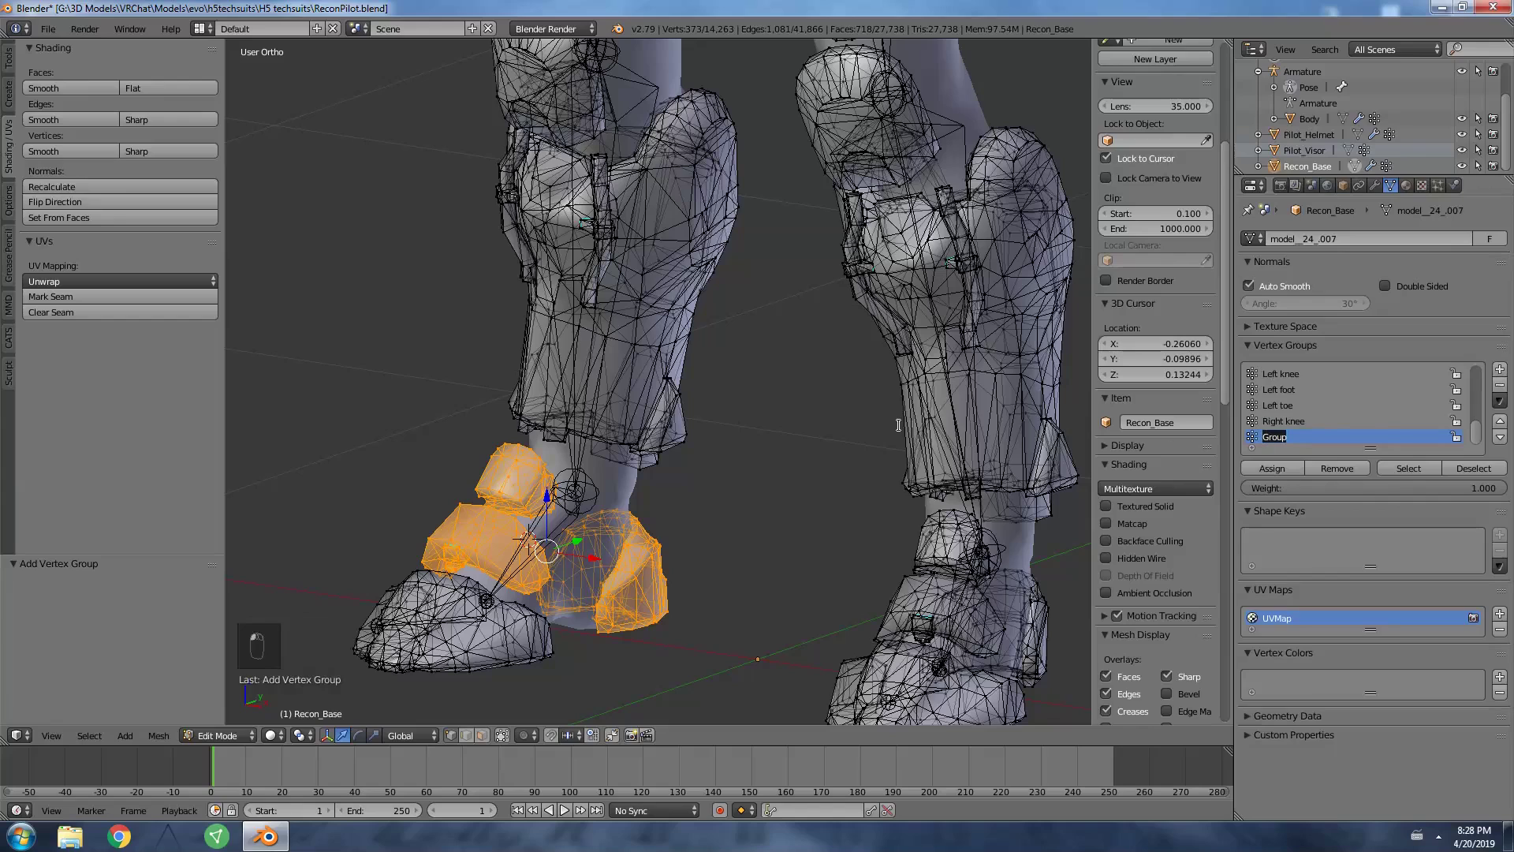
pyautogui.write('ot')
pyautogui.press('Return')
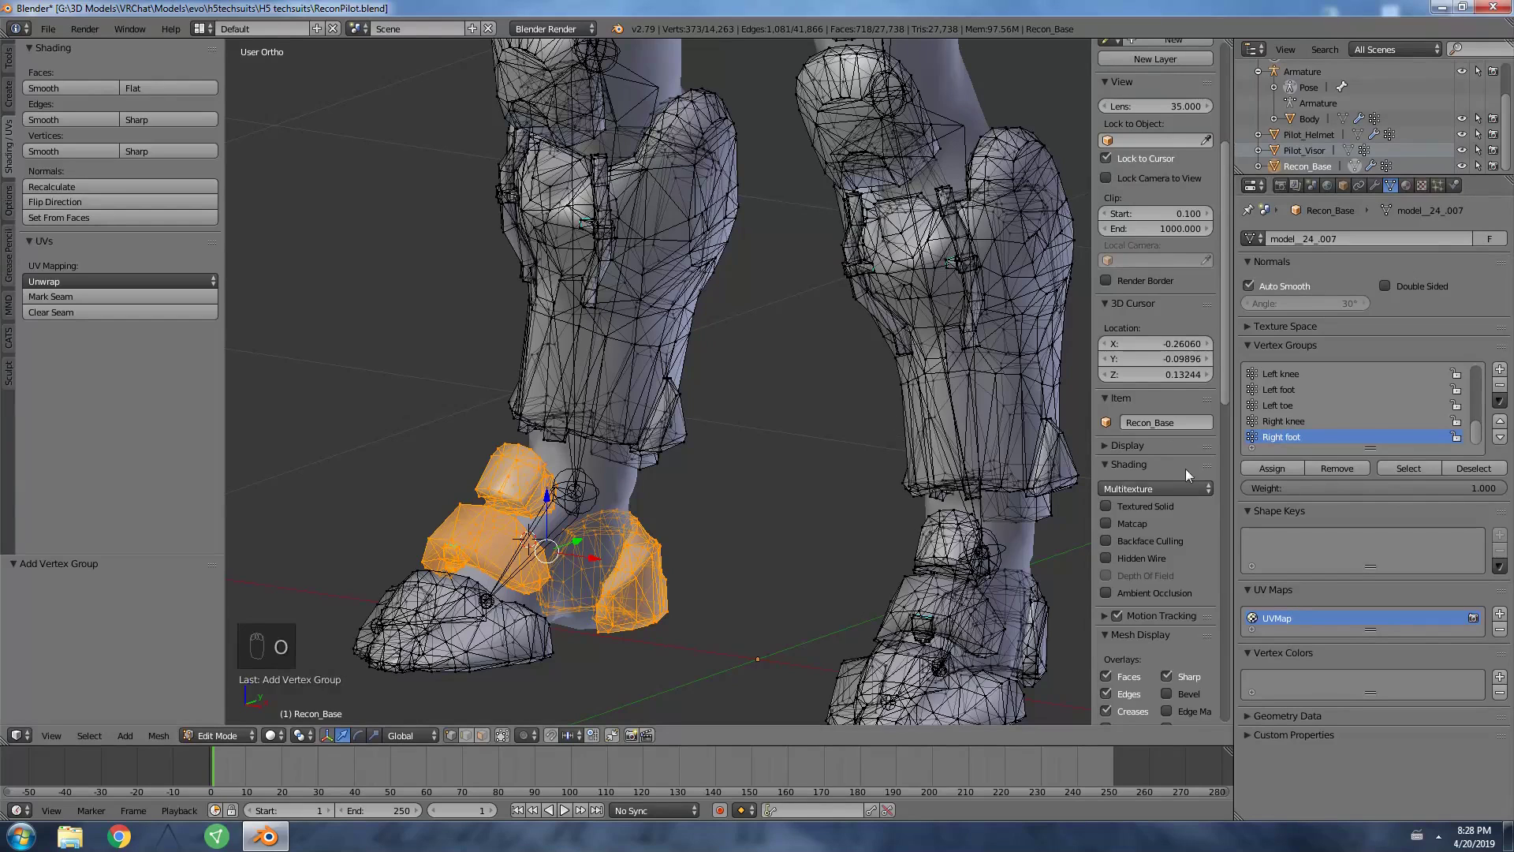
# Clear the selection and select only the linked right toe cap.
pyautogui.scroll(-3, 1185, 468)
pyautogui.press('a')
pyautogui.scroll(2, 542, 489)
pyautogui.press('l')
pyautogui.scroll(3, 1155, 410)
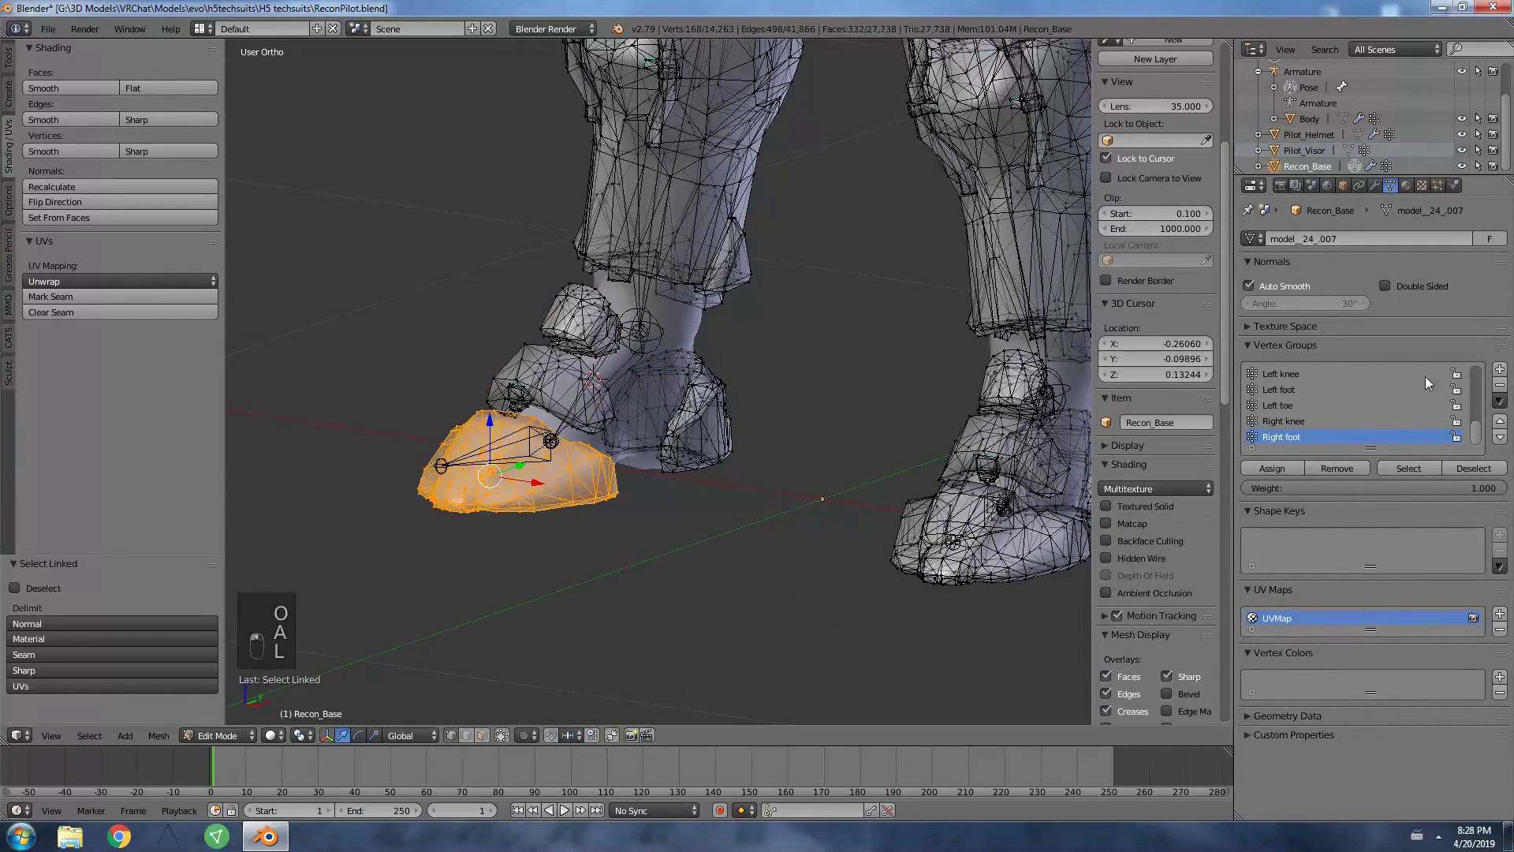
# Add a vertex group named Right toe for the selected right toe cap, and clear the selection.
pyautogui.click(1499, 368)
pyautogui.doubleClick(1279, 438)
pyautogui.write('Rig')
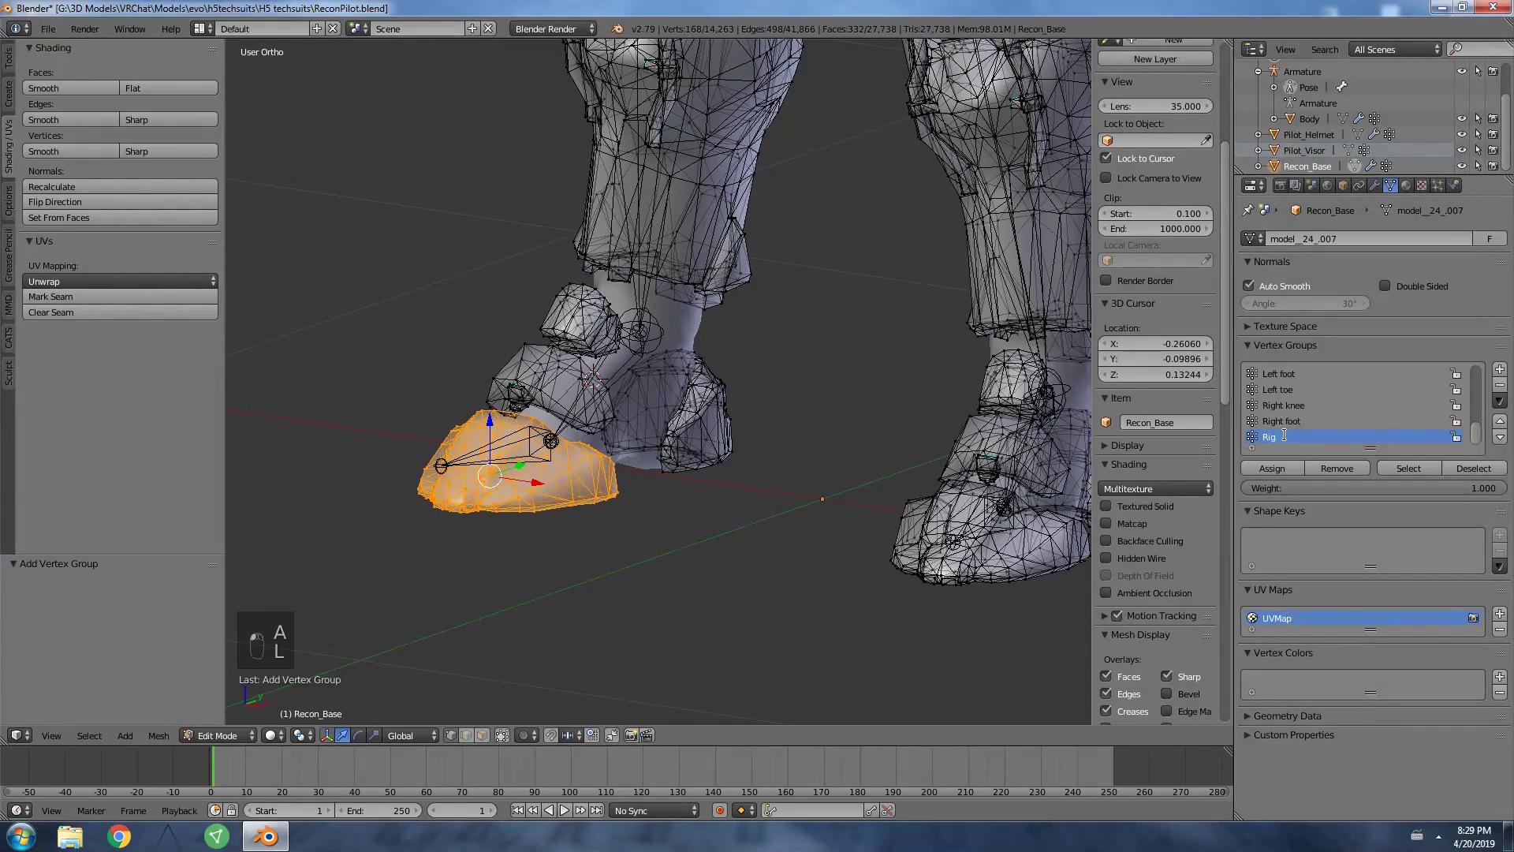
pyautogui.write('ht toe')
pyautogui.press('Return')
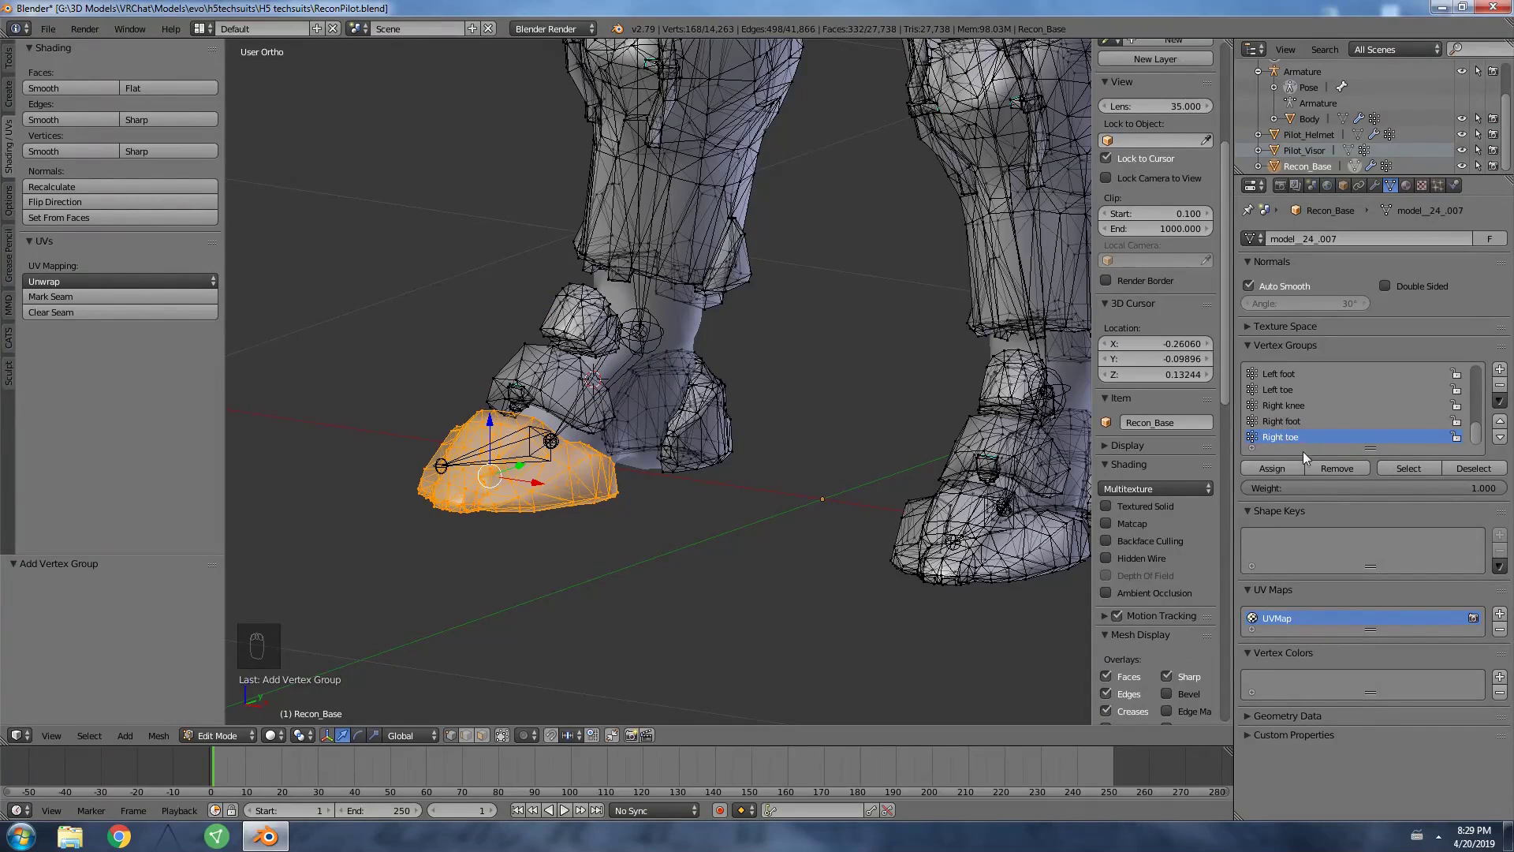
pyautogui.scroll(-3, 655, 378)
pyautogui.press('a')
# Examine the finger armour and finger bones of the left hand up close.
pyautogui.scroll(-2, 655, 379)
pyautogui.click(649, 254)
pyautogui.scroll(2, 653, 293)
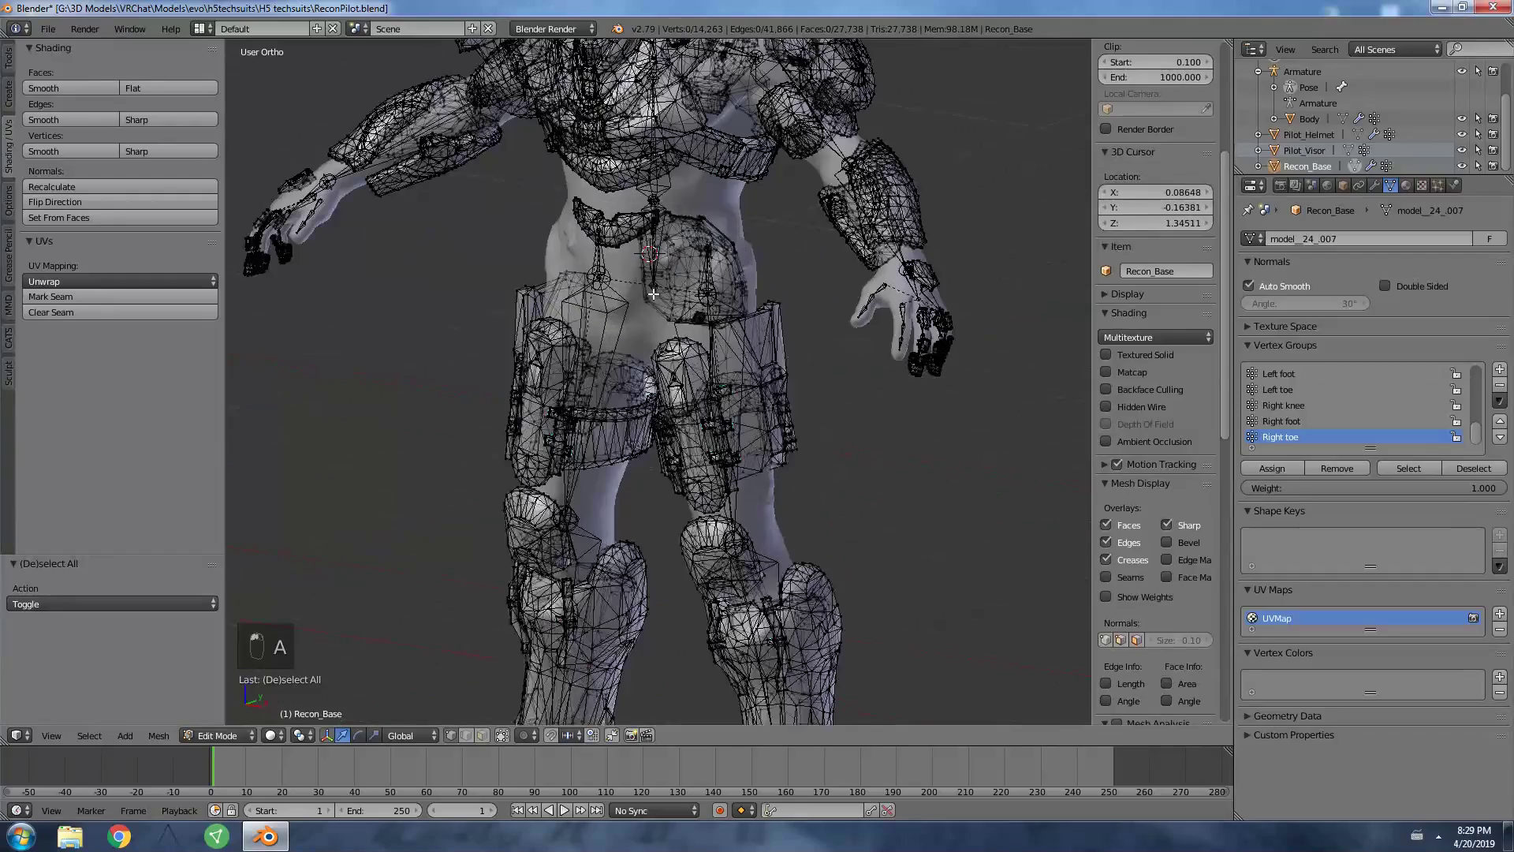
pyautogui.press('KP_1')
pyautogui.scroll(3, 956, 440)
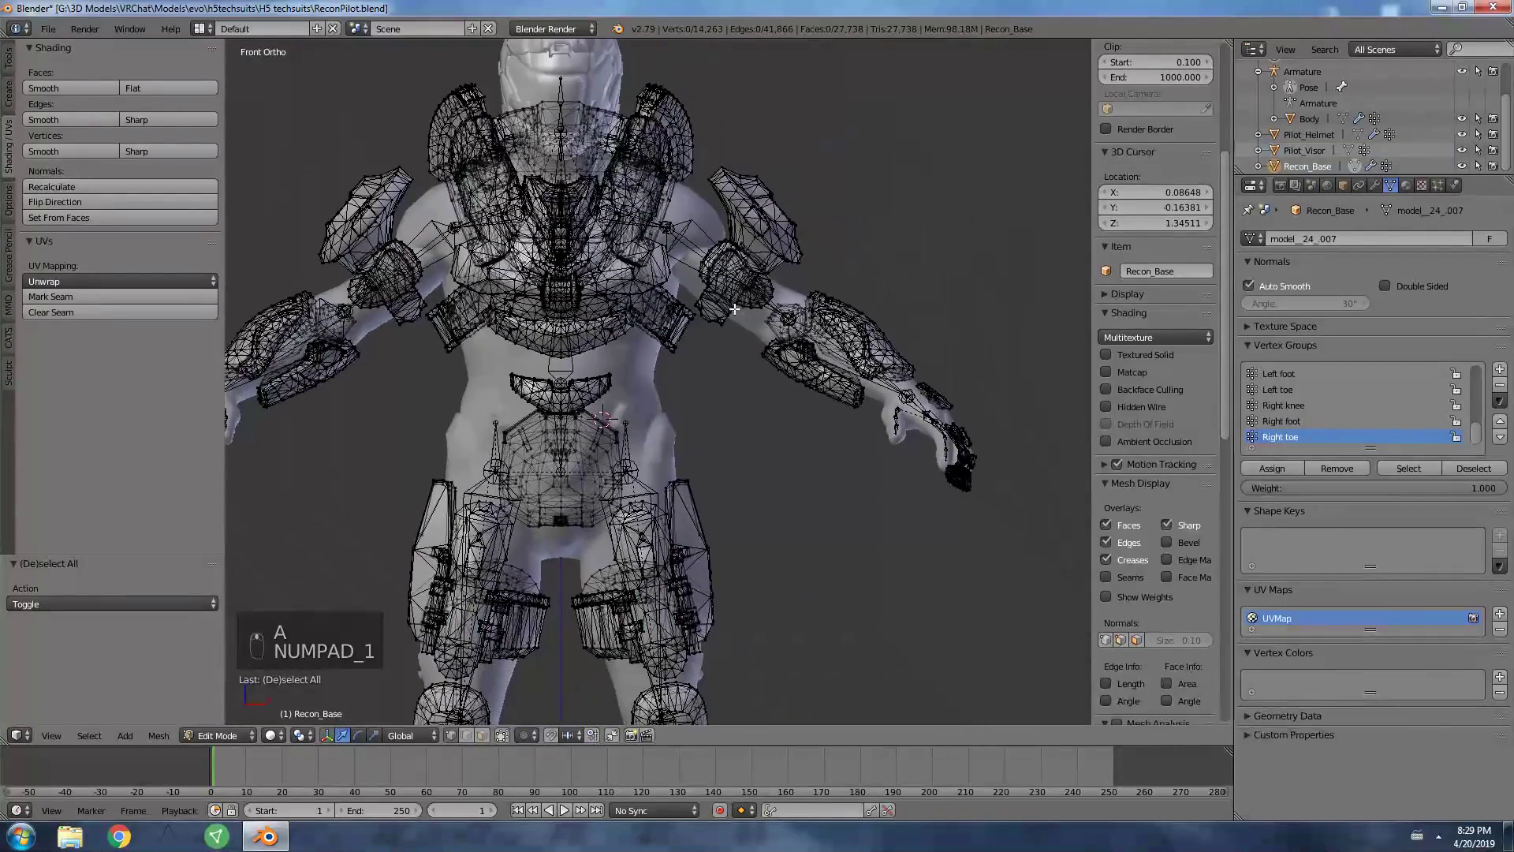
pyautogui.scroll(1, 966, 473)
pyautogui.click(970, 492)
pyautogui.scroll(3, 970, 493)
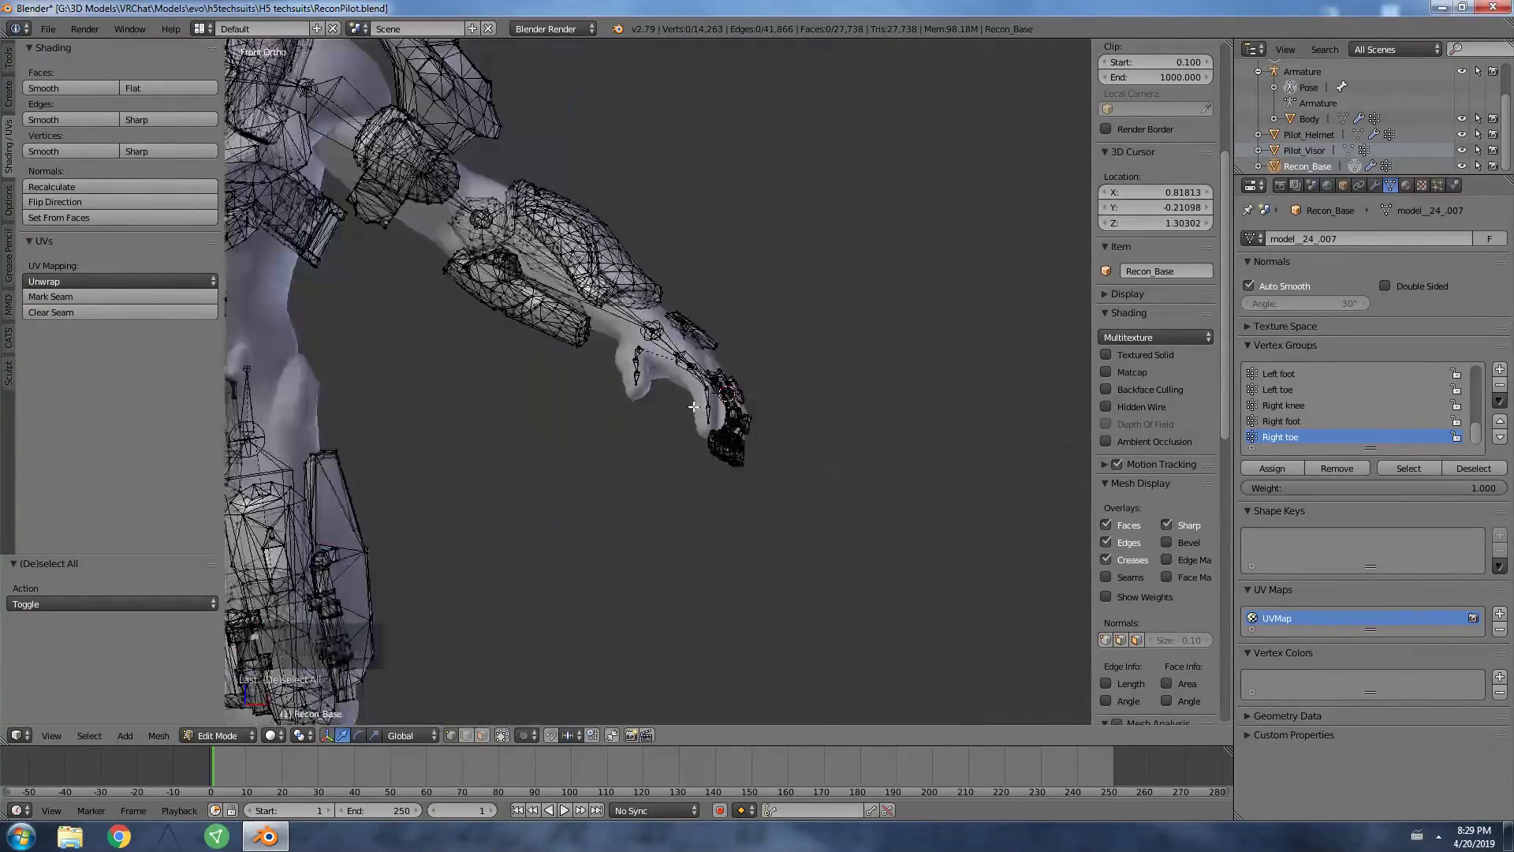
pyautogui.moveTo(803, 451); pyautogui.dragTo(758, 437, button='middle')
pyautogui.scroll(5, 791, 450)
pyautogui.scroll(-3, 679, 458)
pyautogui.scroll(2, 708, 440)
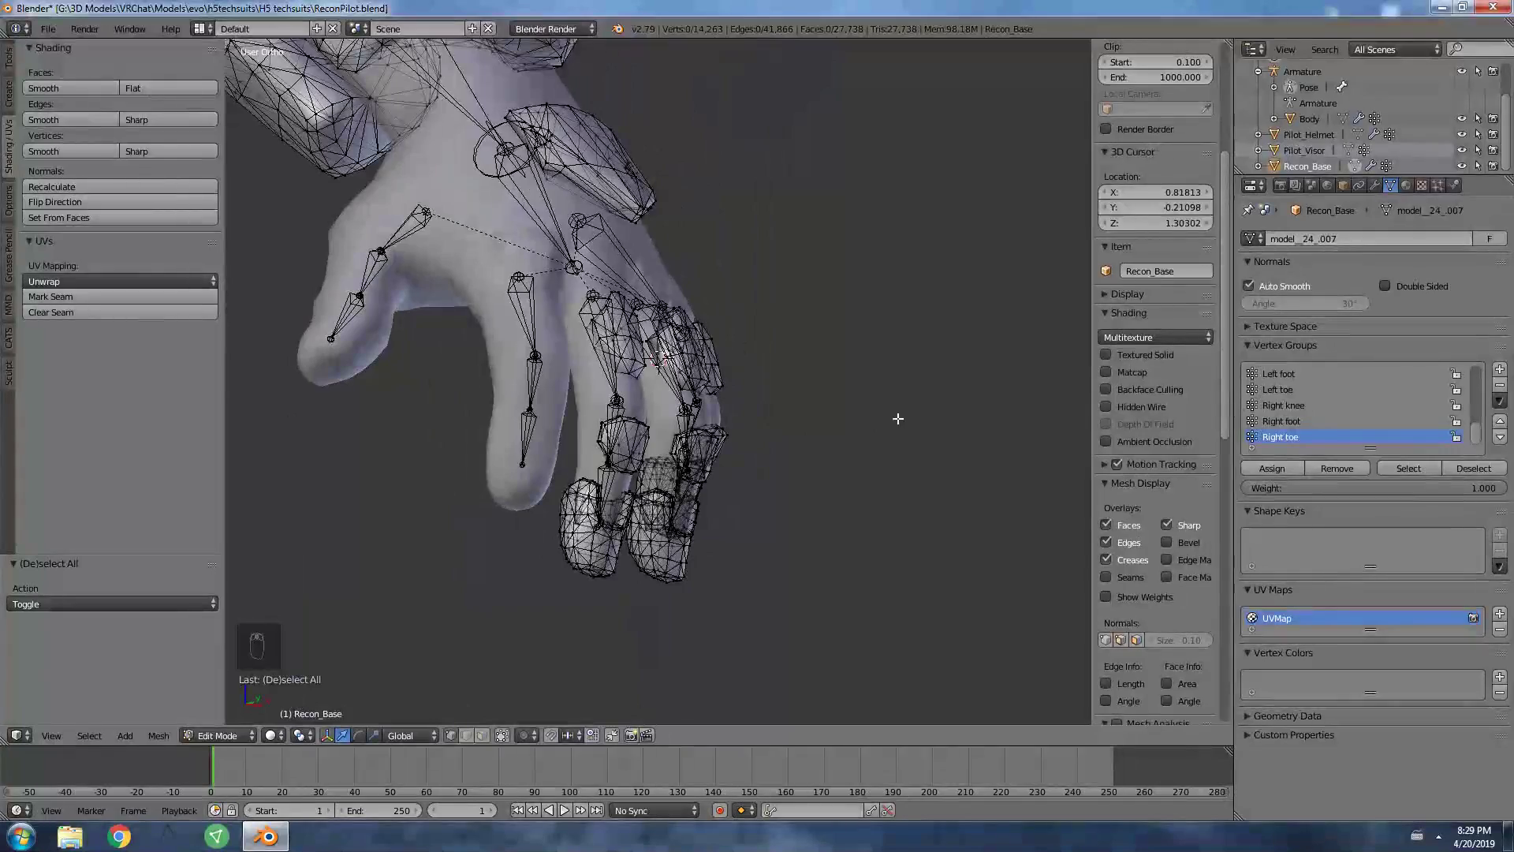
pyautogui.moveTo(896, 419); pyautogui.dragTo(820, 408, button='middle')
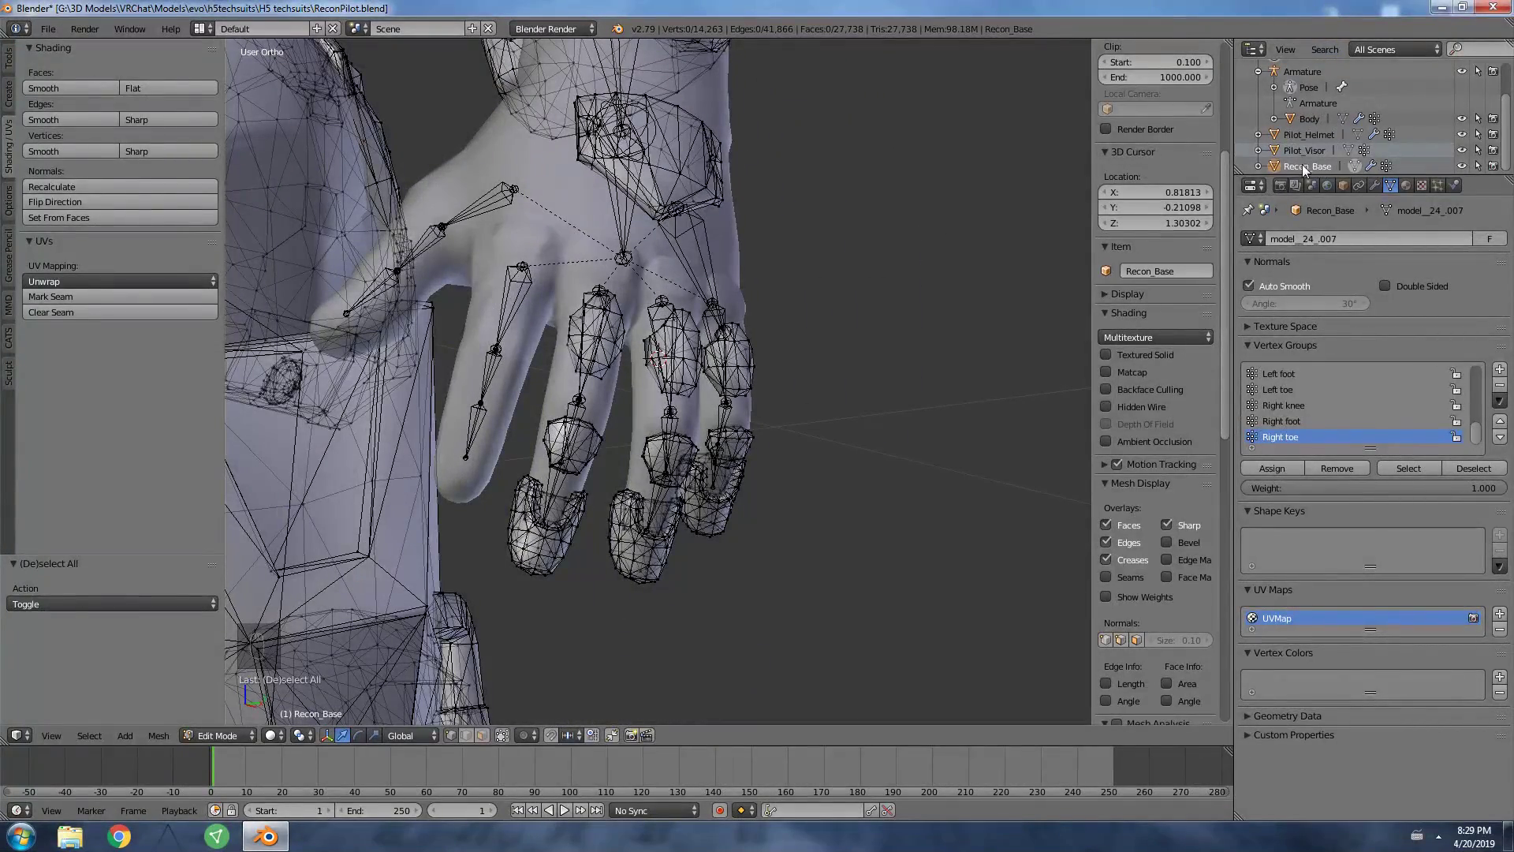
pyautogui.moveTo(867, 371); pyautogui.dragTo(614, 433, button='middle')
pyautogui.click(614, 433)
pyautogui.keyDown('shift'); pyautogui.moveTo(953, 370); pyautogui.dragTo(967, 341, button='middle'); pyautogui.keyUp('shift')
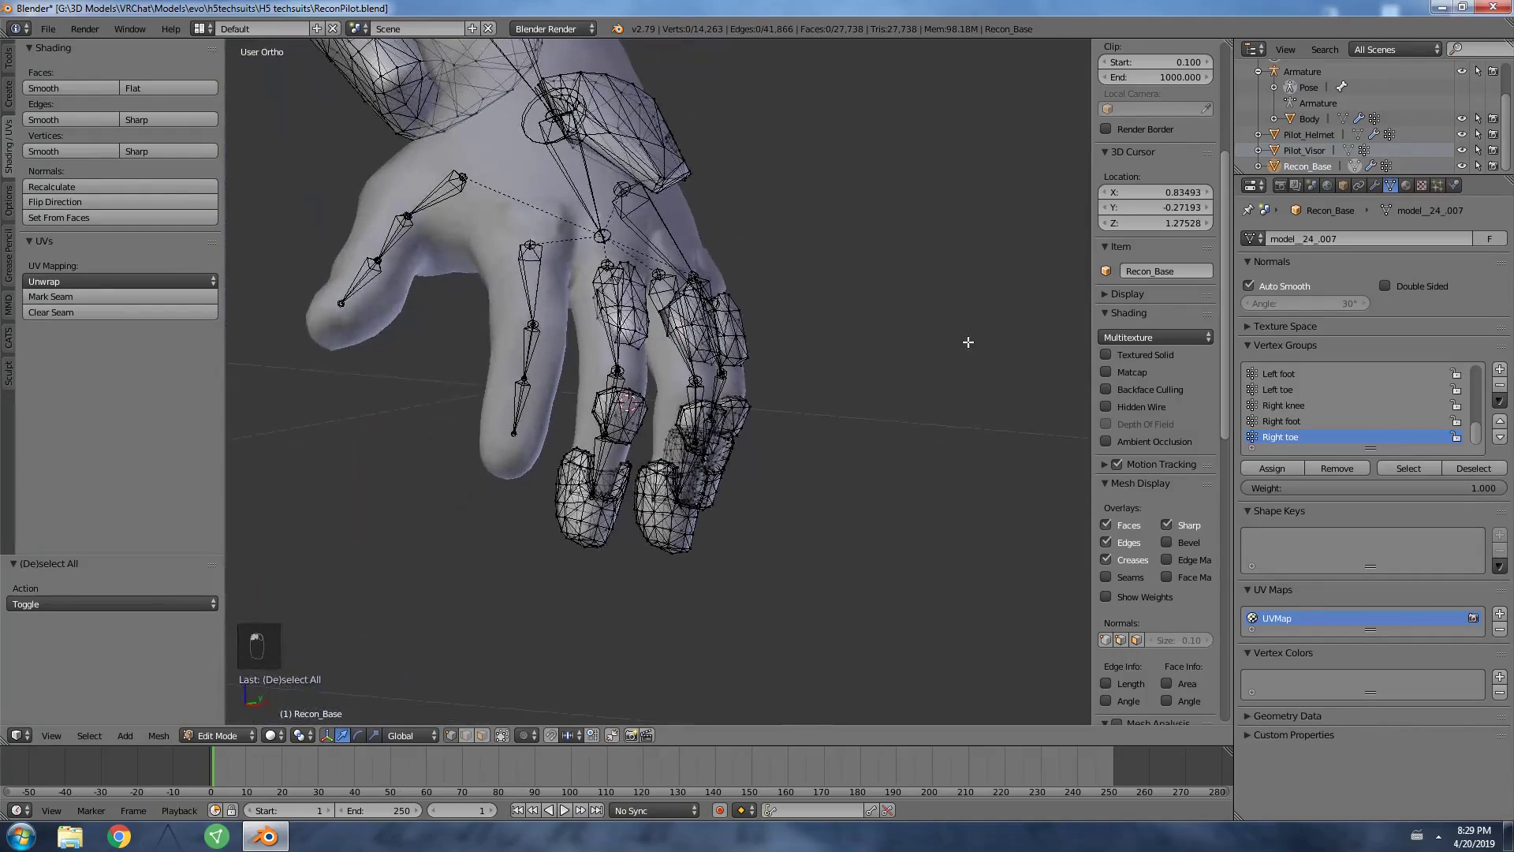
# Expand the armature's bone hierarchy from Hips through Spine, Chest, Left shoulder, Left arm and Left elbow to the Left wrist's finger bones.
pyautogui.click(1274, 88)
pyautogui.scroll(-1, 1385, 140)
pyautogui.click(1291, 83)
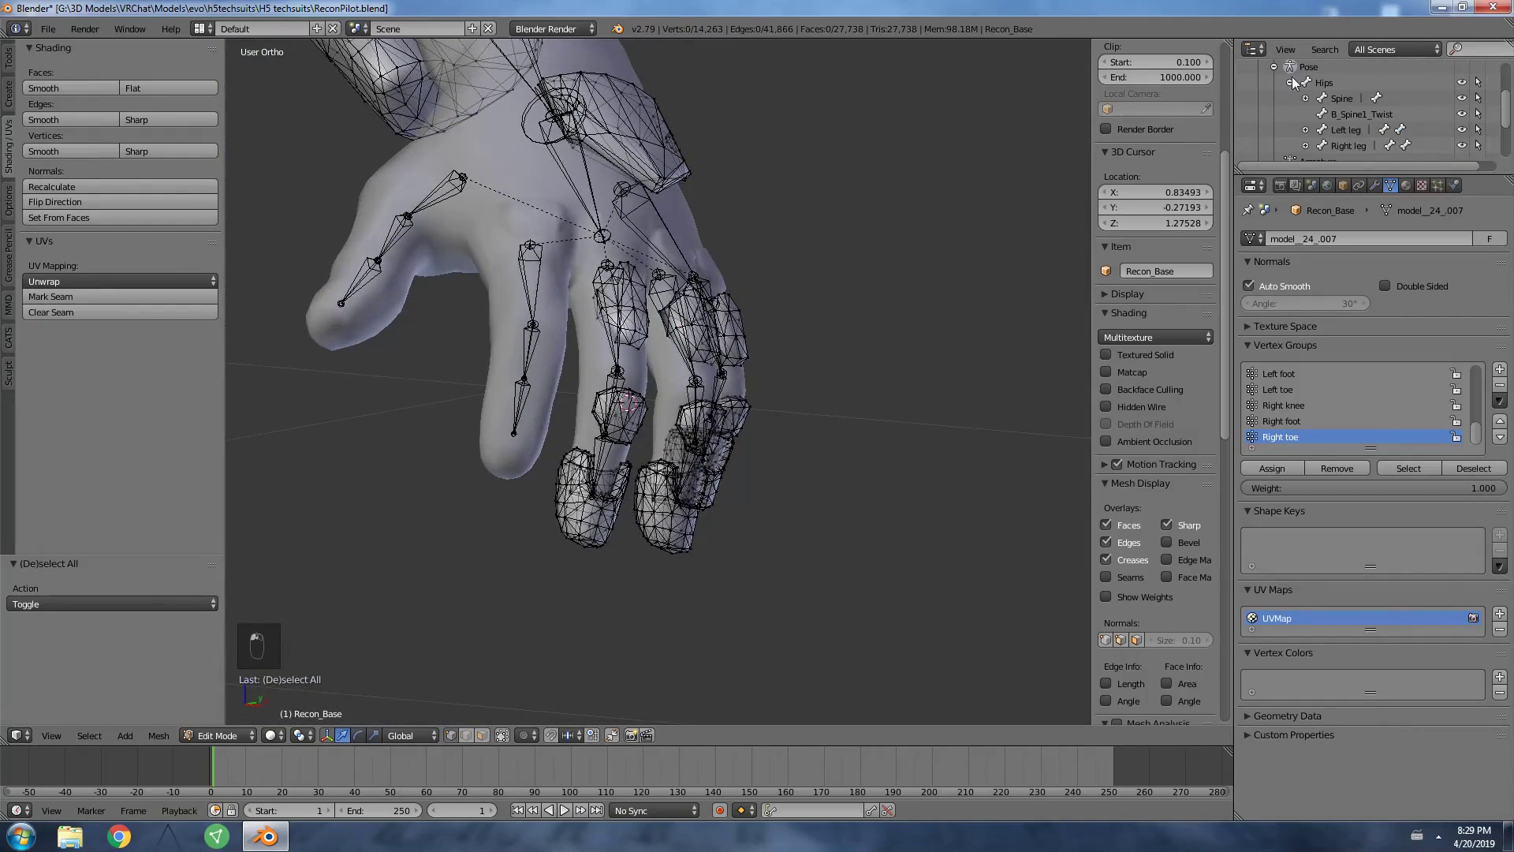
pyautogui.scroll(-1, 1159, 167)
pyautogui.scroll(4, 522, 290)
pyautogui.click(645, 310)
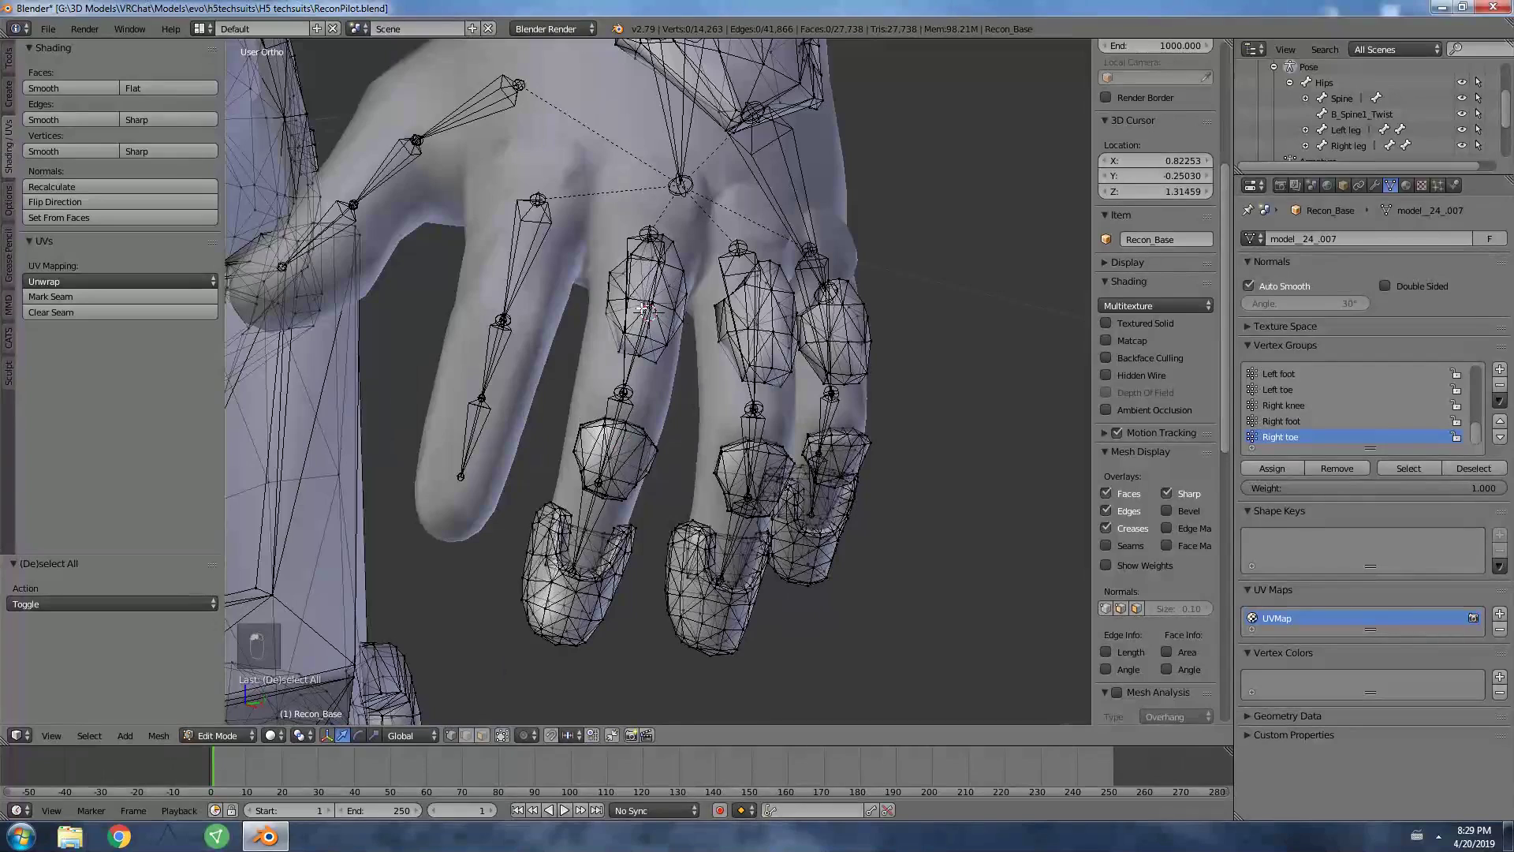
pyautogui.moveTo(645, 310); pyautogui.dragTo(620, 423, button='middle')
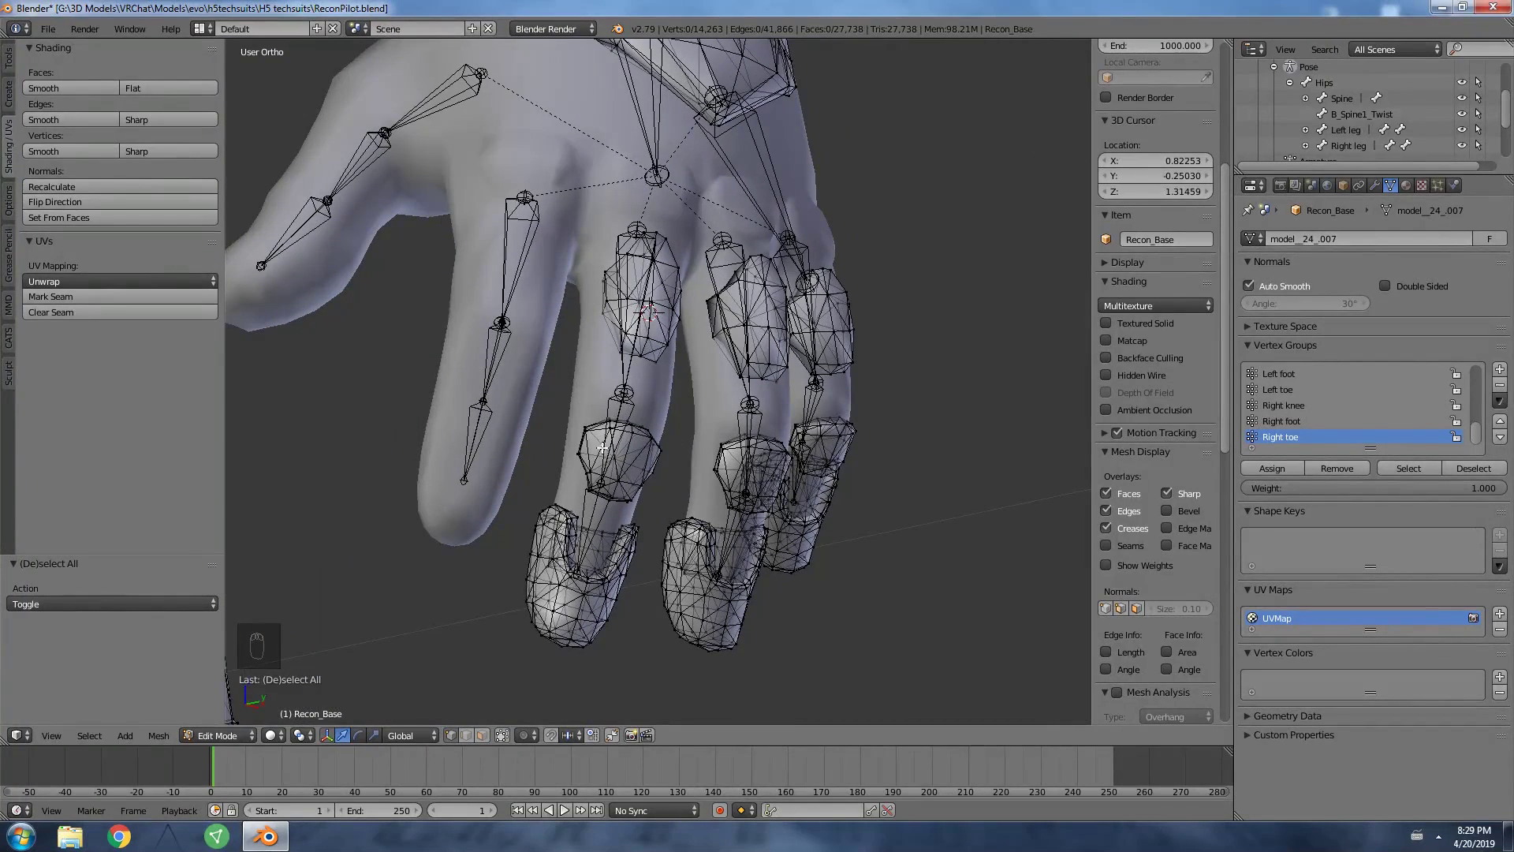
pyautogui.click(1305, 97)
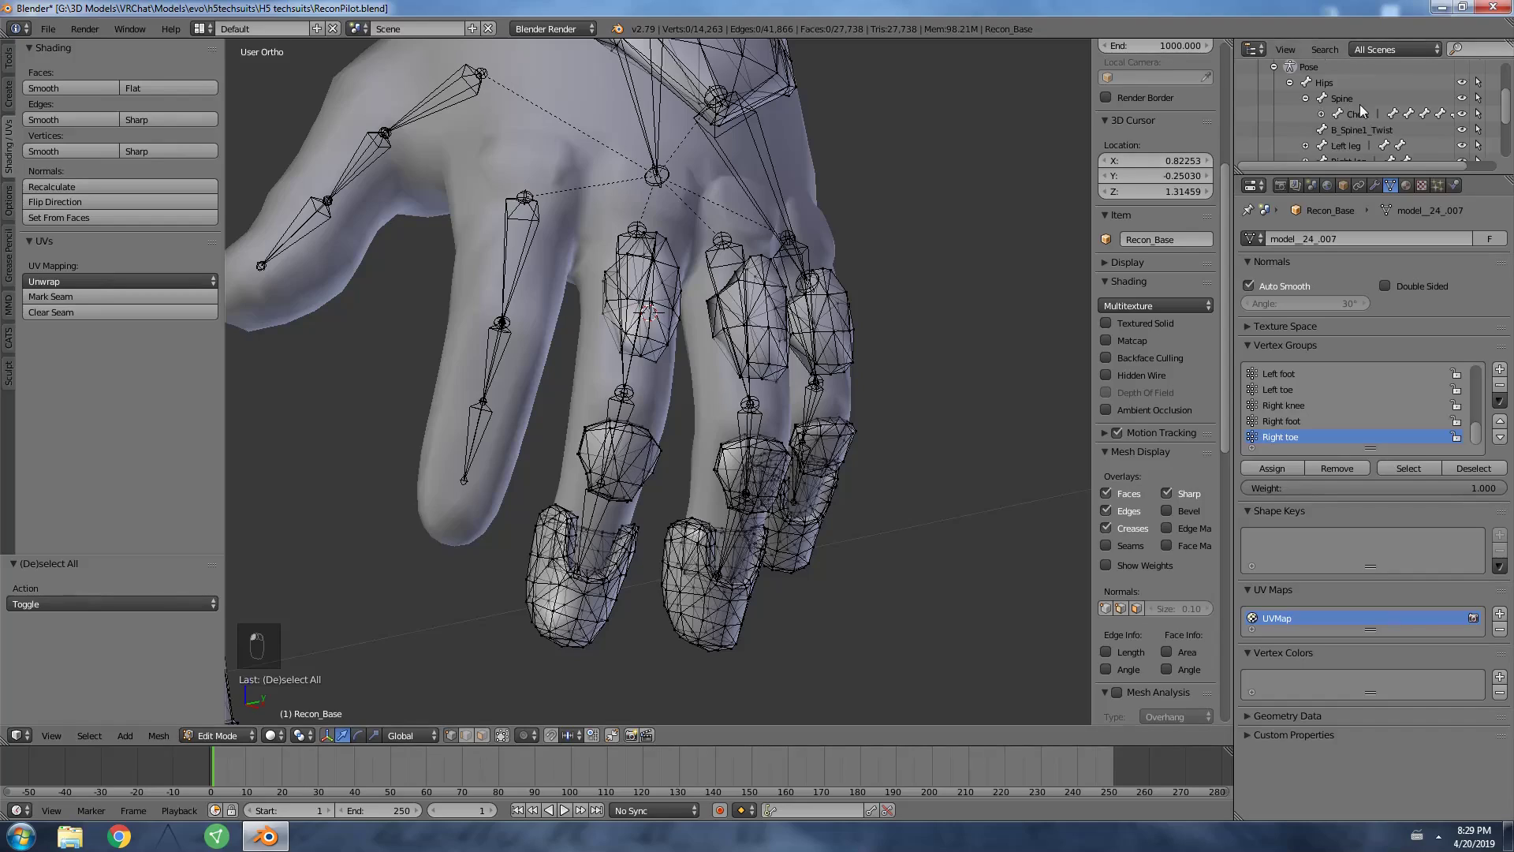
pyautogui.scroll(-1, 1333, 90)
pyautogui.click(1321, 87)
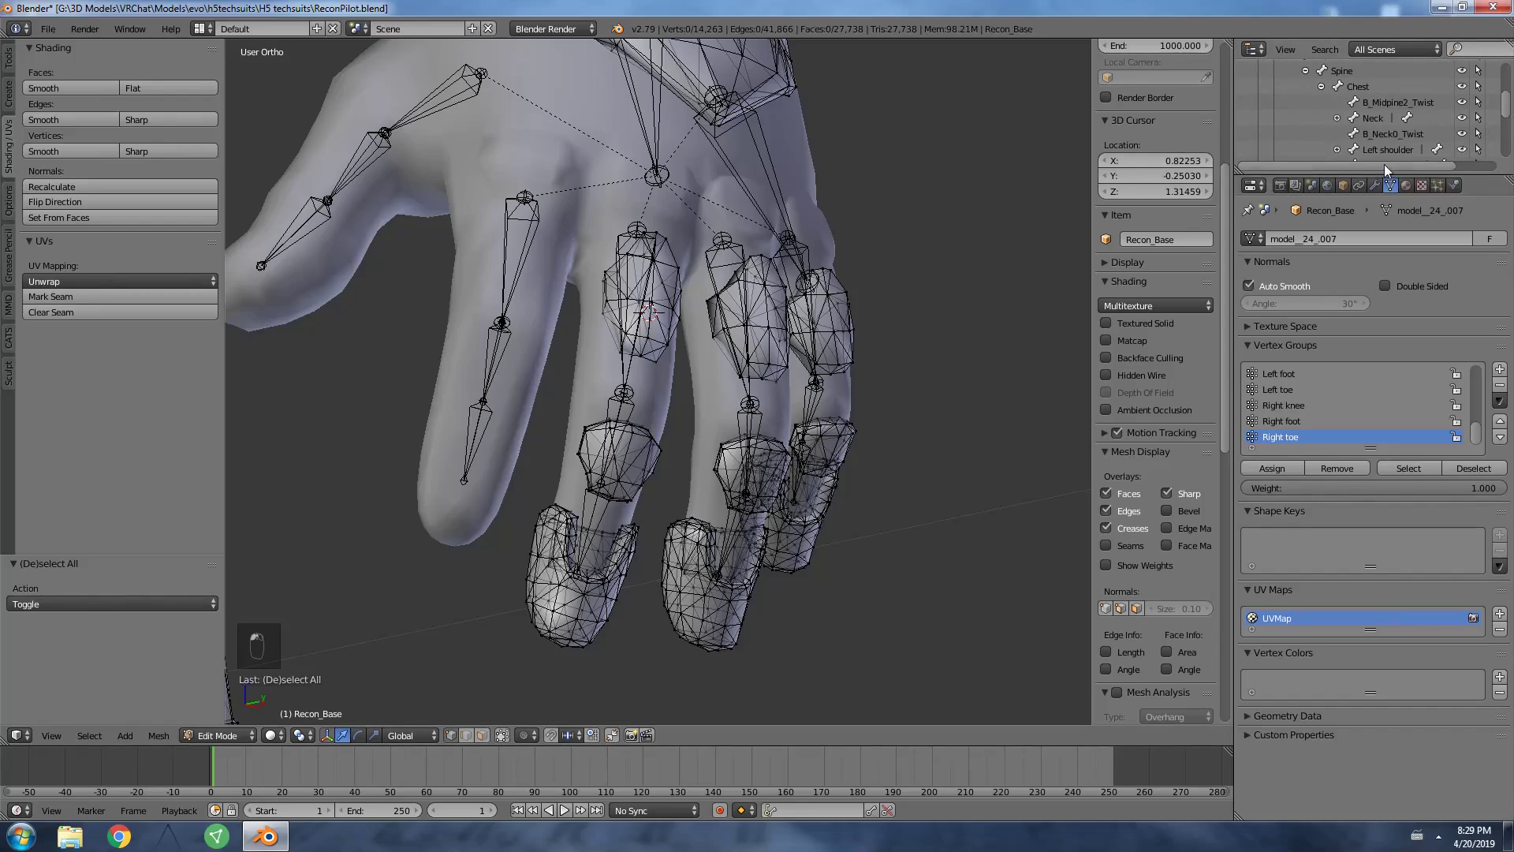
pyautogui.keyDown('ctrl'); pyautogui.hscroll(2, 1384, 164); pyautogui.keyUp('ctrl')
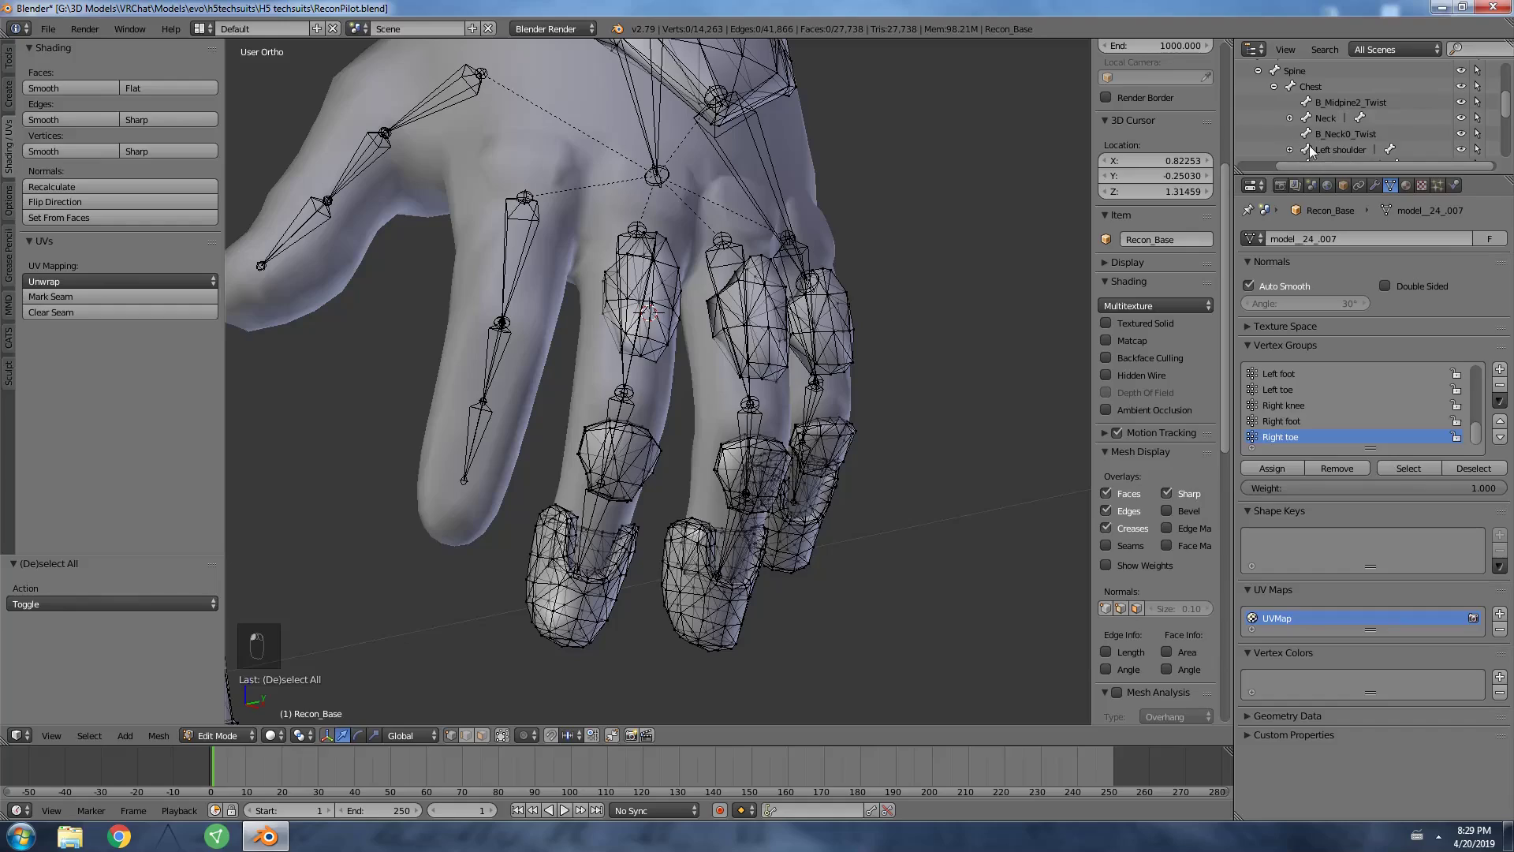
pyautogui.keyDown('ctrl'); pyautogui.hscroll(-2, 1297, 143); pyautogui.keyUp('ctrl')
pyautogui.scroll(1, 1274, 126)
pyautogui.scroll(1, 1282, 127)
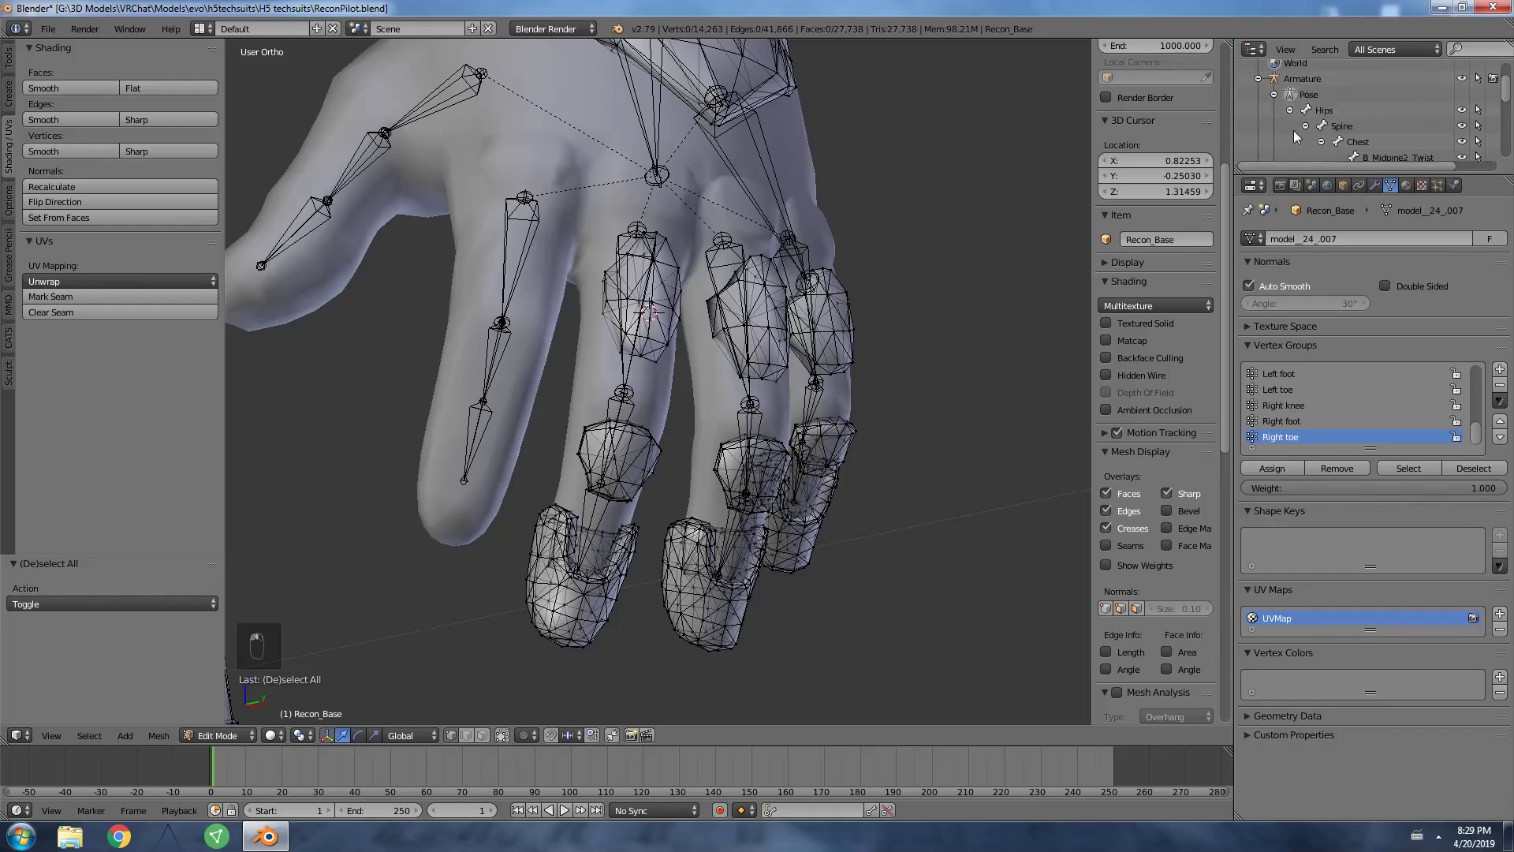
pyautogui.scroll(-4, 1295, 138)
pyautogui.keyDown('ctrl'); pyautogui.hscroll(2, 1306, 110); pyautogui.keyUp('ctrl')
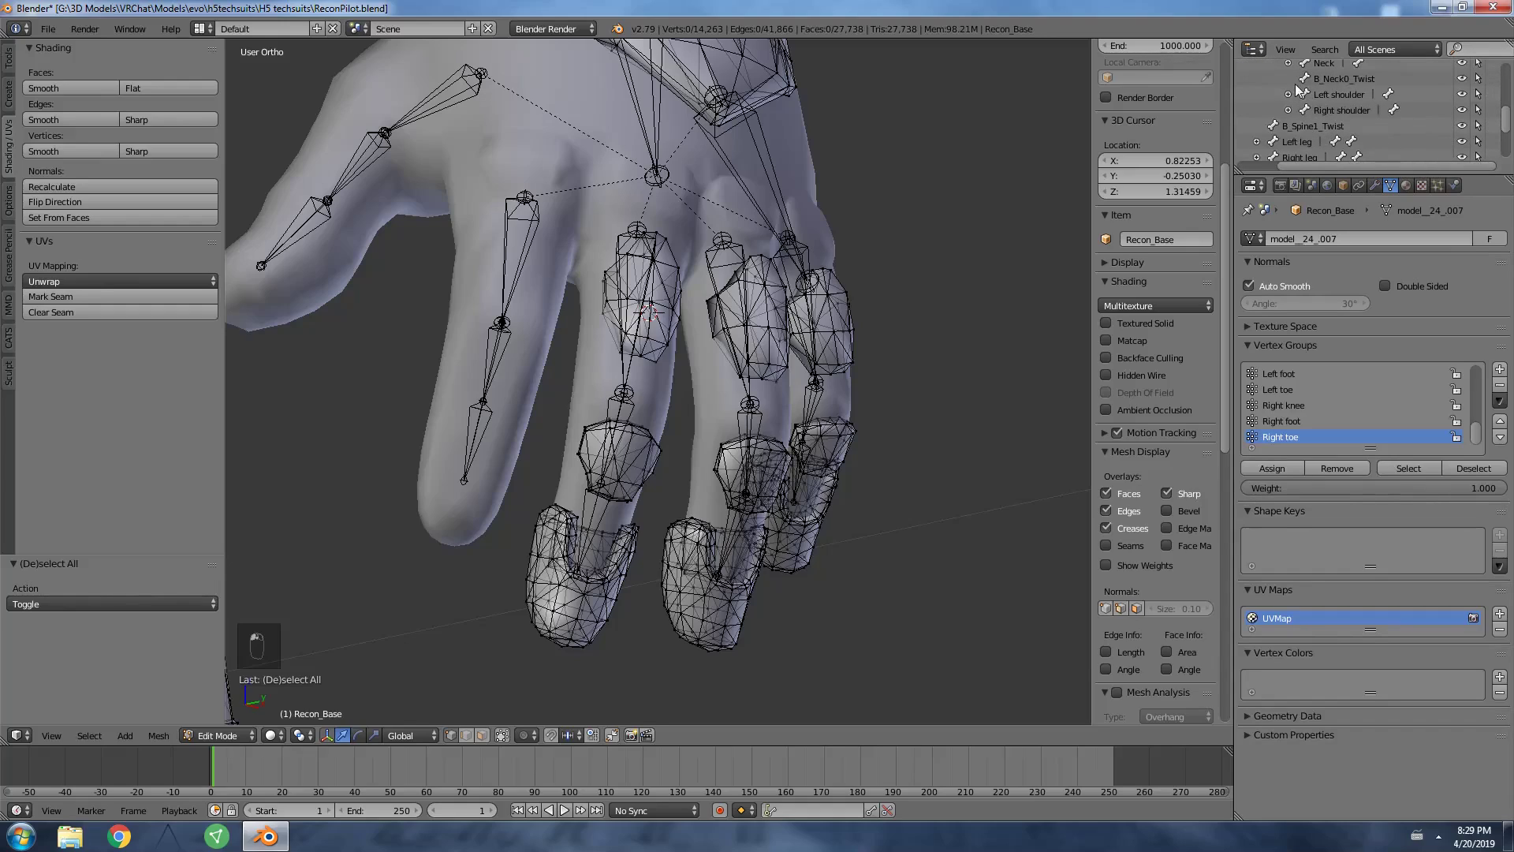
pyautogui.click(1289, 95)
pyautogui.click(1305, 111)
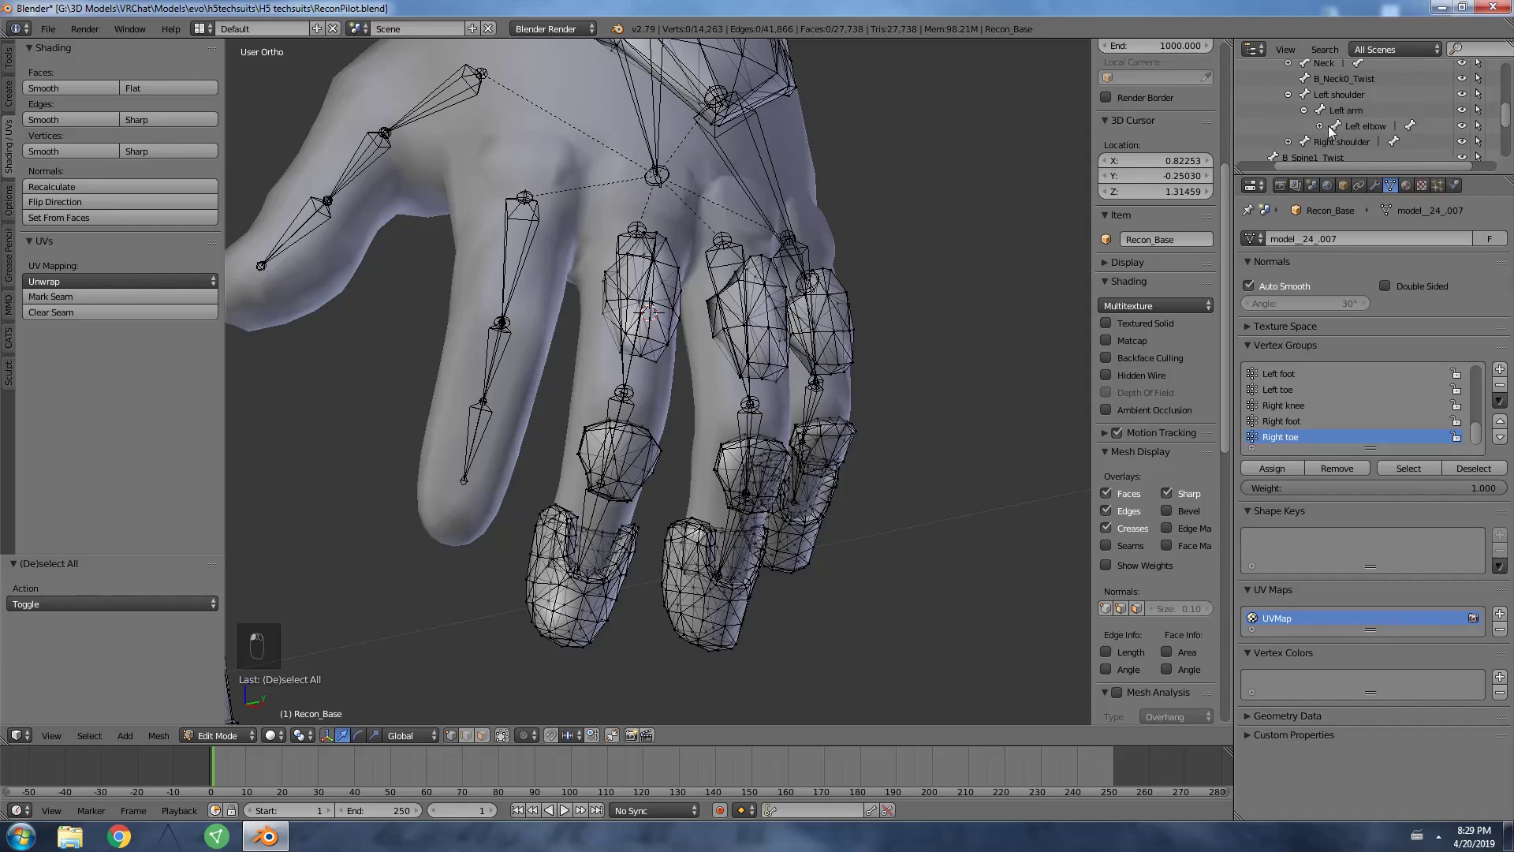
pyautogui.click(1321, 126)
pyautogui.moveTo(1372, 168); pyautogui.dragTo(1432, 147)
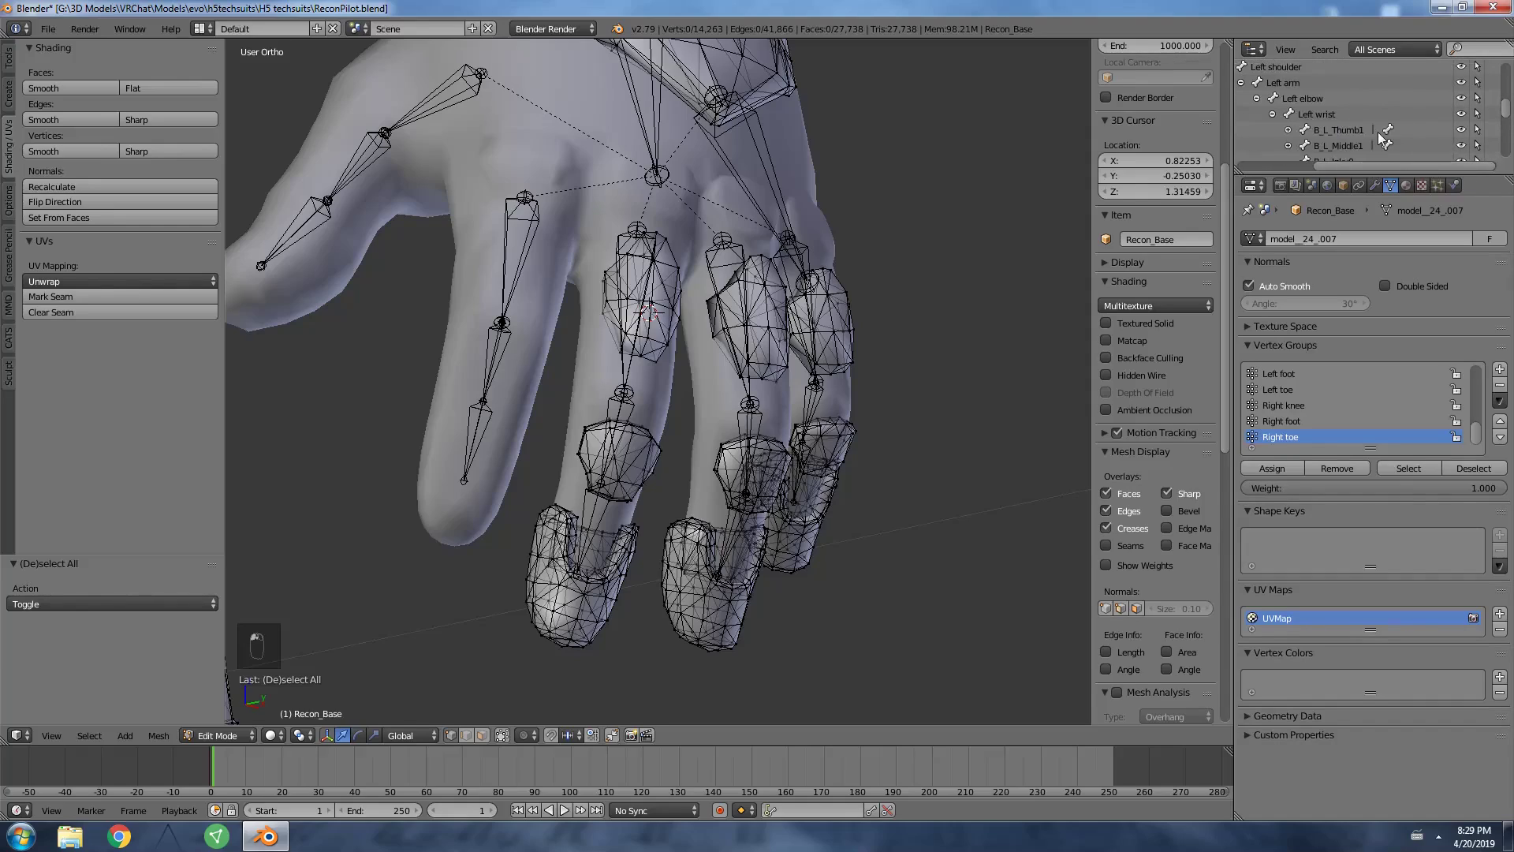
pyautogui.scroll(-3, 1328, 118)
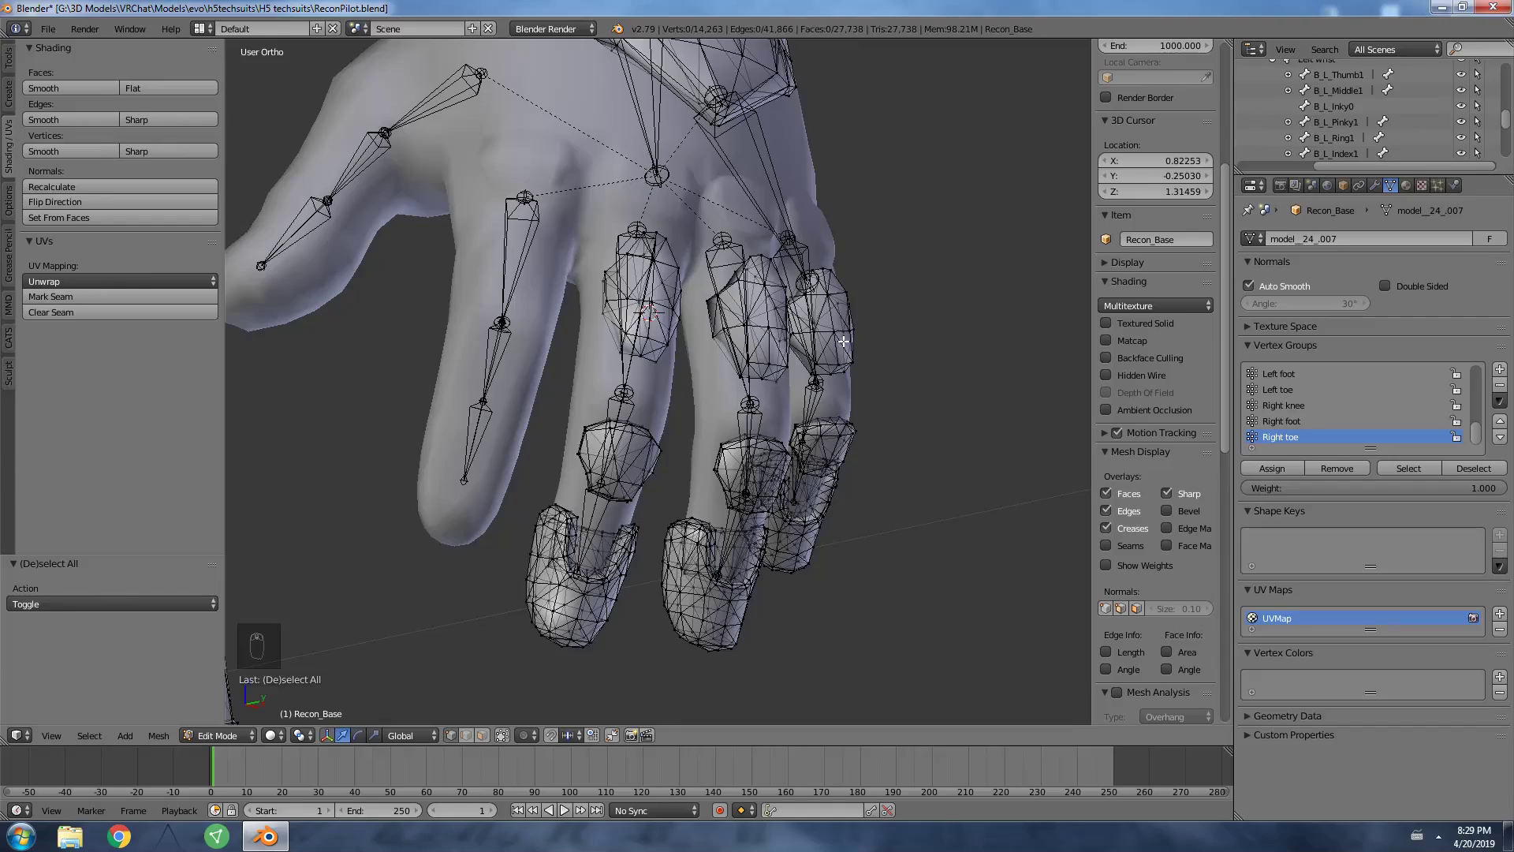
# Select only the linked armour plate over the base segment of the left middle finger.
pyautogui.moveTo(844, 340); pyautogui.dragTo(974, 351, button='middle')
pyautogui.click(702, 348)
pyautogui.scroll(5, 896, 339)
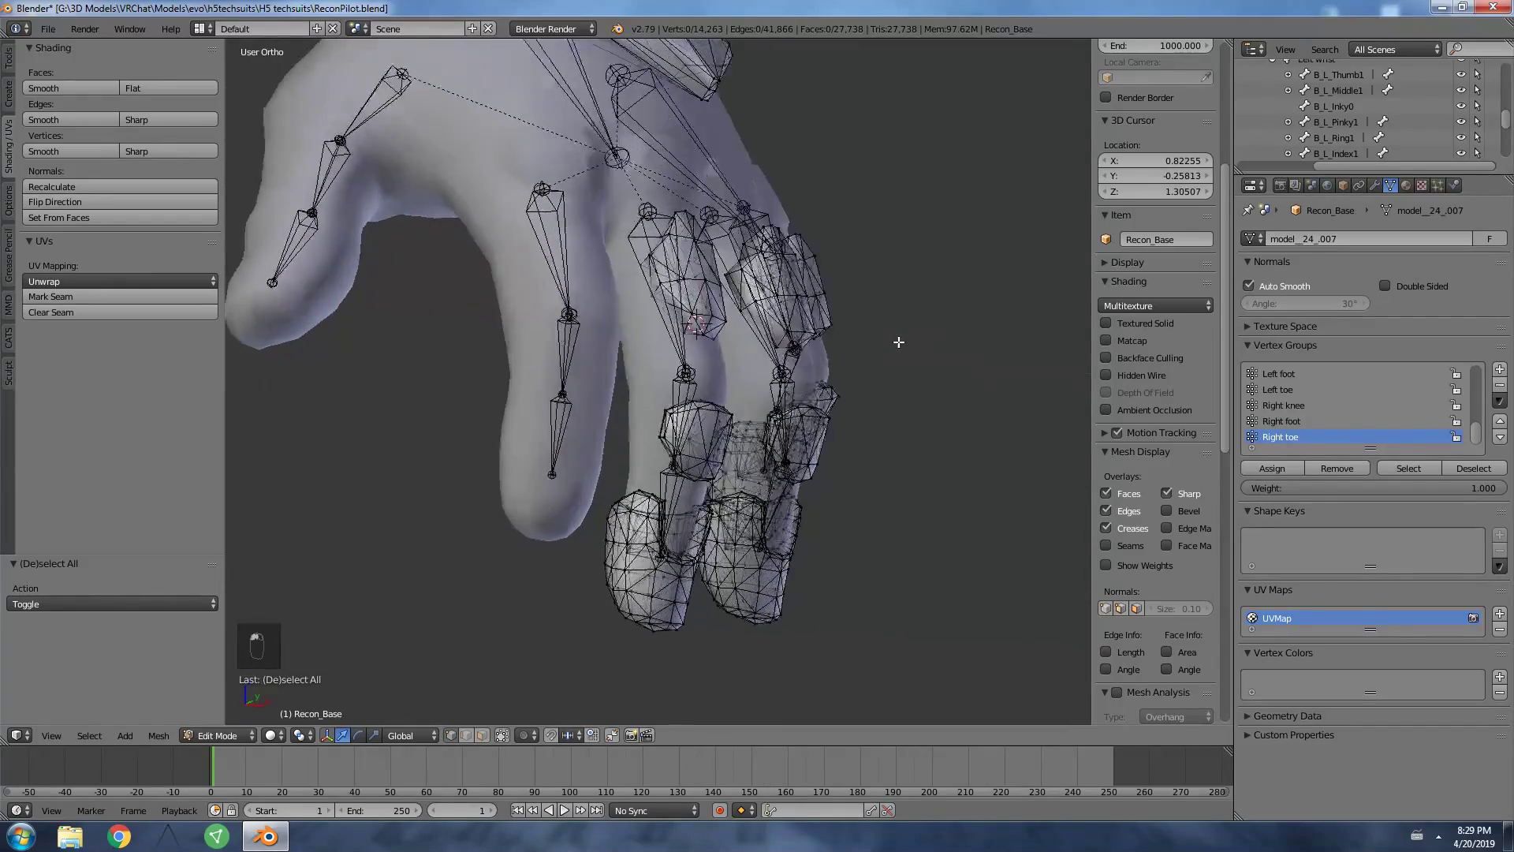
pyautogui.scroll(-3, 789, 315)
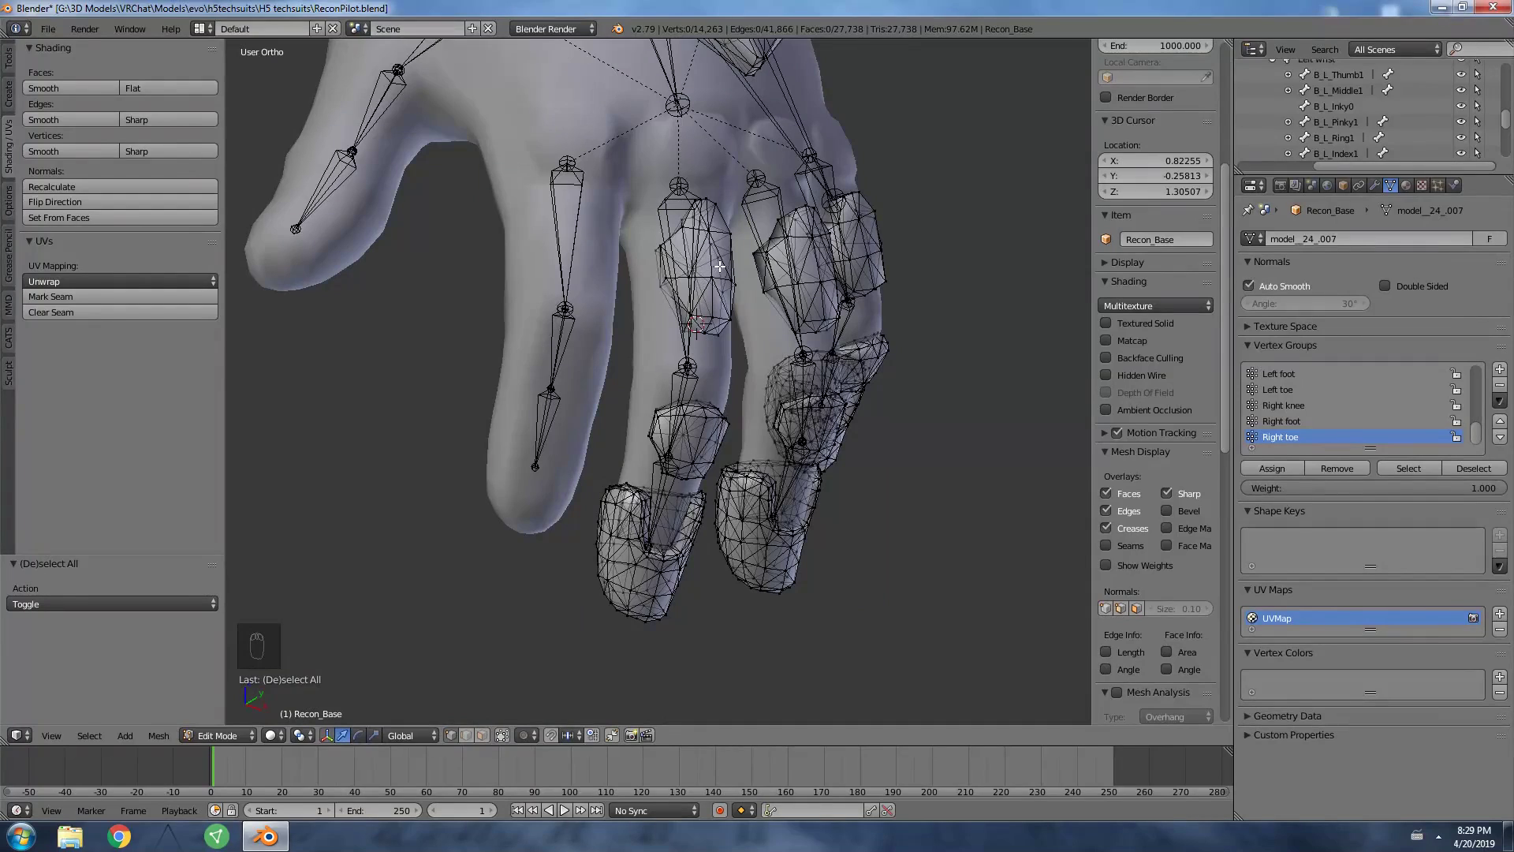
pyautogui.press('l')
pyautogui.scroll(1, 1333, 118)
# Select the B_L_Middle1 bone to identify its finger segment, and return to editing the Recon_Base mesh.
pyautogui.click(1341, 118)
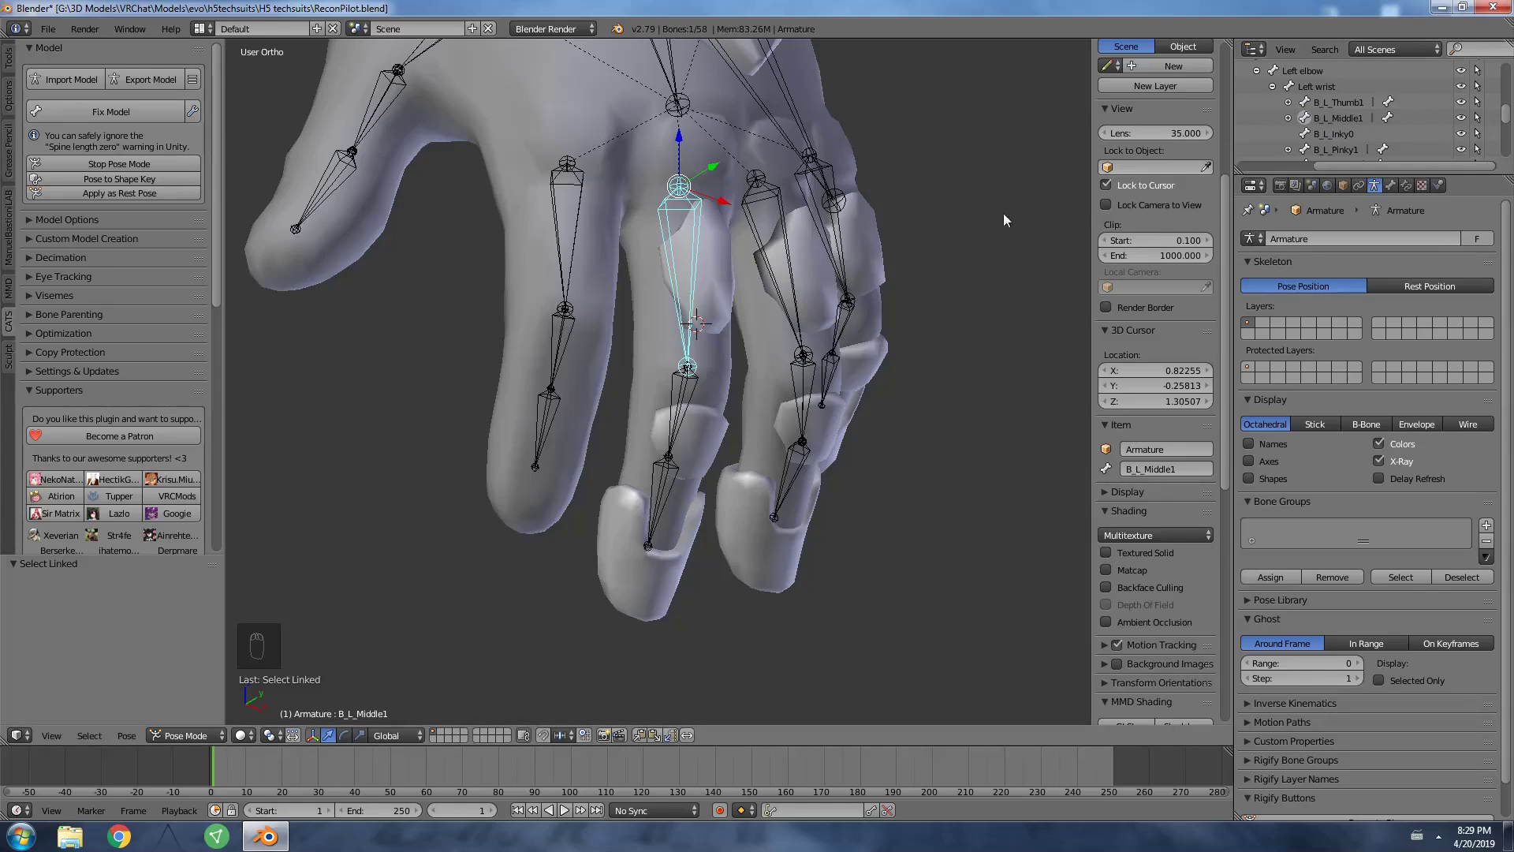
pyautogui.scroll(-5, 1262, 126)
pyautogui.hscroll(-3, 1262, 146)
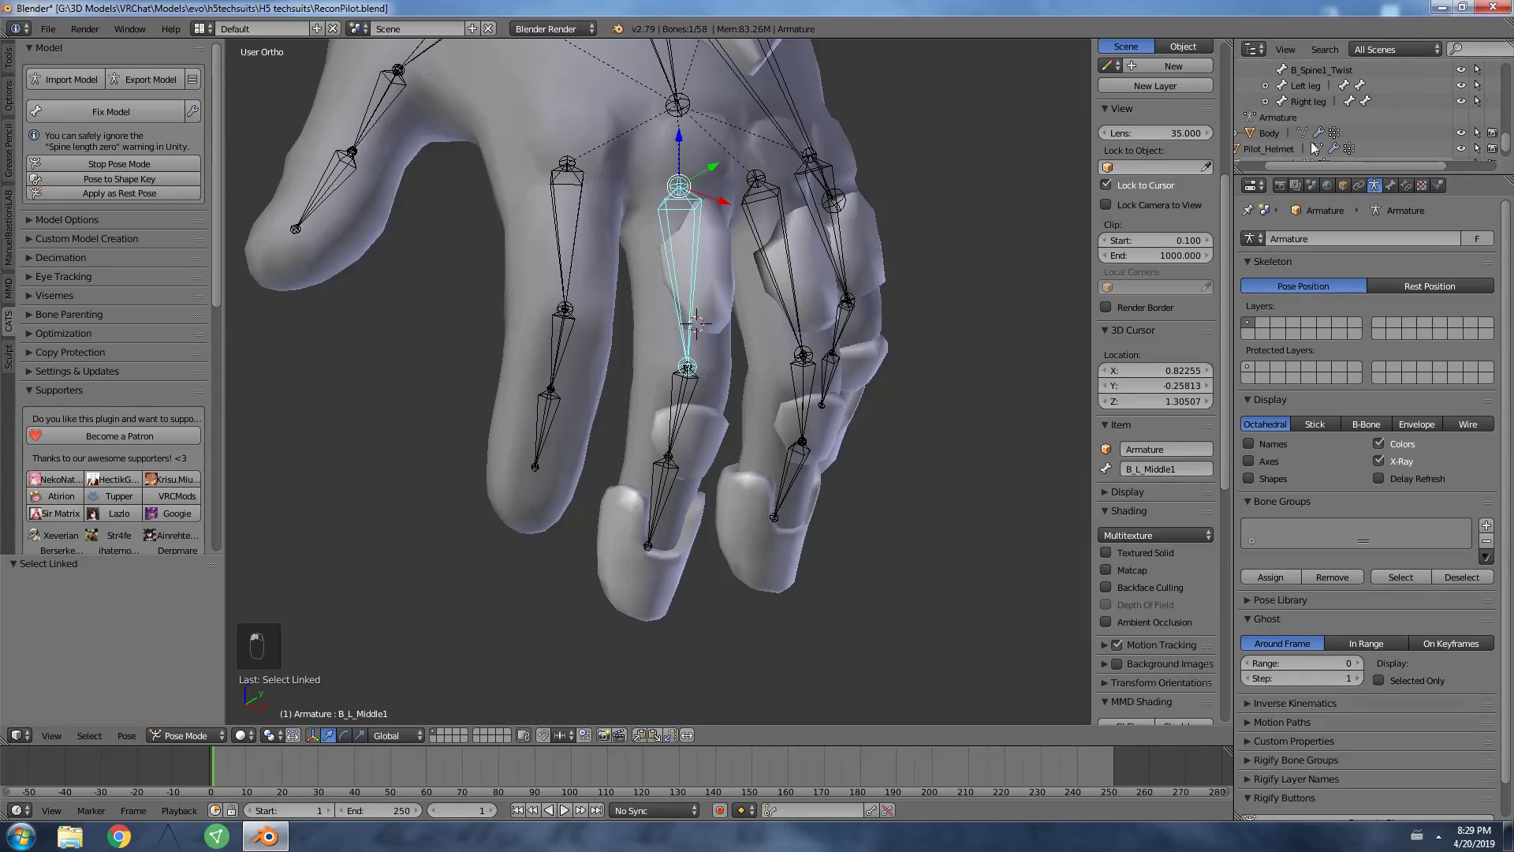
pyautogui.click(1321, 157)
pyautogui.scroll(5, 1341, 146)
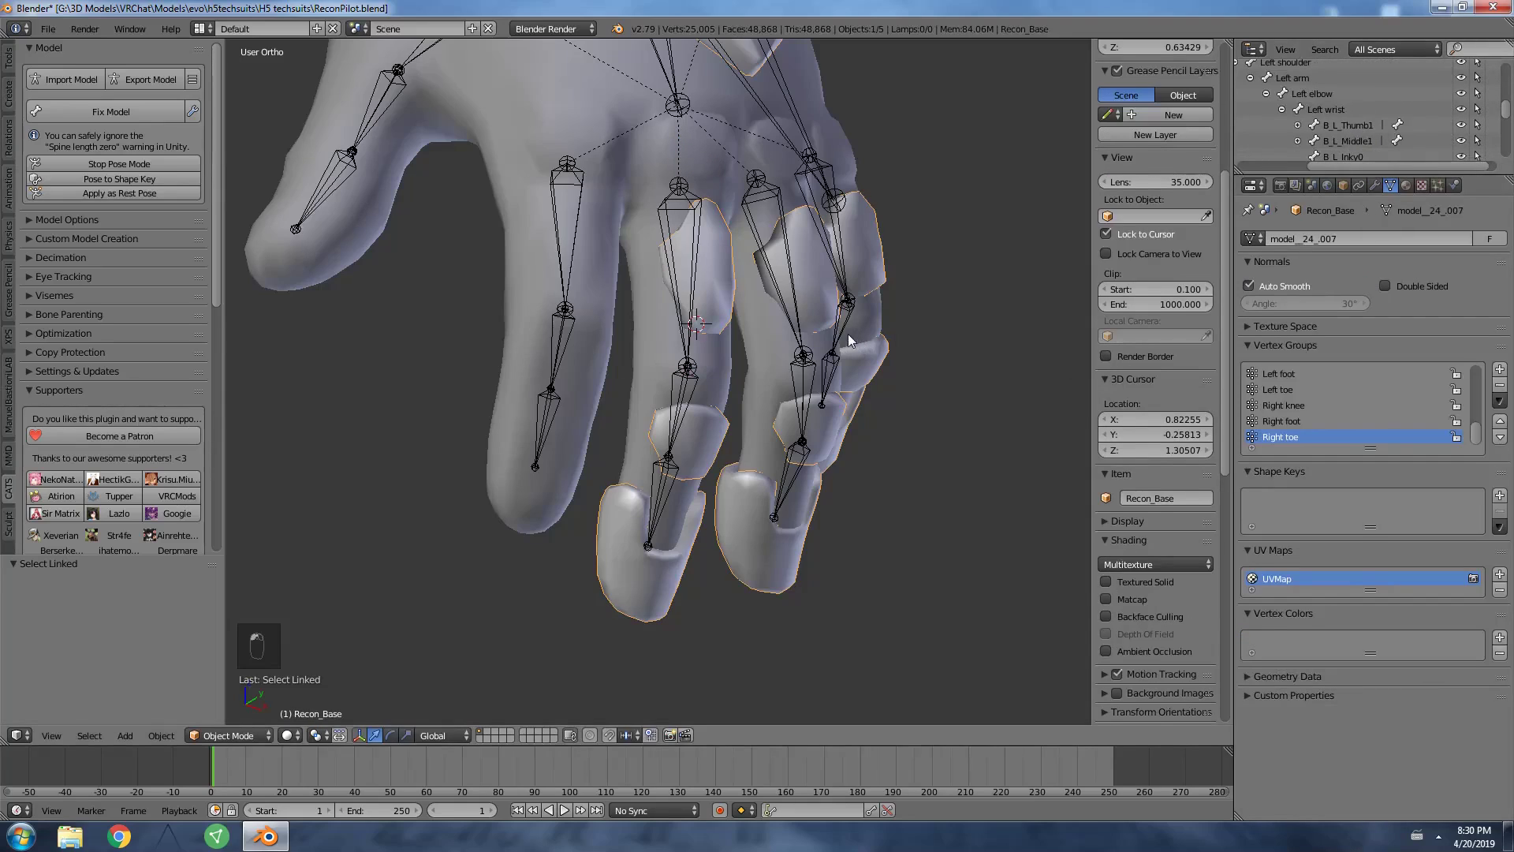
pyautogui.press('Tab')
# Add a vertex group named B_L_Middle1 and assign the selected finger base plate to it at weight 1.000.
pyautogui.click(1500, 369)
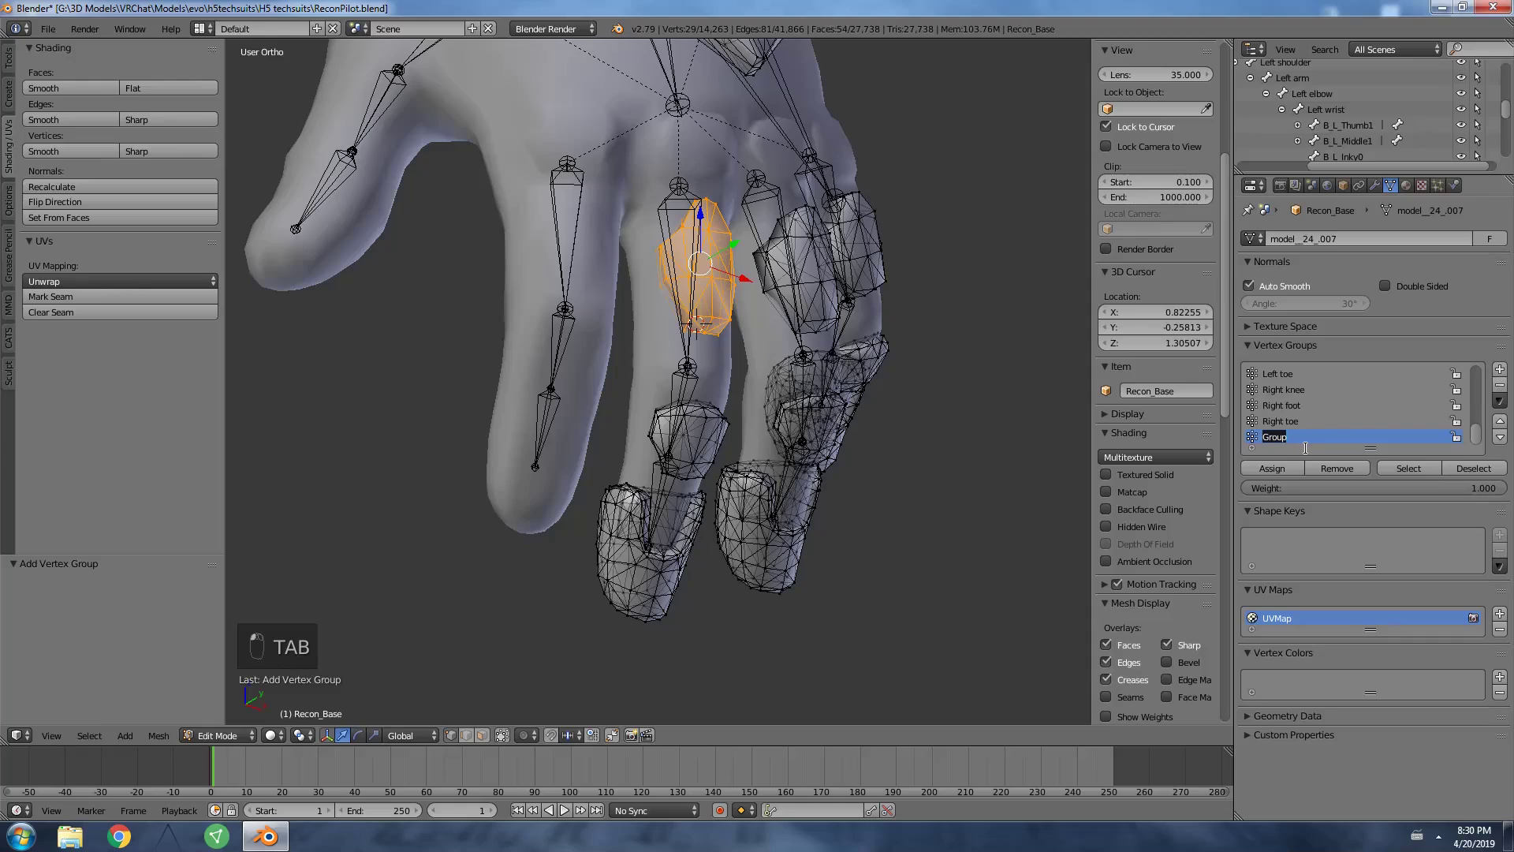
pyautogui.click(1305, 448)
pyautogui.write('B_L_M')
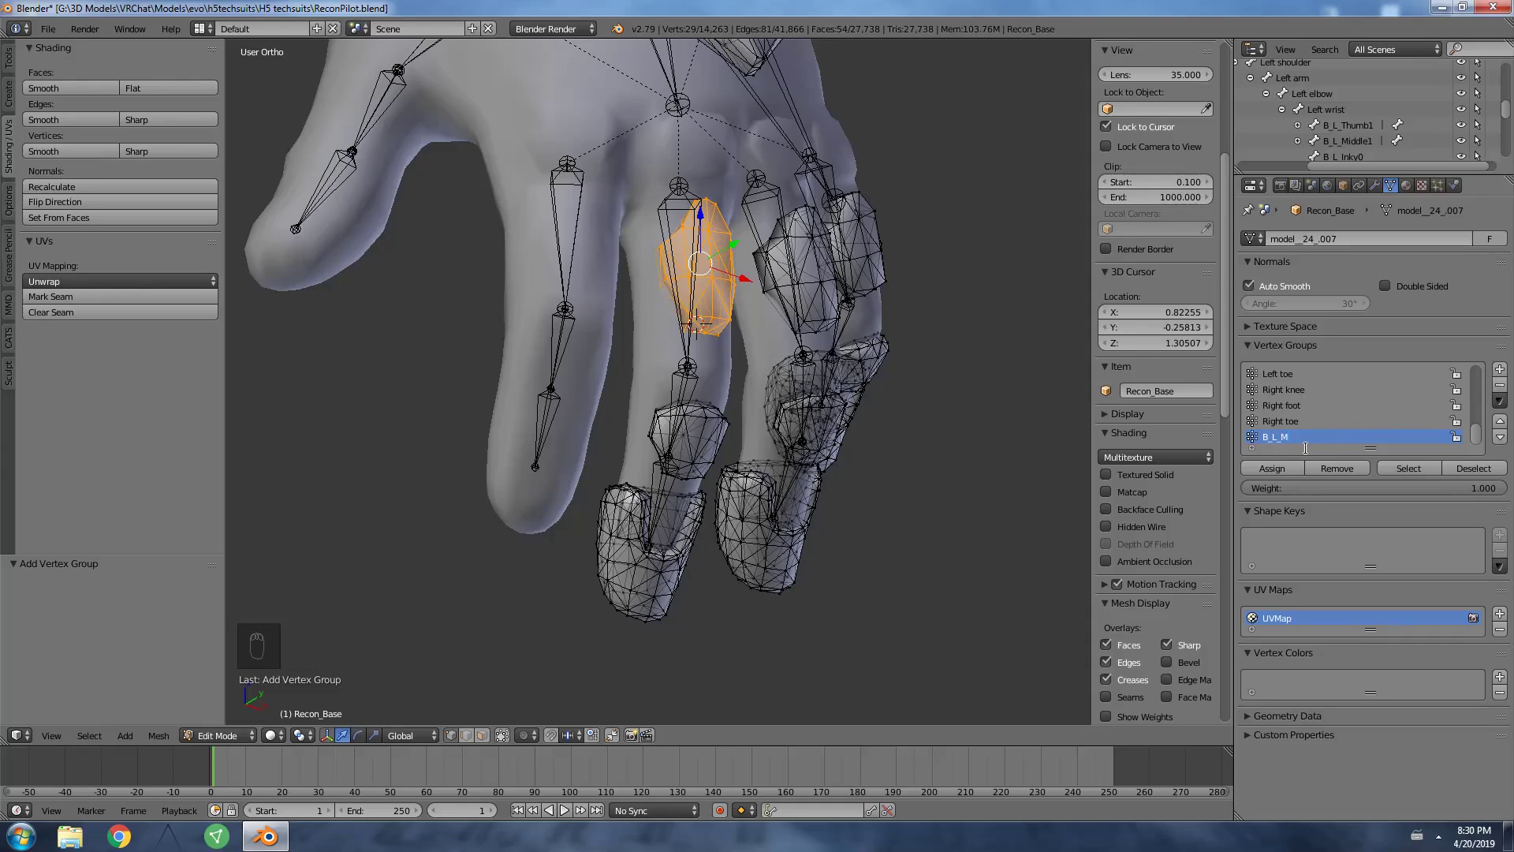
pyautogui.write('iddle1')
pyautogui.click(1272, 468)
# Clear the selection and select only the linked plate on the left middle finger's middle segment.
pyautogui.press('a')
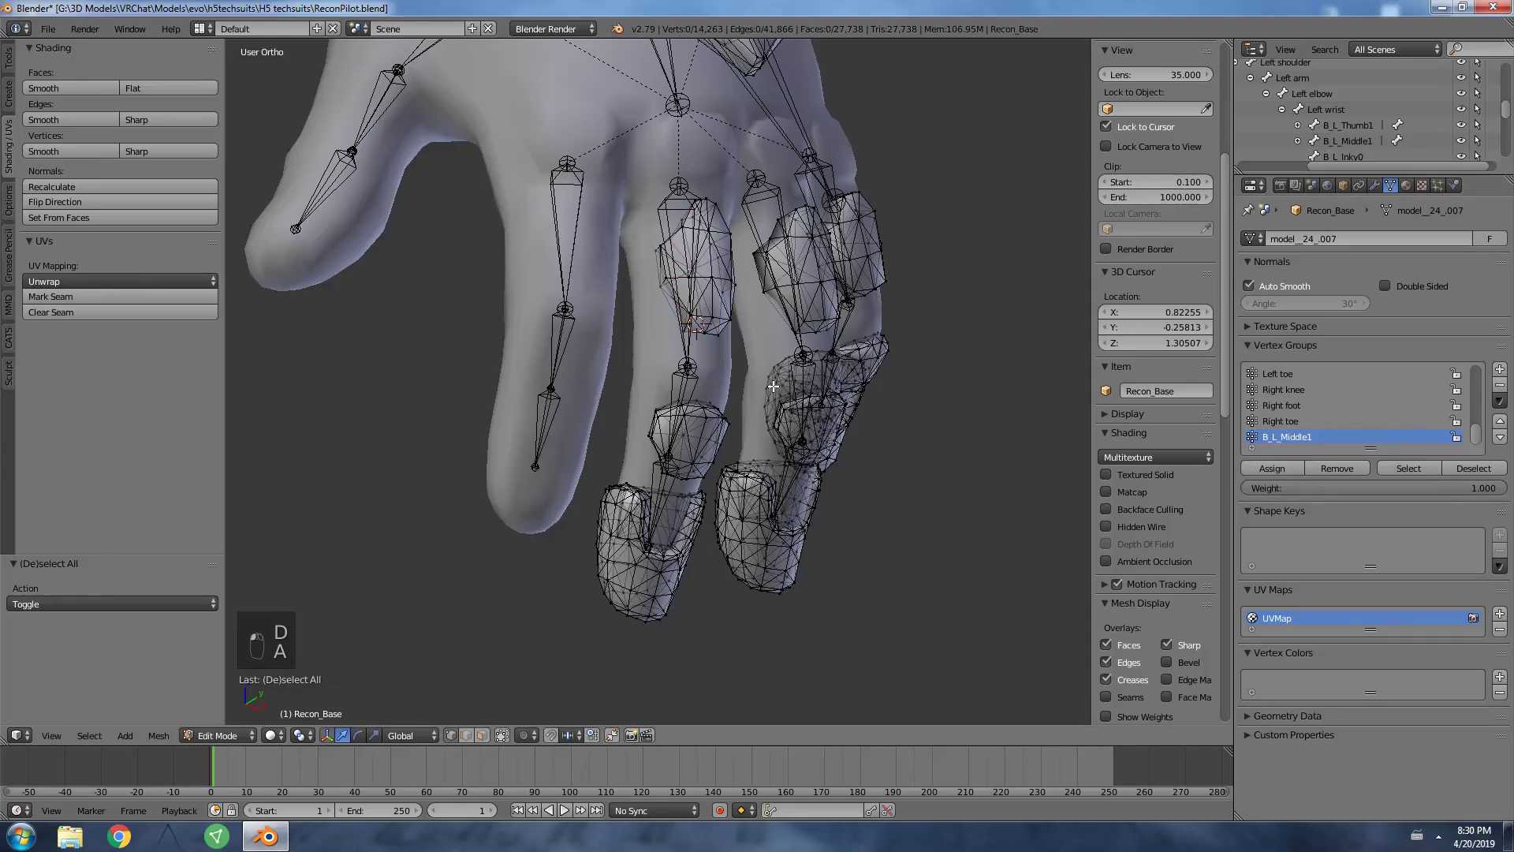
pyautogui.scroll(-4, 1155, 315)
pyautogui.keyDown('shift'); pyautogui.moveTo(699, 433); pyautogui.dragTo(685, 408, button='middle'); pyautogui.keyUp('shift')
pyautogui.press('l')
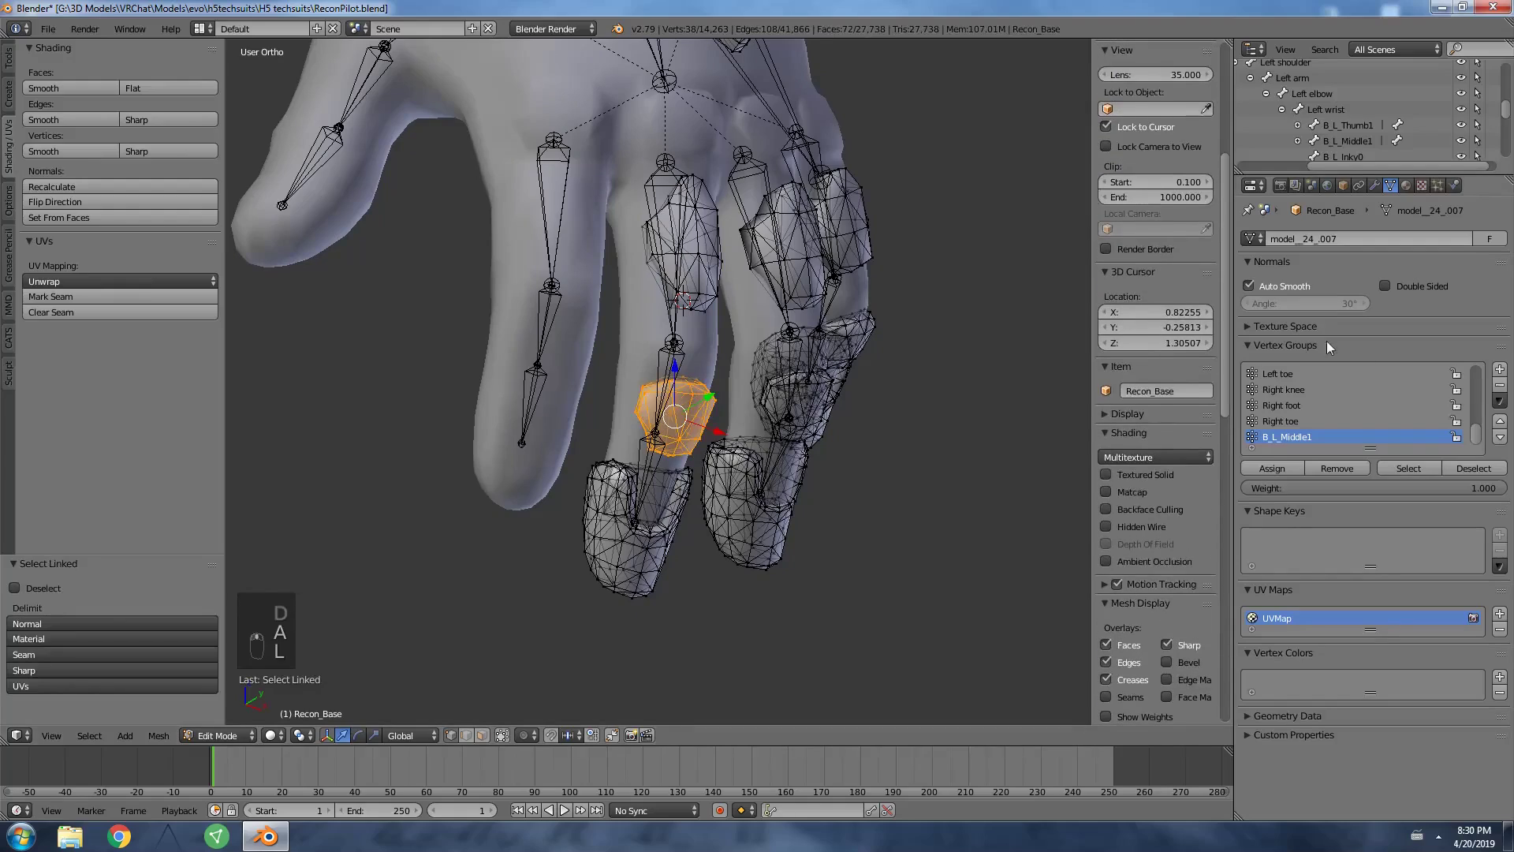
# Add a vertex group named B_L_Middle2 for the selected middle-segment plate.
pyautogui.click(1500, 370)
pyautogui.doubleClick(1284, 440)
pyautogui.write('B_')
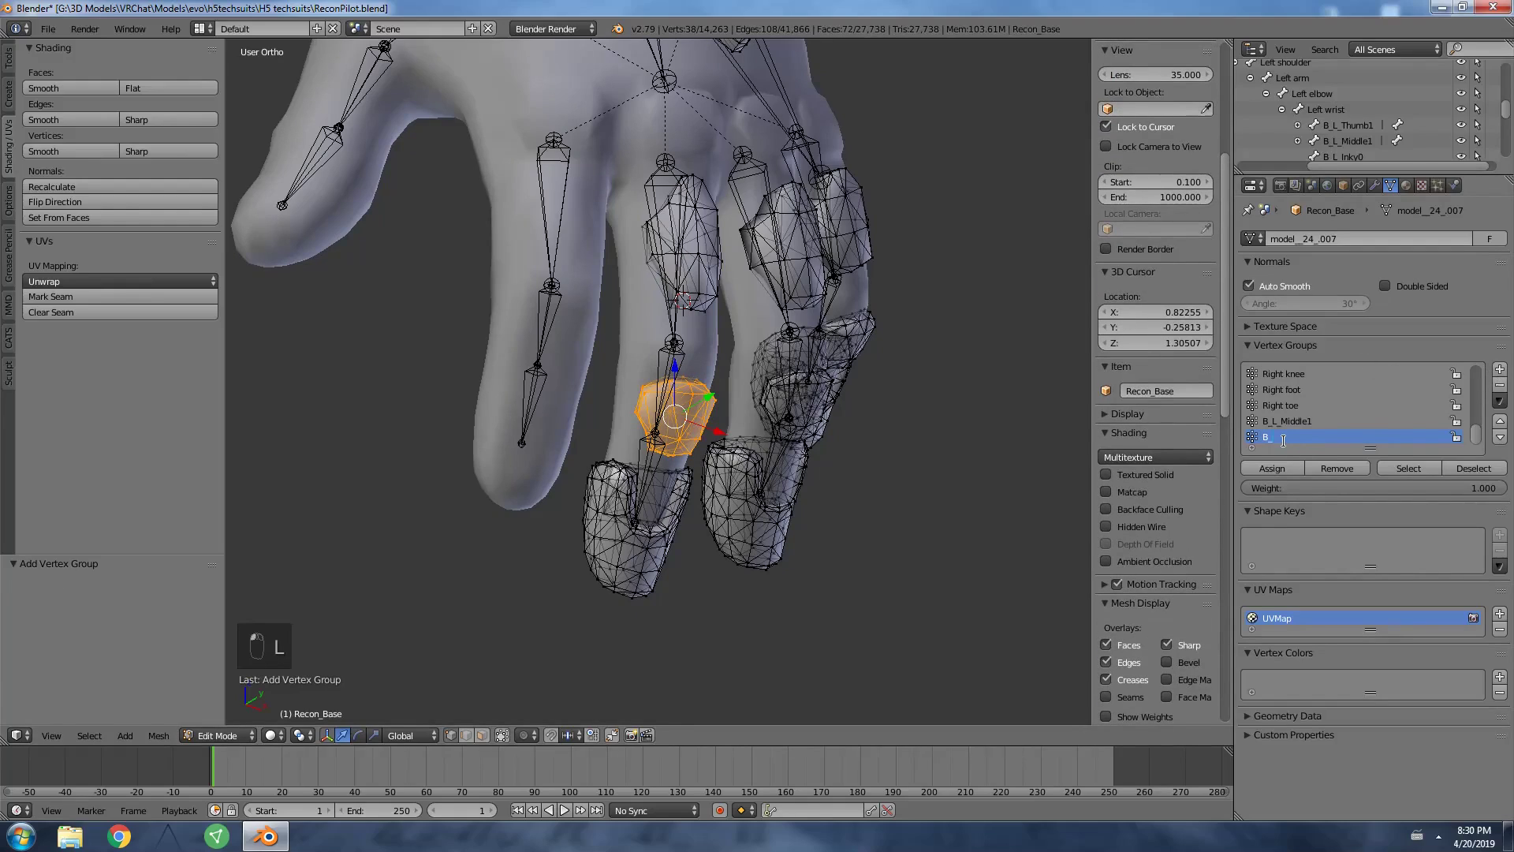
pyautogui.write('L_Midd')
# Clear the selection and select only the linked armour cap on the left middle fingertip.
pyautogui.write('a')
pyautogui.keyDown('shift'); pyautogui.moveTo(855, 446); pyautogui.dragTo(838, 404, button='middle'); pyautogui.keyUp('shift')
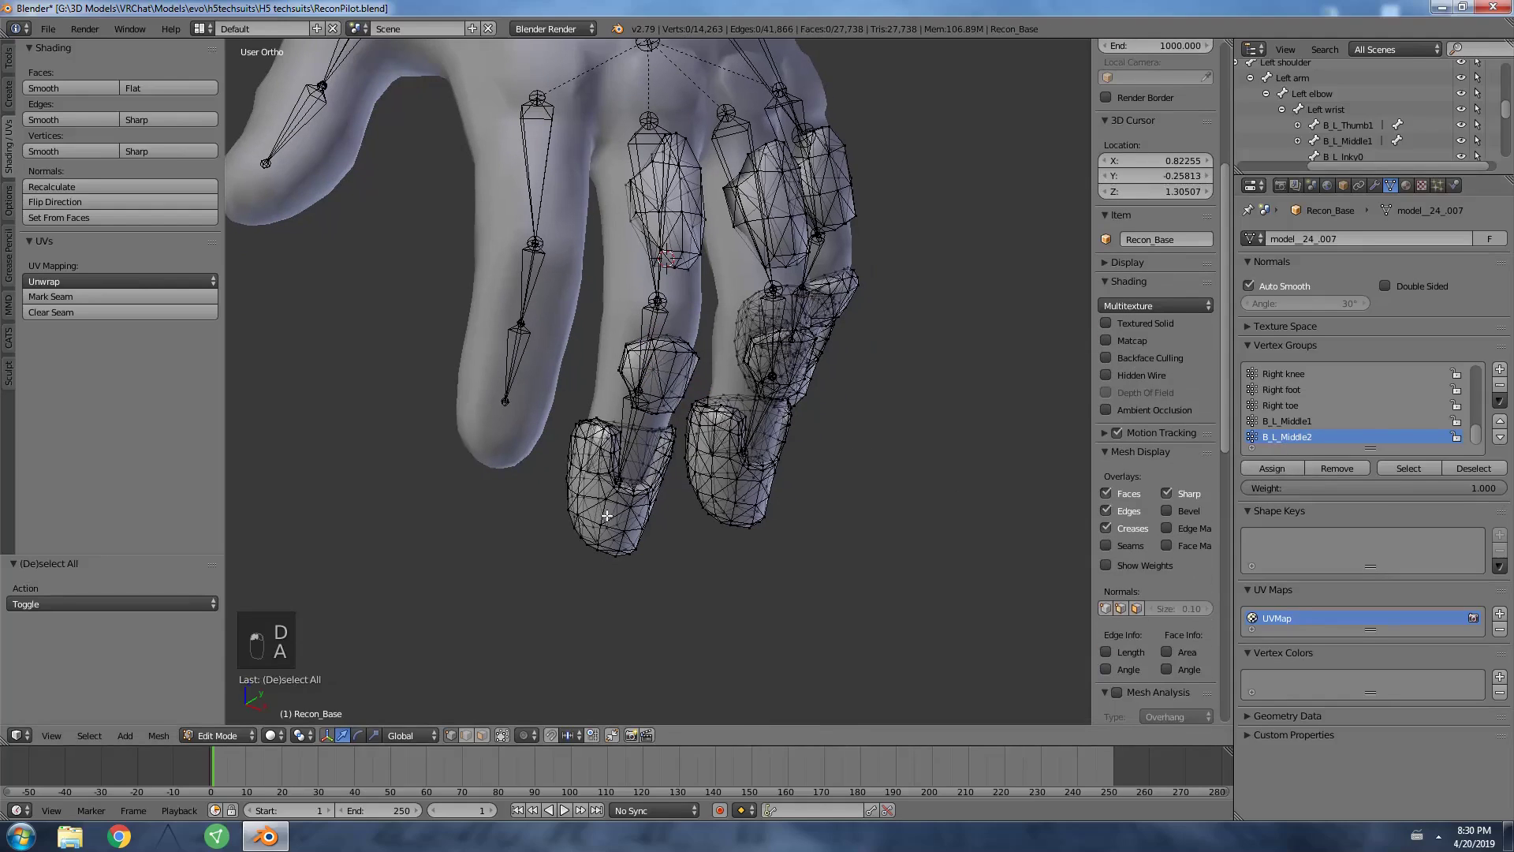
pyautogui.press('l')
# Add a vertex group named B_L_Middle3 and assign the selected fingertip cap to it at weight 1.000.
pyautogui.click(1499, 369)
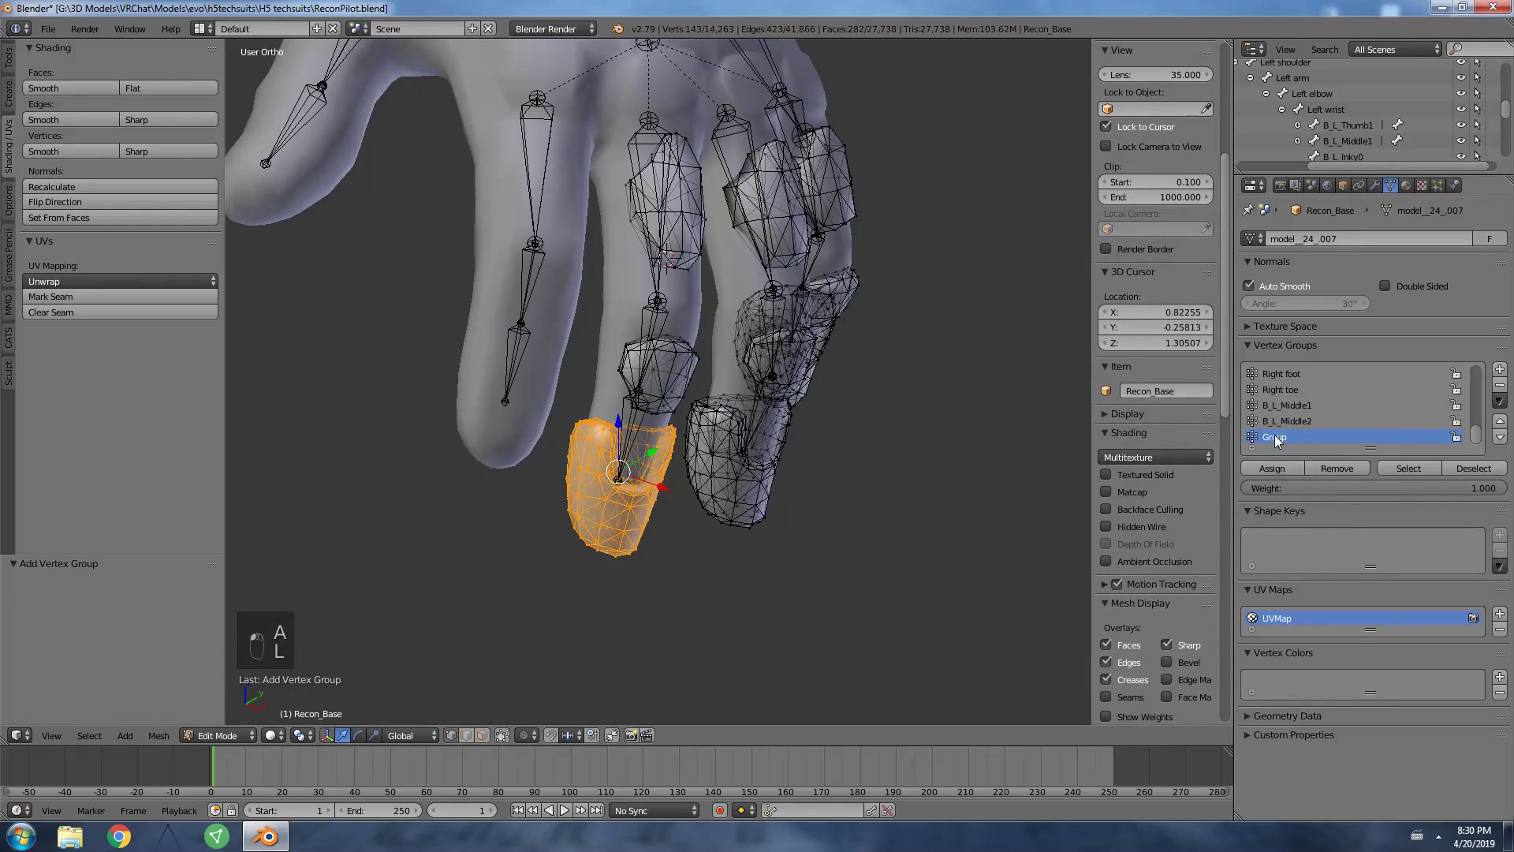
pyautogui.doubleClick(1277, 437)
pyautogui.write('B_L_')
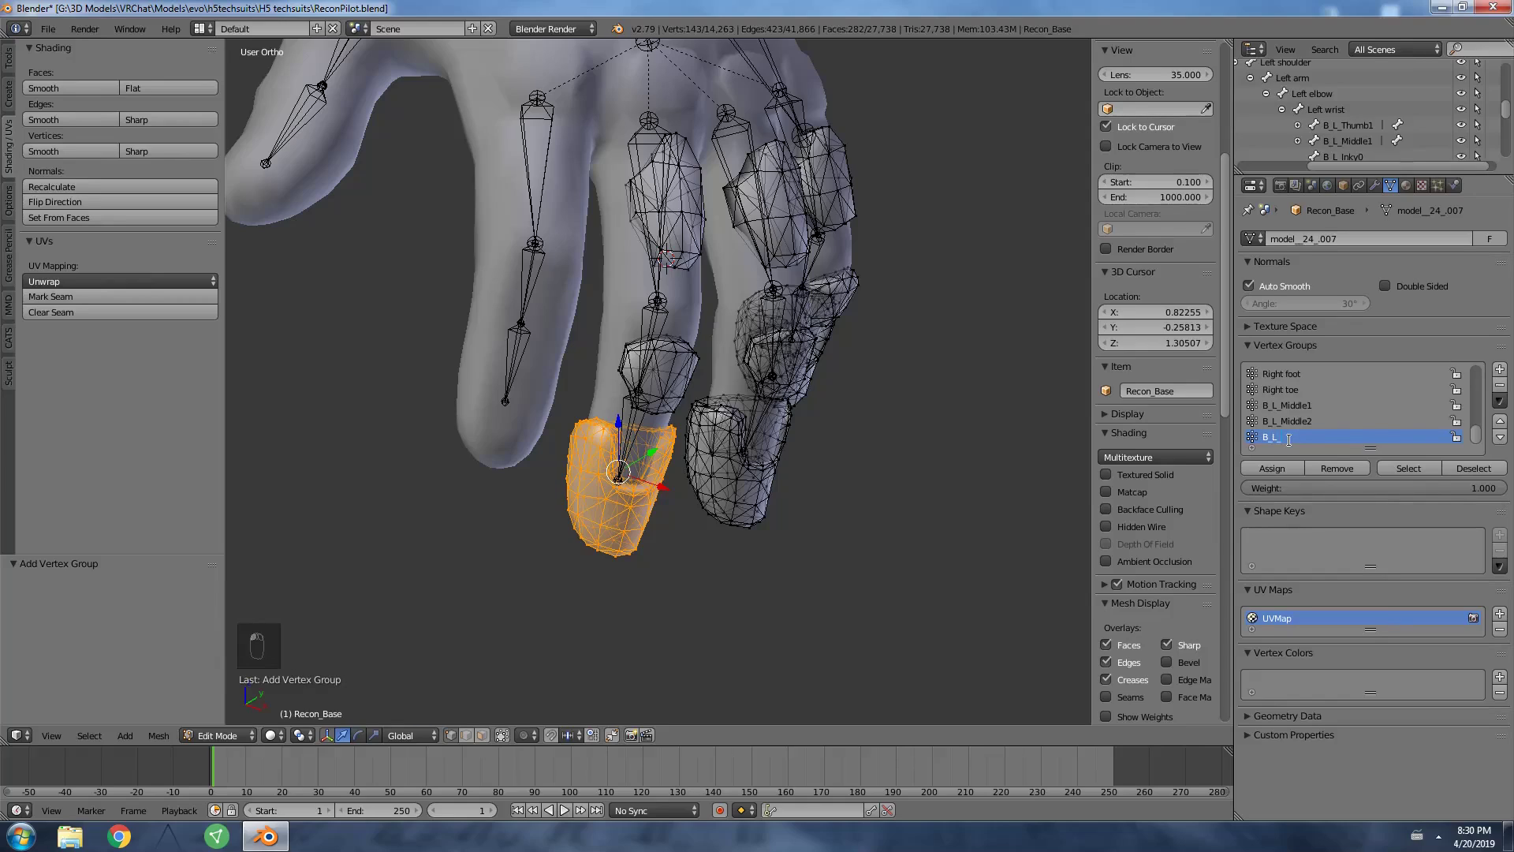
pyautogui.write('Middle43')
pyautogui.press('Return')
pyautogui.click(1275, 470)
pyautogui.press('a')
# Leave the Recon_Base mesh and make the armature active in Pose Mode.
pyautogui.scroll(-3, 751, 373)
pyautogui.scroll(5, 1322, 129)
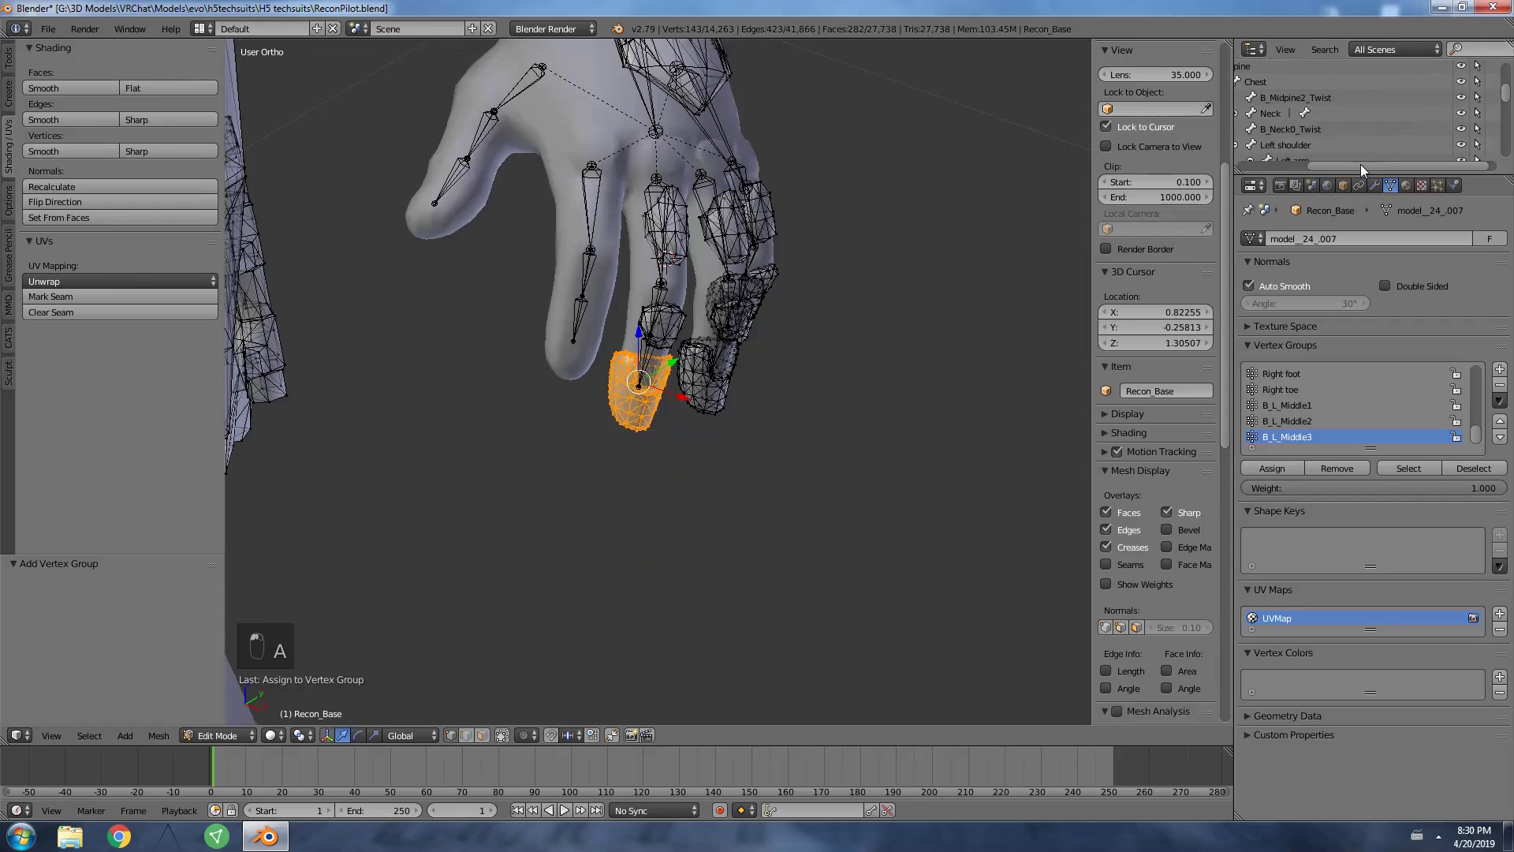
pyautogui.scroll(3, 1327, 166)
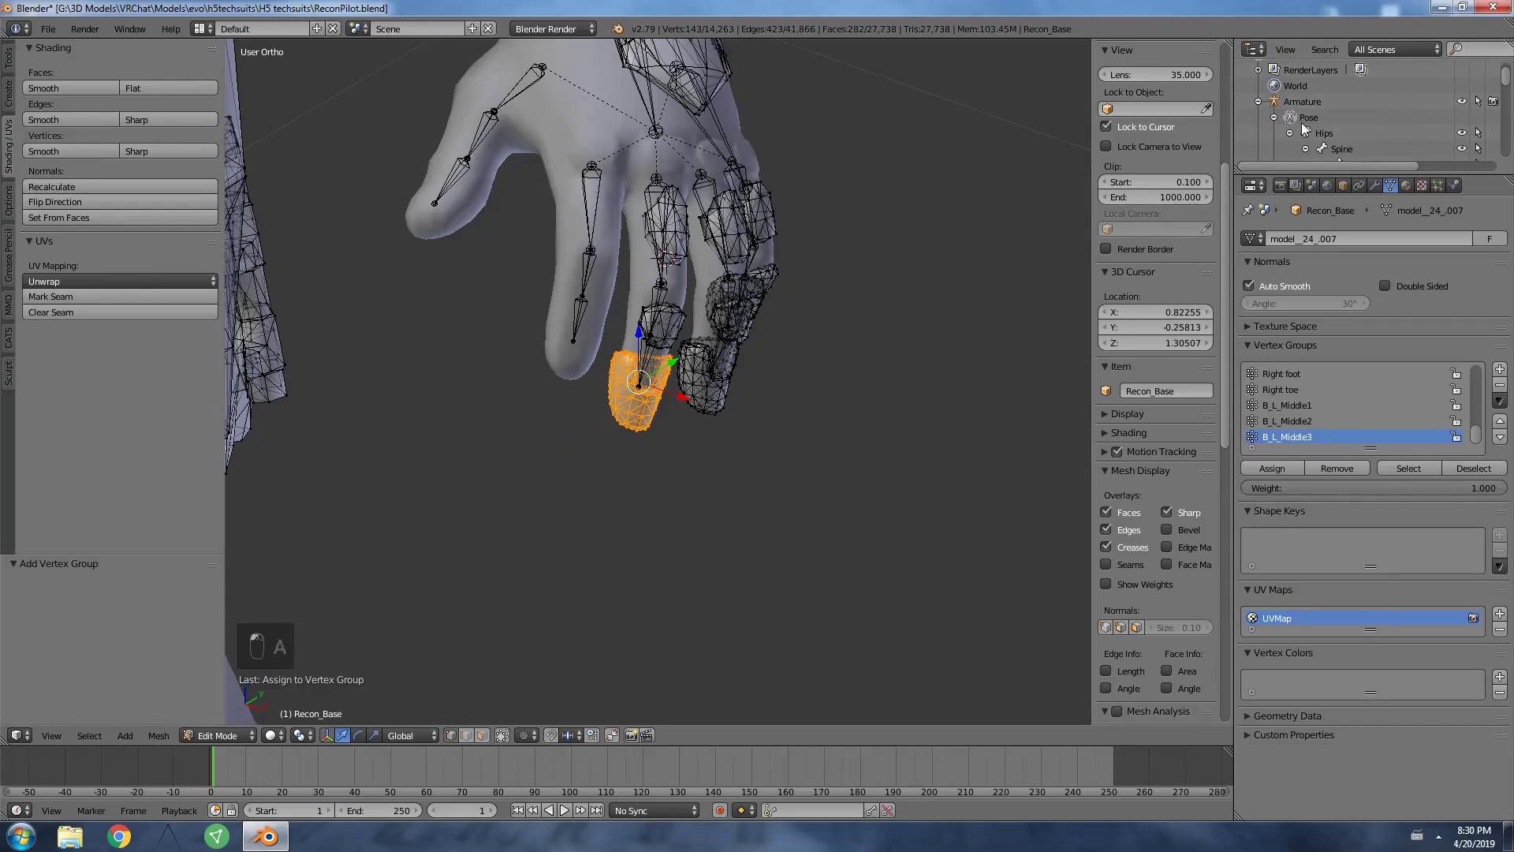
pyautogui.click(1301, 116)
pyautogui.hotkey('ctrl', 'Tab')
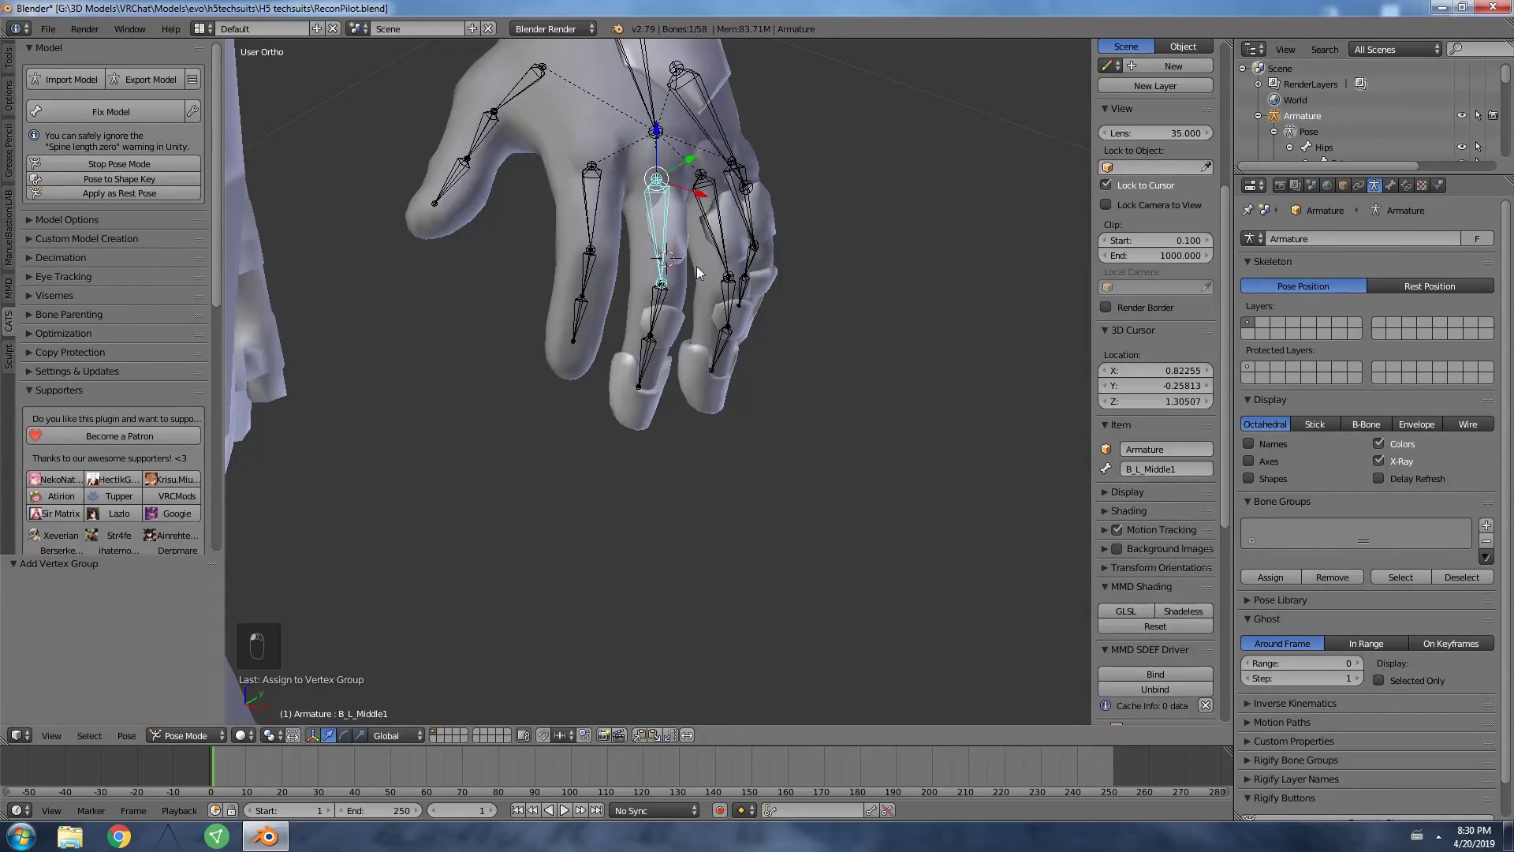
# Test-rotate the left middle finger's base bone and its outer bones, undoing each rotation.
pyautogui.press('r')
pyautogui.click(753, 310)
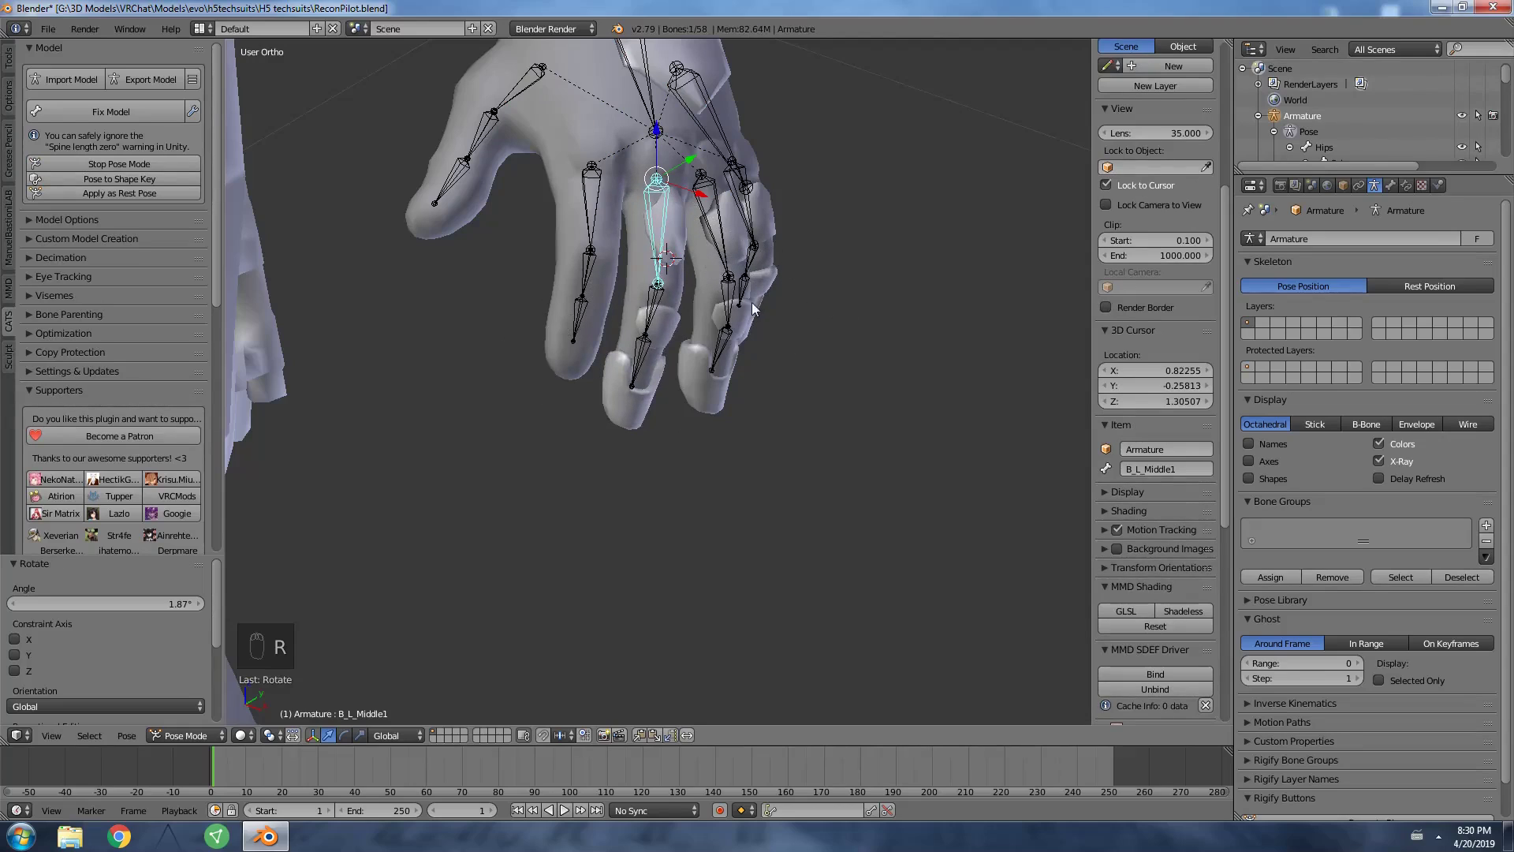
pyautogui.hotkey('ctrl', 'z')
pyautogui.press('a')
pyautogui.press('b')
pyautogui.press('r')
pyautogui.moveTo(643, 296); pyautogui.dragTo(682, 394)
pyautogui.click(877, 93)
pyautogui.hotkey('ctrl', 'z')
# Test-rotate only the left middle fingertip bone, and undo the rotation.
pyautogui.press('a')
pyautogui.press('b')
pyautogui.press('r')
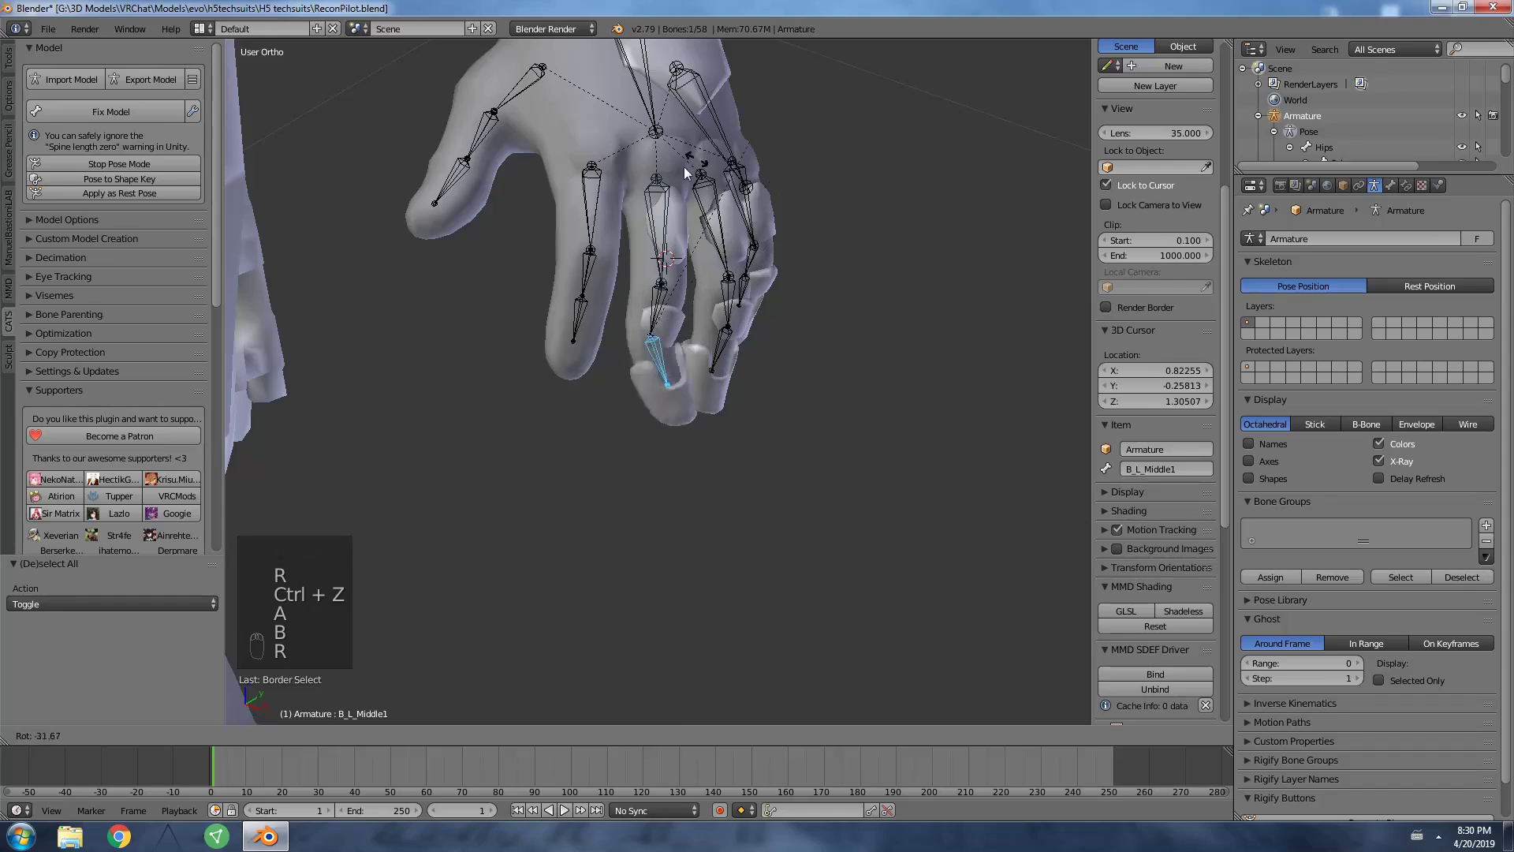
pyautogui.click(801, 279)
pyautogui.hotkey('ctrl', 'z')
# Deselect all bones, show the whole model from the front, and collapse the armature's hierarchy.
pyautogui.click(594, 181)
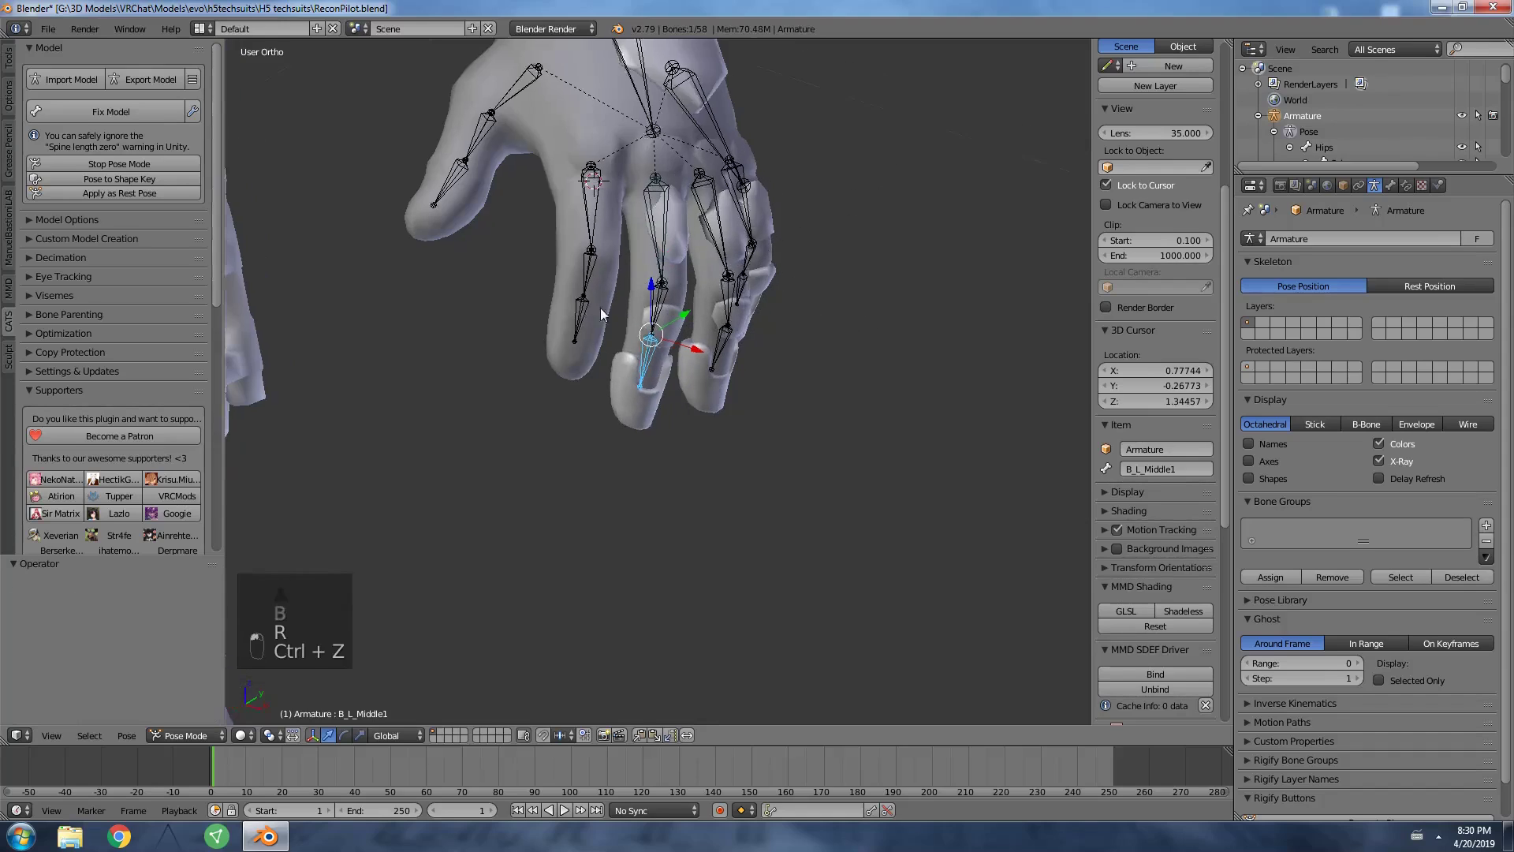
pyautogui.press('a')
pyautogui.press('KP_1')
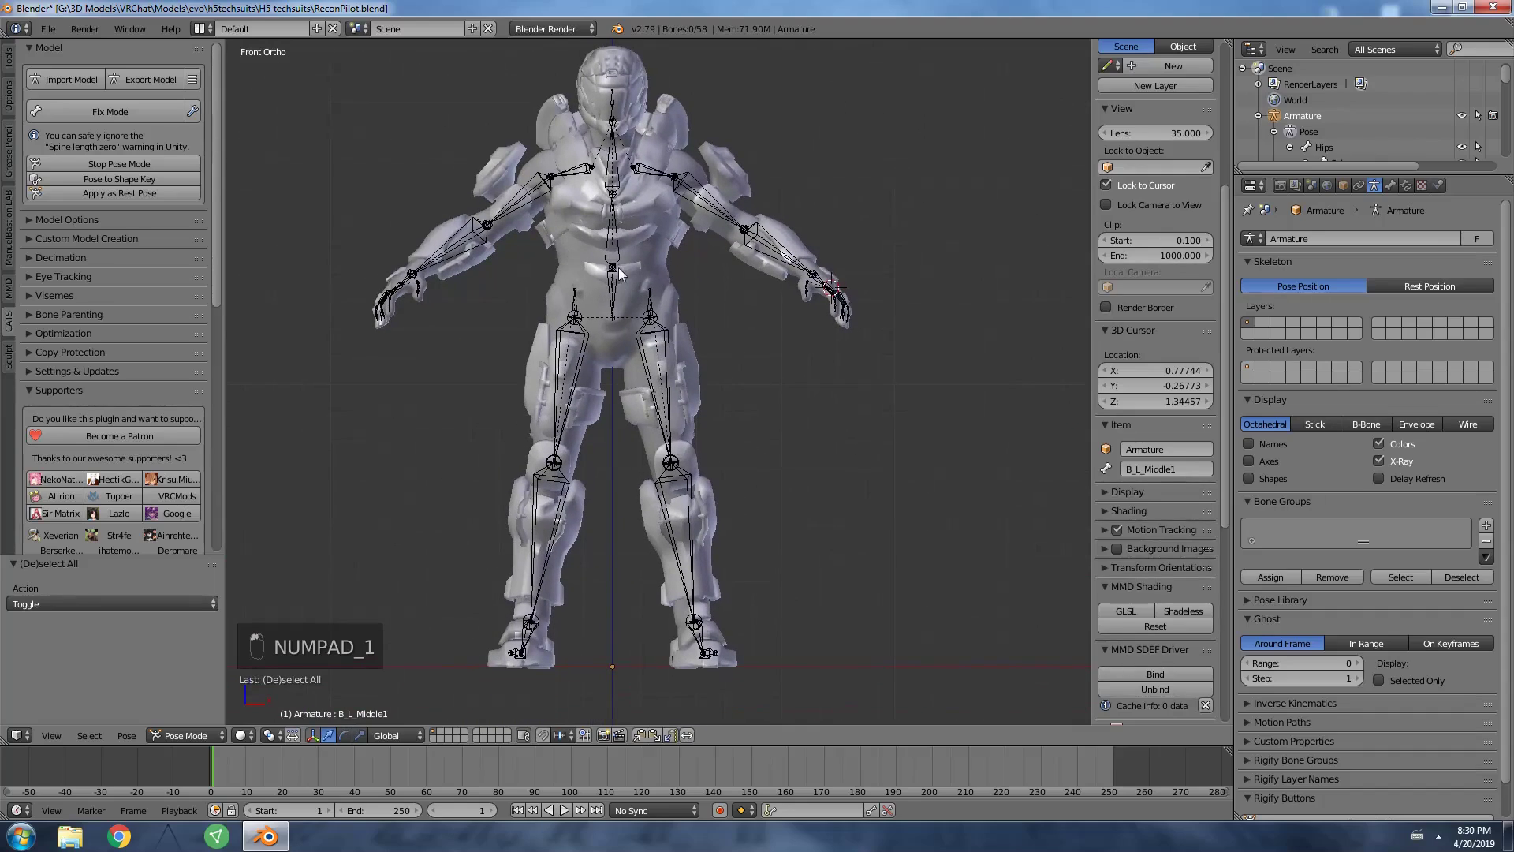
pyautogui.click(1272, 132)
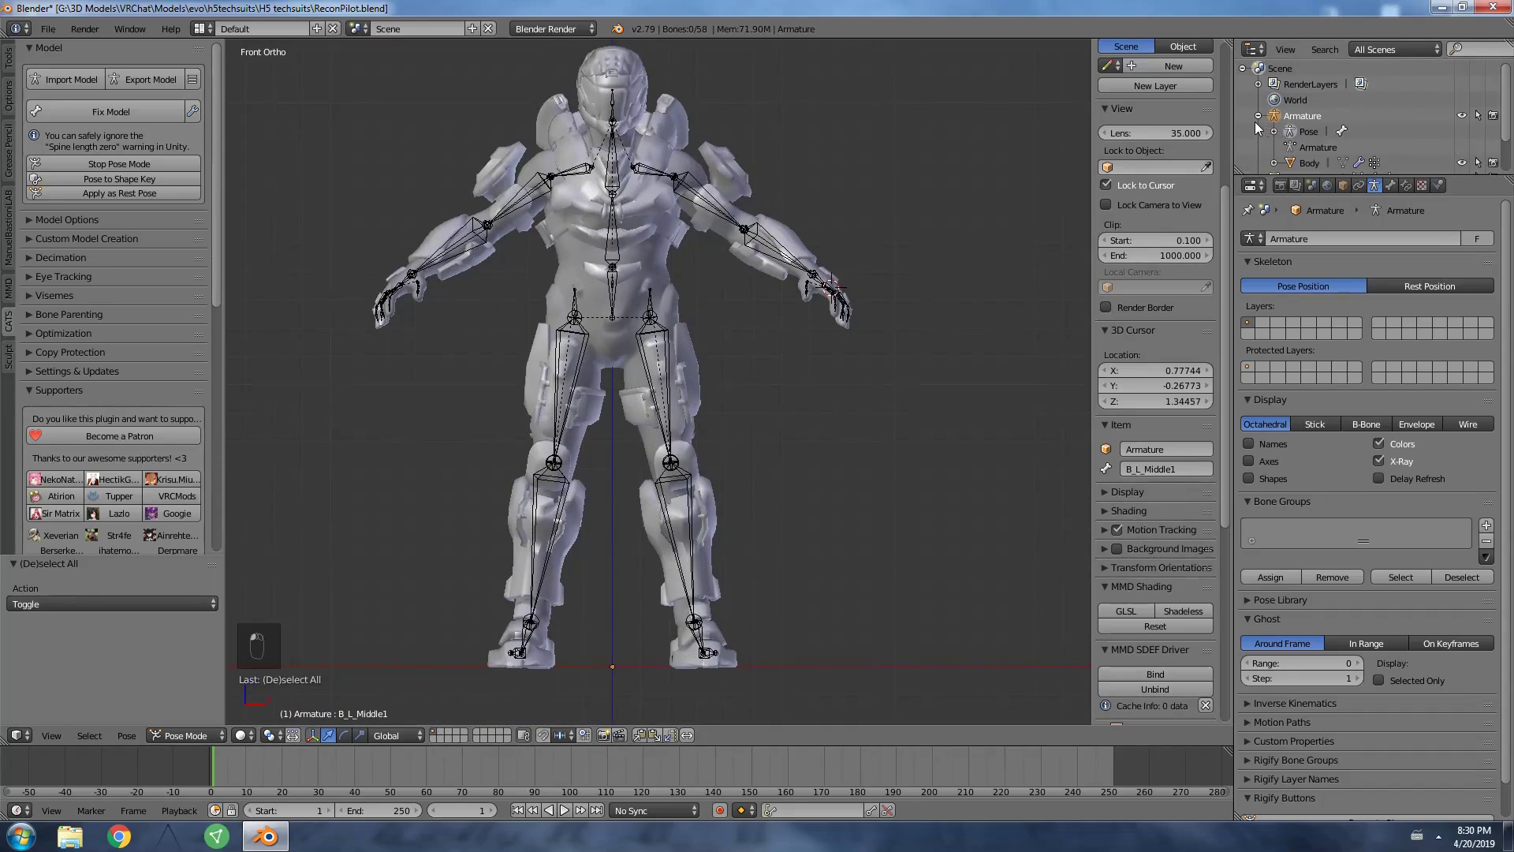
pyautogui.click(1259, 116)
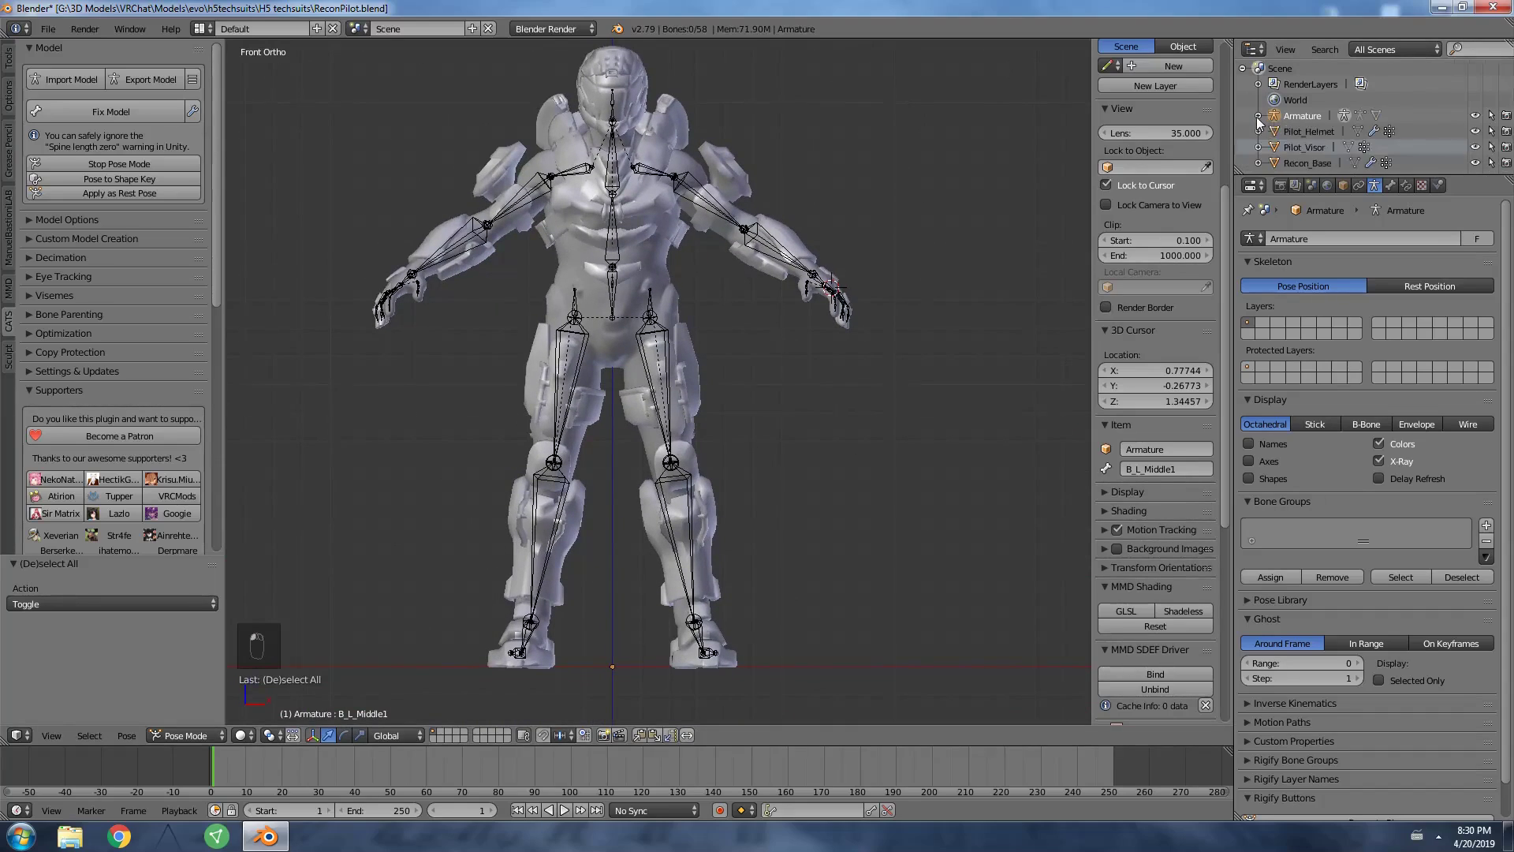
# Review the materials and vertex groups of Pilot_Helmet and Pilot_Visor.
pyautogui.click(1303, 134)
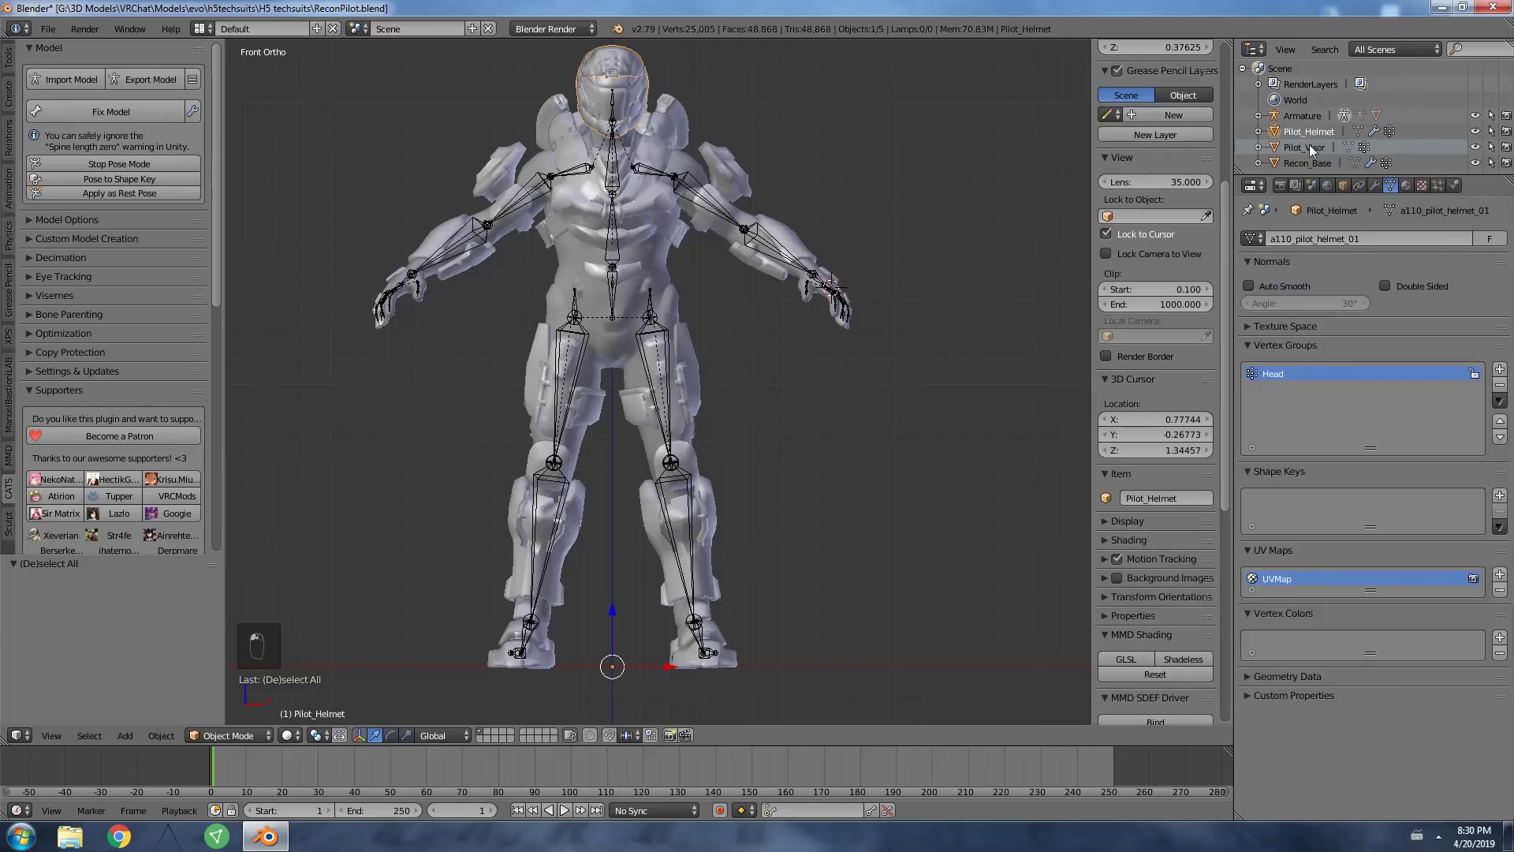
pyautogui.click(1405, 188)
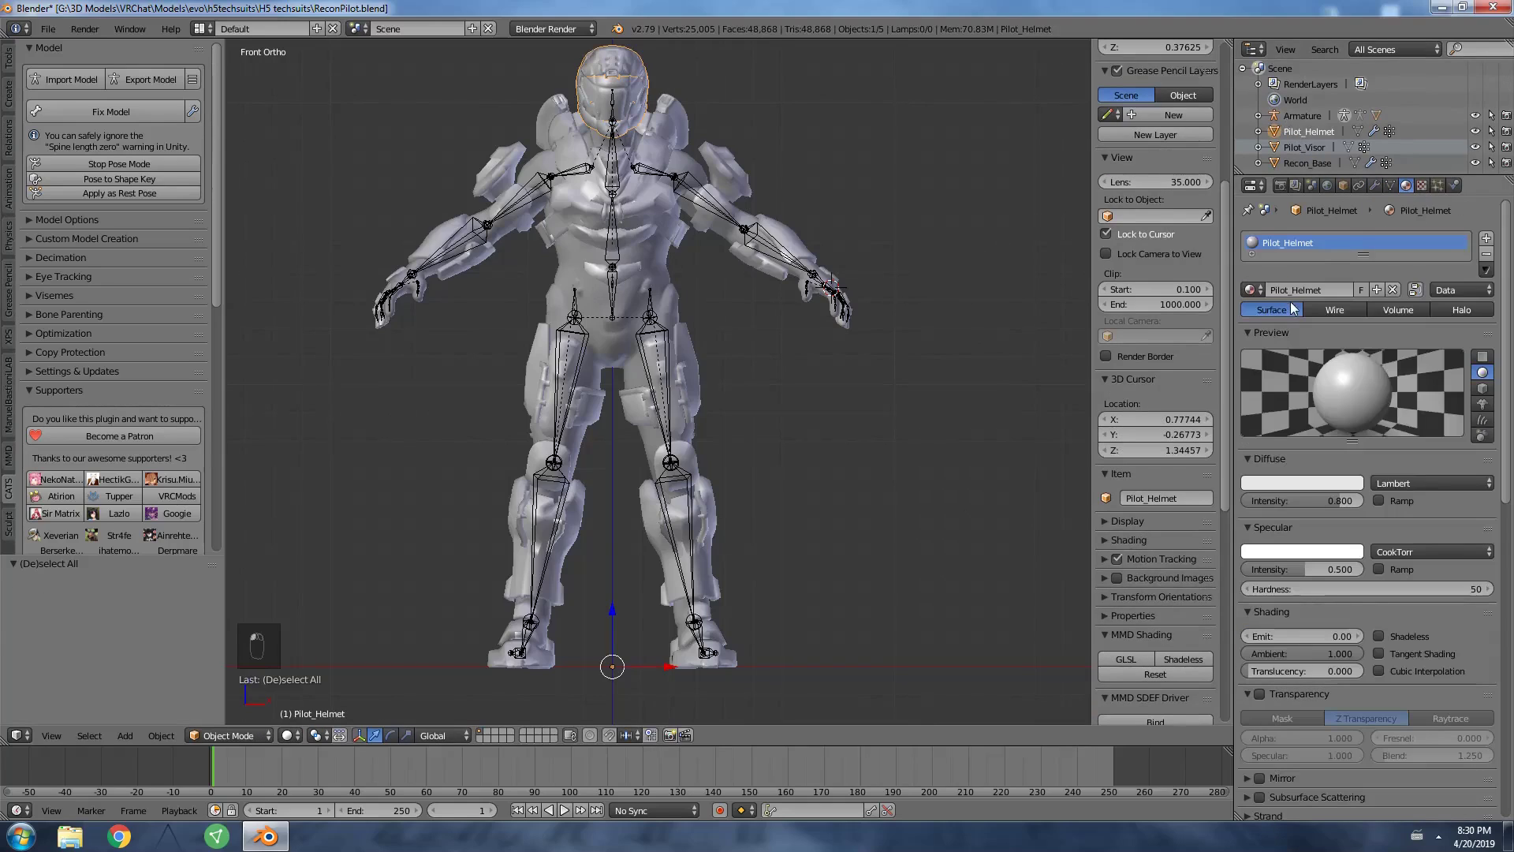
pyautogui.click(1309, 162)
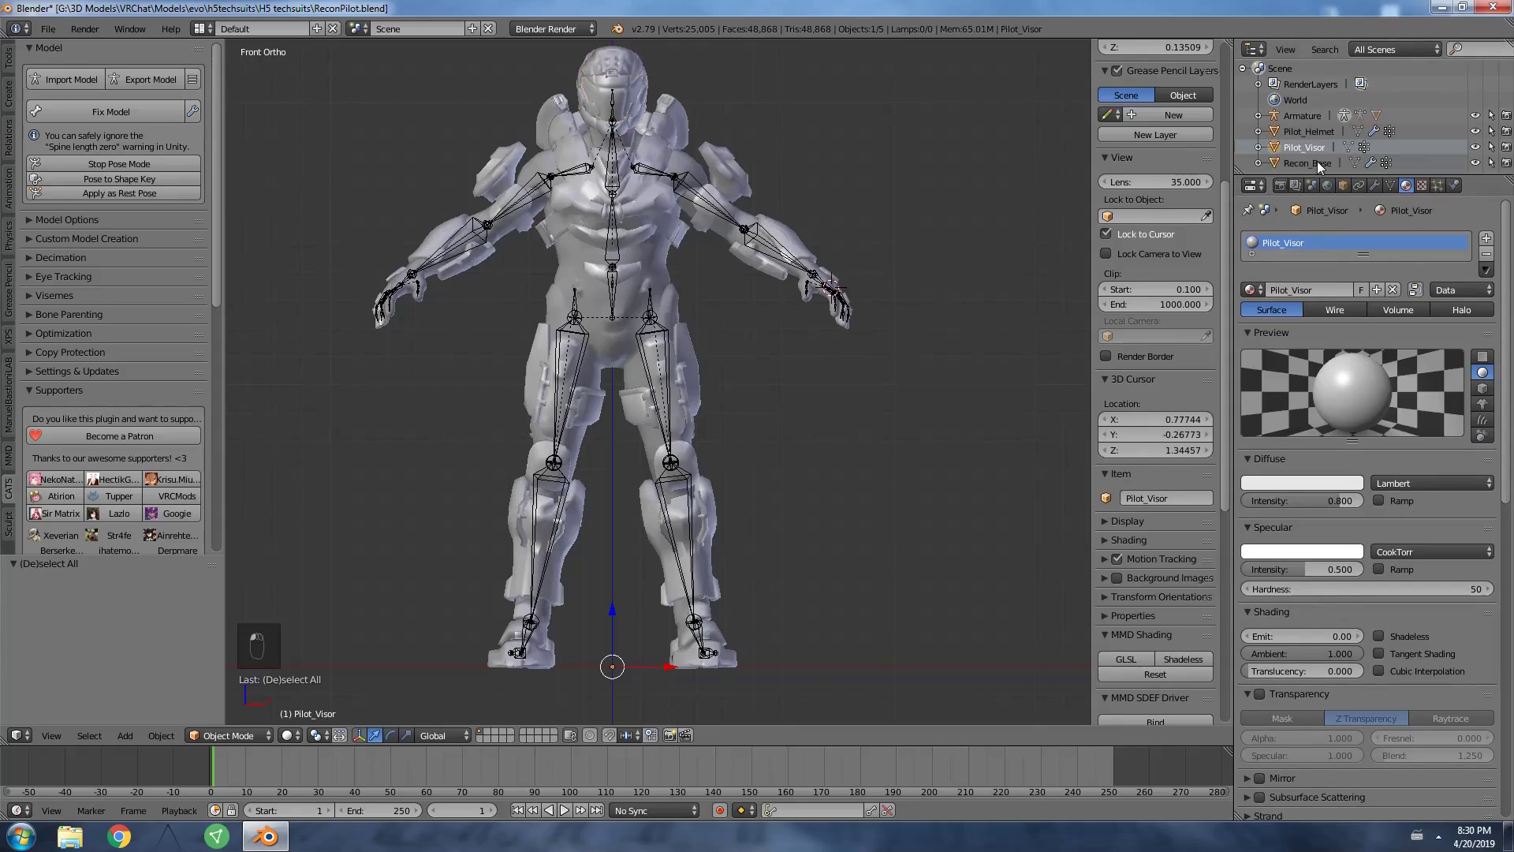
pyautogui.click(1306, 148)
pyautogui.click(1390, 185)
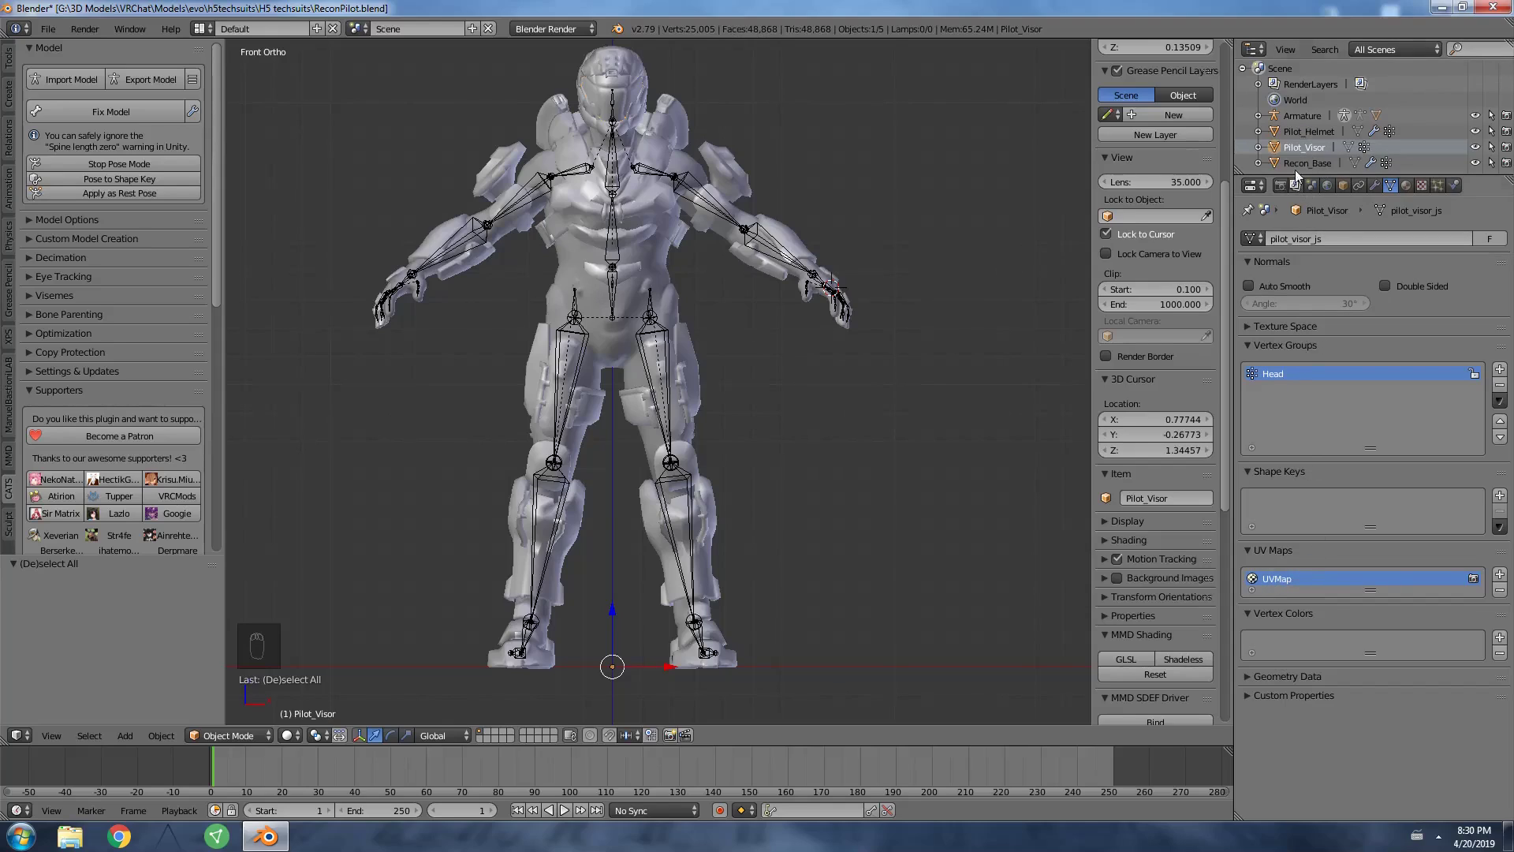
pyautogui.click(1303, 132)
# Examine the vertex groups of the Body mesh under the armature and of Recon_Base.
pyautogui.click(1258, 116)
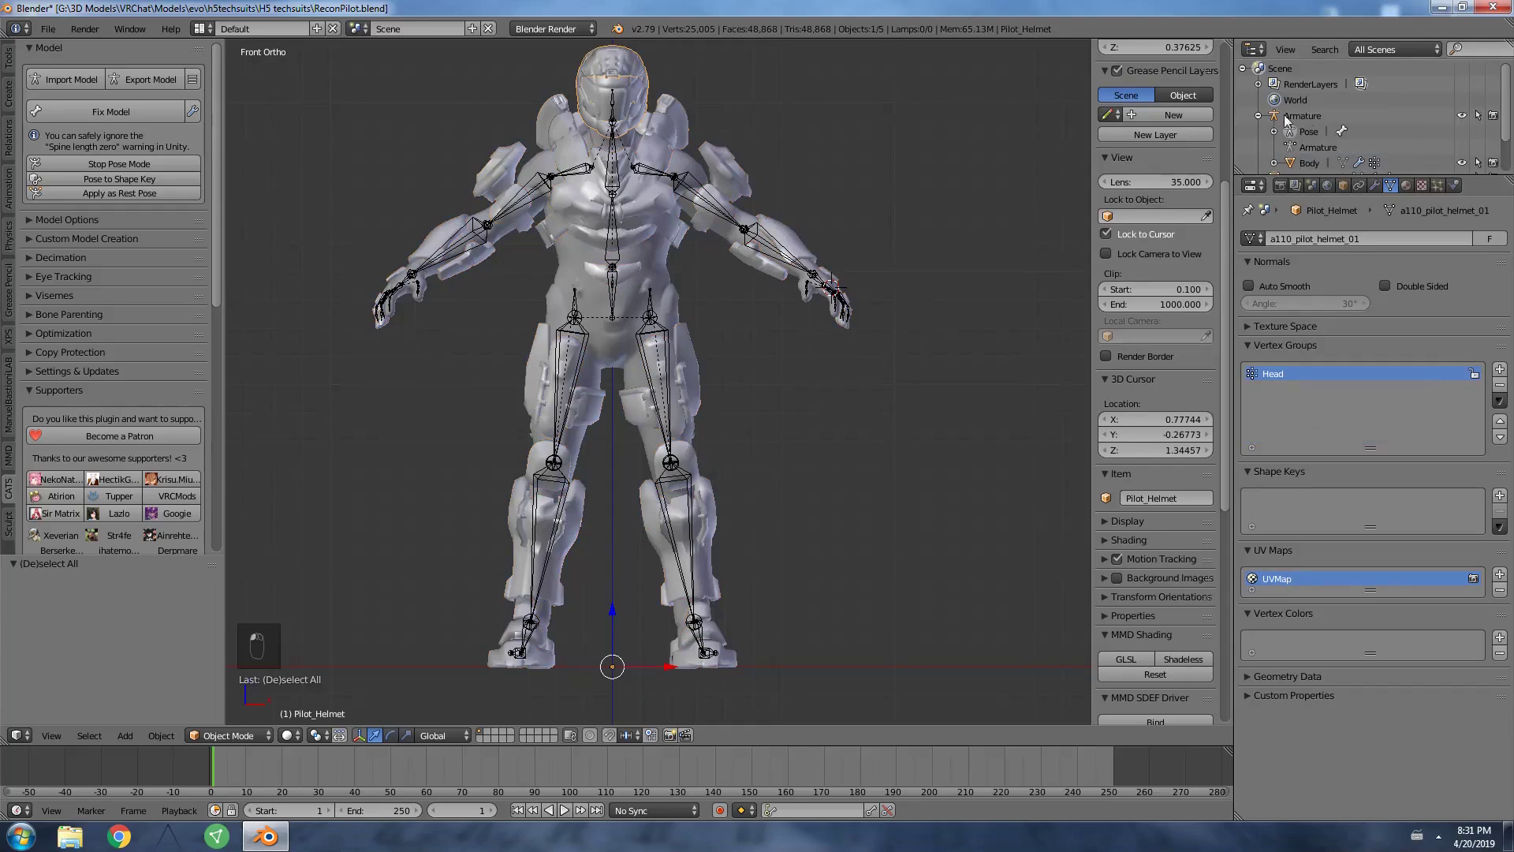
pyautogui.click(1309, 162)
pyautogui.scroll(-1, 1263, 137)
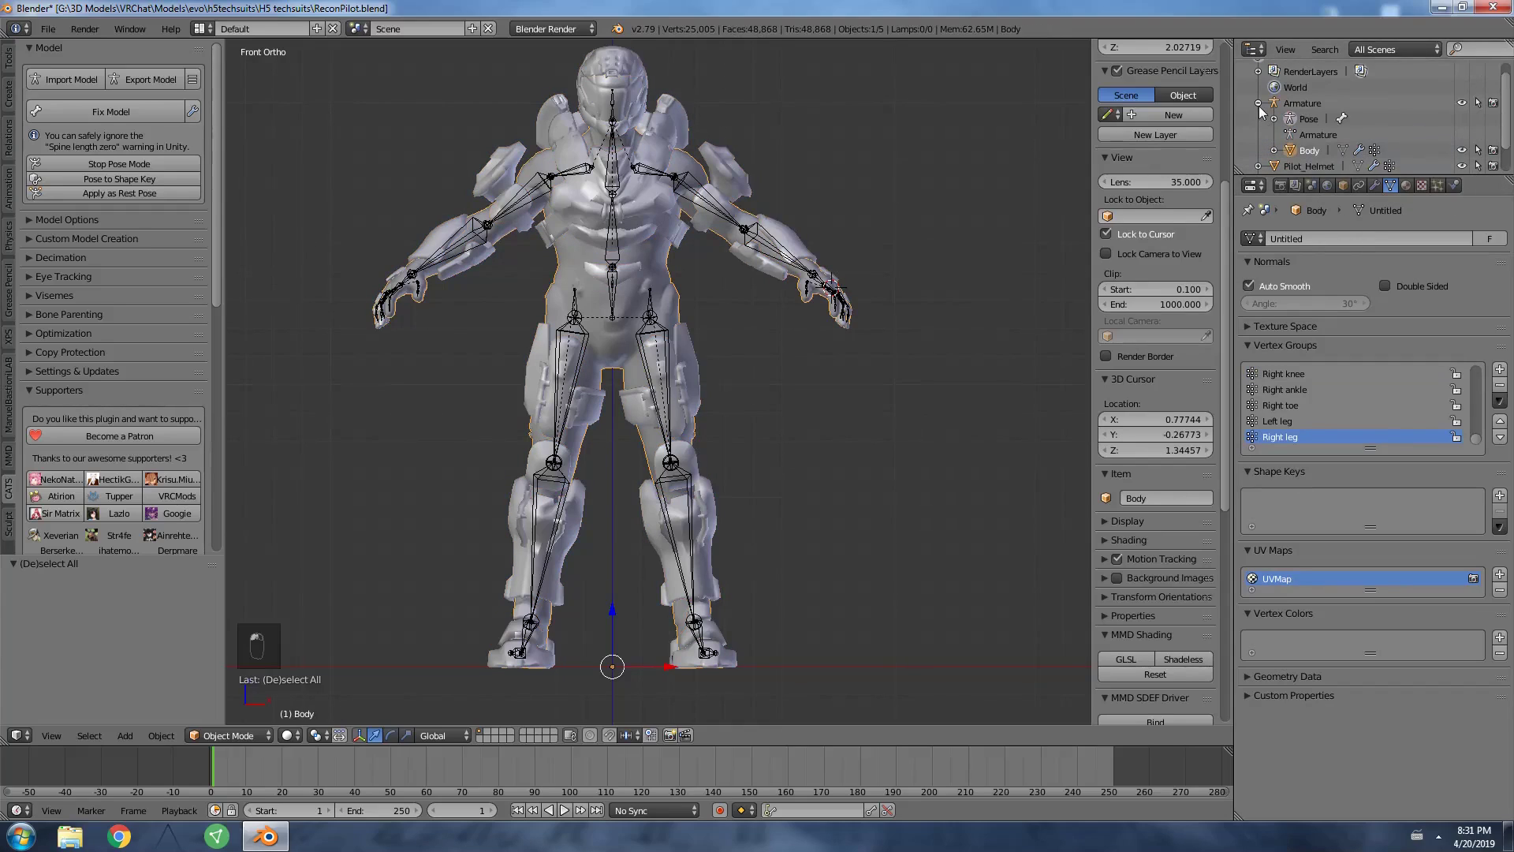
pyautogui.click(1258, 104)
pyautogui.click(1305, 162)
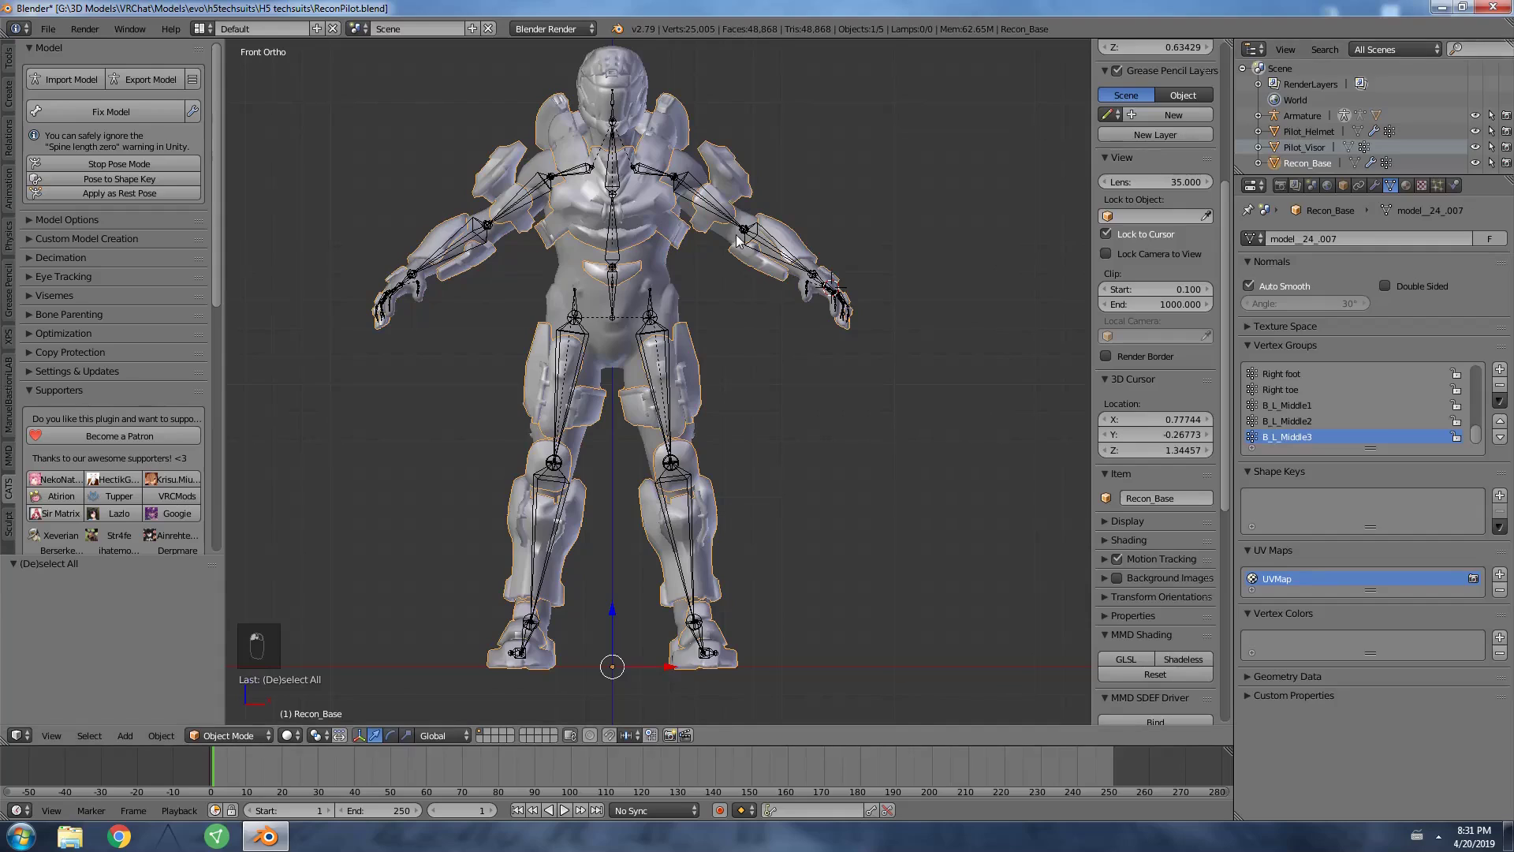
# Look over the armoured figure and save the Blender file.
pyautogui.click(599, 177)
pyautogui.scroll(3, 654, 320)
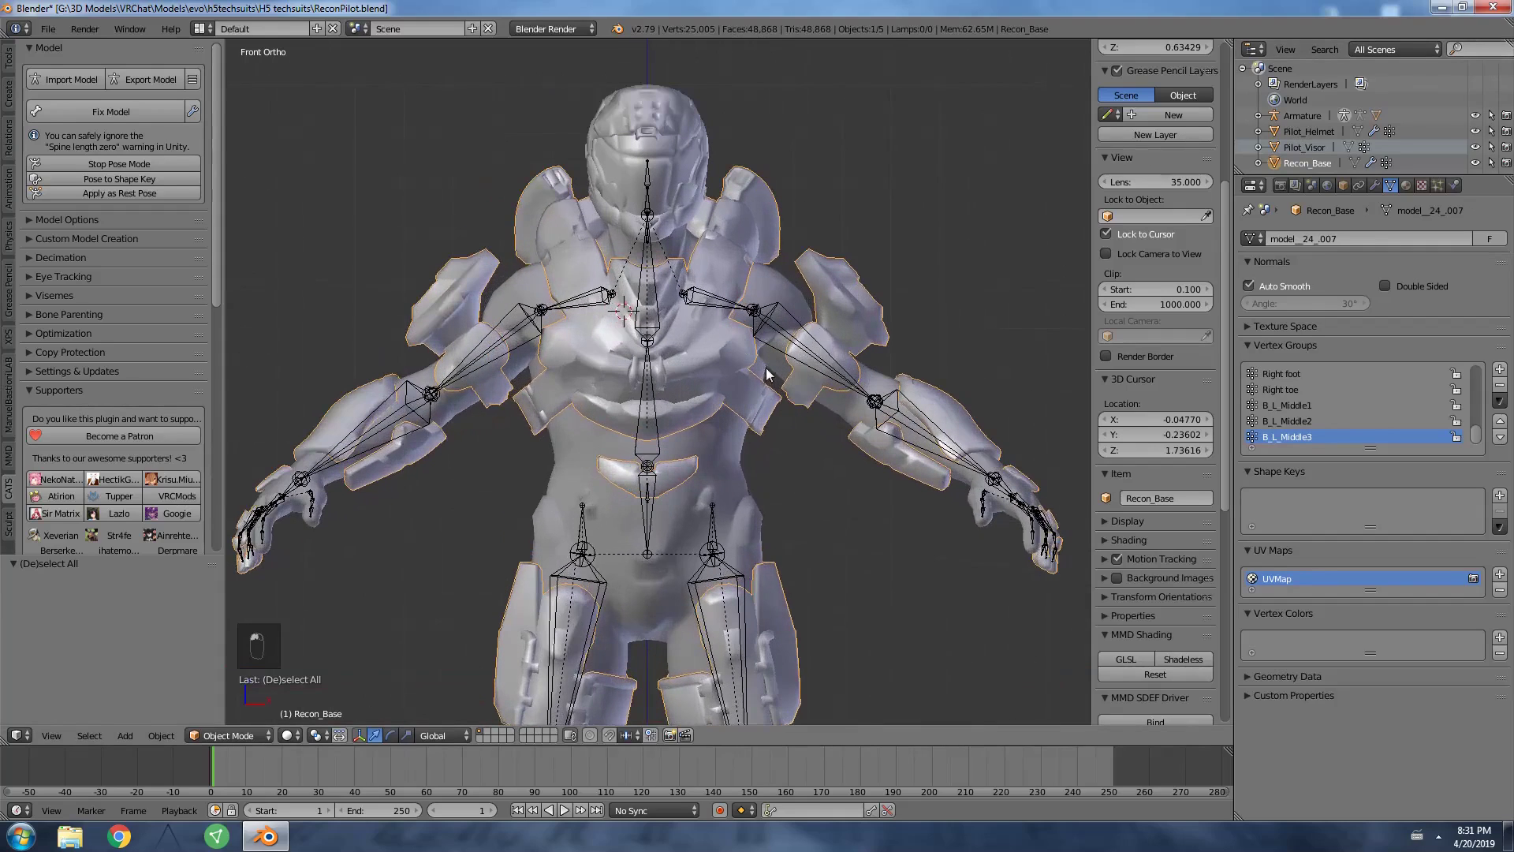
pyautogui.scroll(-2, 762, 339)
pyautogui.scroll(1, 877, 273)
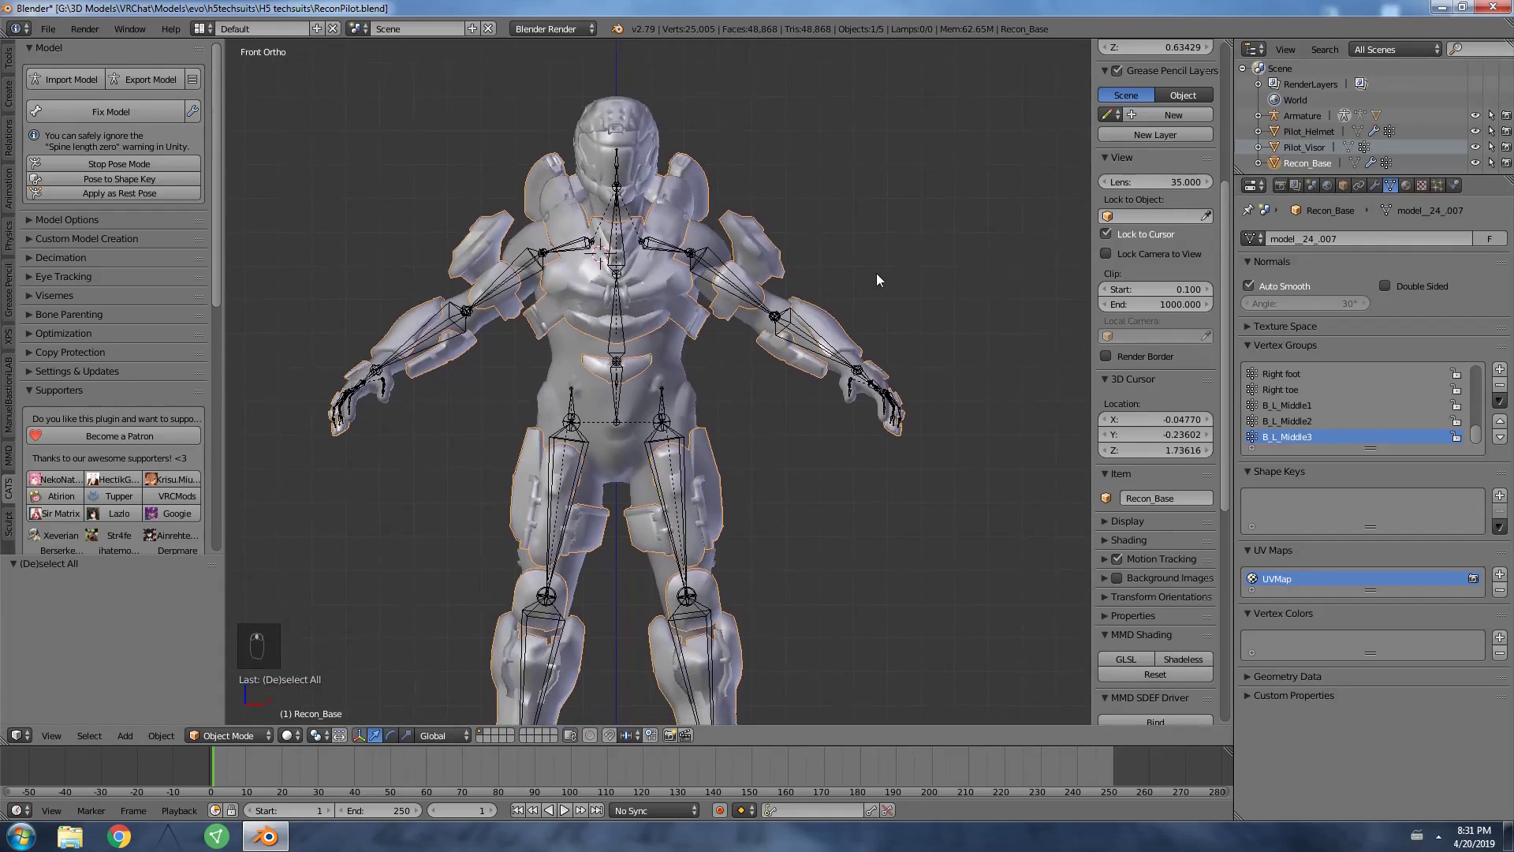
pyautogui.scroll(-1, 877, 273)
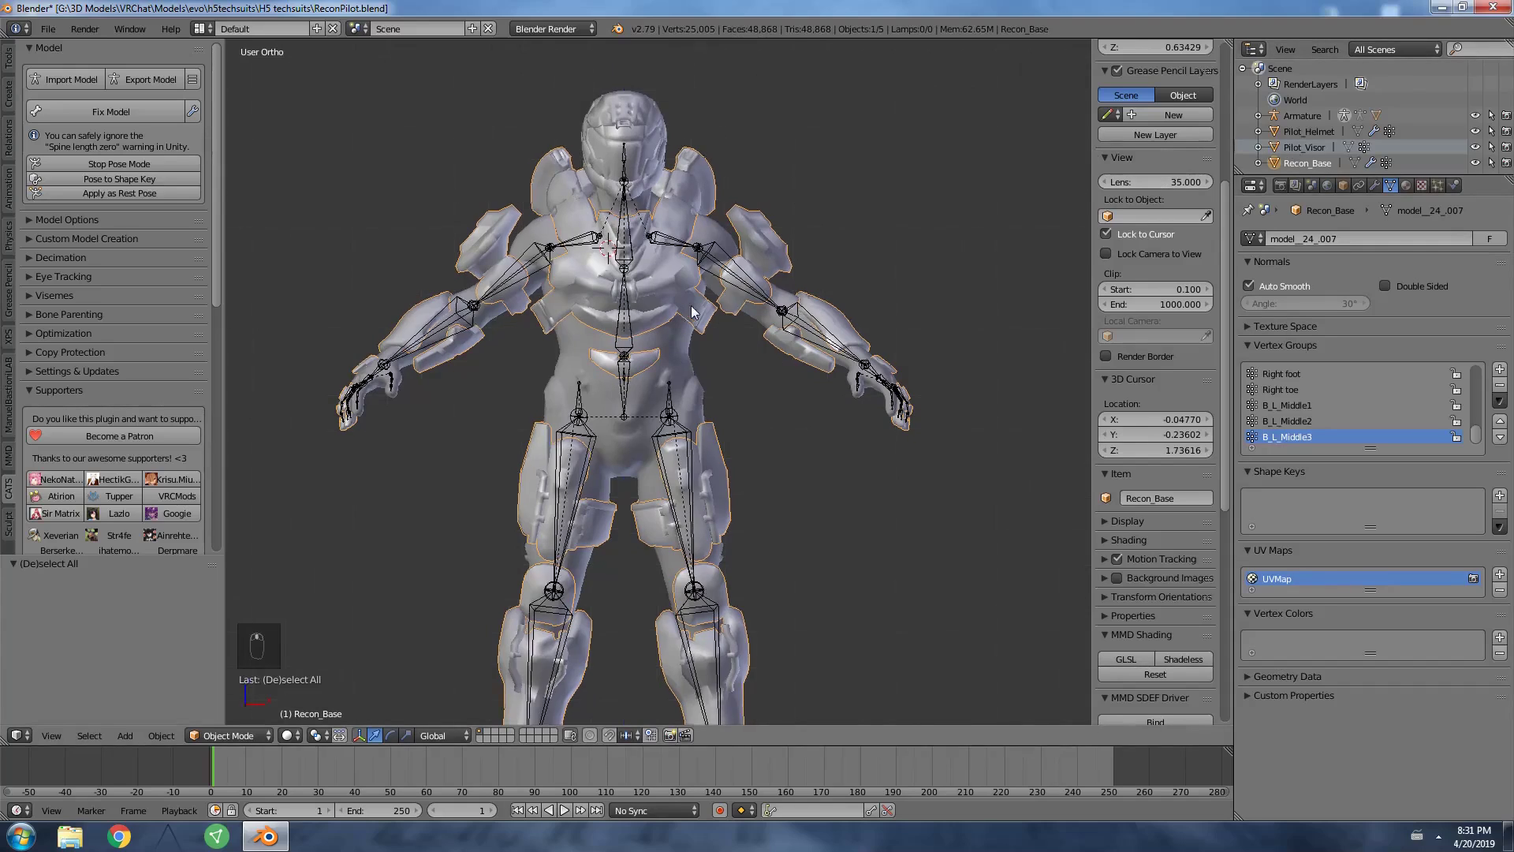
pyautogui.moveTo(907, 260); pyautogui.dragTo(808, 315, button='middle')
pyautogui.scroll(-2, 807, 315)
pyautogui.click(48, 28)
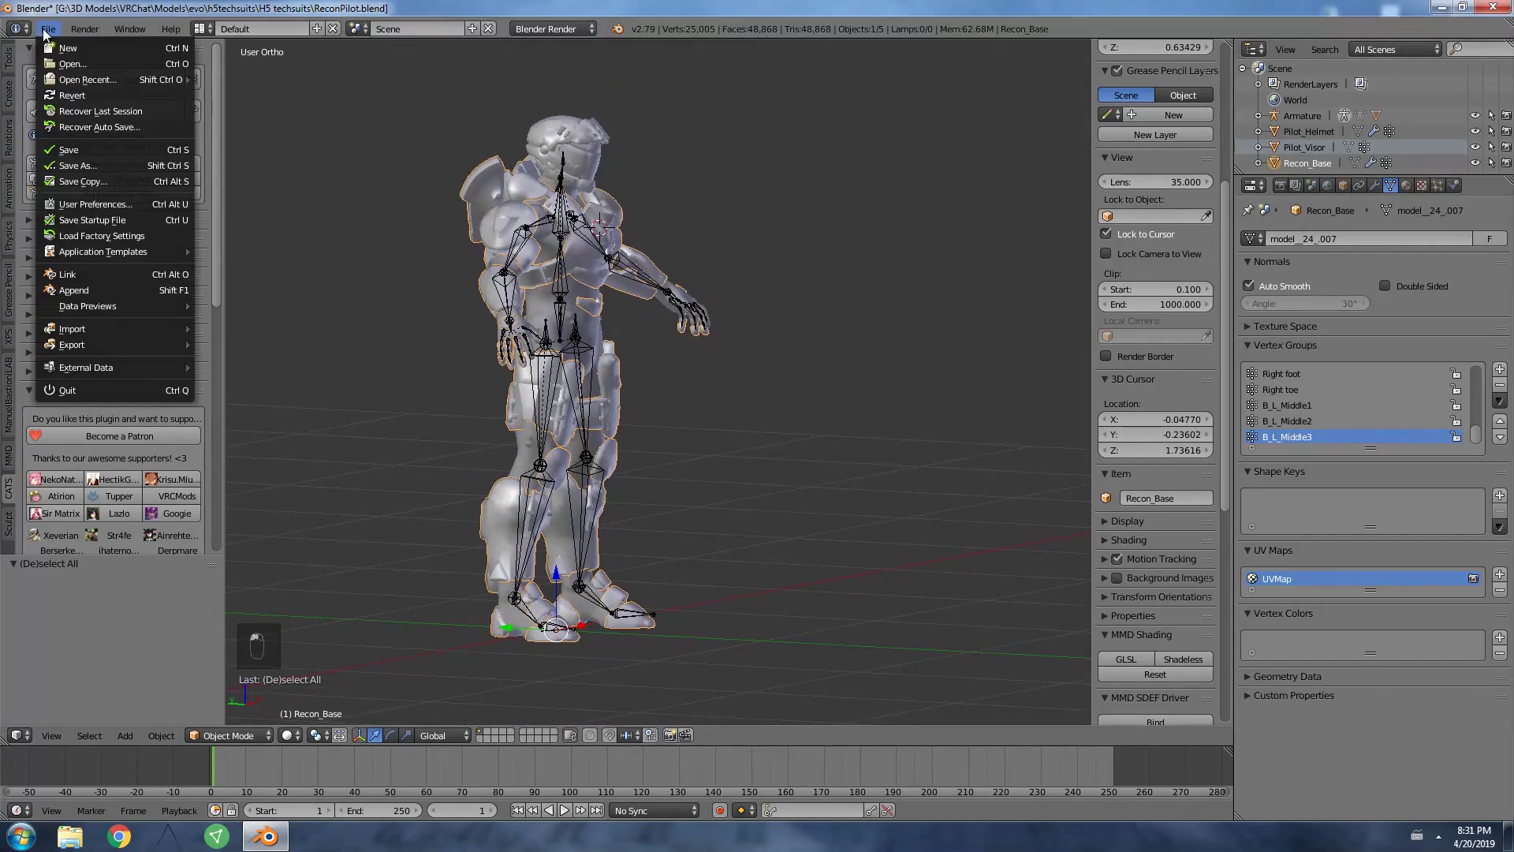
pyautogui.click(102, 149)
# Parent Recon_Base to the armature with the Object option.
pyautogui.moveTo(760, 276); pyautogui.dragTo(947, 292, button='middle')
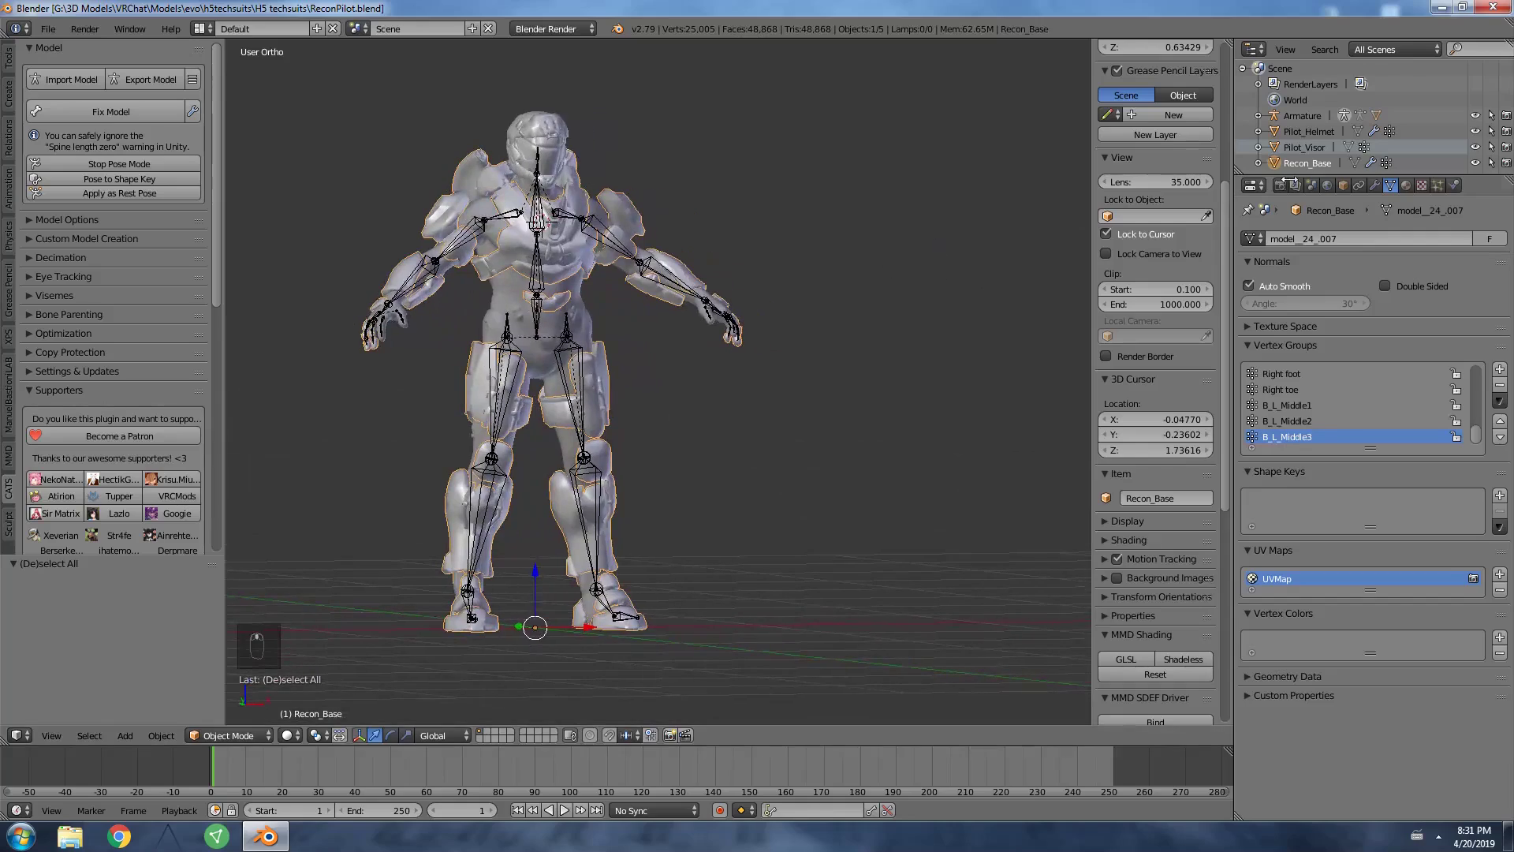
pyautogui.click(1305, 162)
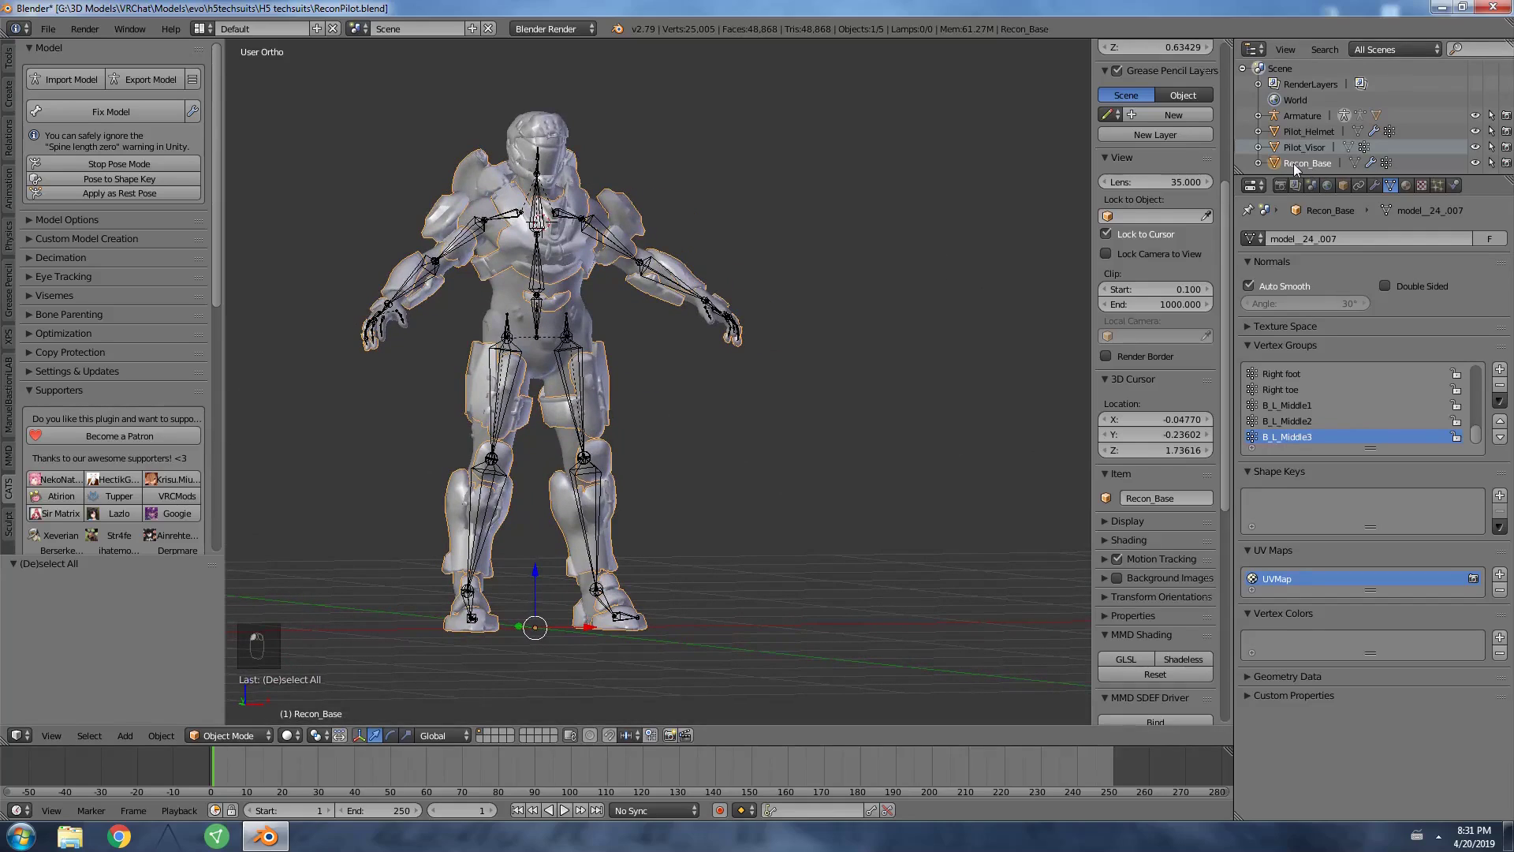
pyautogui.click(1299, 115)
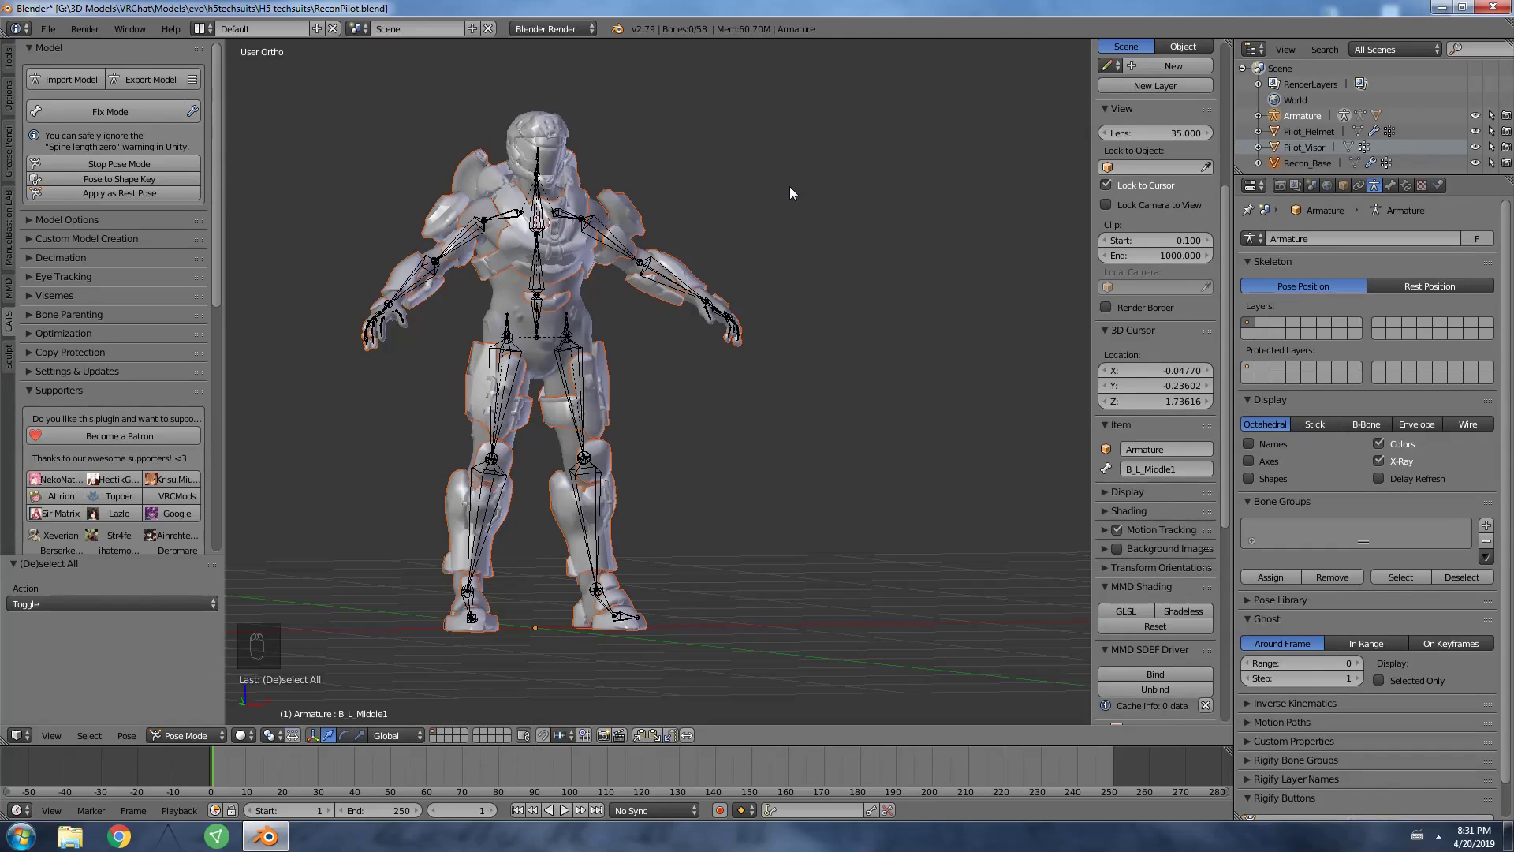
pyautogui.hotkey('ctrl', 'p')
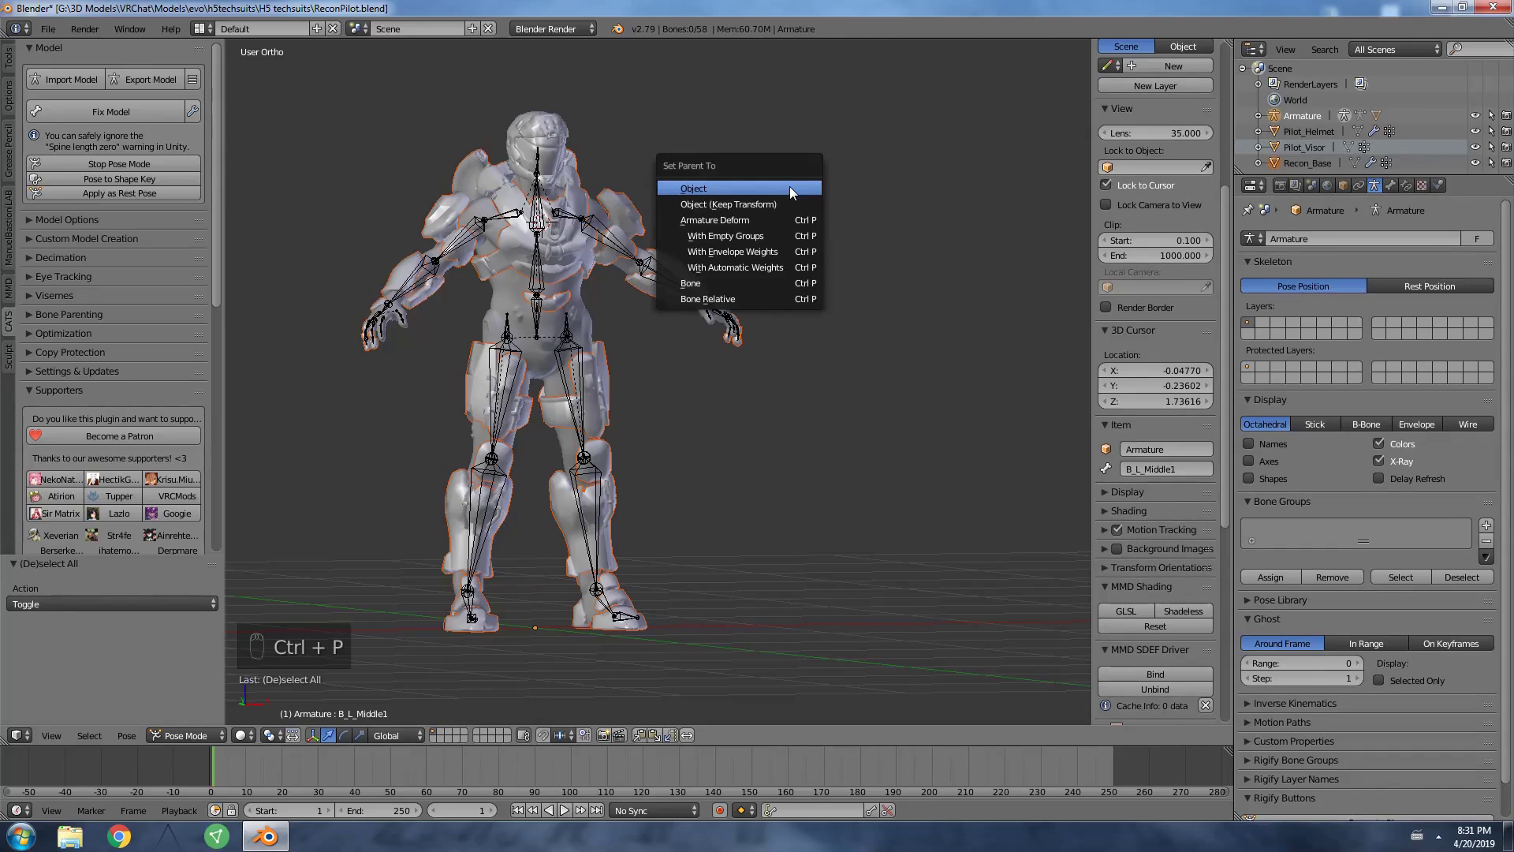
pyautogui.click(716, 190)
# Check Recon_Base's place under the armature and its parent setting in the object relations.
pyautogui.click(1299, 131)
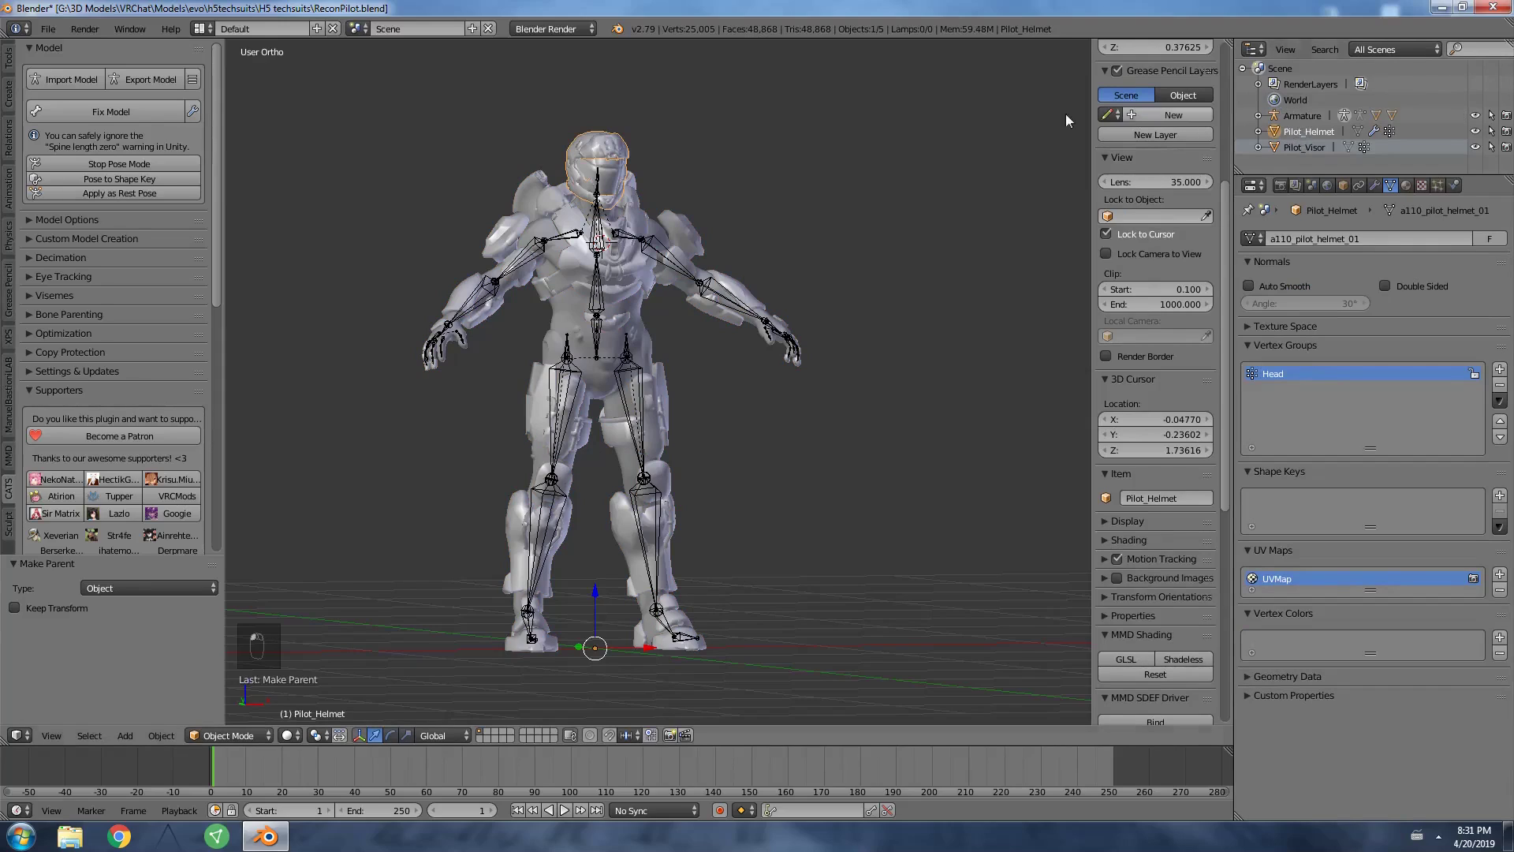
pyautogui.click(1258, 116)
pyautogui.scroll(-2, 1326, 129)
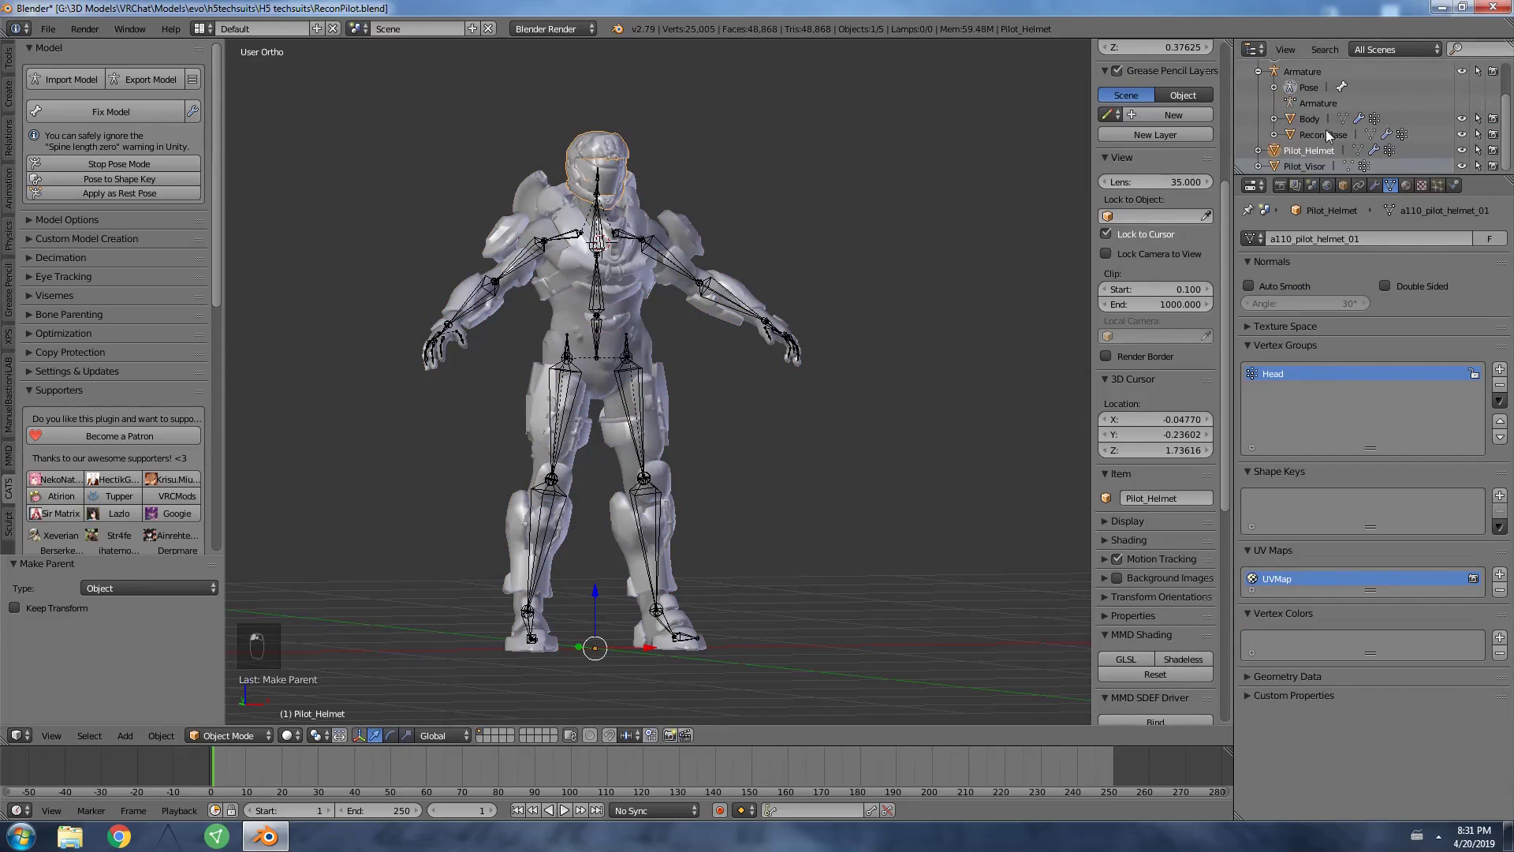
pyautogui.click(1323, 135)
pyautogui.click(1344, 186)
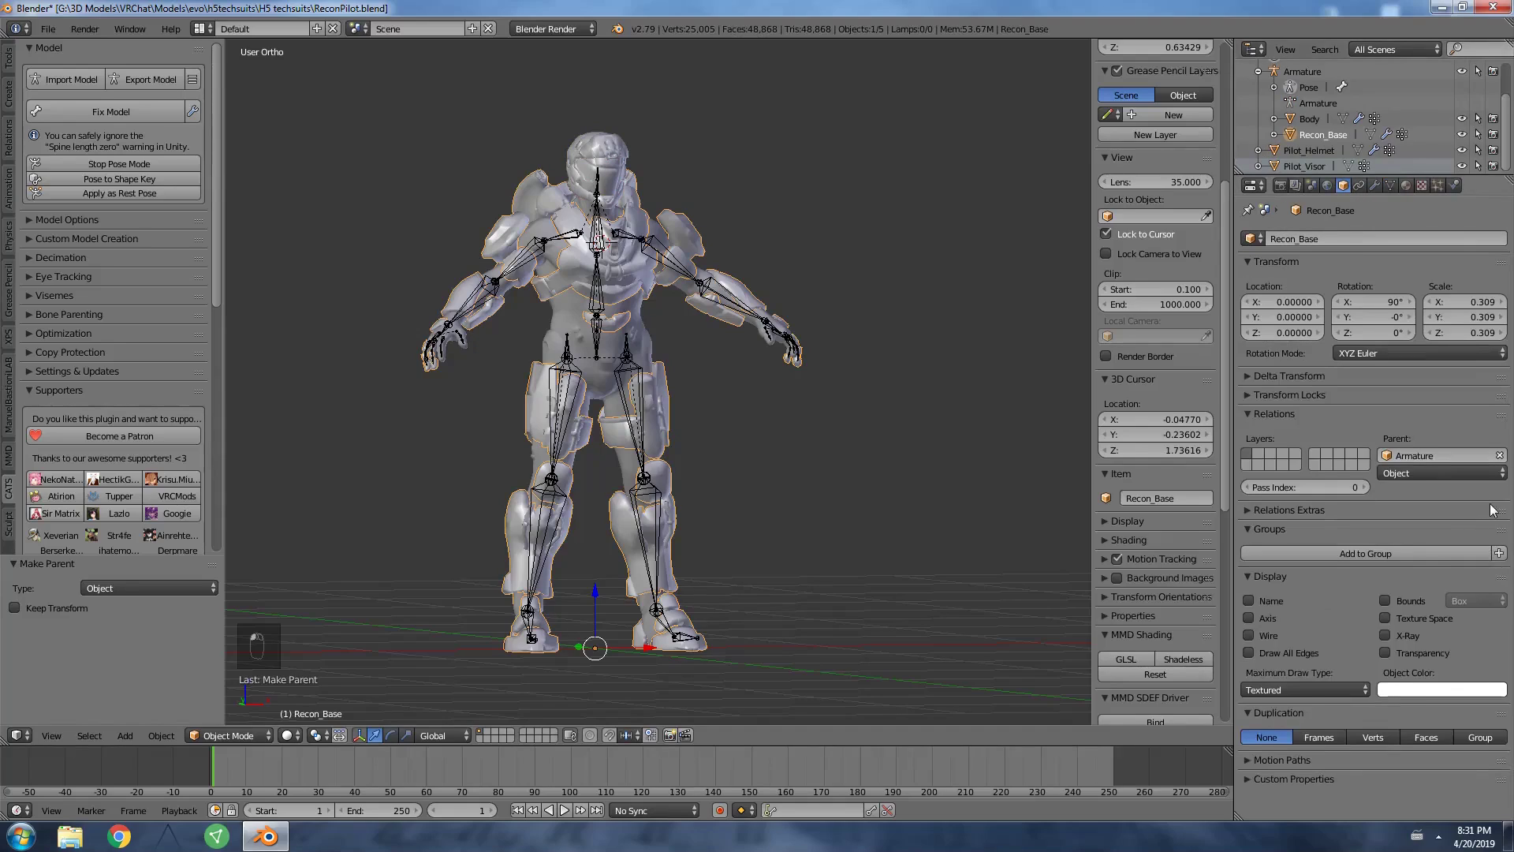
pyautogui.keyDown('shift'); pyautogui.moveTo(540, 310); pyautogui.dragTo(627, 332, button='middle'); pyautogui.keyUp('shift')
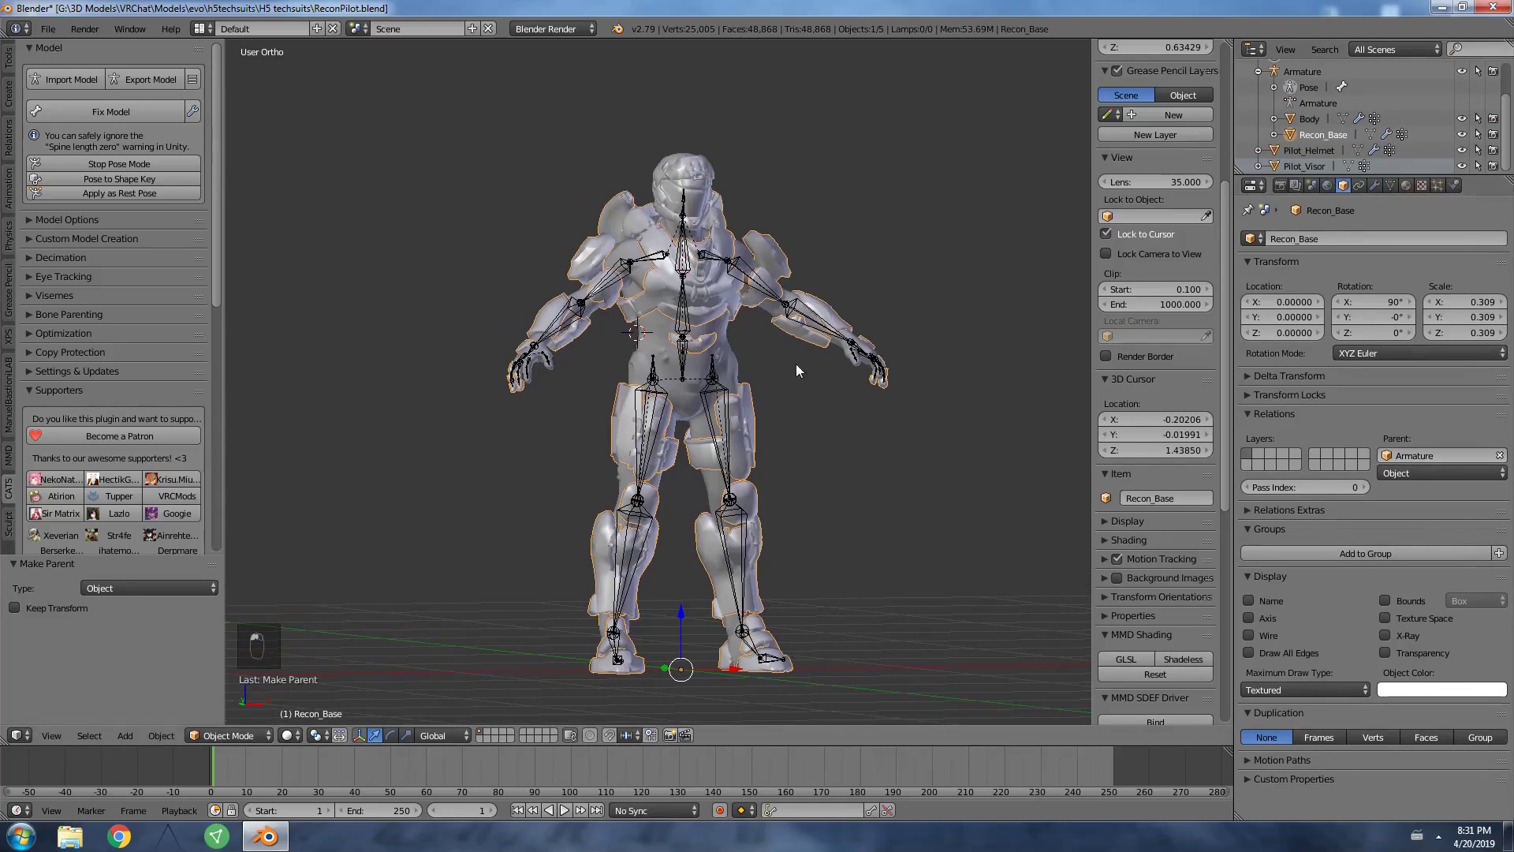
pyautogui.keyDown('shift'); pyautogui.moveTo(796, 371); pyautogui.dragTo(770, 375, button='middle'); pyautogui.keyUp('shift')
pyautogui.scroll(2, 1332, 119)
pyautogui.click(1259, 116)
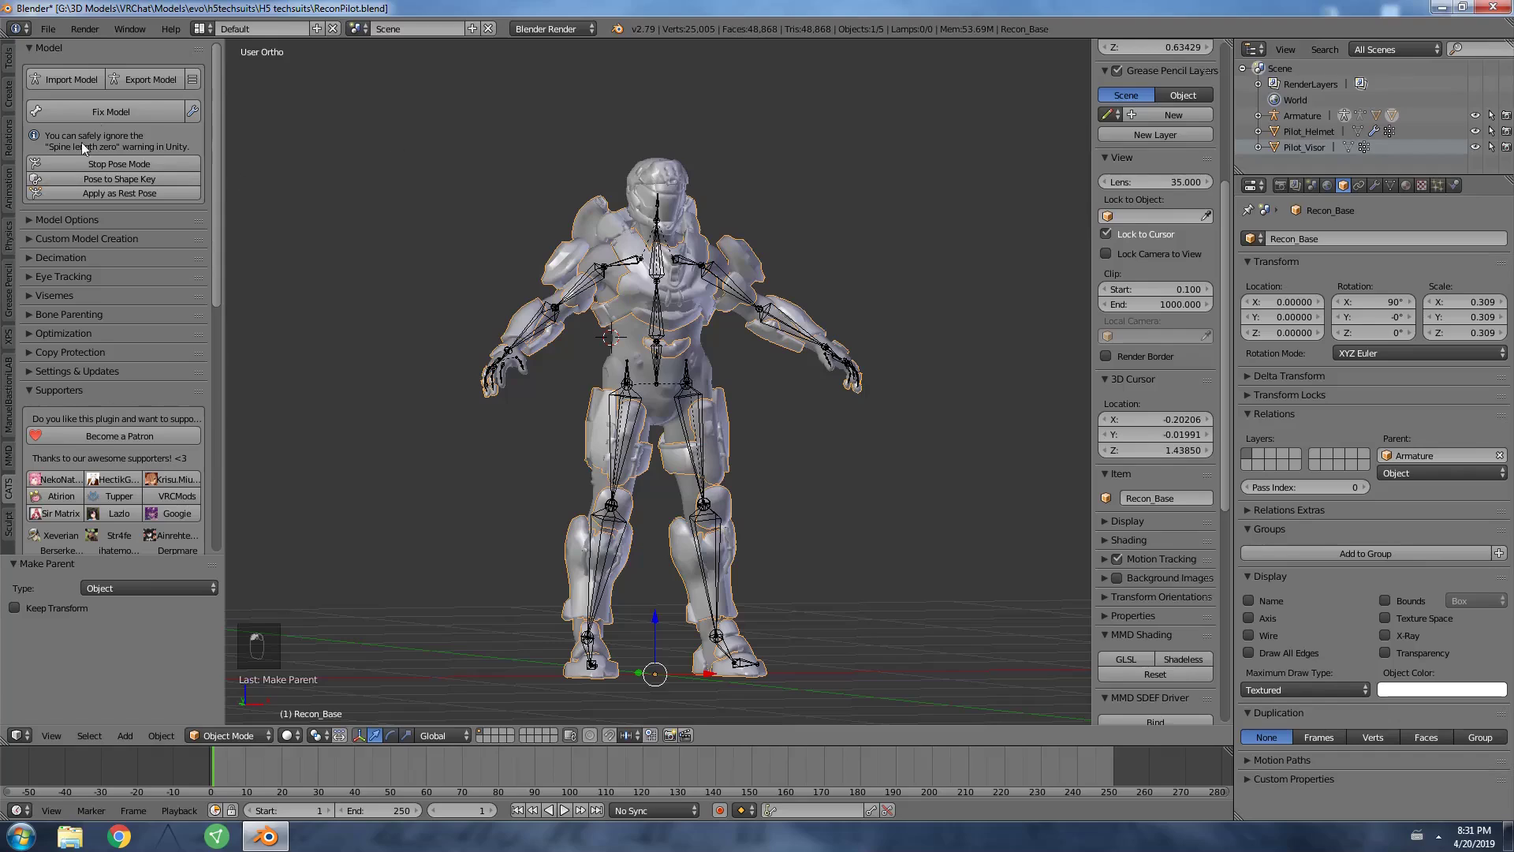
# Review the Fix Model settings, try fixing the model with the CATS plugin, and undo the fix.
pyautogui.click(193, 110)
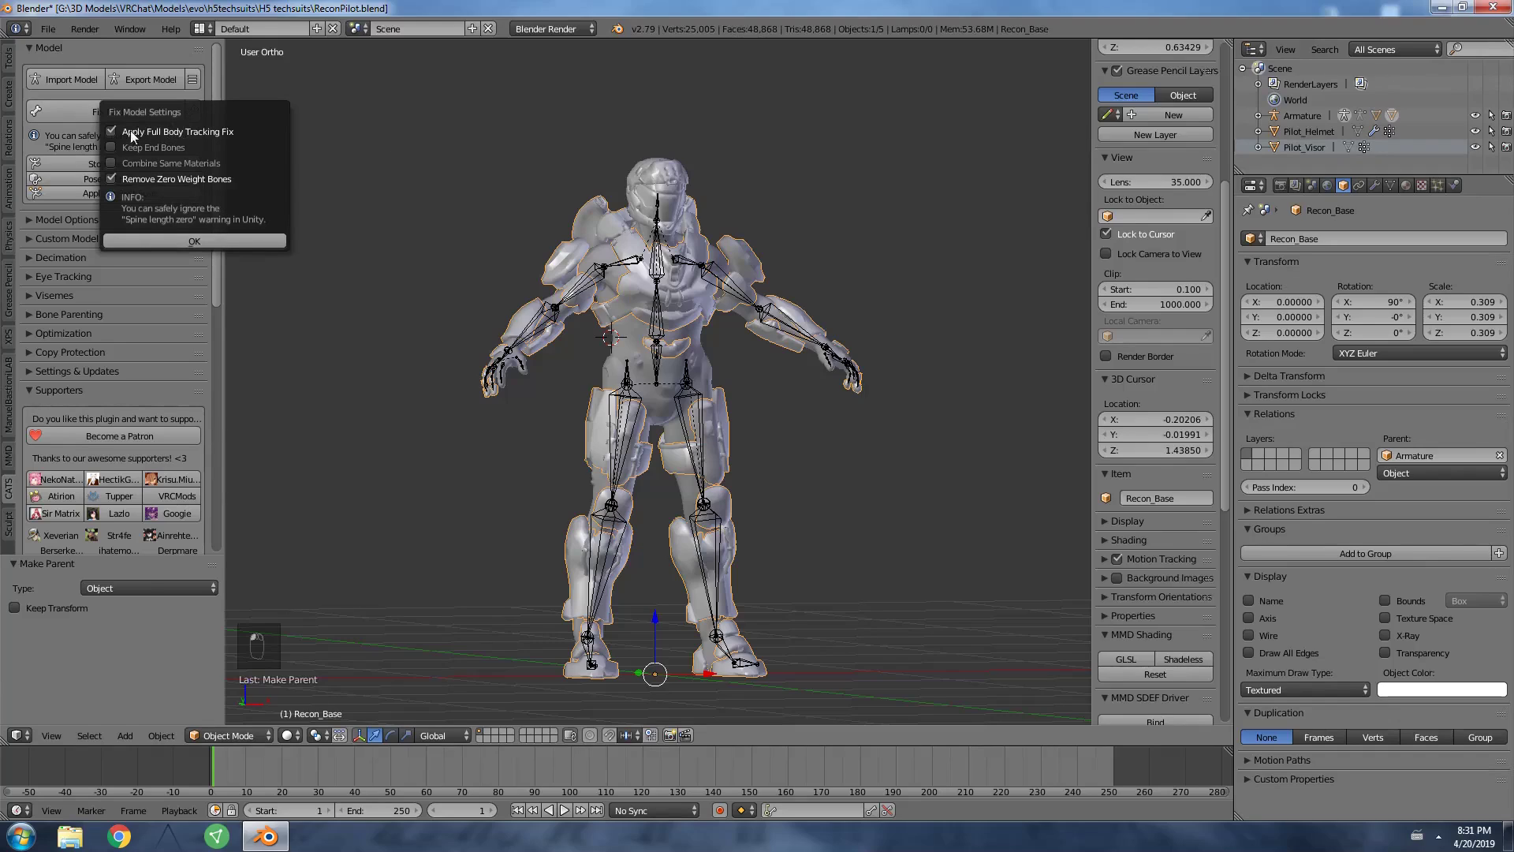
pyautogui.click(211, 241)
pyautogui.click(189, 112)
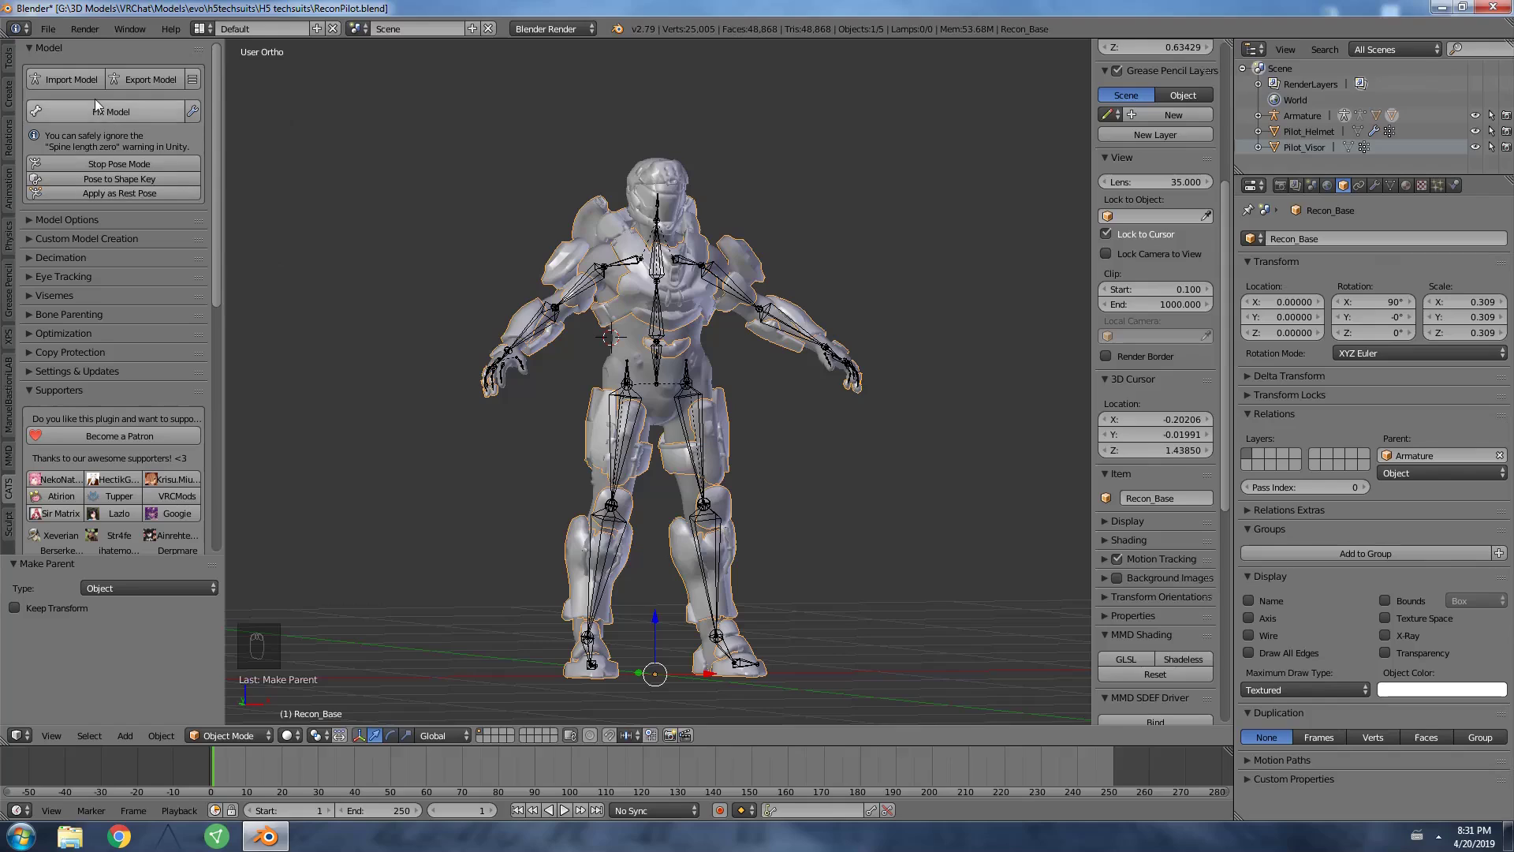
pyautogui.click(125, 120)
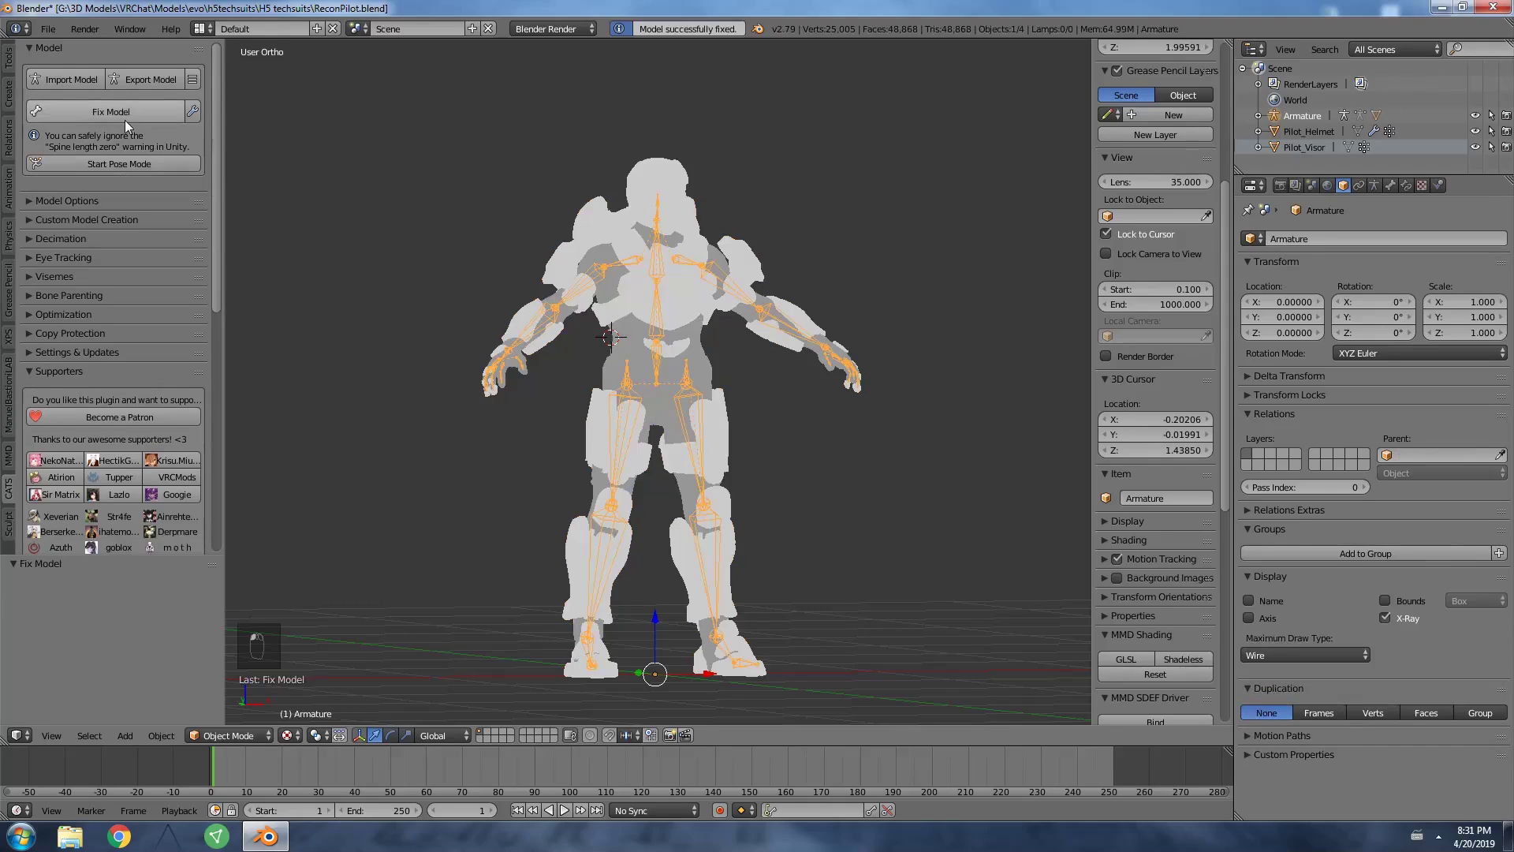
pyautogui.moveTo(714, 261); pyautogui.dragTo(797, 292, button='middle')
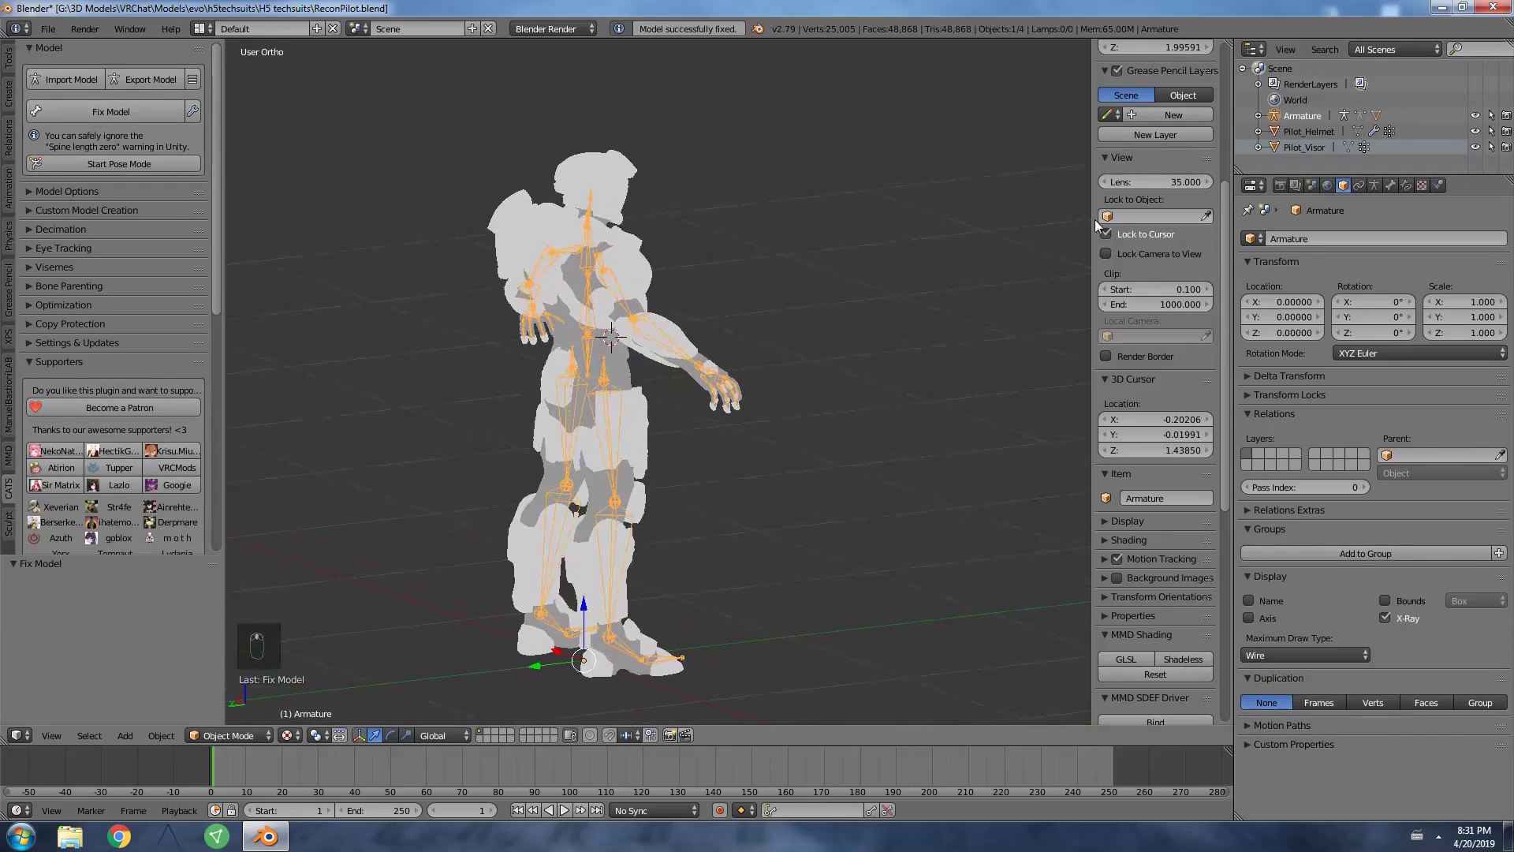
pyautogui.click(1259, 115)
pyautogui.scroll(-1, 1346, 156)
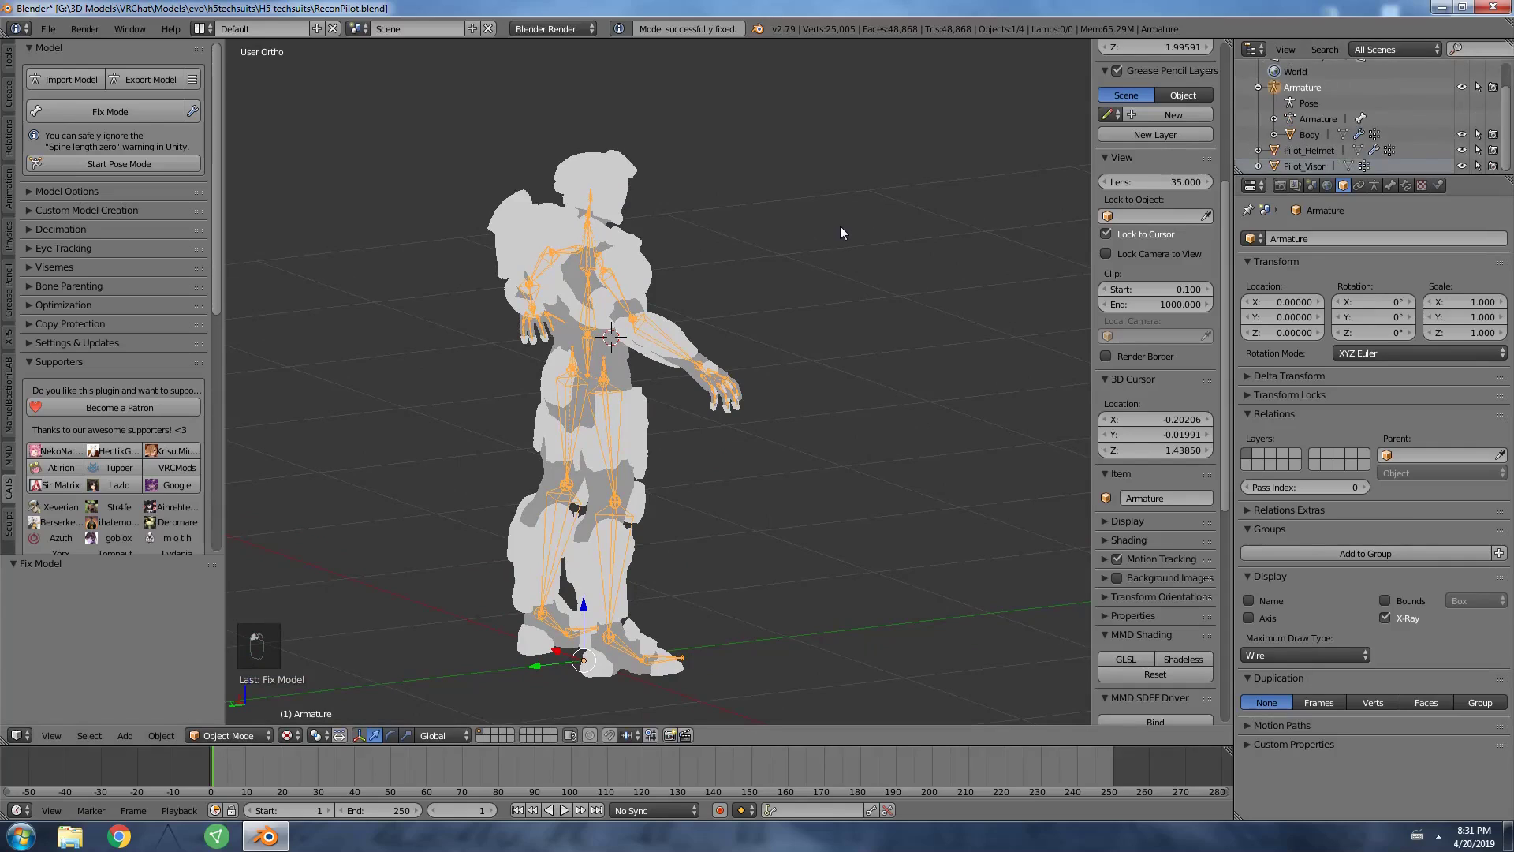
pyautogui.hotkey('ctrl', 'z')
pyautogui.hotkey('ctrl', 'z')
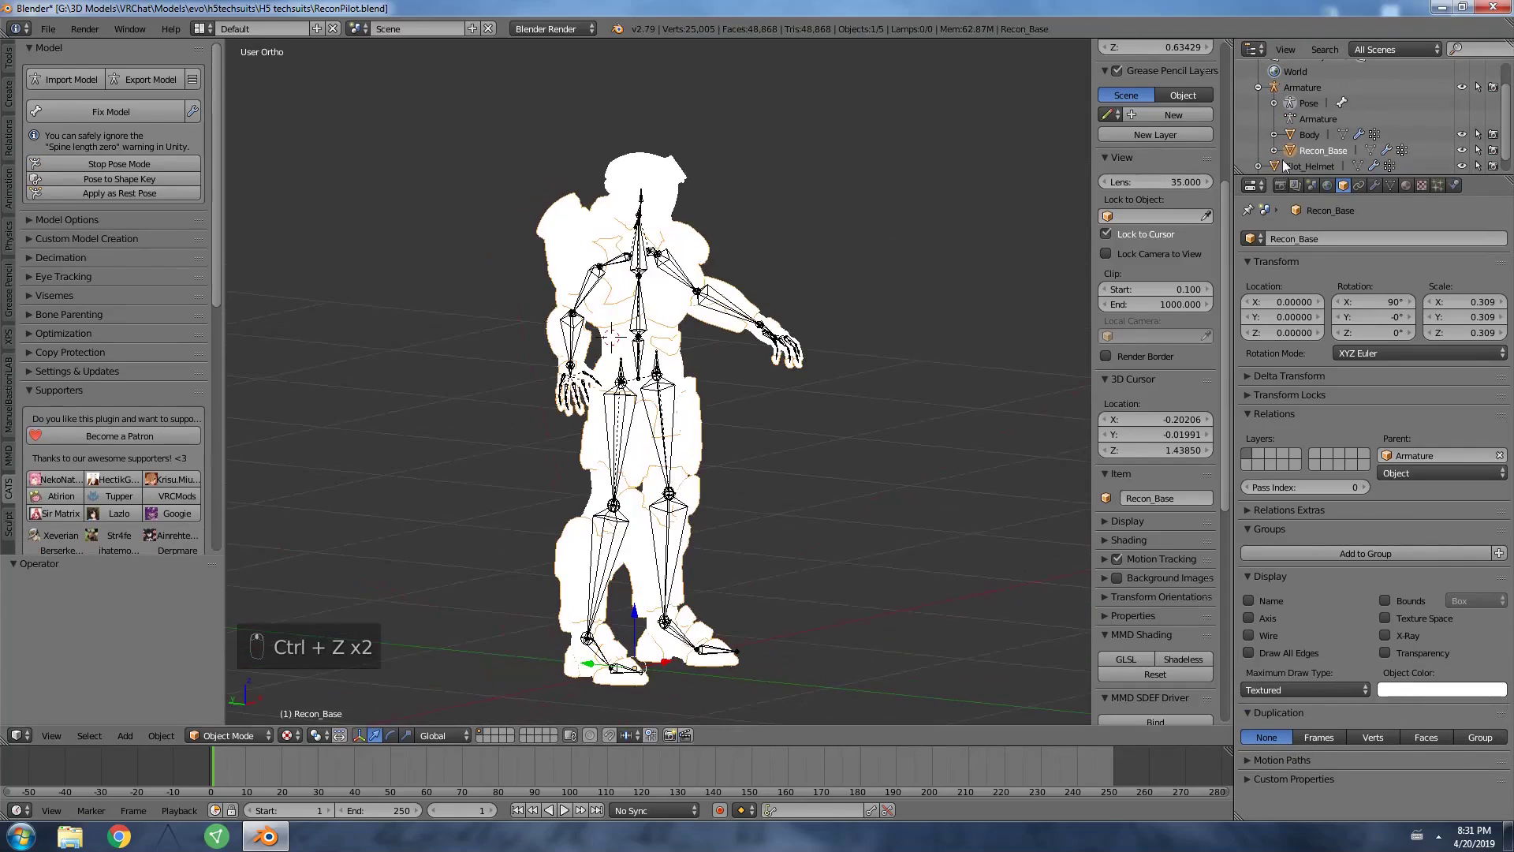
# Set Armature as the parent object of both Pilot_Helmet and Pilot_Visor.
pyautogui.click(1402, 476)
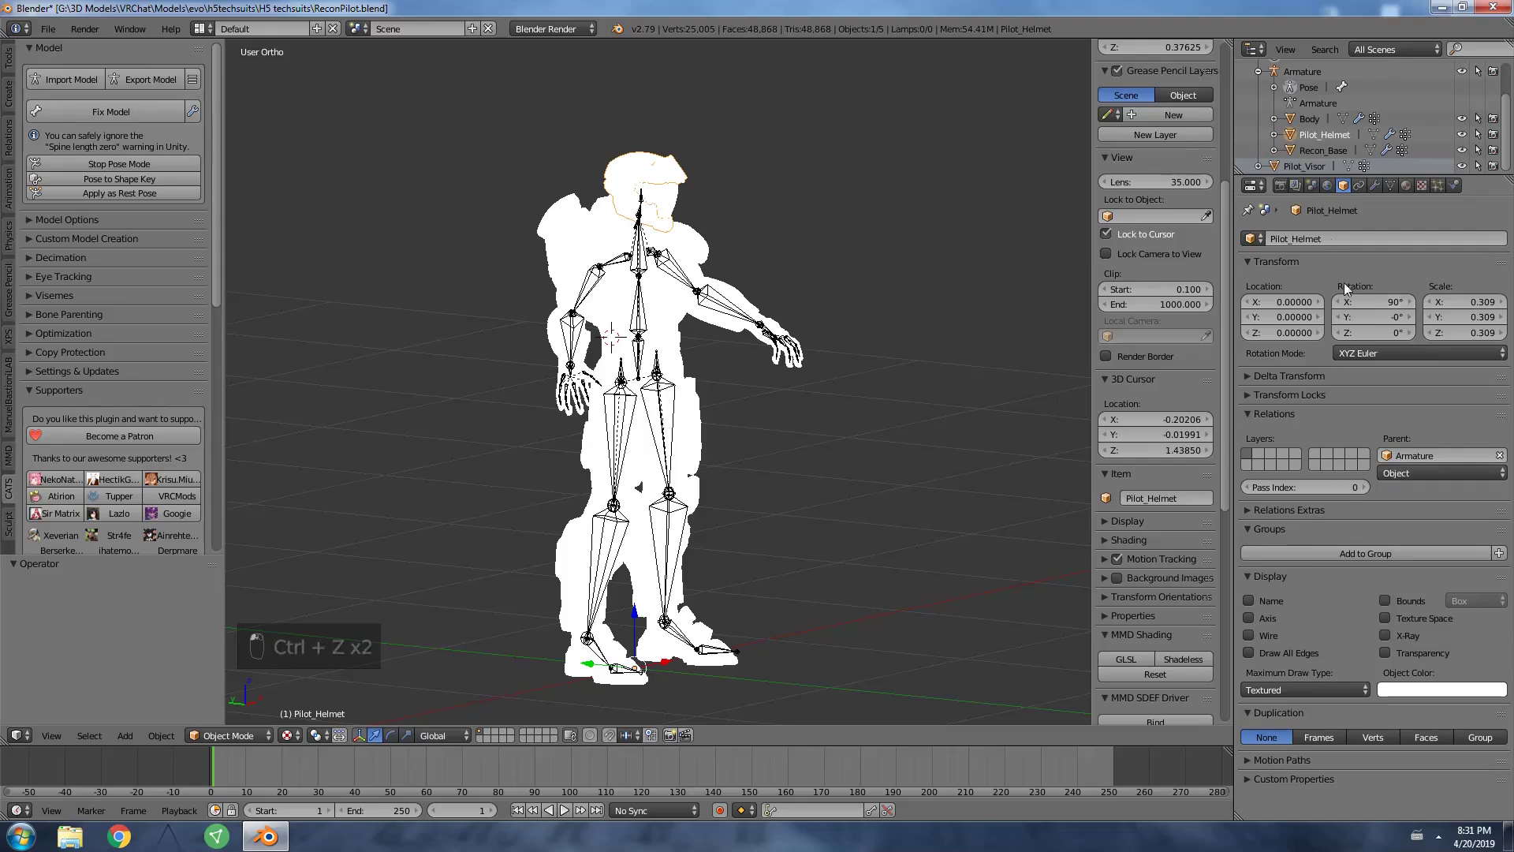
pyautogui.click(1311, 166)
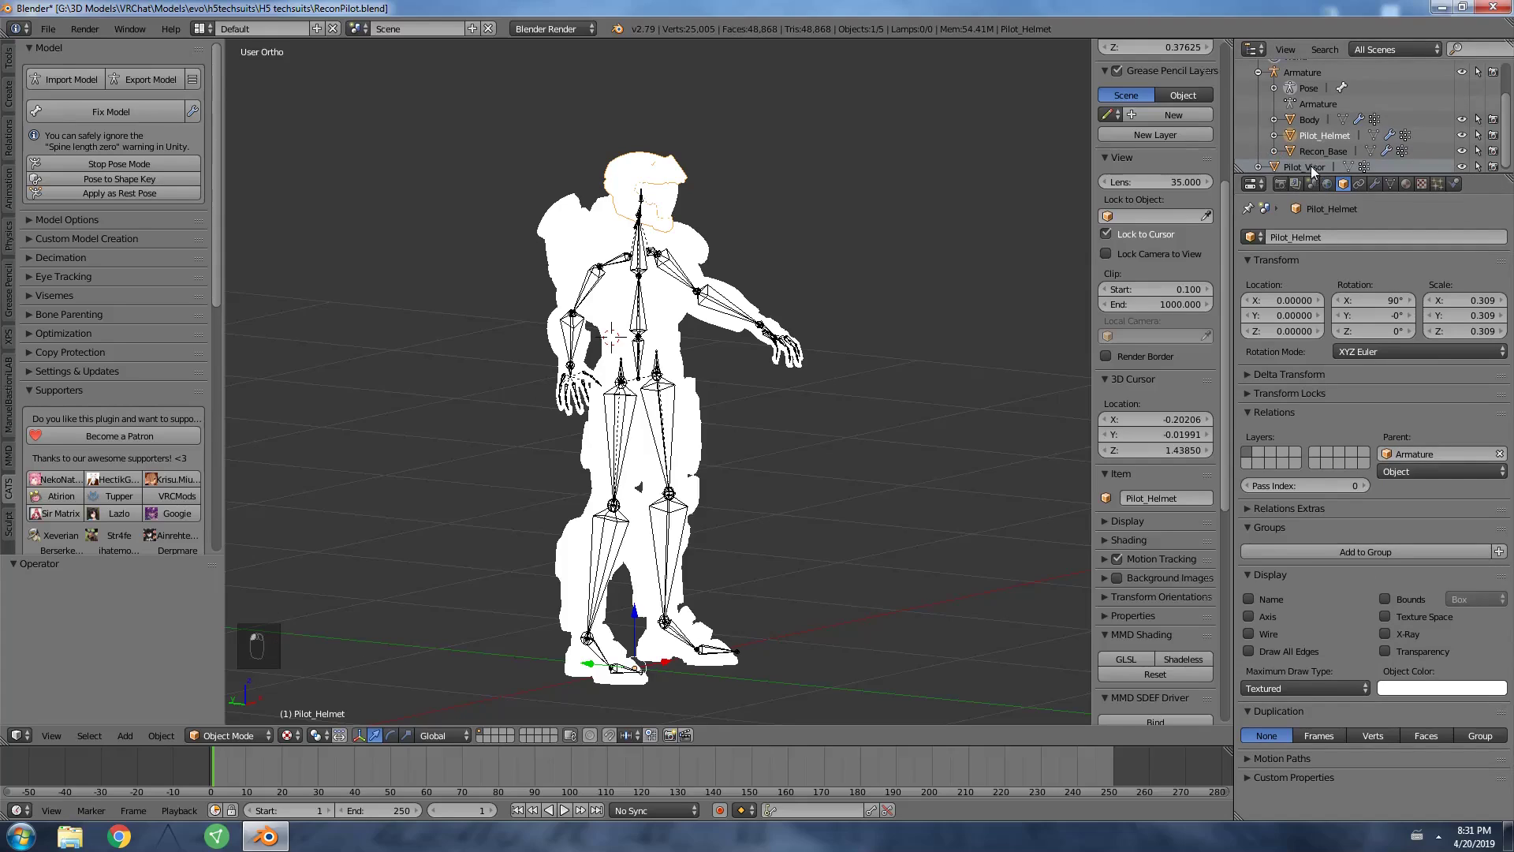
pyautogui.click(1424, 452)
pyautogui.click(1403, 477)
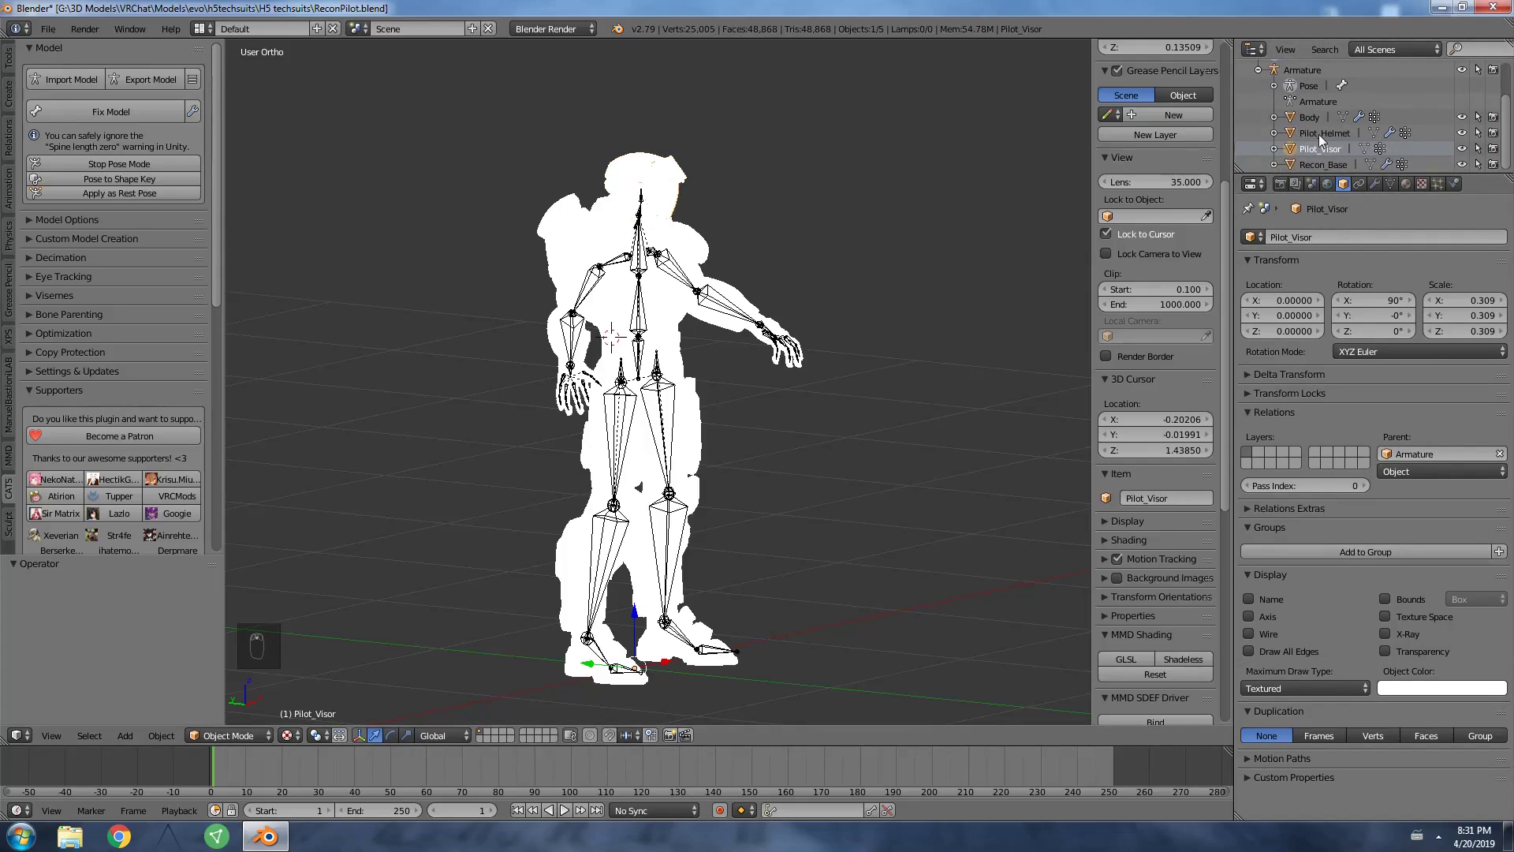
# Select Pilot_Helmet and reset the MMD shading so the model displays with normal shading.
pyautogui.click(1322, 132)
pyautogui.press('KP_4')
pyautogui.scroll(-8, 1135, 473)
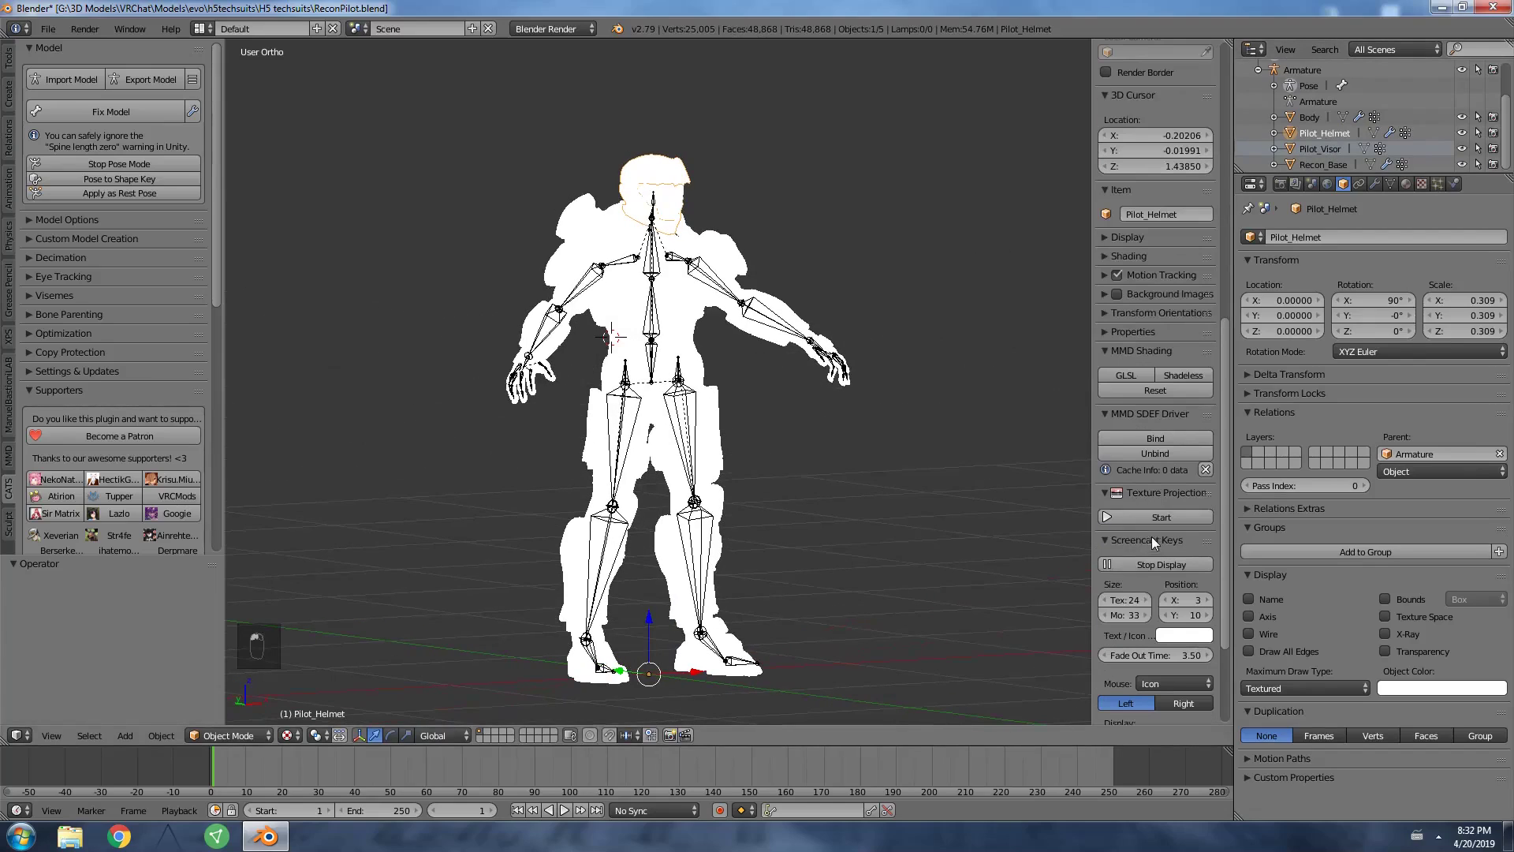
pyautogui.click(1155, 390)
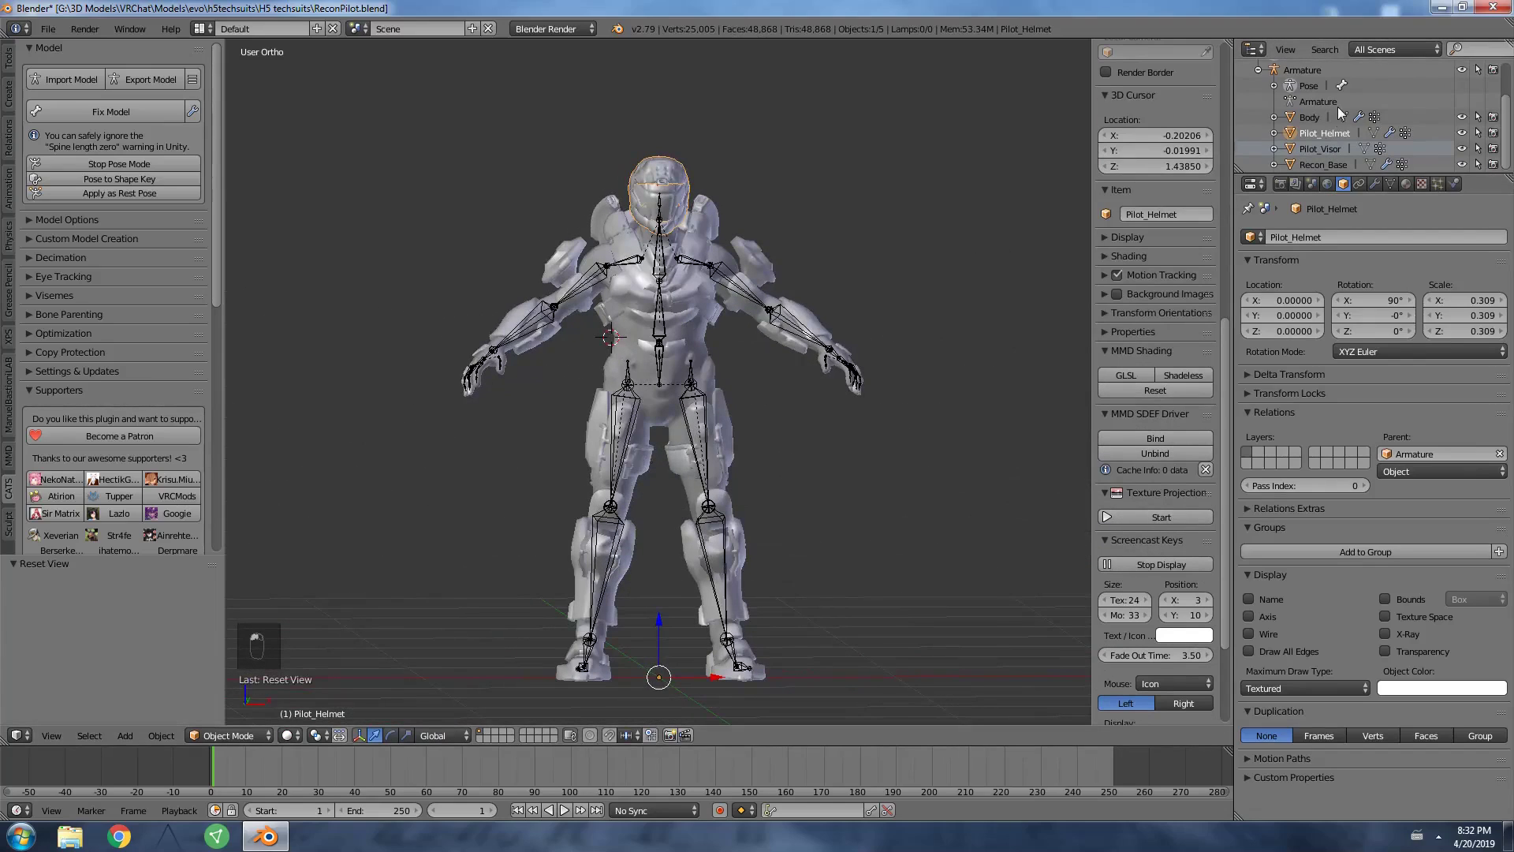
# Fix the model with the CATS plugin and reset the MMD shading of the resulting Body mesh.
pyautogui.moveTo(906, 239); pyautogui.dragTo(949, 230, button='middle')
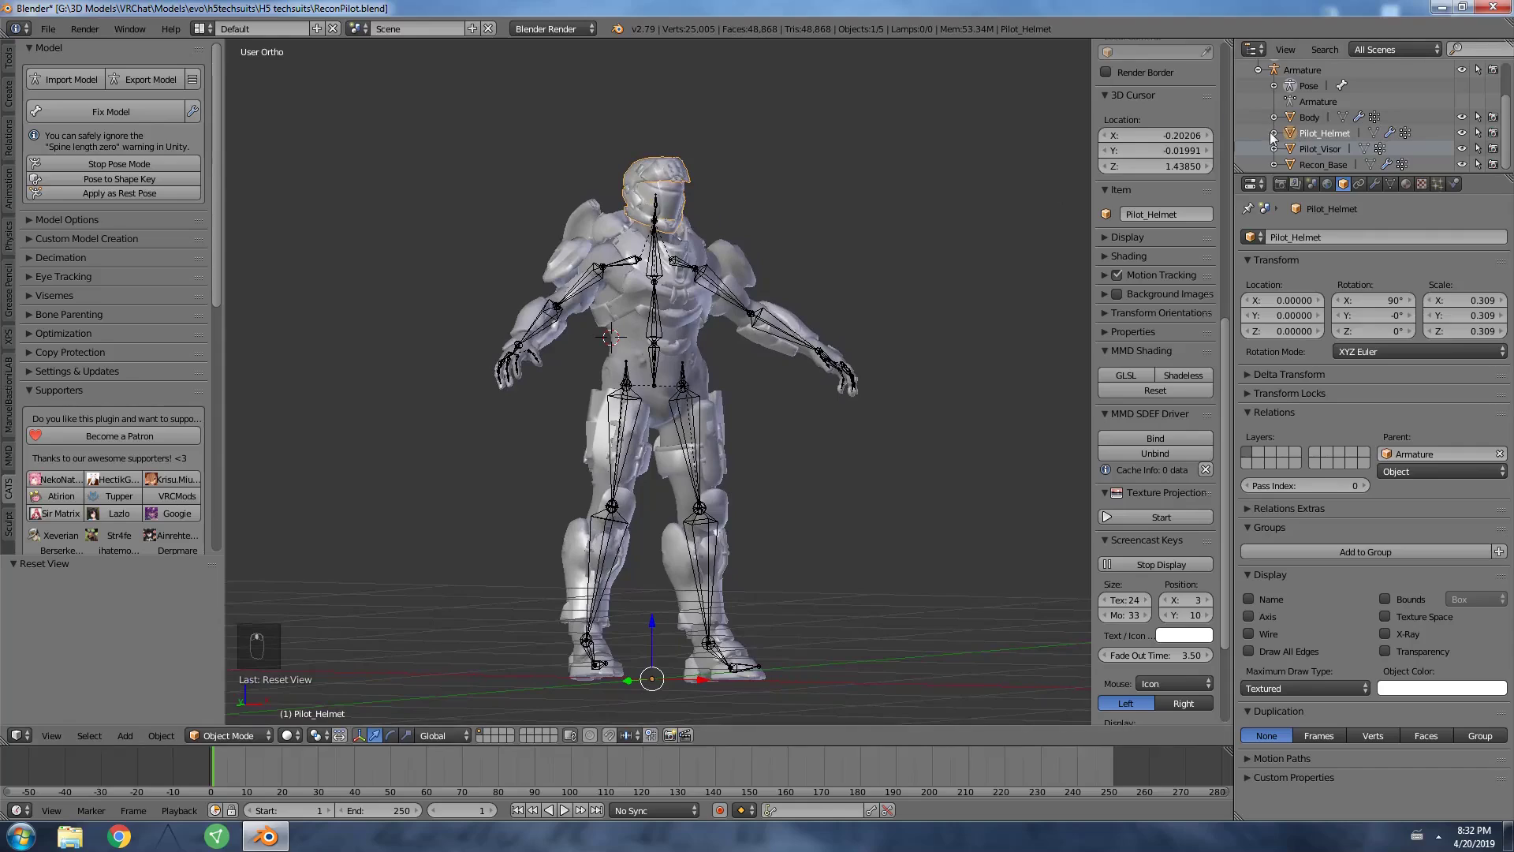
pyautogui.moveTo(788, 158); pyautogui.dragTo(582, 150, button='middle')
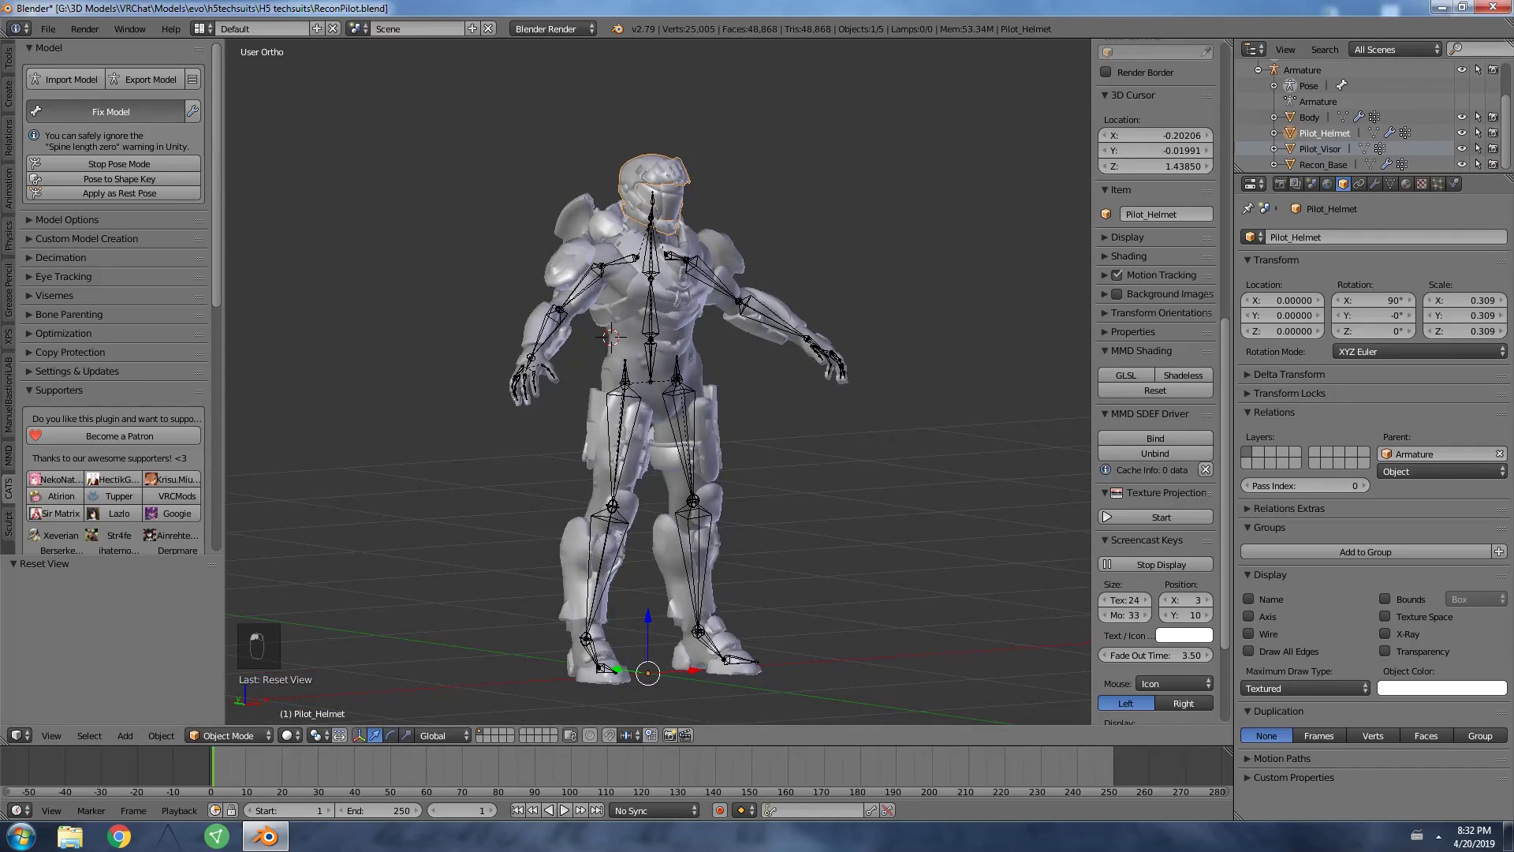
pyautogui.click(1308, 162)
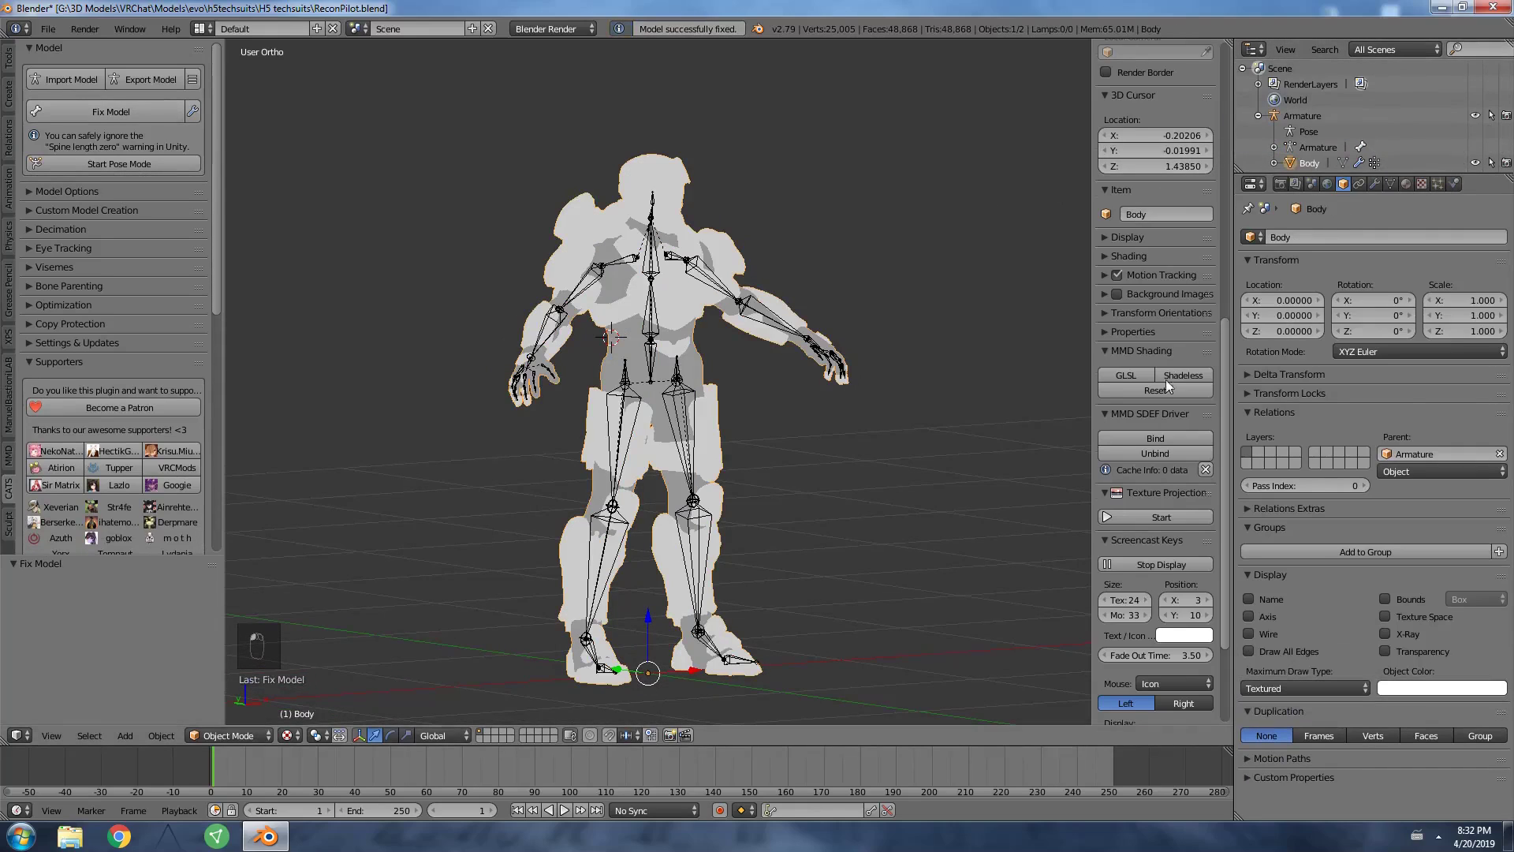
pyautogui.scroll(-2, 1161, 385)
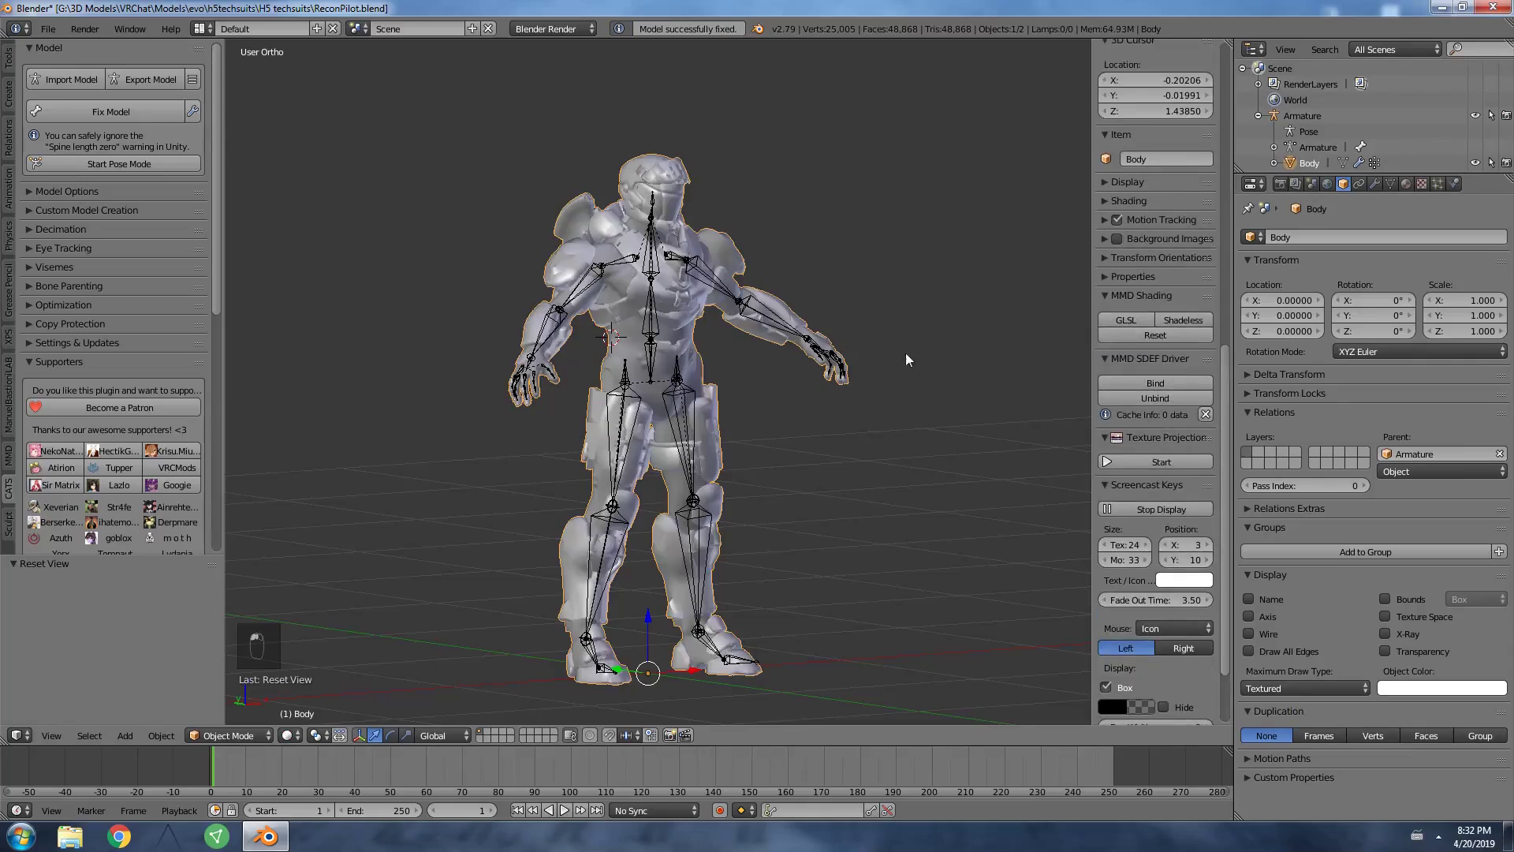
# Put the Body mesh in Edit Mode with nothing selected and save the Blender file.
pyautogui.press('Tab')
pyautogui.press('a')
pyautogui.press('a')
pyautogui.scroll(3, 905, 353)
pyautogui.moveTo(759, 289); pyautogui.dragTo(721, 246, button='middle')
pyautogui.moveTo(544, 268); pyautogui.dragTo(489, 236, button='middle')
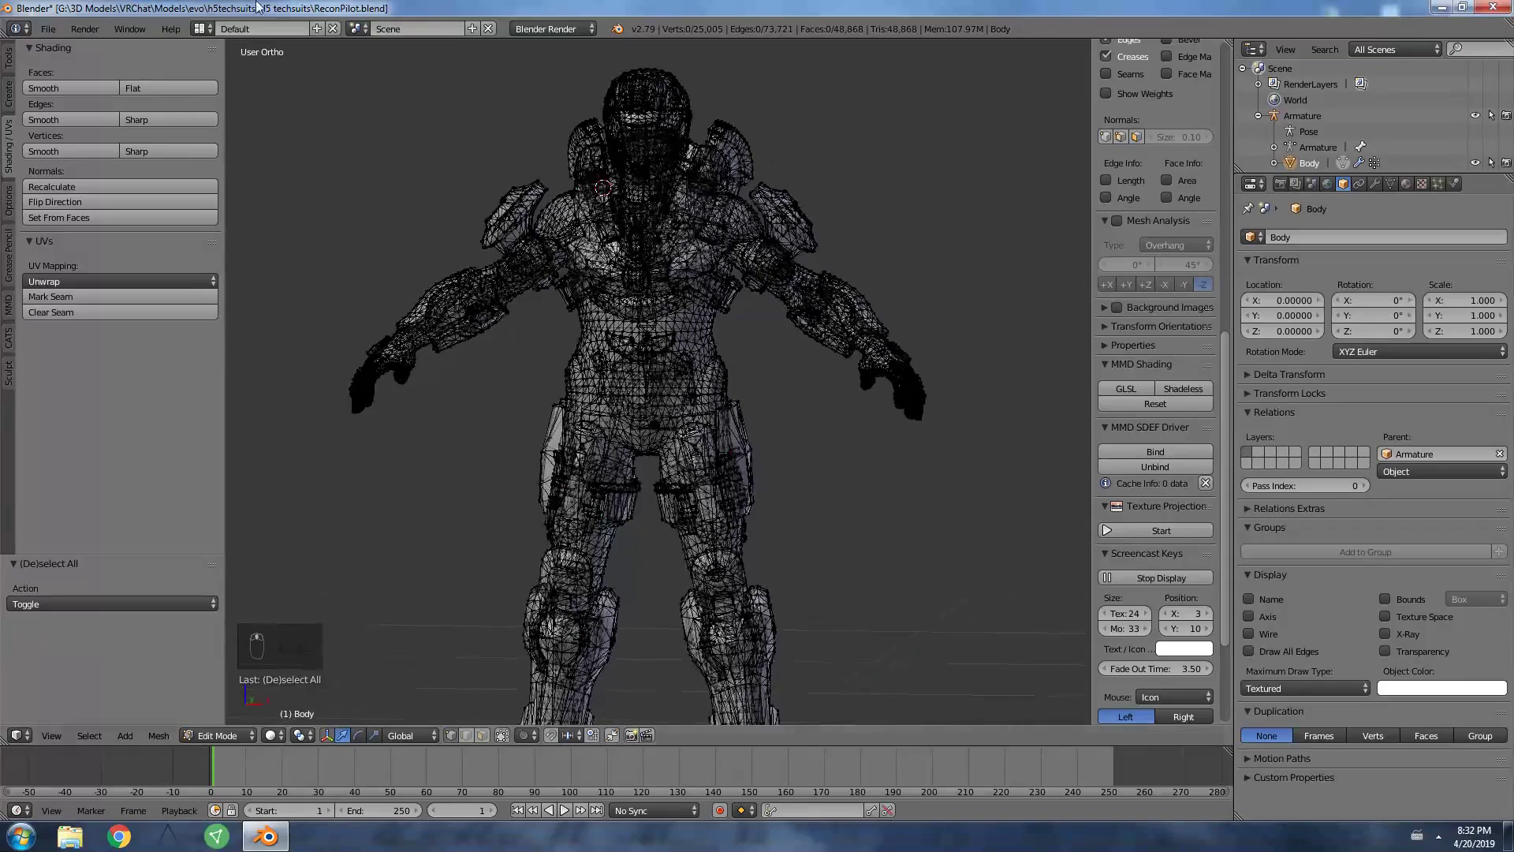
pyautogui.click(44, 29)
pyautogui.click(83, 150)
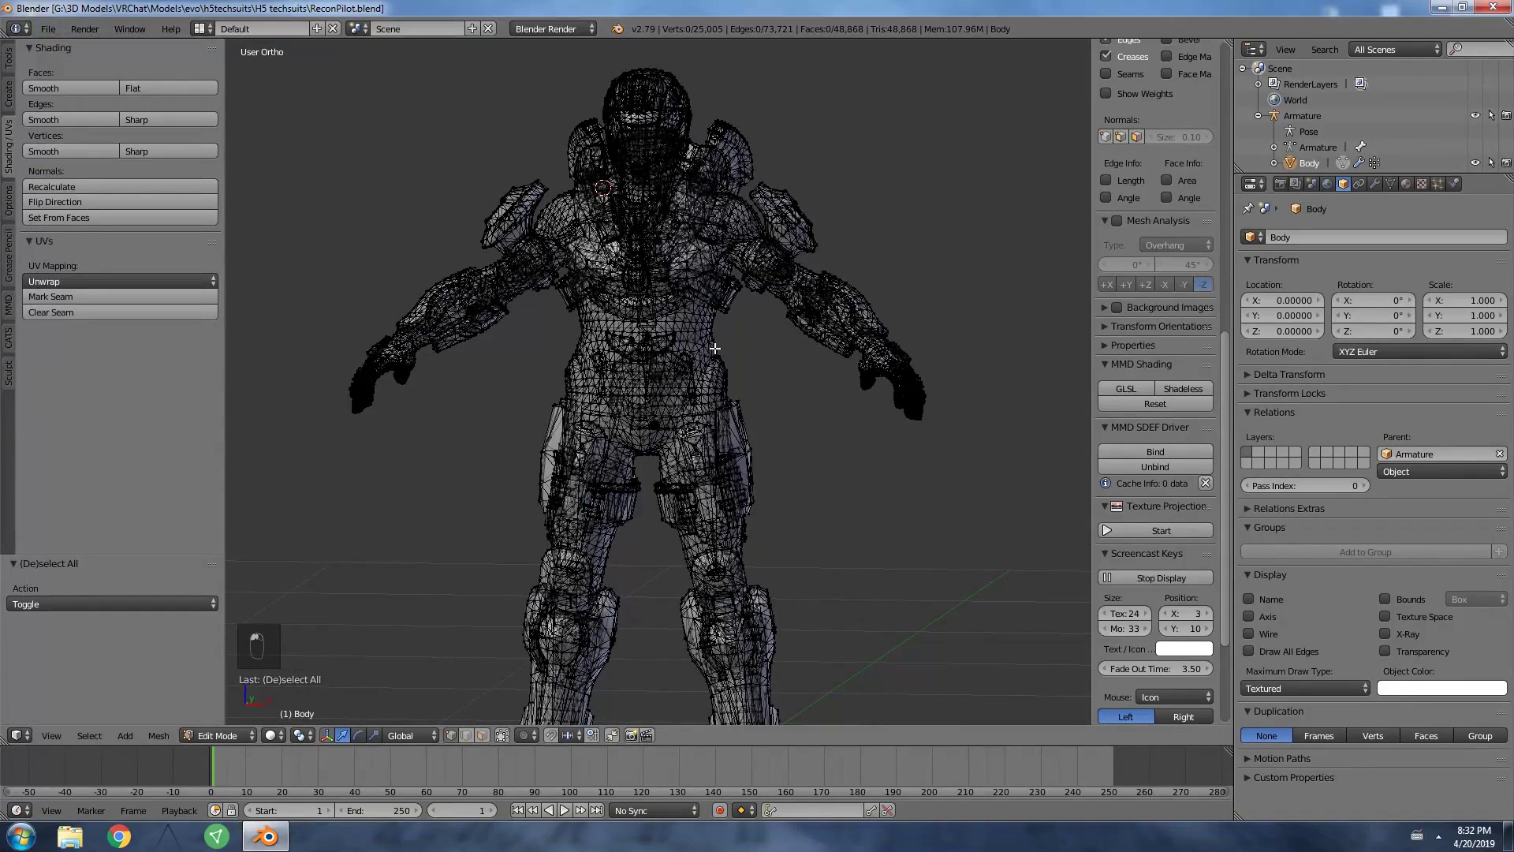
# Show the Body mesh's materials and try to remove the Recon material slot.
pyautogui.moveTo(694, 339); pyautogui.dragTo(848, 332, button='middle')
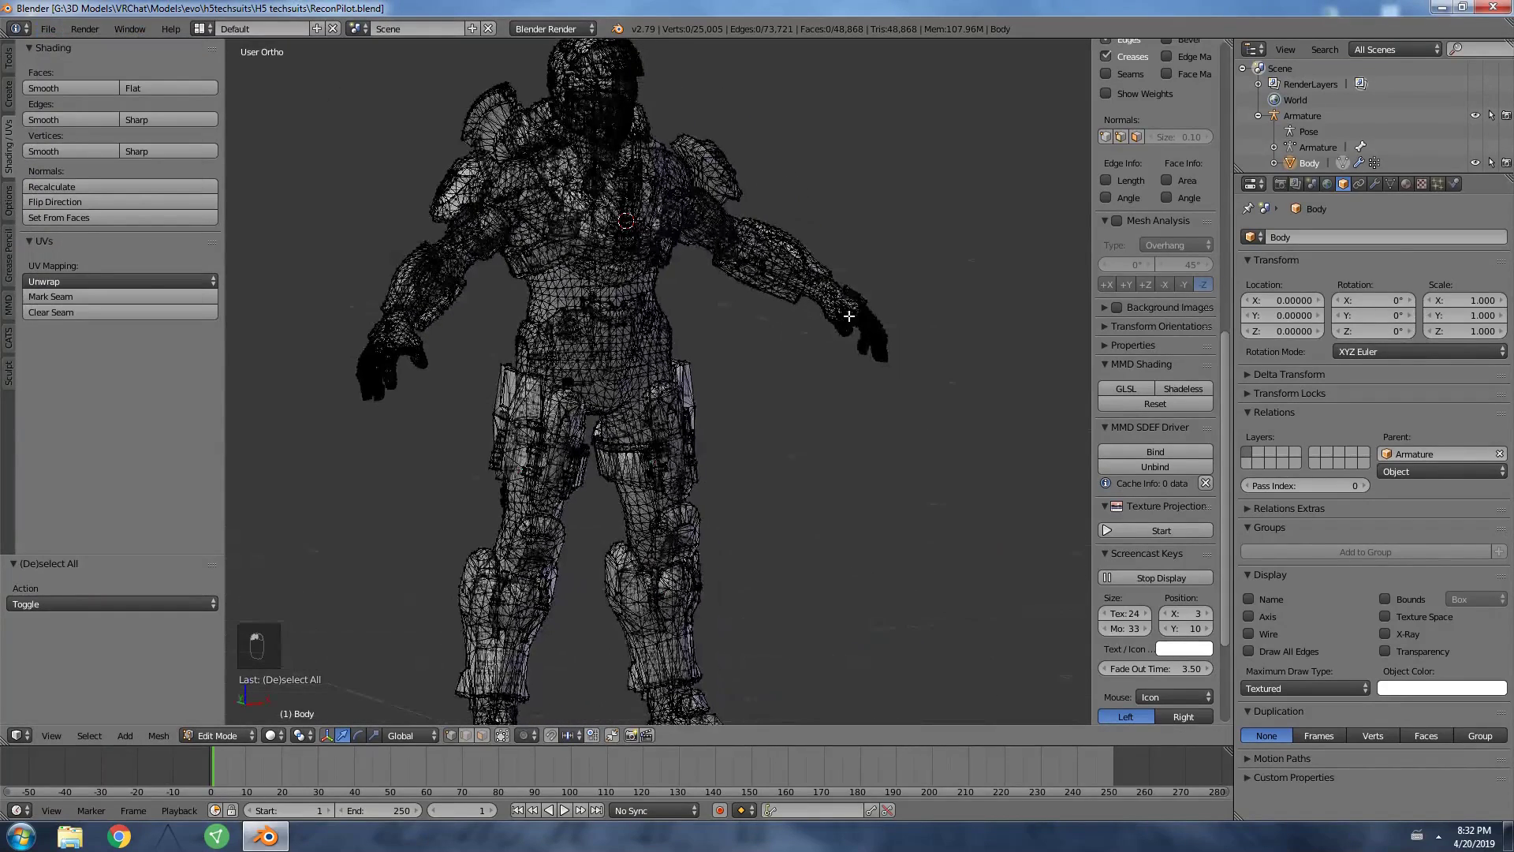
pyautogui.scroll(2, 864, 324)
pyautogui.moveTo(896, 419); pyautogui.dragTo(851, 276, button='middle')
pyautogui.click(1405, 183)
pyautogui.scroll(3, 1301, 276)
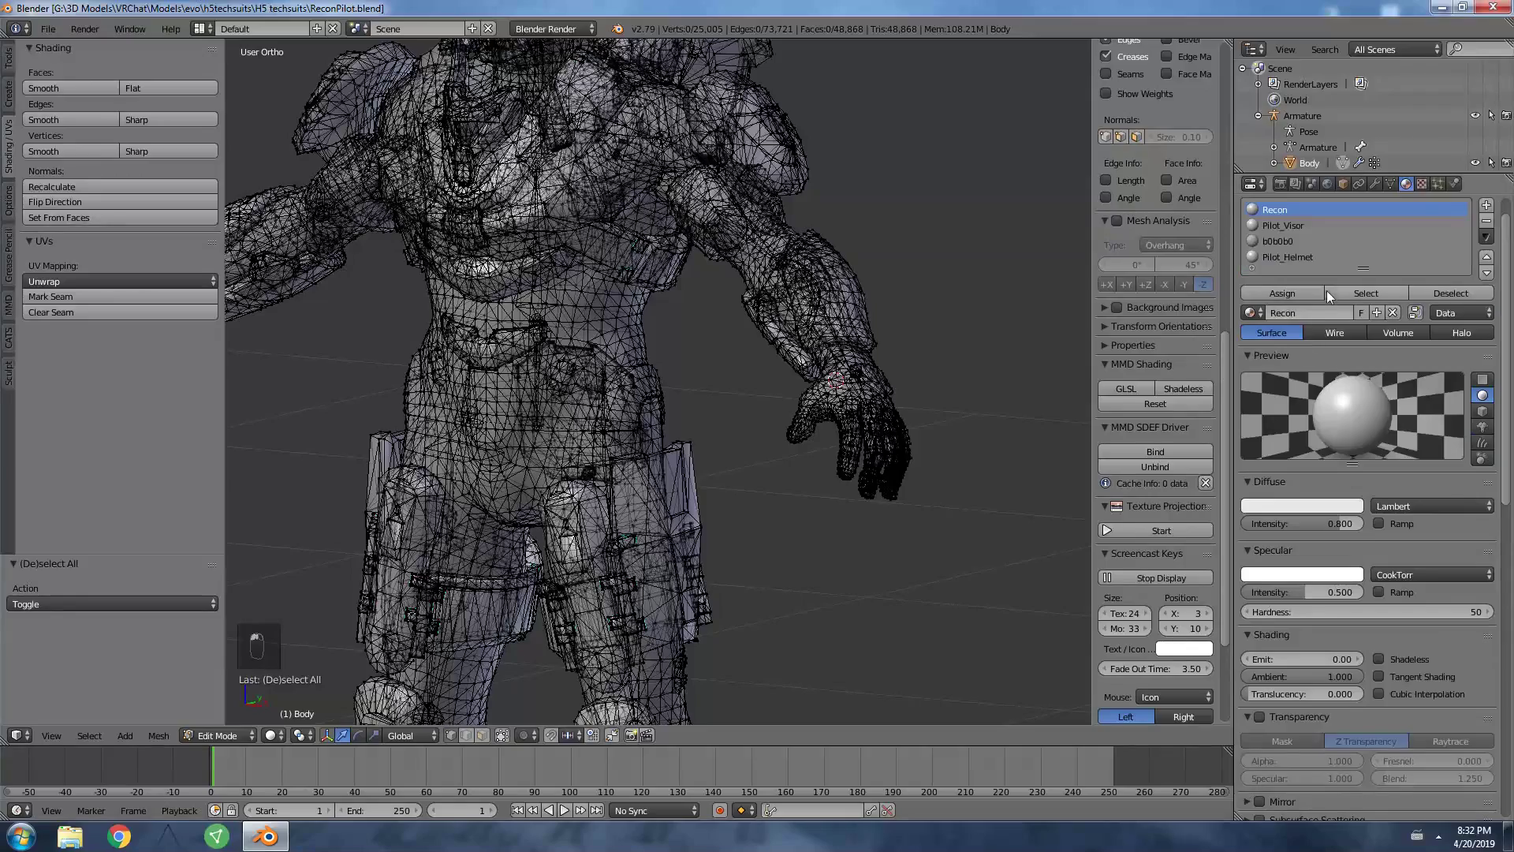
pyautogui.click(1487, 252)
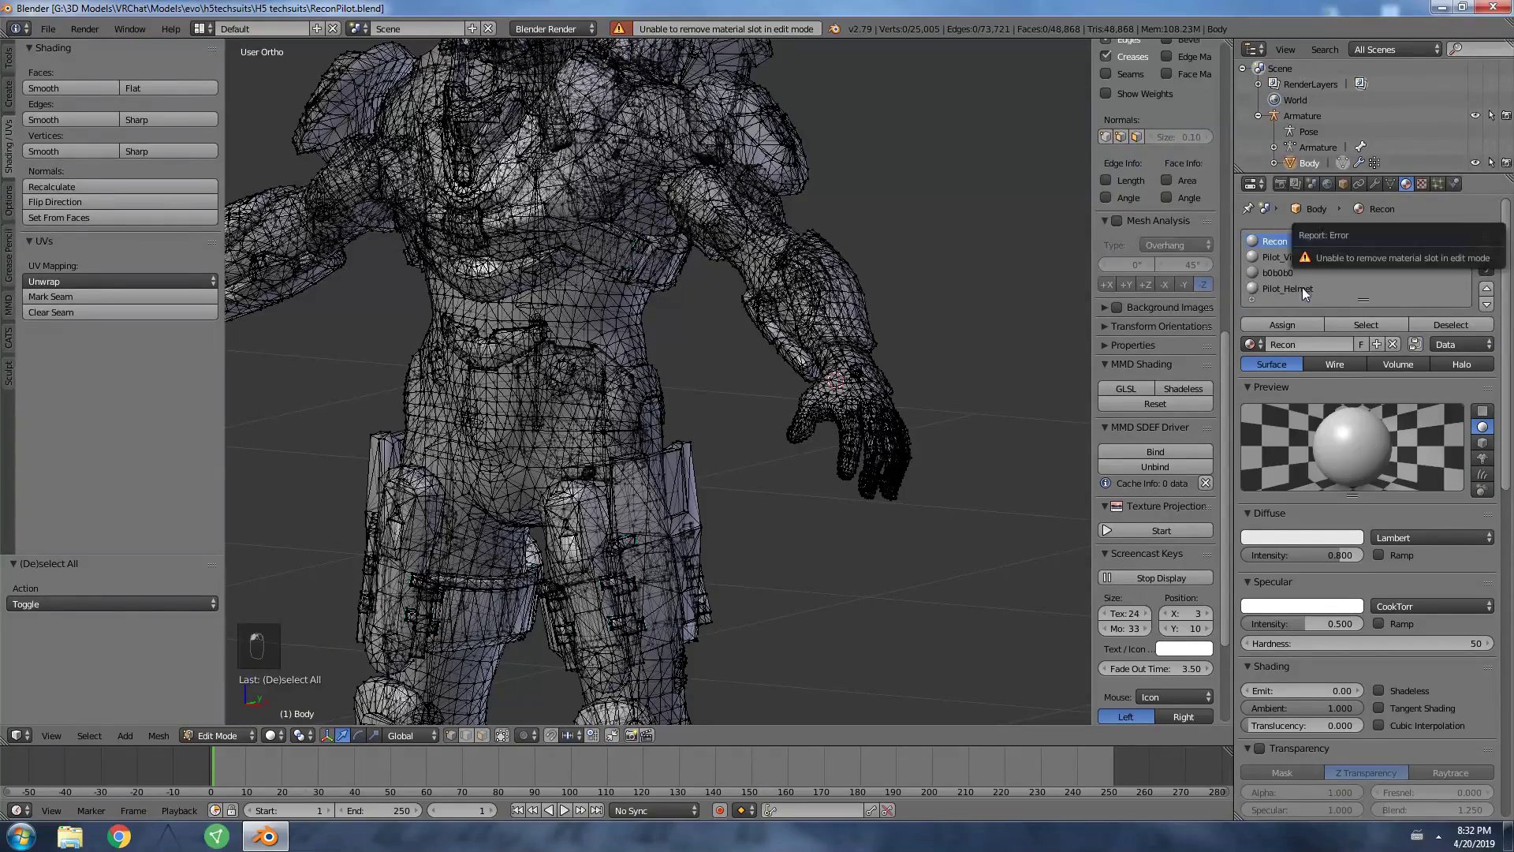
# Set the b0b0b0 material's diffuse colour to magenta with R 0.588, G 0.000 and B 0.230.
pyautogui.moveTo(915, 331); pyautogui.dragTo(938, 257, button='middle')
pyautogui.click(1284, 272)
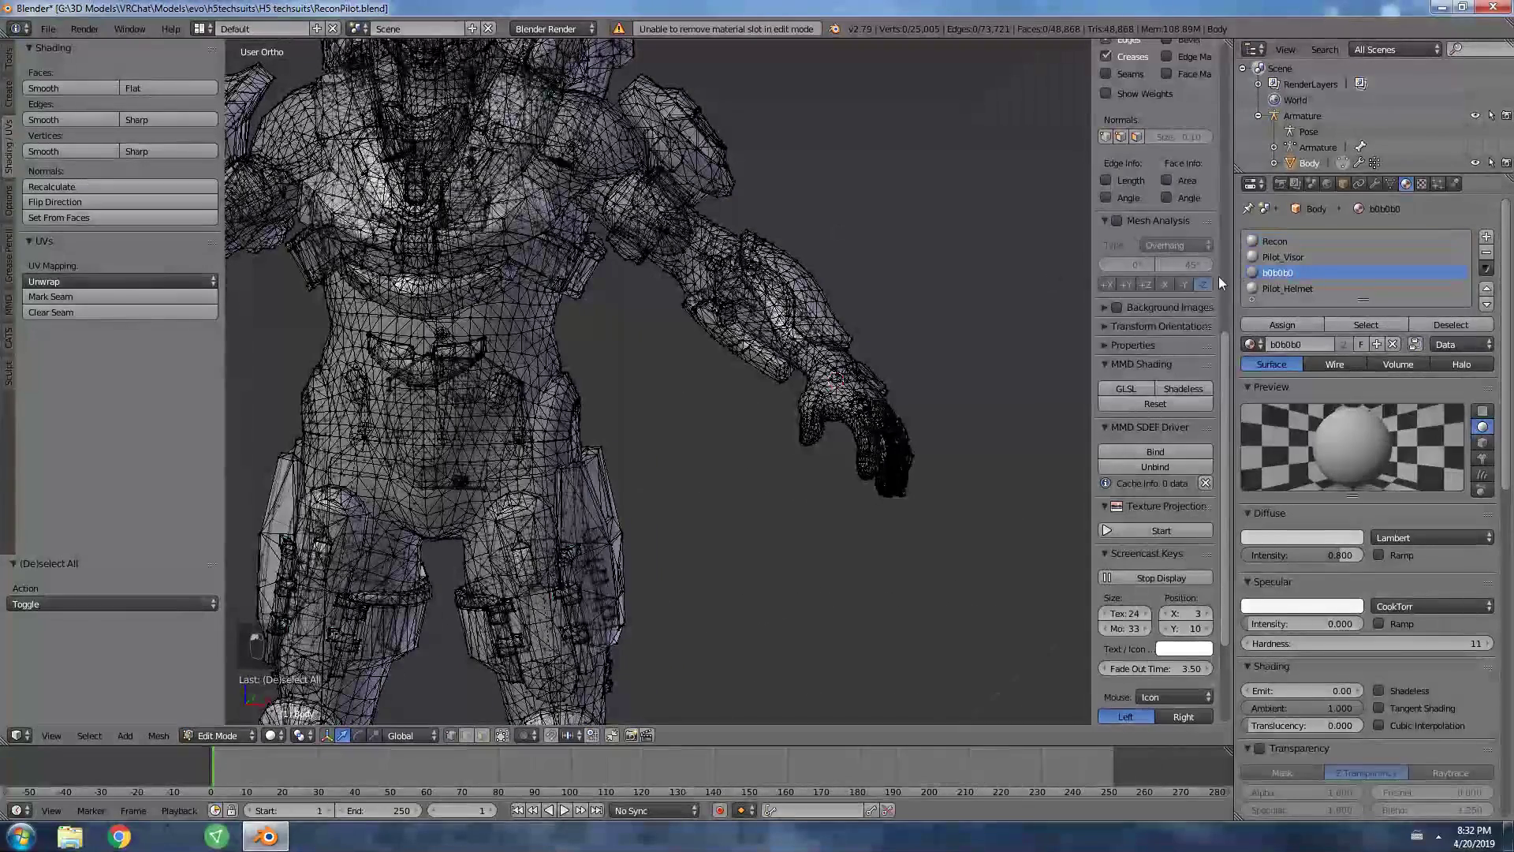
pyautogui.click(1311, 536)
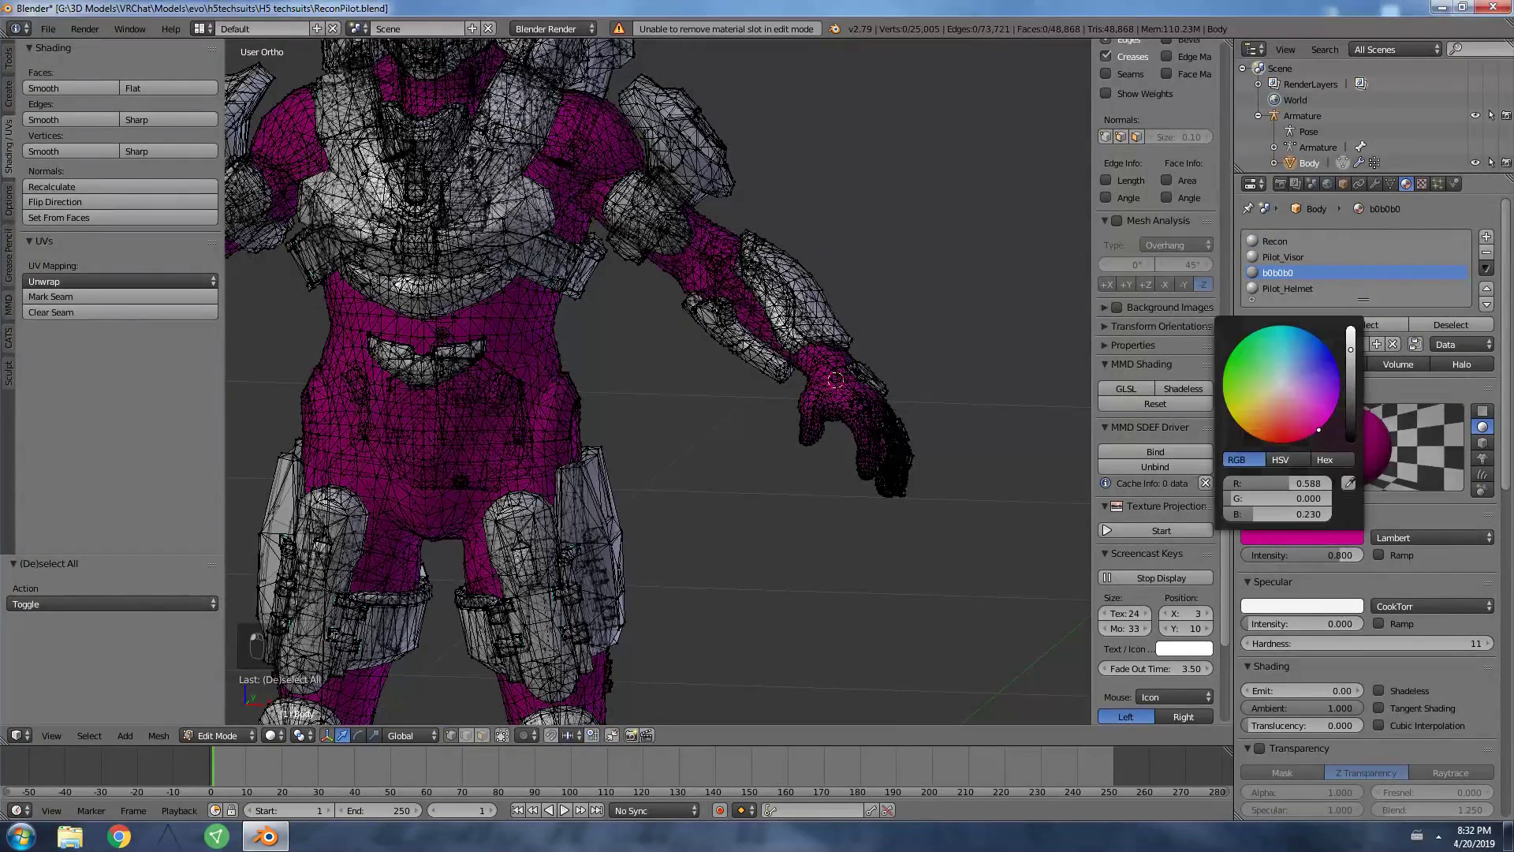
pyautogui.hotkey('ctrl', 'z')
pyautogui.hotkey('ctrl', 'z')
pyautogui.hotkey('ctrl', 'z')
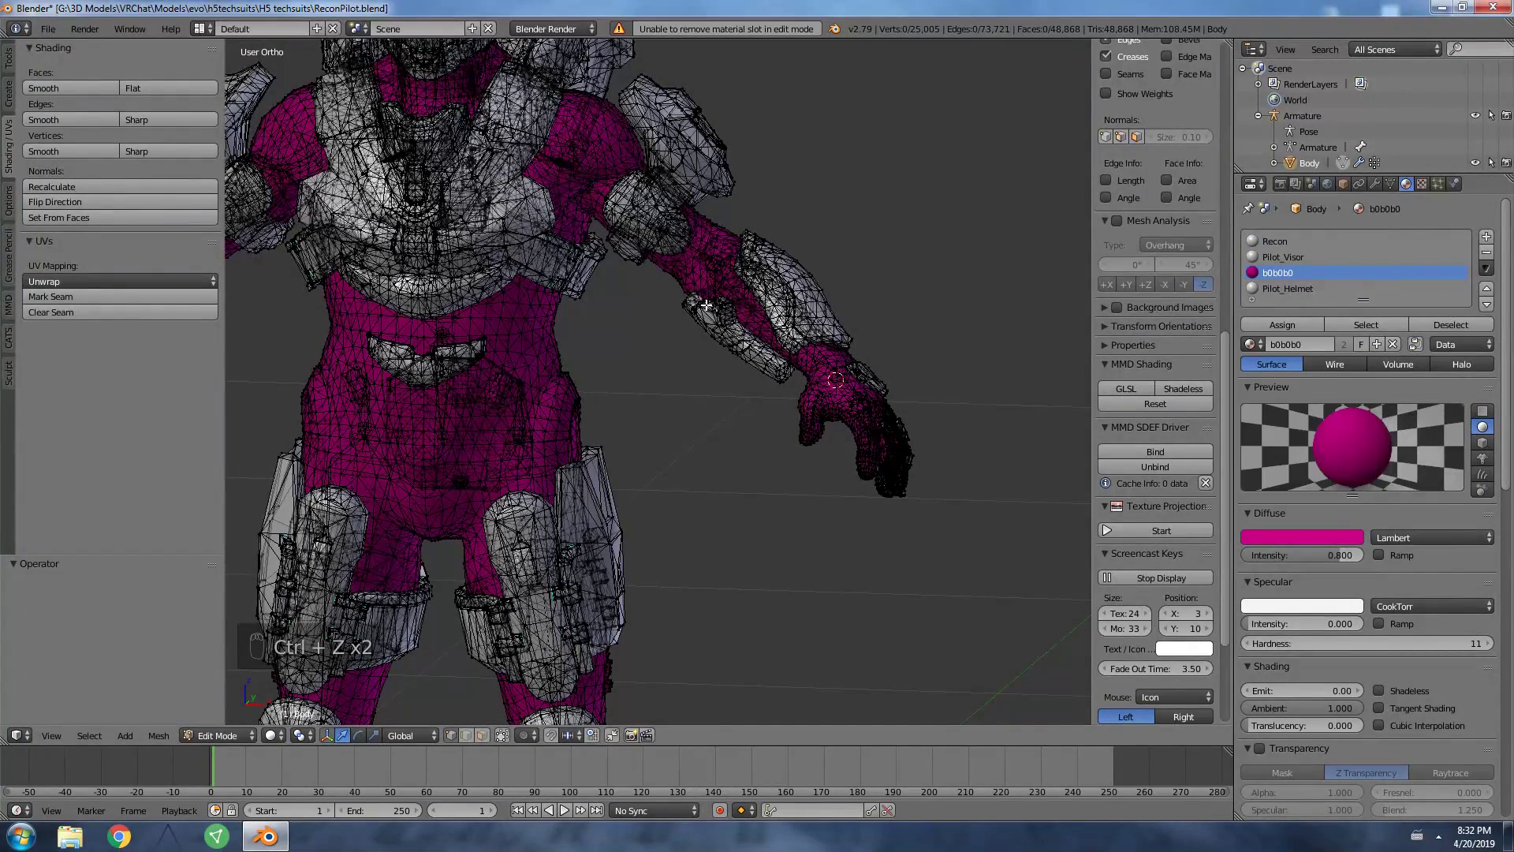
# Select the whole linked techsuit mesh and one fingertip armour piece on the hand.
pyautogui.press('a')
pyautogui.scroll(-4, 648, 392)
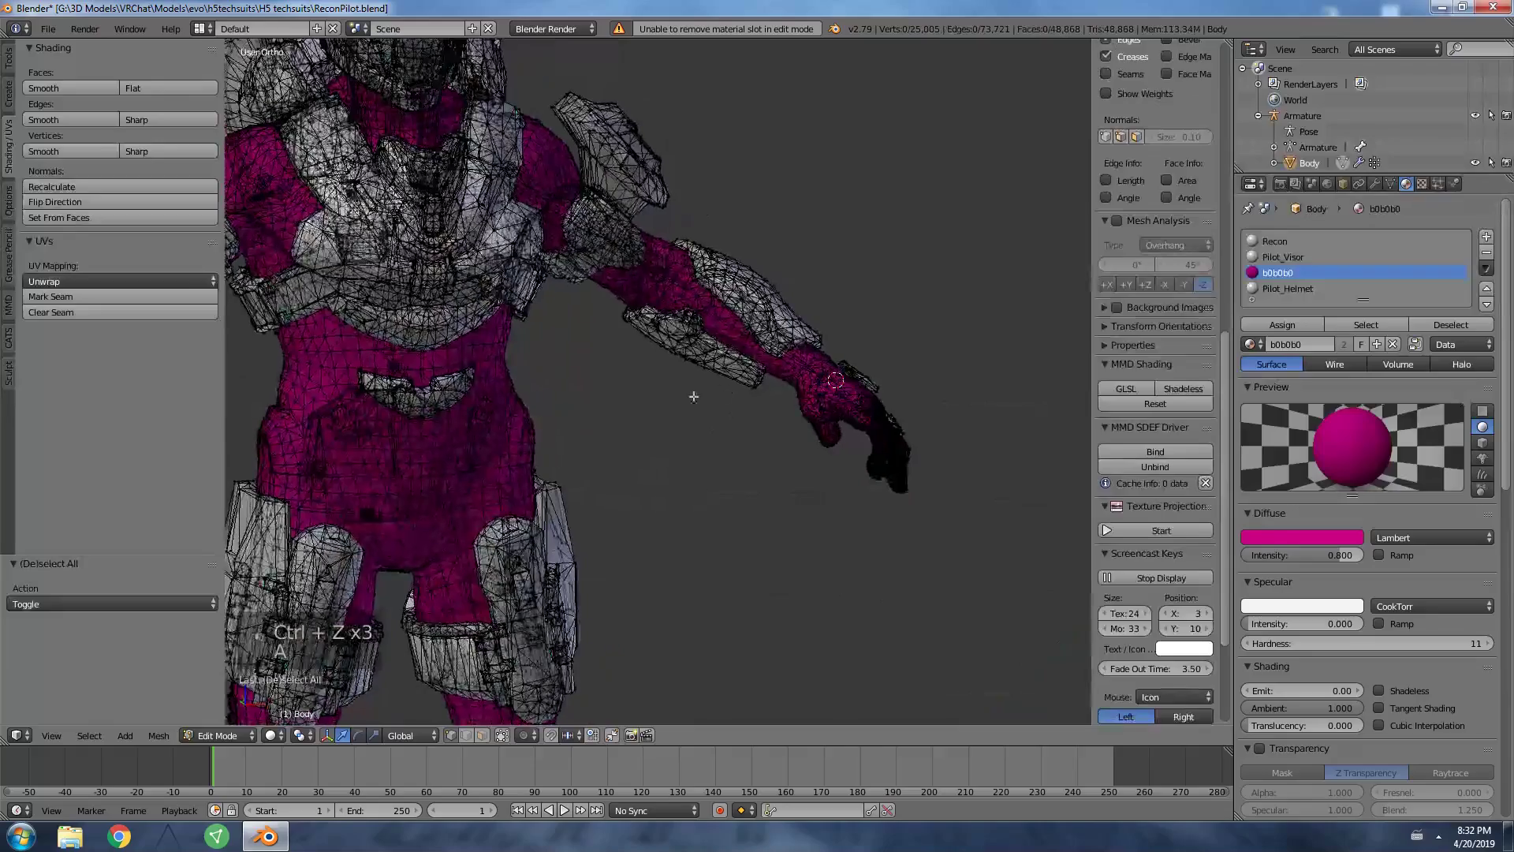
pyautogui.scroll(8, 799, 379)
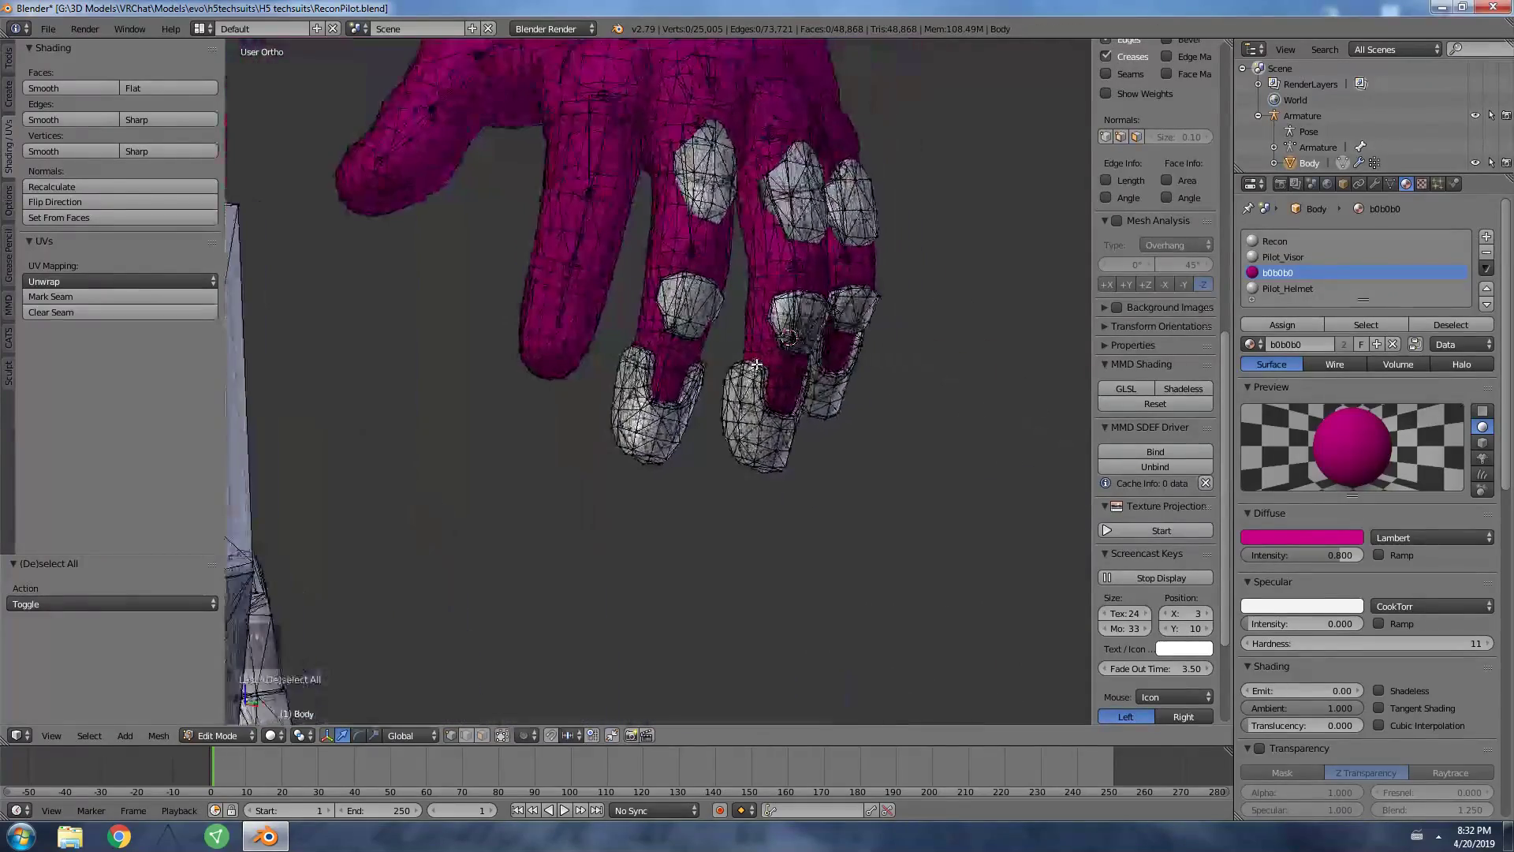
pyautogui.press('l')
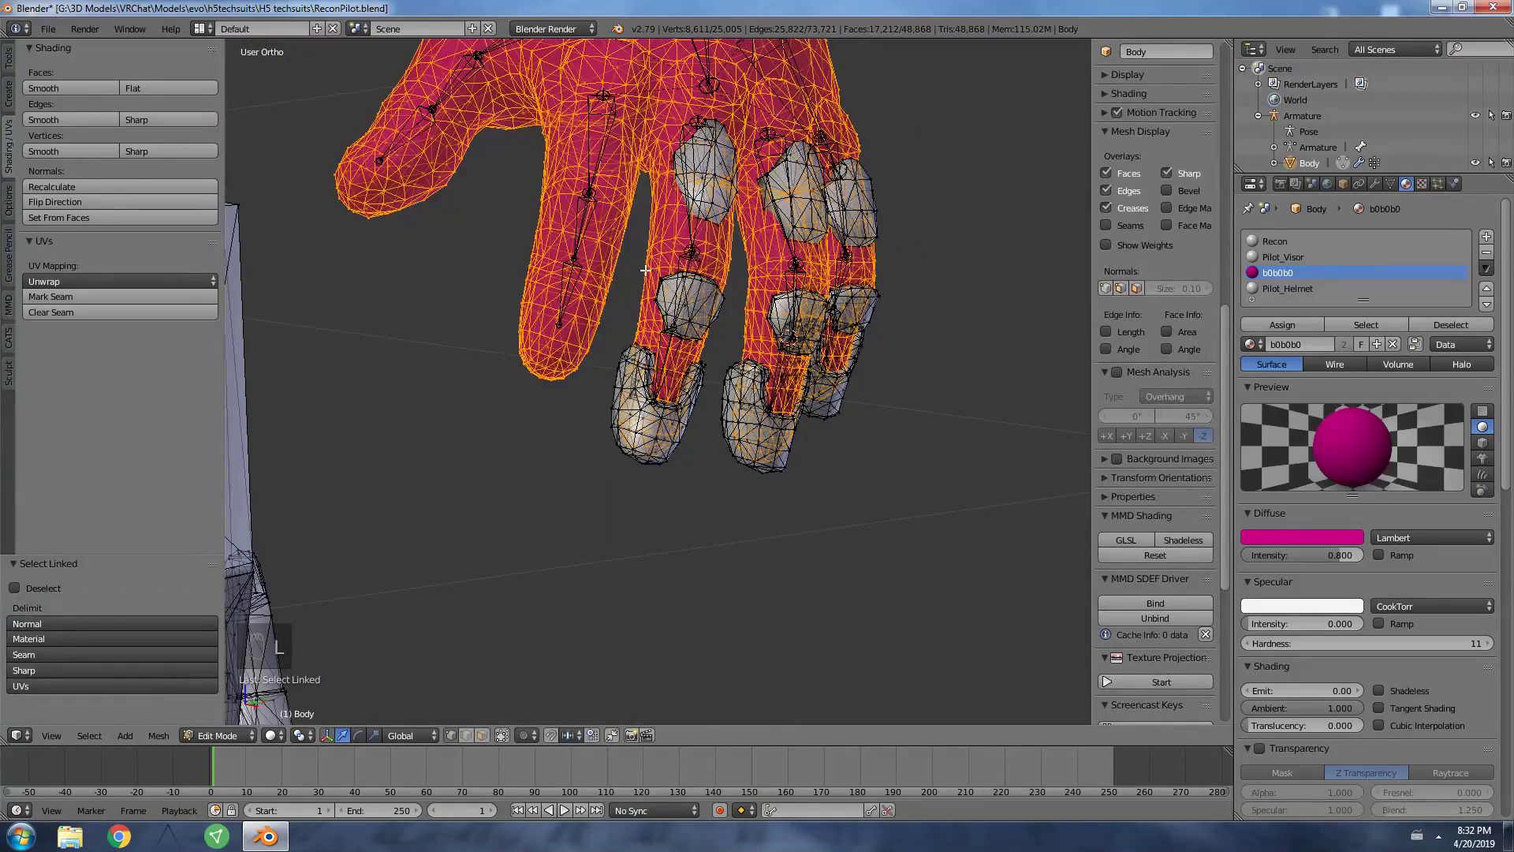
pyautogui.press('l')
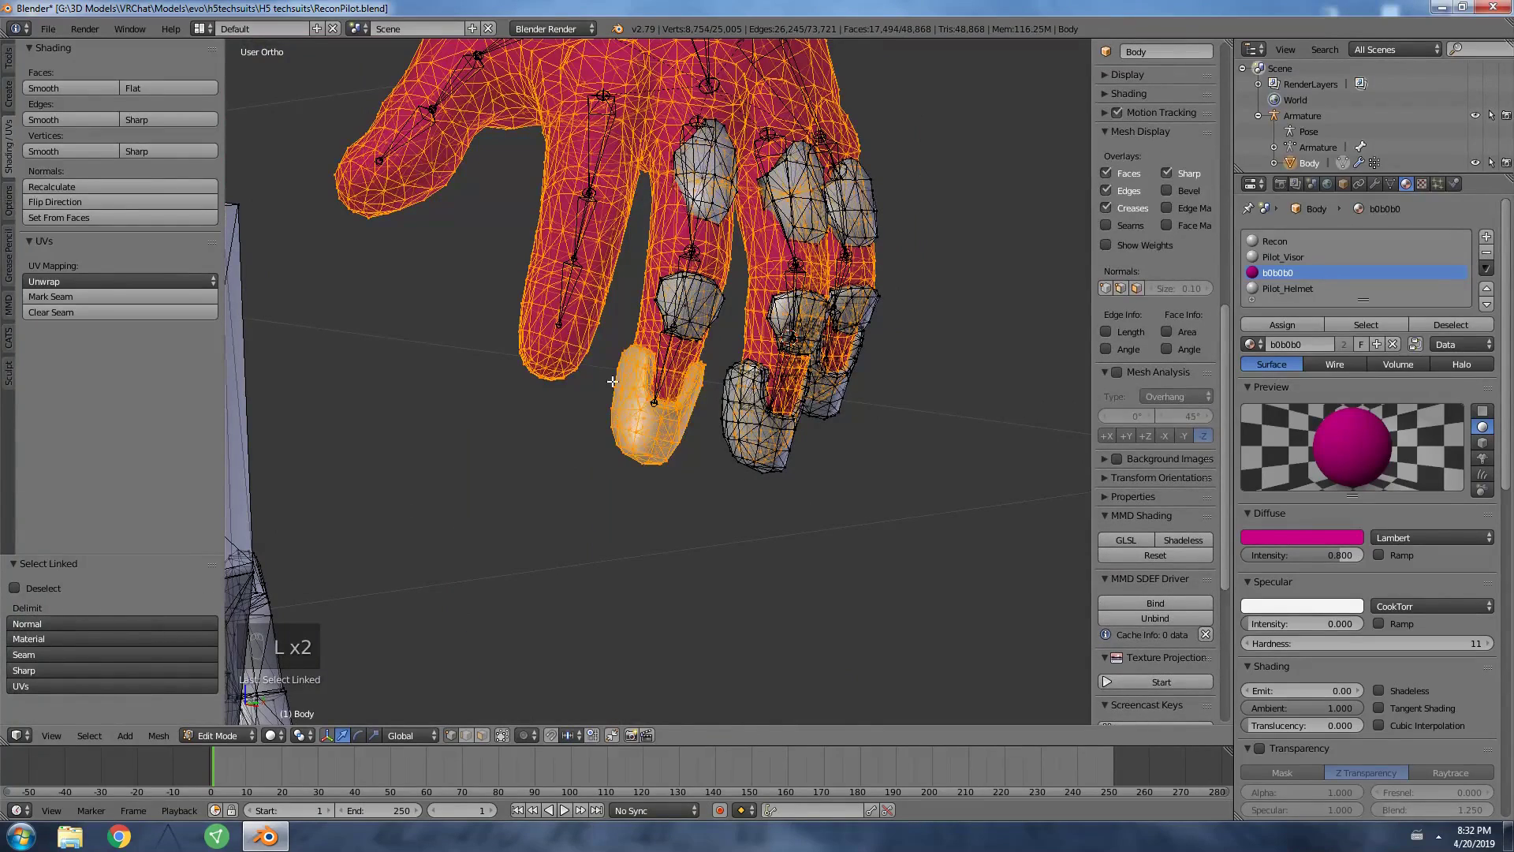
# Deselect the faces of the b0b0b0 material and clear the remaining selection.
pyautogui.scroll(-5, 667, 294)
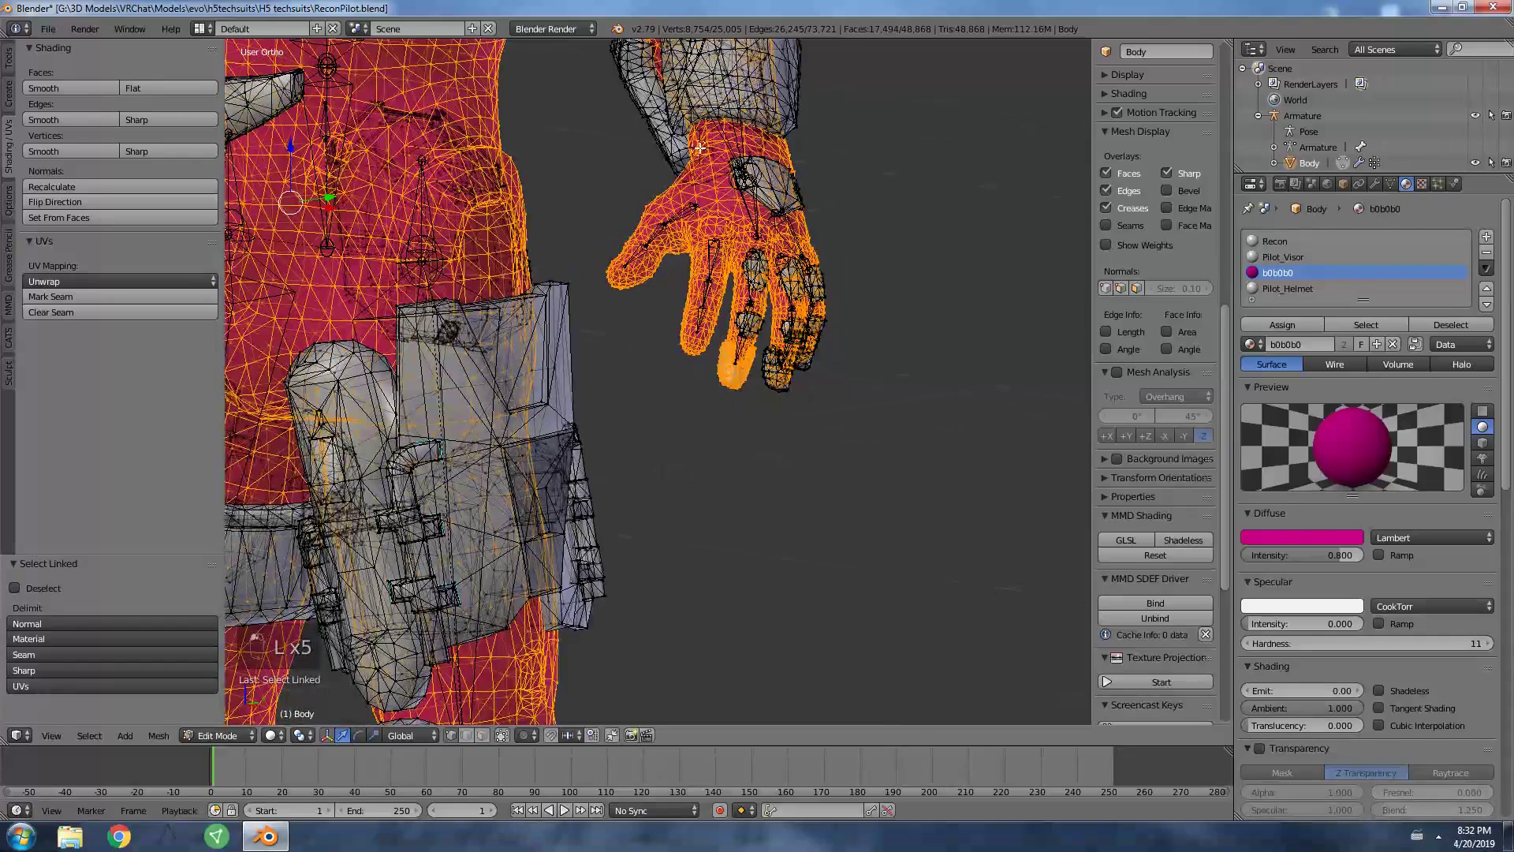
pyautogui.scroll(3, 699, 147)
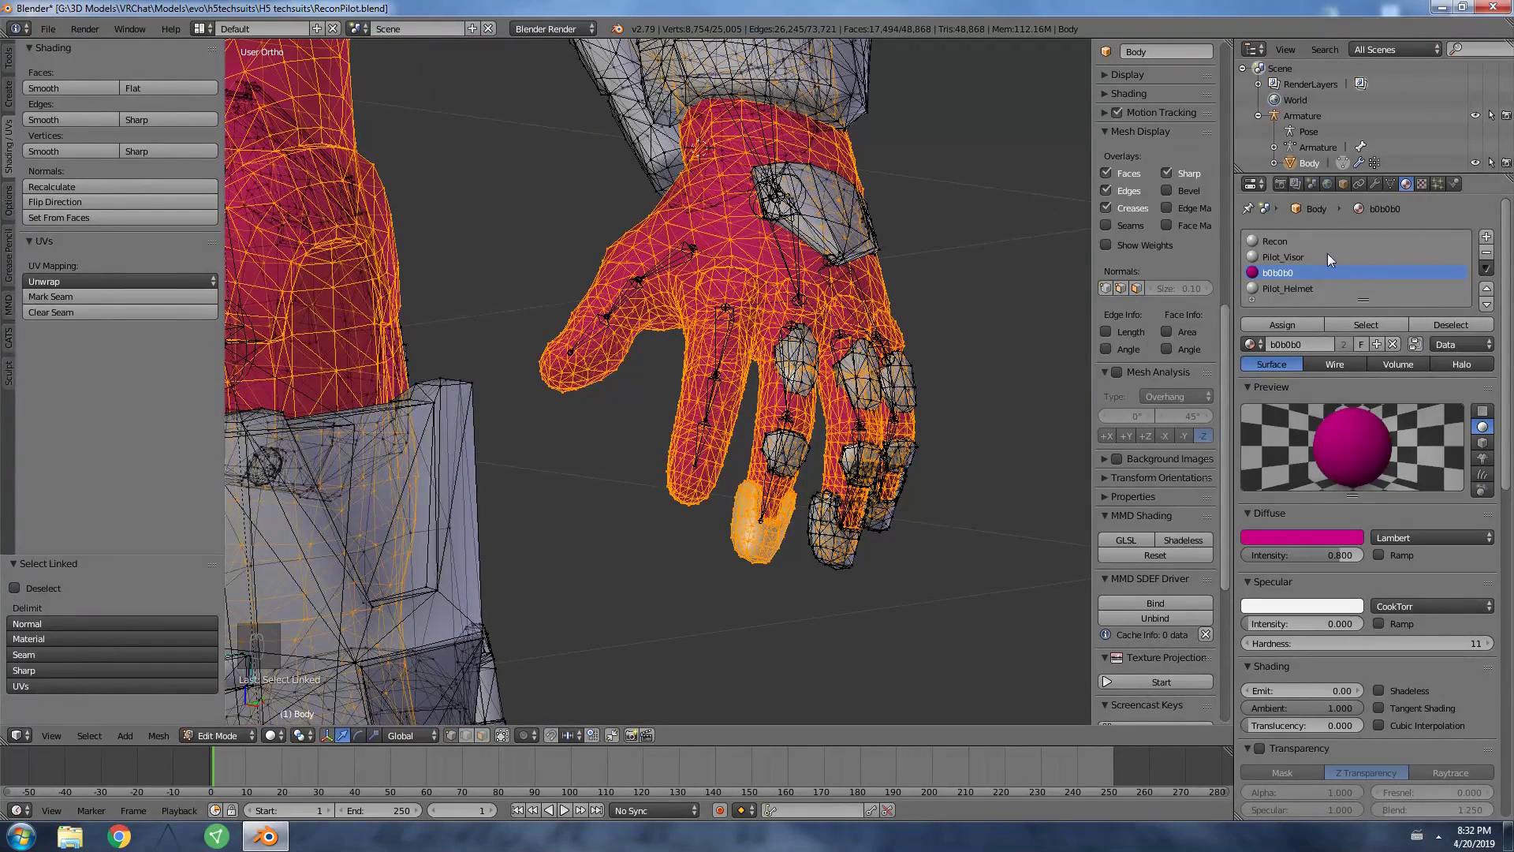
pyautogui.click(1450, 324)
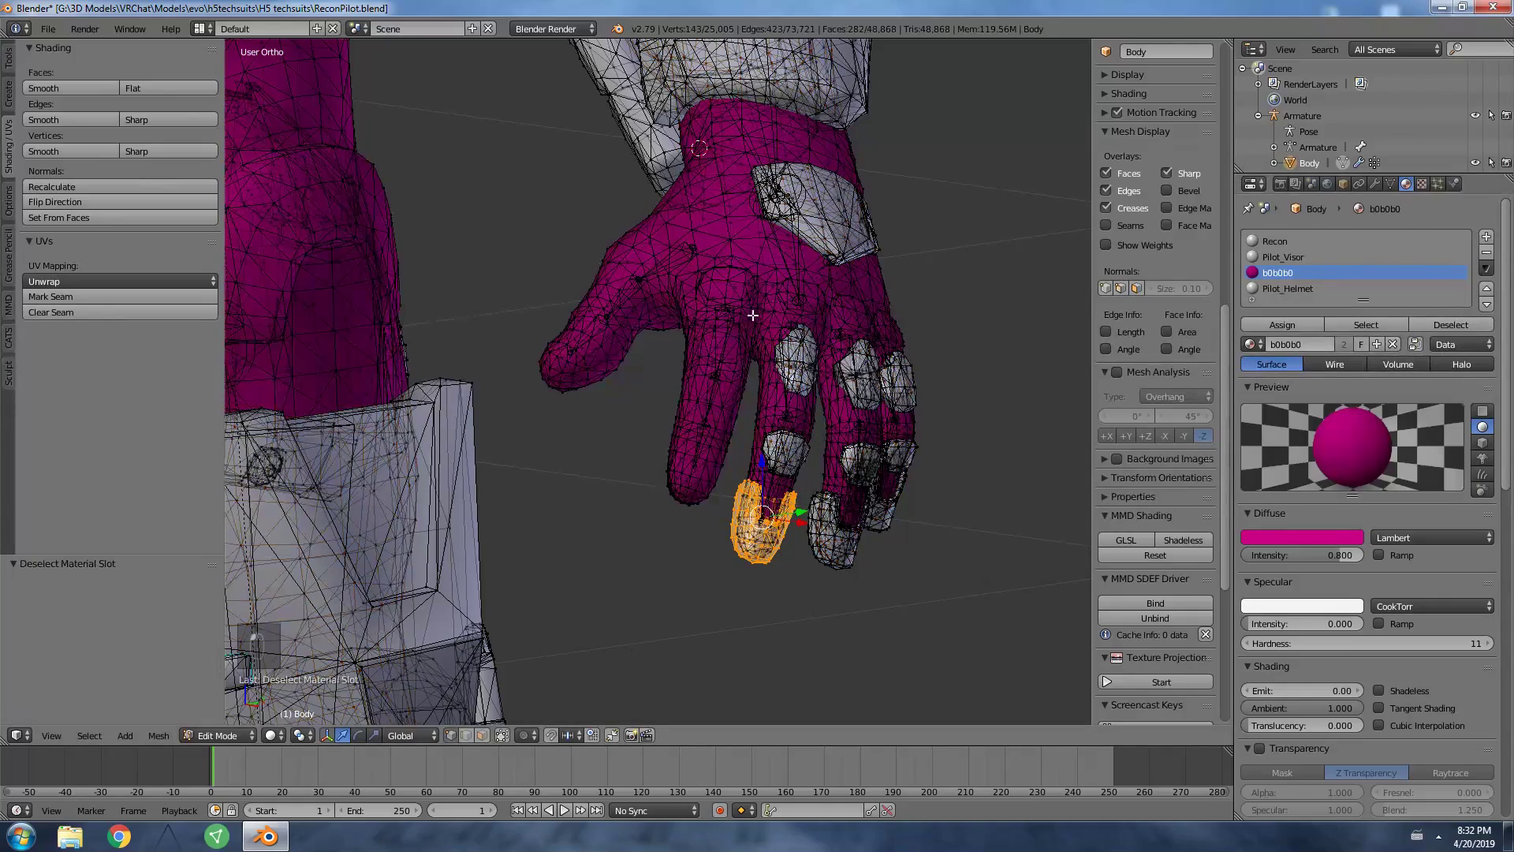
pyautogui.scroll(-6, 700, 321)
pyautogui.press('a')
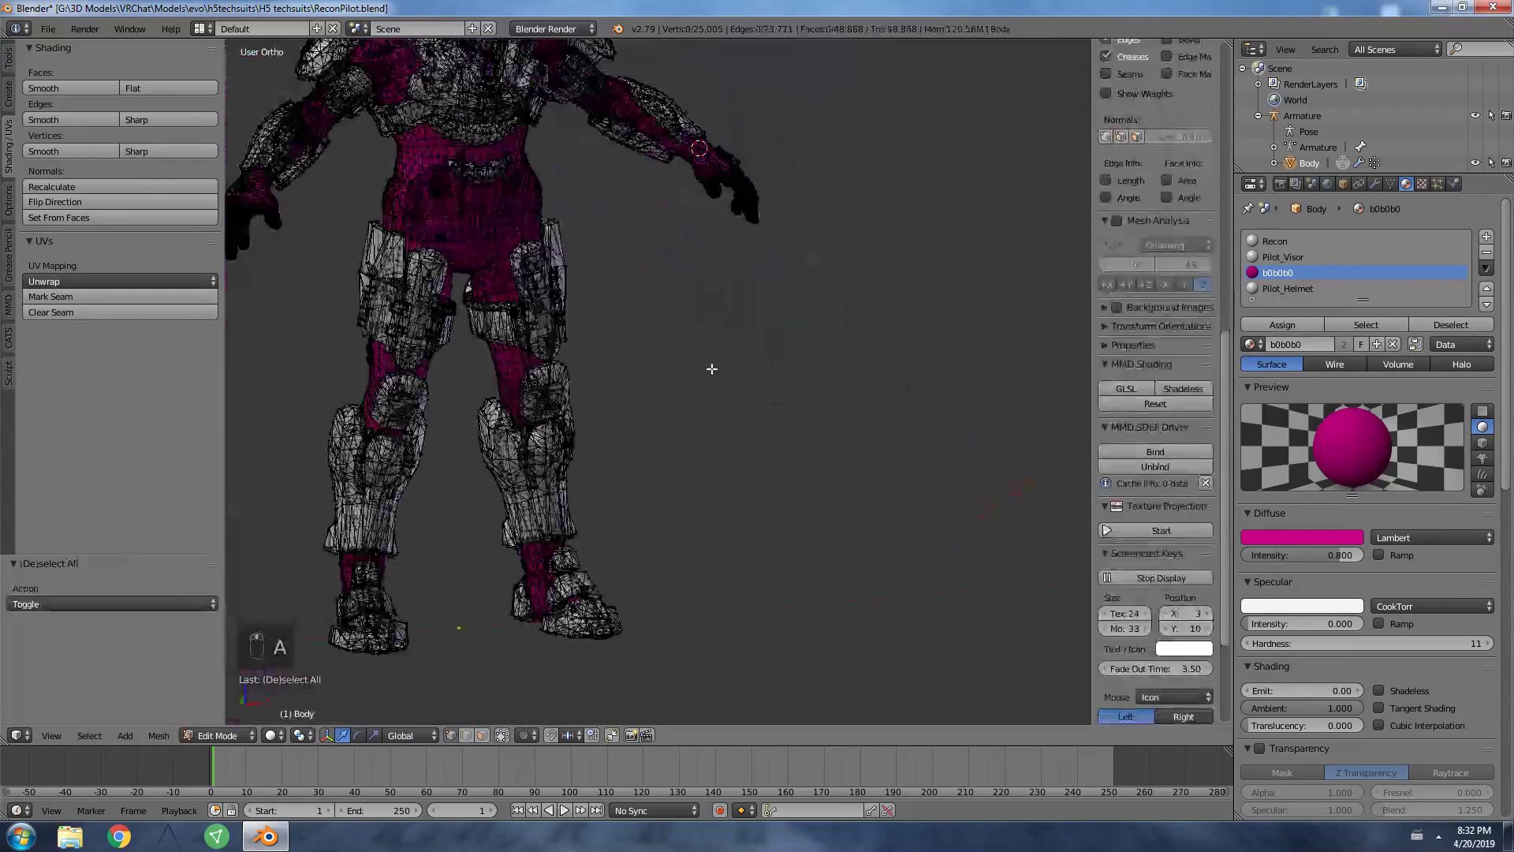
# Check which faces use the Pilot_Visor material by selecting them on the helmet, and clear the selection.
pyautogui.scroll(8, 662, 323)
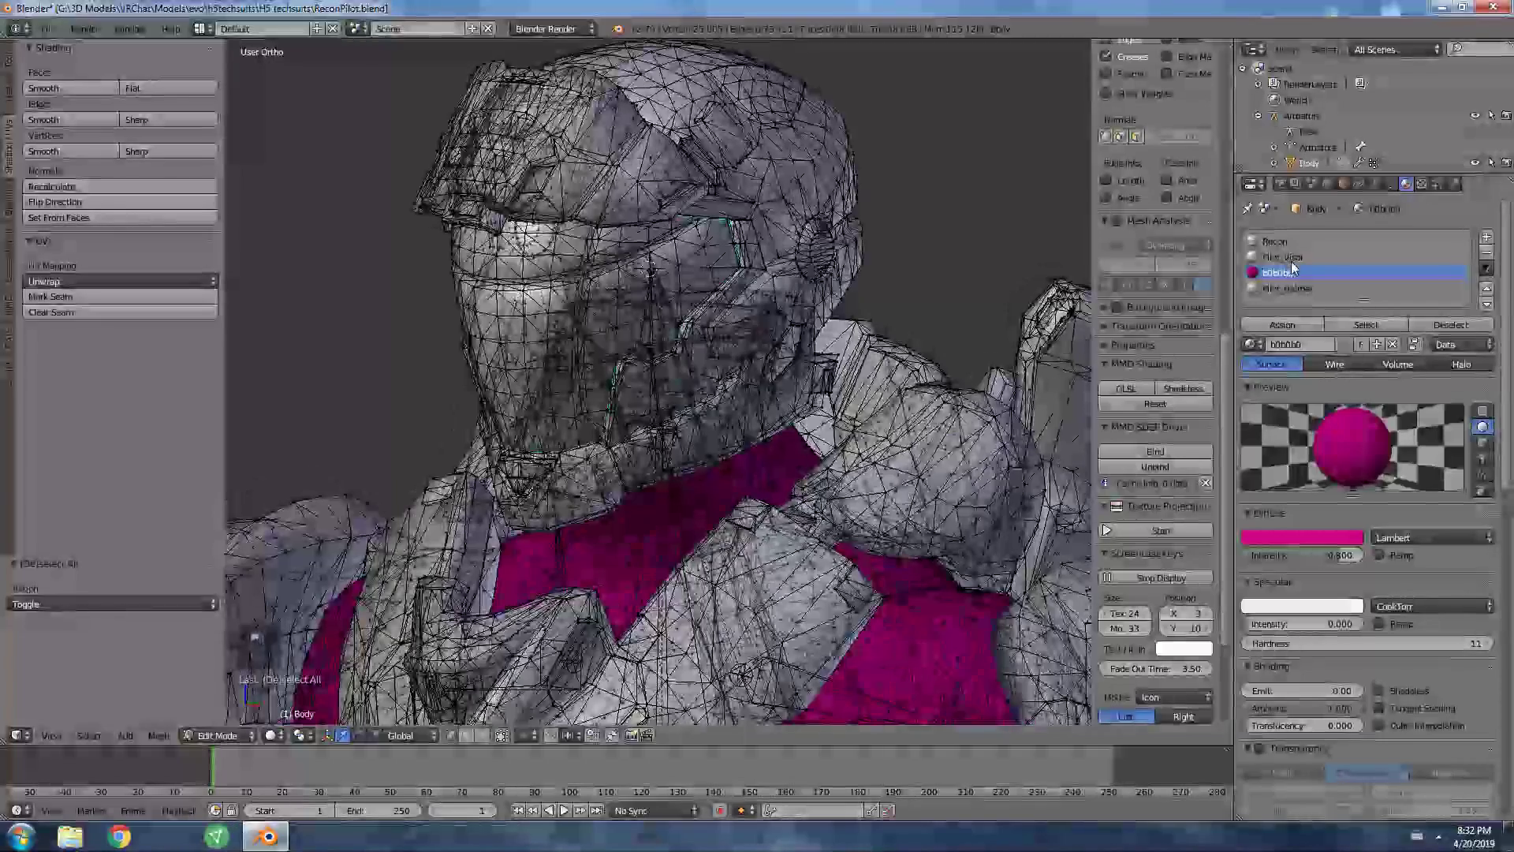
pyautogui.click(1282, 256)
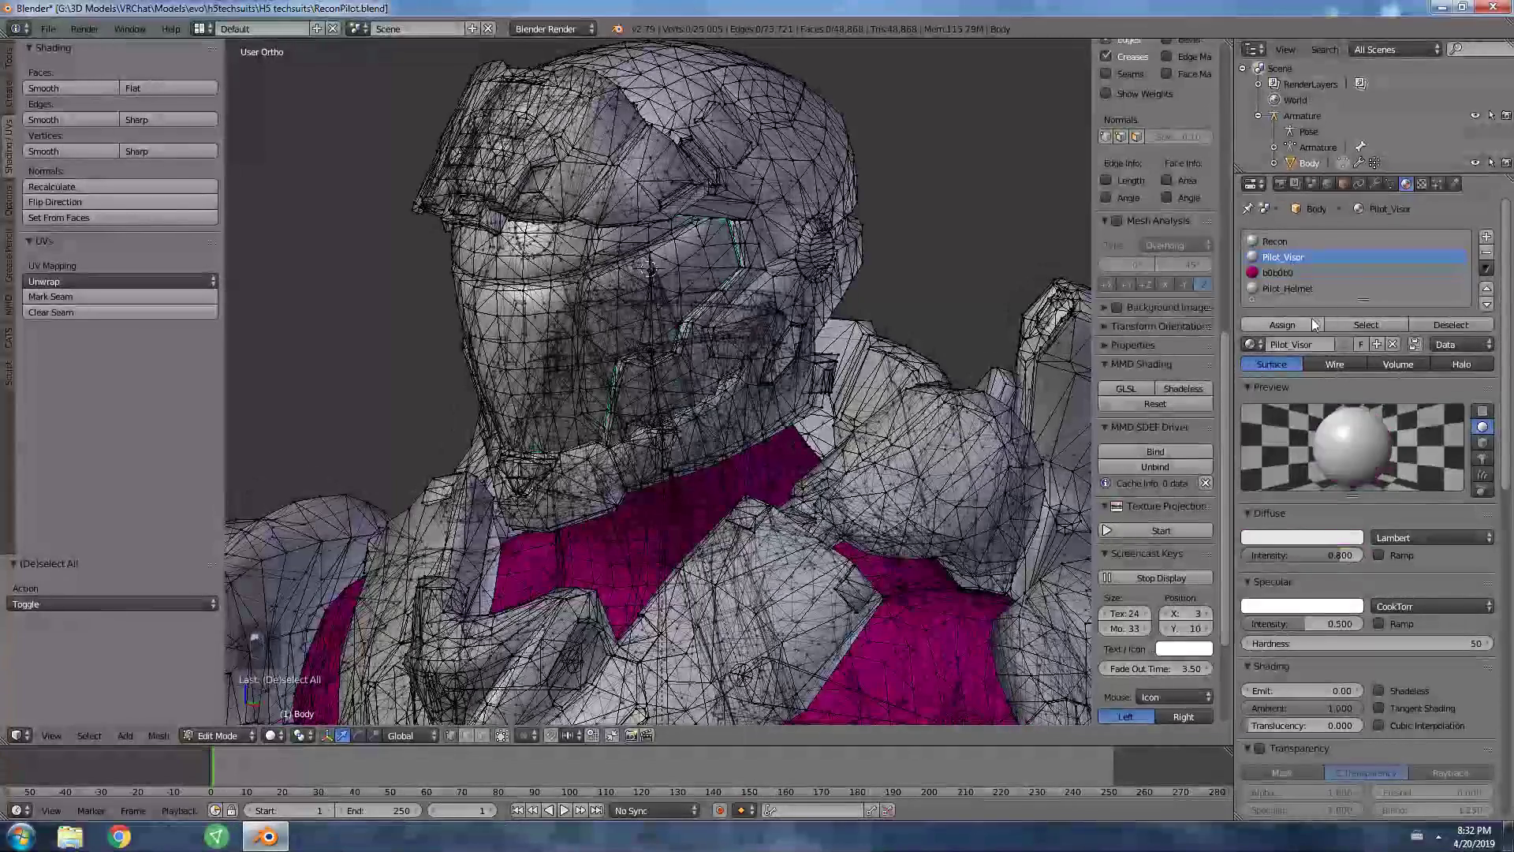
pyautogui.click(1366, 324)
pyautogui.scroll(4, 1155, 394)
pyautogui.moveTo(710, 331); pyautogui.dragTo(613, 325, button='middle')
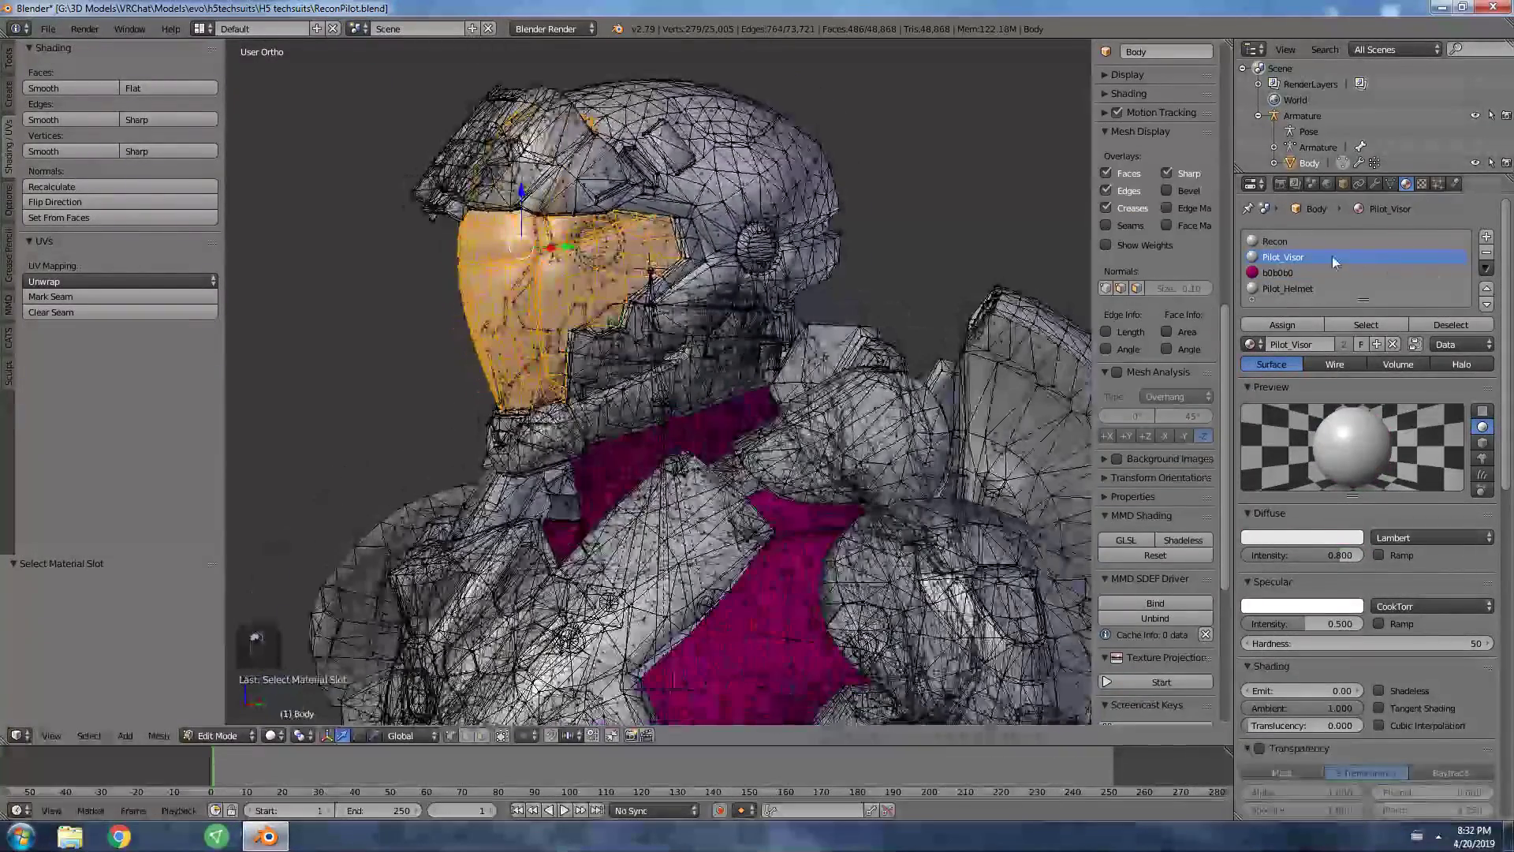
pyautogui.press('a')
# Check the faces assigned to the Pilot_Helmet material by selecting them, clear the selection, and view the model from the front.
pyautogui.scroll(-4, 1156, 308)
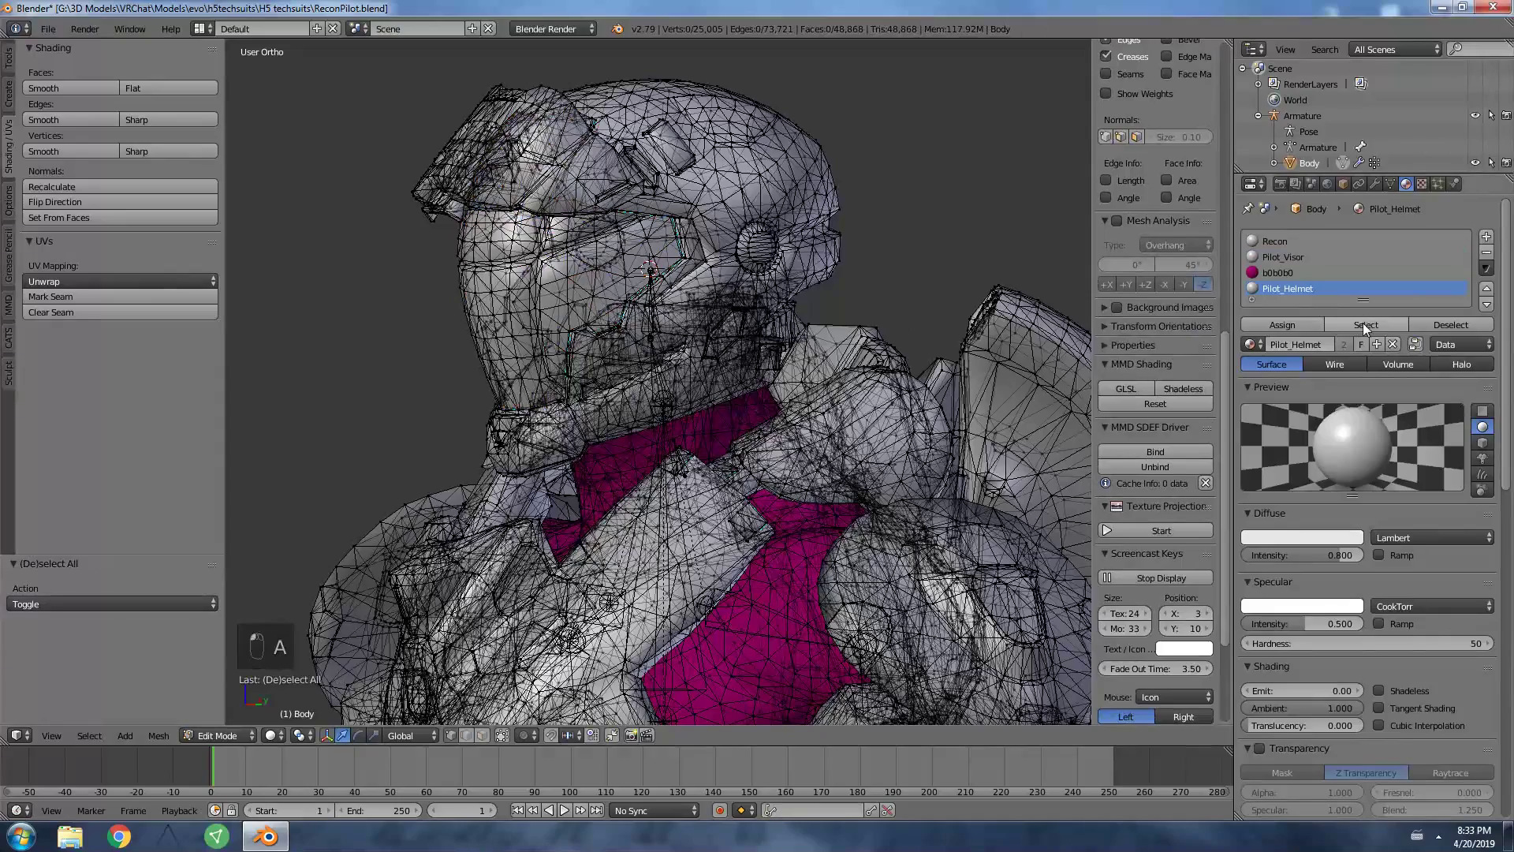
pyautogui.click(1365, 324)
pyautogui.press('a')
pyautogui.press('KP_1')
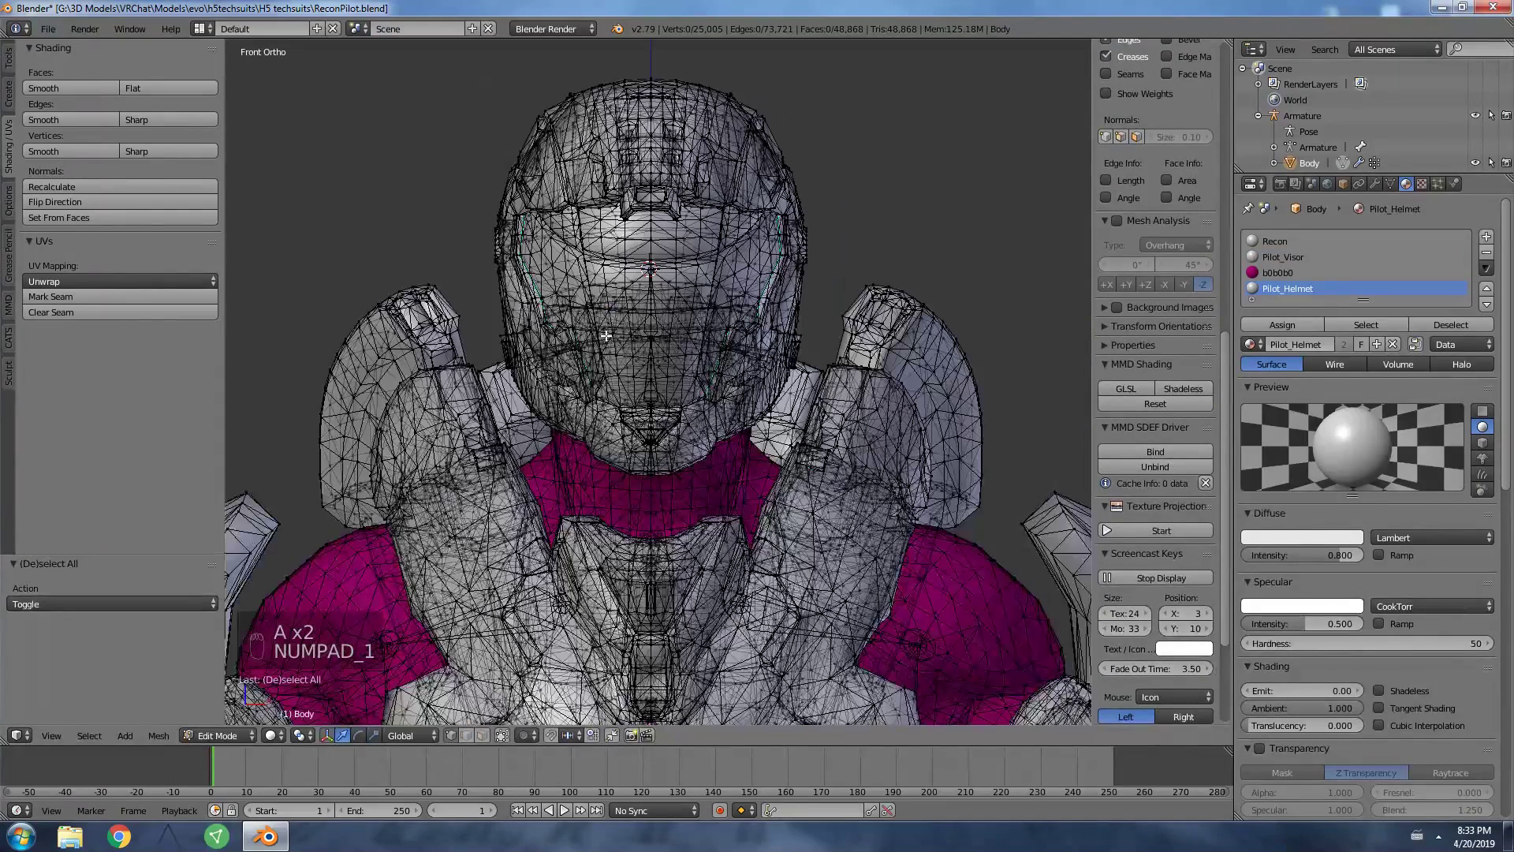
# Return the Body mesh to Object Mode in front view and save the Blender file.
pyautogui.press('Tab')
pyautogui.scroll(-5, 647, 300)
pyautogui.scroll(-3, 612, 376)
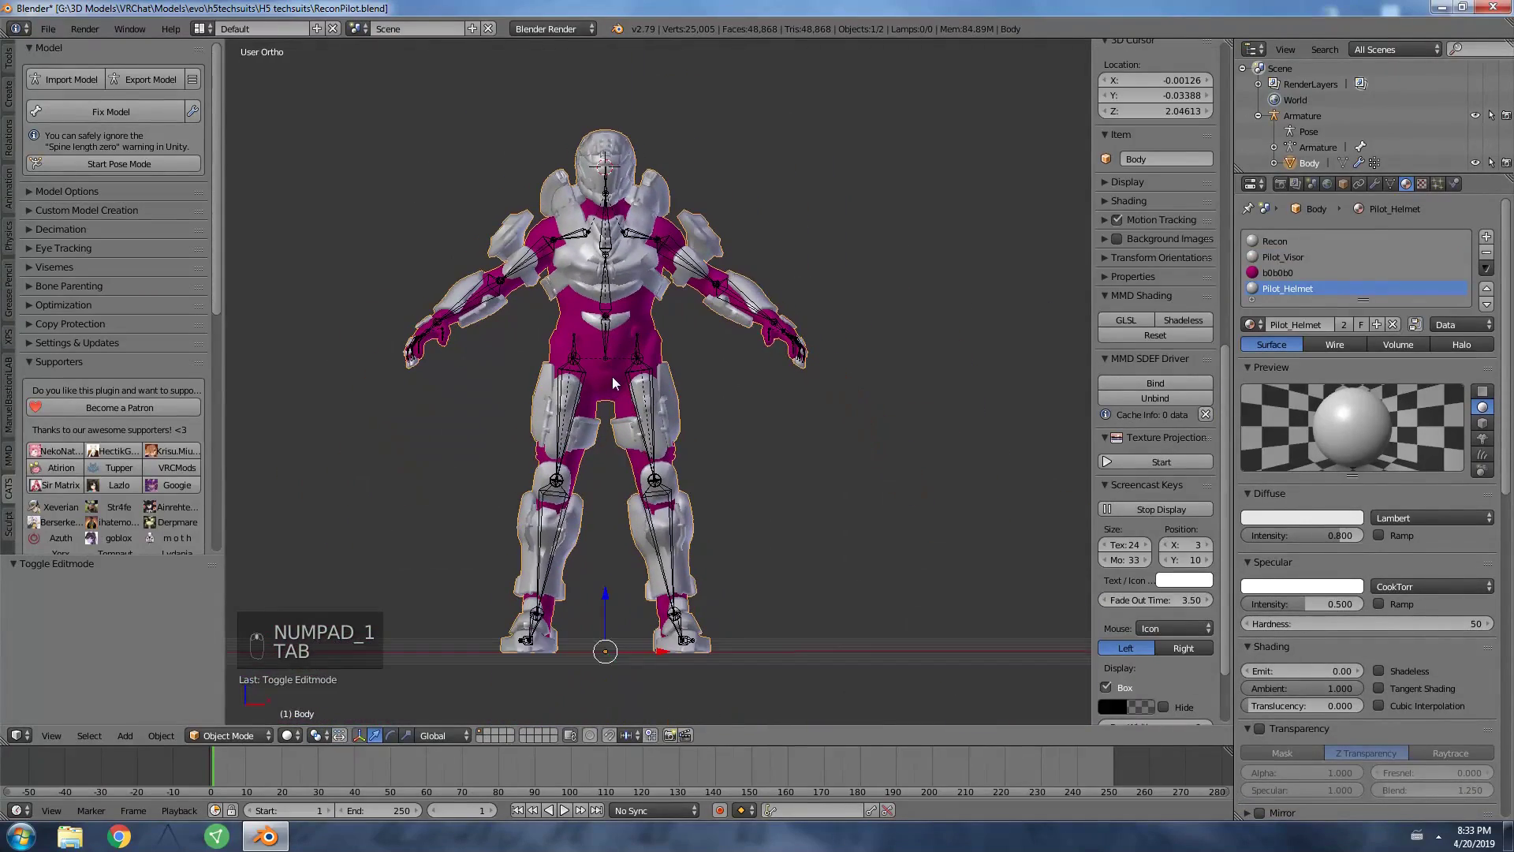
pyautogui.press('KP_1')
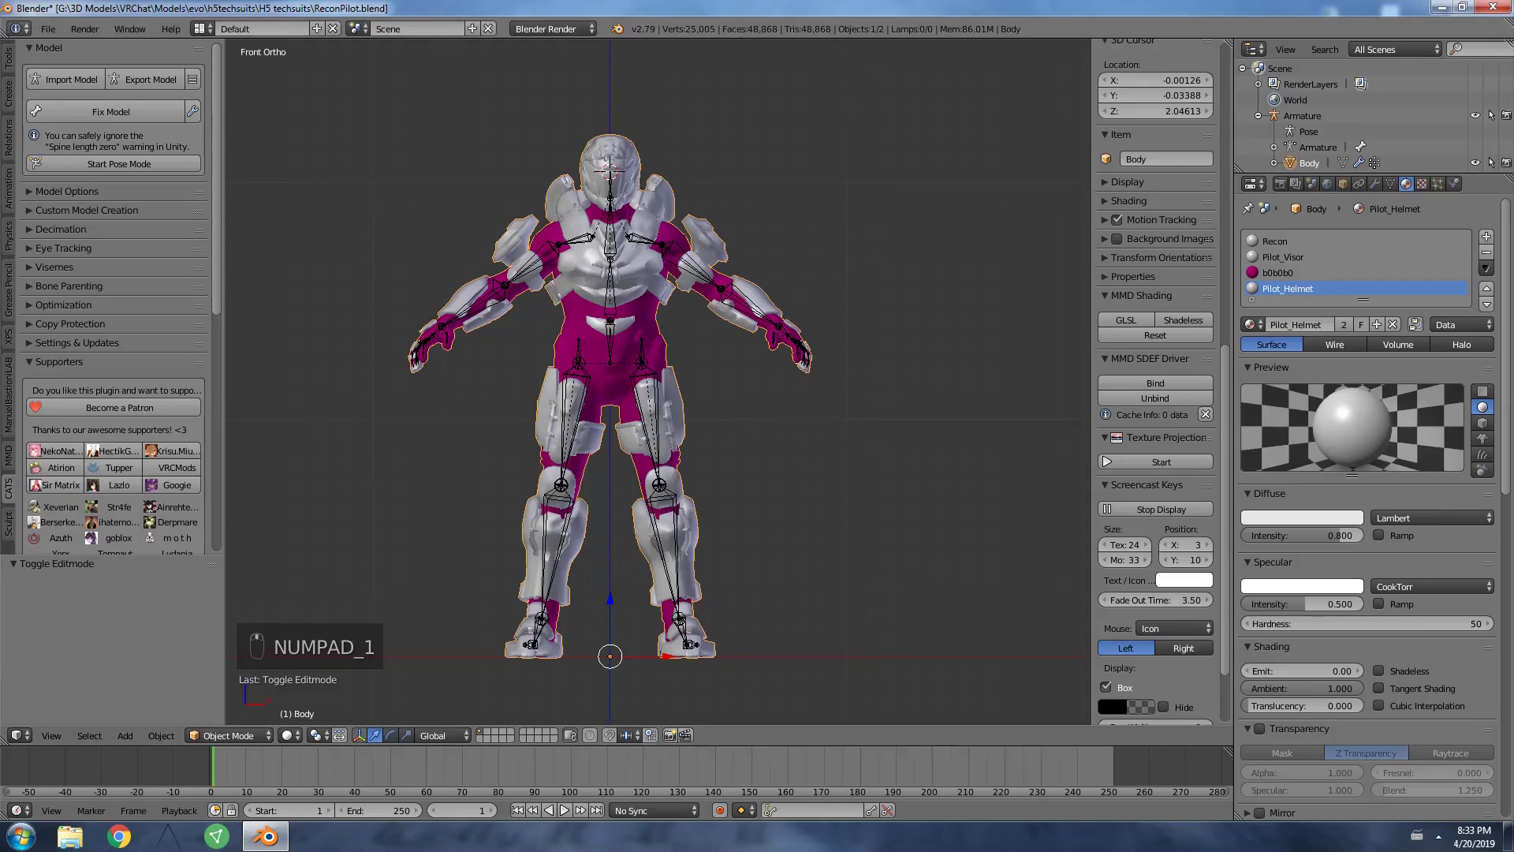
pyautogui.click(49, 28)
pyautogui.click(105, 150)
pyautogui.keyDown('shift'); pyautogui.moveTo(625, 332); pyautogui.dragTo(651, 320, button='middle'); pyautogui.keyUp('shift')
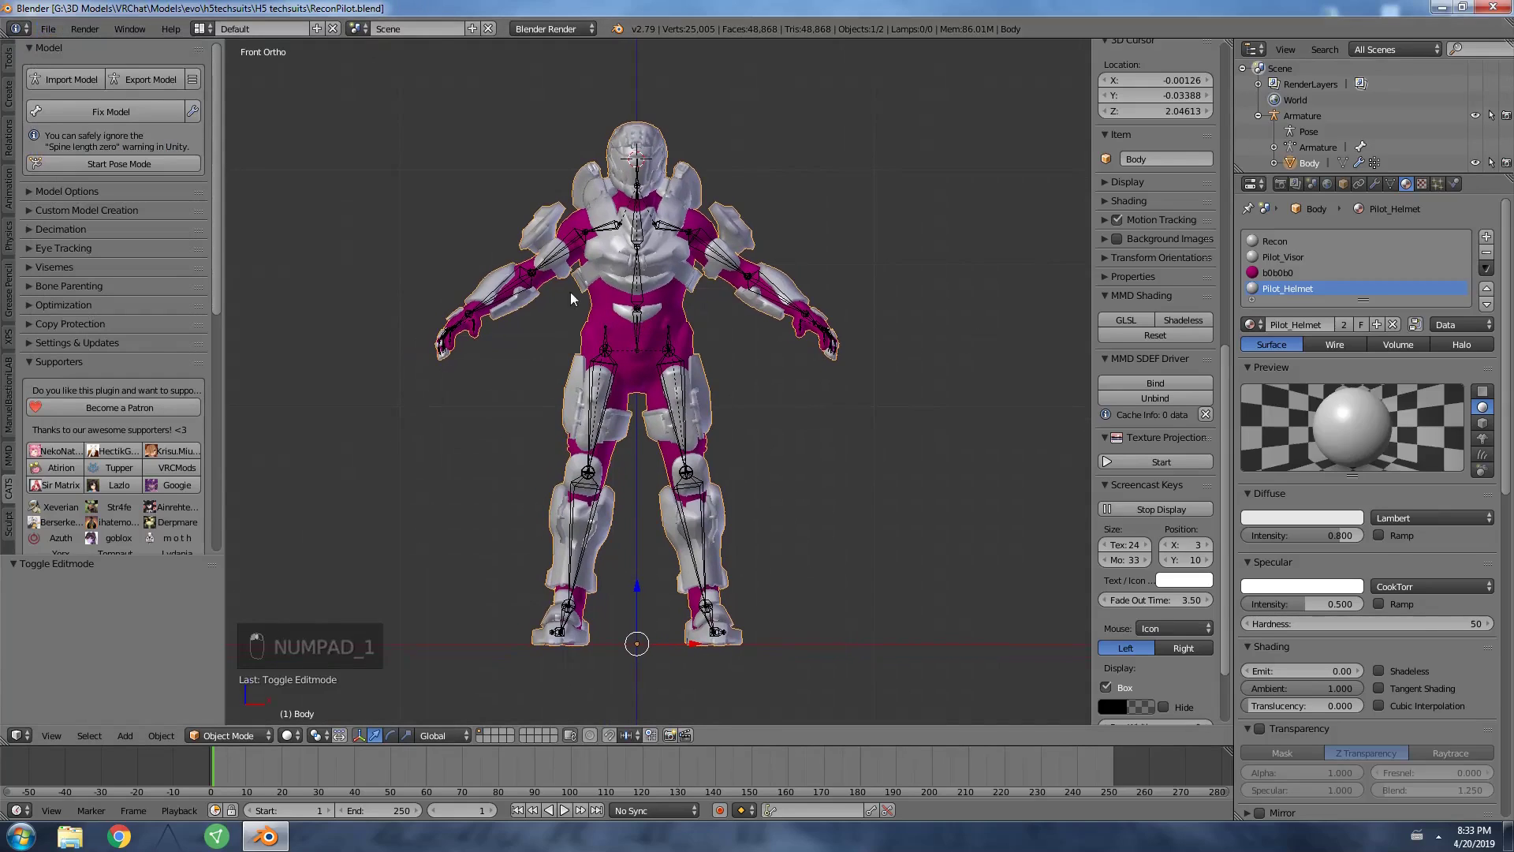
# Export the model in FBX format as ReconPilot.fbx in the H5 techsuits folder and save the Blender file.
pyautogui.click(49, 28)
pyautogui.moveTo(115, 342)
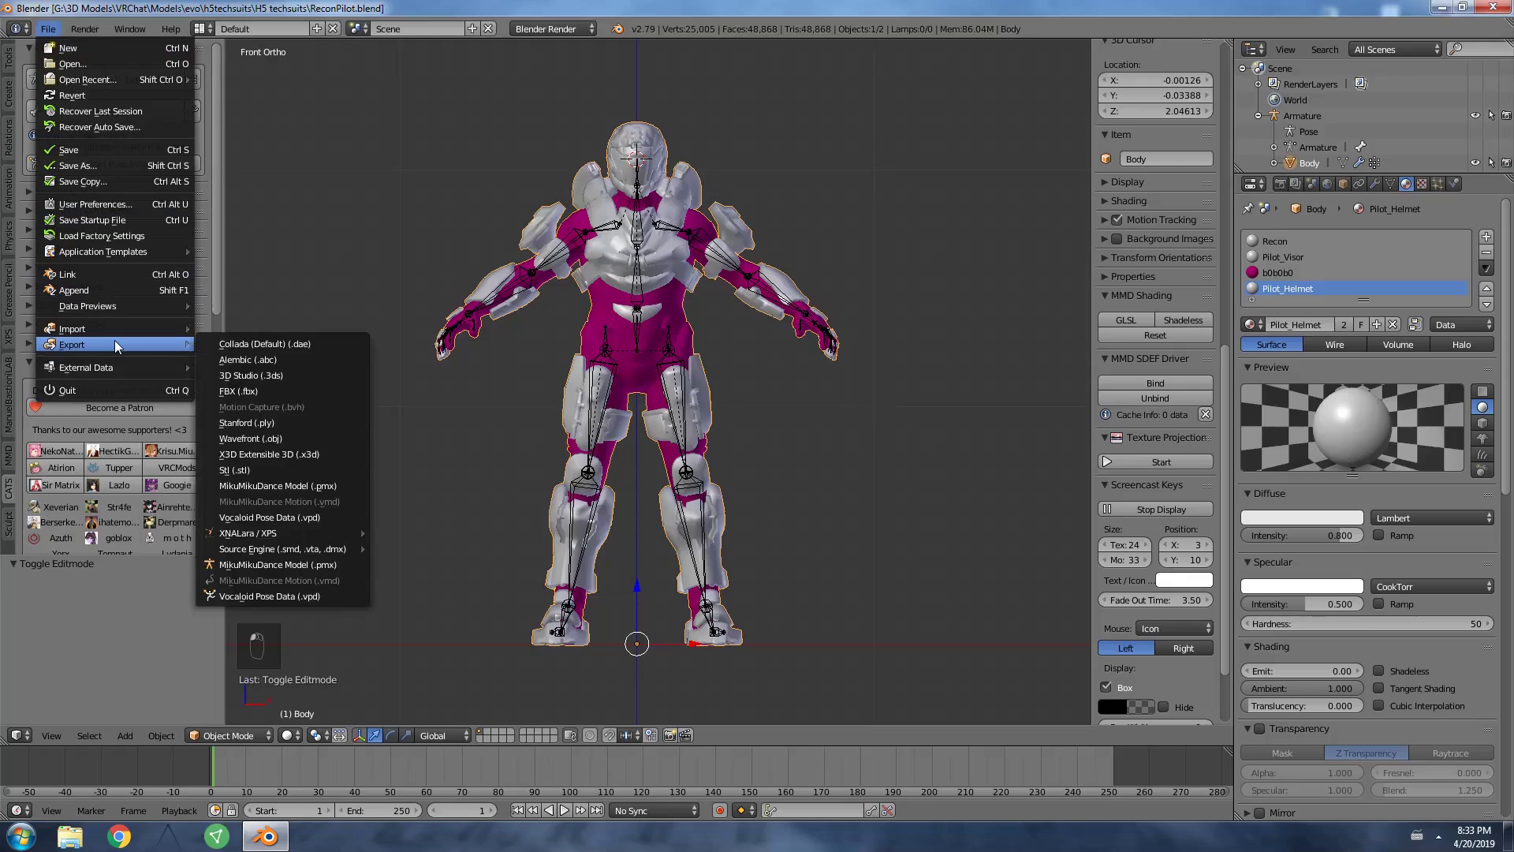
pyautogui.click(264, 391)
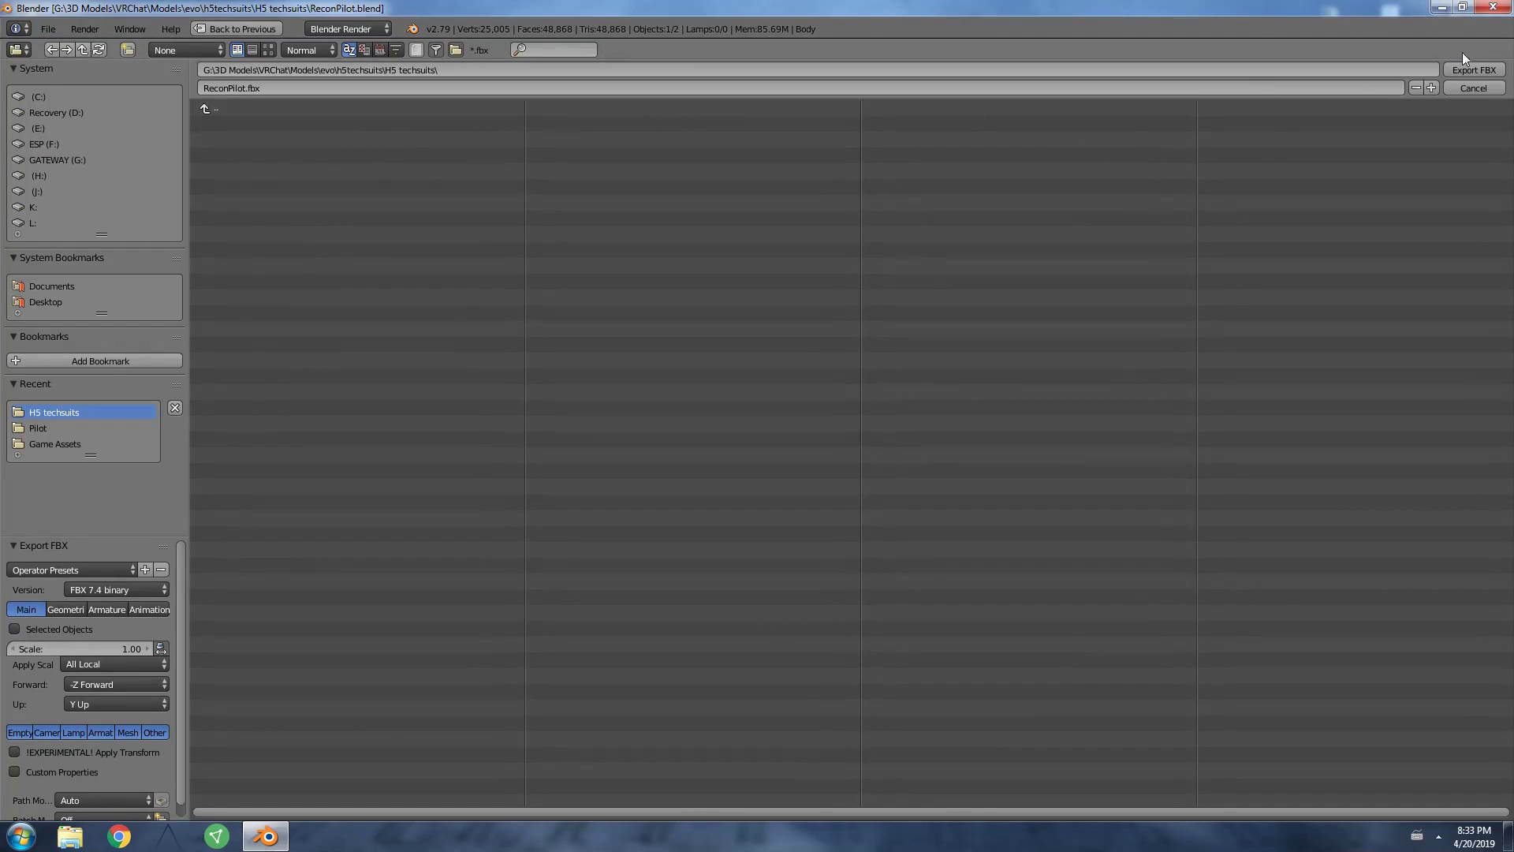
pyautogui.press('Escape')
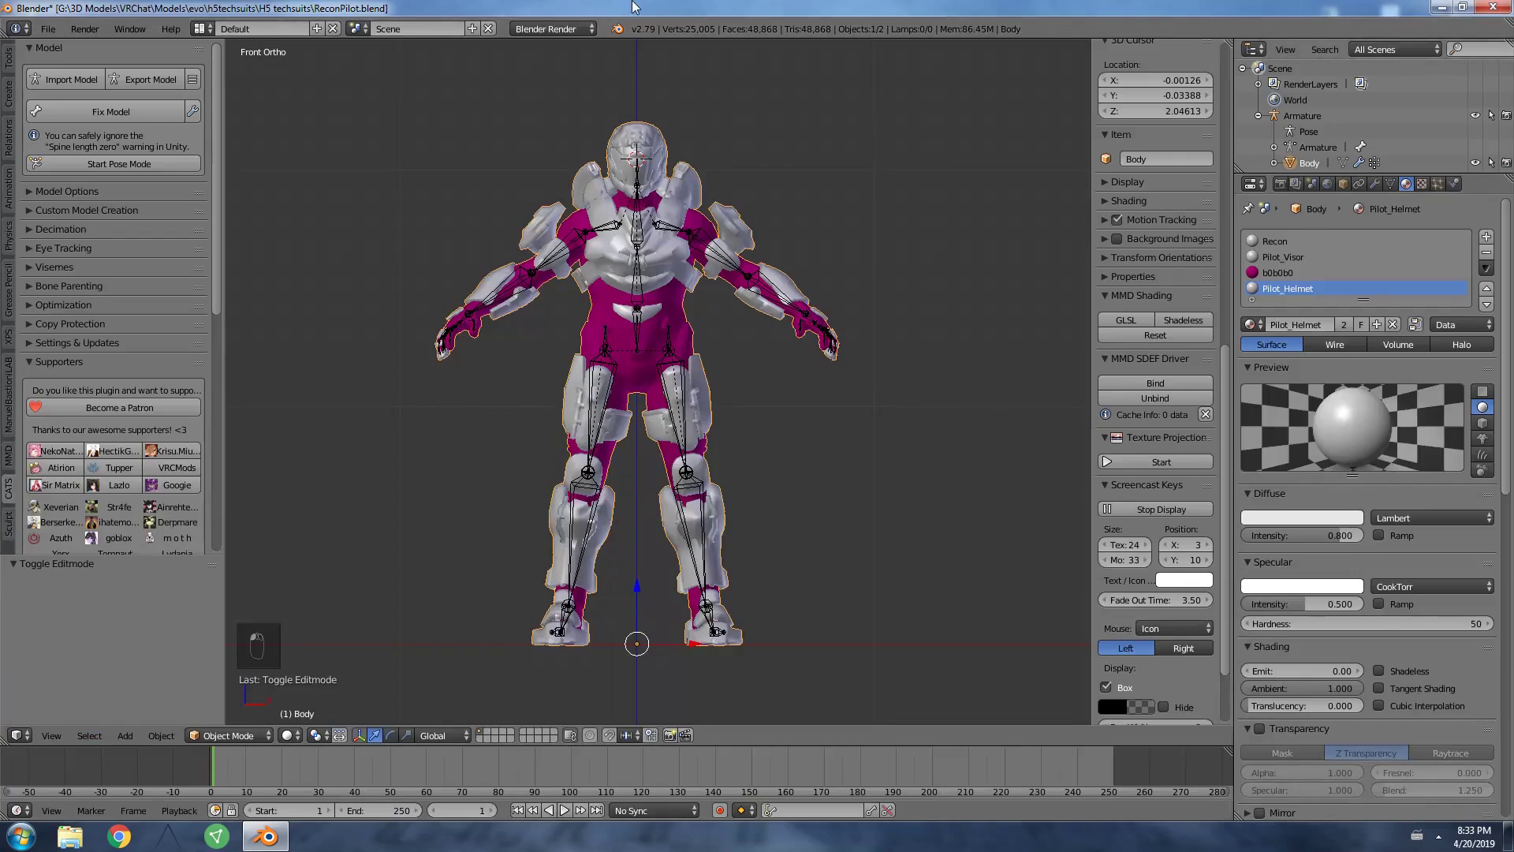
pyautogui.click(49, 30)
pyautogui.click(79, 154)
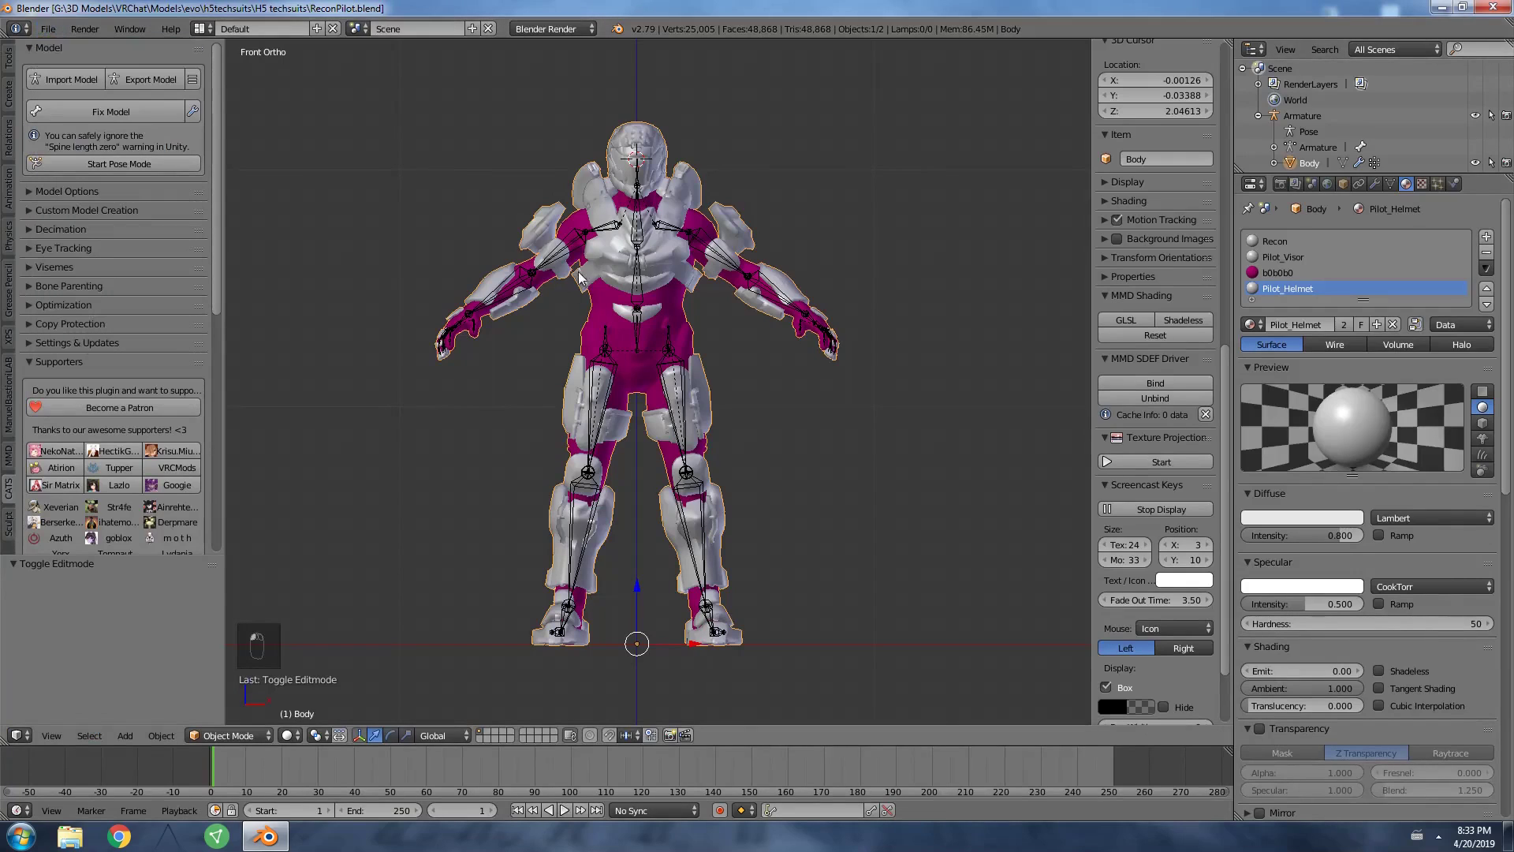